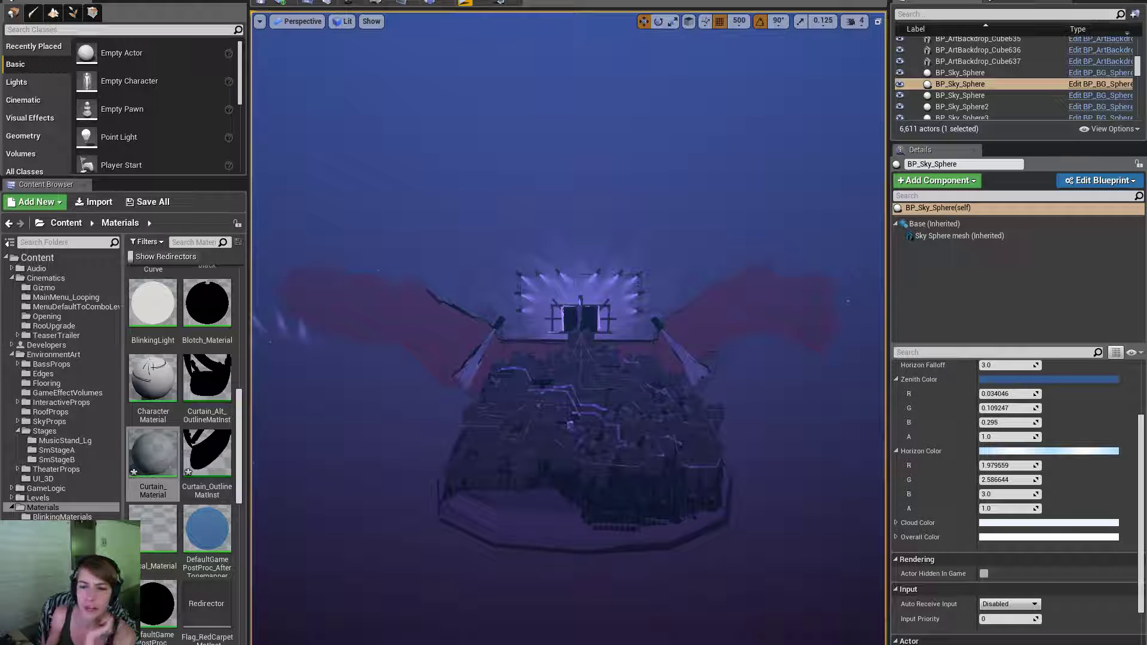
Select the main stage curtain in the level, and switch to Maya's camera1 view of the opening scene.
click(384, 312)
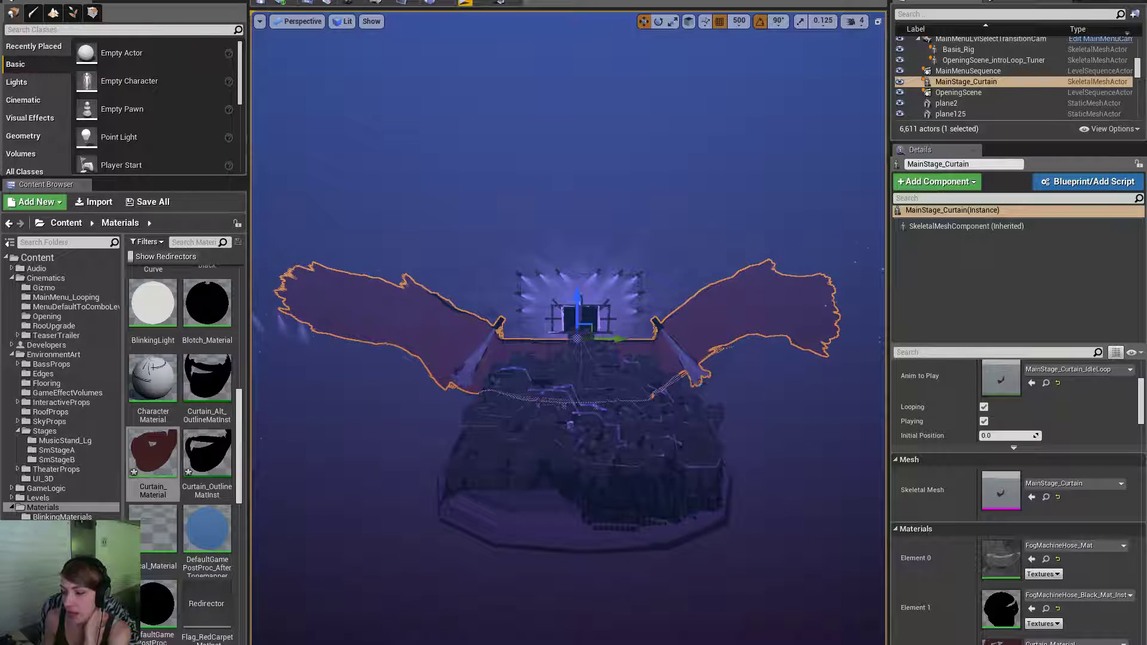
key(alt+Tab)
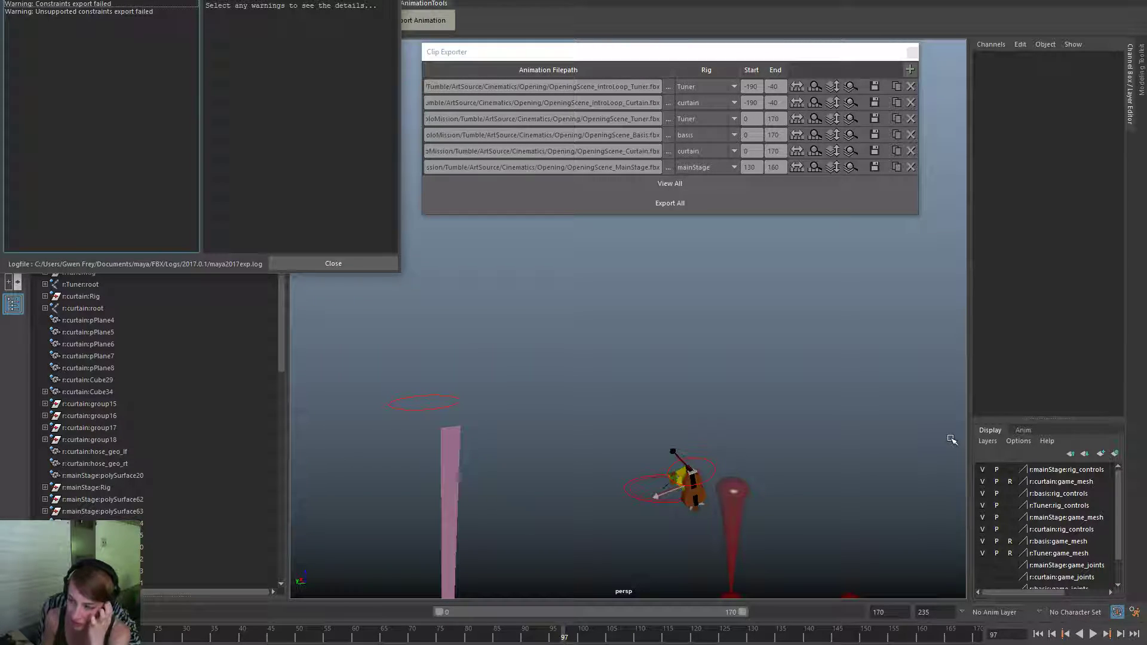
drag(1146, 74, 545, 4)
click(453, 0)
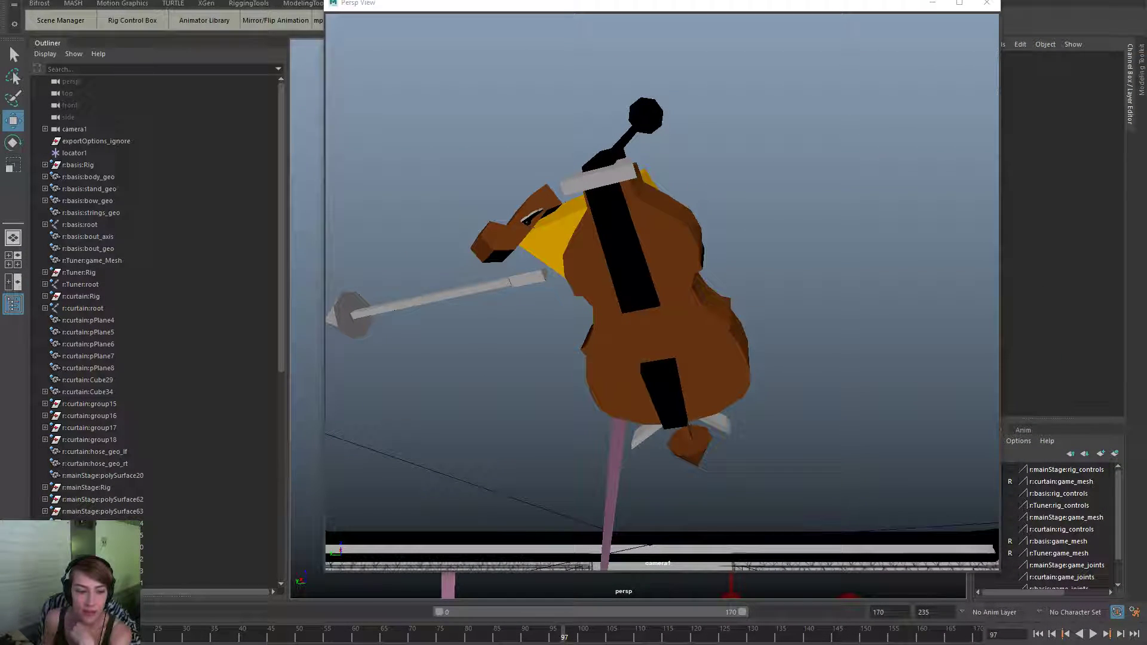
Play the opening scene animation through camera1 up to frame 170.
key(alt+v)
key(alt+v)
click(608, 215)
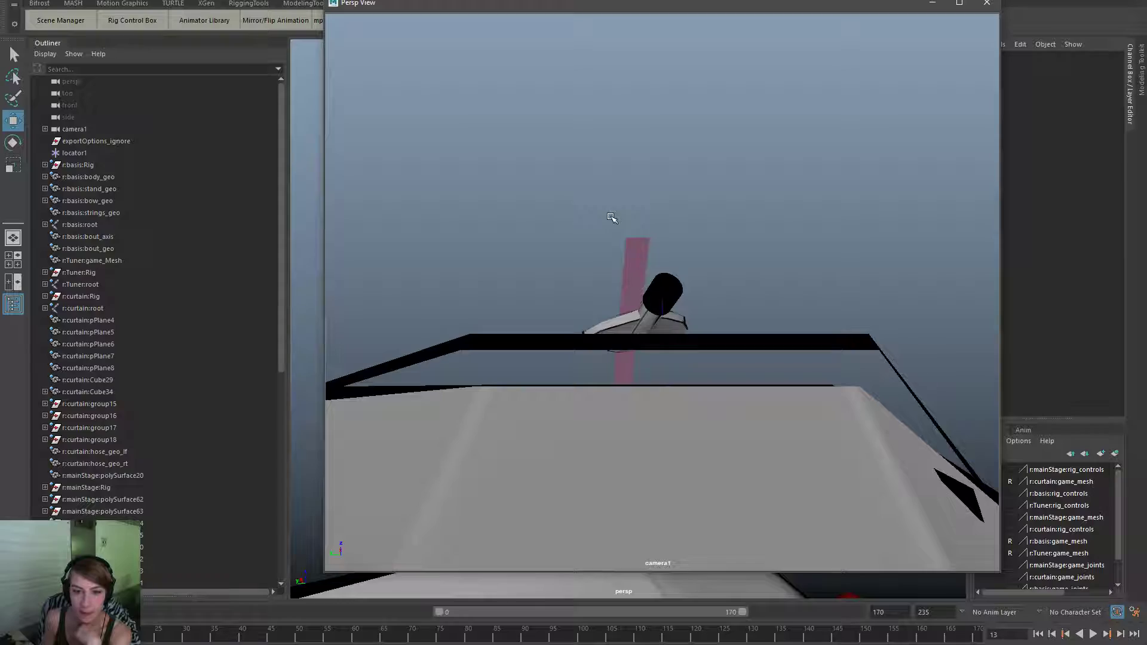
key(alt+v)
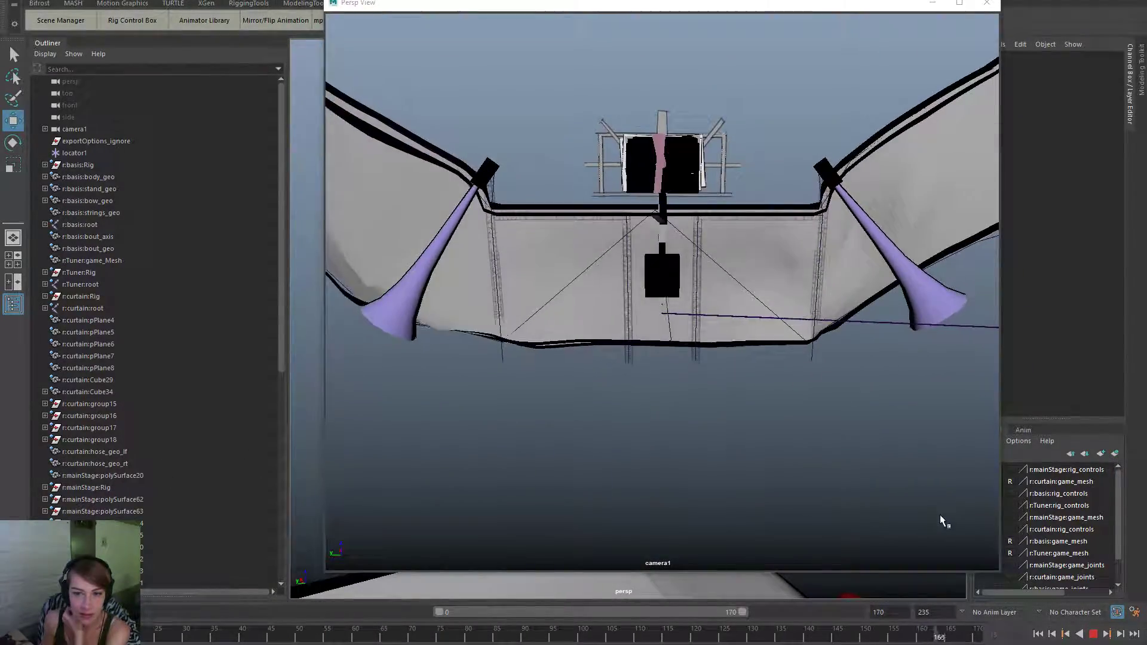
key(Escape)
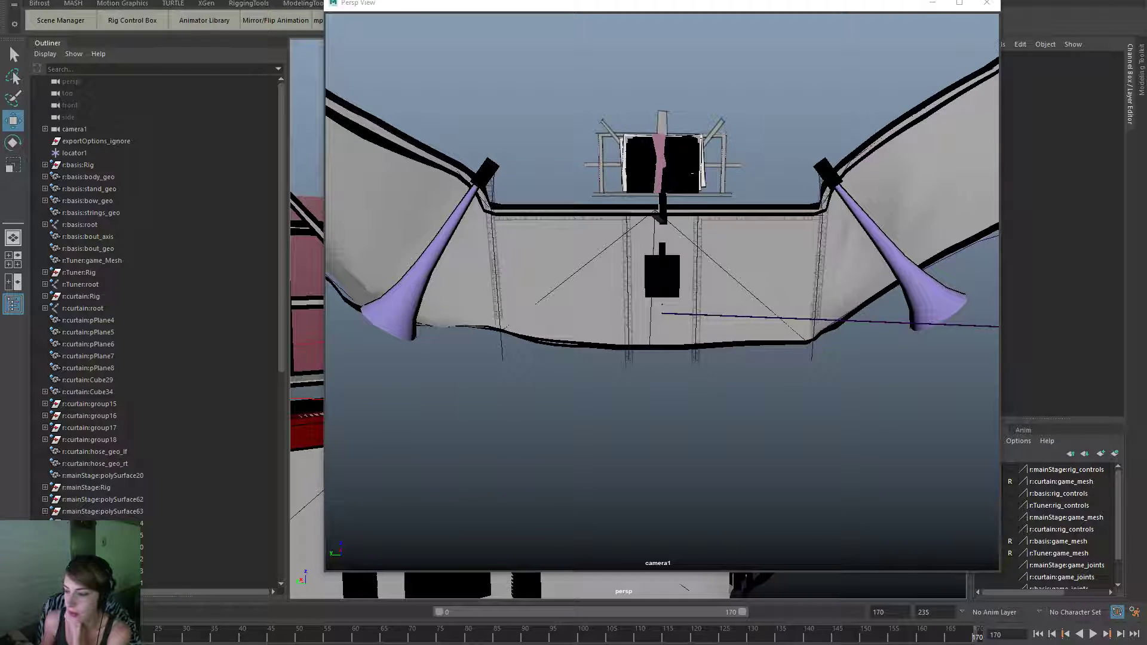
Switch to Unreal Engine and play the game full screen from the title through the opening transition, ending the play session.
key(alt+Tab)
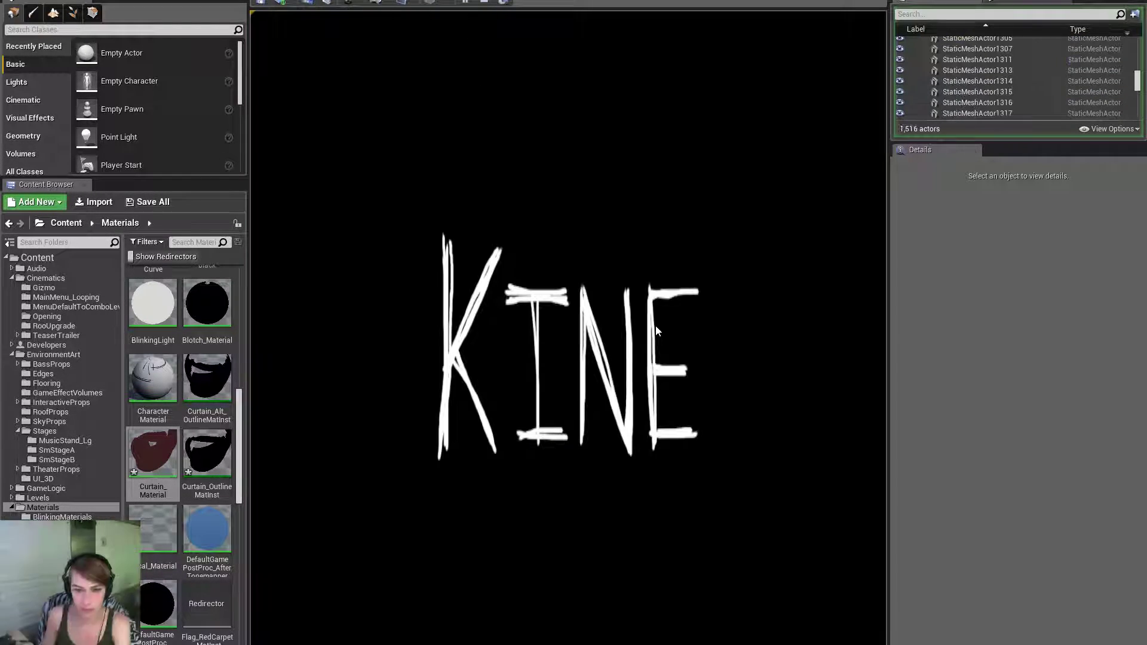
key(F11)
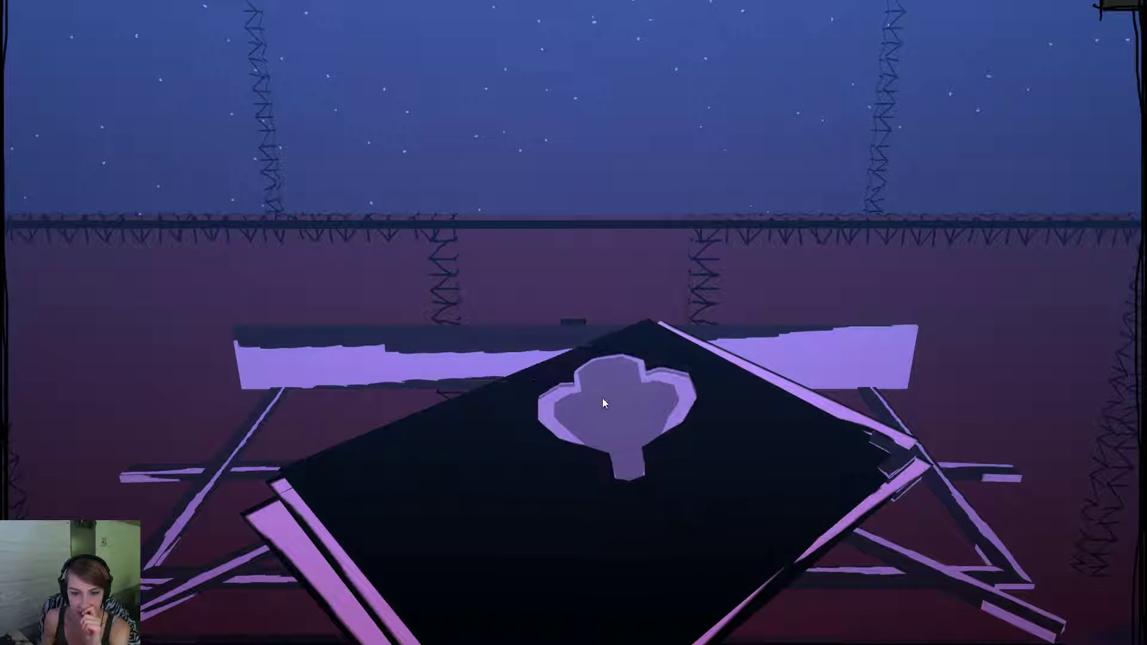
click(513, 348)
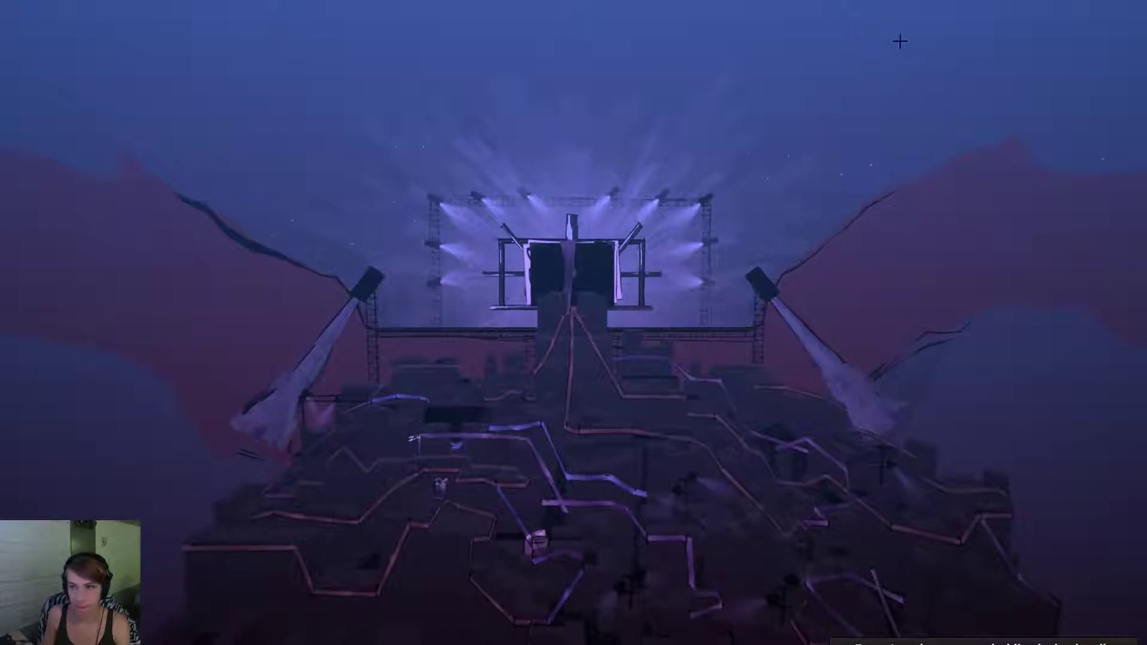
key(Escape)
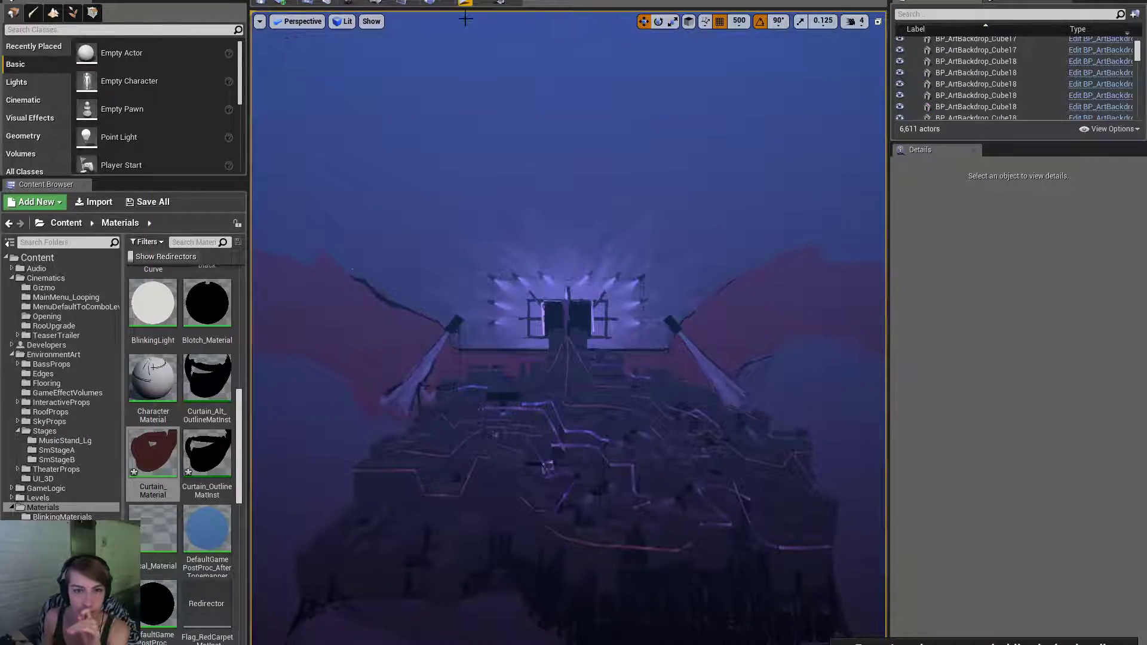
Select the main stage curtain and look it up in its level blueprint.
click(464, 2)
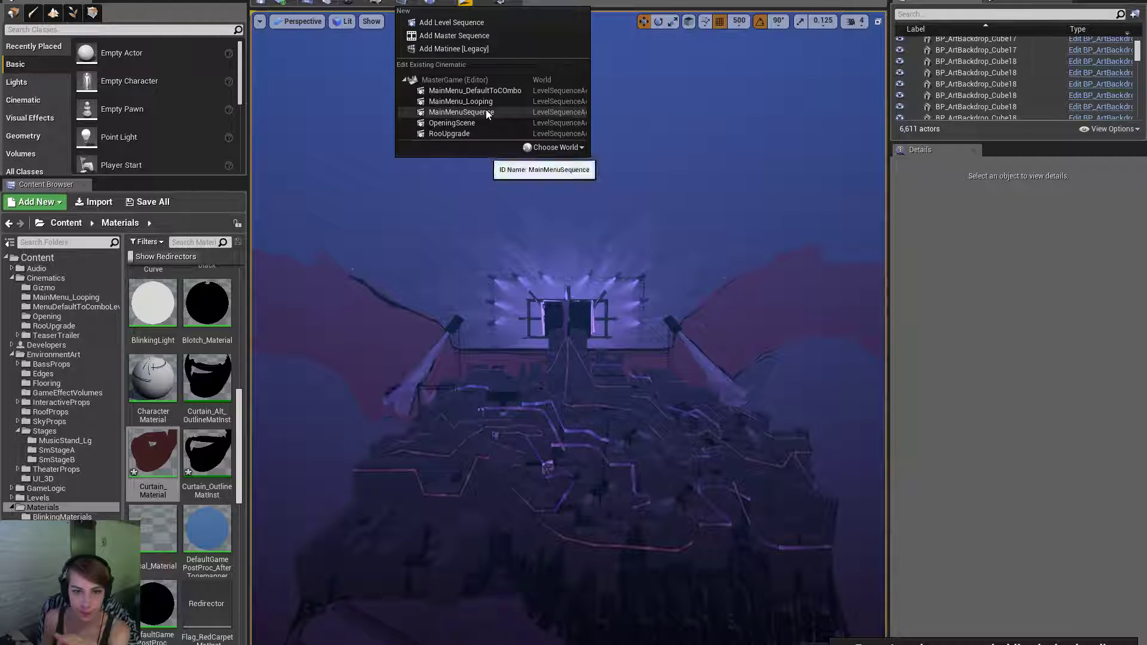
click(460, 112)
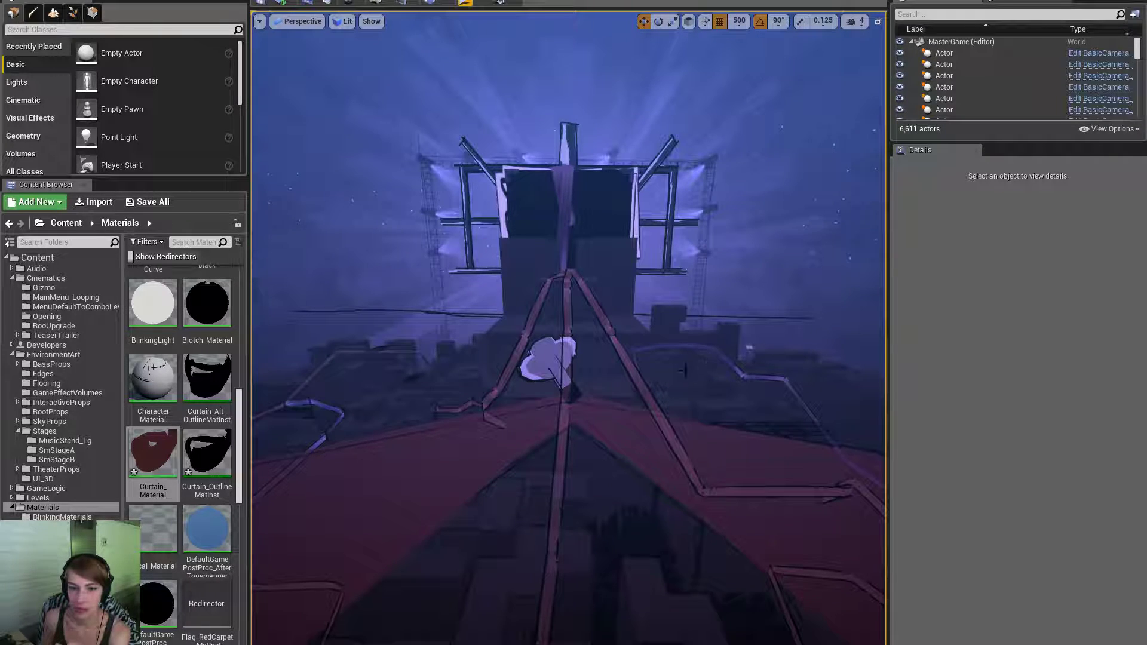
click(477, 460)
click(403, 3)
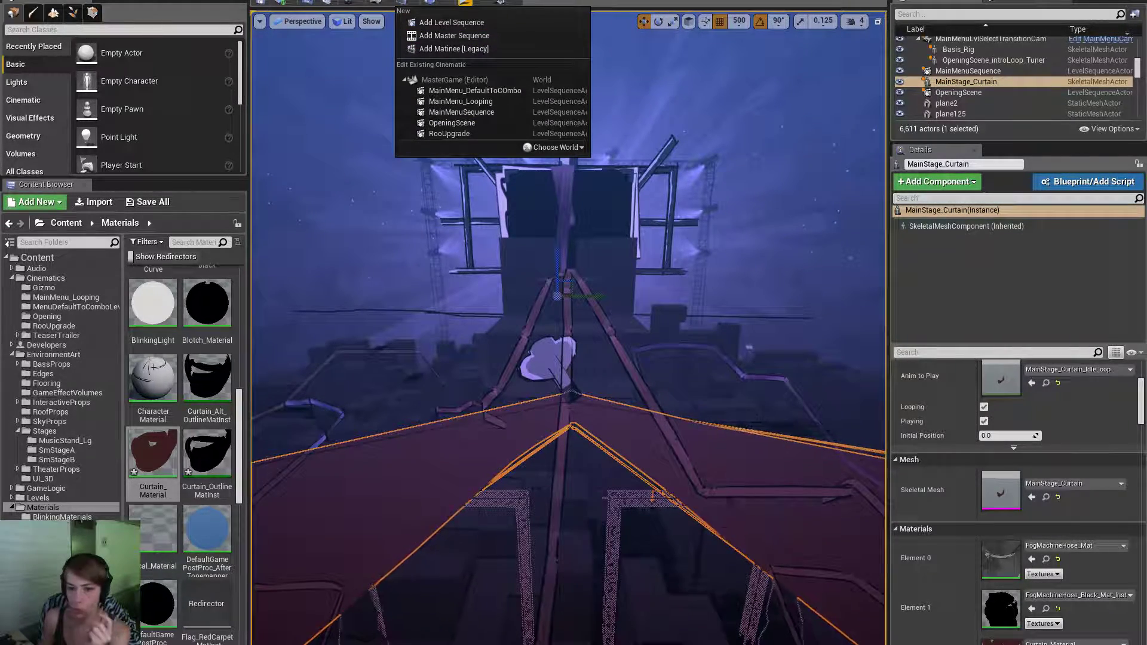
right_click(699, 58)
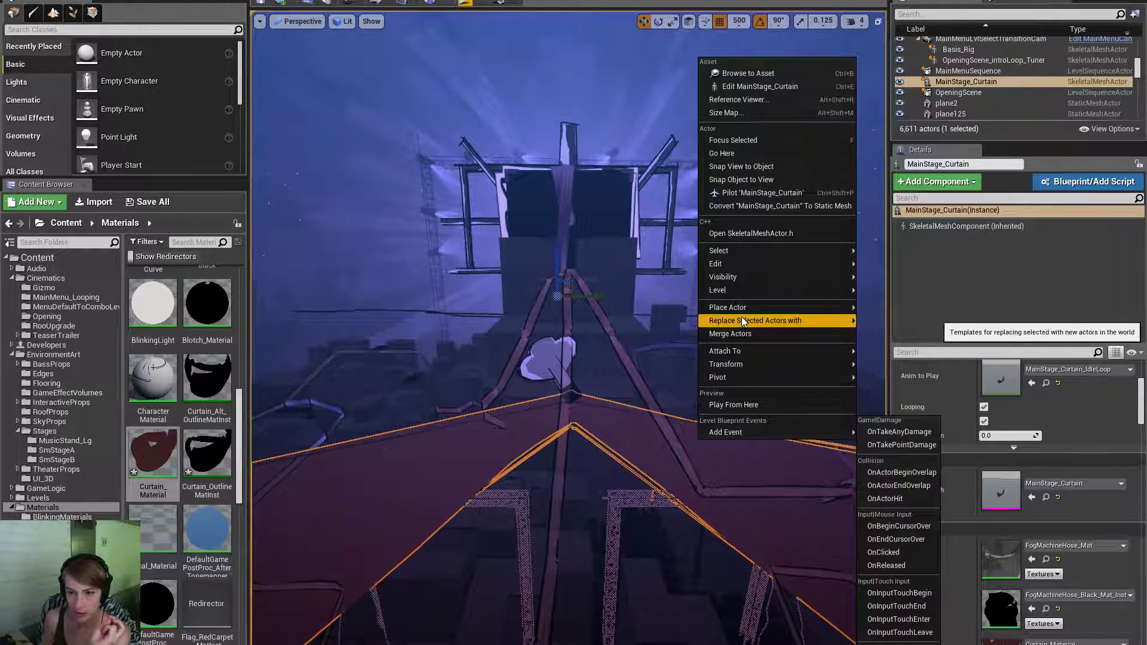
mouse_move(747, 290)
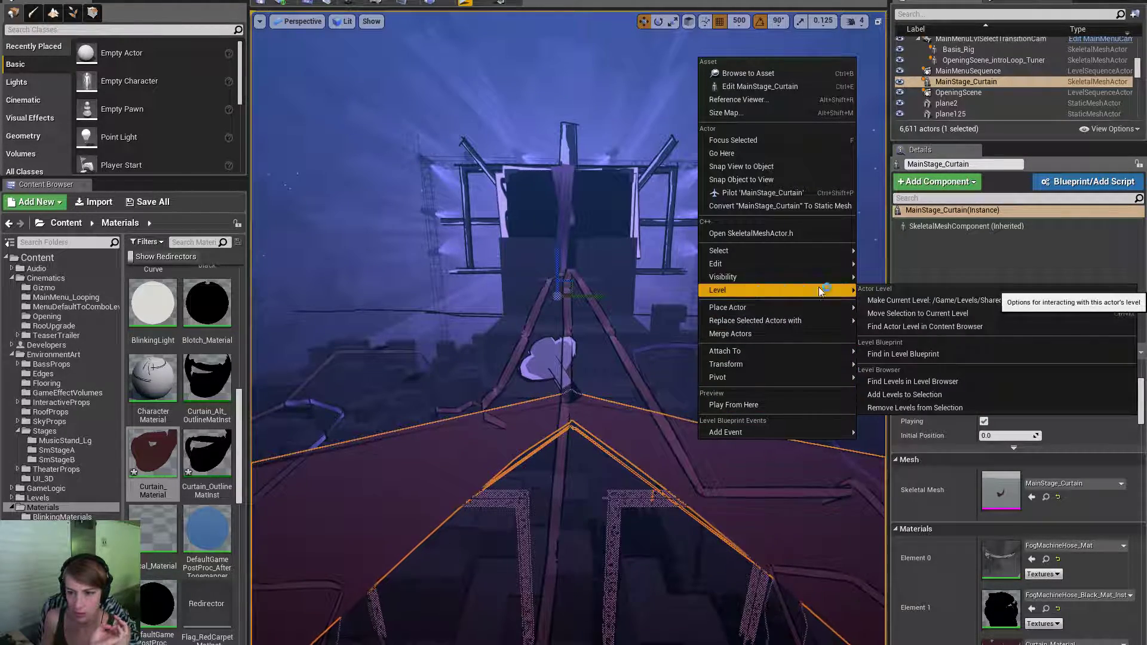
click(994, 354)
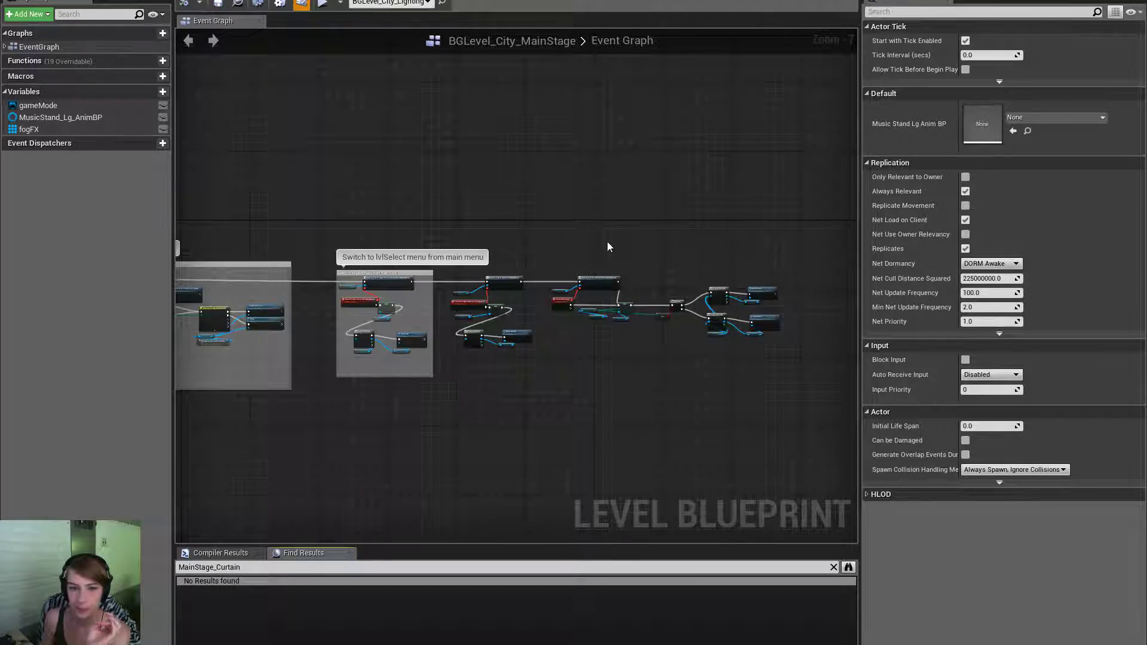
Examine the BGLevel_City_MainStage event graph from Event BeginPlay through the combo and level-select transition sections.
right_drag(422, 343, 668, 357)
scroll(648, 403, down, 5)
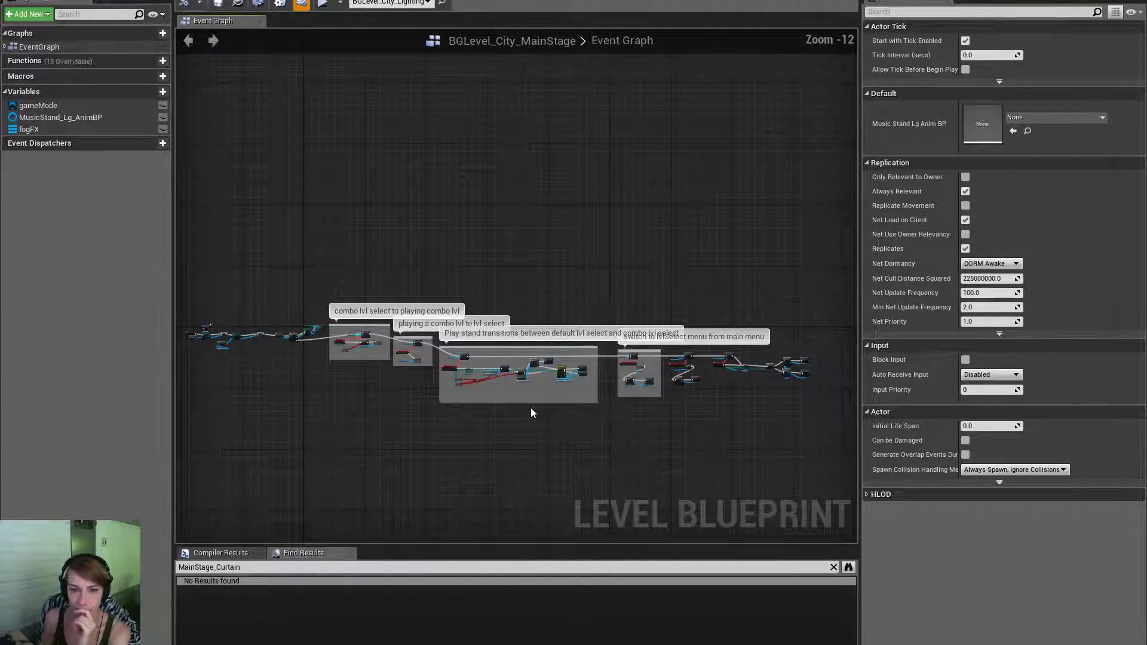
right_drag(243, 445, 461, 421)
scroll(297, 314, up, 7)
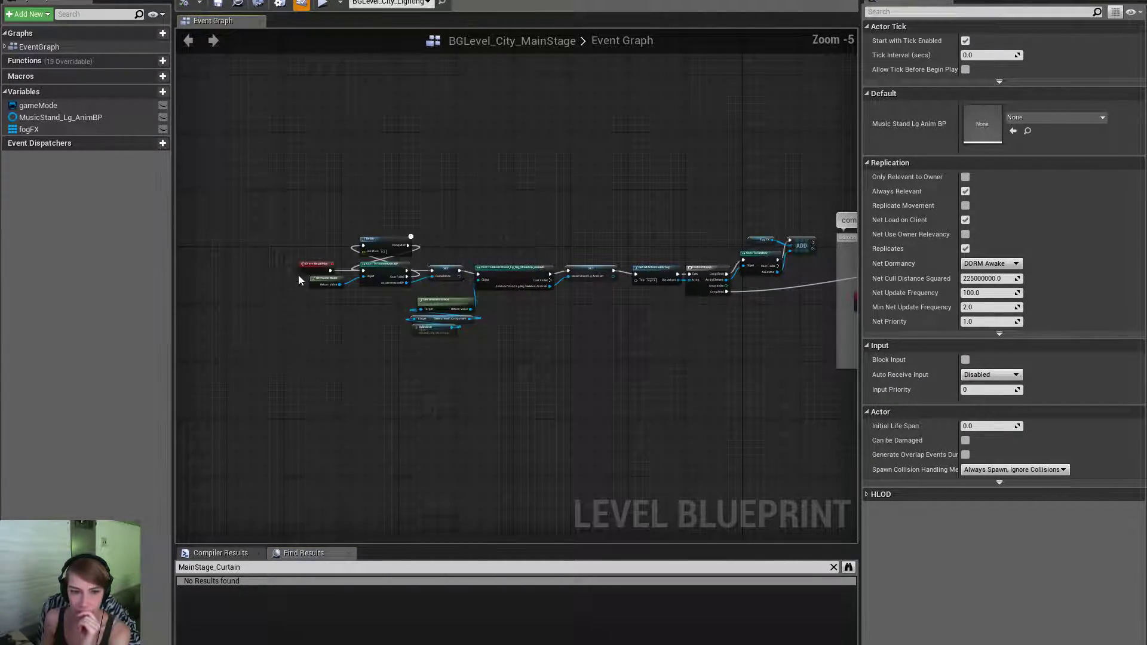
scroll(313, 265, up, 4)
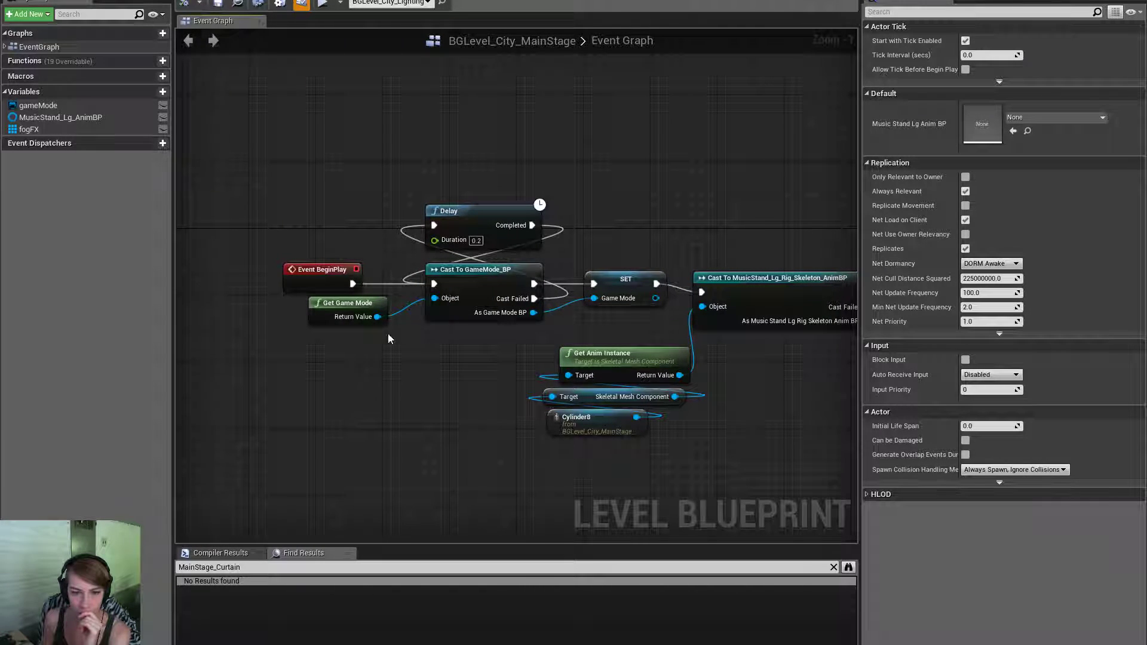
right_drag(701, 411, 482, 389)
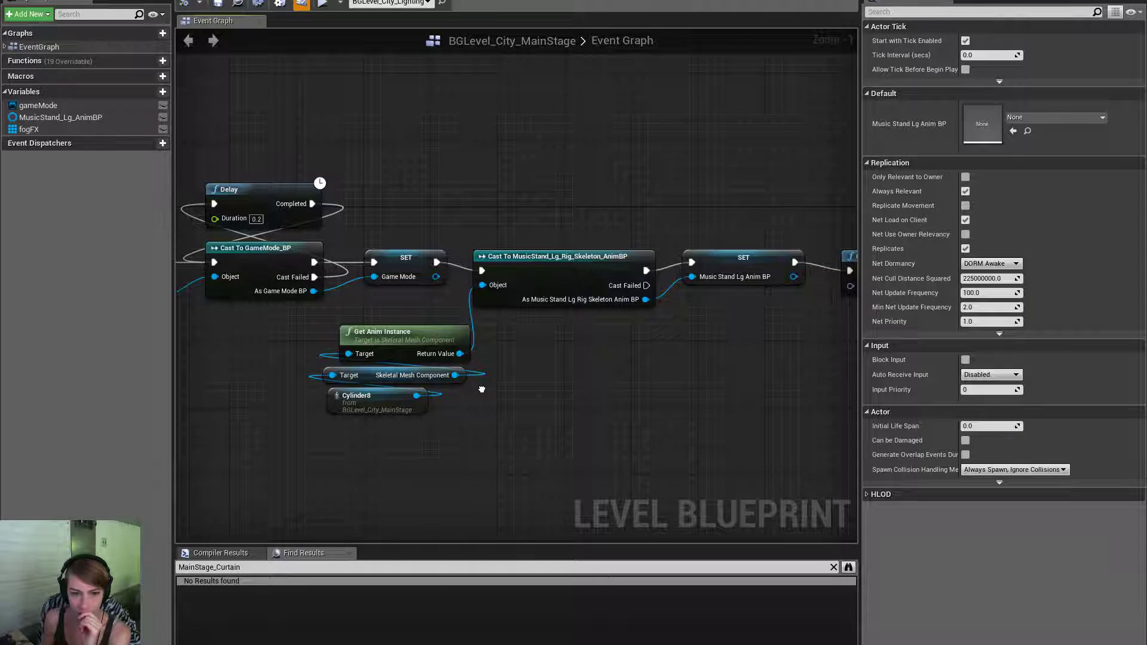
right_drag(481, 389, 87, 388)
right_drag(699, 389, 117, 372)
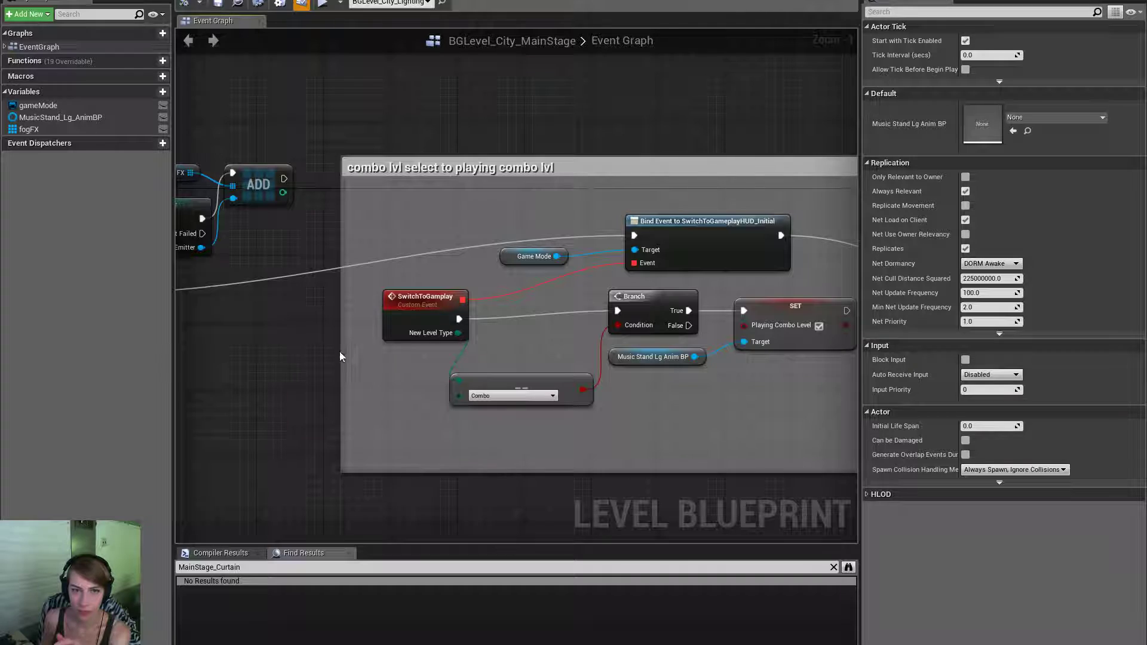
scroll(368, 360, down, 4)
scroll(431, 365, up, 2)
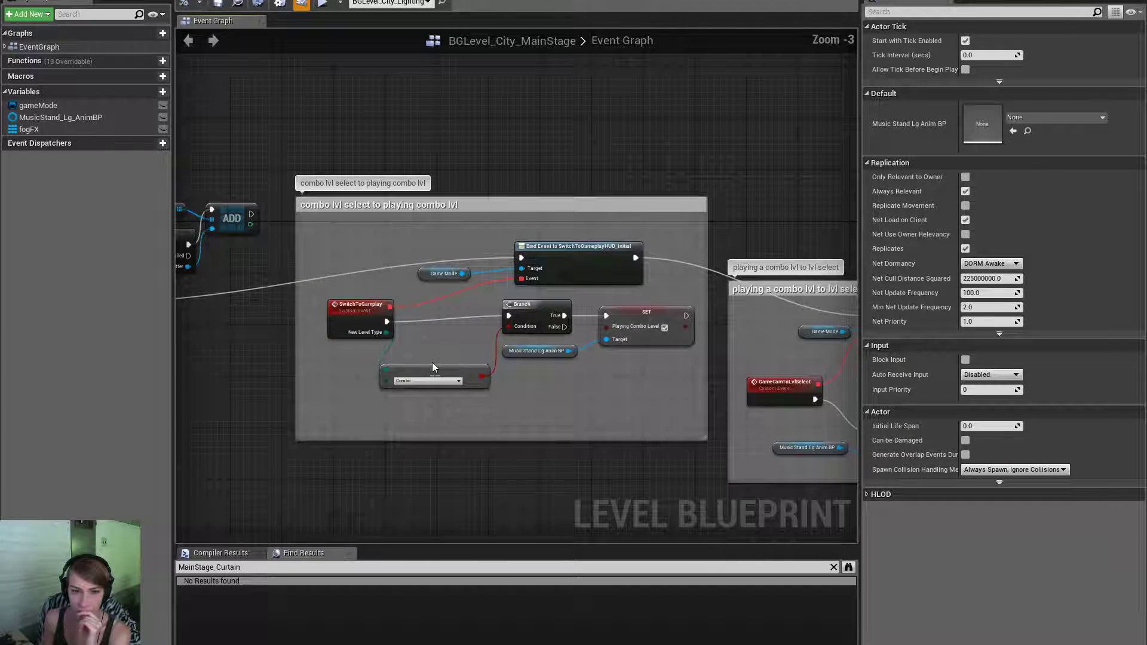
right_drag(432, 362, 177, 269)
scroll(558, 344, down, 3)
right_drag(558, 344, 387, 349)
right_drag(712, 430, 405, 402)
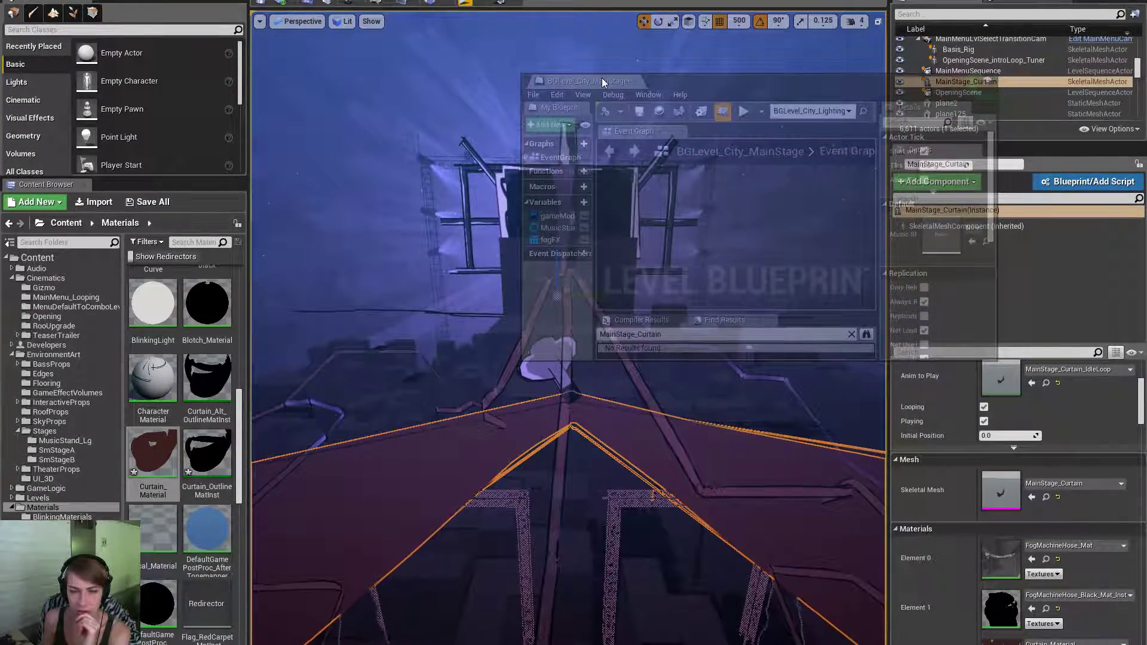
Select the OpeningScene_introLoop_Tuner actor and make its MainMenu level the current level.
click(541, 359)
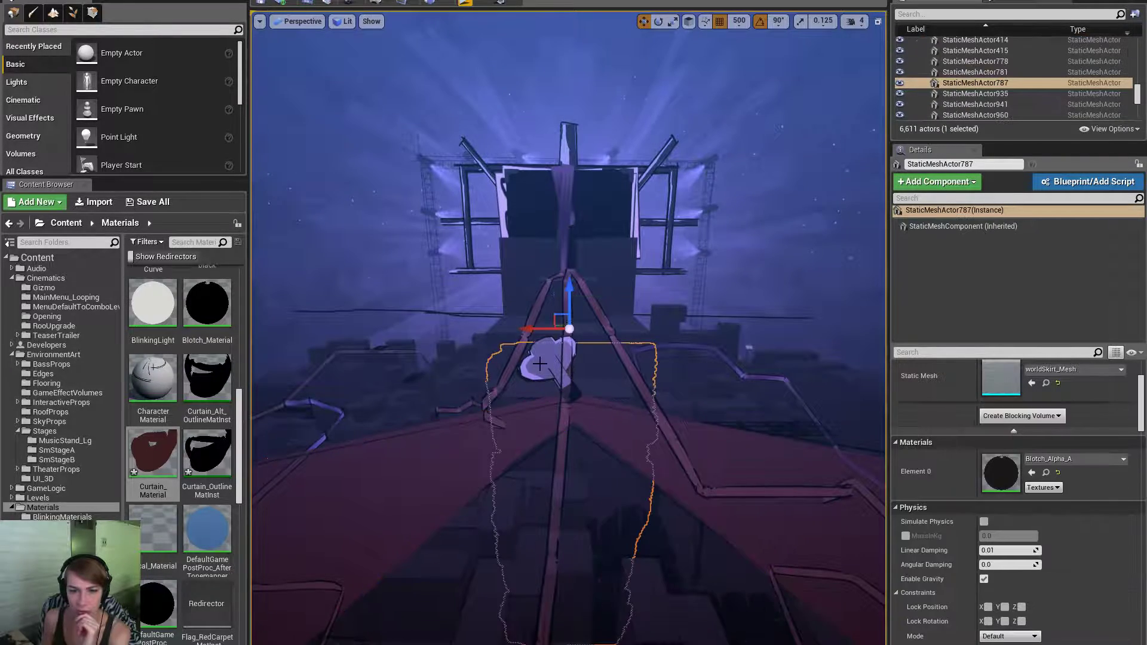
right_click(538, 361)
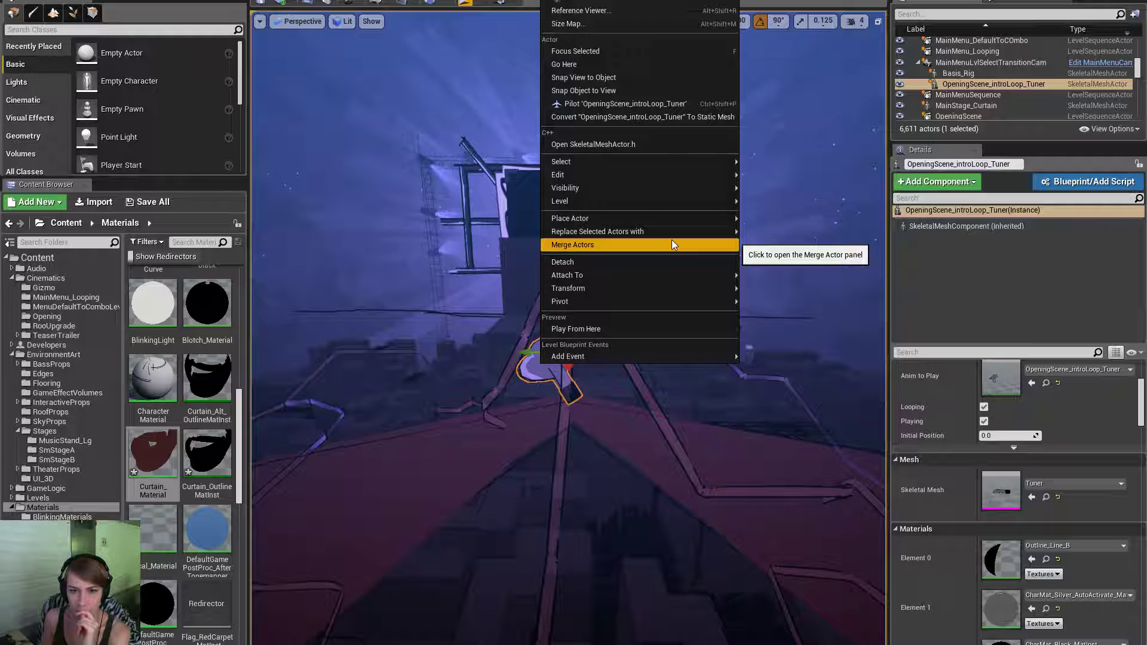
mouse_move(697, 200)
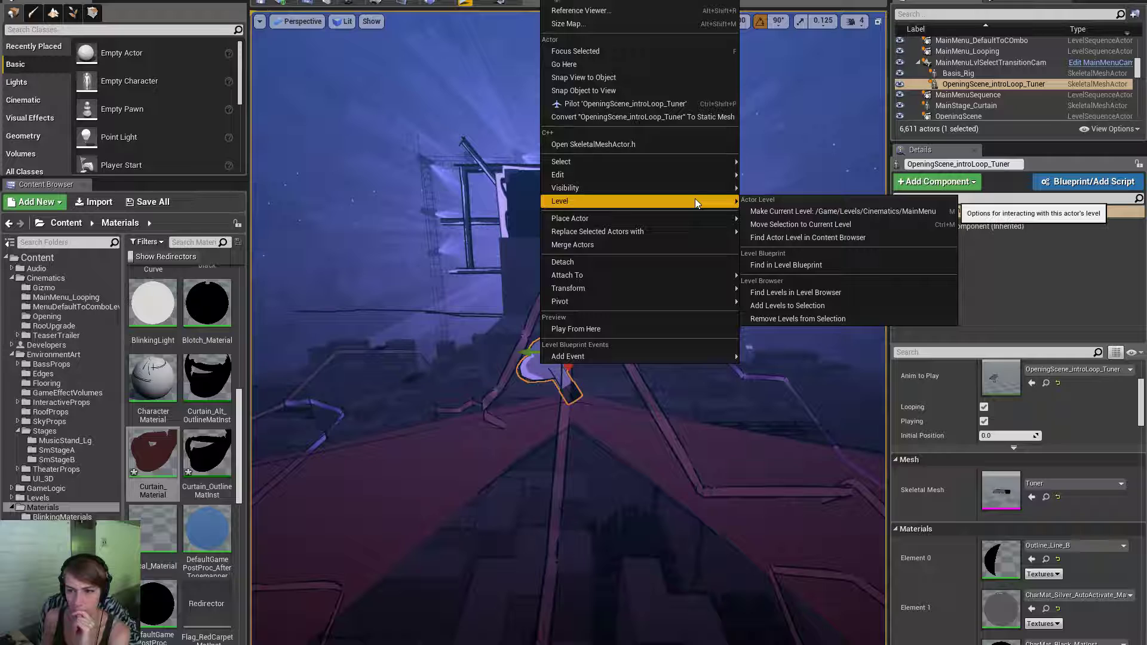
click(818, 213)
Enlarge the list of levels and open the MainMenu level blueprint.
click(1004, 3)
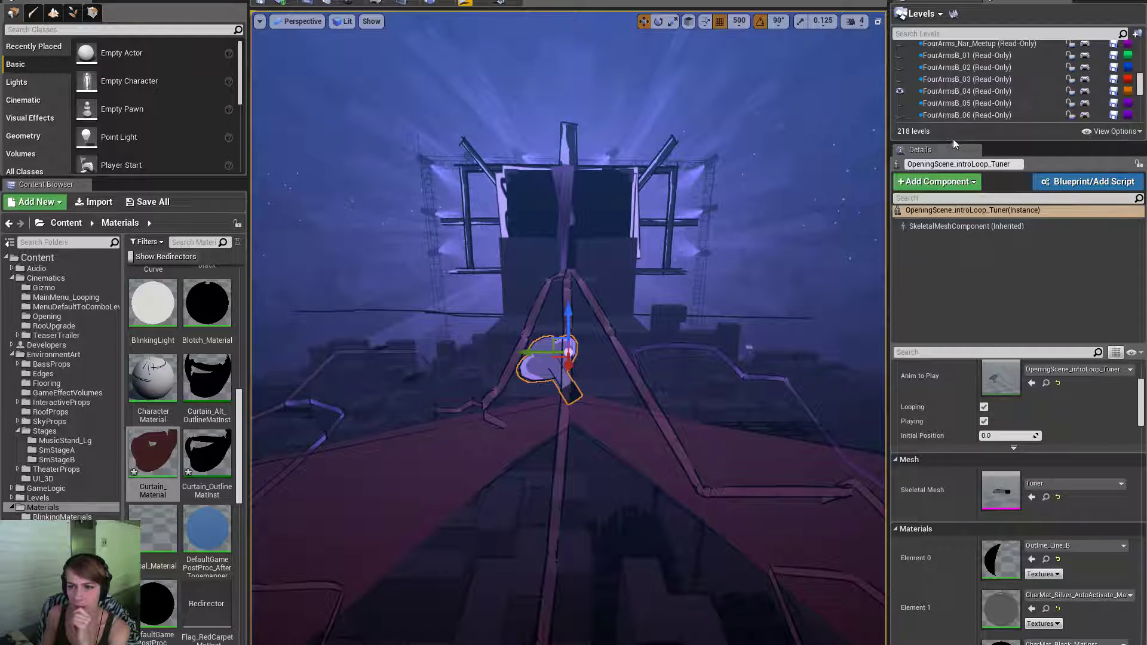
drag(952, 142, 953, 291)
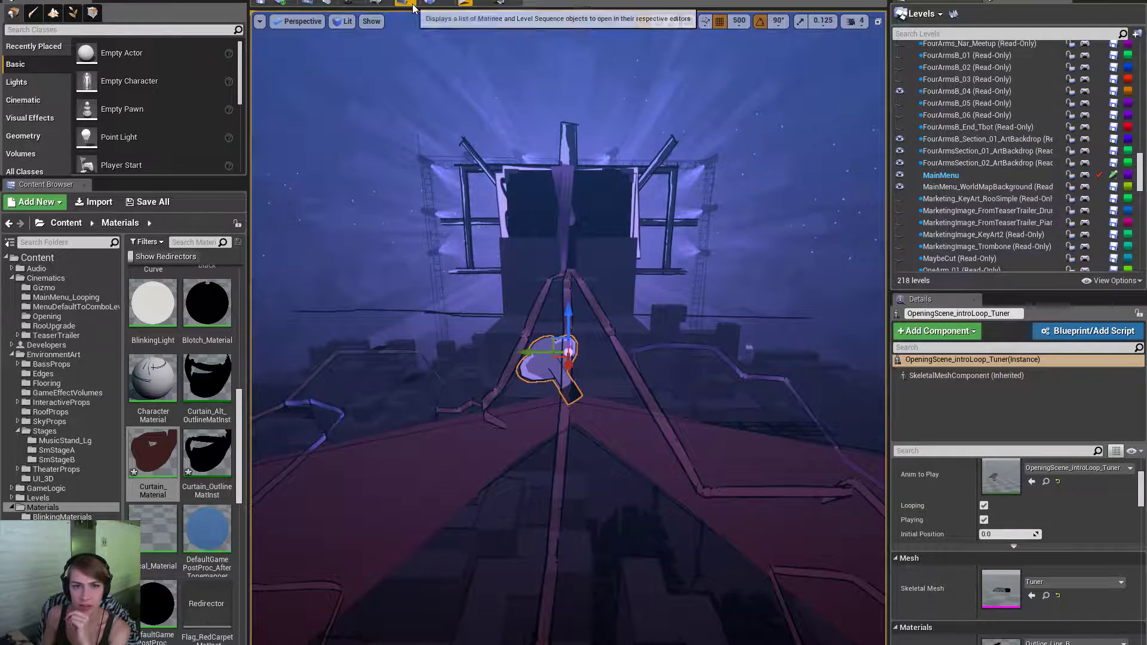
click(466, 2)
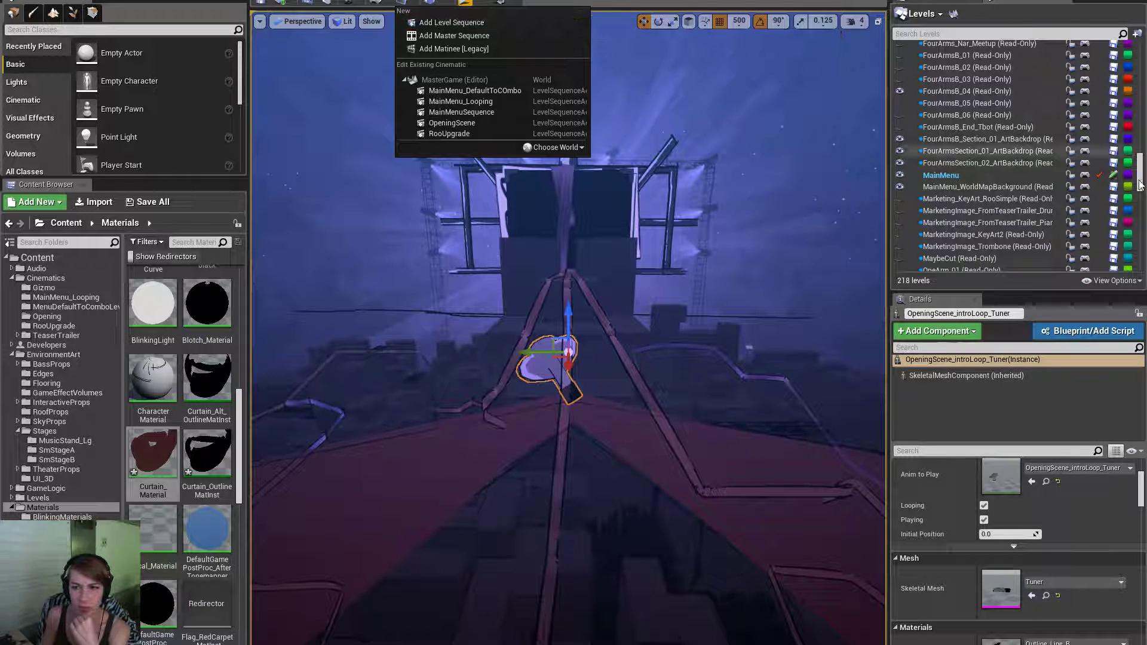
click(1084, 176)
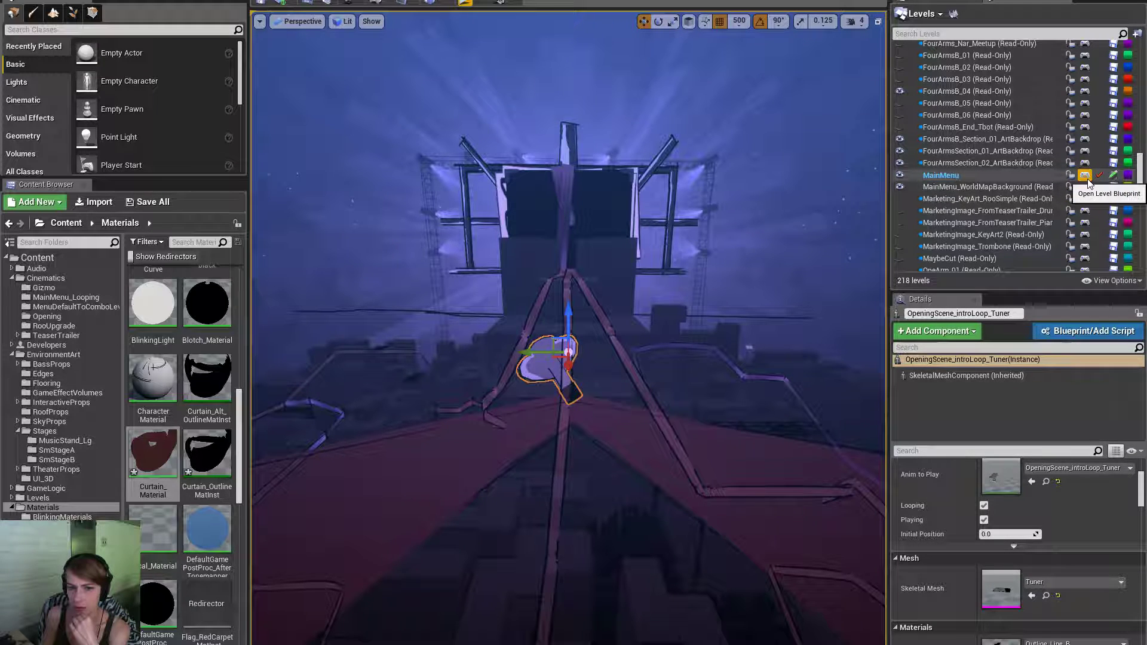
click(1086, 177)
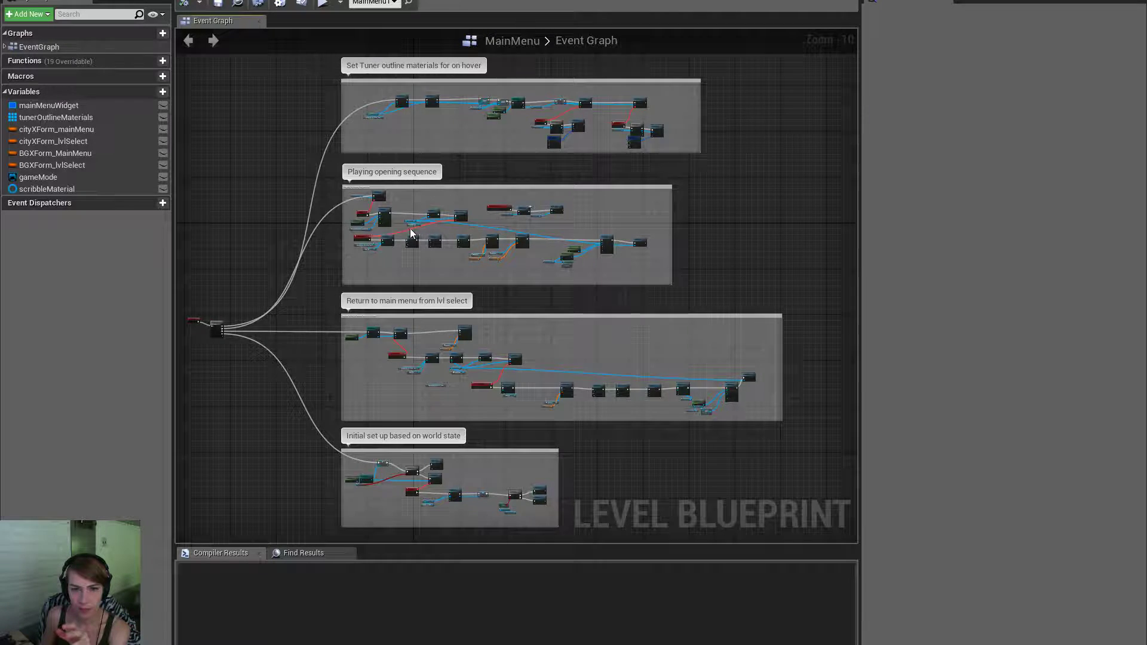
Examine the opening-sequence and return-to-main-menu sections of the MainMenu event graph, and select the stage curtain in the level.
scroll(409, 228, up, 5)
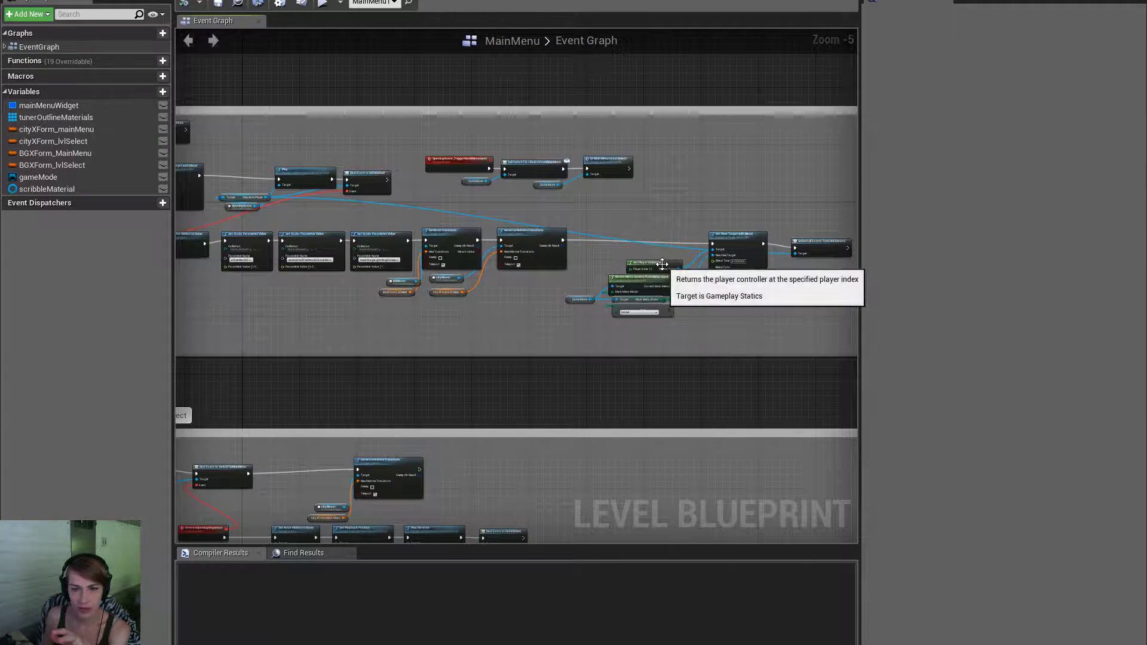
right_drag(657, 246, 202, 41)
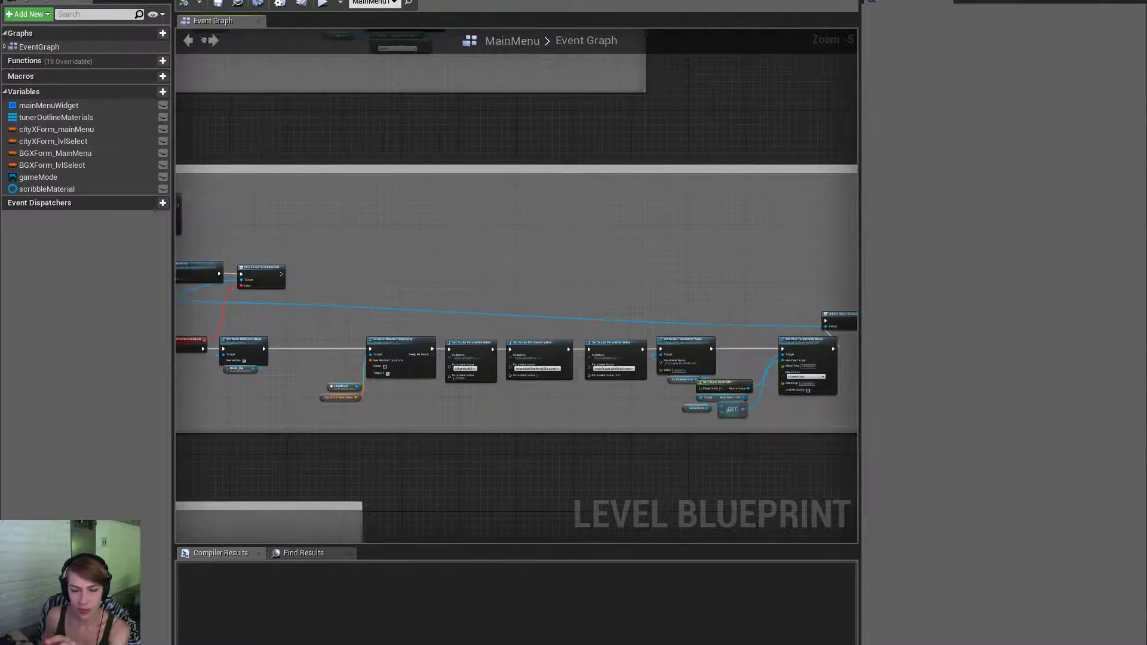
right_drag(312, 291, 498, 269)
scroll(410, 312, up, 2)
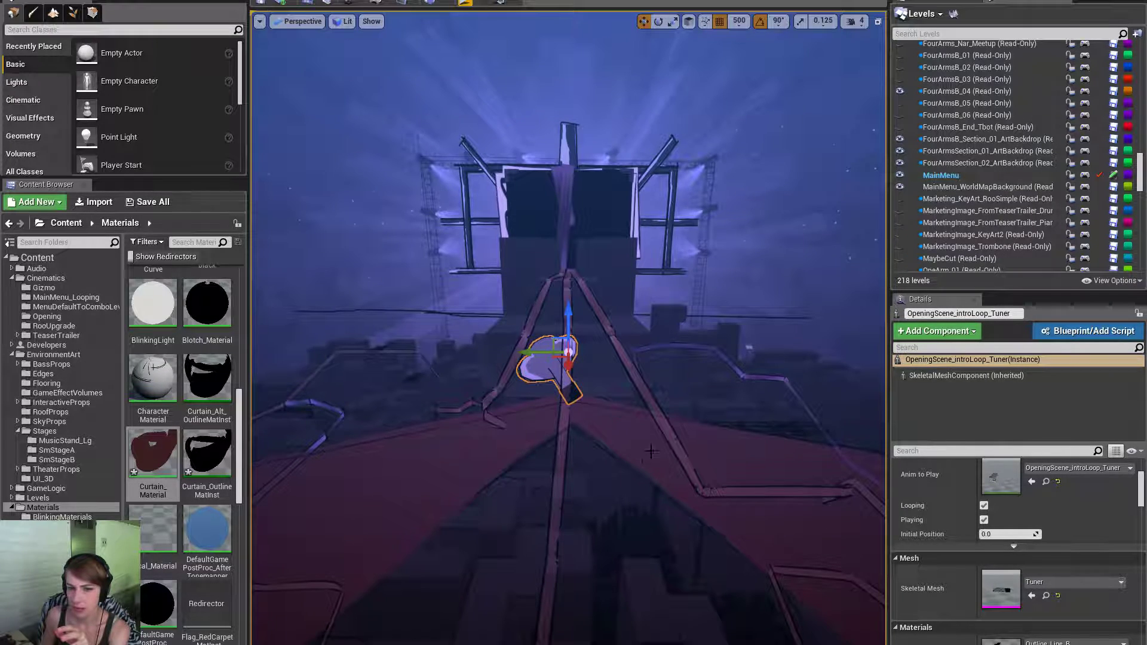
click(643, 457)
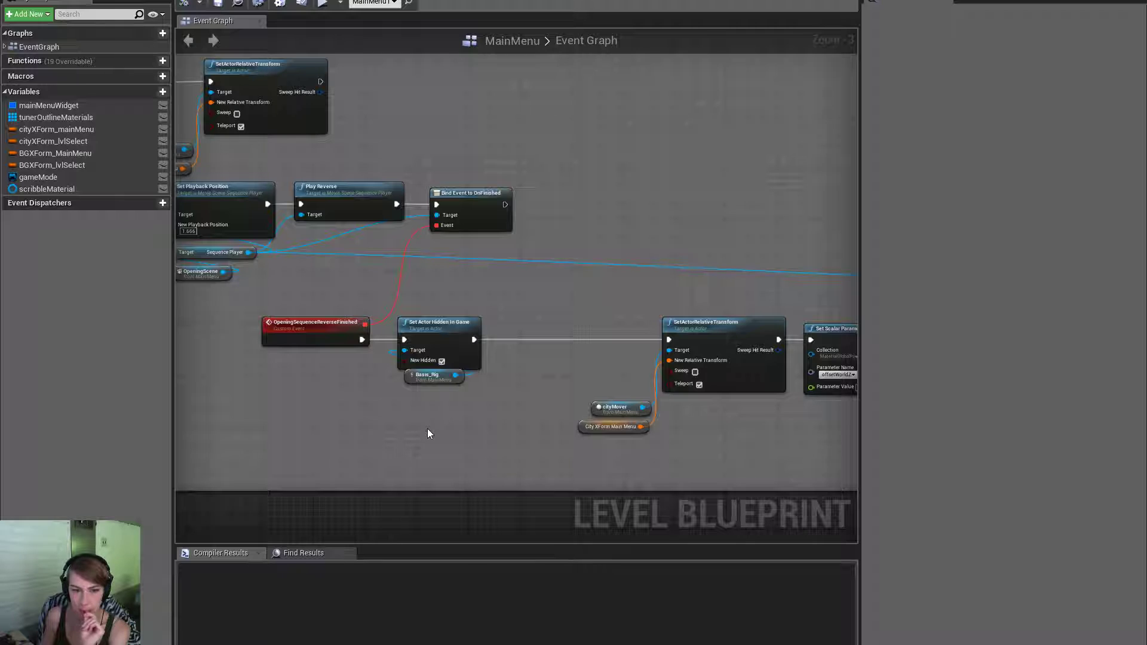
Make room after the OpeningSequenceReverseFinished event by shifting Basis_Rig's hide nodes, and place the MainMenu_Looping cinematic in the level.
drag(460, 419, 598, 321)
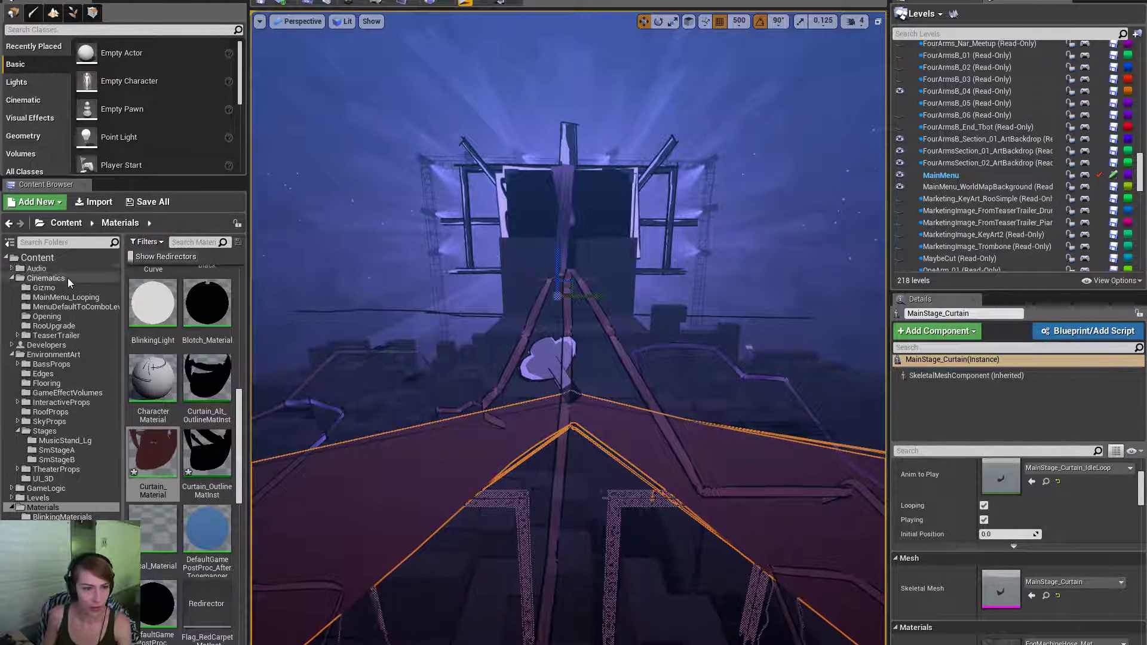
click(45, 279)
click(66, 297)
drag(153, 327, 585, 261)
right_drag(612, 261, 773, 297)
drag(792, 307, 578, 372)
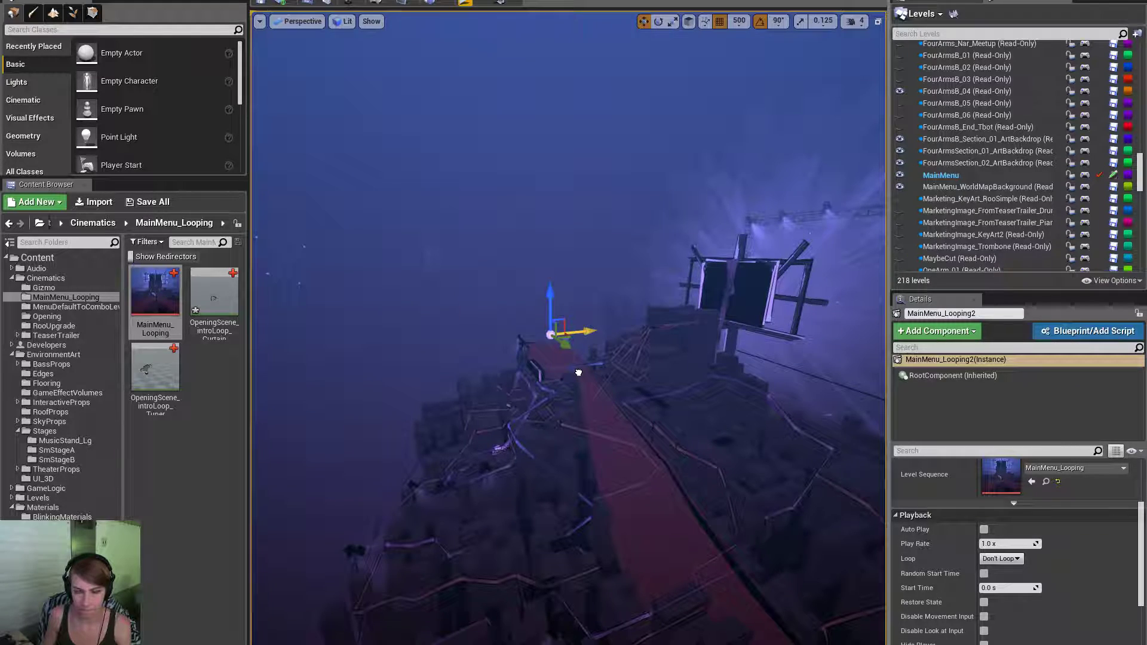
right_drag(551, 292, 781, 308)
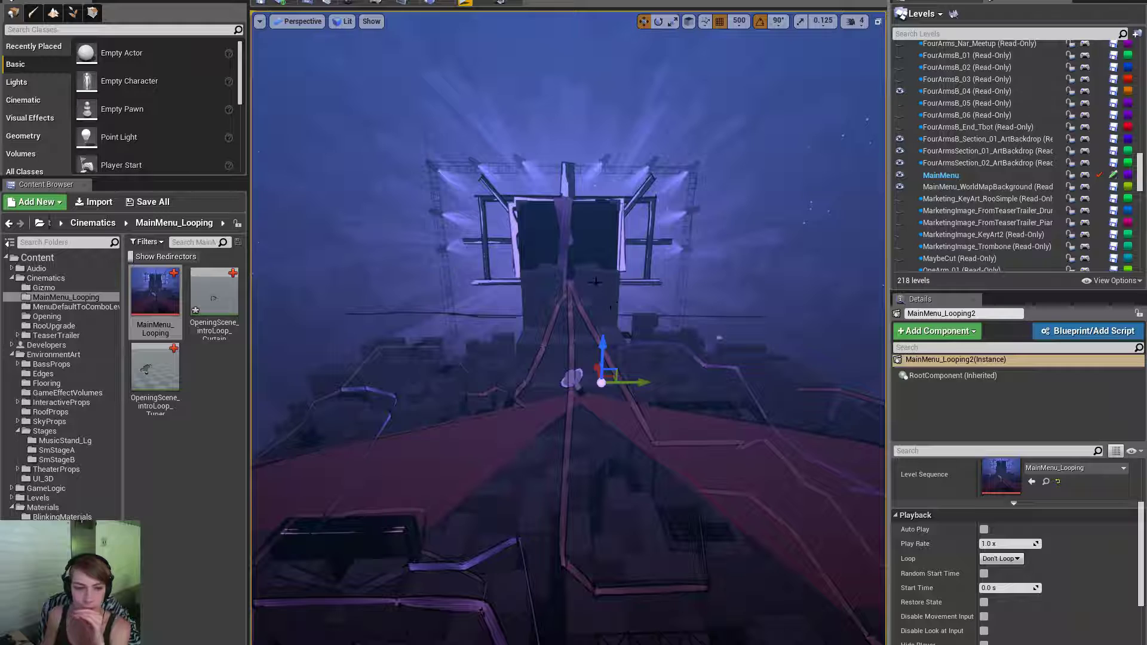
Add a reference to the placed MainMenu_Looping sequence in the MainMenu event graph and create a Play Looping (SequencePlayer) node from it.
click(278, 1)
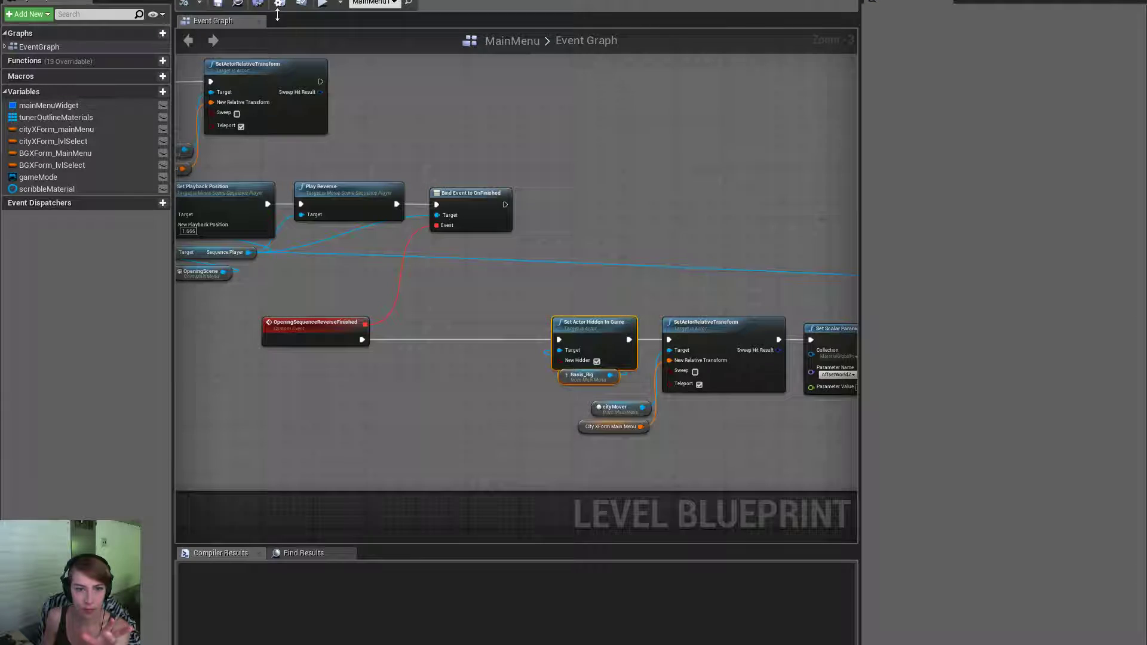
right_click(430, 296)
click(497, 350)
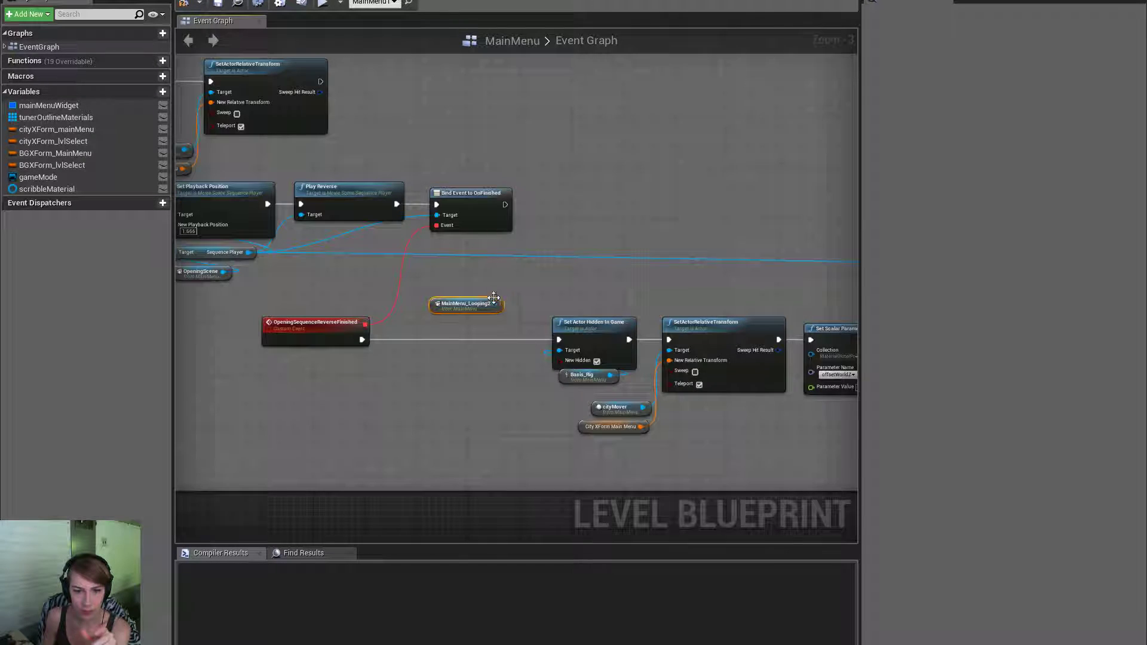
drag(495, 297, 424, 337)
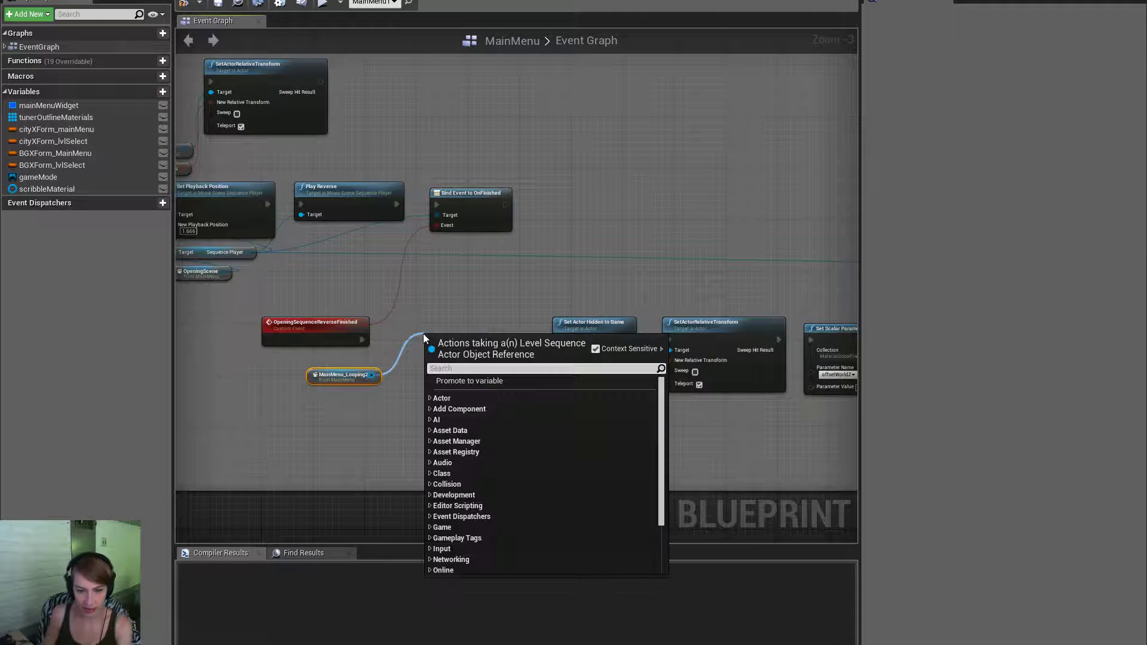
text(play)
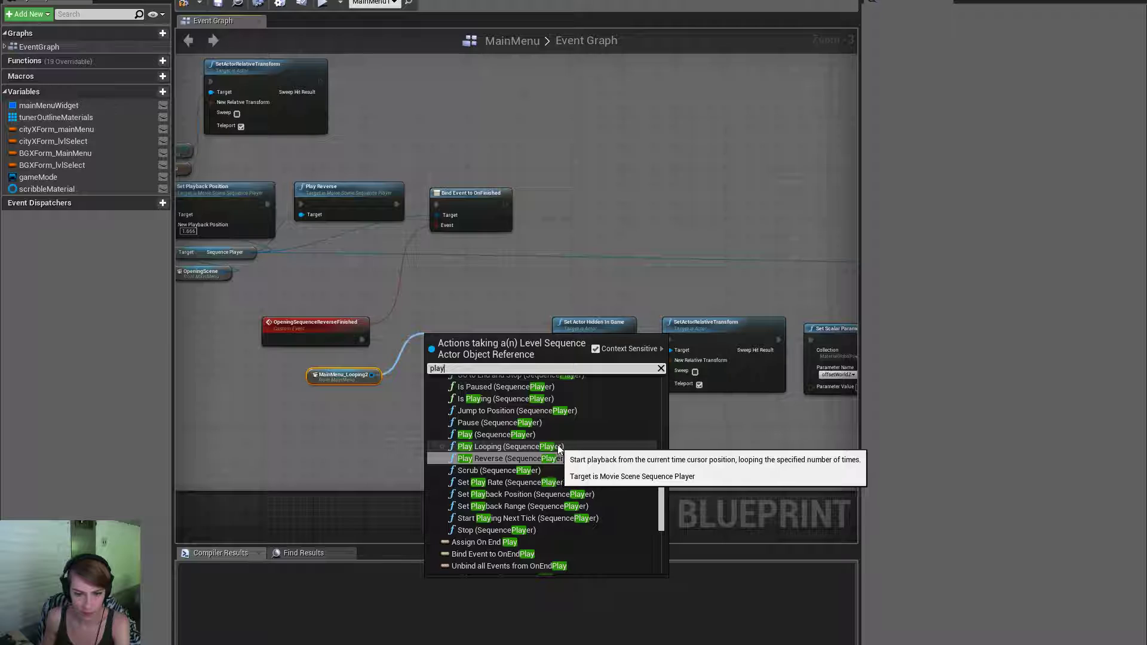
click(531, 447)
Arrange and wire Play Looping between OpeningSequenceReverseFinished and Set Actor Hidden In Game, and compile and save the level blueprint.
scroll(452, 371, up, 1)
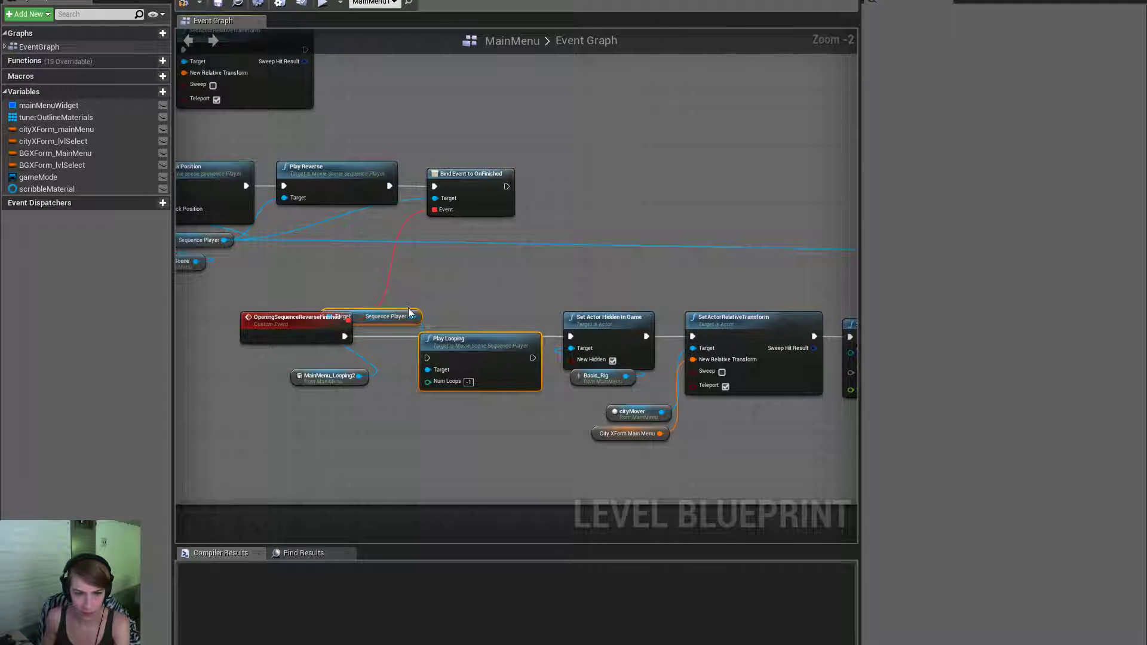
drag(385, 316, 383, 326)
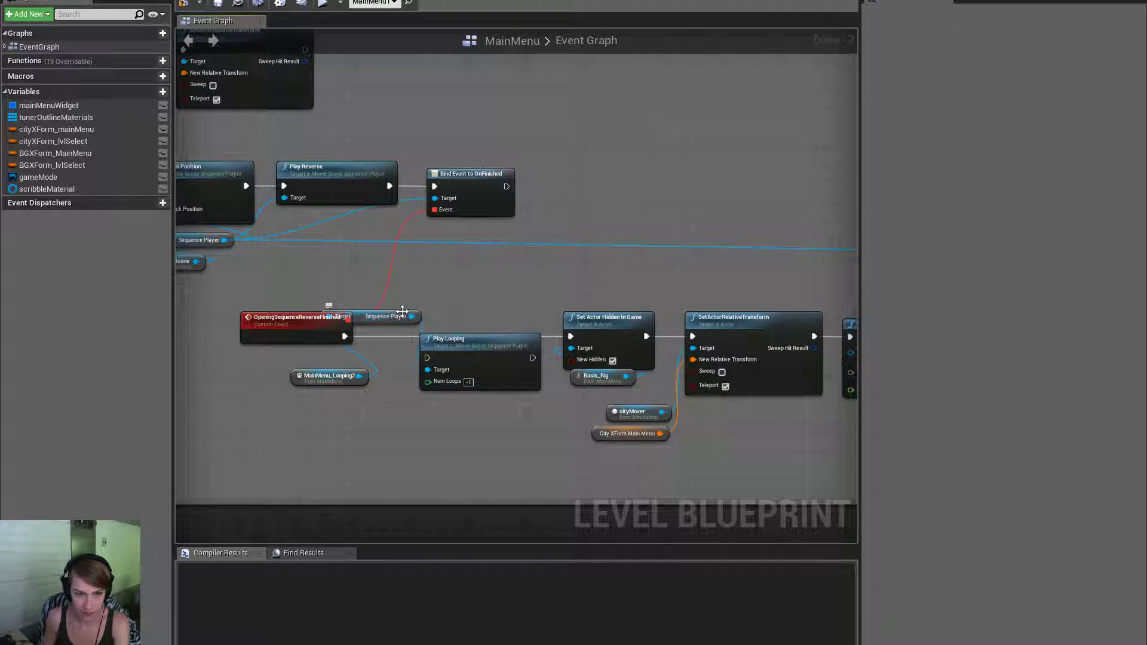
drag(407, 379, 376, 398)
drag(470, 344, 345, 336)
drag(510, 337, 574, 336)
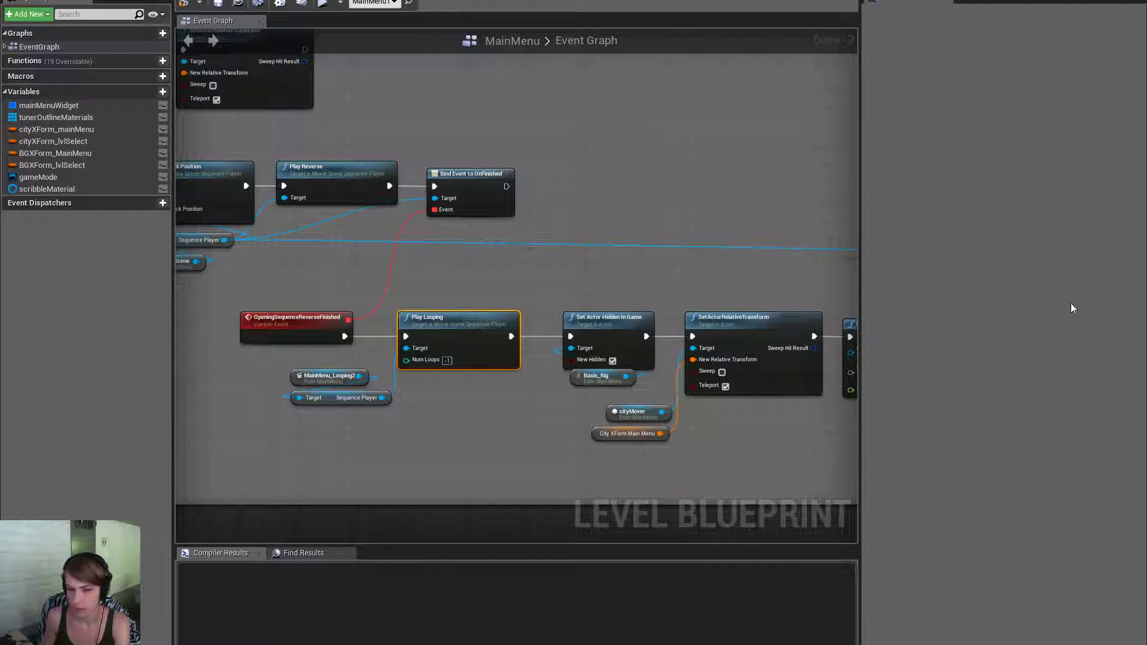
click(184, 3)
click(218, 3)
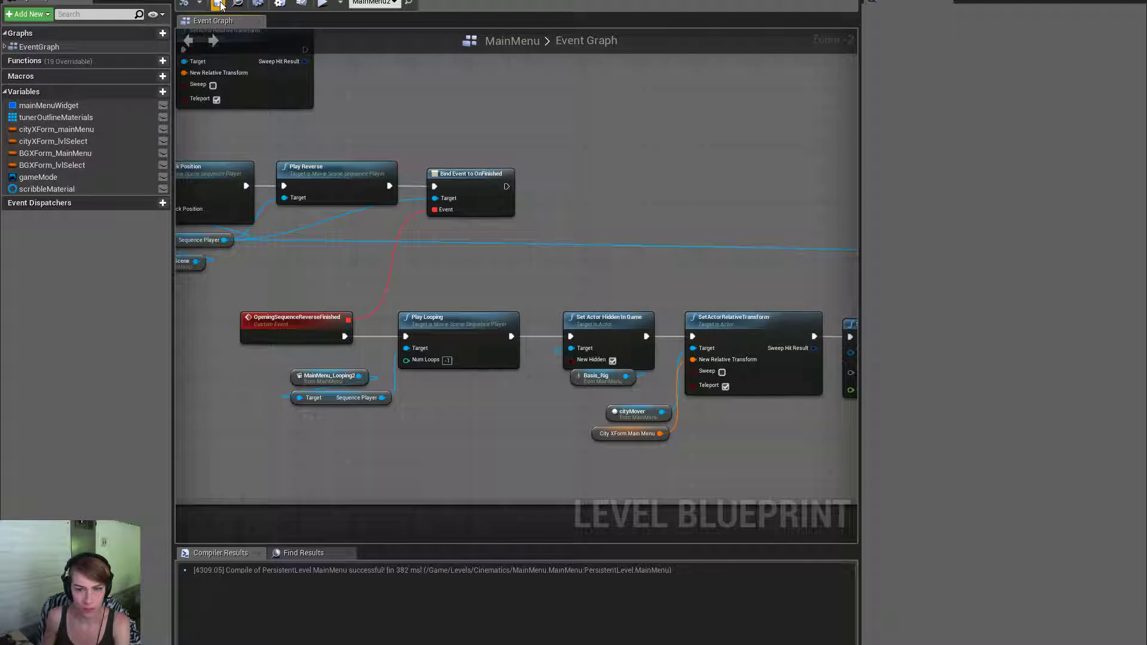
Play the level full screen to check the main menu transition, and end the play session.
key(alt+Tab)
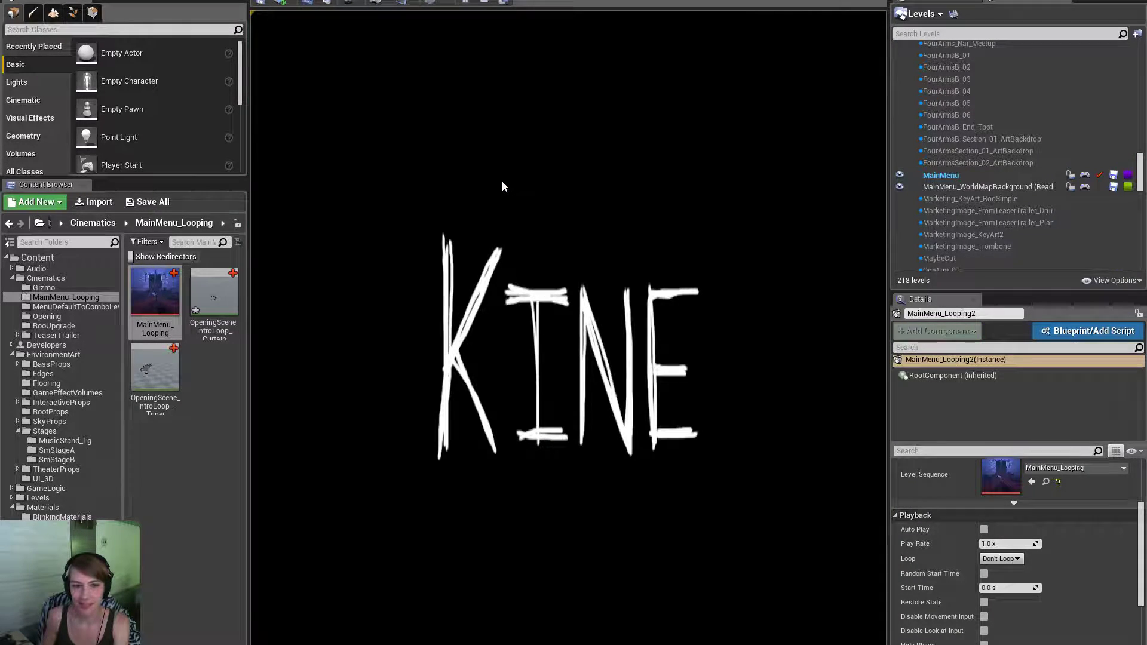
key(F11)
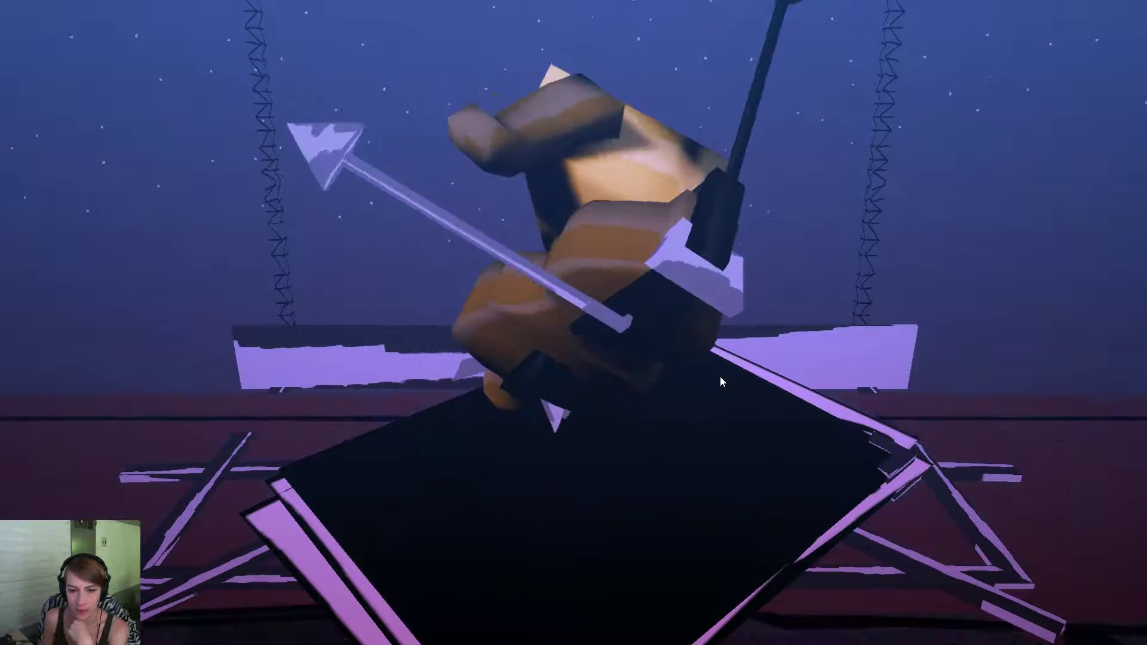
key(Escape)
key(F11)
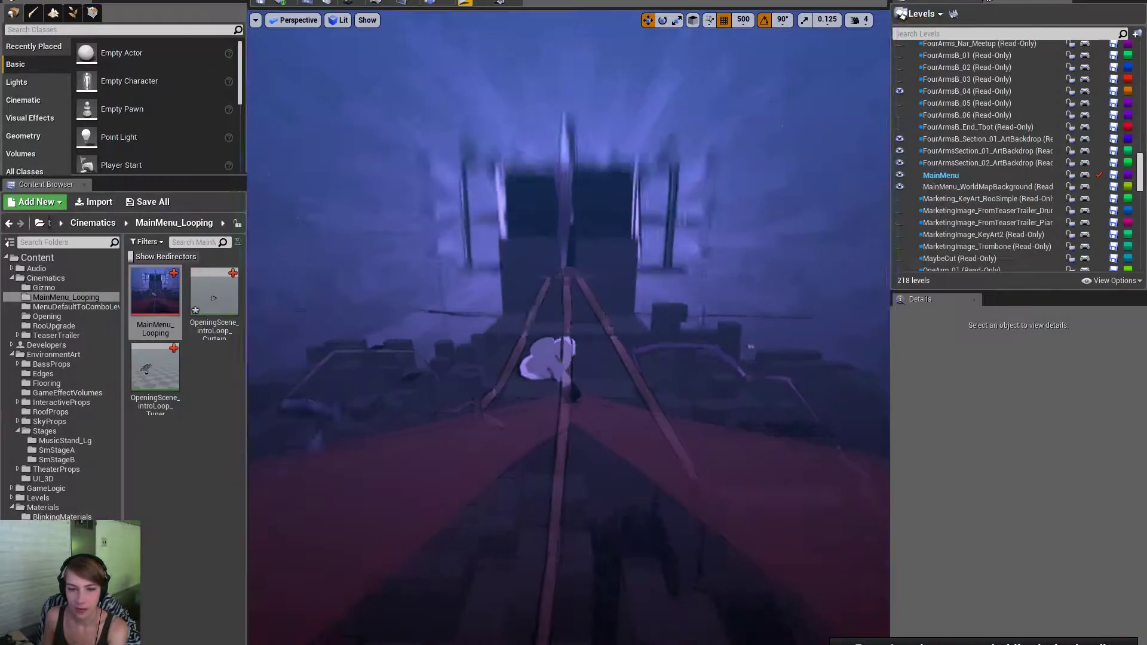
Examine the return-to-main-menu and opening-sequence sections of the MainMenu event graph for how the looping sequence is started and stopped.
key(alt+Tab)
right_drag(493, 399, 421, 350)
scroll(598, 440, down, 3)
scroll(529, 358, up, 3)
scroll(614, 395, down, 3)
right_drag(640, 353, 396, 318)
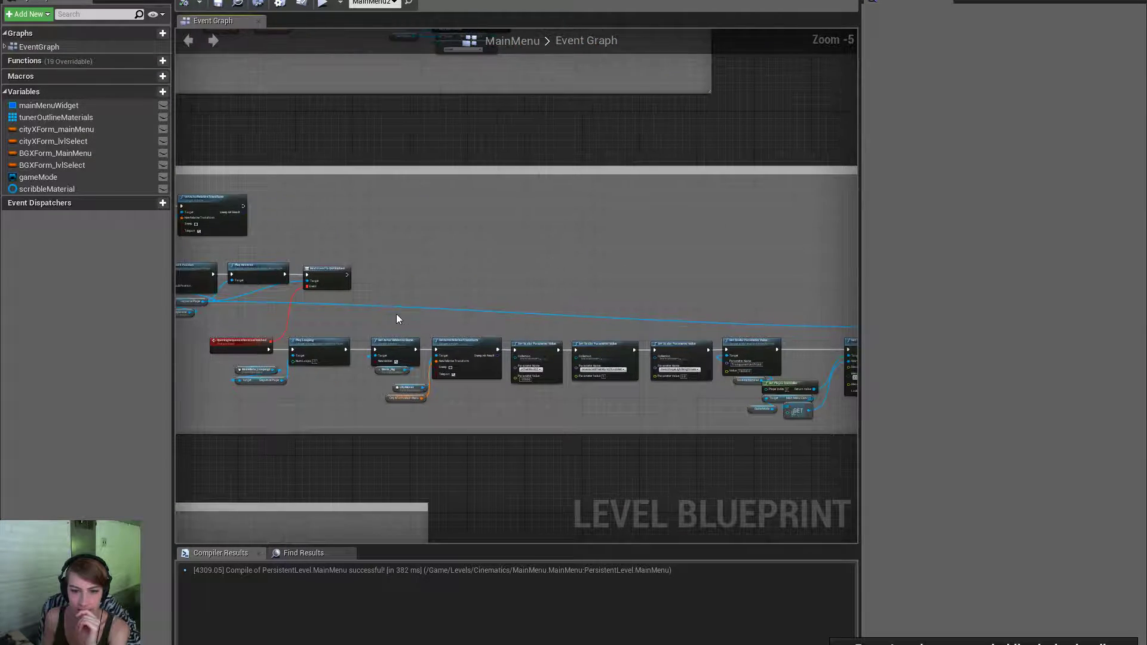
scroll(205, 389, up, 3)
right_drag(205, 389, 391, 388)
scroll(395, 391, up, 1)
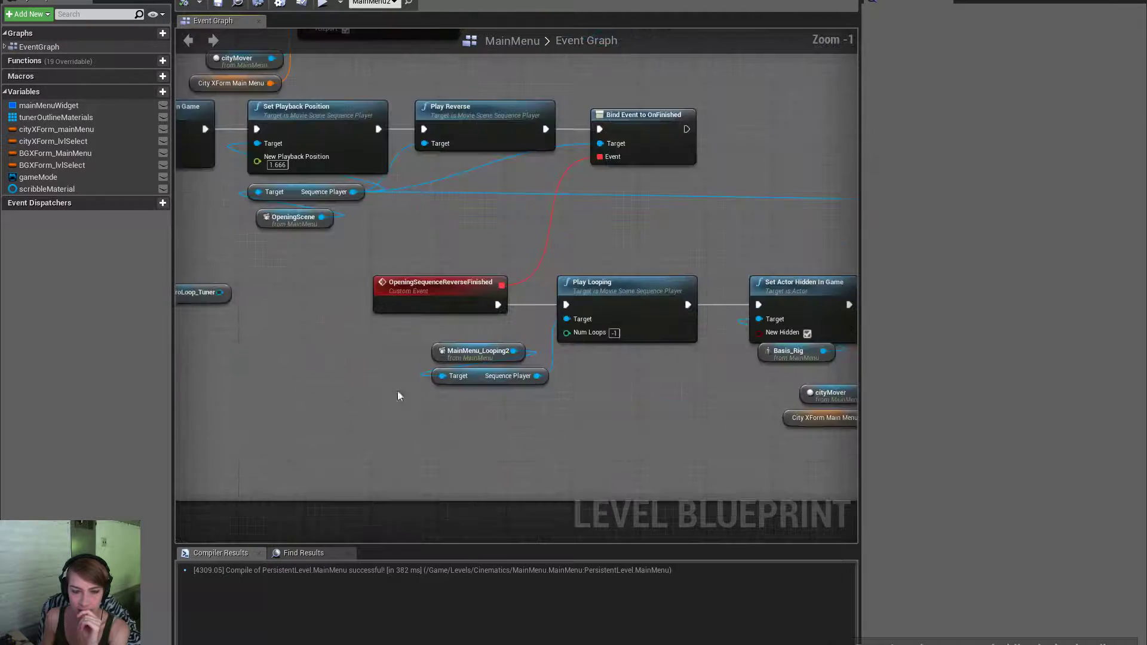
right_drag(546, 251, 675, 489)
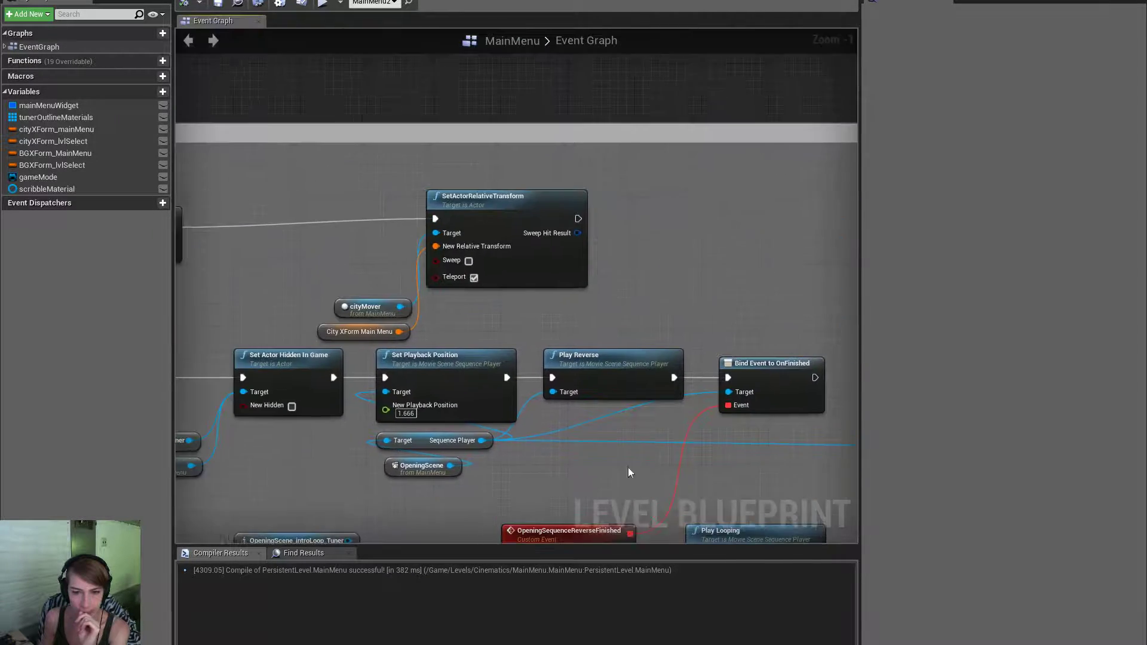
scroll(477, 387, down, 4)
right_drag(435, 287, 566, 502)
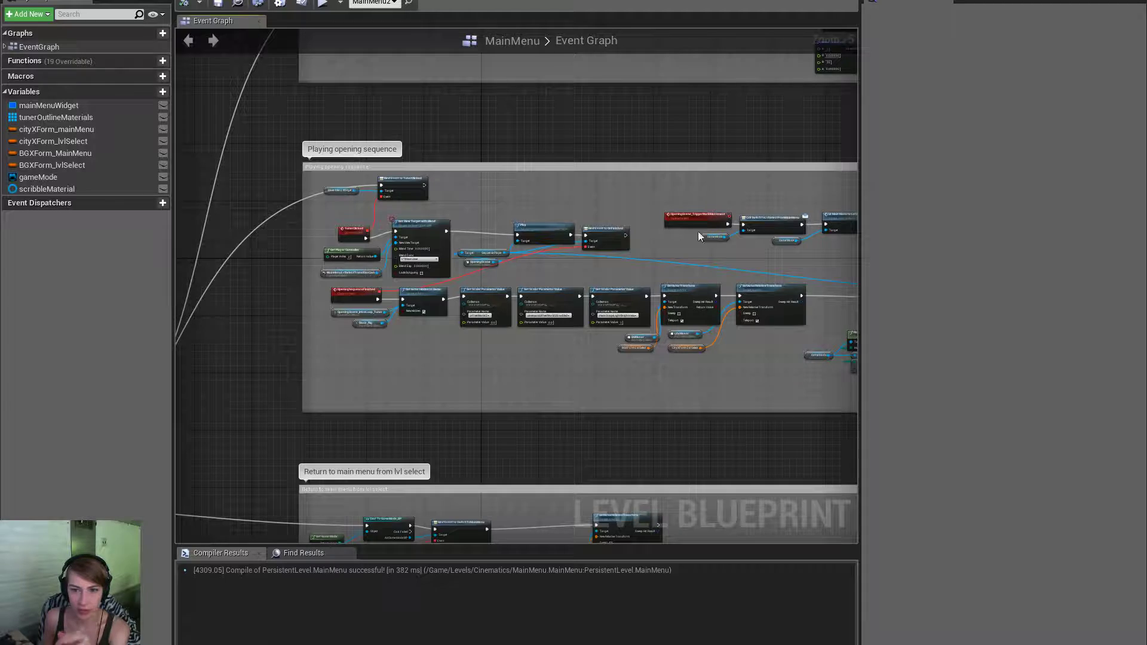
scroll(377, 244, up, 2)
right_drag(613, 216, 440, 189)
scroll(517, 197, down, 3)
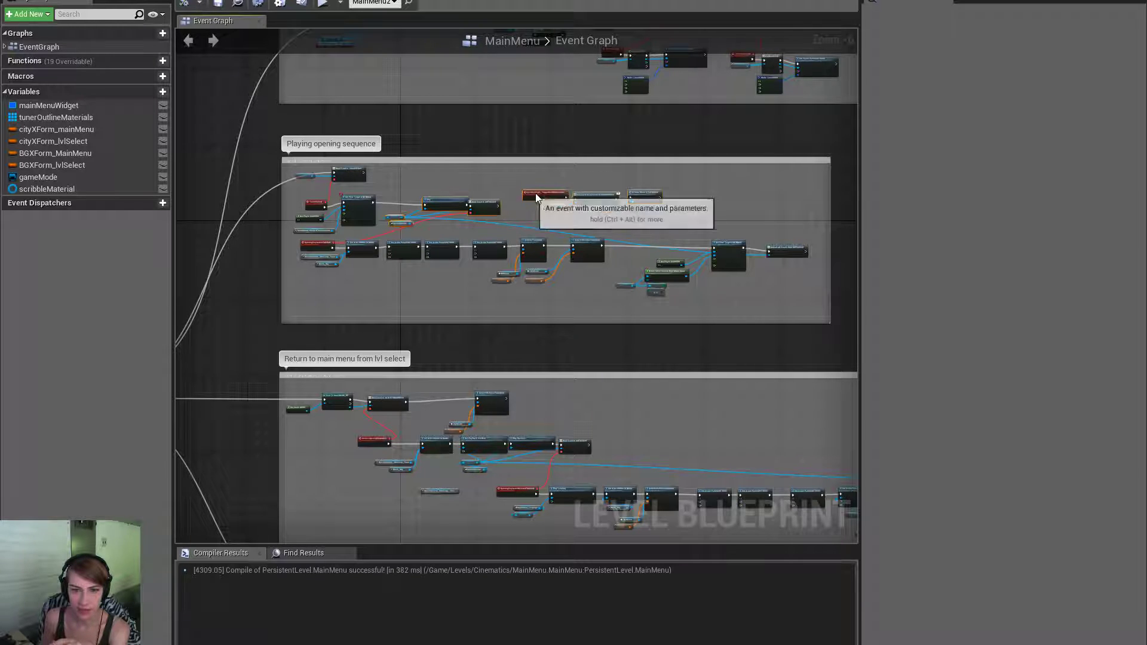
scroll(377, 218, up, 3)
right_click(453, 239)
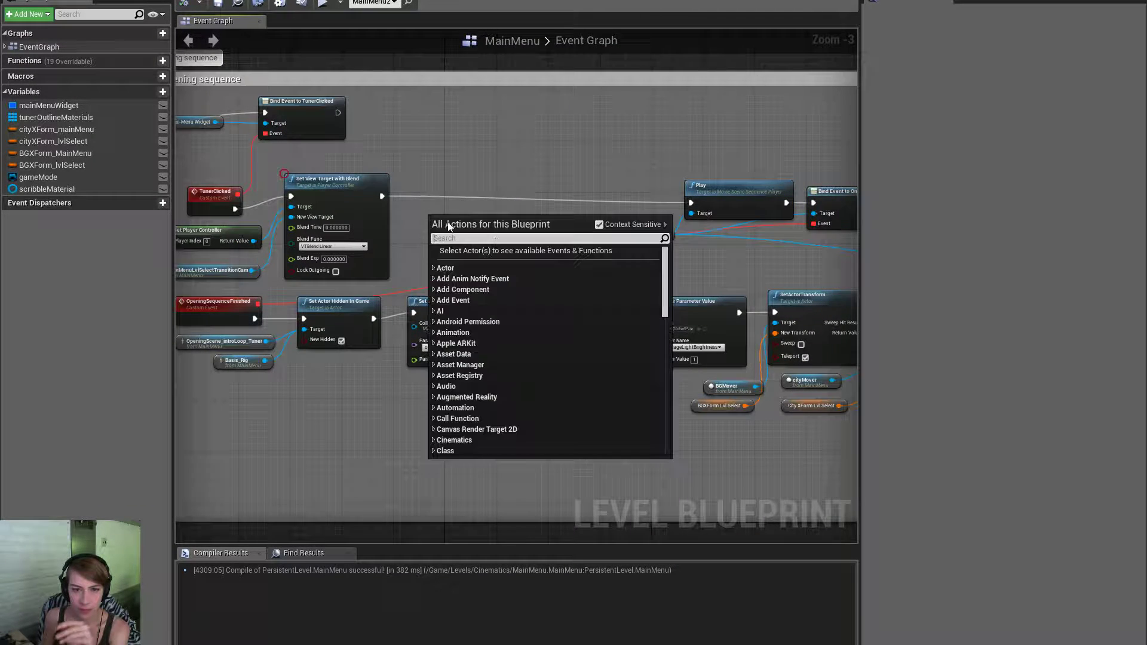
click(492, 182)
scroll(482, 351, down, 1)
scroll(482, 351, down, 3)
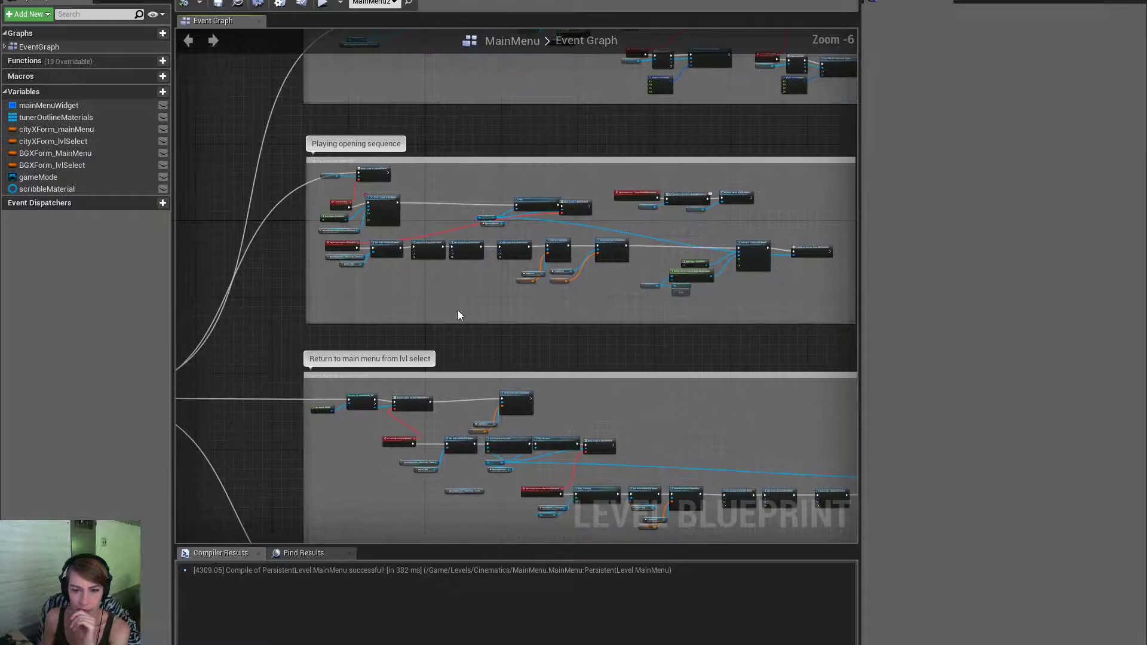
Delete the unconnected OpeningScene_introLoop_Tuner reference node from the return-to-main-menu section.
scroll(500, 443, up, 2)
scroll(514, 489, up, 2)
right_drag(502, 479, 547, 280)
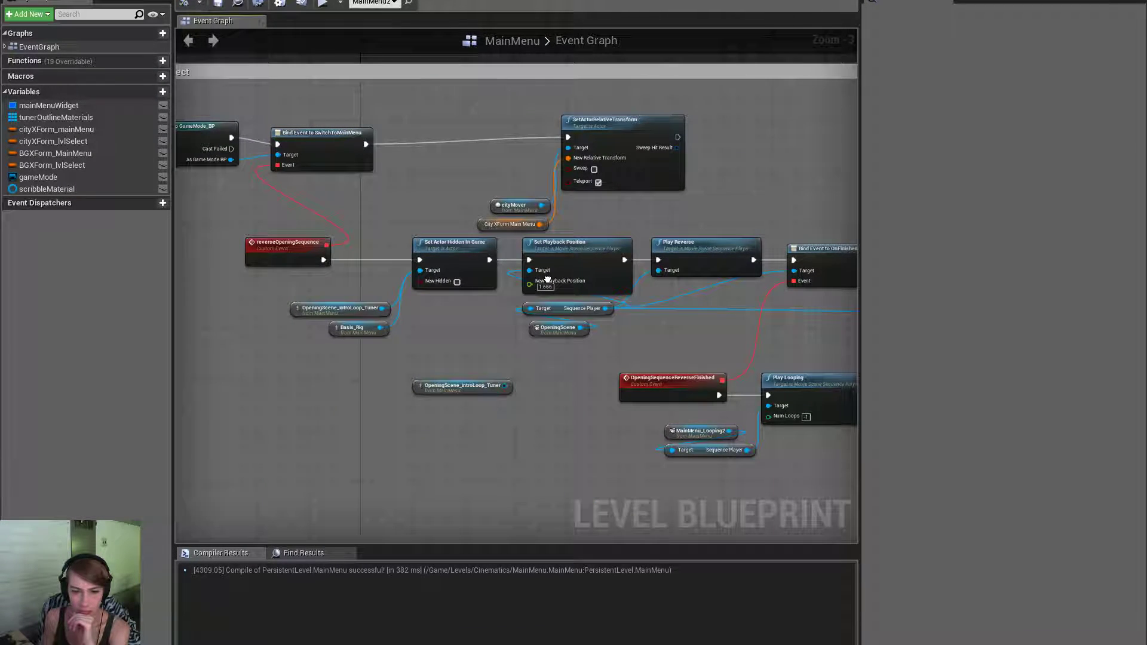
key(Delete)
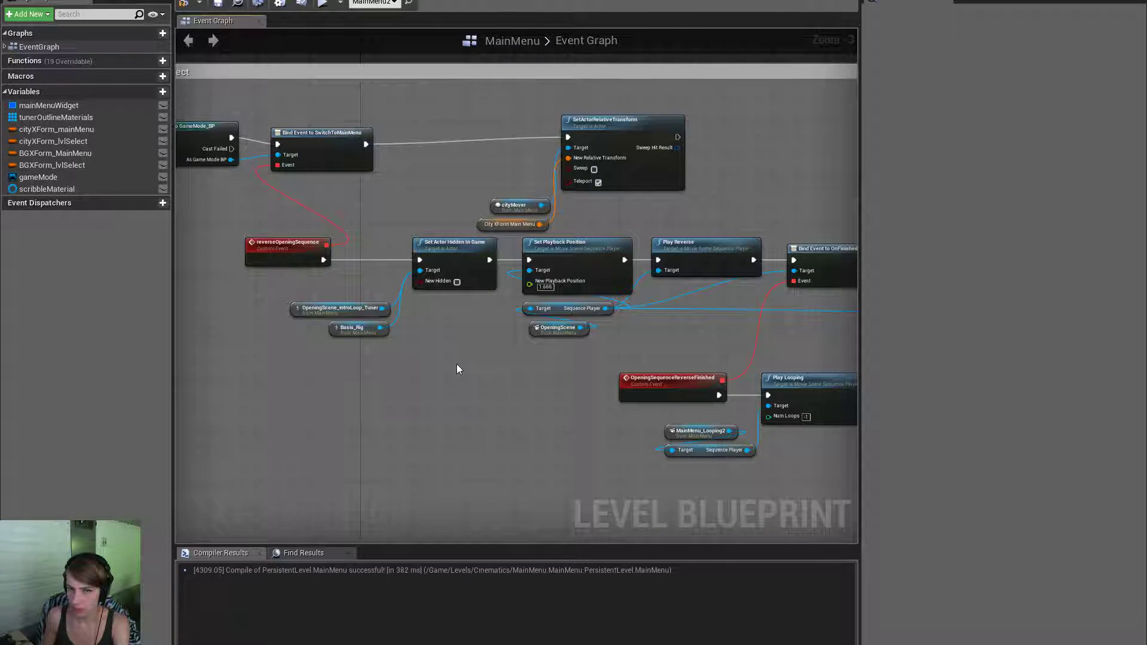
Copy the MainMenu_Looping reference and its Sequence Player node into the opening-sequence section, beside Set View Target with Blend.
scroll(457, 368, down, 5)
scroll(503, 366, up, 6)
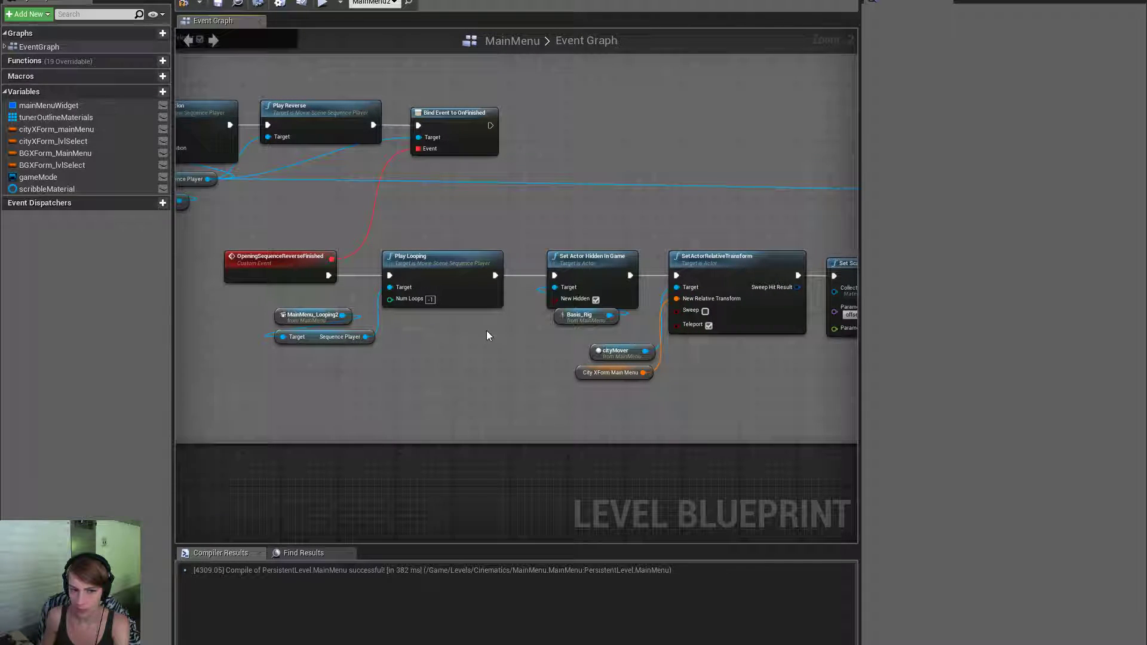
drag(423, 353, 307, 305)
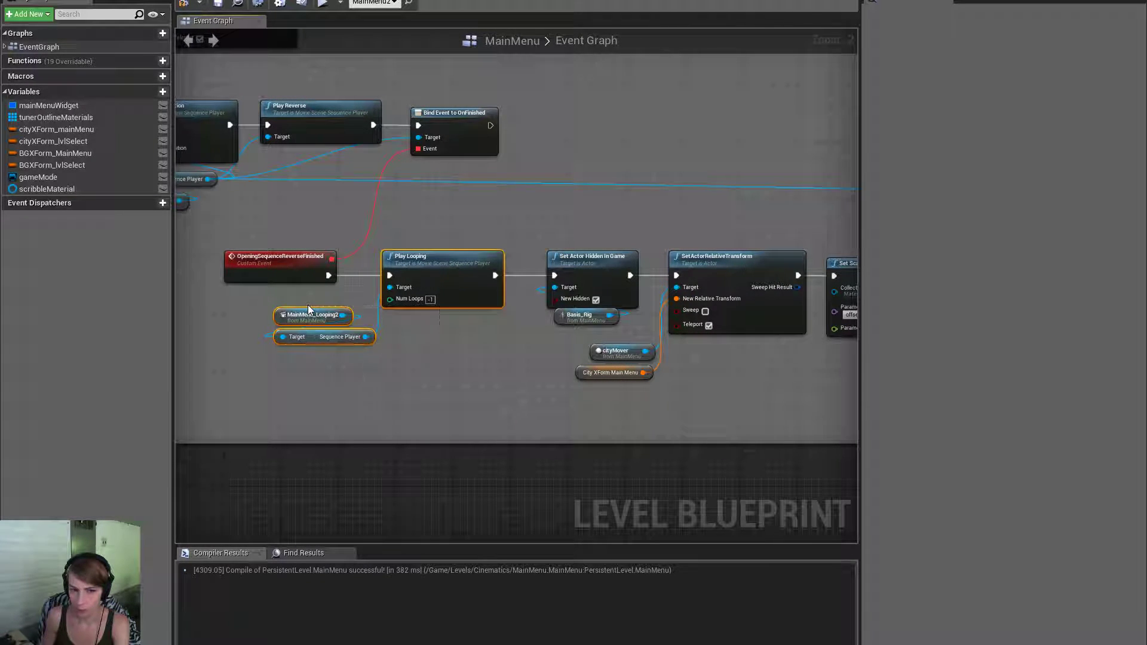
drag(360, 361, 292, 300)
scroll(307, 213, down, 4)
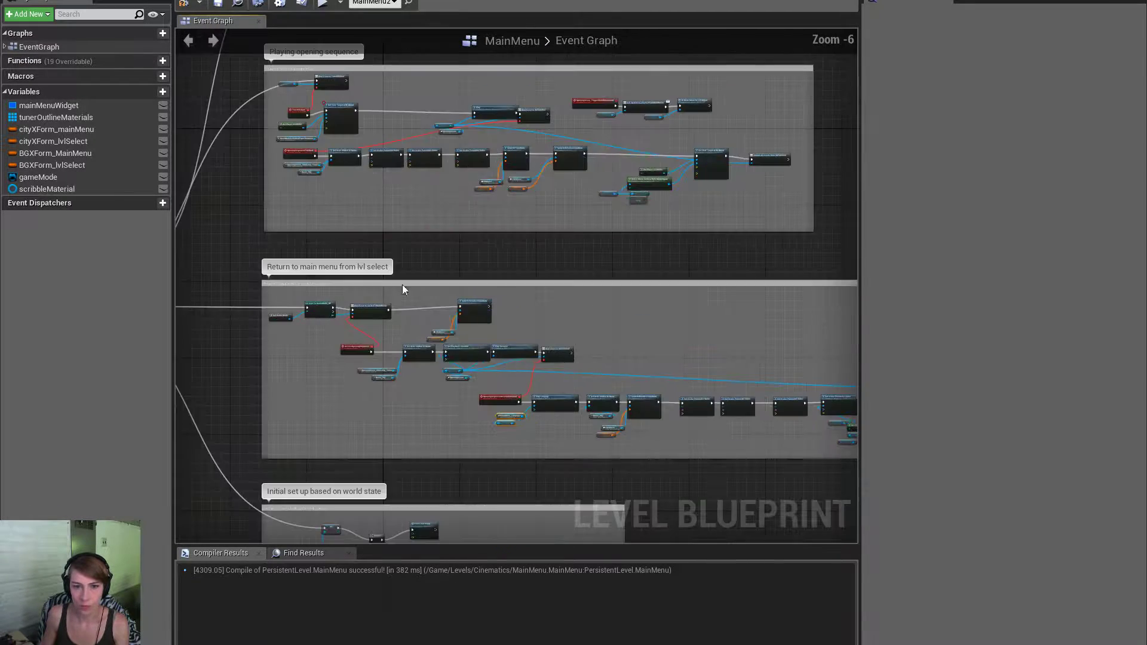
scroll(537, 263, up, 3)
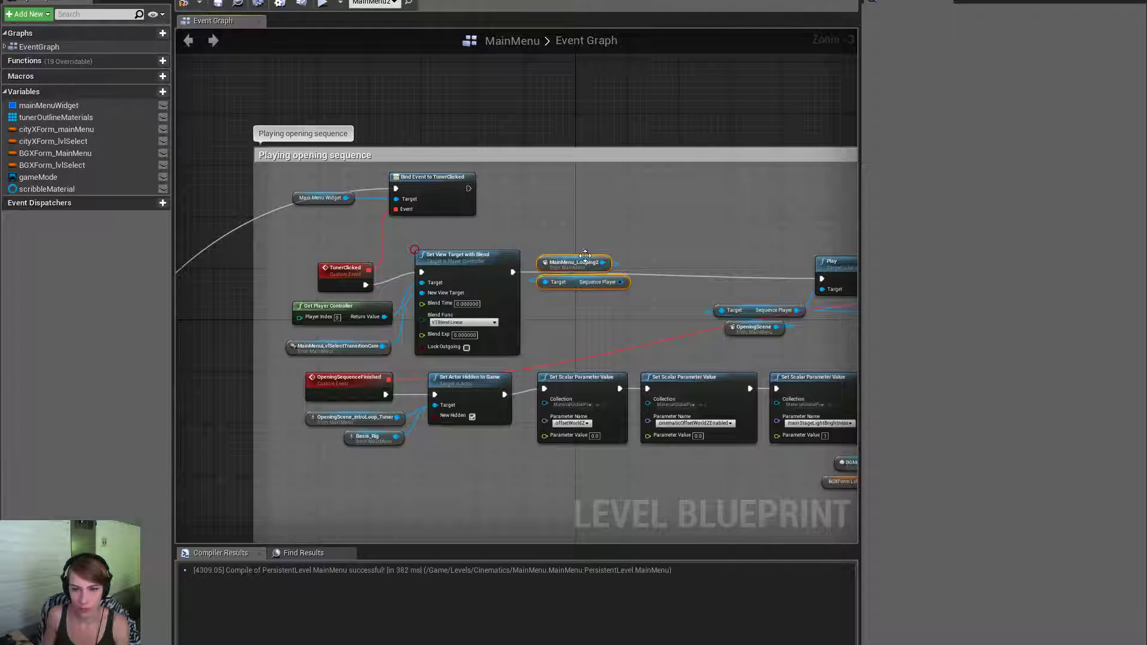
Insert a Stop node for the MainMenu_Looping sequence between Set View Target with Blend and Play, and compile and save the blueprint.
drag(571, 261, 627, 278)
text(stop)
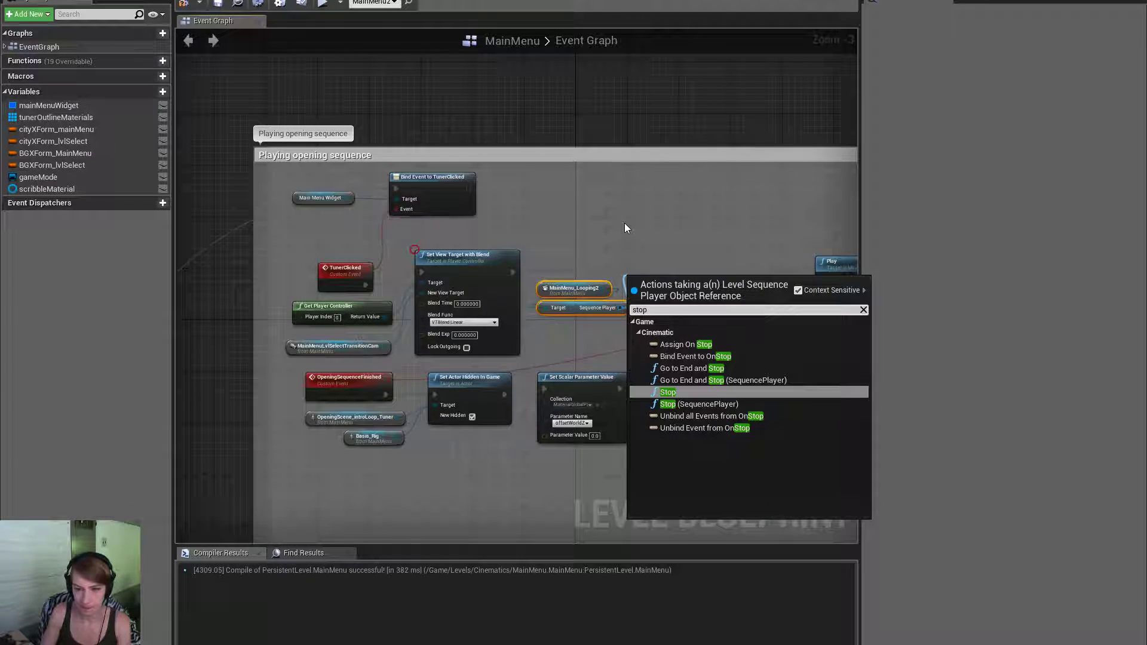
key(Return)
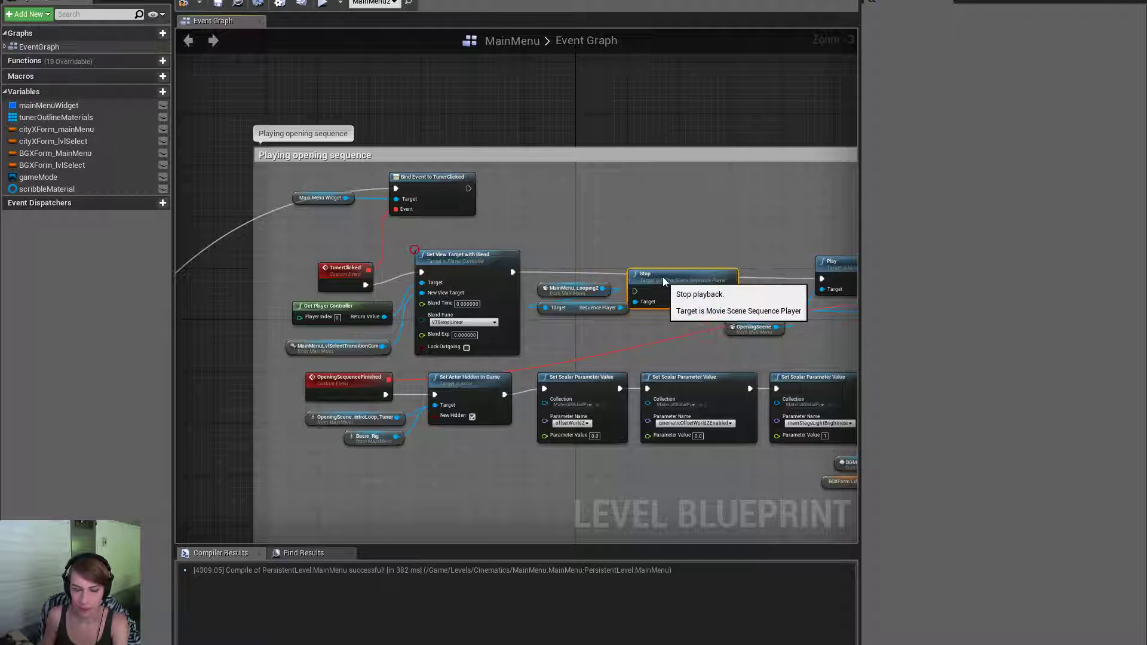
drag(829, 279, 730, 281)
drag(635, 278, 512, 271)
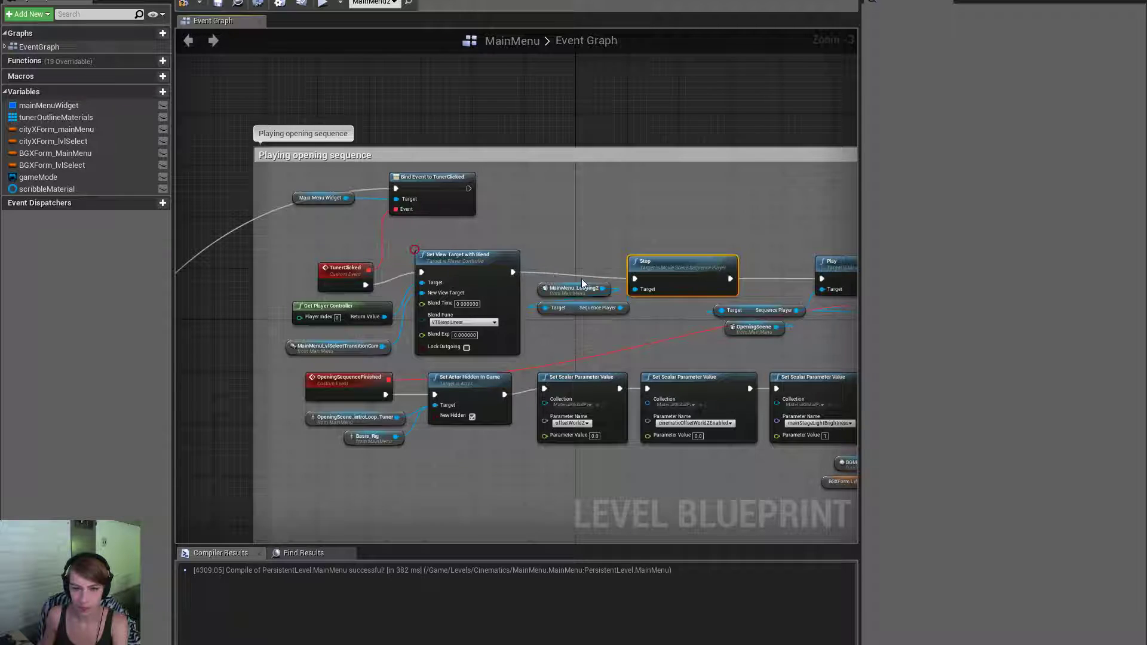
click(182, 5)
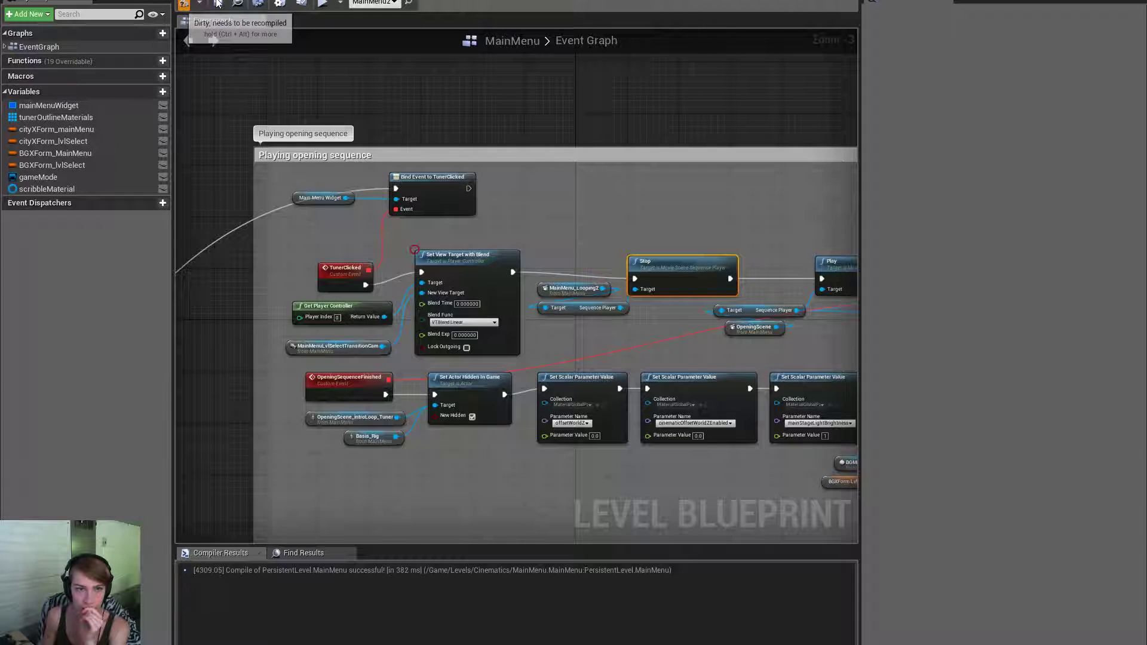
click(218, 3)
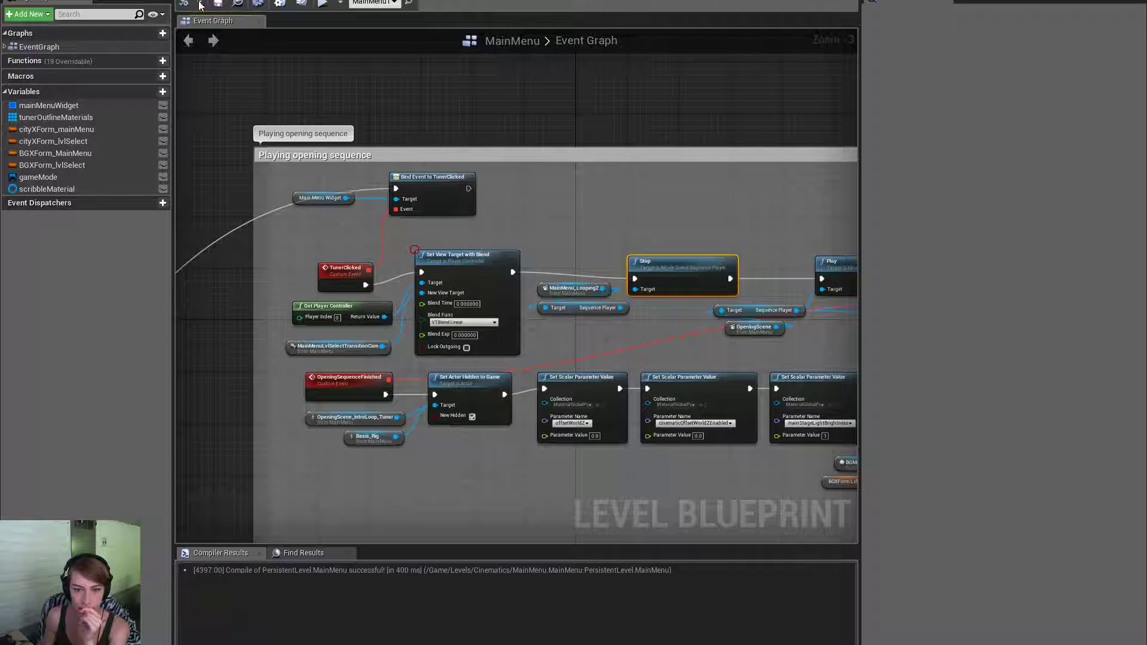
Play the level full screen to test the looping main menu sequence and its transition.
click(72, 0)
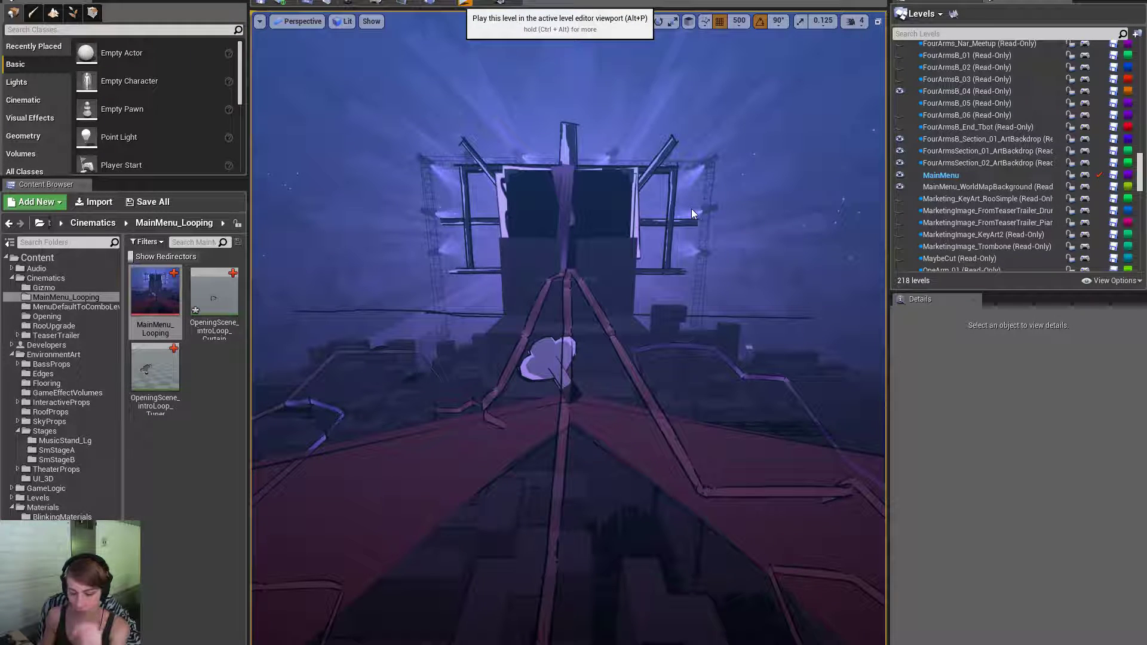
key(F11)
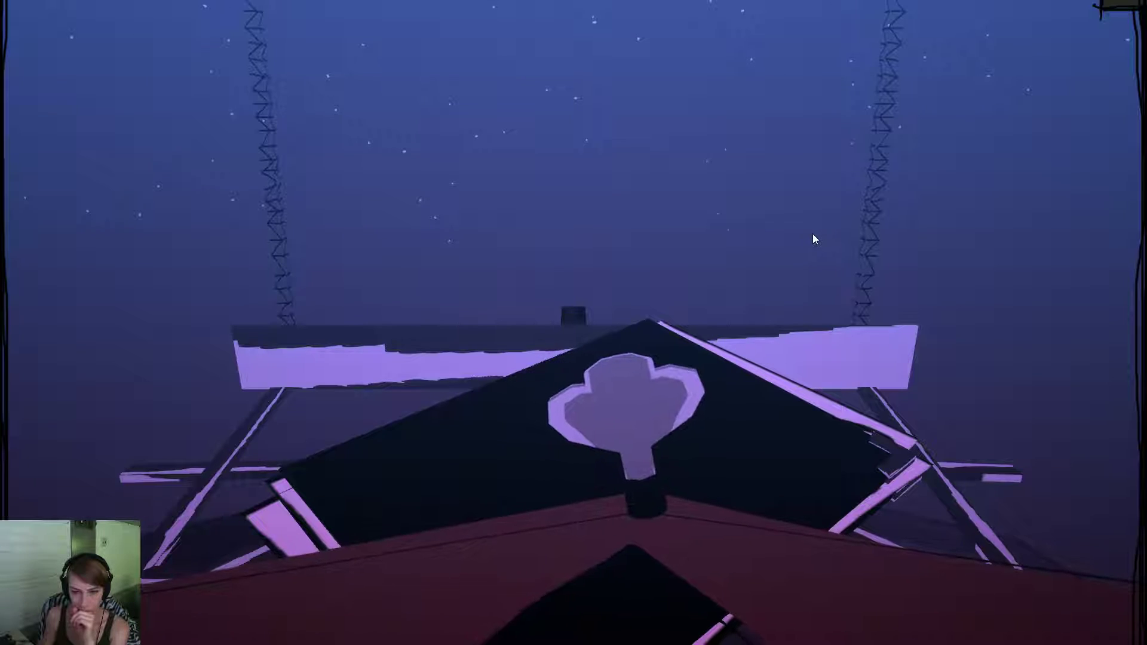
click(503, 336)
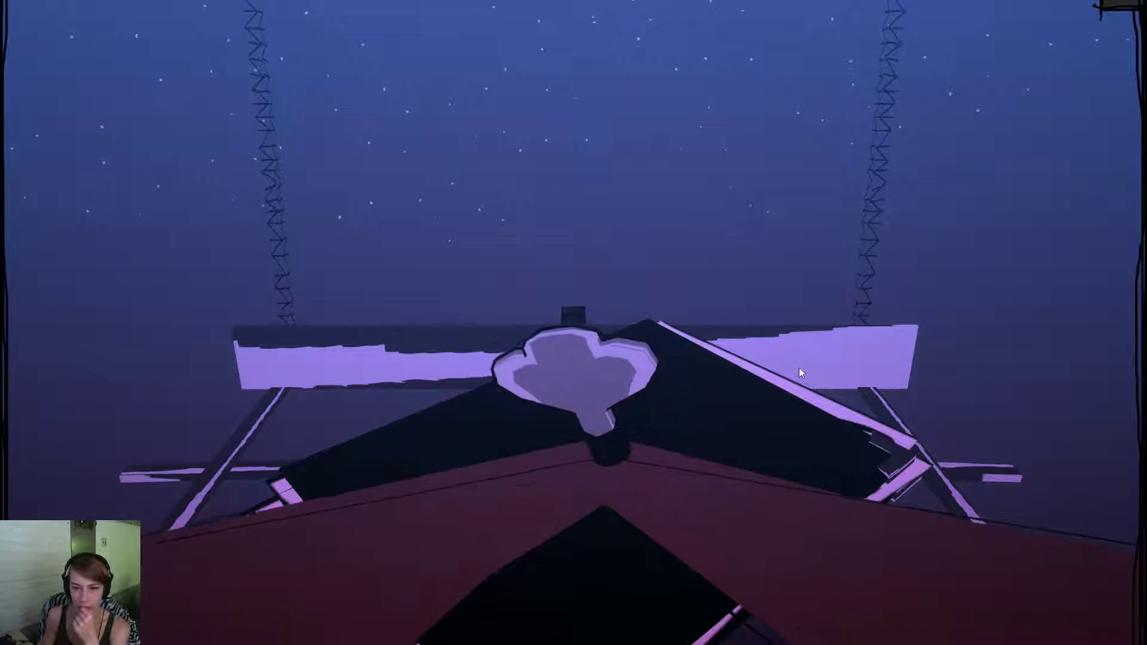
Select the music stand stage in the level and switch the viewport out of full screen.
click(518, 347)
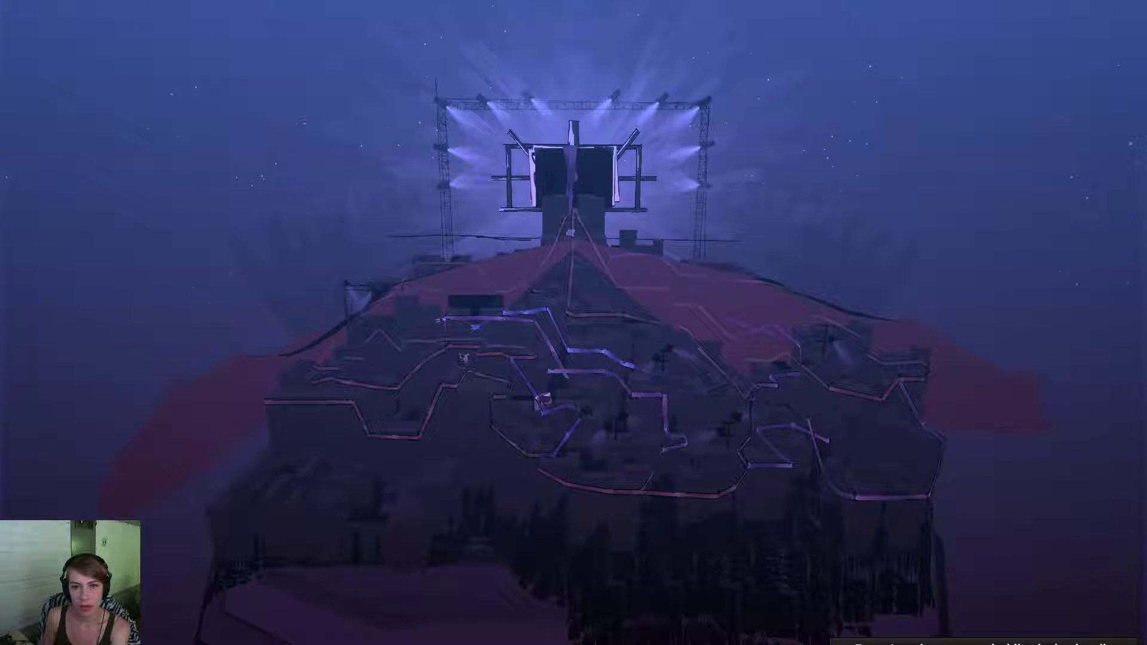
click(579, 188)
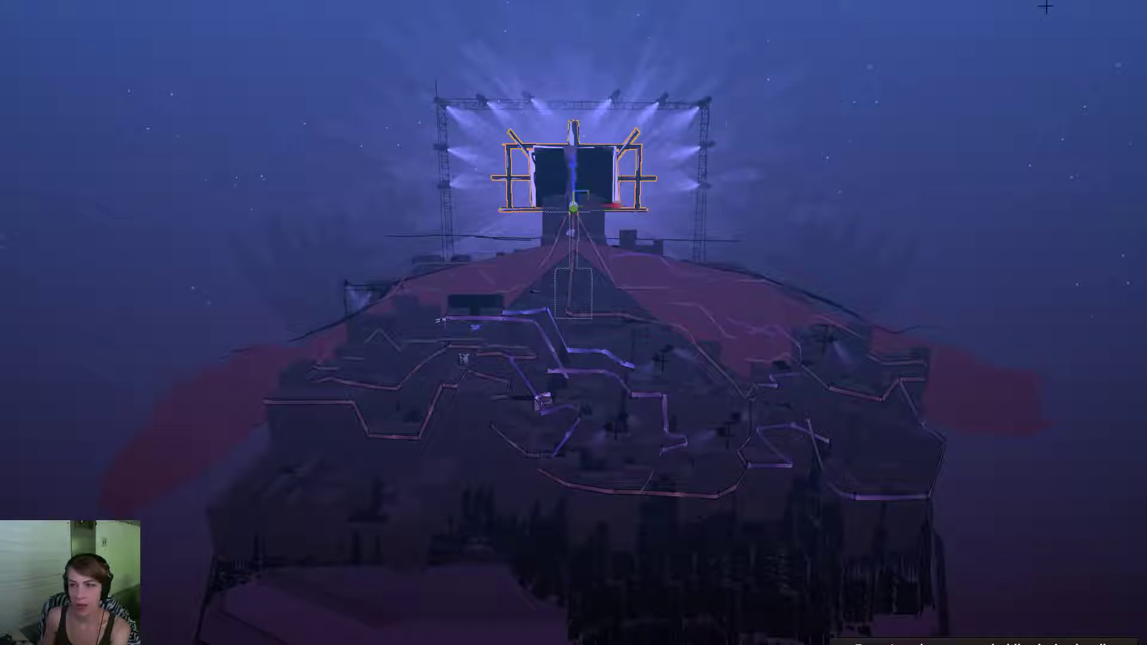
key(F11)
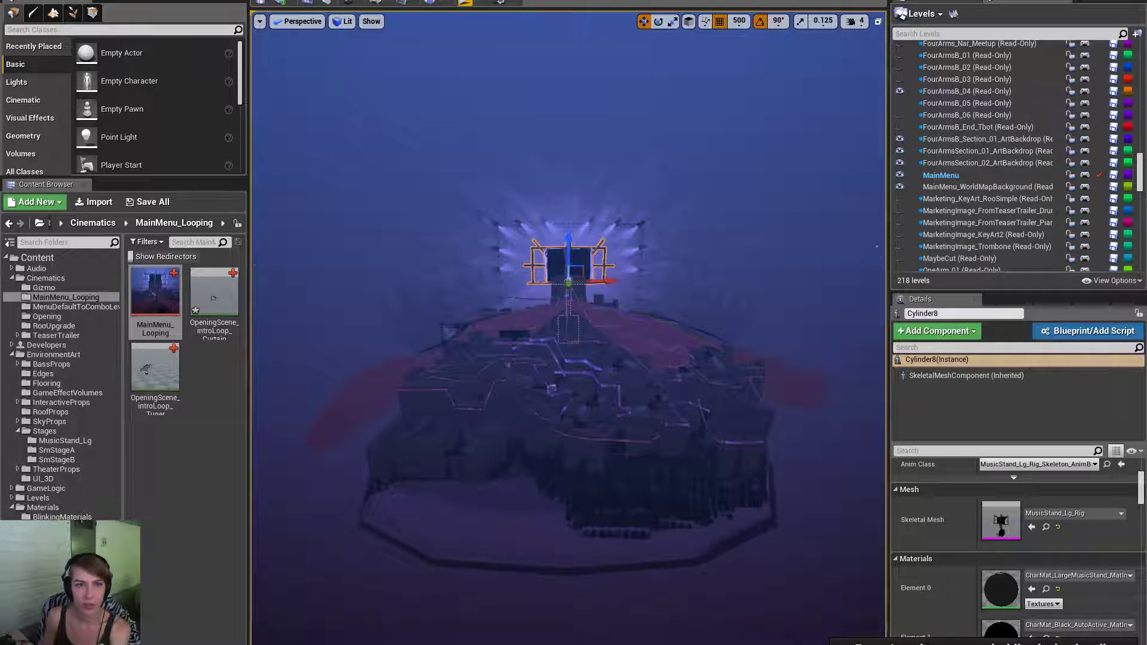
Open the existing MainMenu_Looping2 and MainMenu_Looping cinematics in turn to compare them.
click(405, 3)
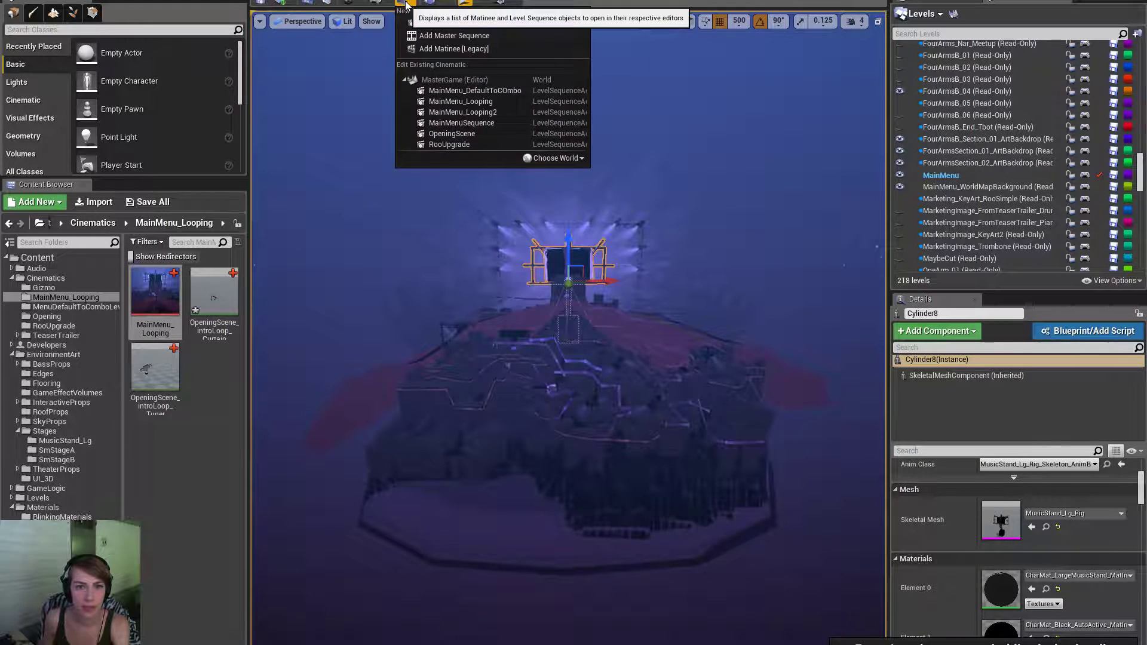
click(506, 113)
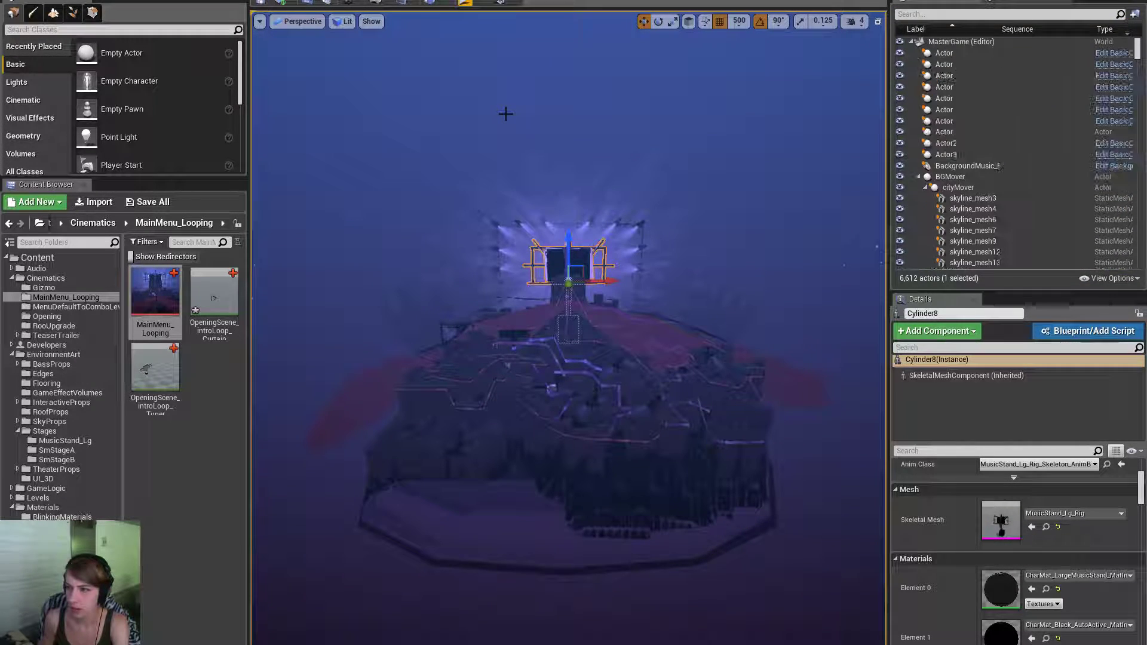
click(464, 3)
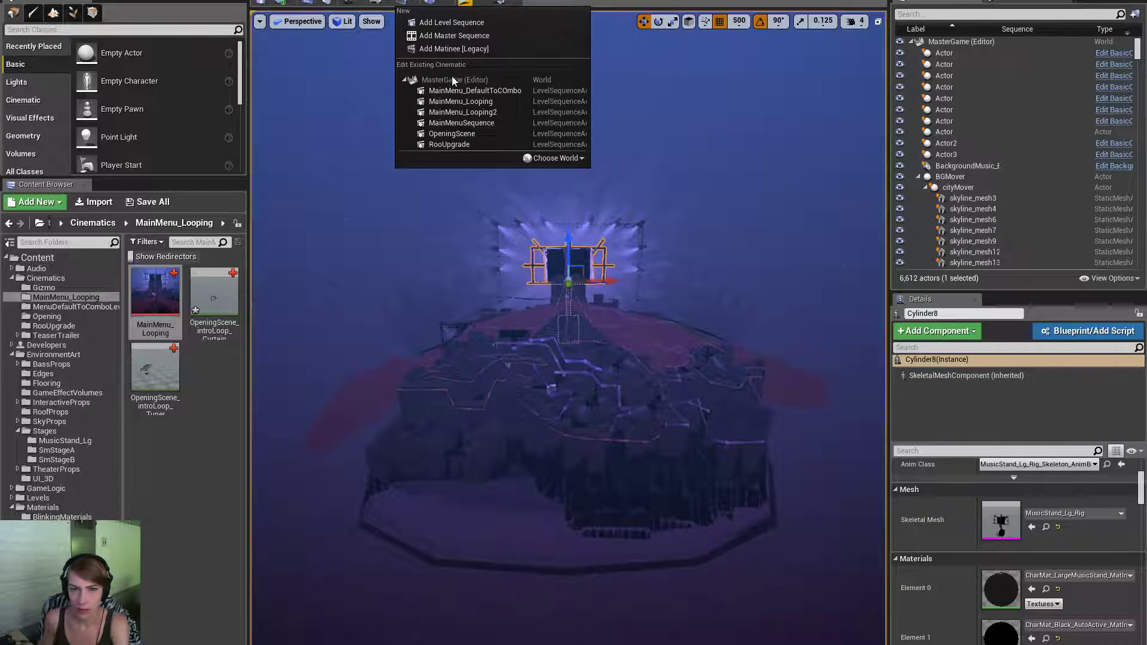
click(466, 102)
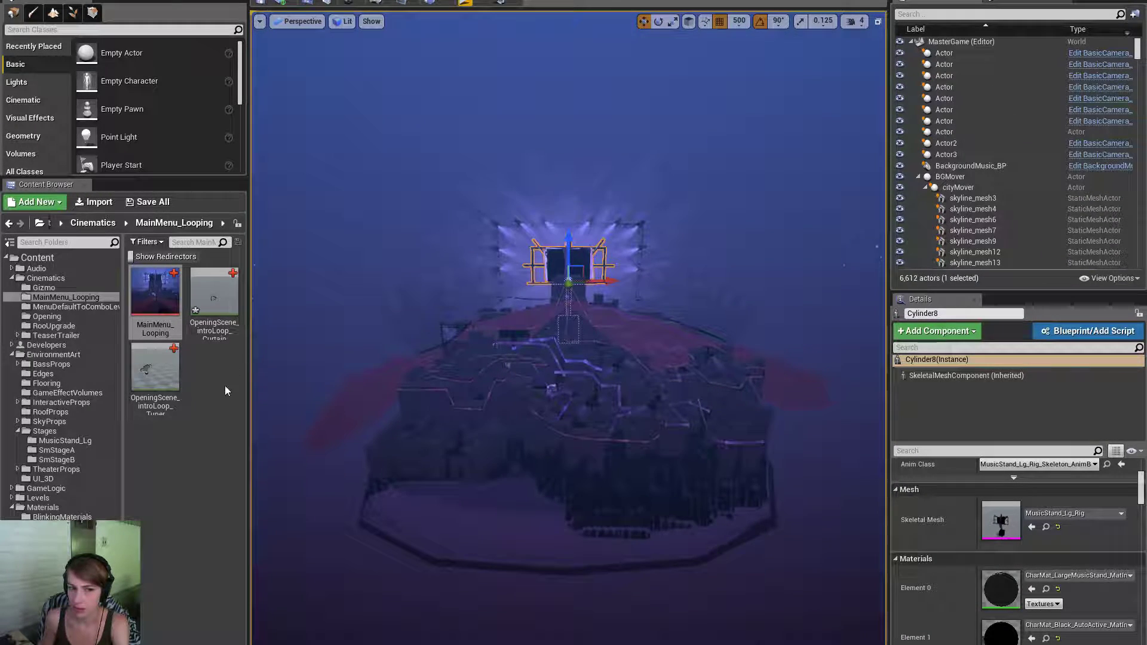
Search the level's actors for "looping" and delete the duplicate MainMenu_Looping sequence actor.
click(925, 13)
text(loo)
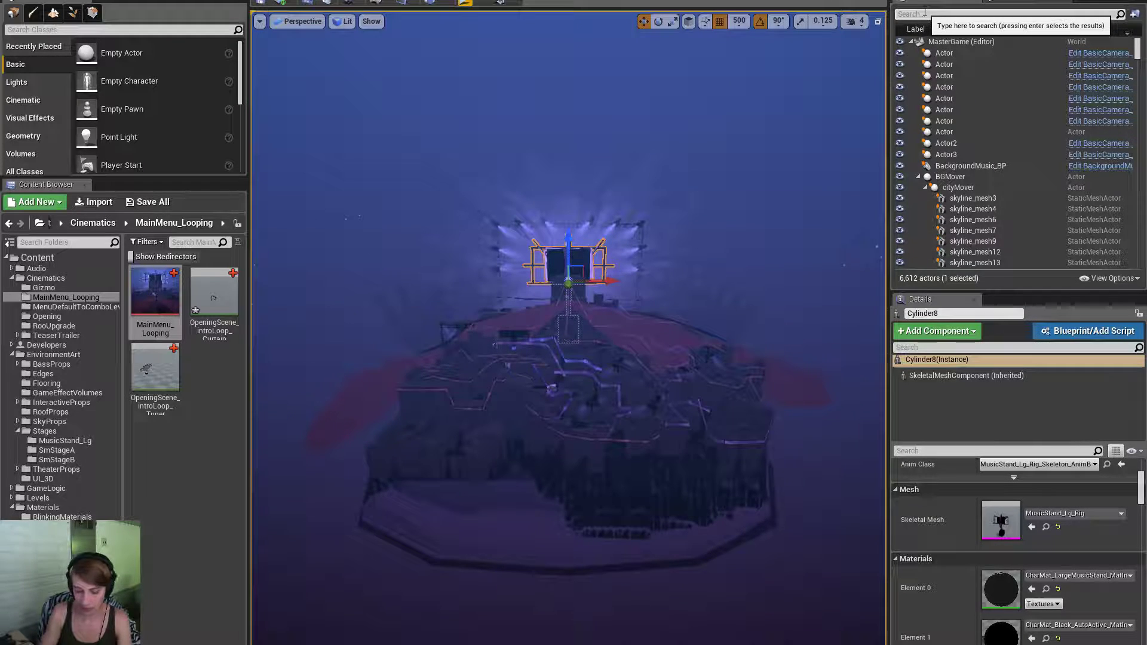
text(ping)
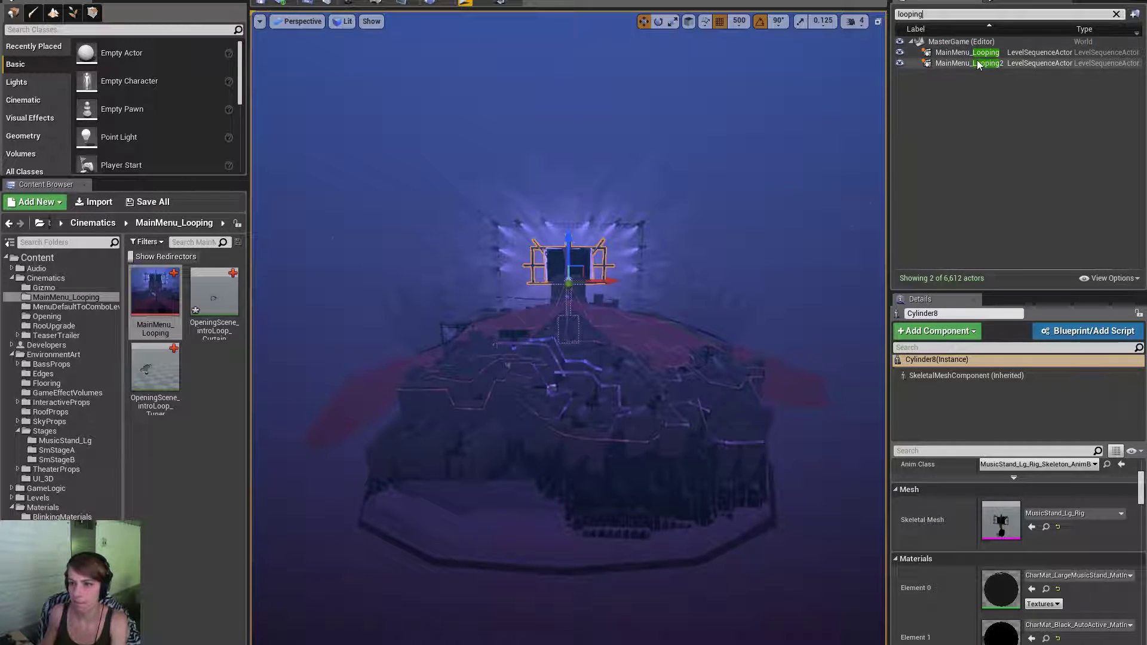
click(978, 55)
key(Delete)
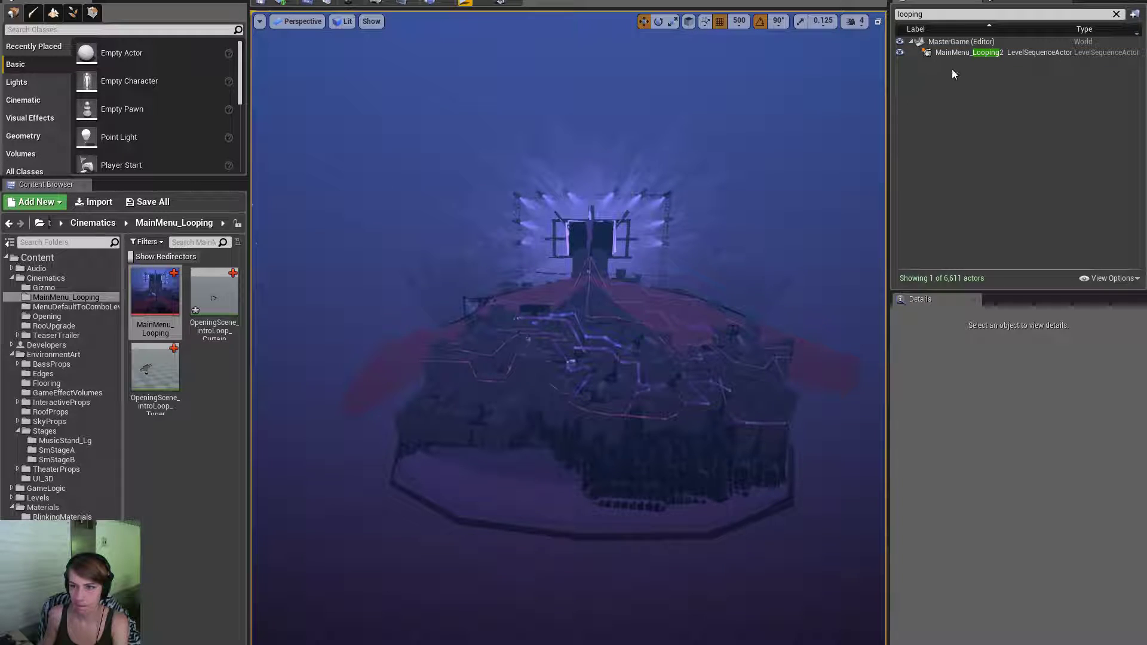
click(977, 52)
key(Delete)
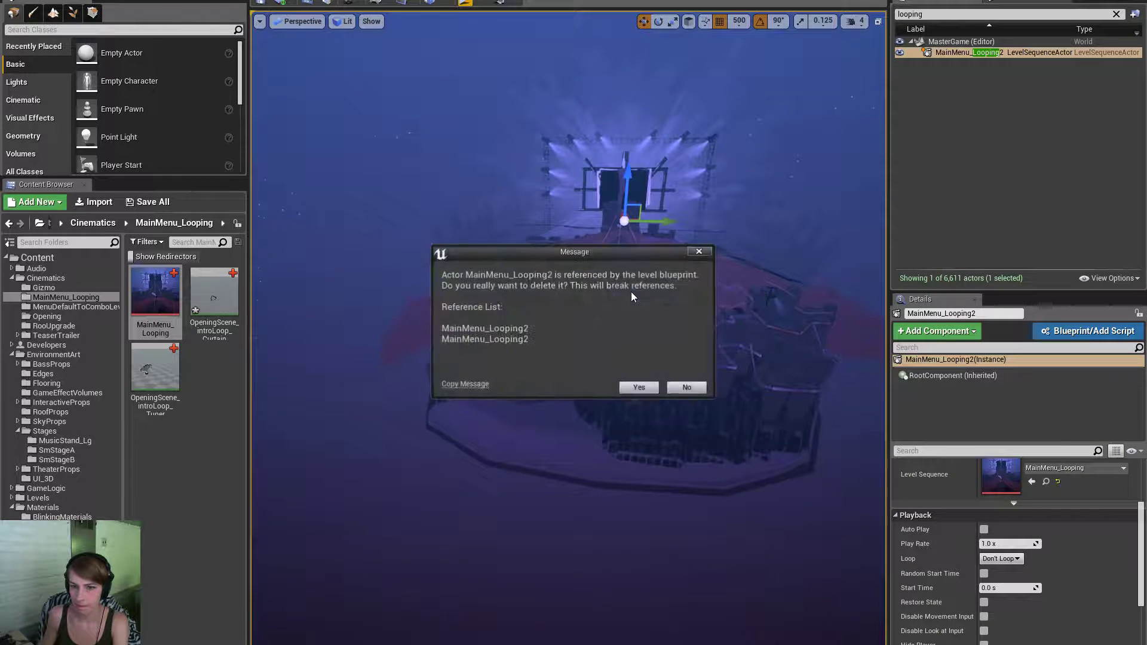
click(674, 388)
click(719, 378)
right_drag(719, 379, 776, 249)
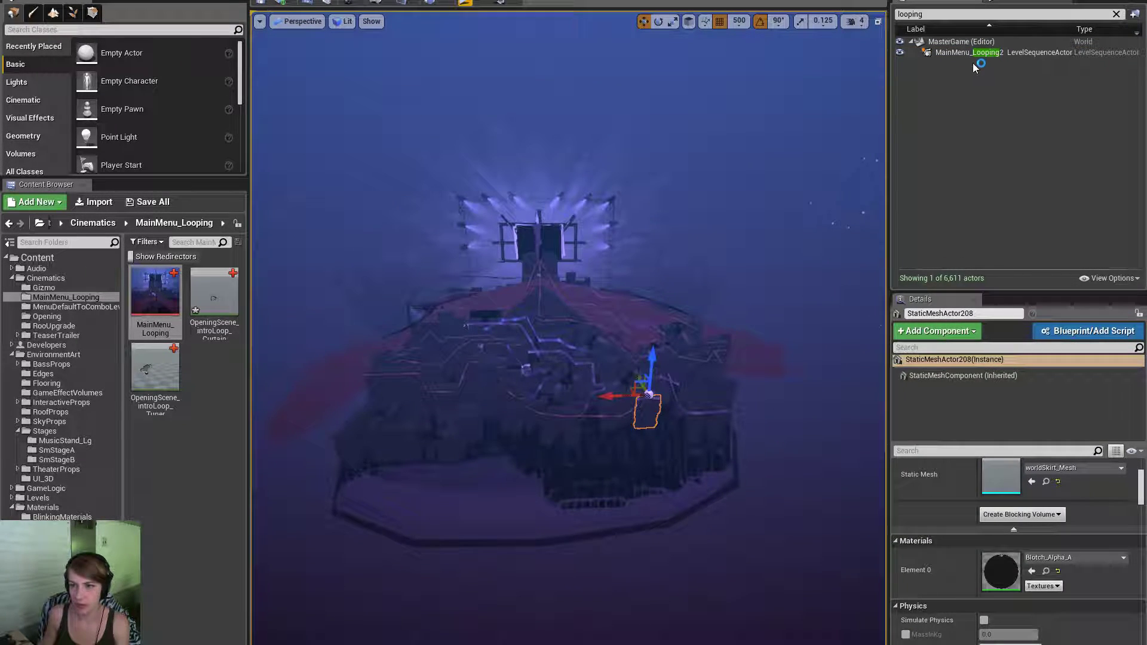
Rename the MainMenu_Looping2 sequence actor to MainMenu_Looping, and check out and save the modified assets.
click(979, 54)
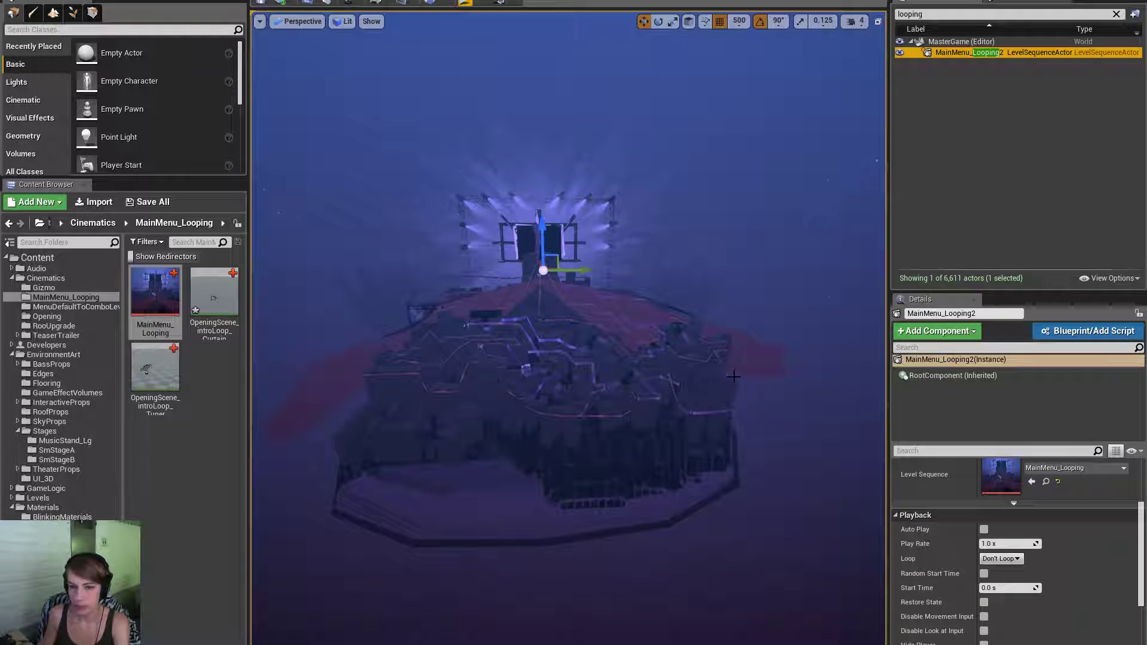
click(968, 52)
click(994, 314)
key(End)
key(BackSpace)
key(Return)
click(1074, 231)
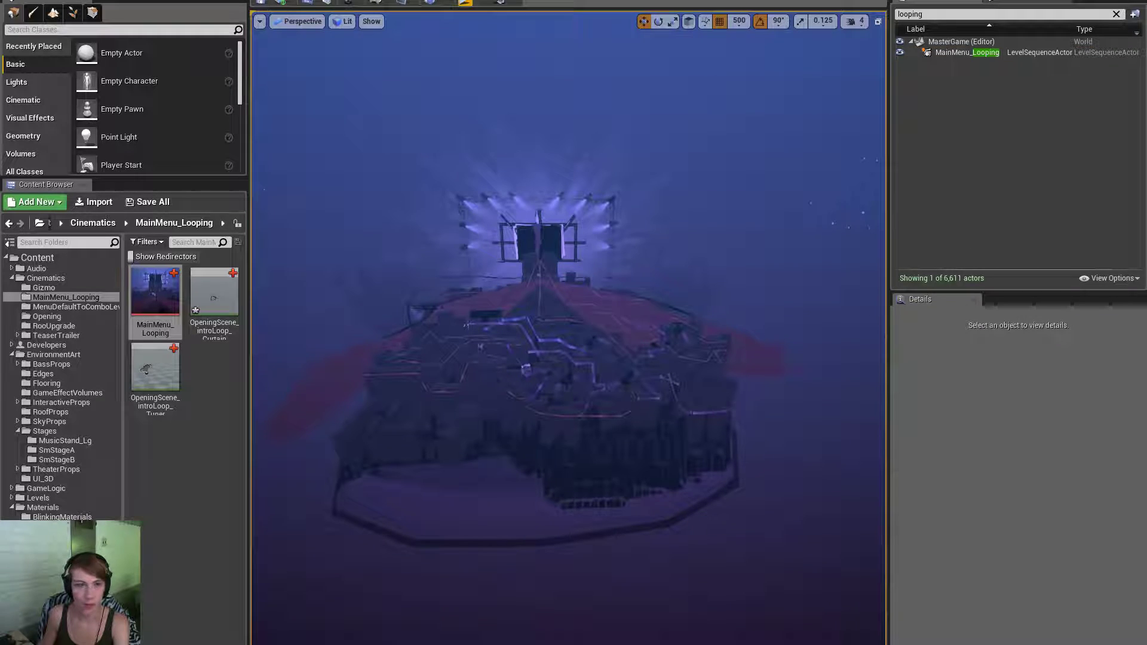
click(52, 85)
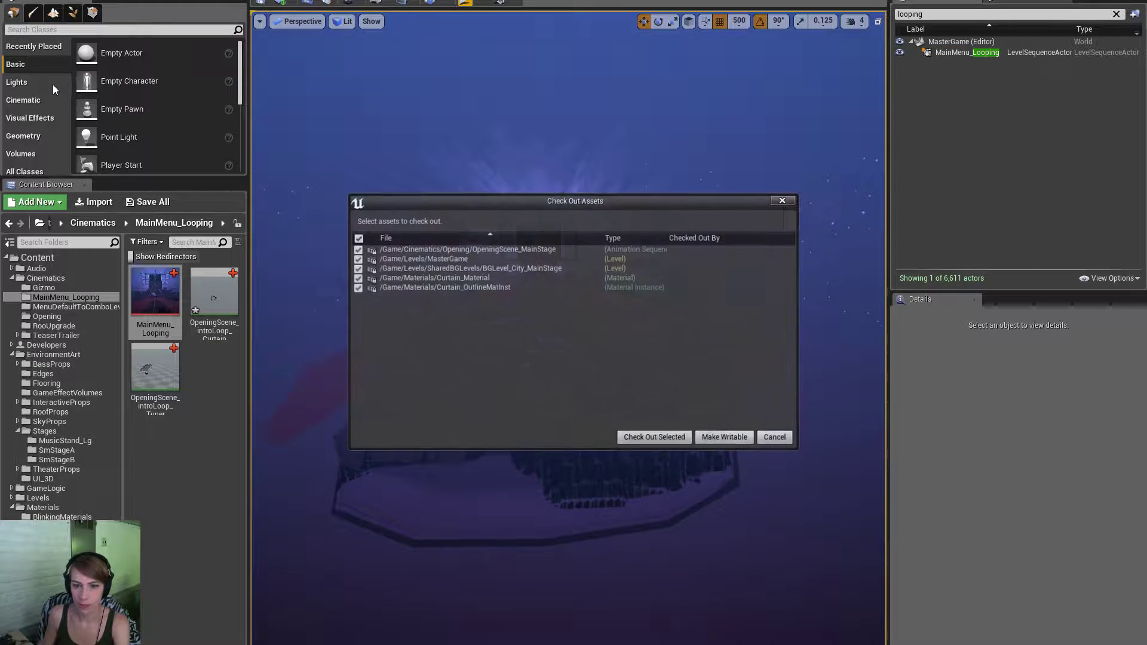
click(648, 435)
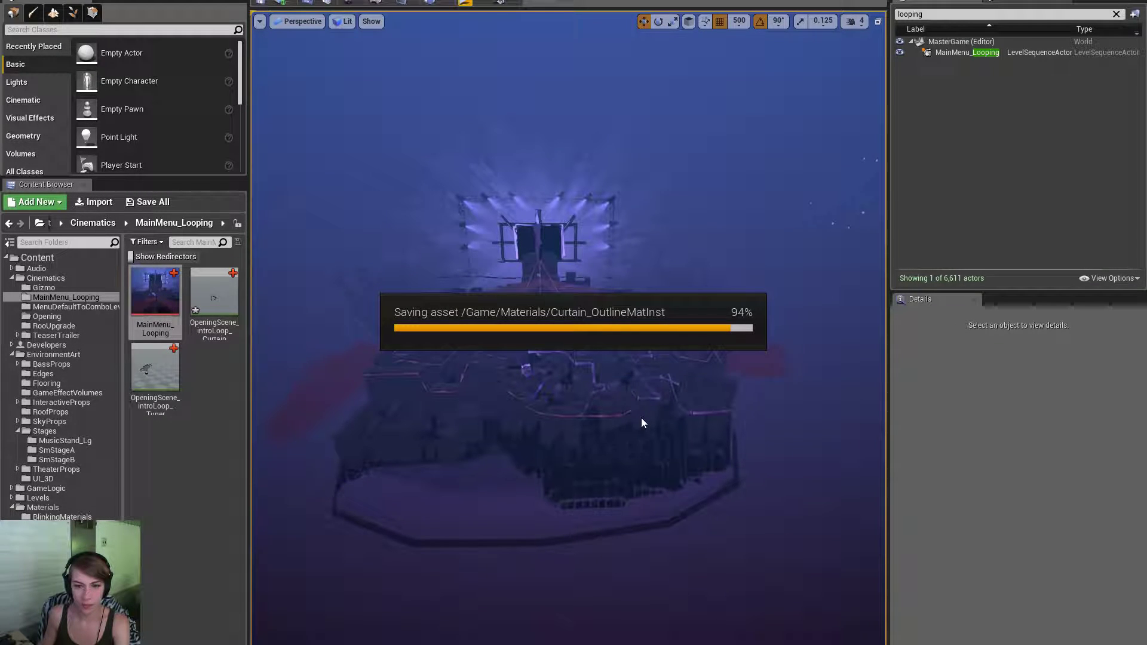
Open the MainMenu_Looping cinematic, select the music stand stage, and show Sequencer as a separate maximized window.
click(411, 3)
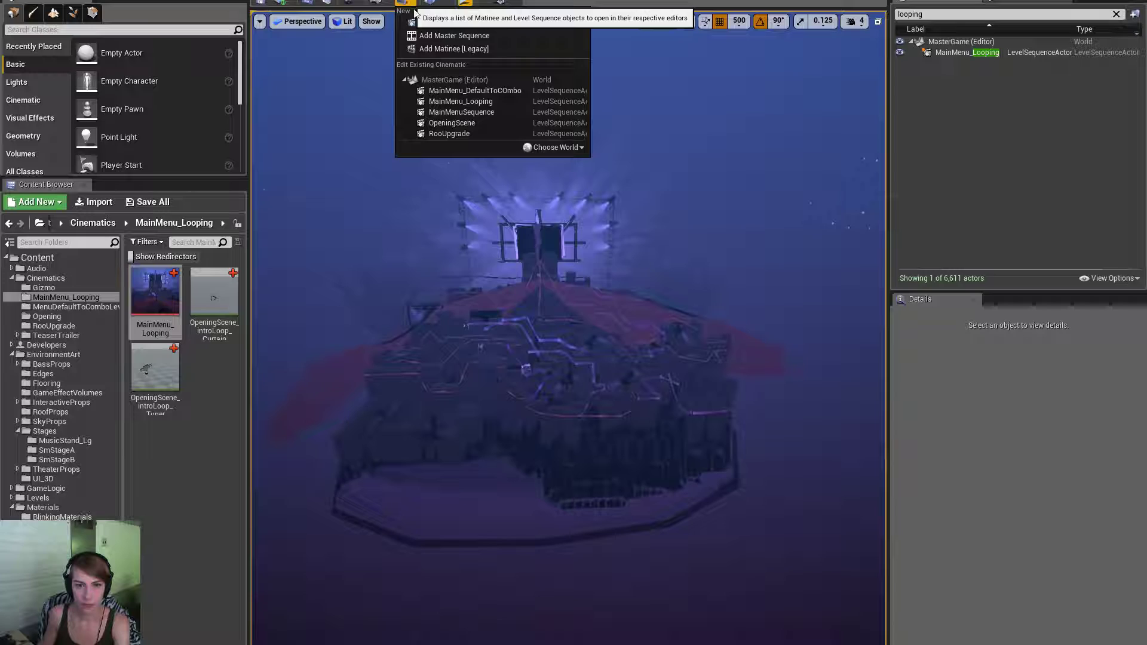
click(489, 101)
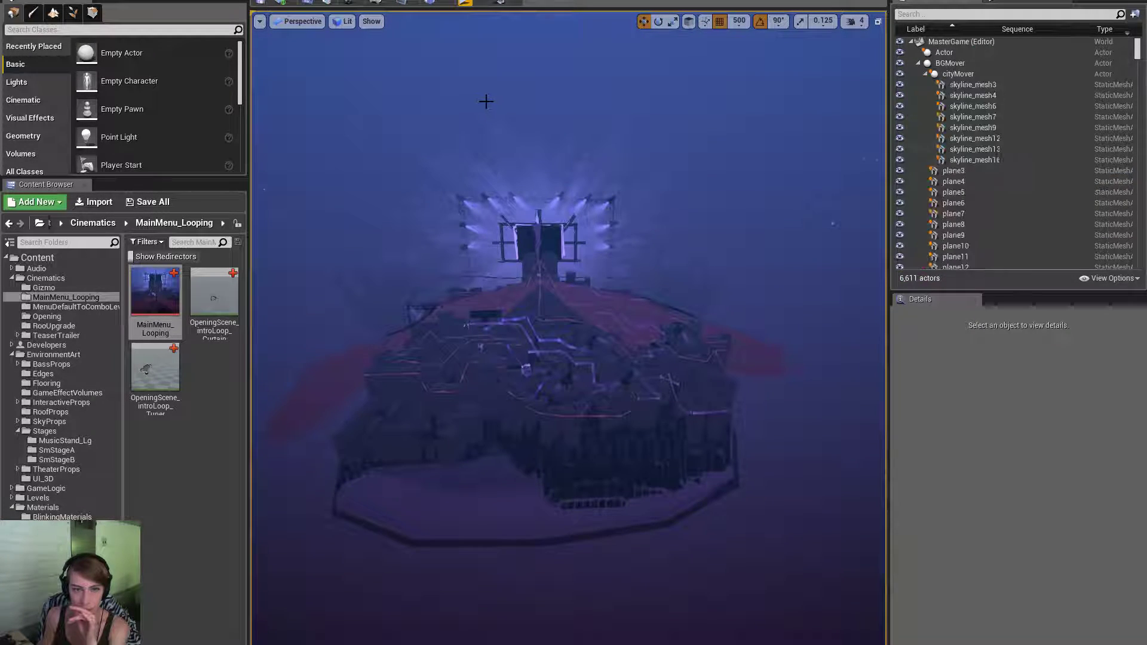
click(556, 250)
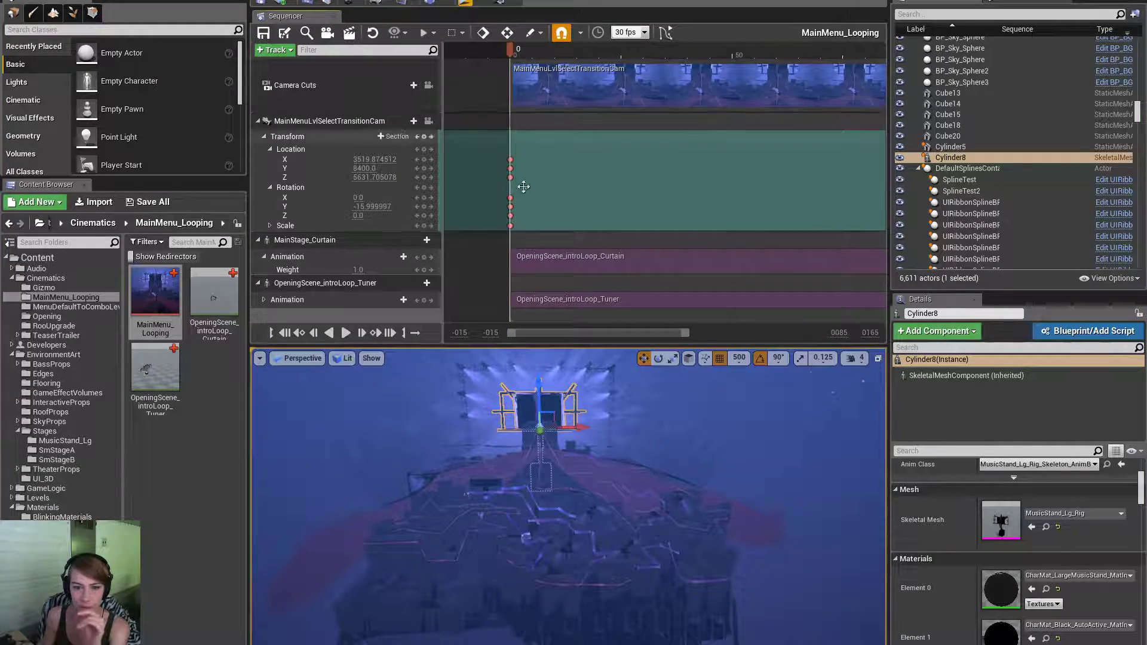
drag(316, 15, 376, 9)
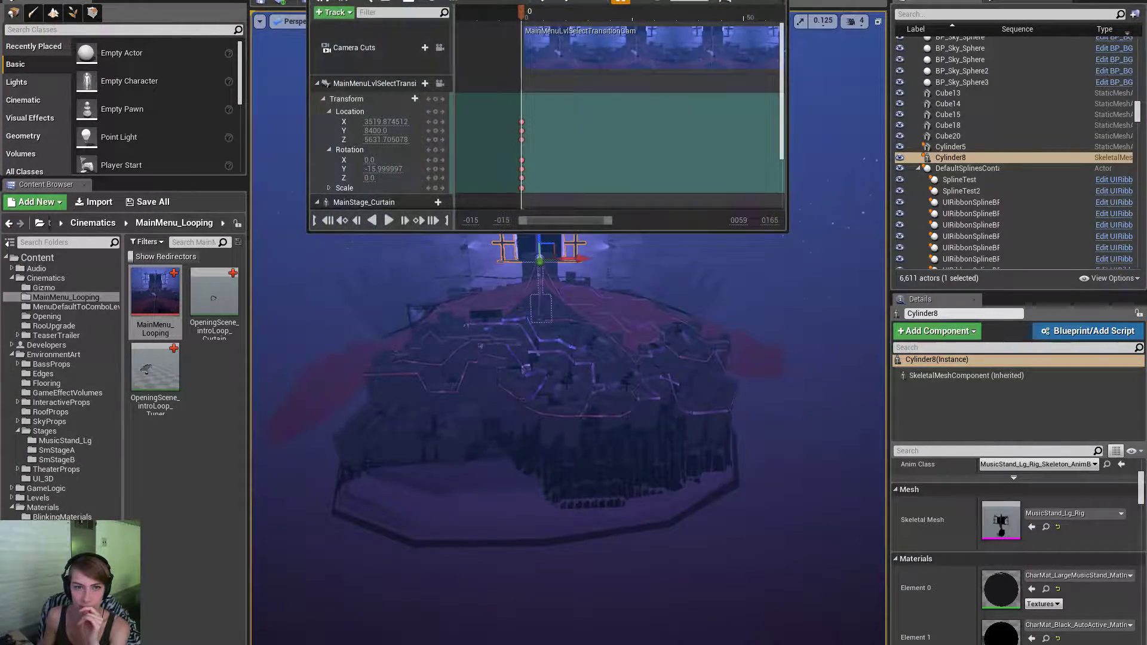
double_click(376, 2)
Try to add the selected Cylinder8 music stand actor to the MainMenu_Looping sequence.
right_click(146, 407)
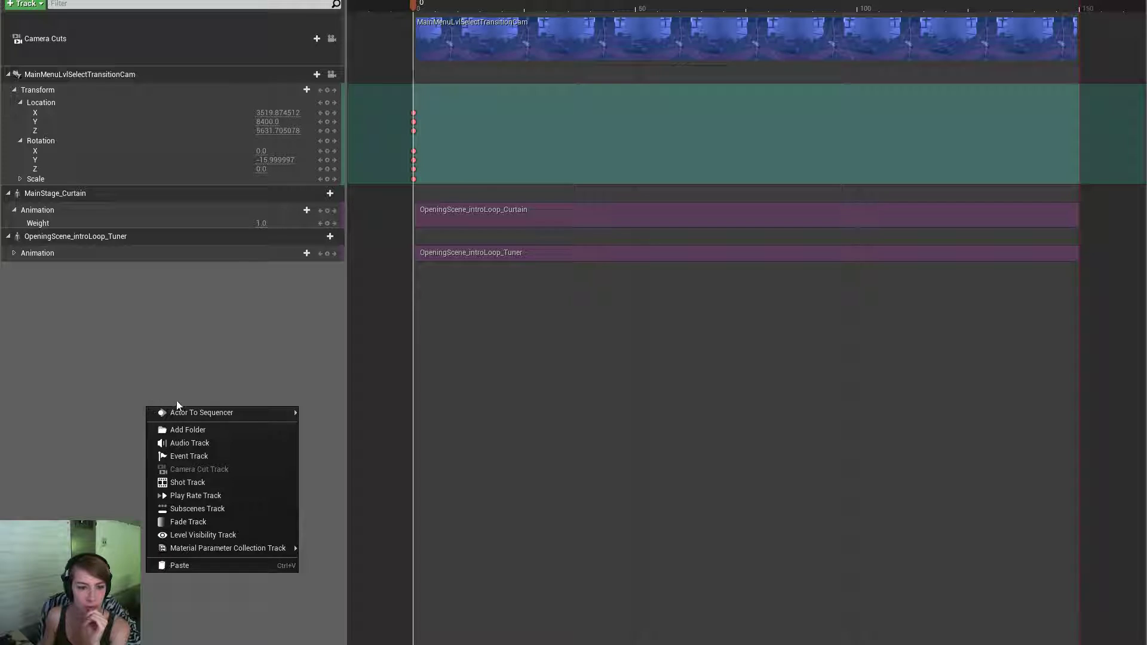
mouse_move(232, 412)
click(346, 411)
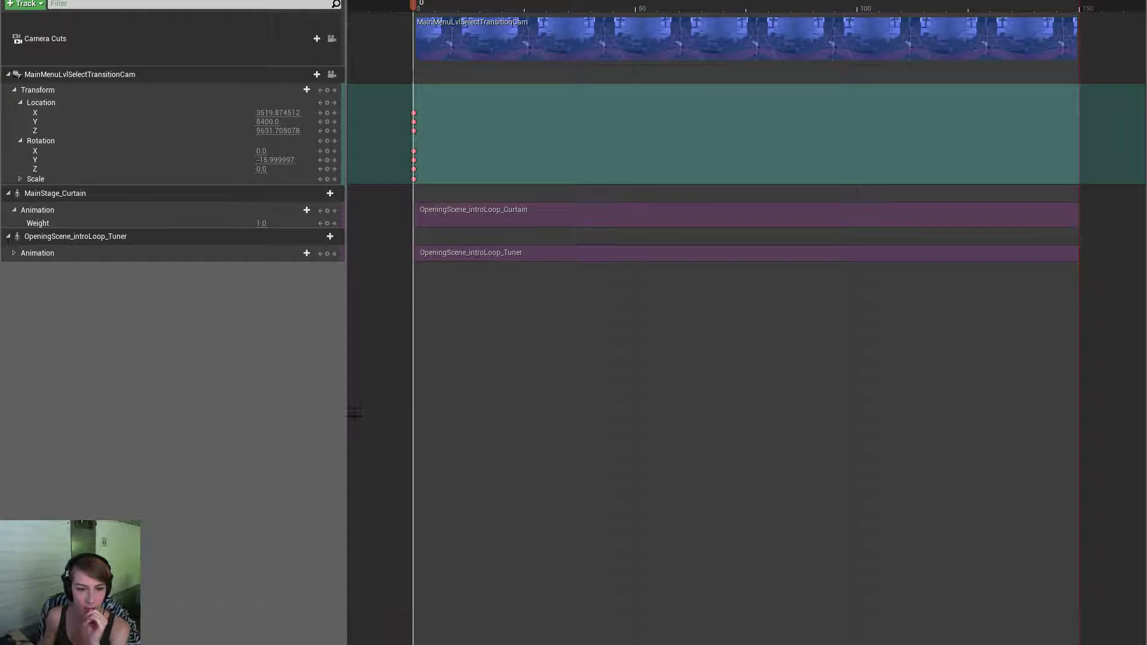
drag(238, 0, 1146, 71)
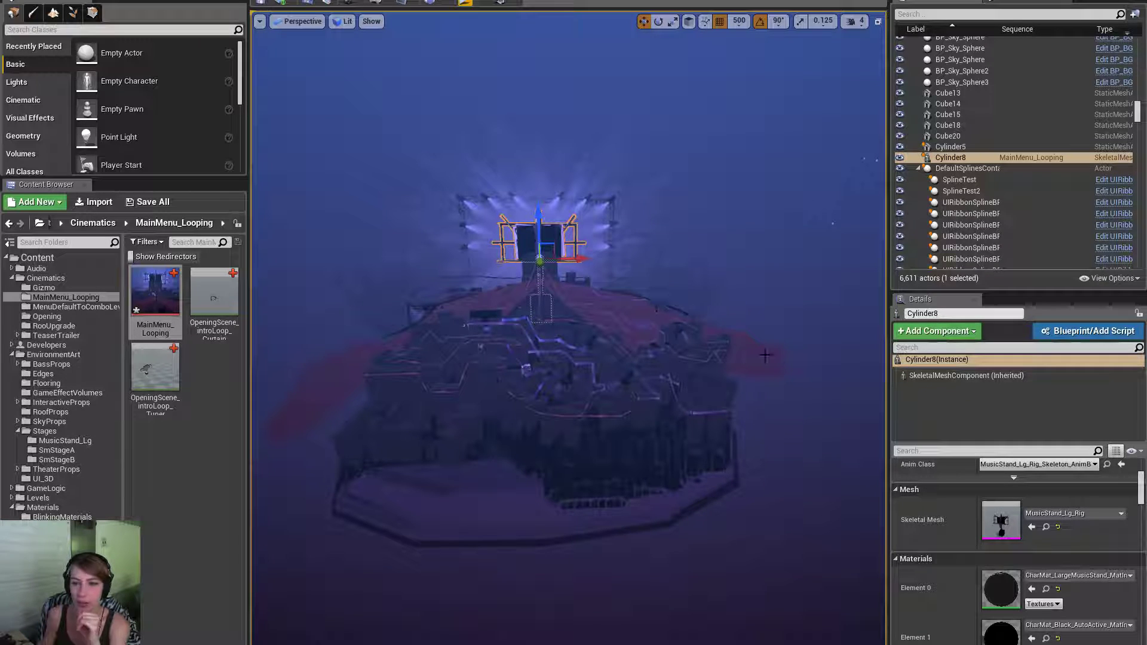
Rename the Cylinder8 music stand actor to MainStage and save the packages that reference it.
click(974, 361)
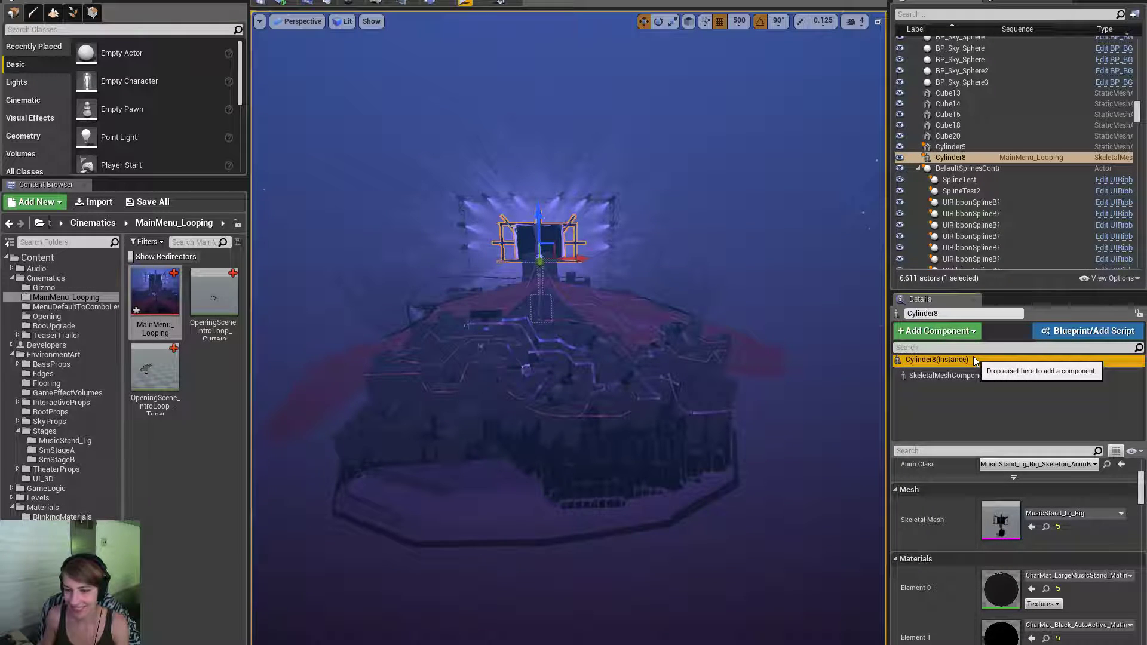
right_drag(657, 334, 660, 260)
key(w)
key(d)
right_drag(566, 416, 478, 421)
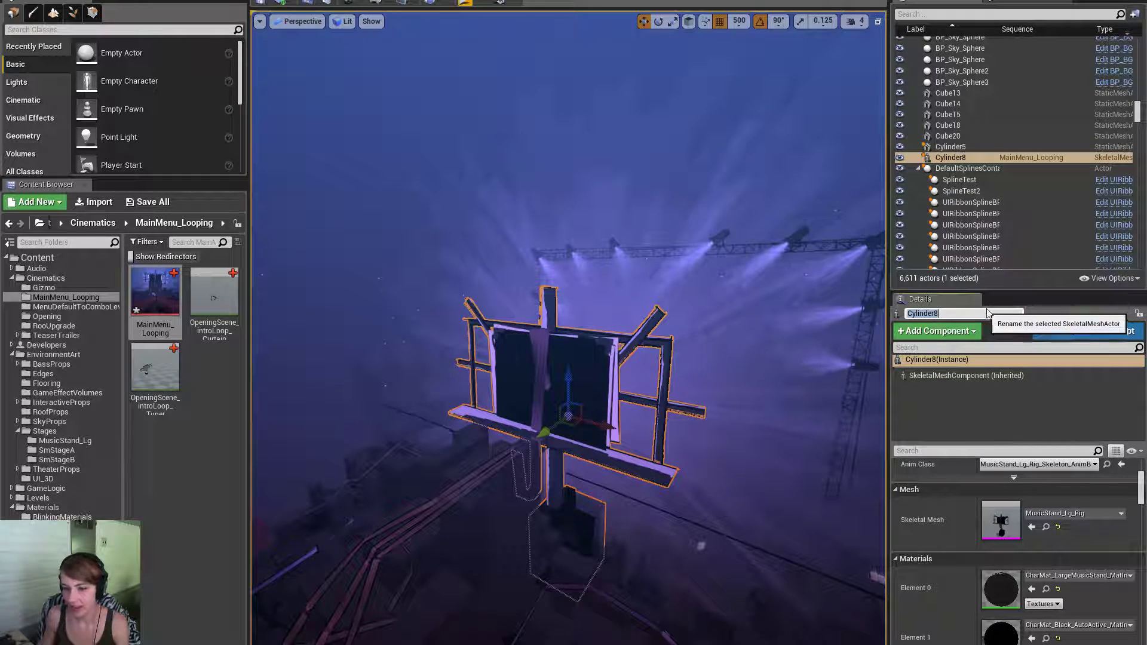
key(BackSpace)
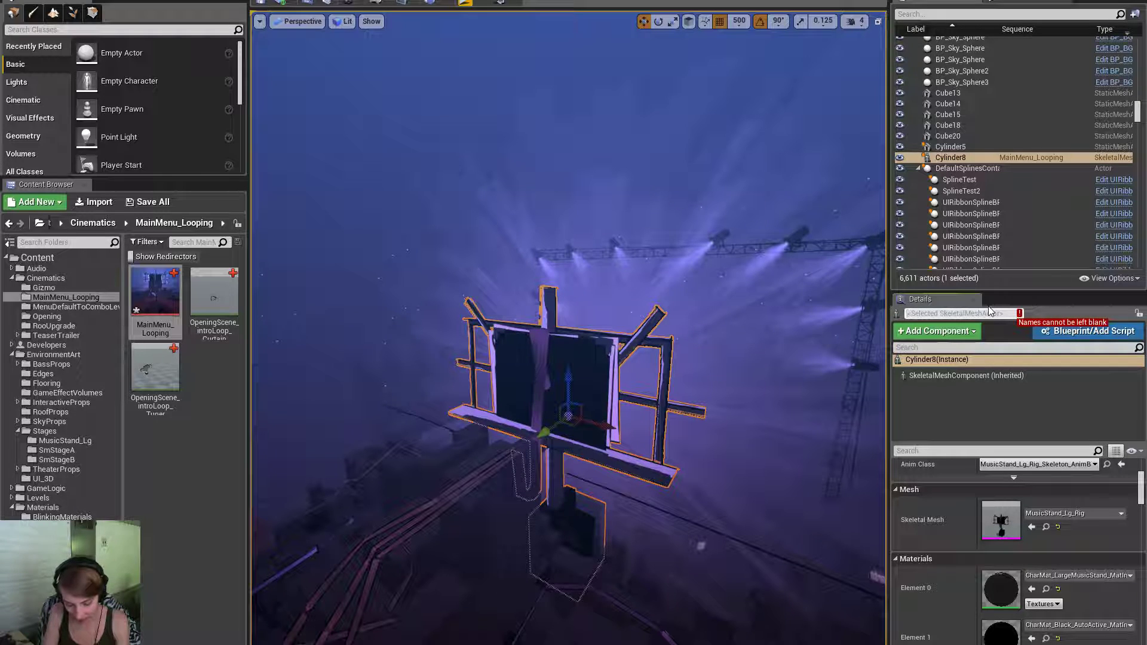
key(Return)
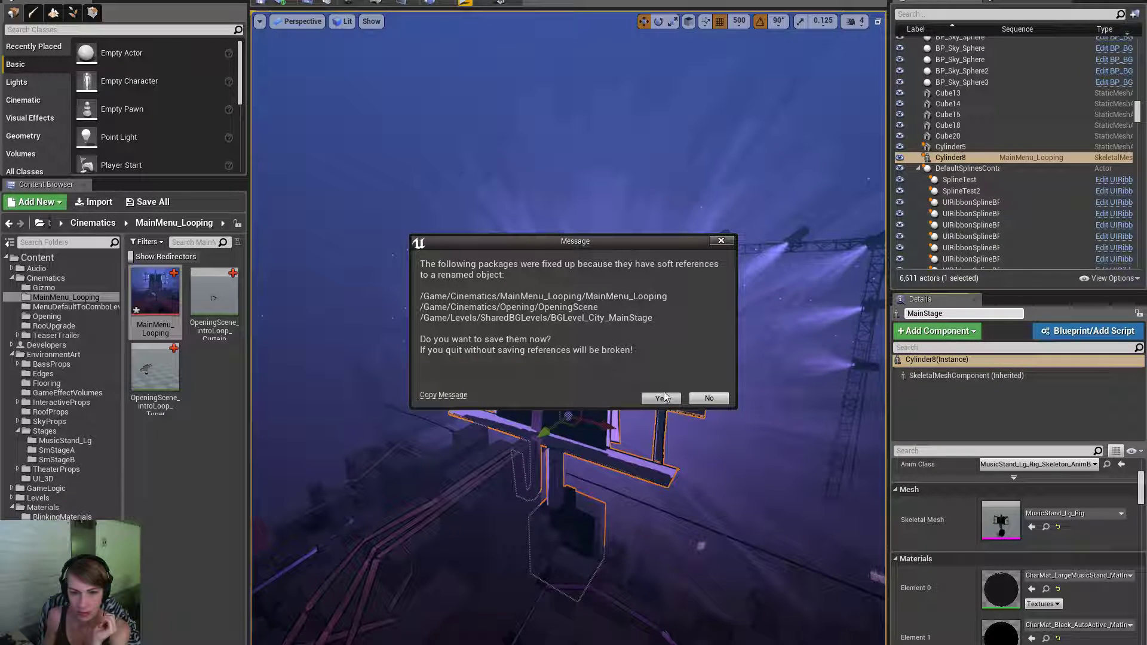
click(663, 398)
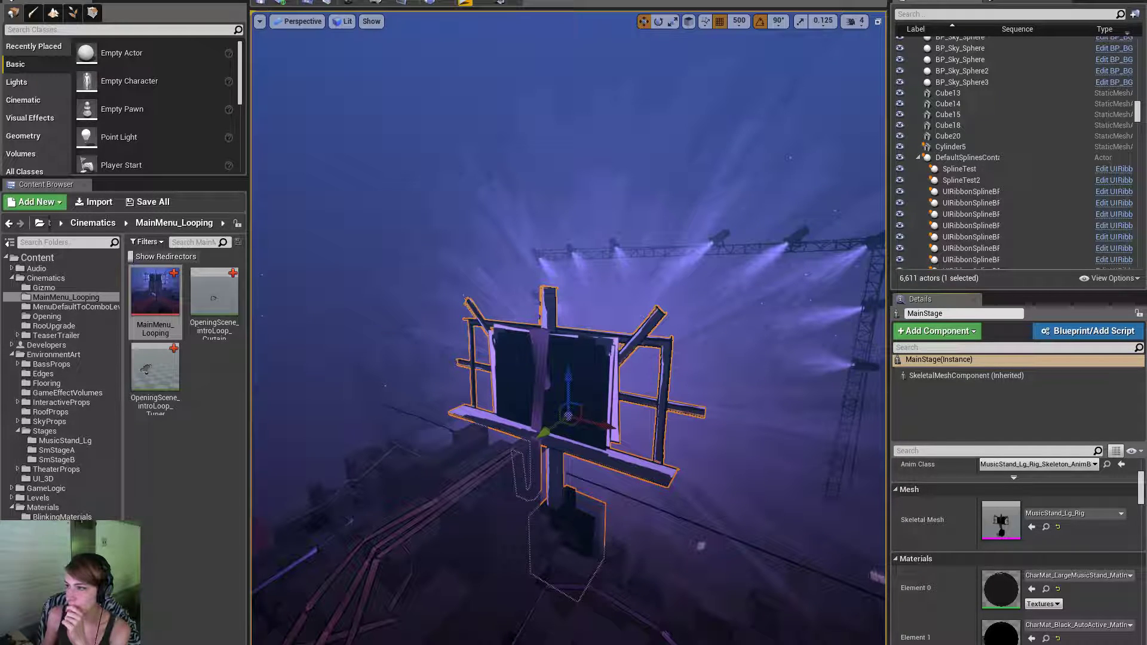
Undo the last change and add the MainStage actor to the MainMenu_Looping sequence in the maximized Sequencer.
key(Escape)
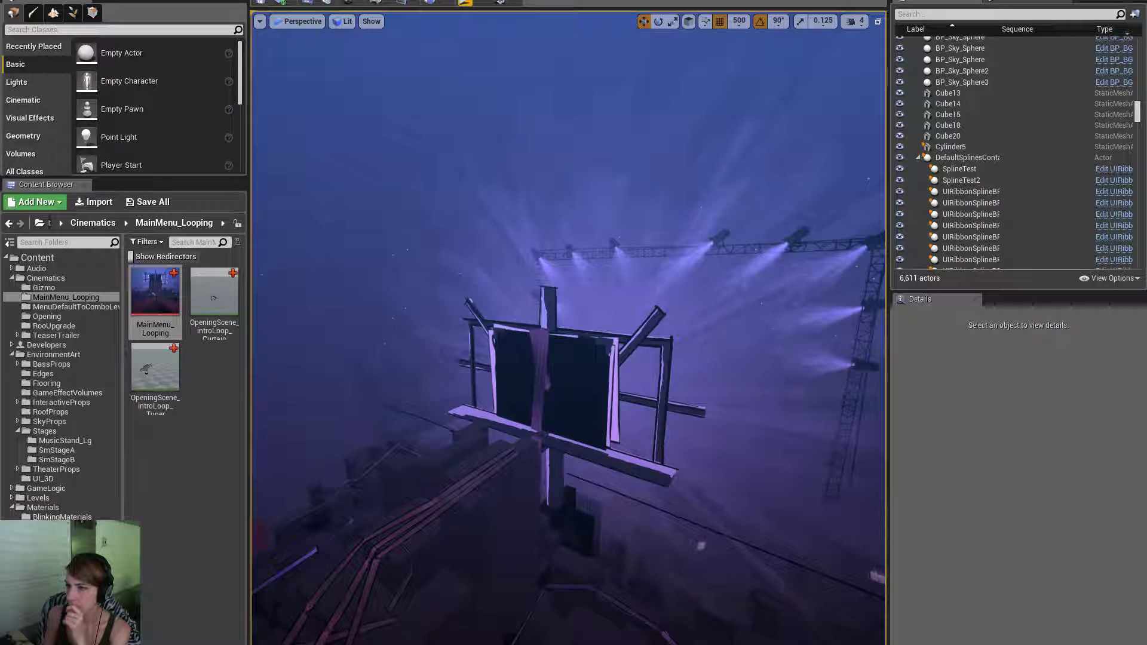
key(ctrl+z)
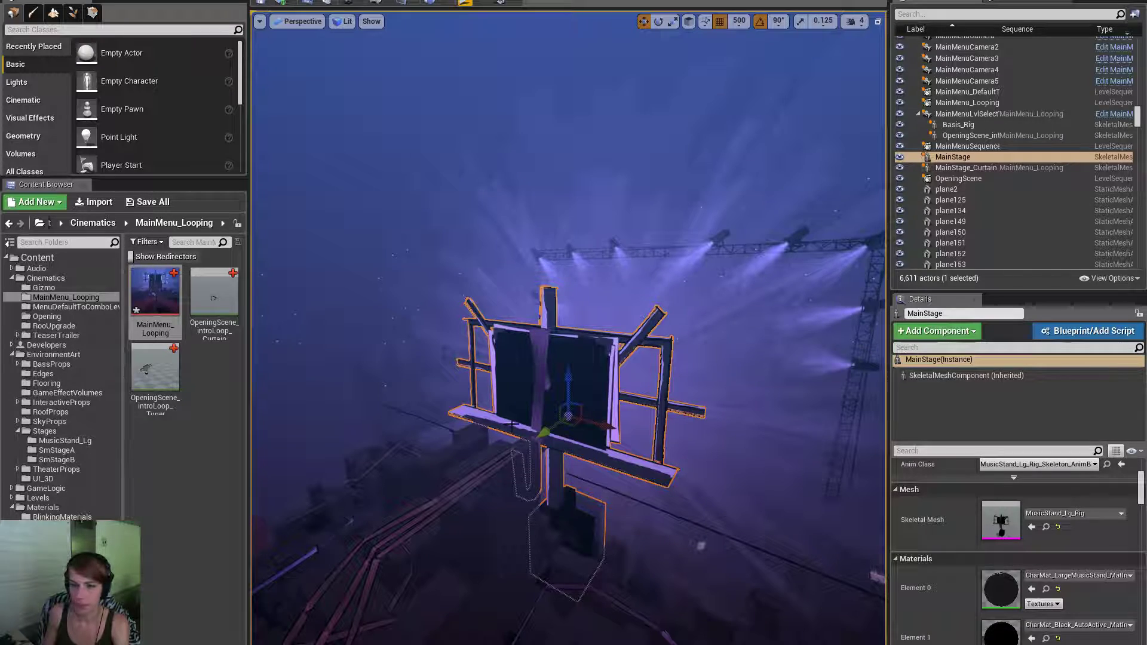
drag(1016, 1, 507, 175)
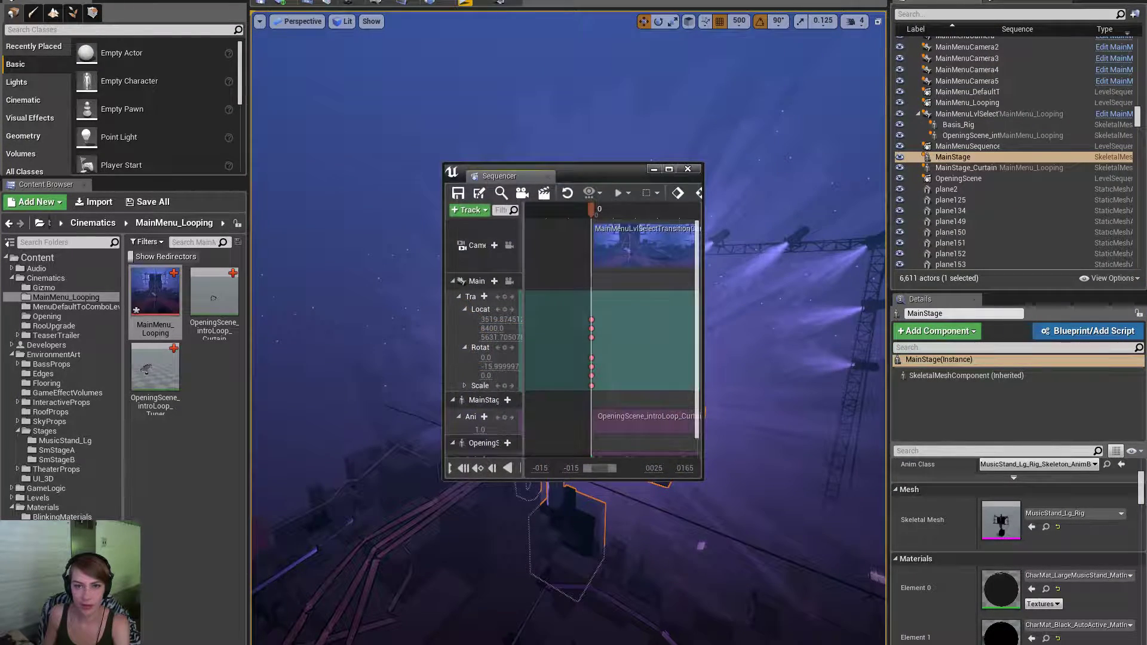
click(666, 171)
right_click(229, 359)
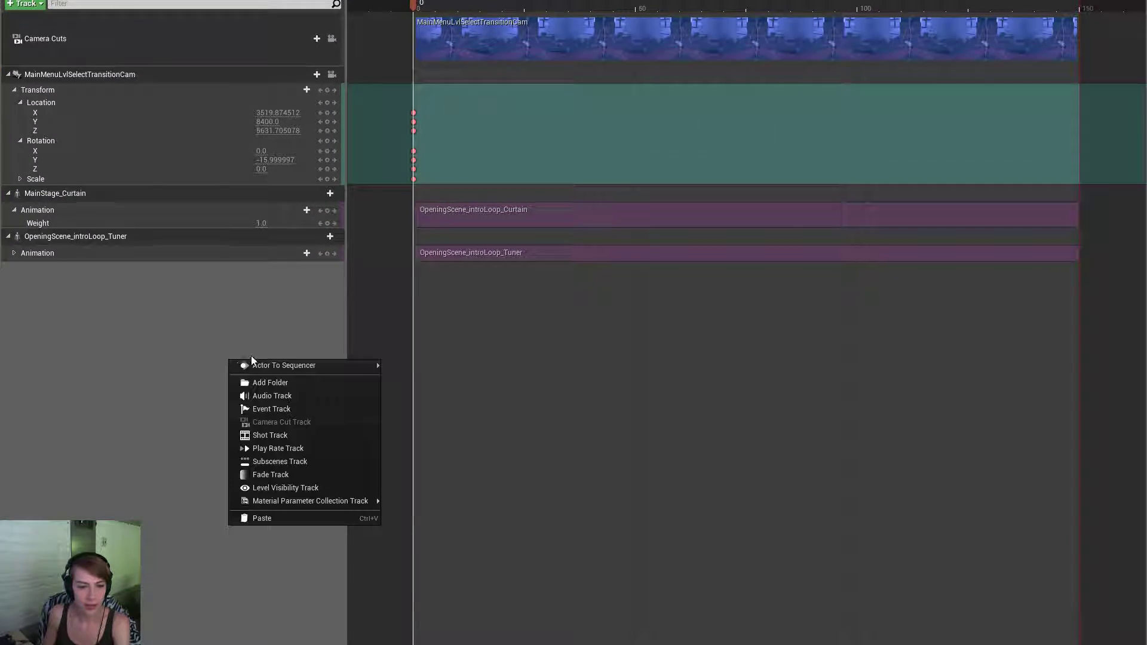
mouse_move(324, 367)
click(436, 366)
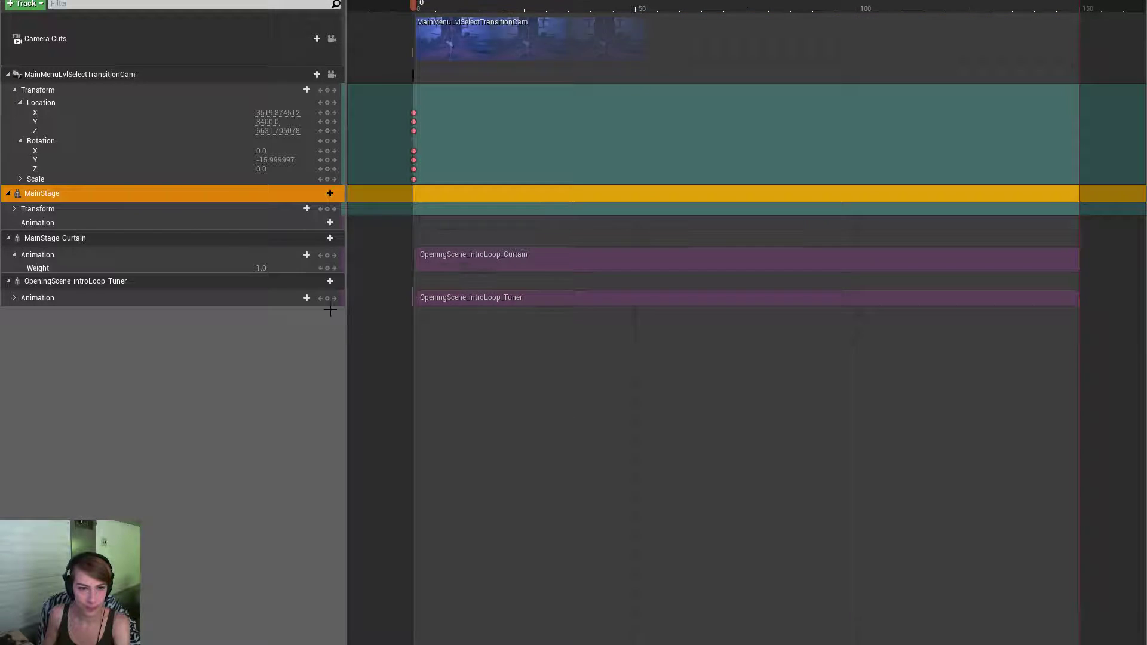
Delete the Transform and Animation tracks under MainStage in the MainMenu_Looping sequence.
click(174, 209)
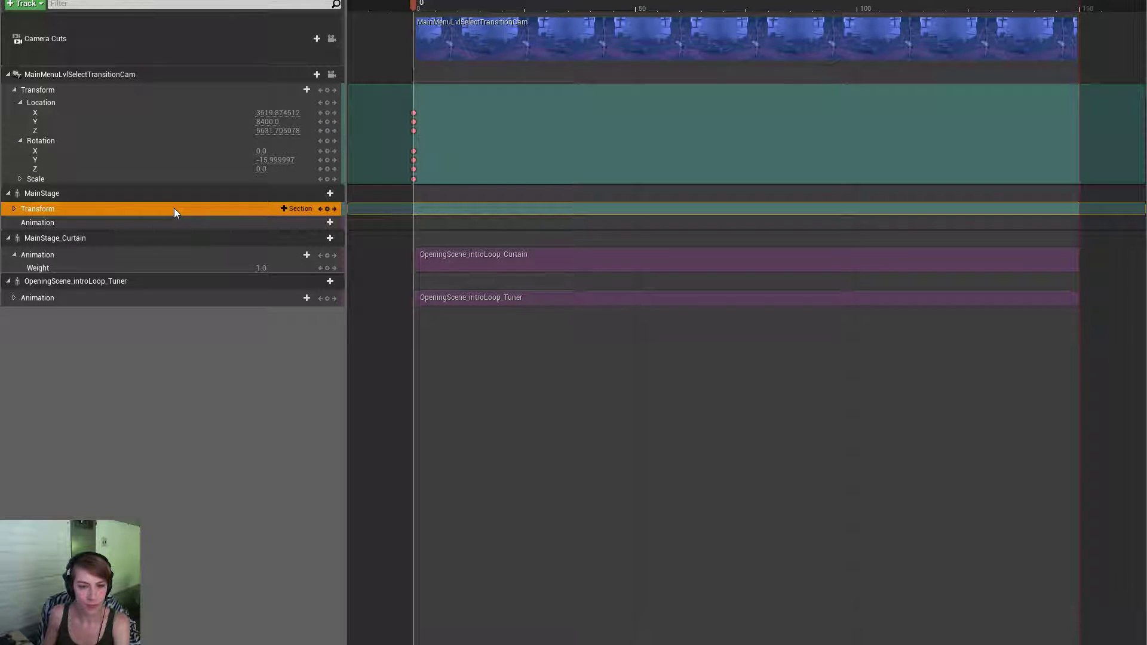
key(Delete)
click(181, 206)
key(Delete)
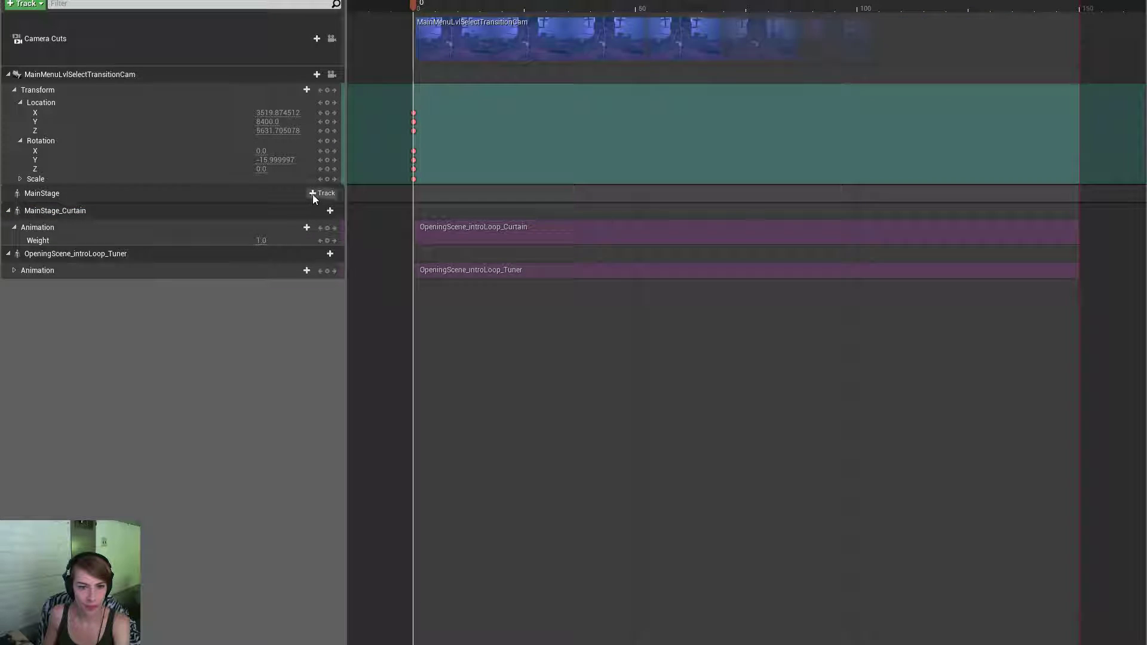
Try to add the OpeningScene_MainStage animation to the MainStage actor in the MainMenu_Looping sequence.
click(313, 195)
mouse_move(360, 216)
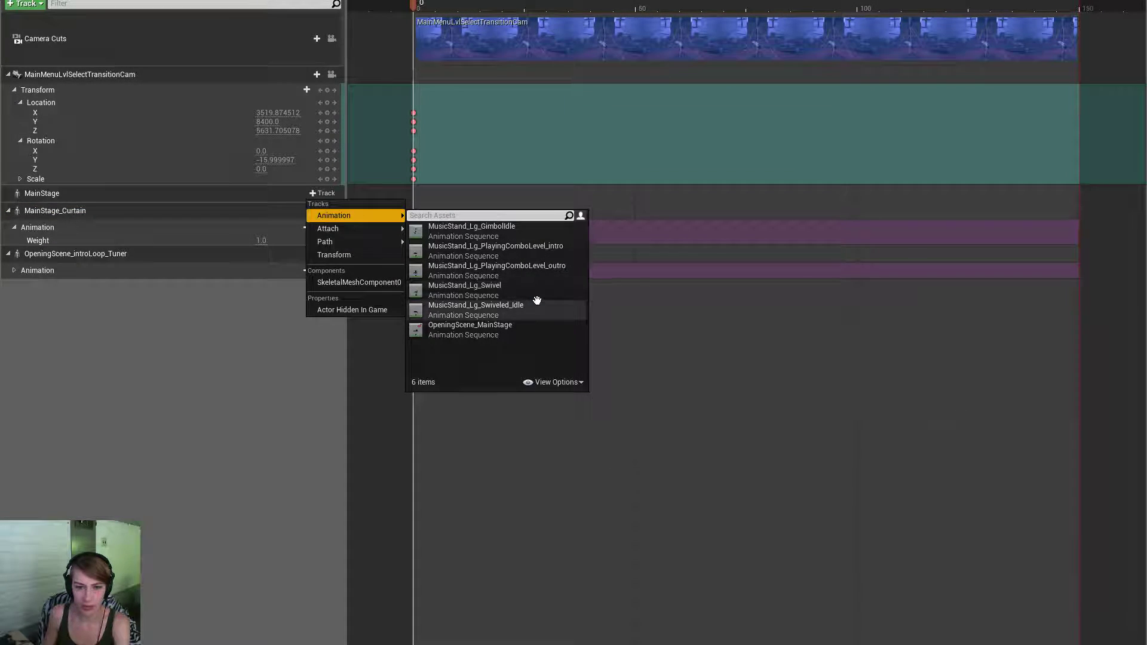
click(539, 331)
Switch to Maya, uncover the Clip Exporter and set the timeline to the frame range of the OpeningScene_introLoop_Tuner clip.
key(alt+Tab)
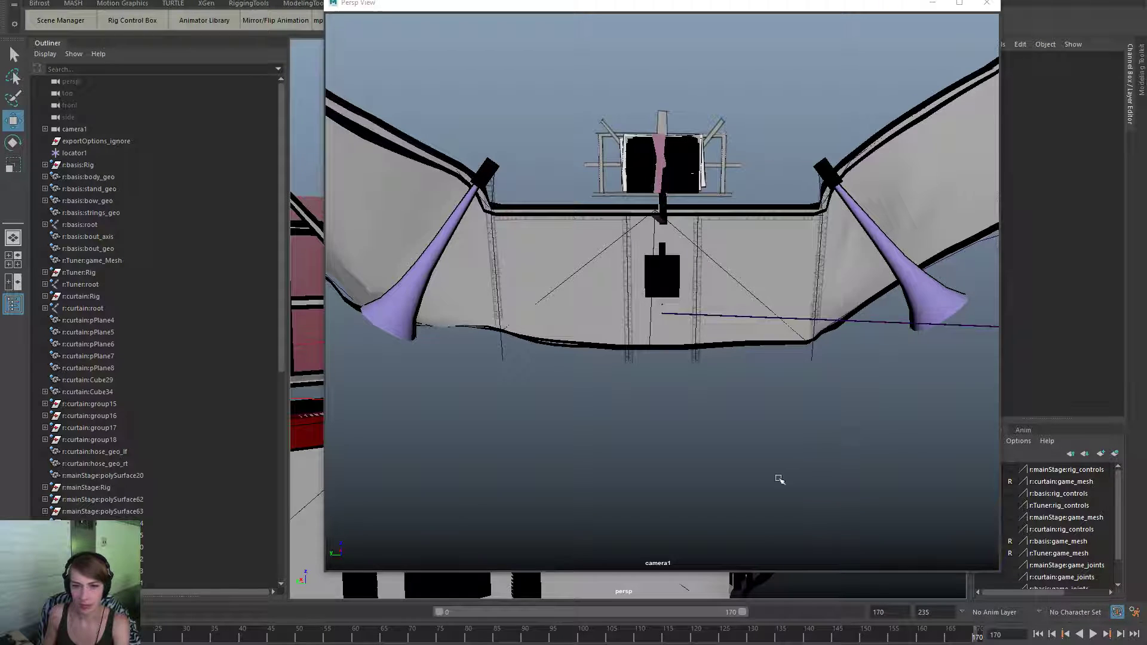
drag(651, 3, 1146, 30)
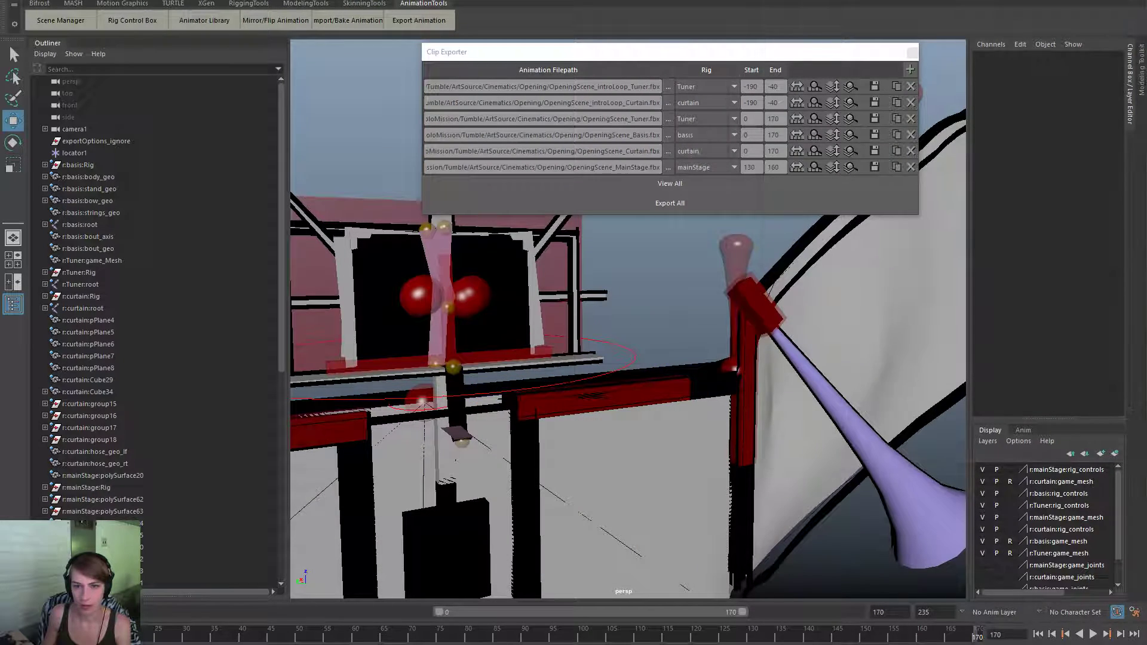
drag(439, 611, 143, 612)
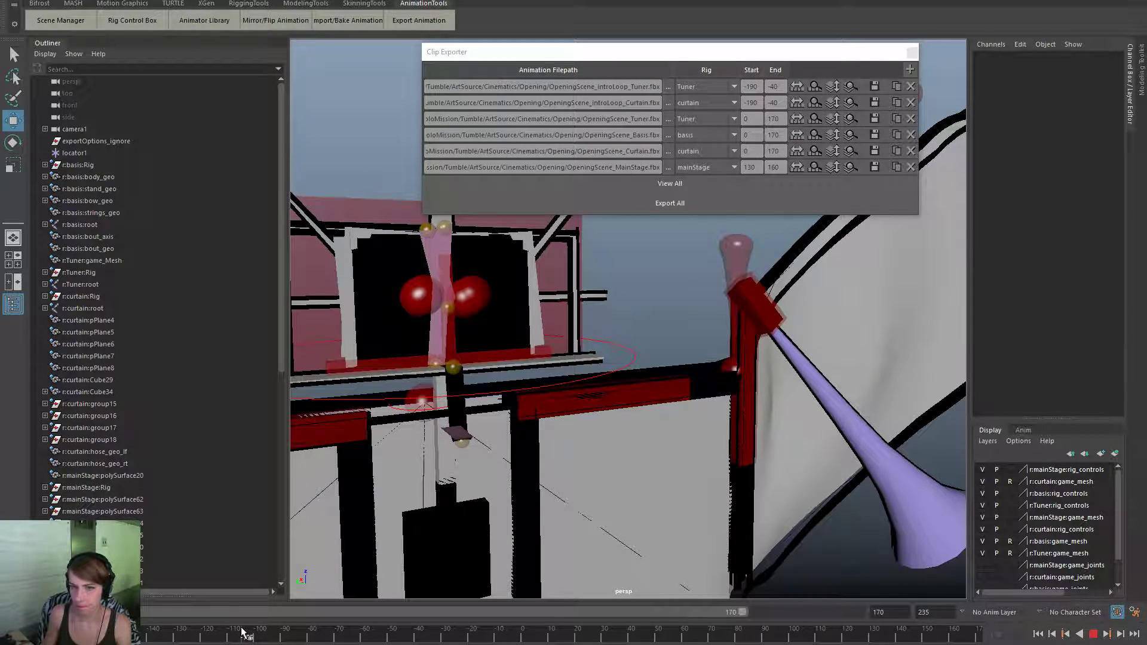
click(241, 631)
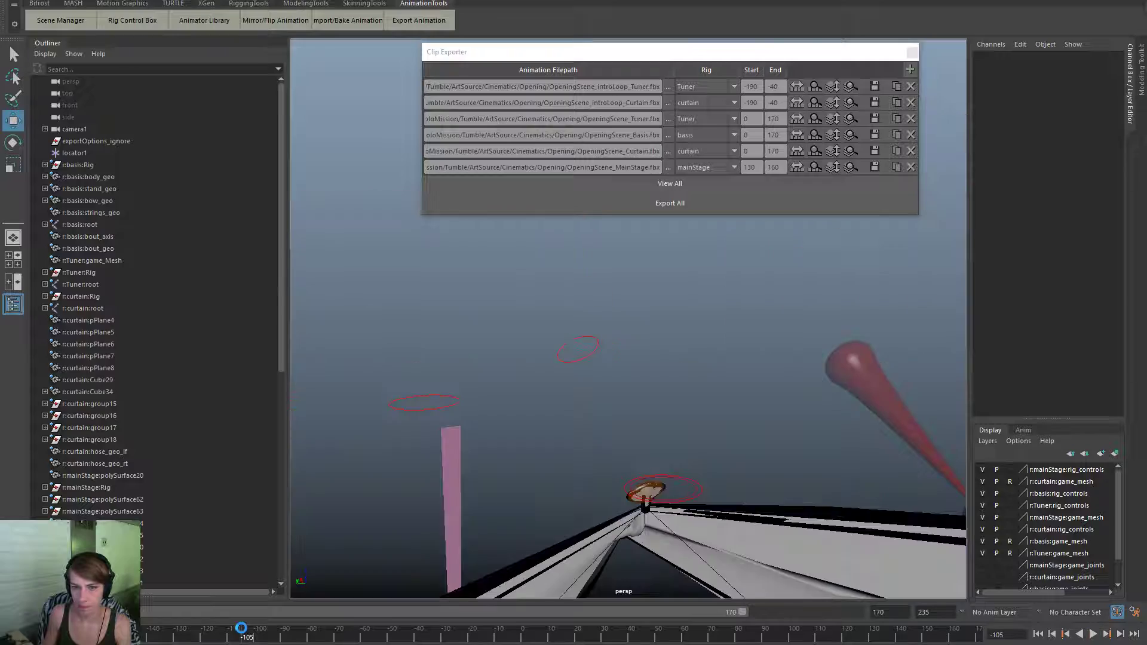
click(813, 89)
alt+drag(723, 388, 343, 323)
scroll(472, 355, up, 3)
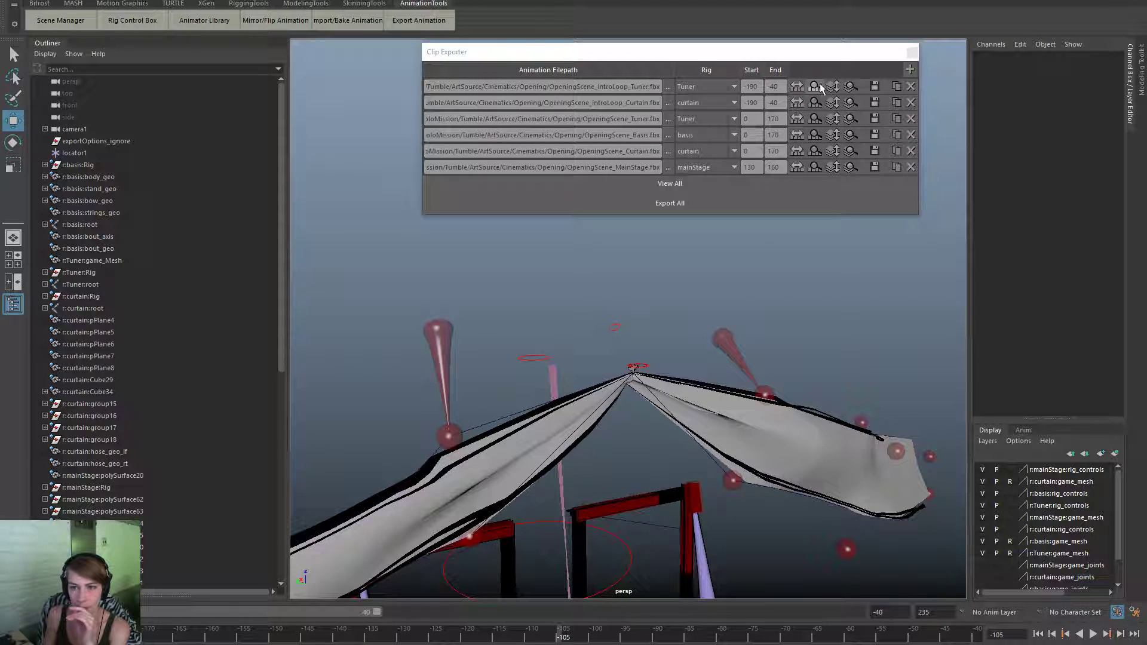
Duplicate the introLoop_Tuner export clip, rename its file OpeningScene_introLoop_MainStage and assign it the mainStage rig.
click(896, 87)
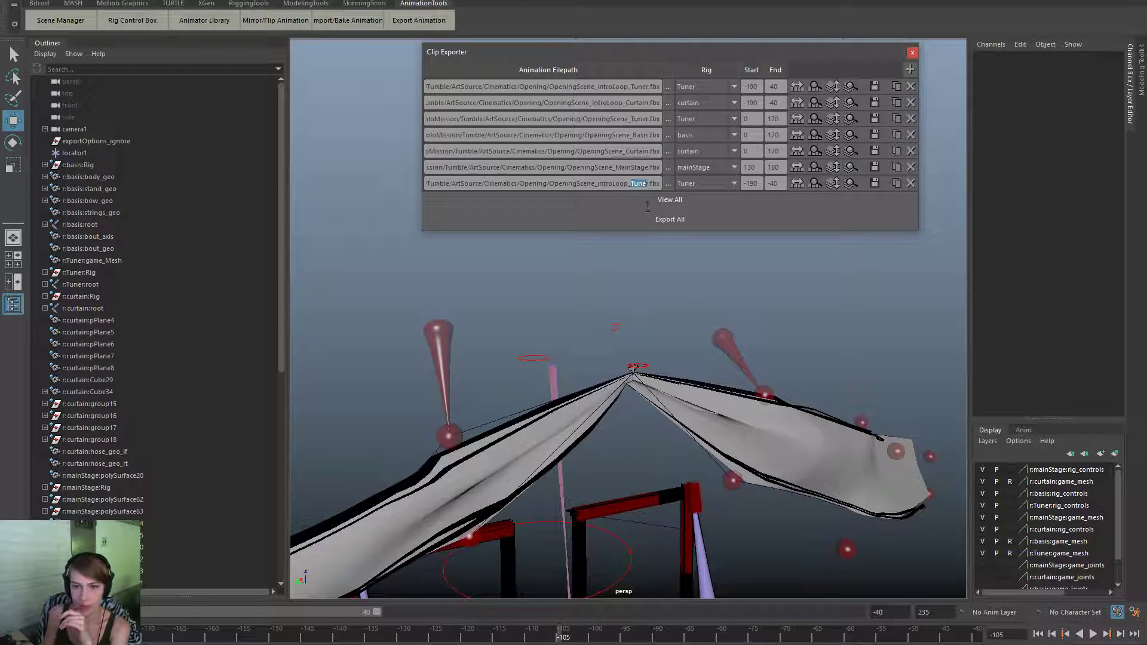
text(MainStage)
click(691, 183)
click(704, 233)
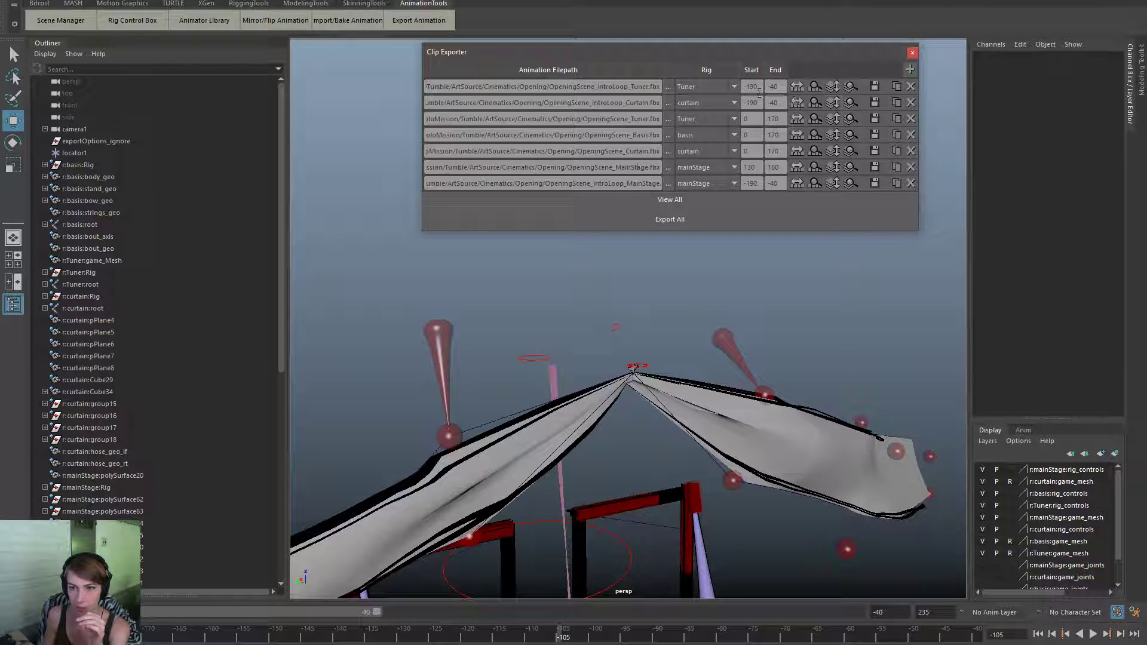
Sort the export clips by start frame and export the OpeningScene_introLoop_MainStage clip.
click(751, 70)
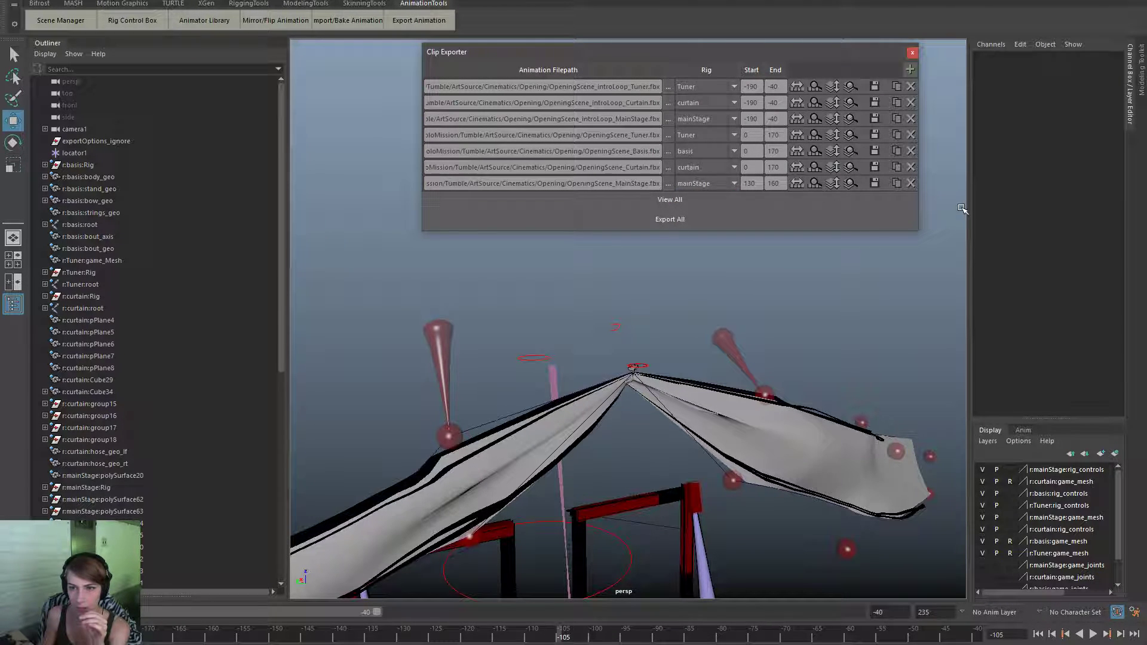
click(878, 119)
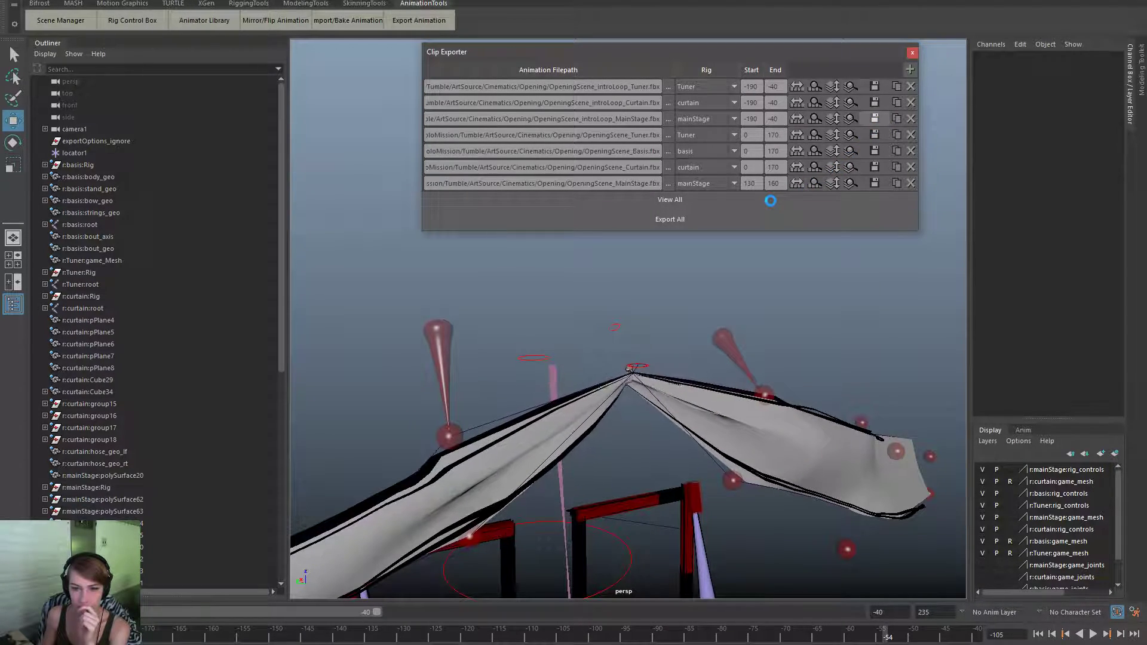
key(Escape)
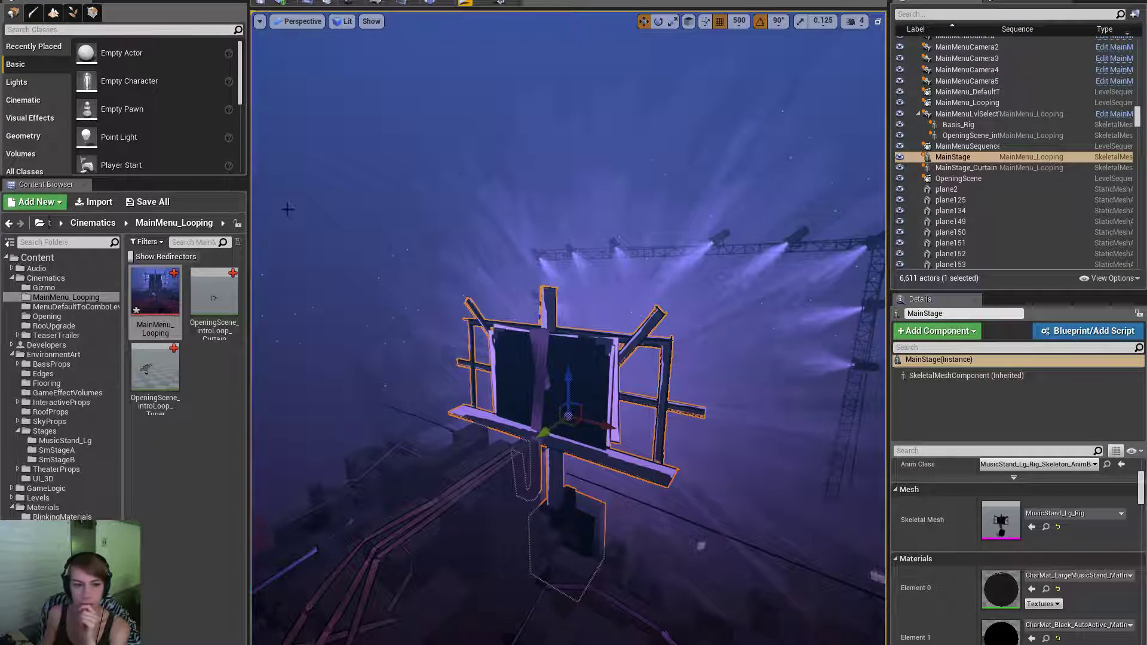
In Unreal, import OpeningScene_introLoop_MainStage.fbx into the MainMenu_Looping folder using the MusicStand_Lg_Rig_Skeleton.
click(98, 206)
click(636, 268)
click(617, 245)
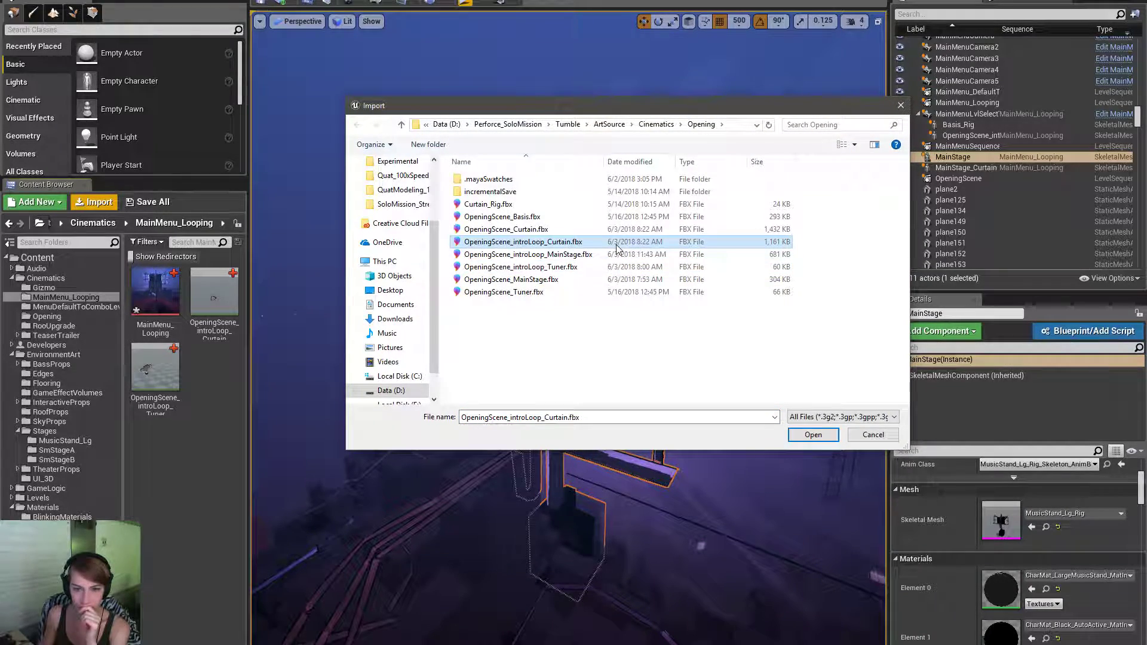
double_click(598, 254)
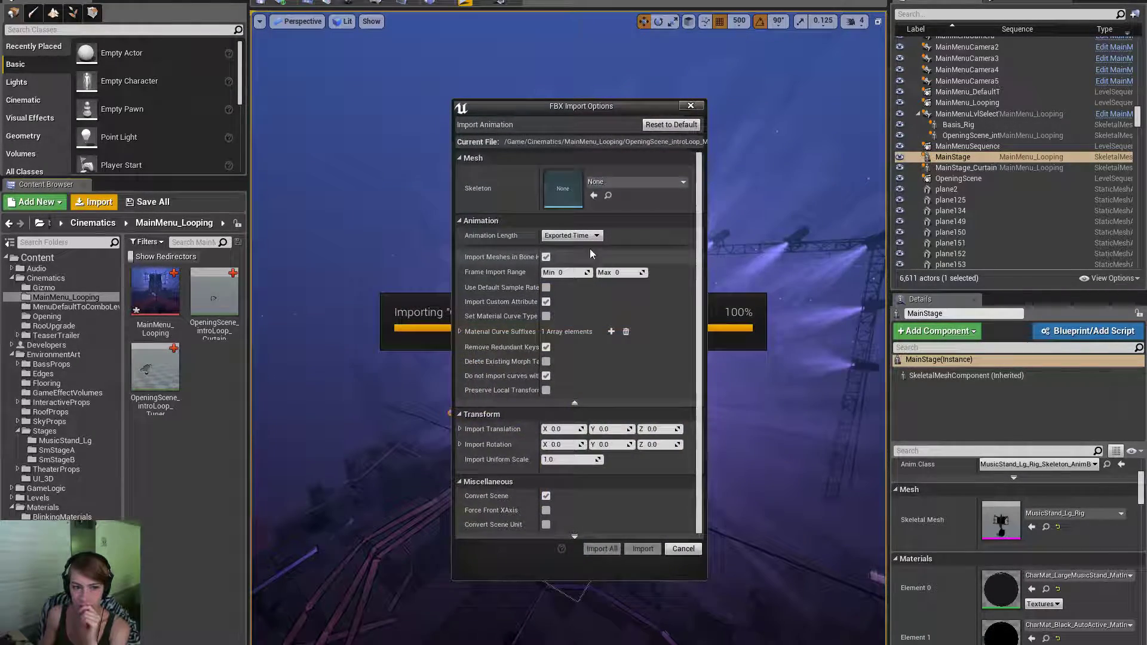
click(613, 183)
text(main stage)
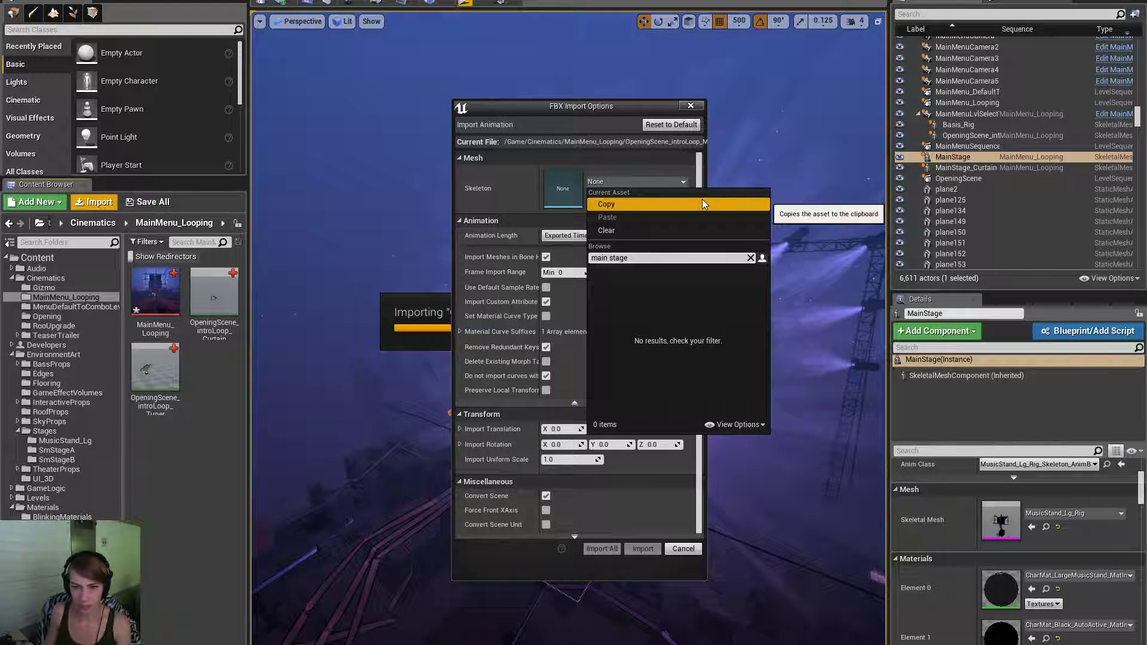
key(ctrl+a)
key(BackSpace)
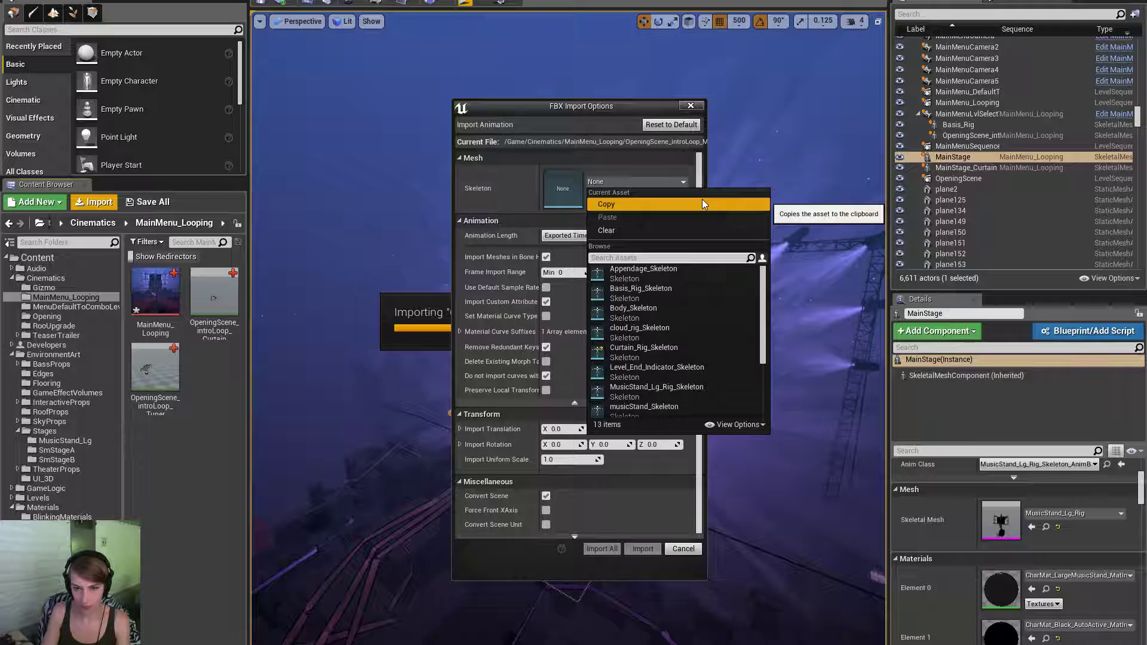
text(lg)
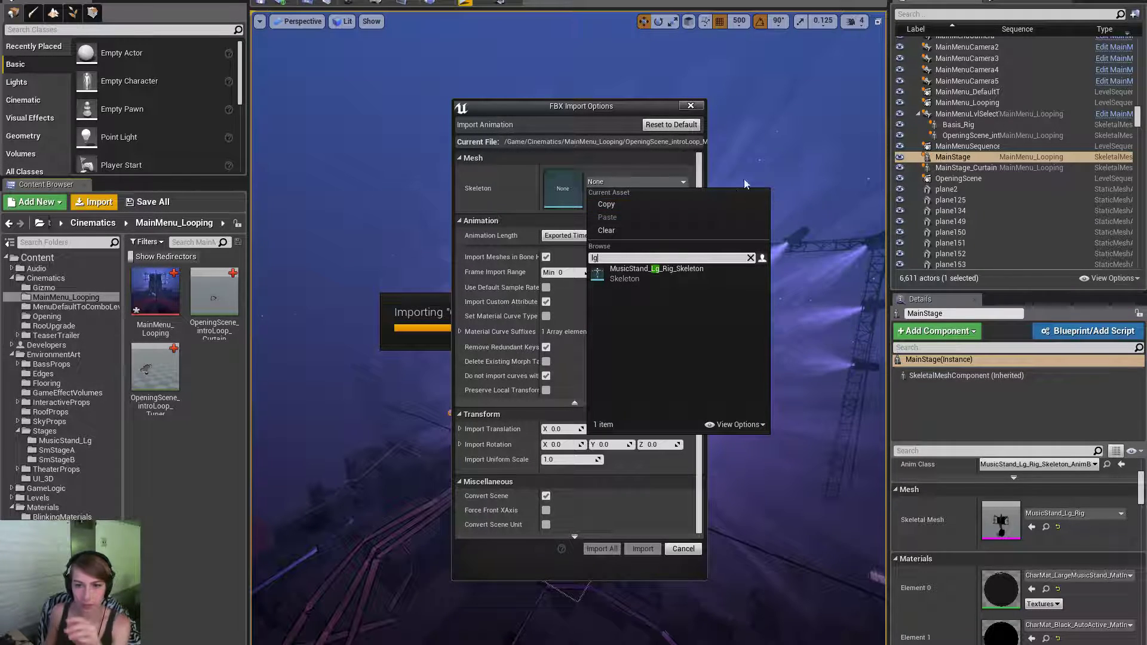
click(677, 278)
click(643, 549)
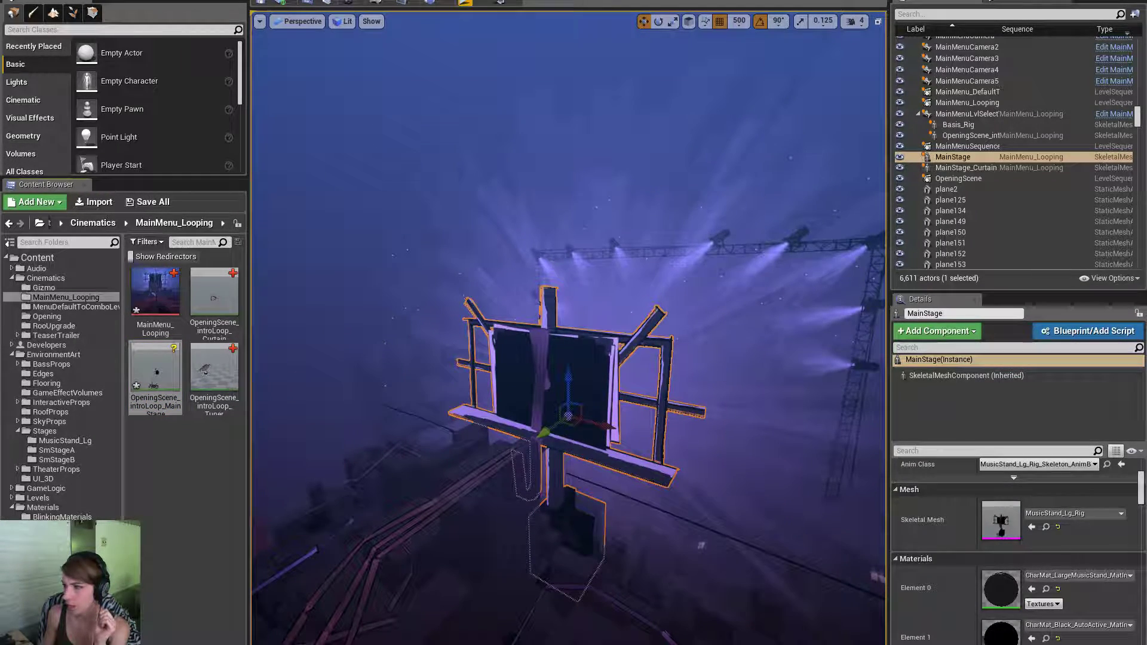
Place the Sequencer window beside the music stand and scrub the first frames to check the MainStage intro loop animation.
drag(896, 0, 391, 182)
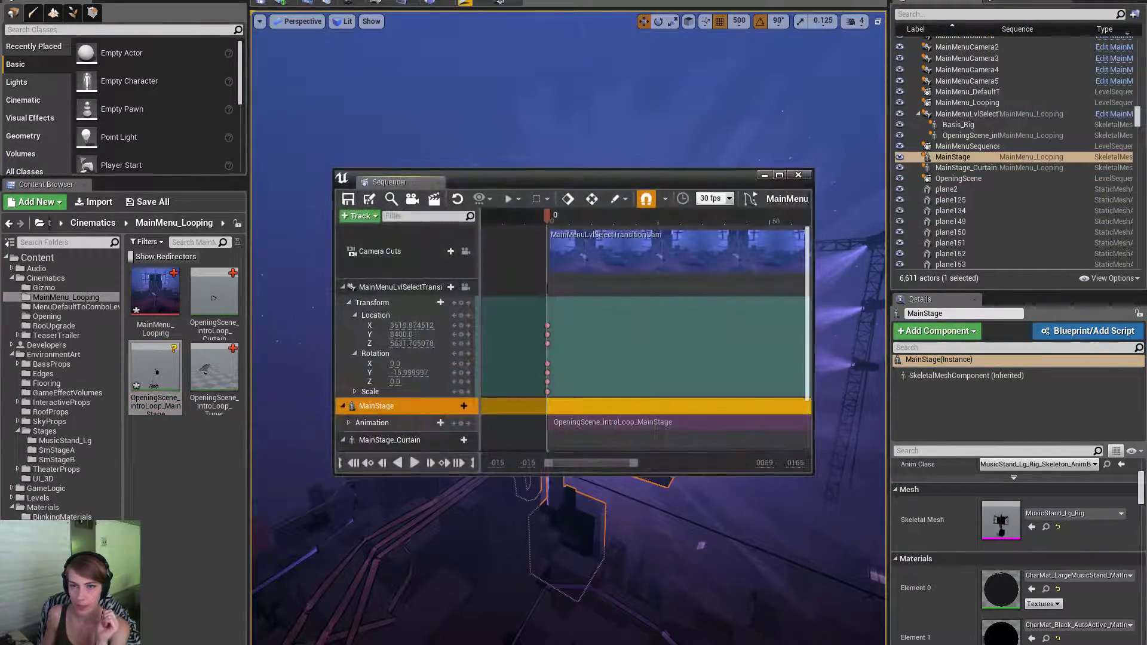
click(780, 175)
drag(431, 0, 880, 139)
mouse_move(869, 183)
mouse_down()
mouse_move(1002, 183)
mouse_move(884, 183)
mouse_up()
click(650, 372)
click(651, 372)
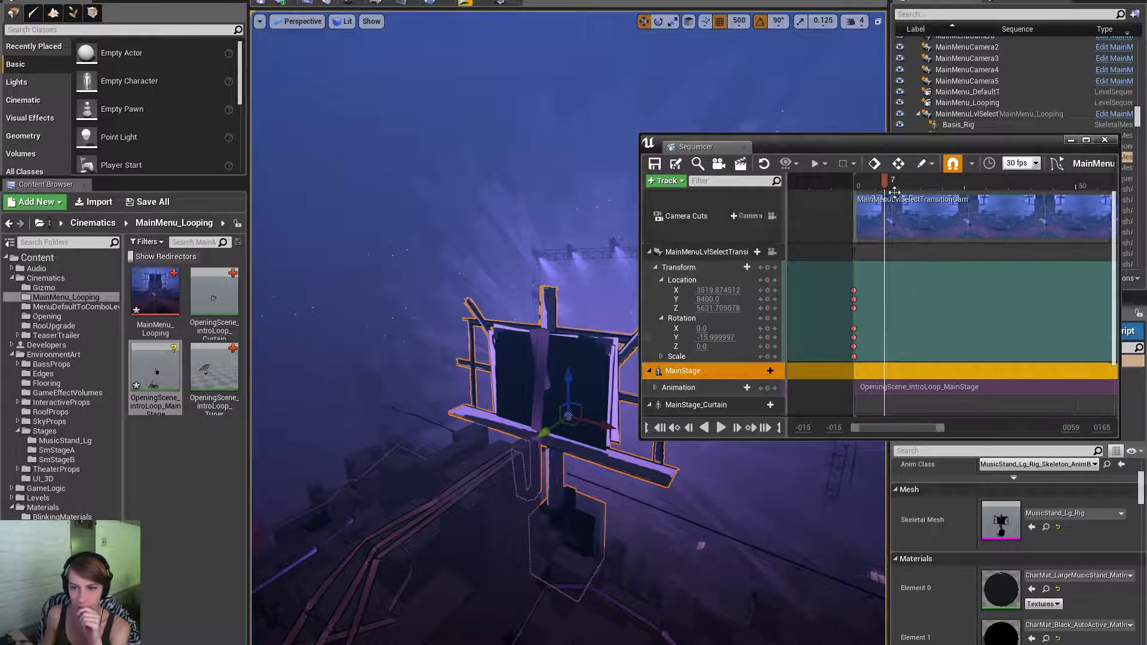
drag(858, 182, 890, 182)
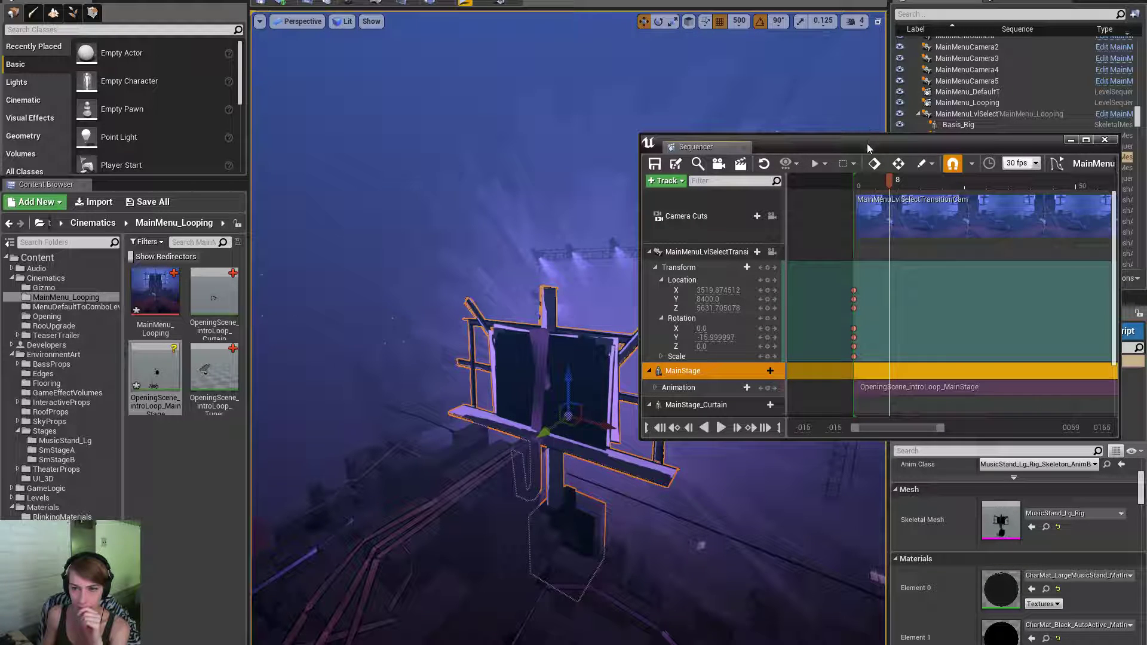
Add an Actor Hidden In Game track to MainStage in MainMenu_Looping and turn its visibility off at frame 0.
click(765, 372)
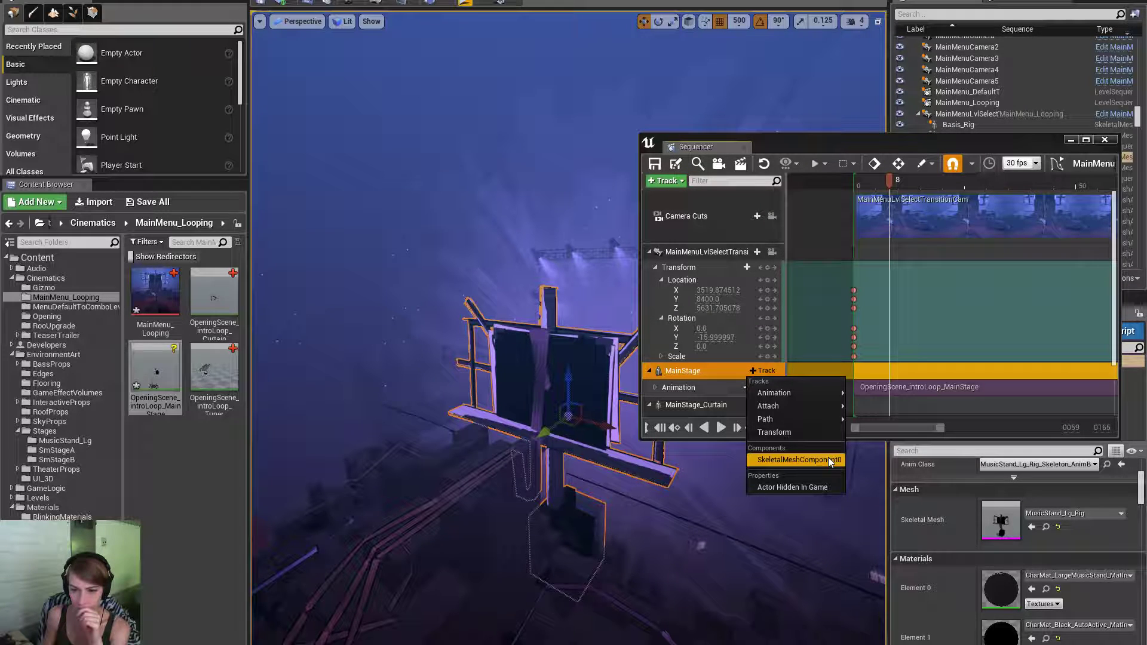
click(824, 486)
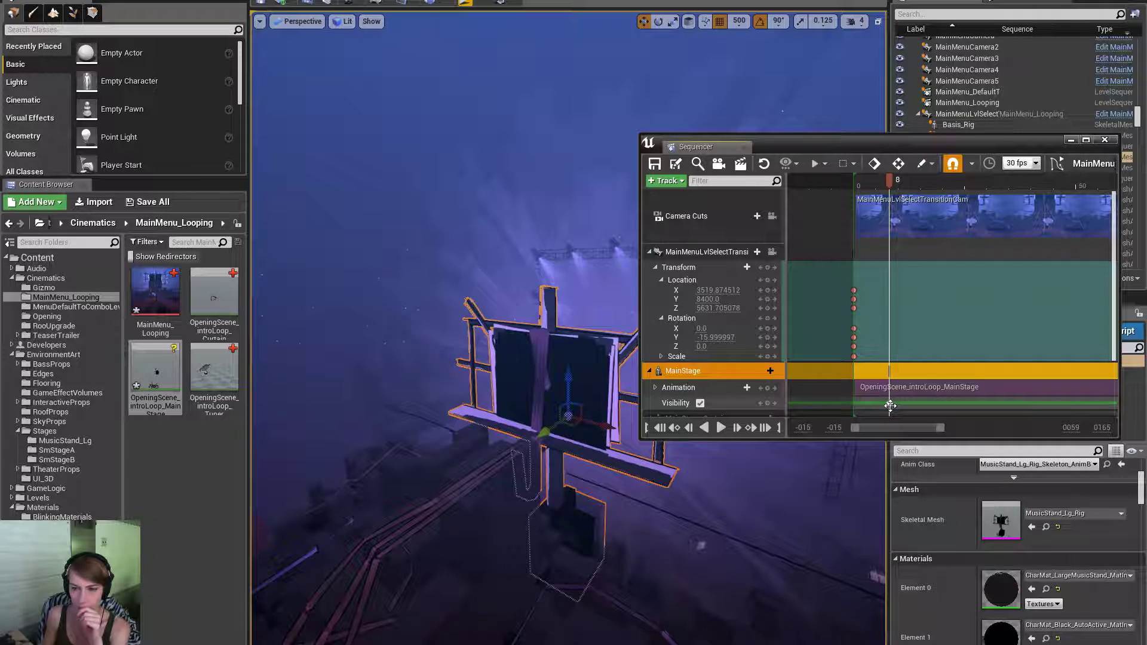
drag(889, 404, 853, 414)
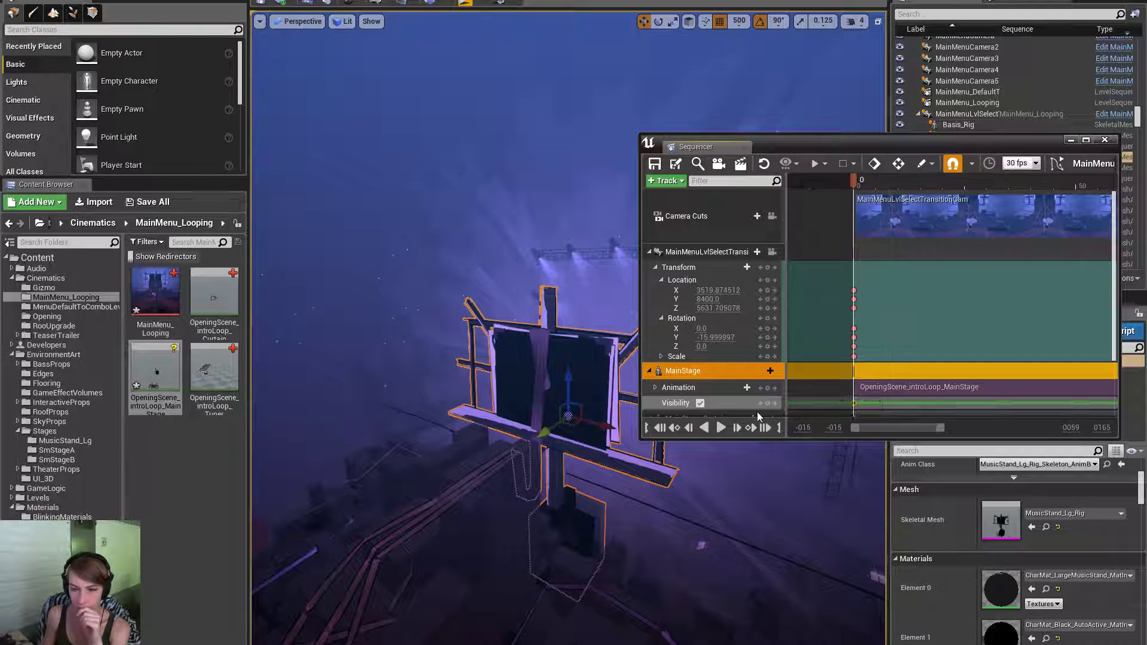
click(701, 404)
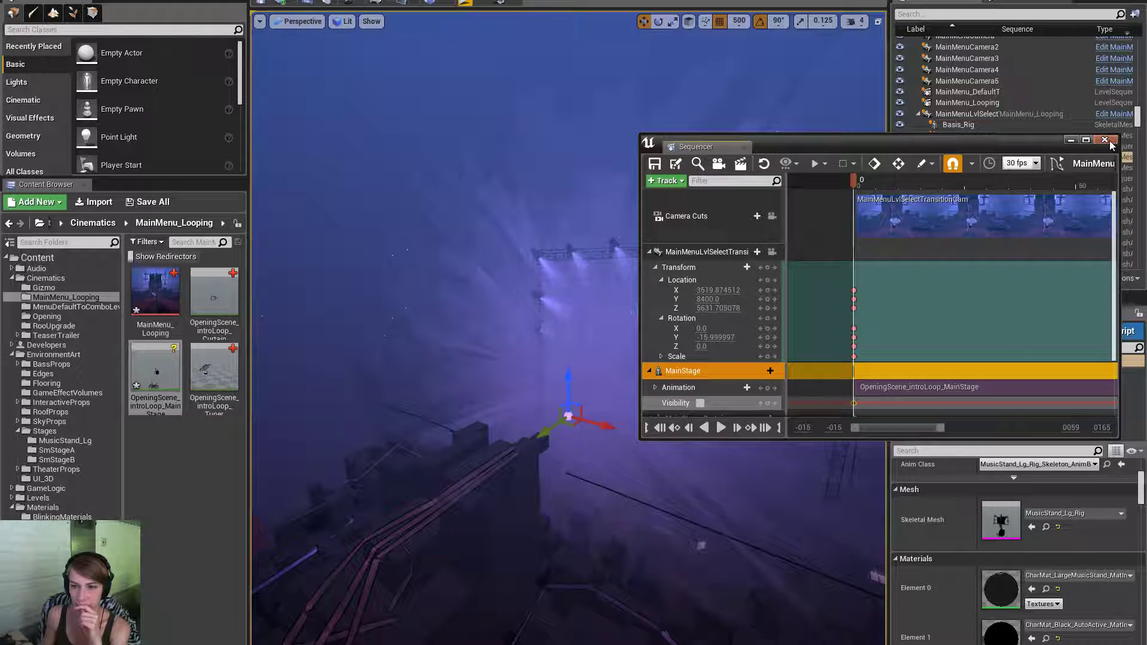
Scrub the full MainMenu_Looping range, delete the Animation track under MainStage and close the Sequencer.
drag(940, 428, 1090, 430)
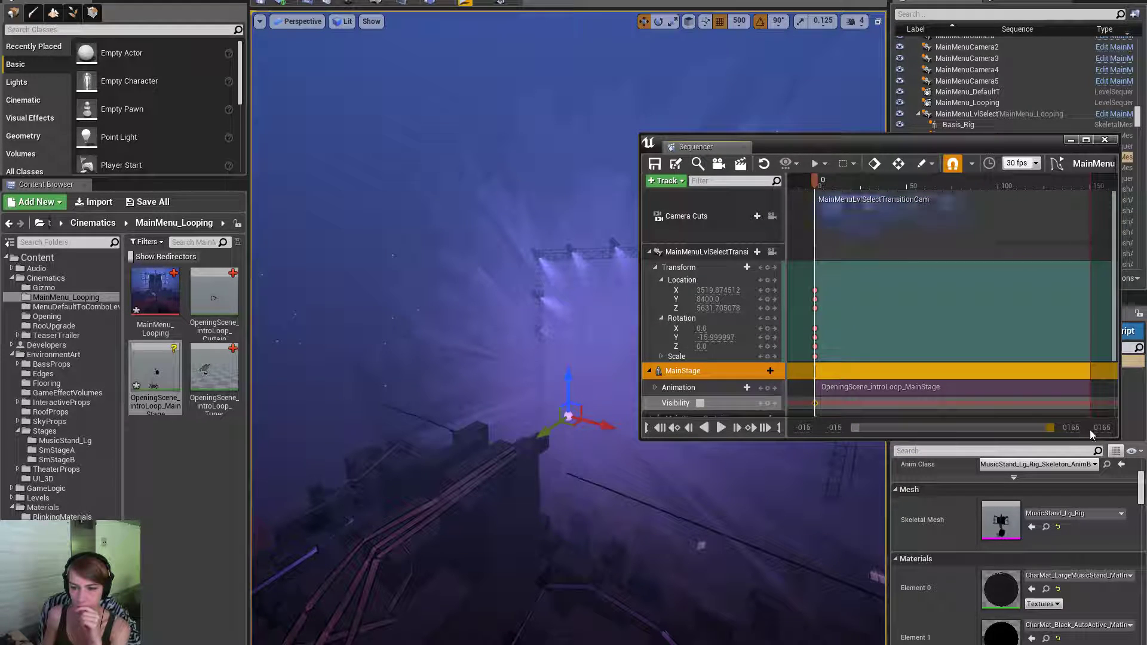
drag(823, 179, 1046, 179)
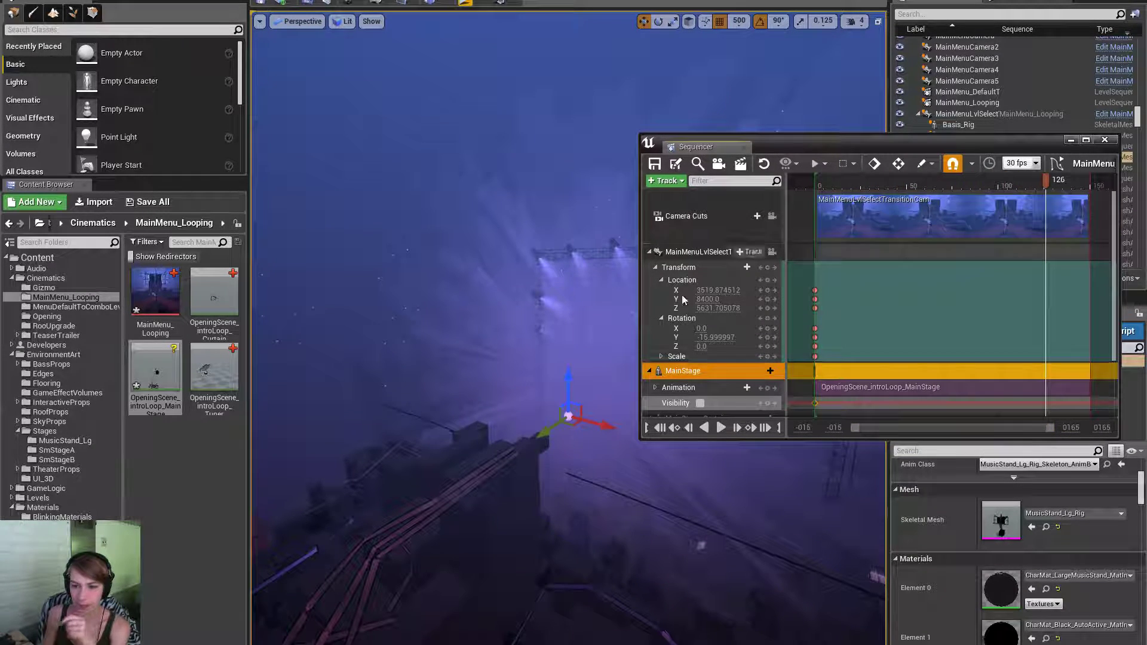
click(705, 387)
key(Delete)
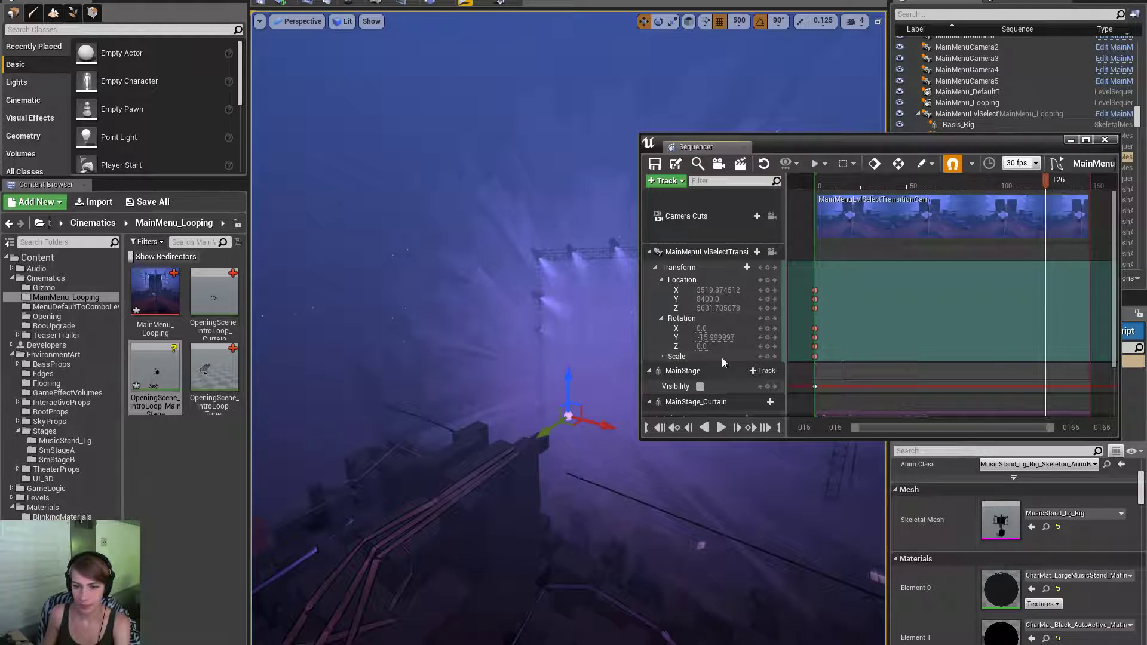
click(1104, 140)
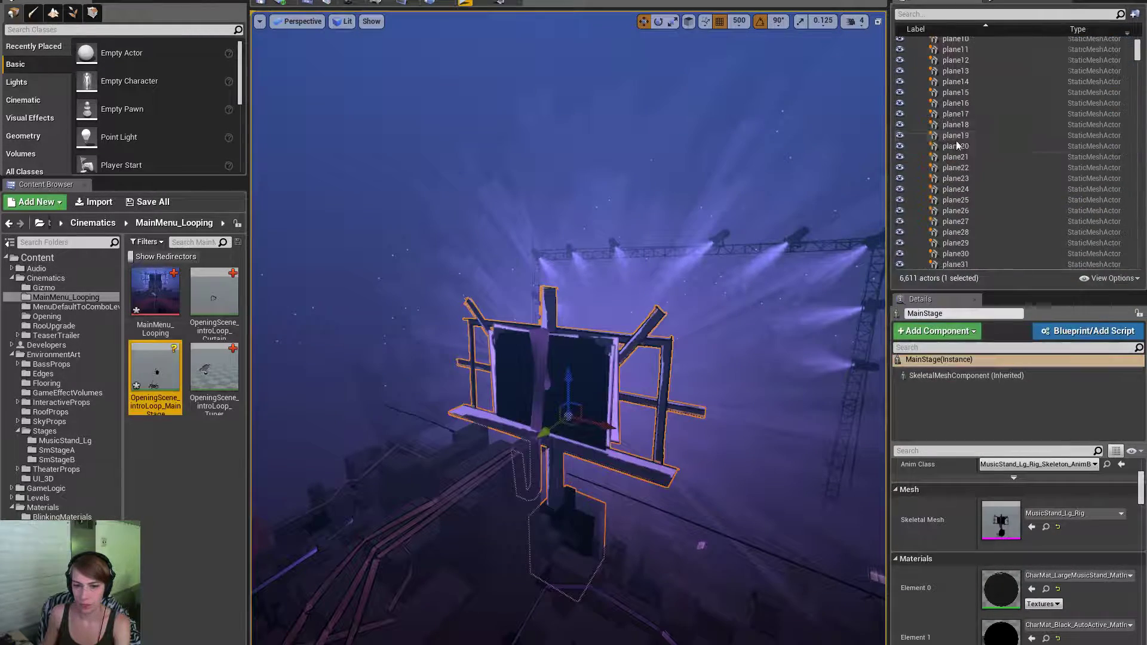
Open the OpeningScene sequence in a floating Sequencer window tall enough to show all its tracks.
click(411, 3)
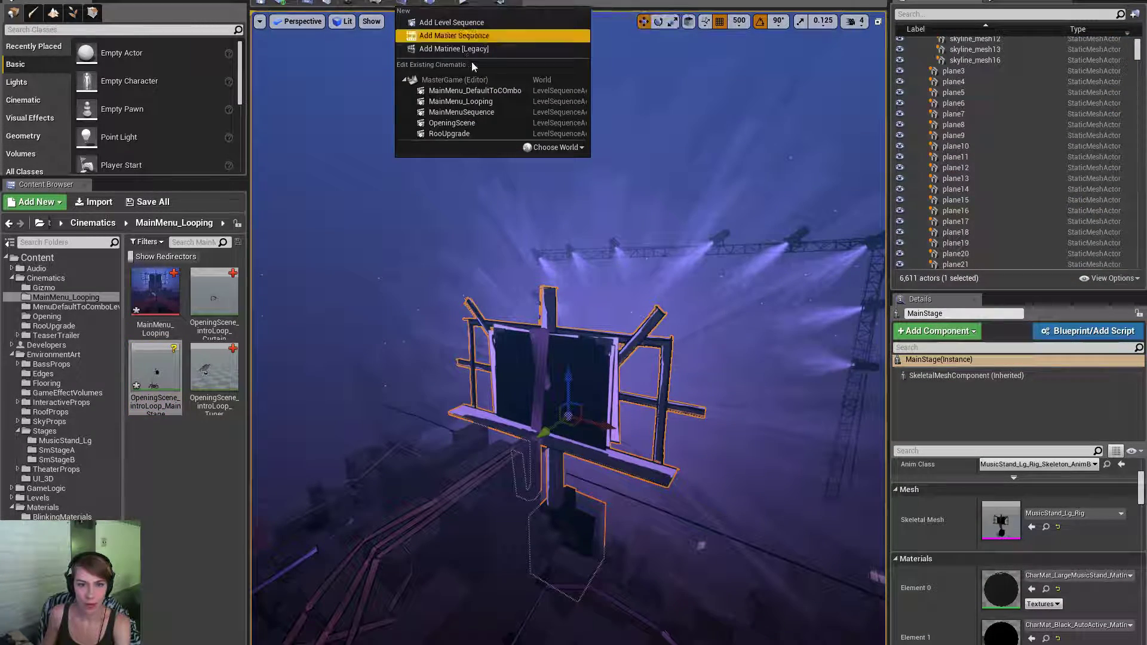
click(499, 122)
double_click(778, 141)
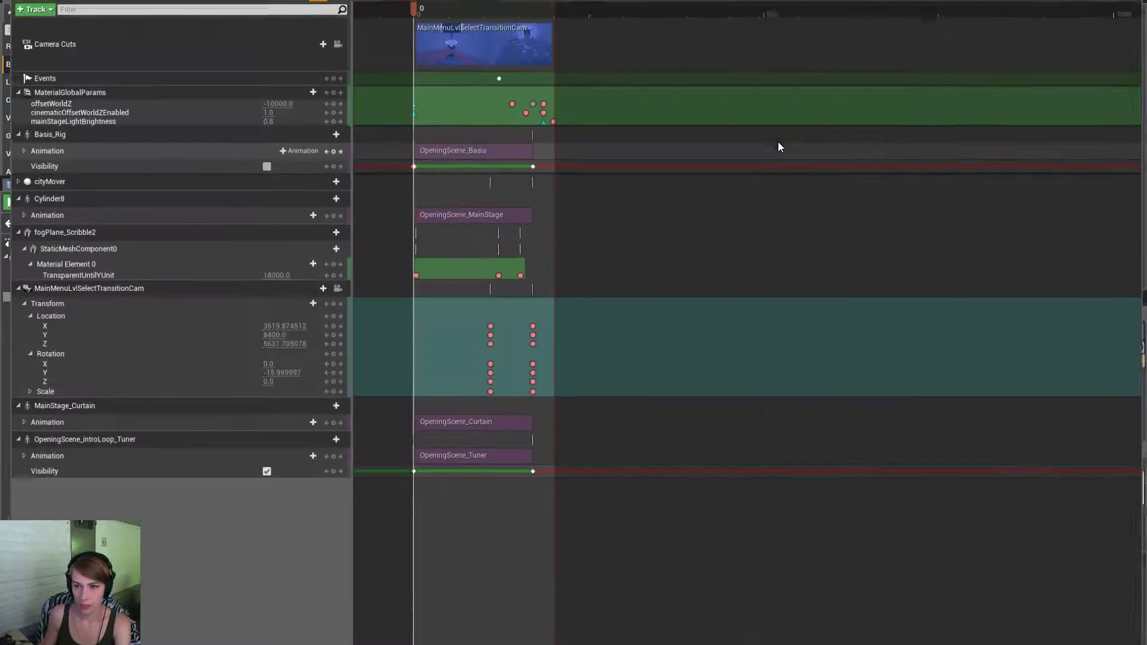
drag(734, 1, 884, 81)
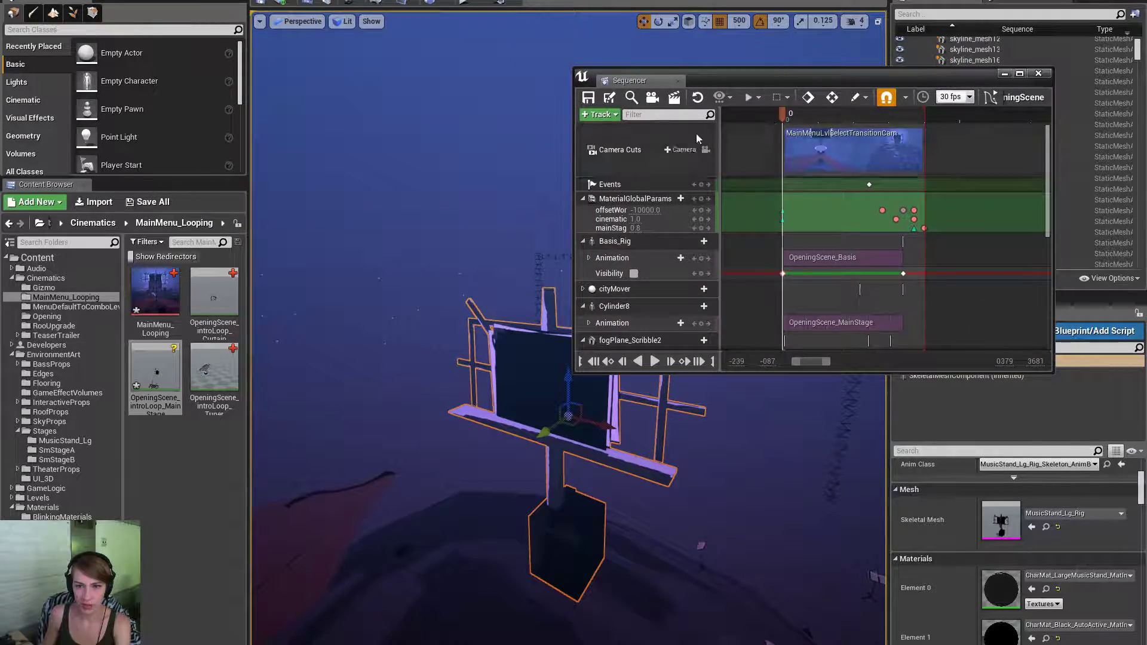
drag(817, 373, 816, 627)
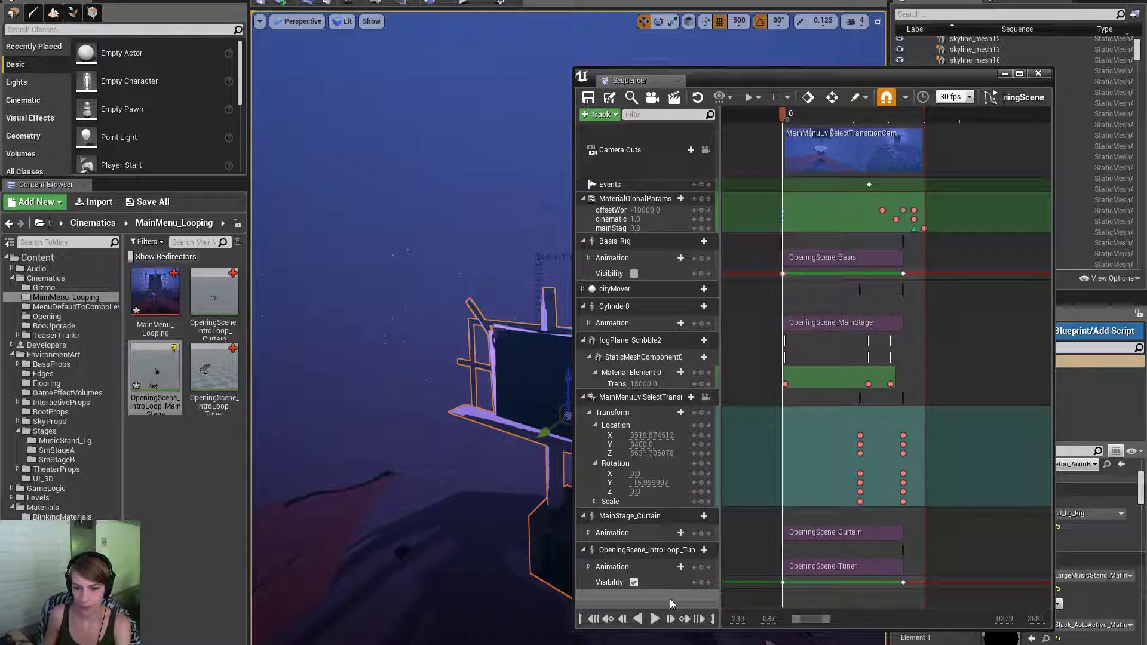
Select the Cylinder8 binding in OpeningScene and move the Sequencer window higher on the screen.
right_click(669, 599)
click(624, 307)
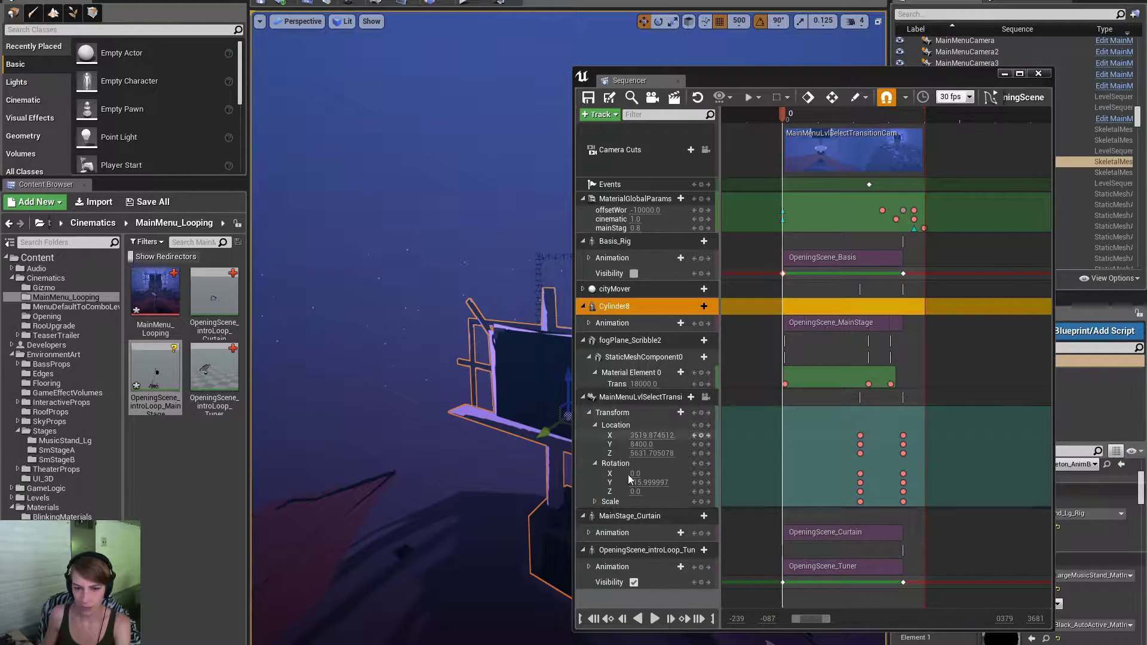
right_click(653, 597)
click(666, 565)
click(614, 306)
drag(717, 80, 718, 46)
Try to find the renamed actor for OpeningScene by searching the list of addable actors for "main stage".
click(599, 80)
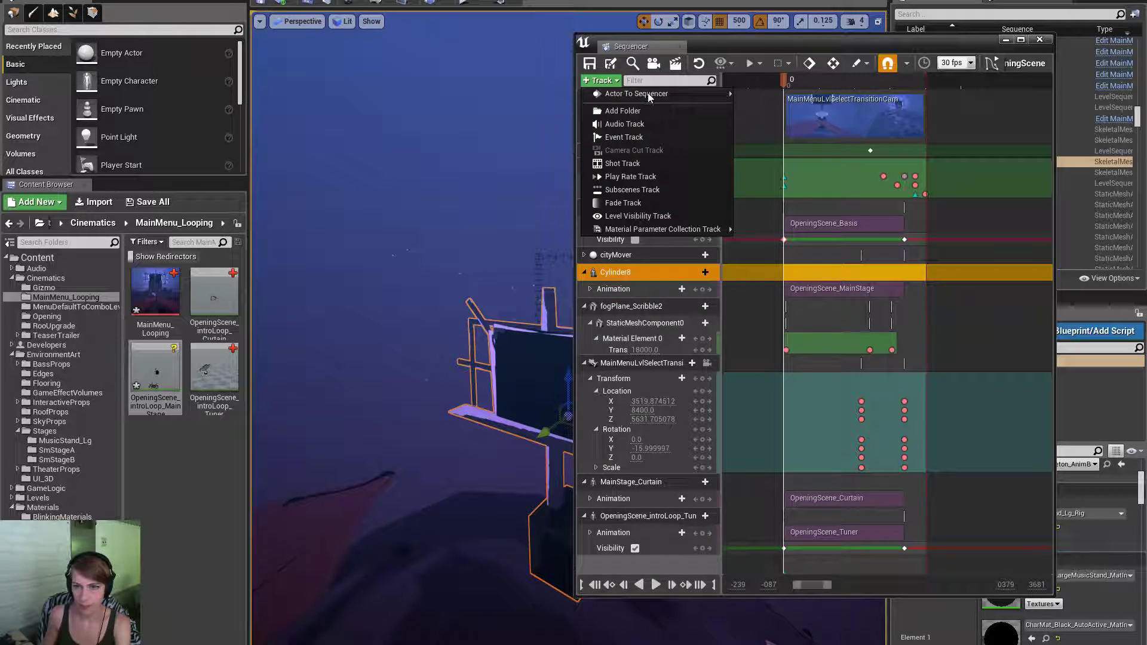
mouse_move(607, 93)
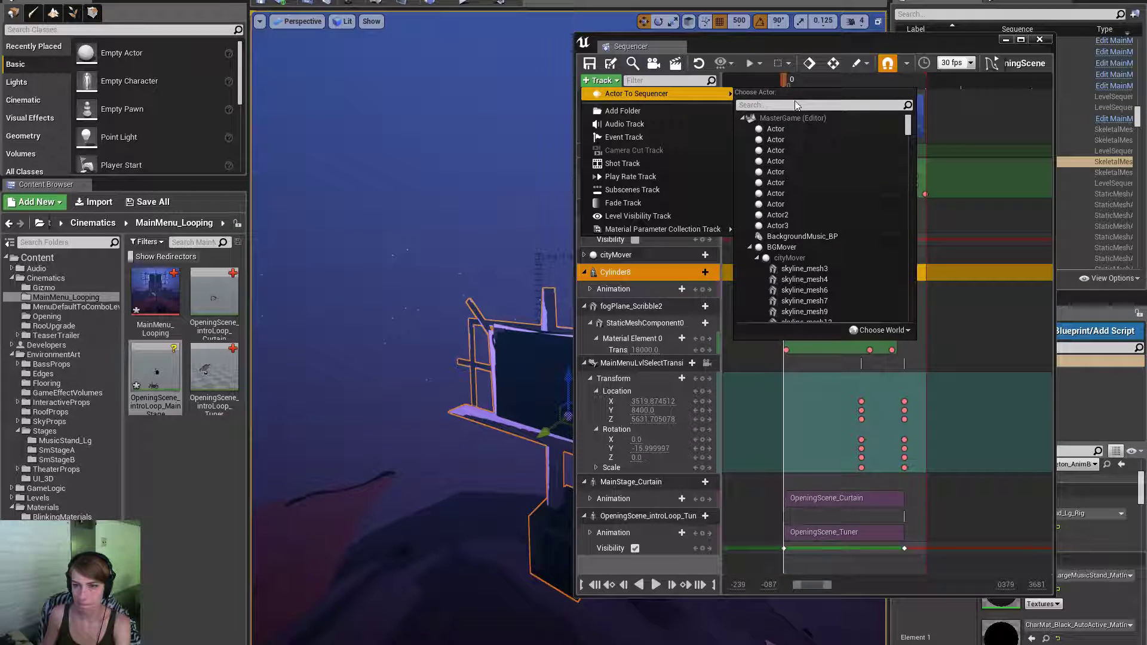
click(831, 101)
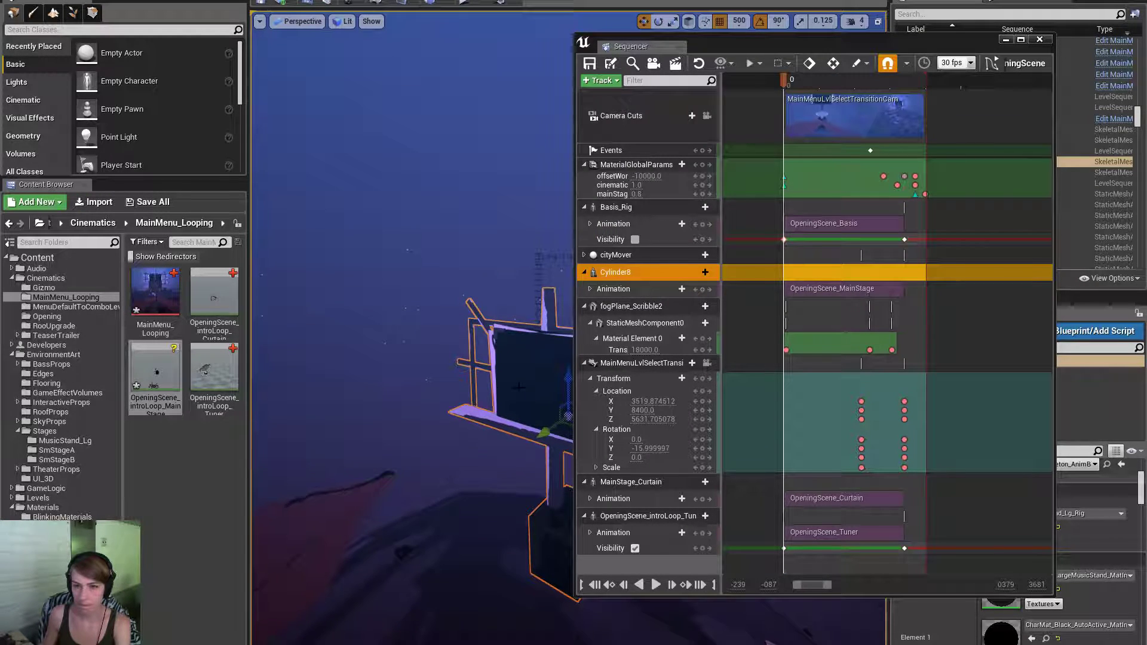
click(600, 80)
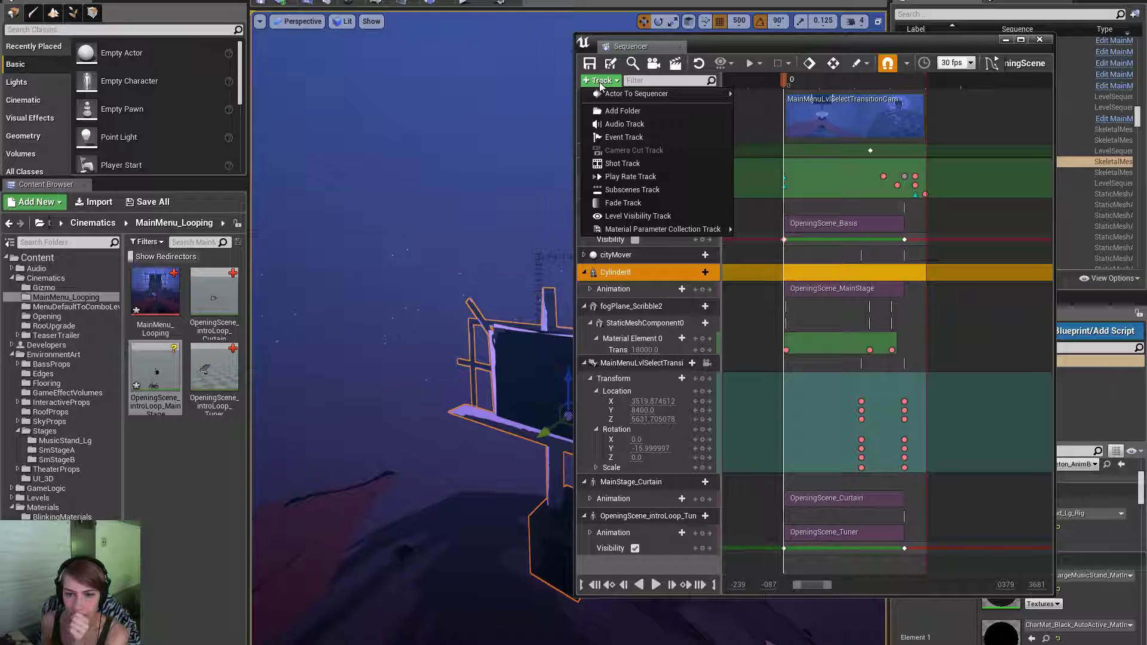
mouse_move(624, 96)
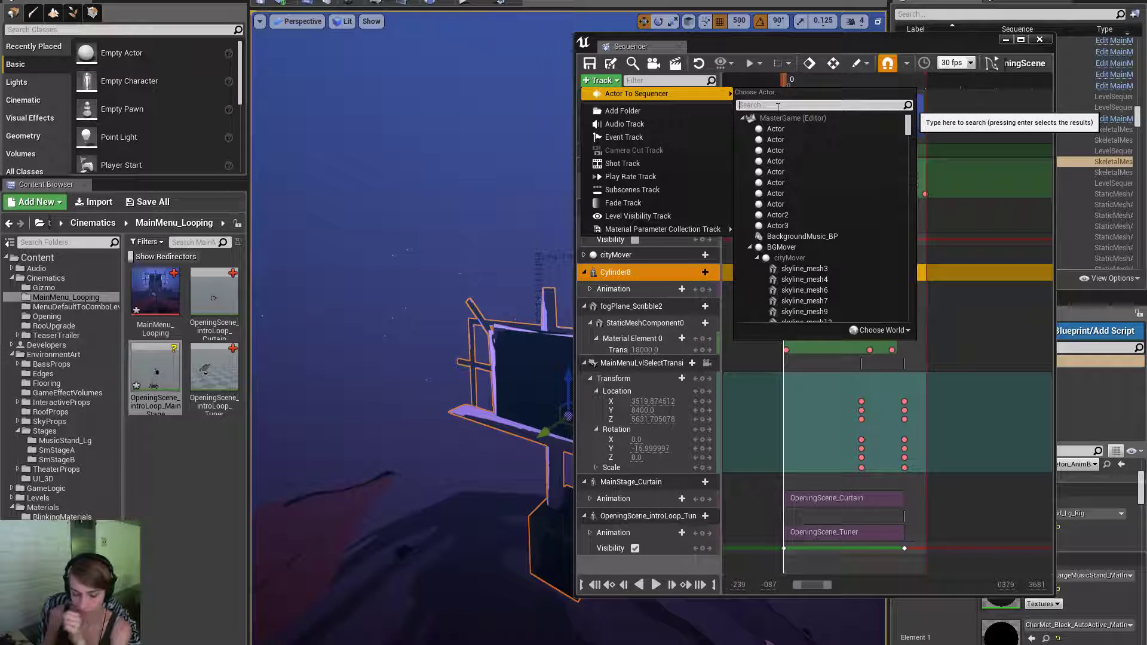
text(m)
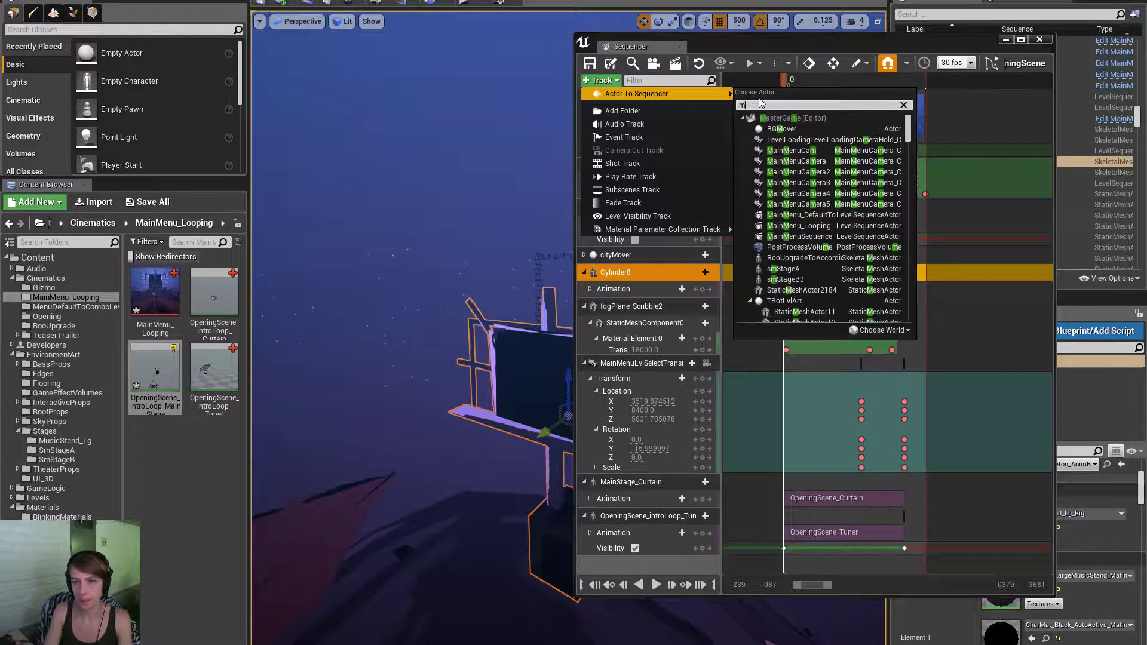
text(ain stange)
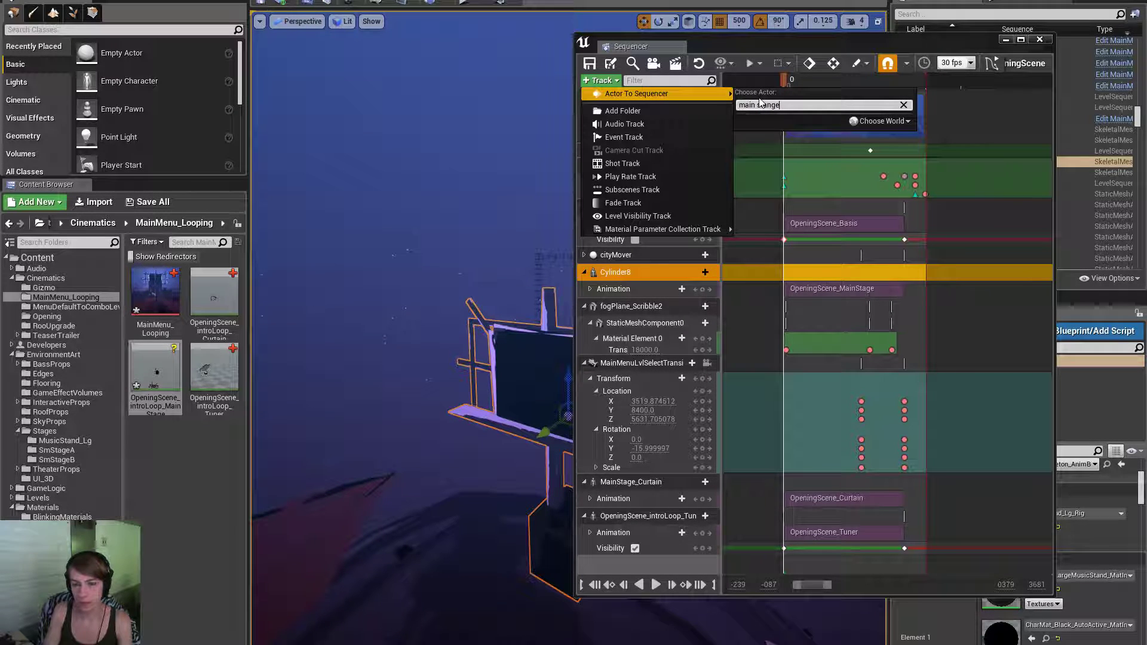
key(BackSpace)
key(BackSpace)
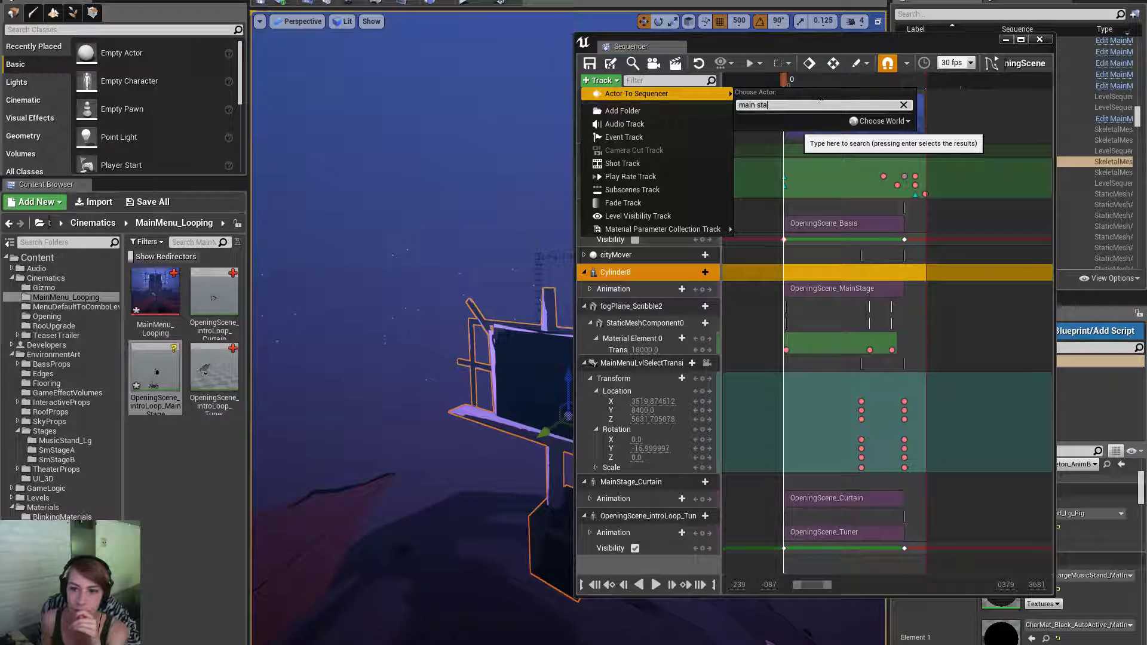
text(ge)
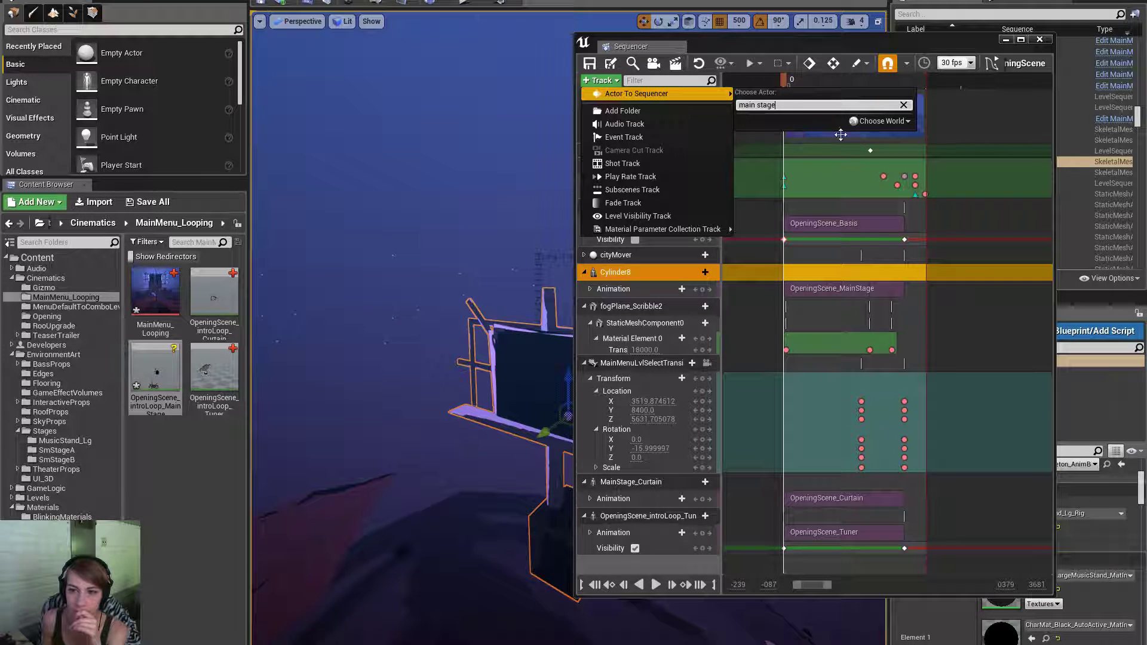
click(901, 121)
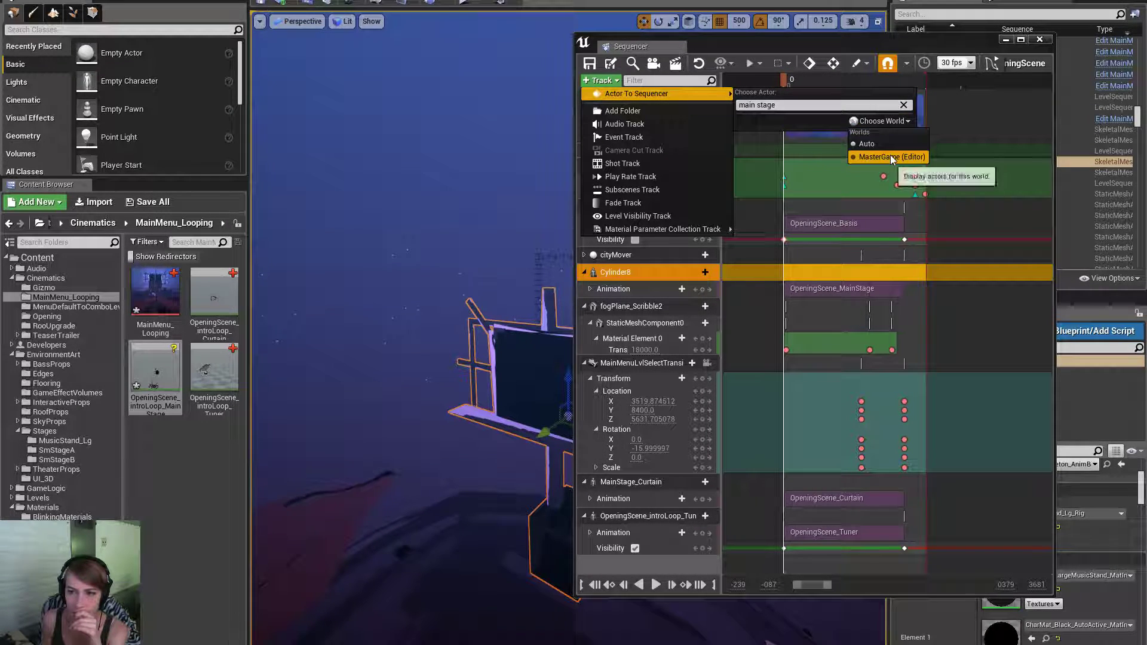
click(832, 102)
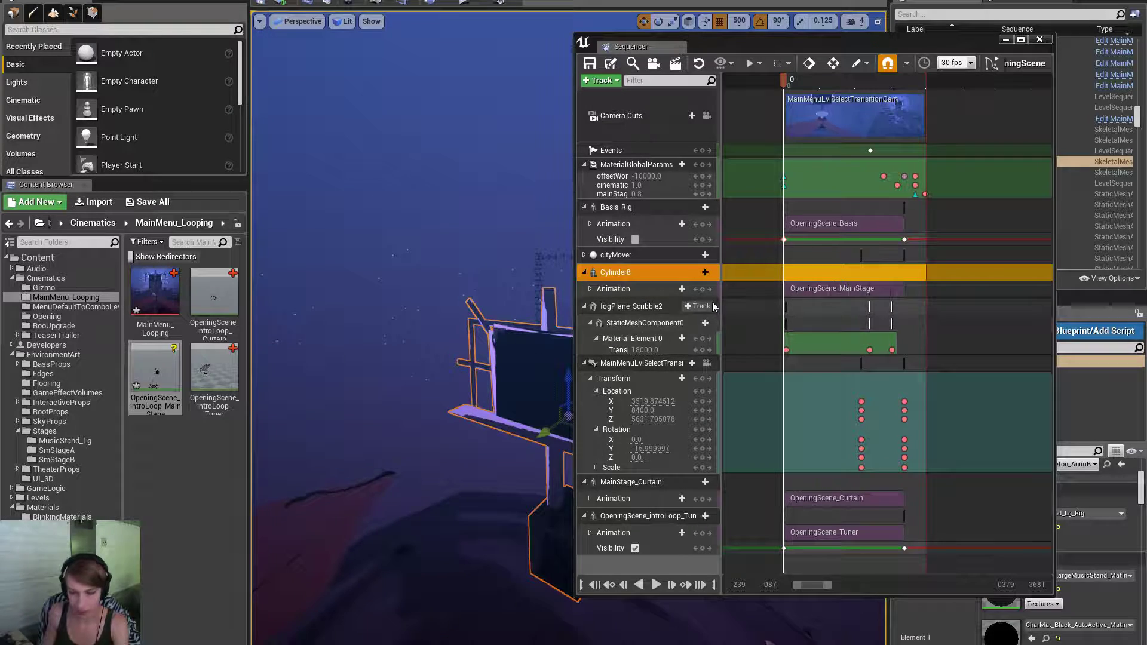
Move the playhead to frame 104 and delete Cylinder8's Animation track and the Cylinder8 binding from OpeningScene.
click(657, 515)
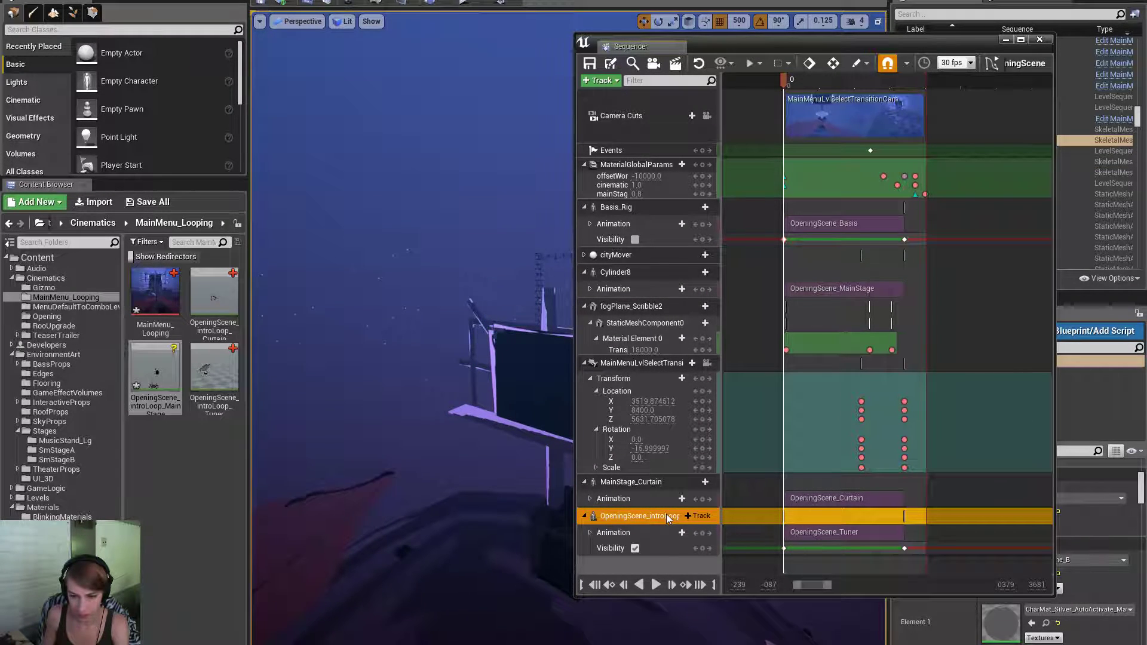
click(644, 272)
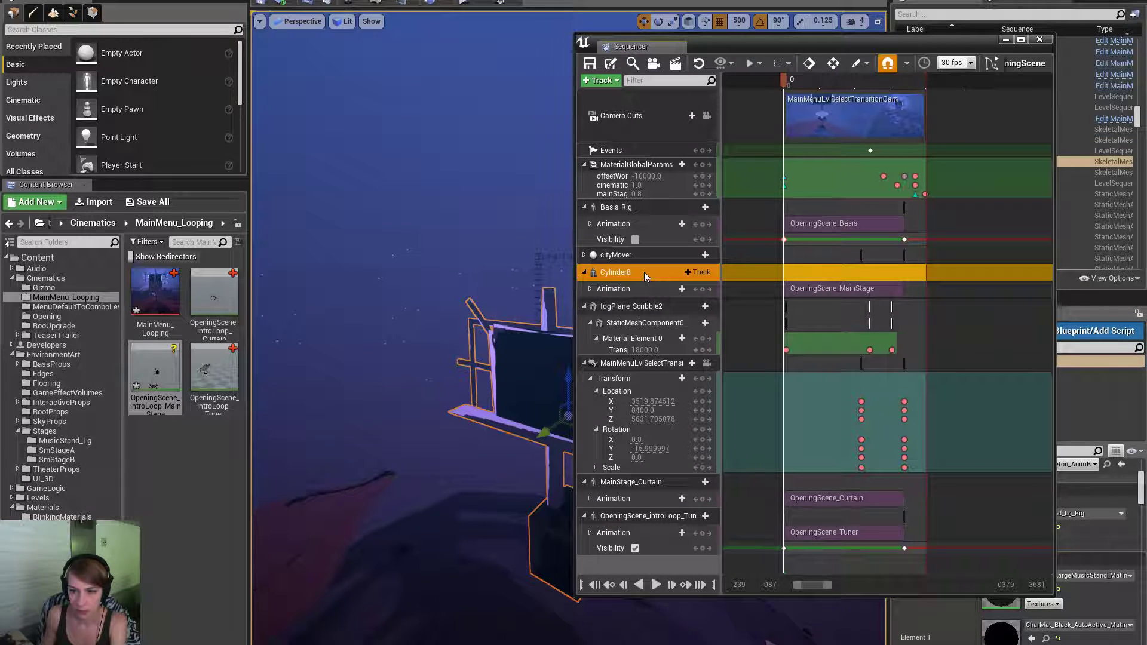
drag(790, 83, 859, 87)
click(628, 292)
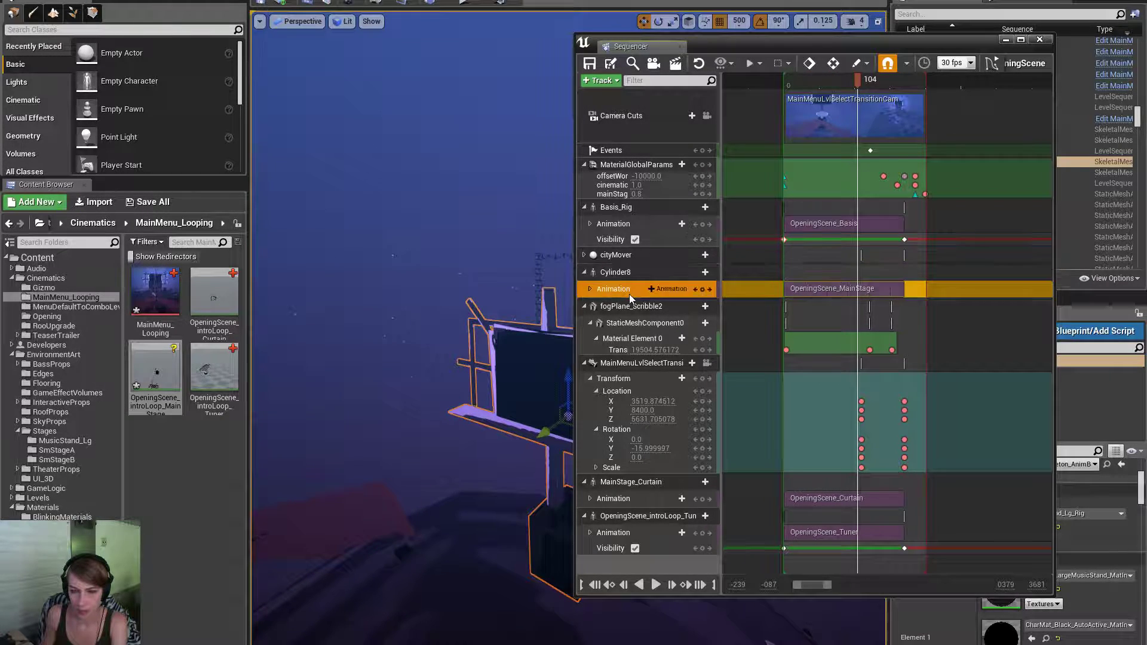
click(590, 289)
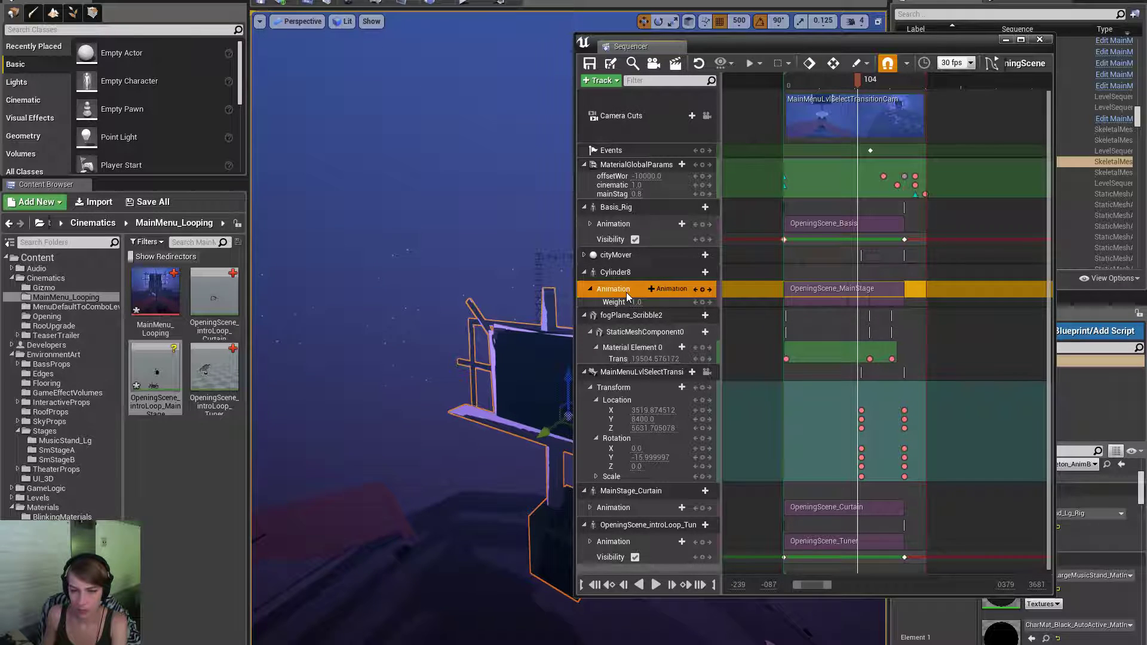
key(Delete)
click(629, 273)
right_click(640, 273)
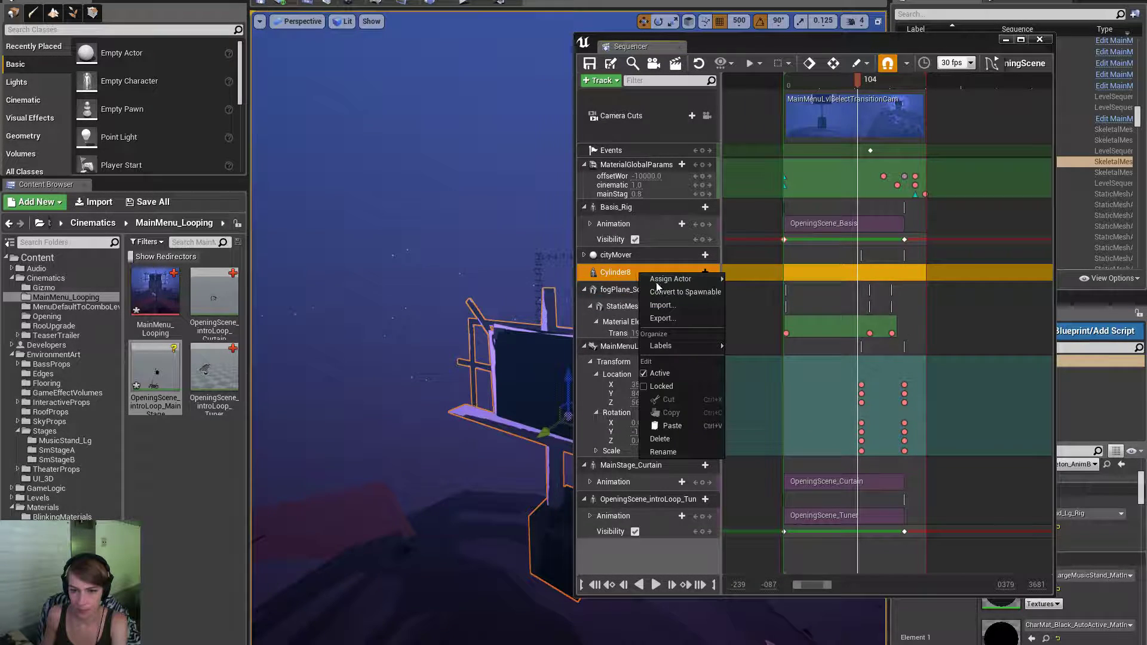
click(662, 439)
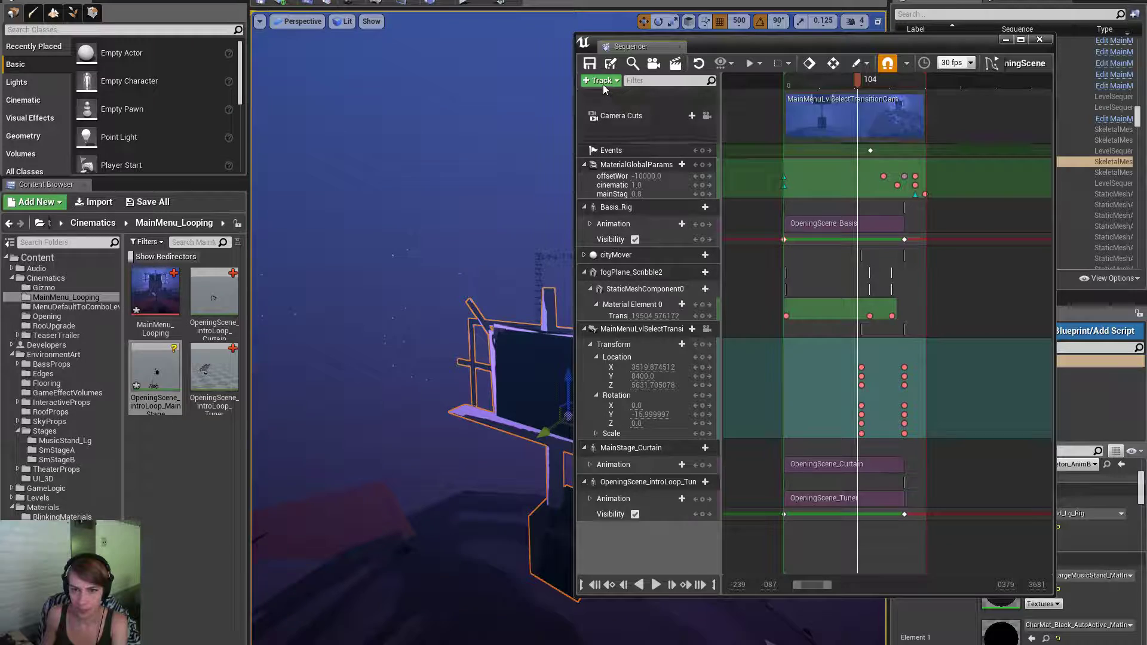
Add the selected MainStage actor to OpeningScene and delete its Transform track.
click(602, 81)
mouse_move(634, 94)
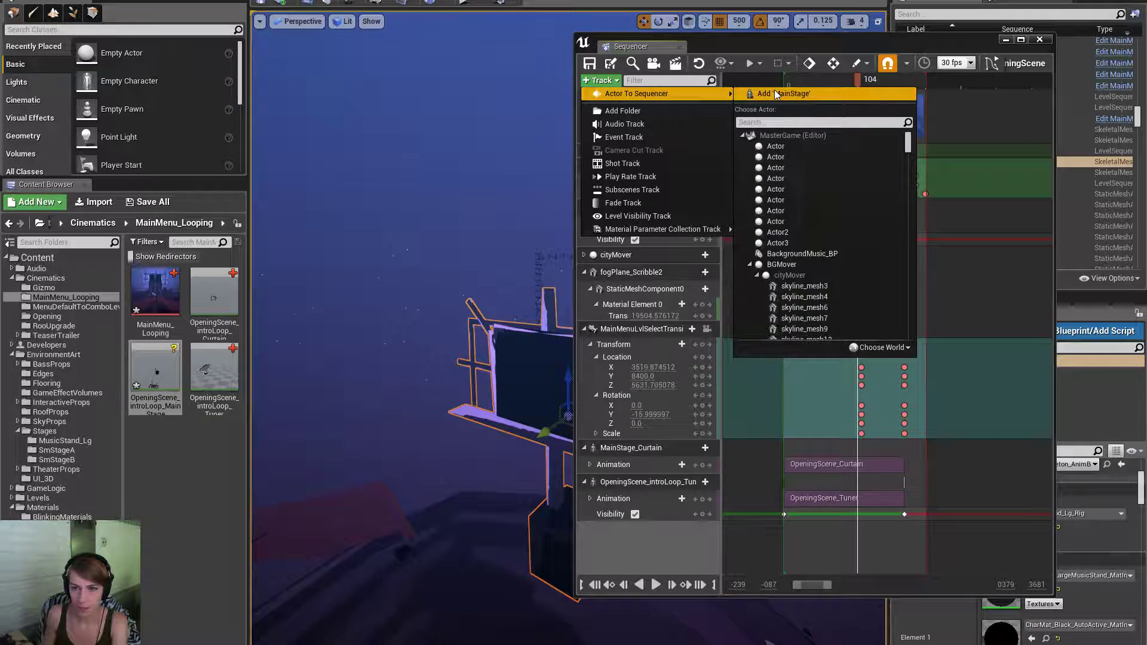
click(774, 96)
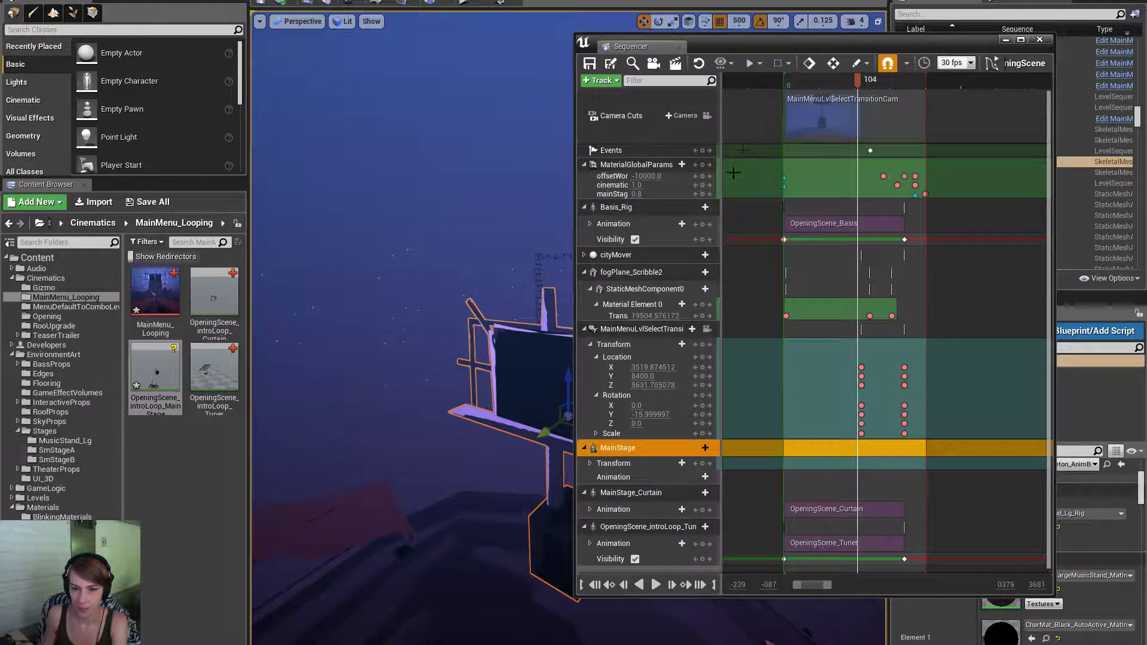
click(604, 465)
key(Delete)
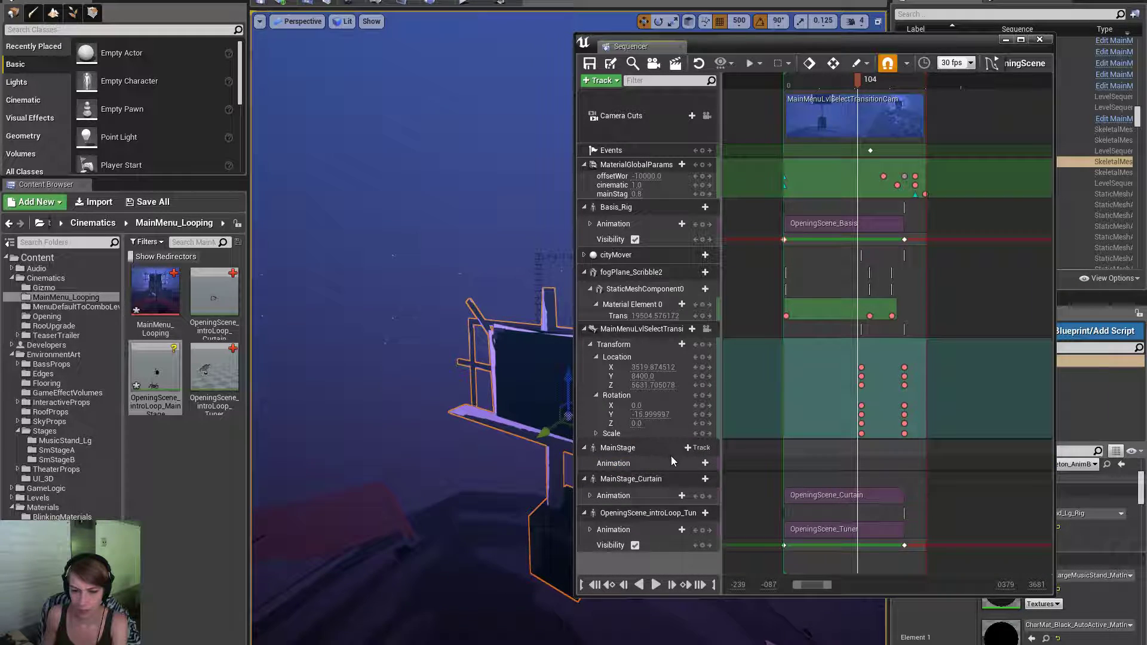
Add a visibility track to MainStage, with visibility off at frame 127 and on at frame 140.
drag(862, 77, 873, 105)
click(653, 448)
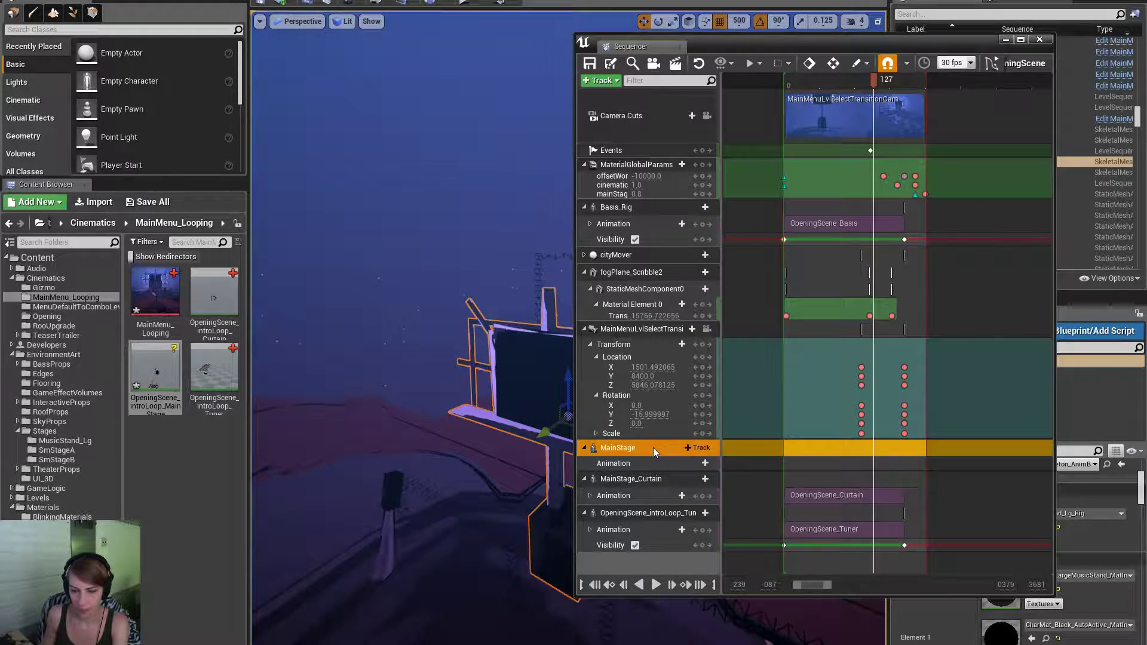
right_click(653, 447)
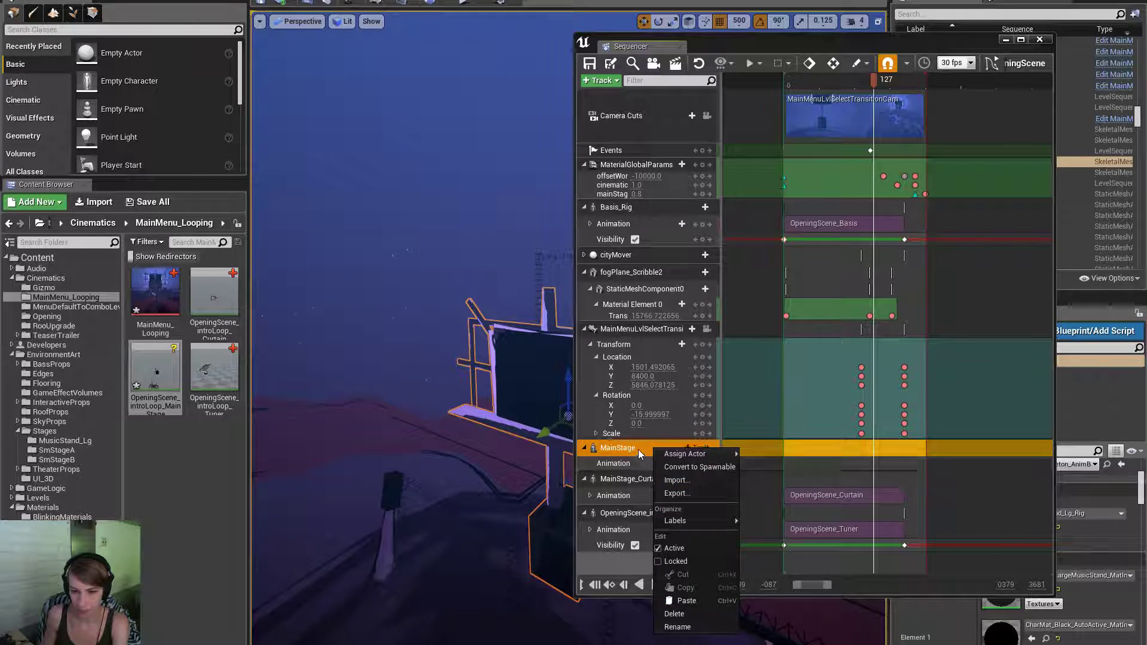
click(638, 449)
click(696, 448)
click(730, 566)
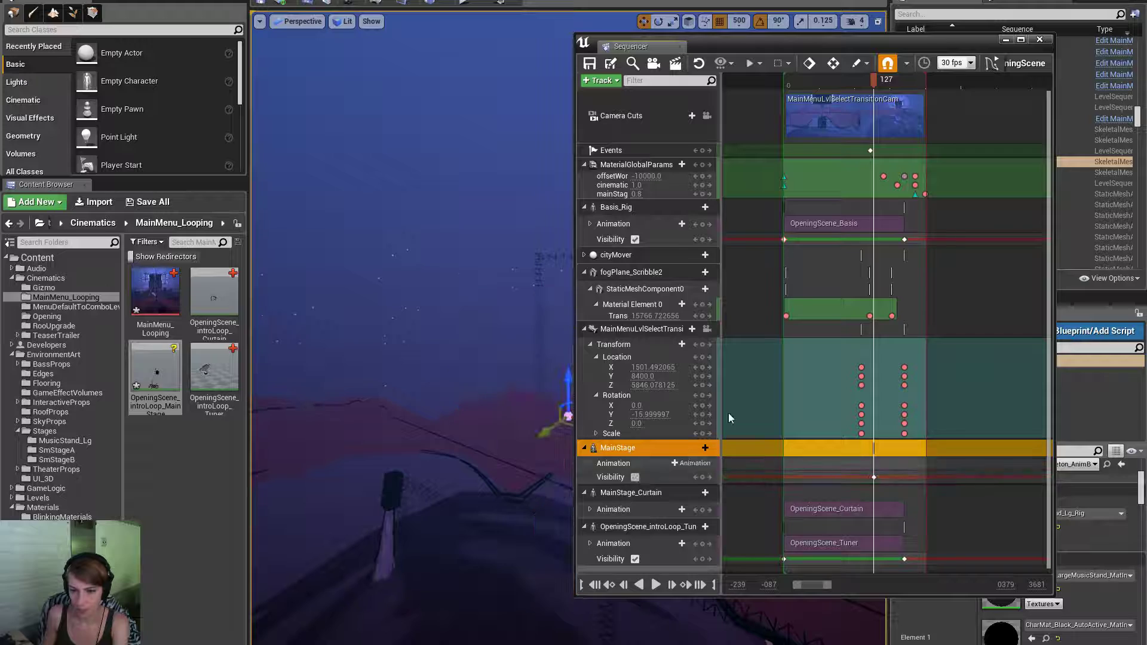
drag(880, 84, 882, 88)
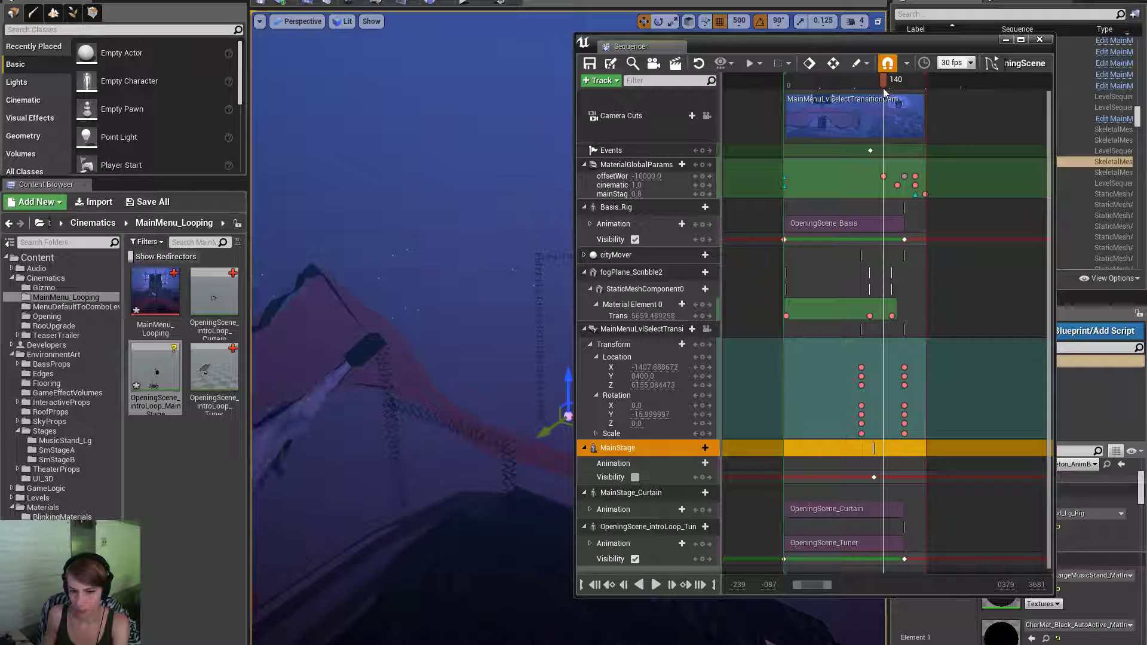
click(634, 477)
Add the OpeningScene_MainStage animation to MainStage at frame 140, and move the Sequencer window off the viewport after scrubbing.
click(683, 463)
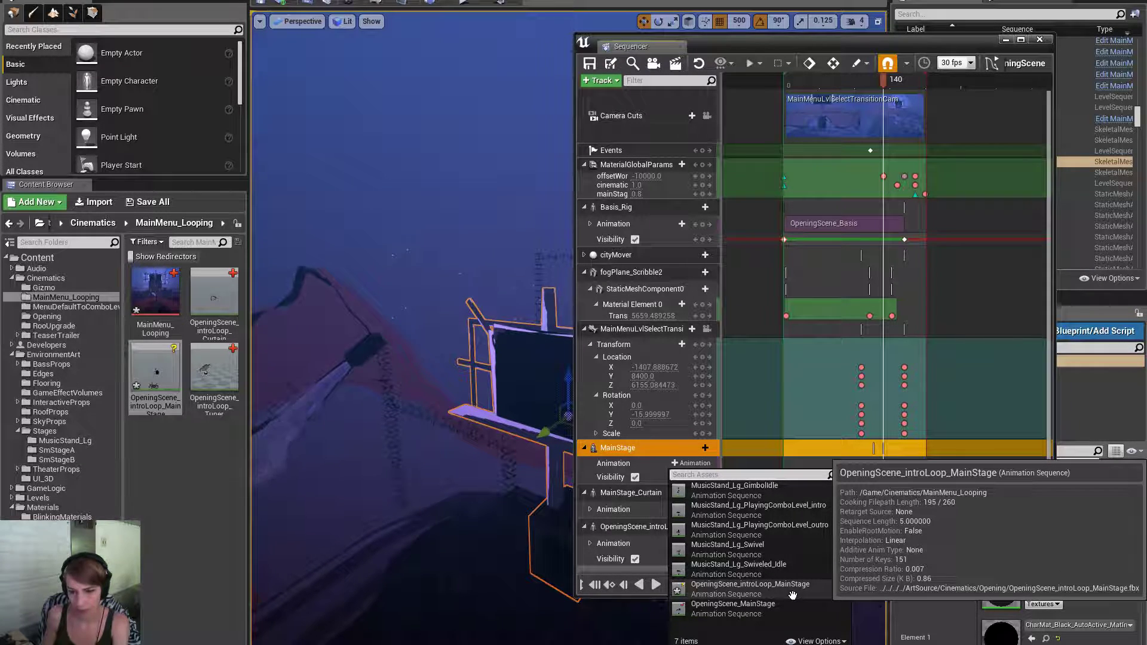
click(750, 585)
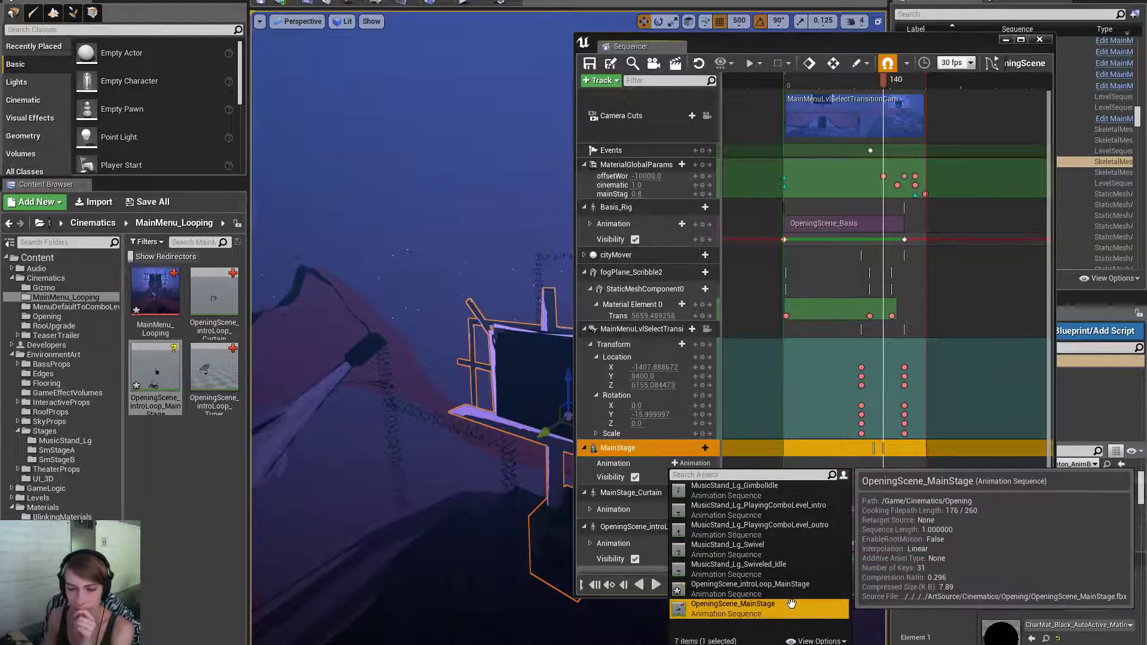
drag(885, 79, 927, 84)
drag(863, 48, 1146, 37)
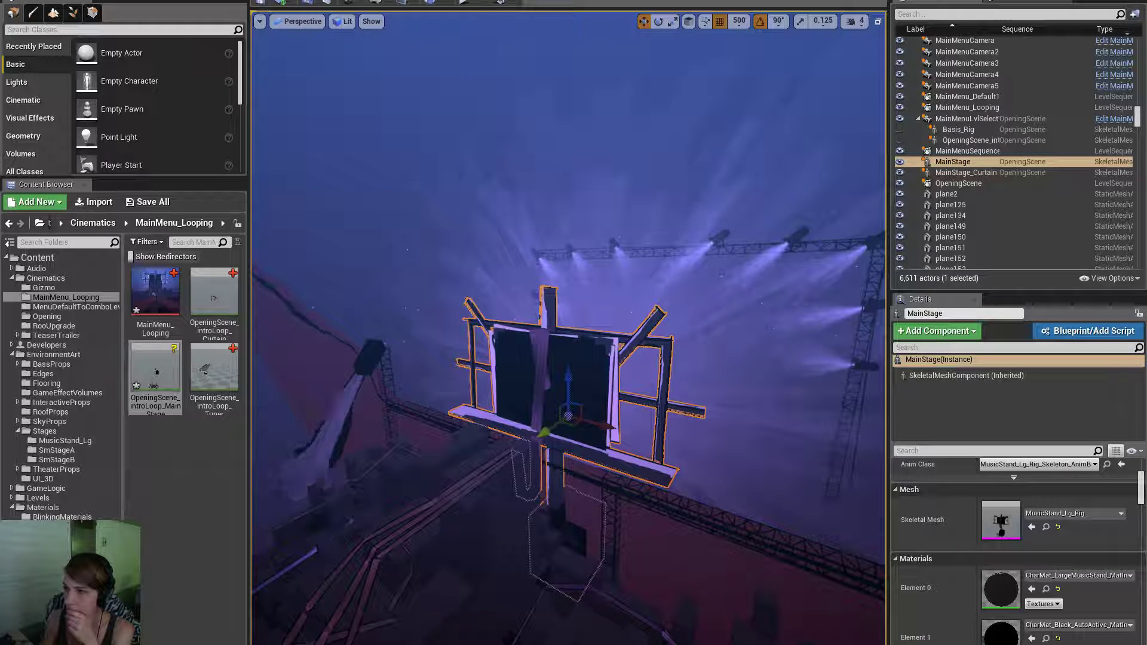
Play back the sequence and locate MainStage's Anim Class asset, MusicStand_Lg_Rig_Skeleton_AnimBP, among the project assets.
click(155, 375)
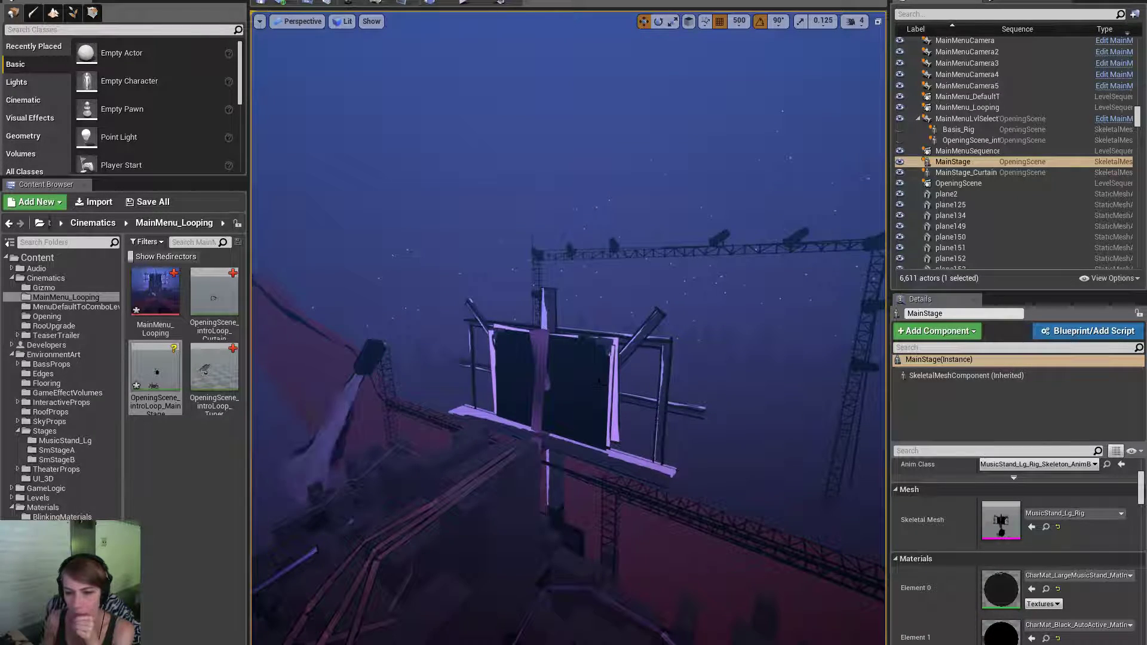
key(space)
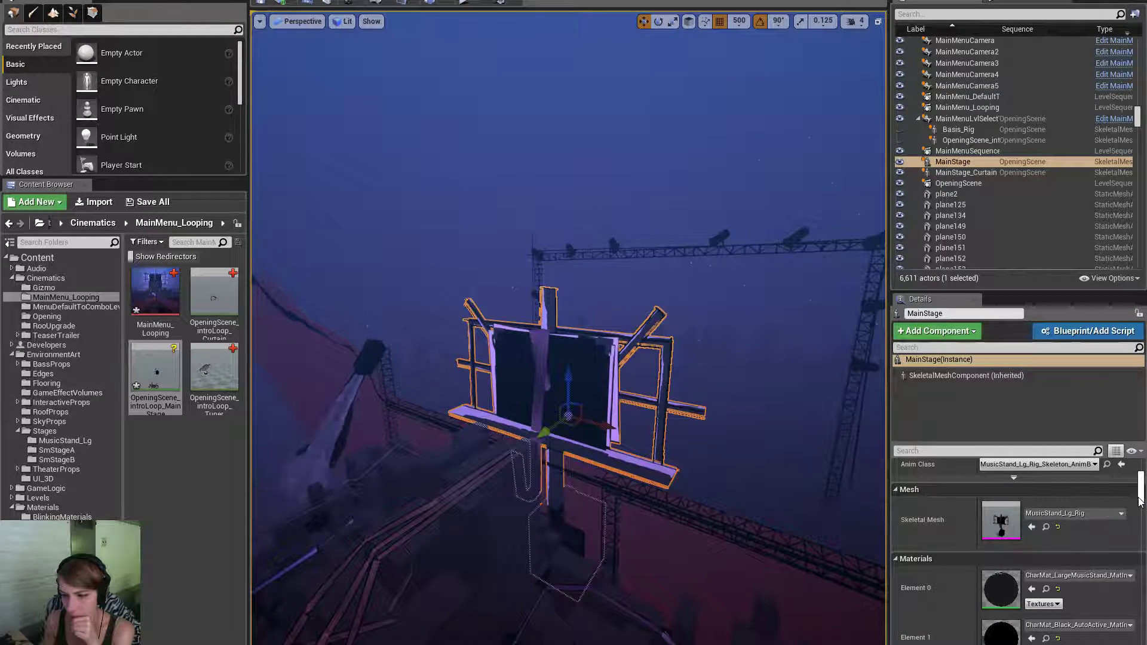
scroll(1139, 500, up, 3)
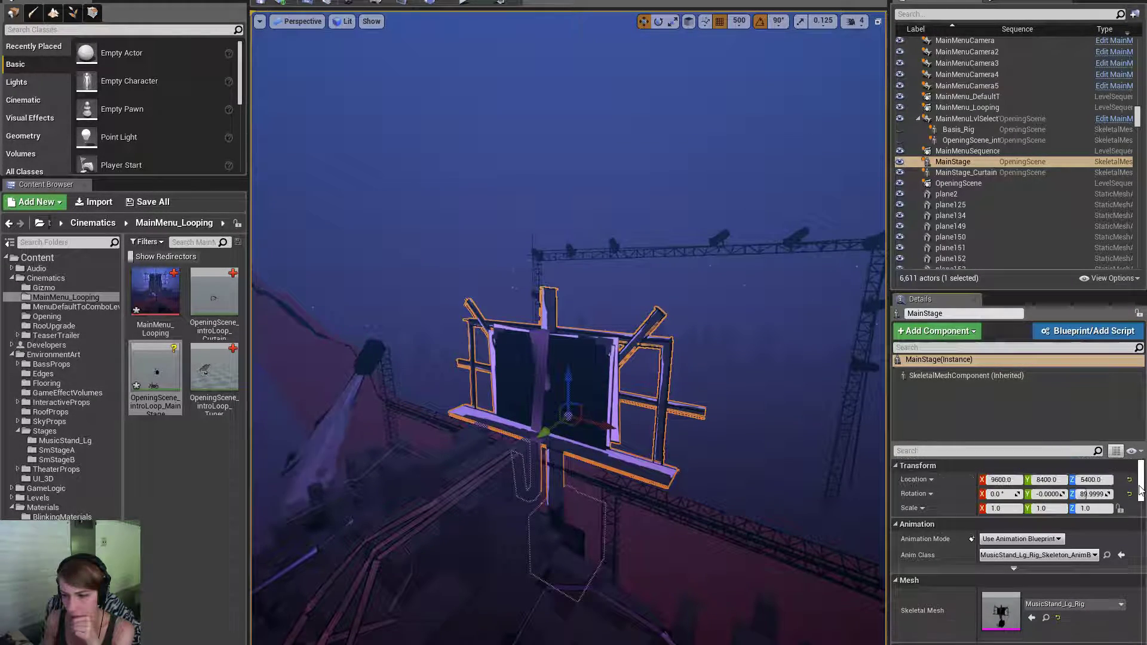
click(1091, 556)
click(1091, 555)
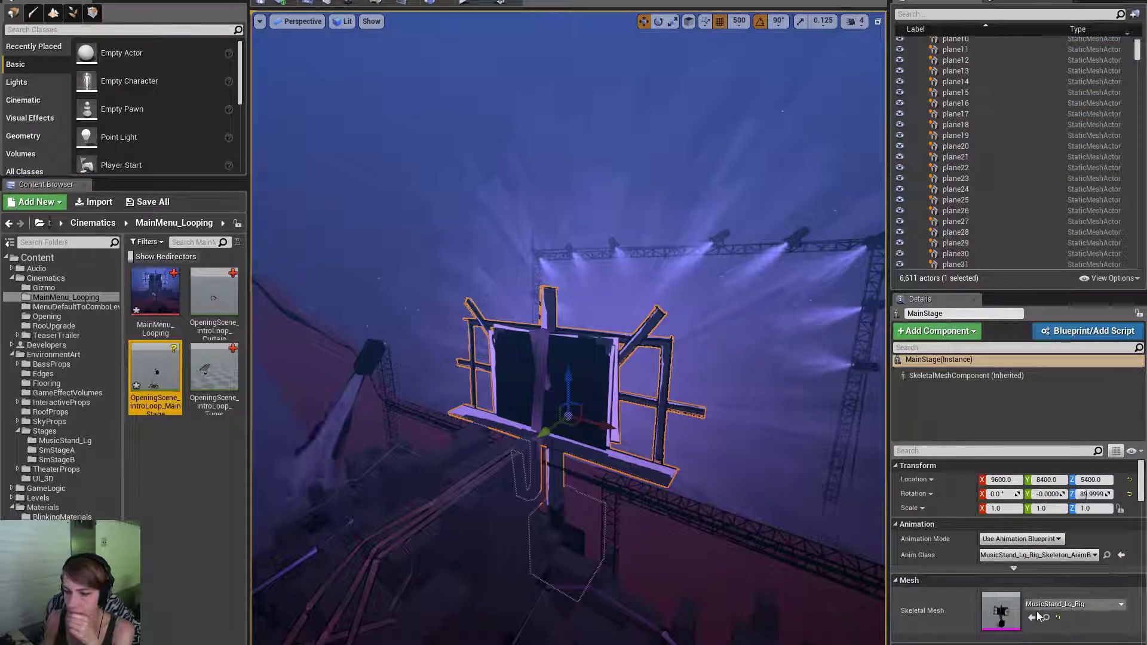
click(1112, 557)
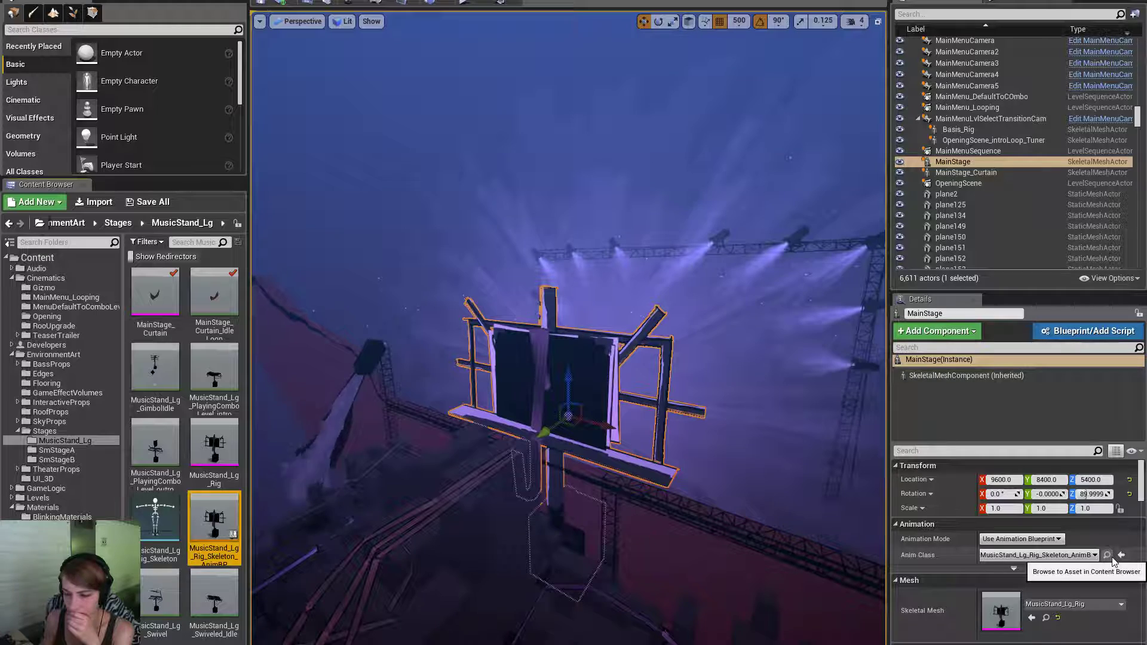
Reopen the OpeningScene sequence to check how MainStage animates in the viewport.
click(401, 1)
click(471, 122)
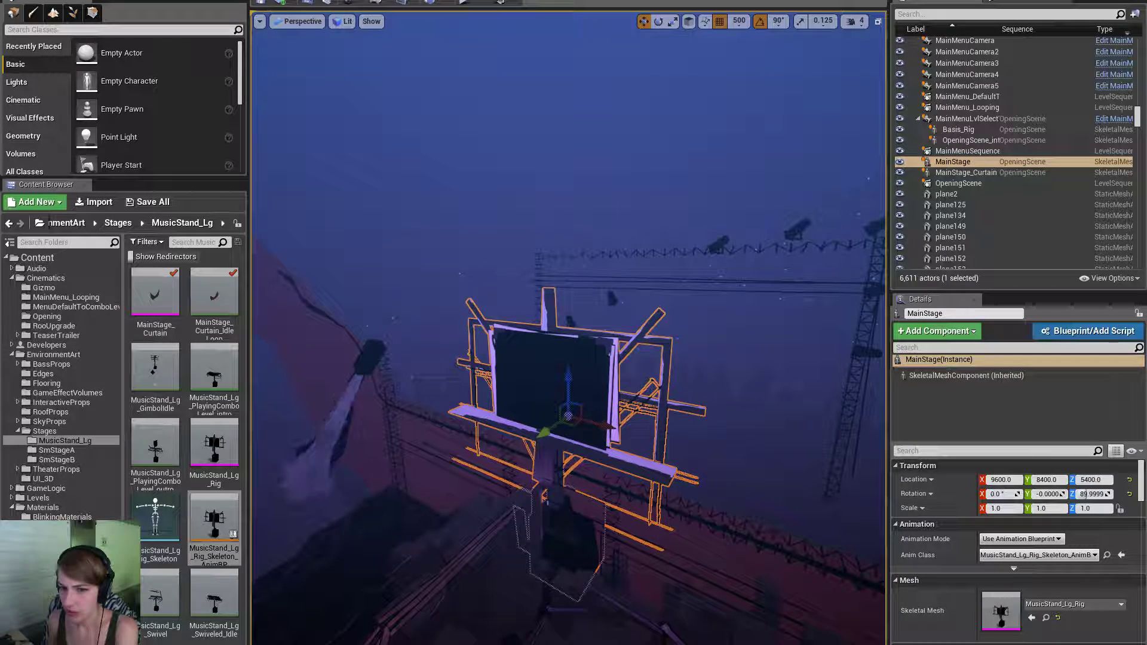
key(Escape)
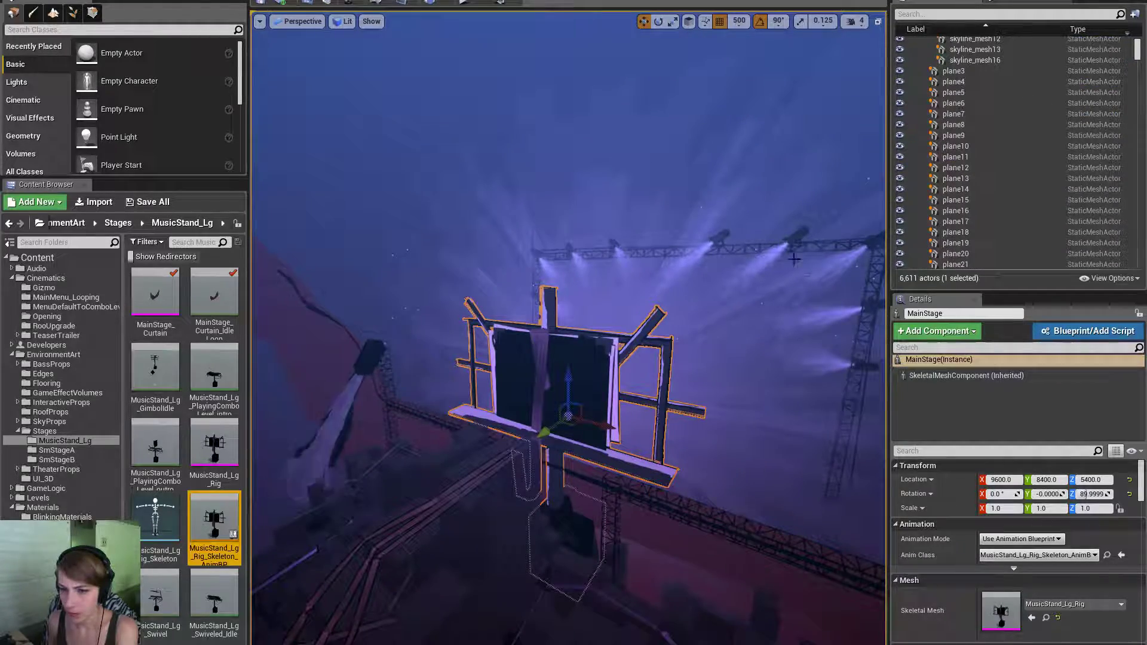
Select the stageRigging_Rt_fwd14 pillar beside the stage lights and locate its Outline_ZigZag_B_MatInst material among the project assets.
click(820, 241)
right_drag(732, 335, 798, 293)
key(w)
right_drag(614, 341, 614, 341)
click(606, 332)
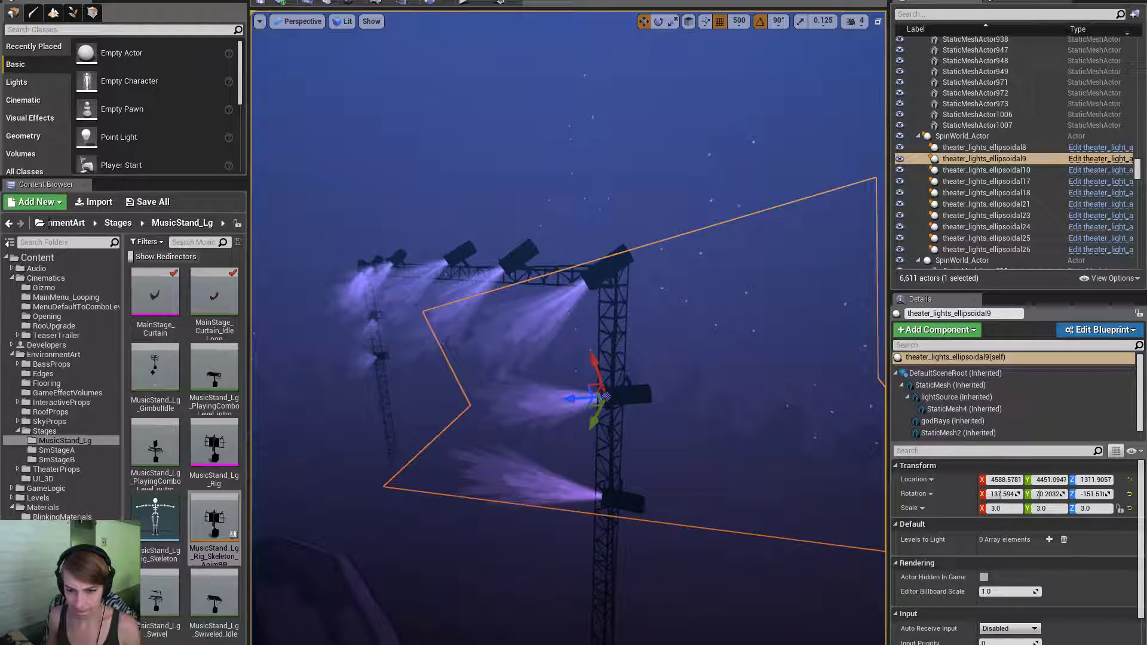
right_drag(705, 304, 704, 304)
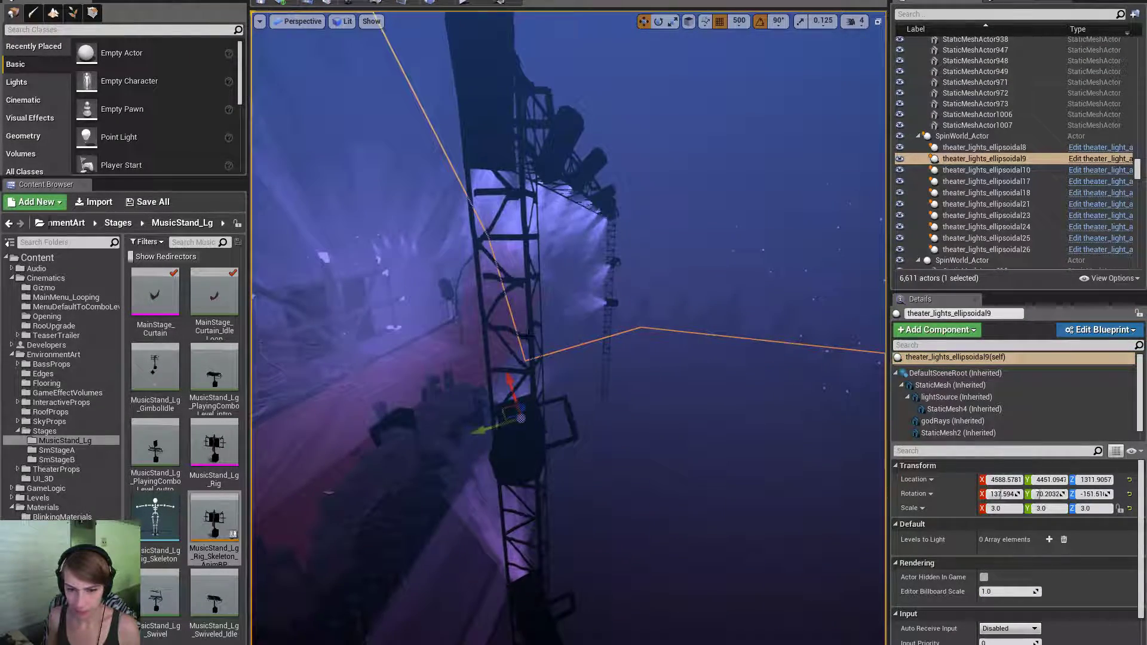
click(534, 335)
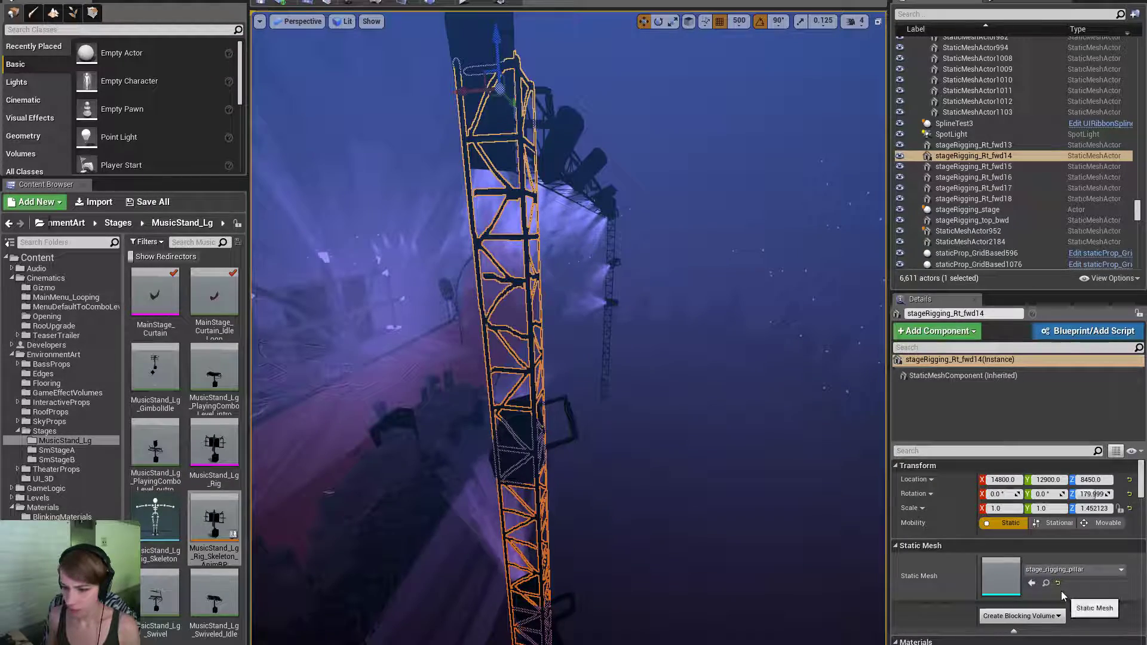
scroll(1063, 598, down, 5)
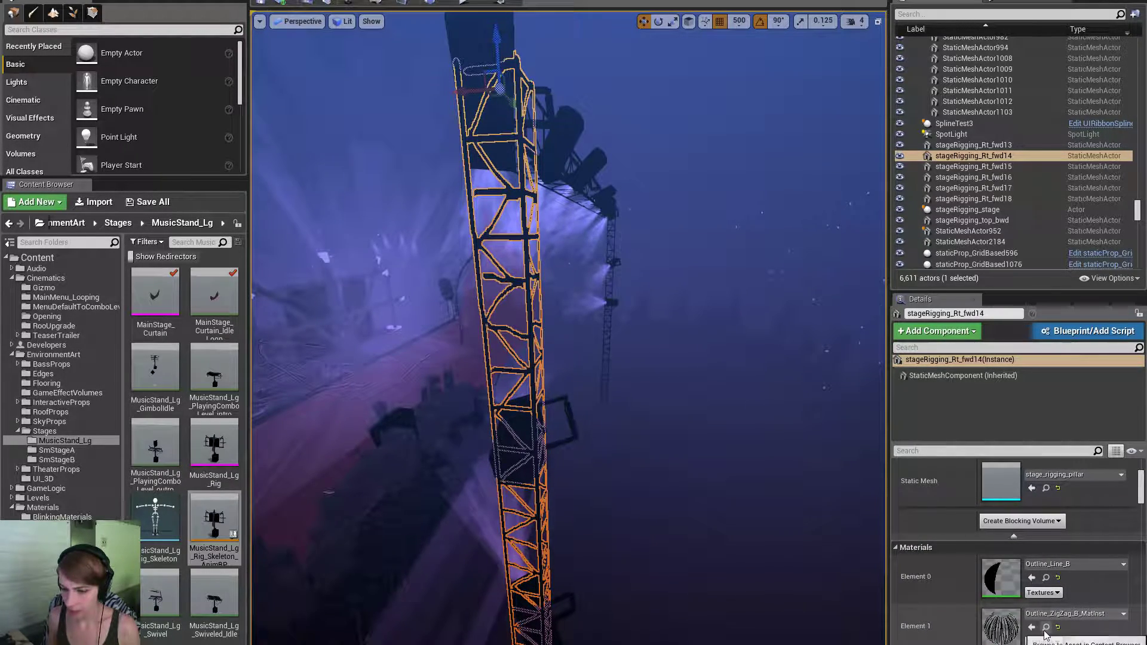
click(1045, 628)
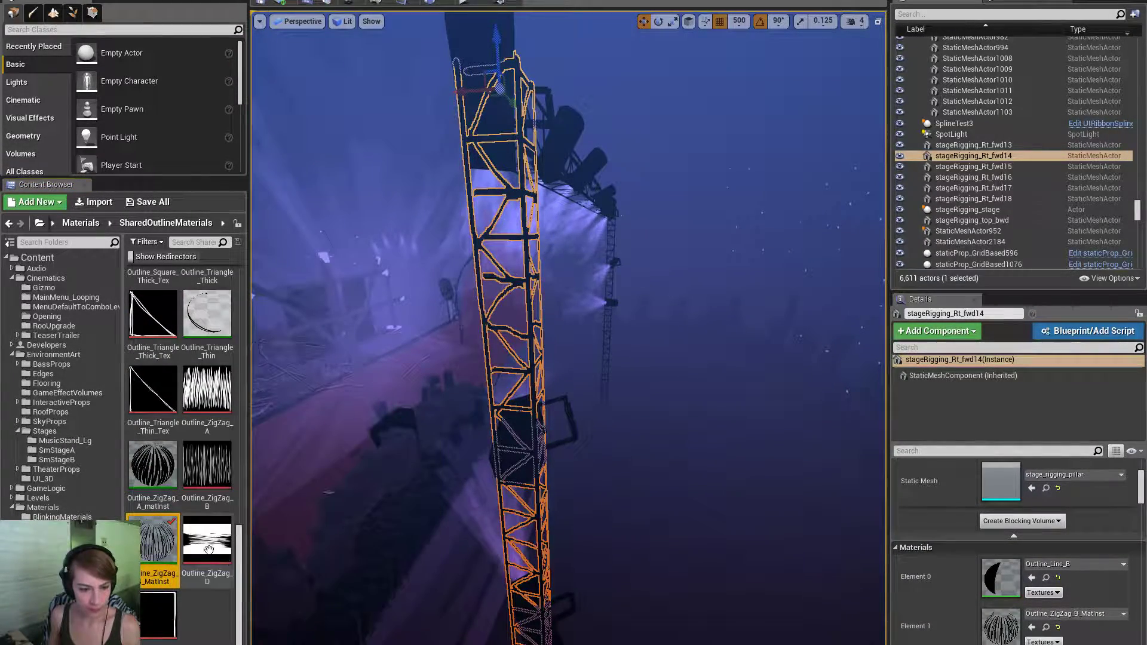
Duplicate the Outline_ZigZag_B_MatInst material instance and name the copy Outline_ZigZag_B_OpeningCineZEnabledMatInst.
right_click(160, 559)
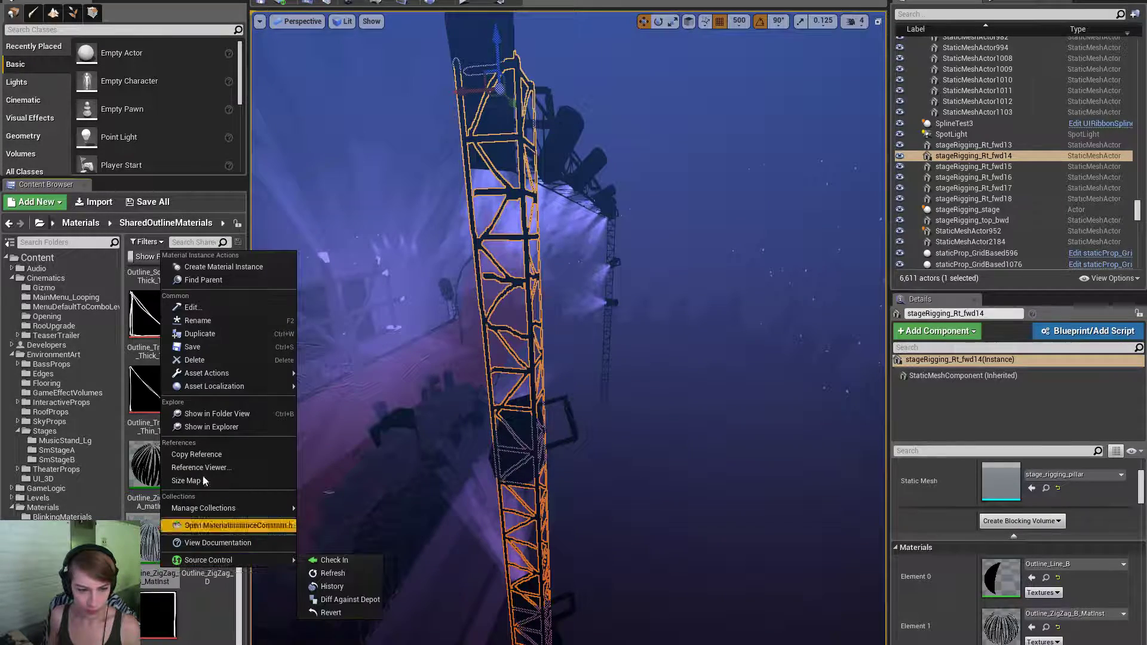
click(220, 347)
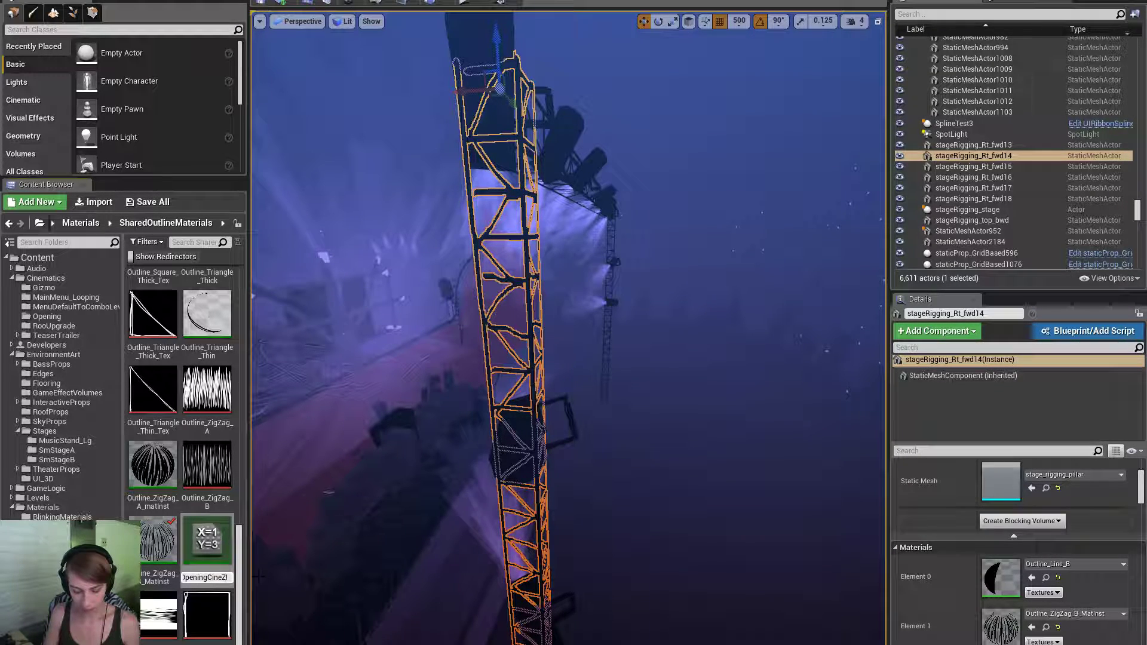
text(dMat)
key(Return)
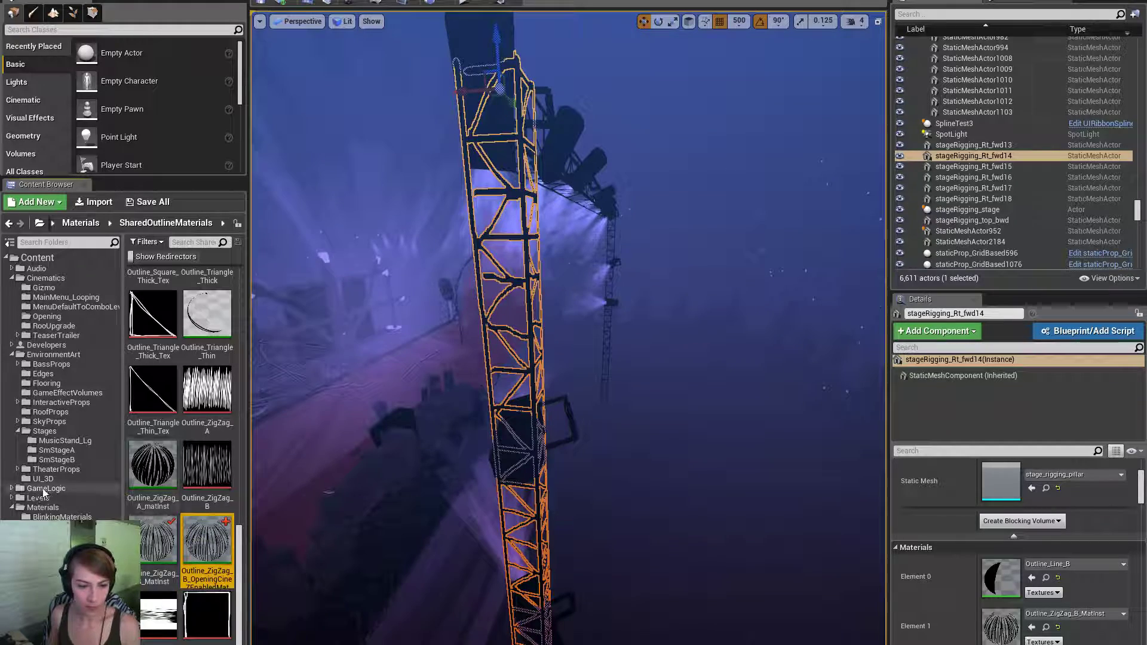
Reset the copied material instance's effected-by-global-world-offset parameter to its default, then save and close the material.
double_click(203, 540)
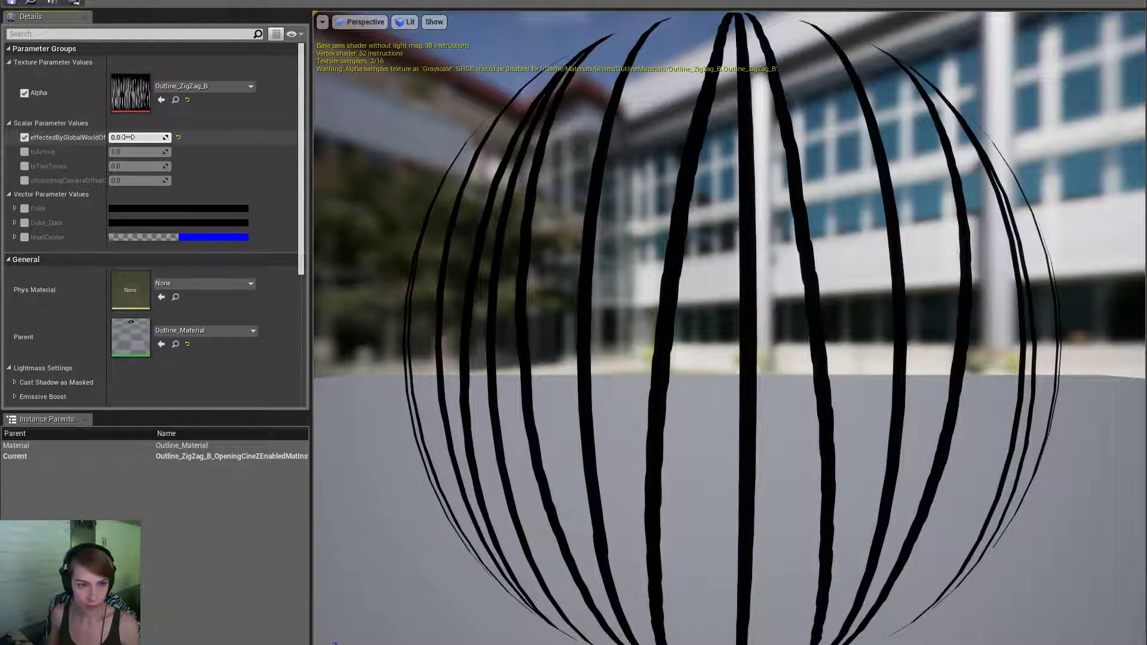
click(178, 137)
click(11, 3)
click(137, 0)
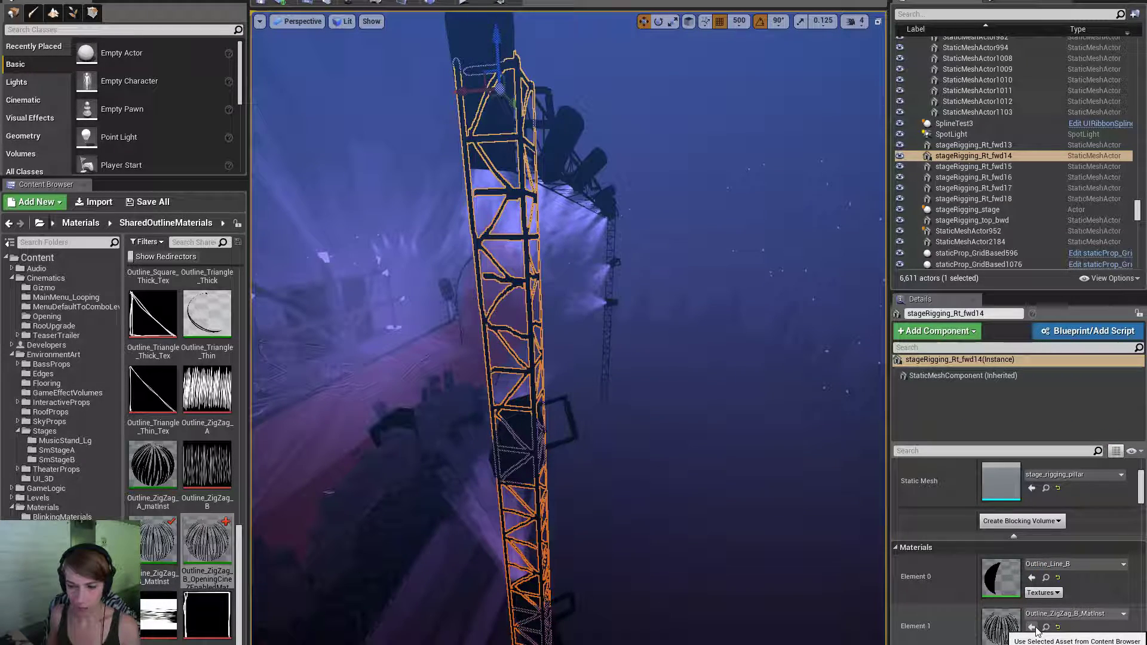
Assign the OpeningCineZEnabled outline material to Element 1 of the rigging pillars stageRigging_Rt_fwd14, fwd17 and fwd18.
right_drag(570, 313, 546, 357)
click(604, 314)
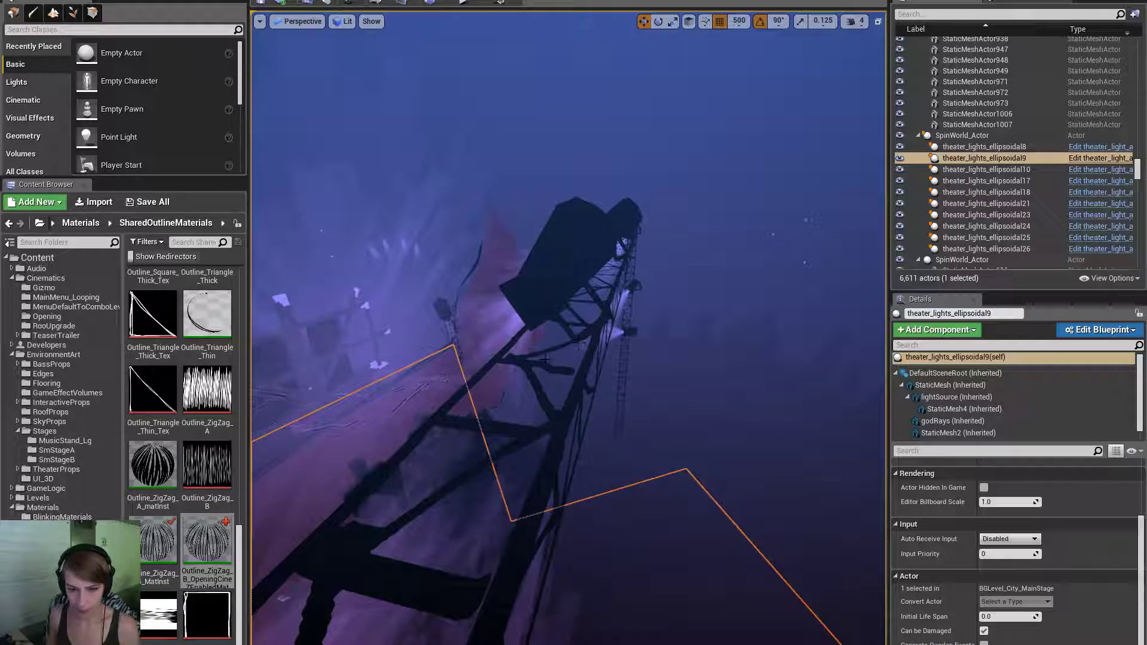
click(573, 414)
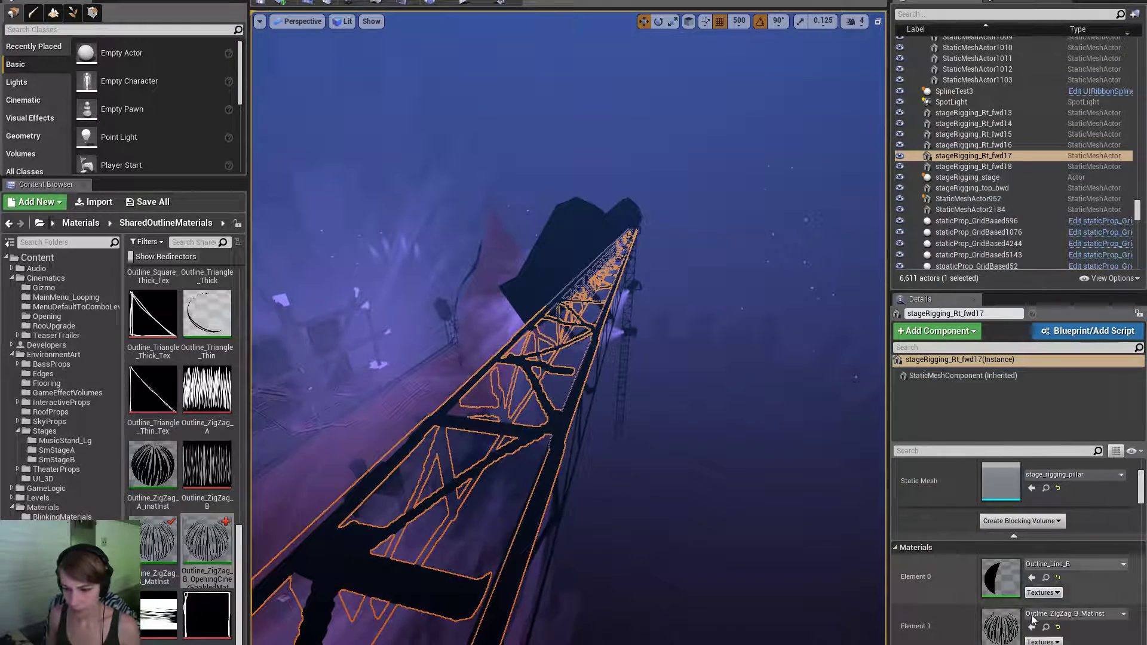
click(577, 447)
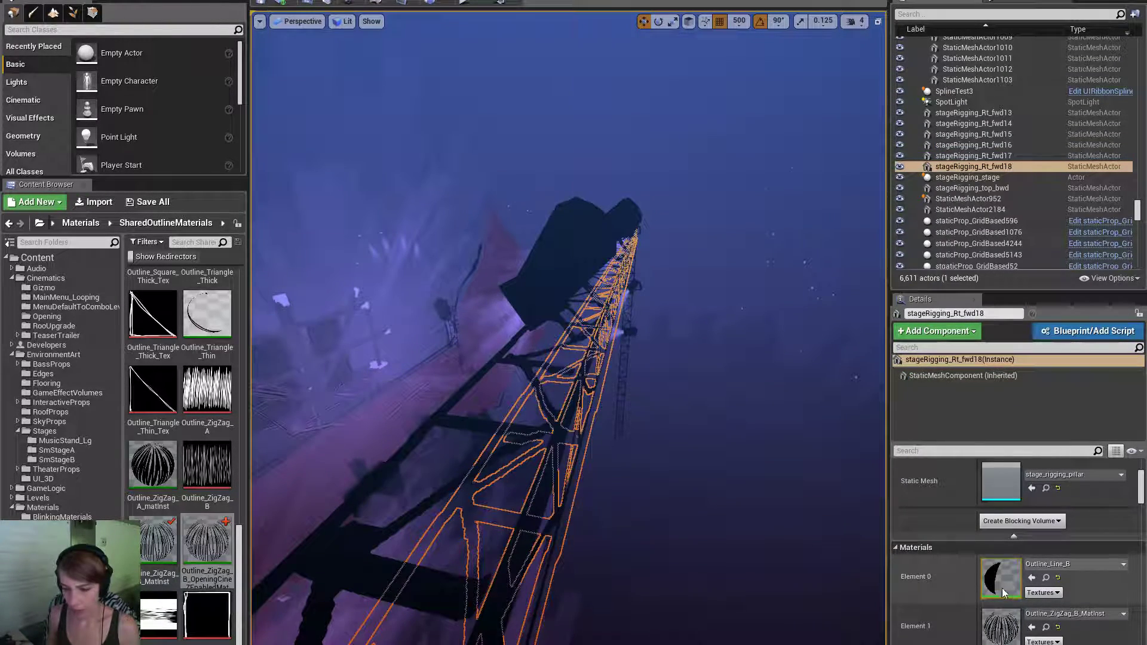
Find the stageRigging_Rt_fwd16 pillar among the rigging and assign the OpeningCineZEnabled outline material to its Element 1.
right_drag(668, 483, 563, 407)
click(543, 440)
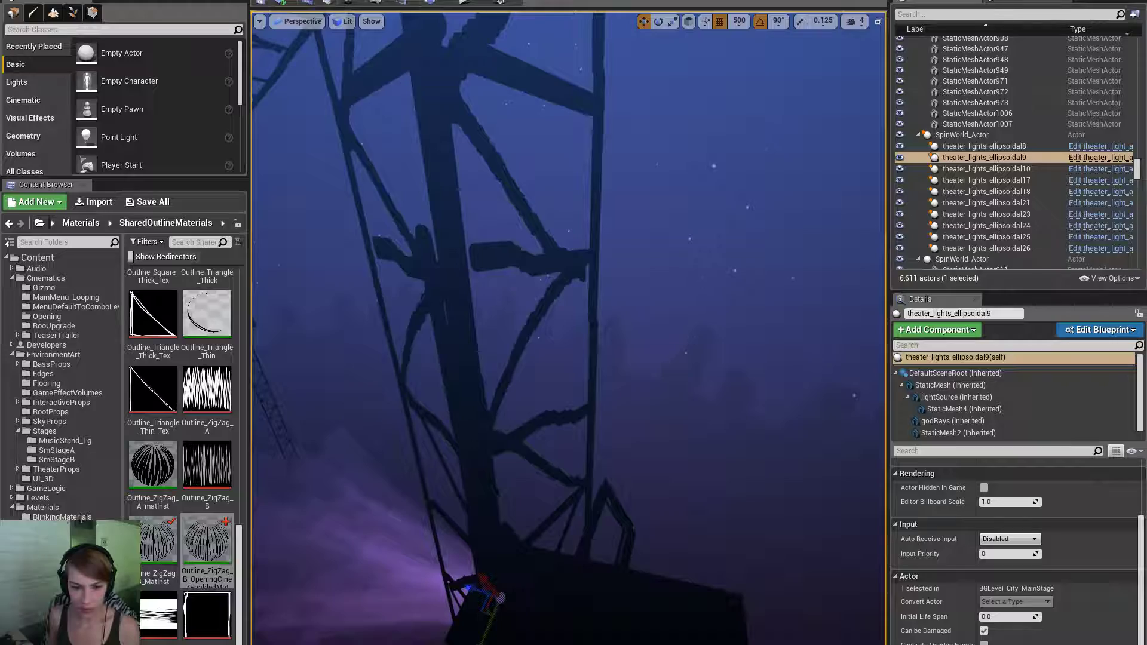
click(482, 426)
click(403, 397)
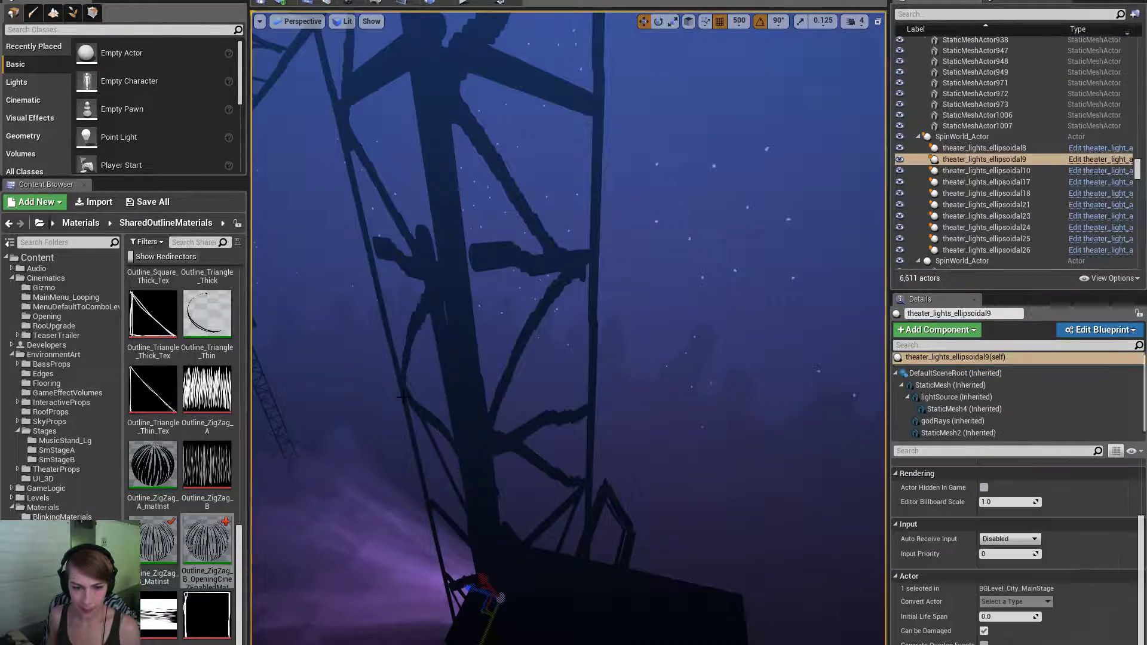
right_drag(404, 396, 354, 394)
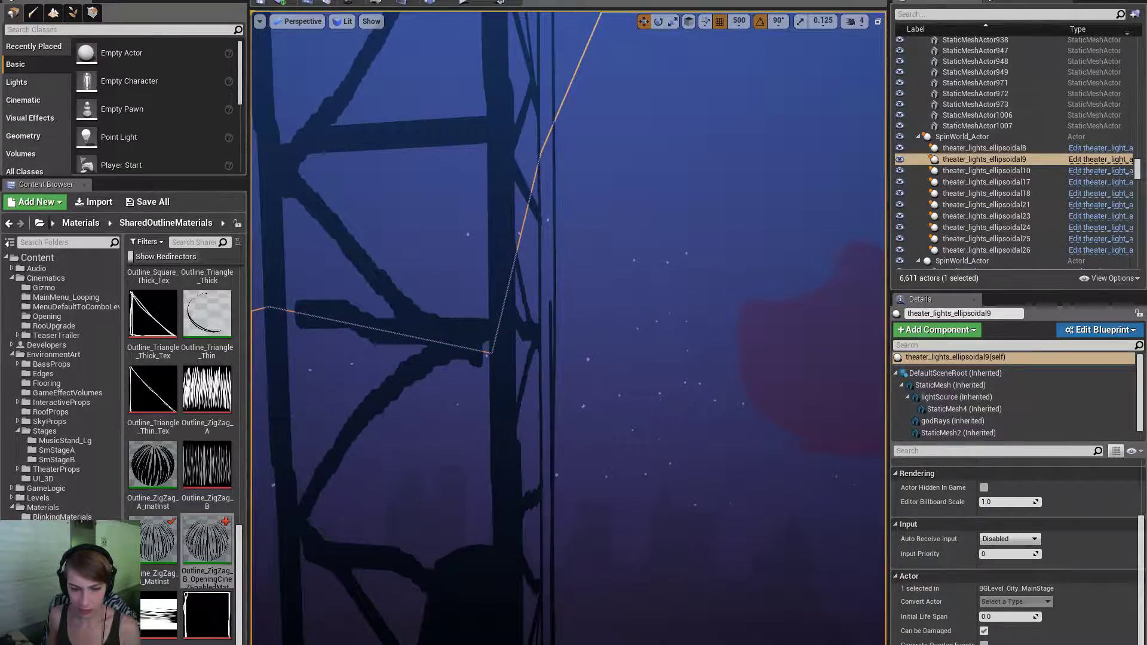
click(353, 394)
right_drag(690, 489, 648, 499)
click(767, 370)
right_drag(766, 370, 794, 365)
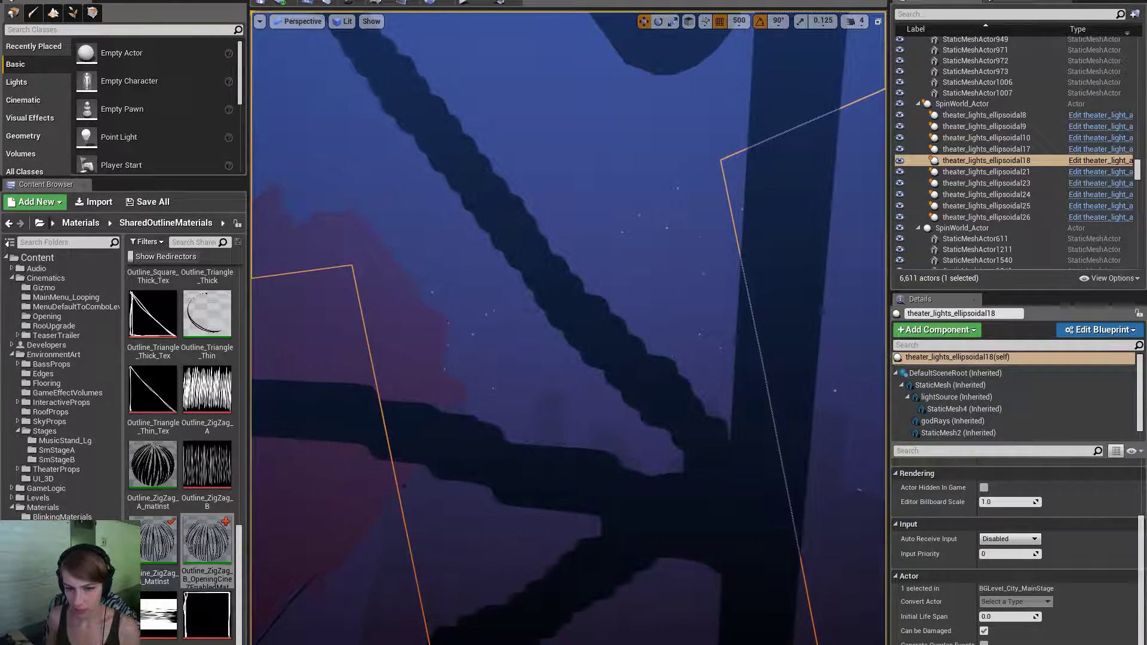
click(732, 447)
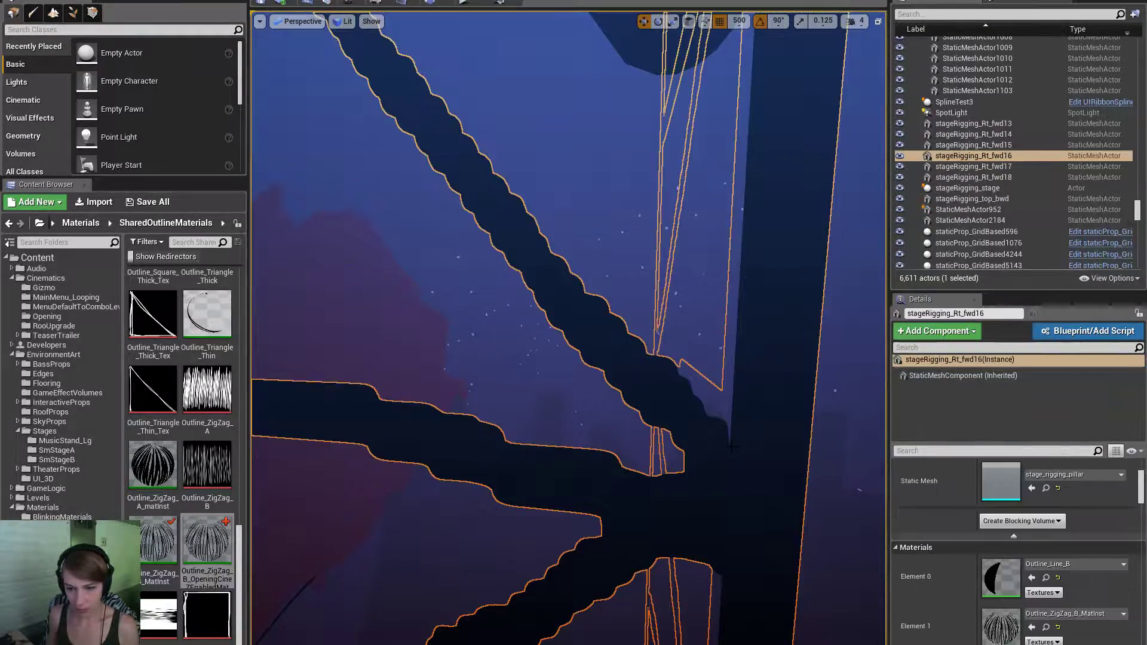
Assign the OpeningCineZEnabled outline material to Element 1 of the neighbouring stageRigging_Rt_fwd15 pillar.
right_drag(818, 502, 736, 491)
key(s)
key(d)
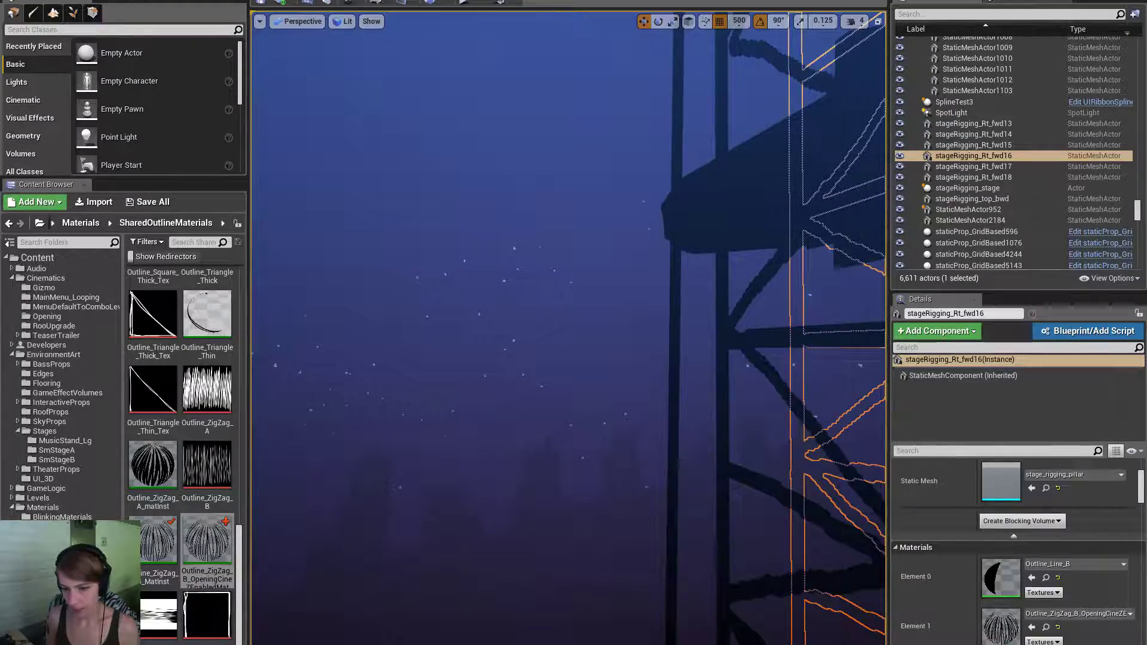
click(723, 478)
key(s)
right_drag(618, 480, 746, 508)
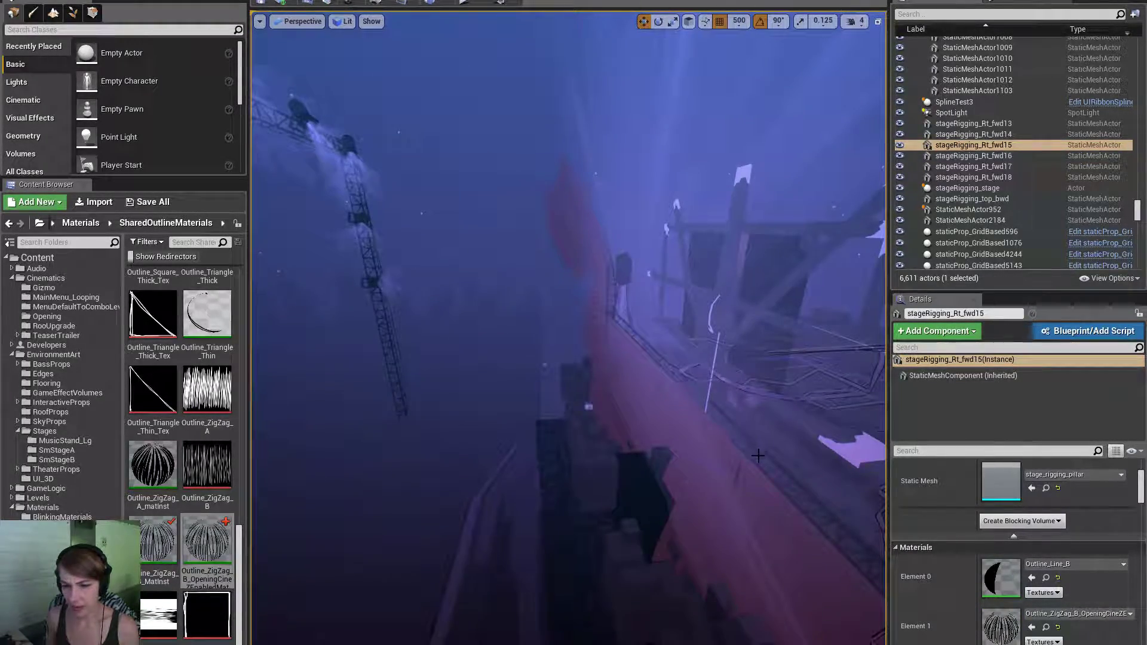
Examine the main stage, curtain and light rigging from several angles to check how the rigging outlines look.
click(758, 457)
click(705, 466)
key(s)
right_drag(705, 466, 815, 463)
key(a)
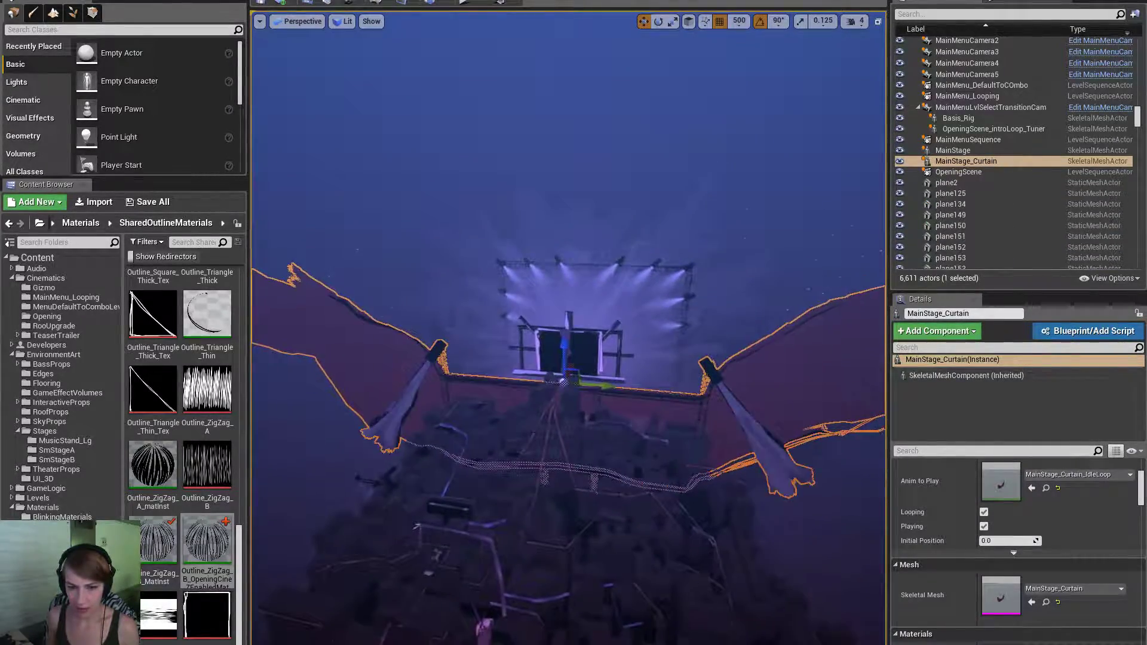
key(w)
right_drag(776, 180, 776, 184)
key(d)
key(w)
right_drag(699, 609, 627, 600)
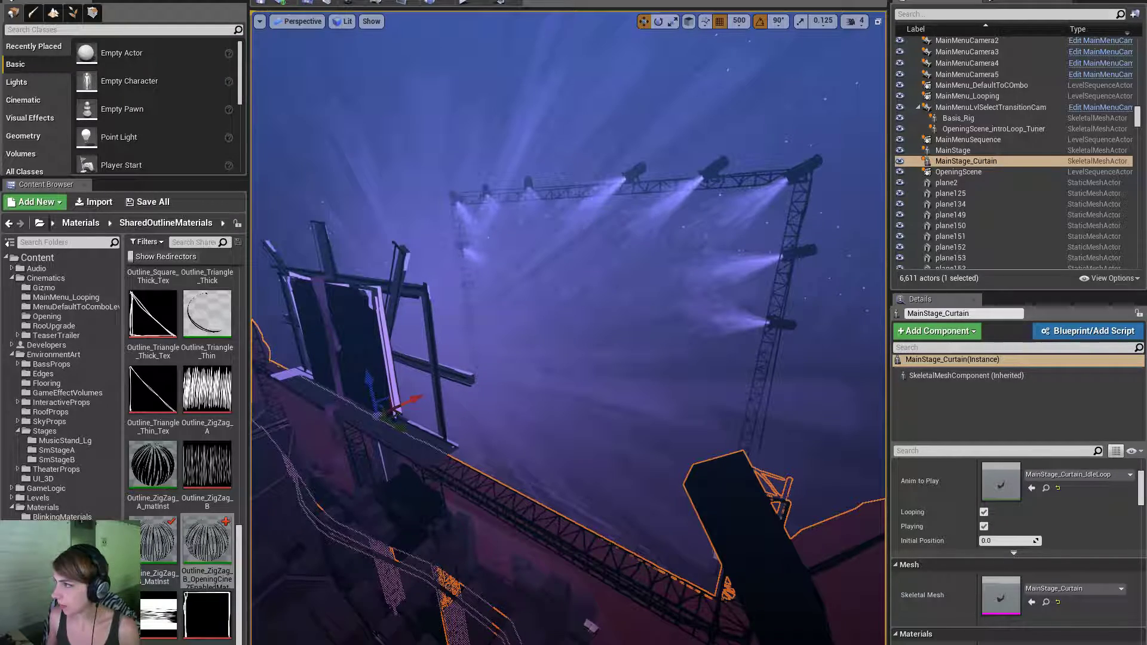
key(f)
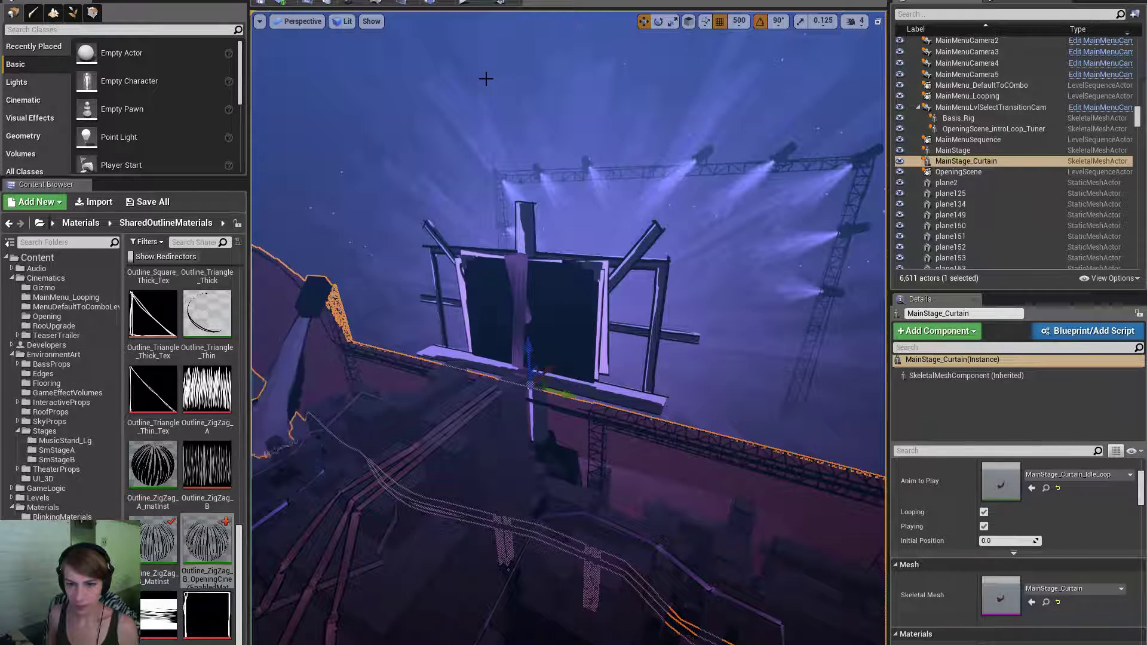
Select MainStage, then play the level and watch the opening sequence through to the level-select view.
click(580, 352)
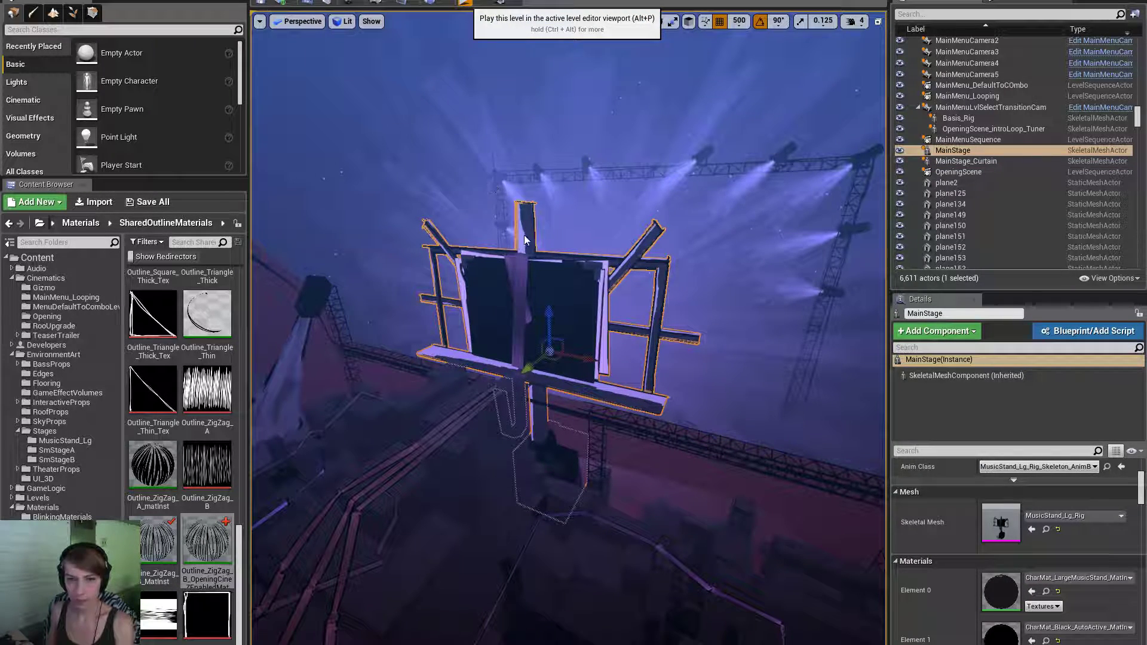
key(alt+p)
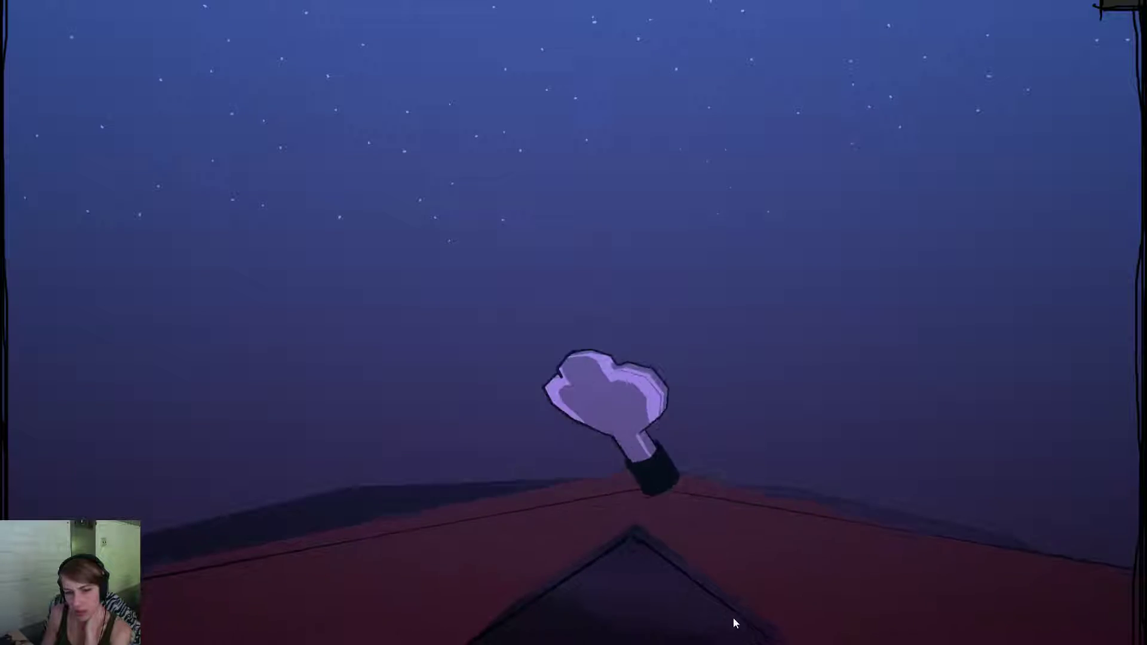
click(548, 335)
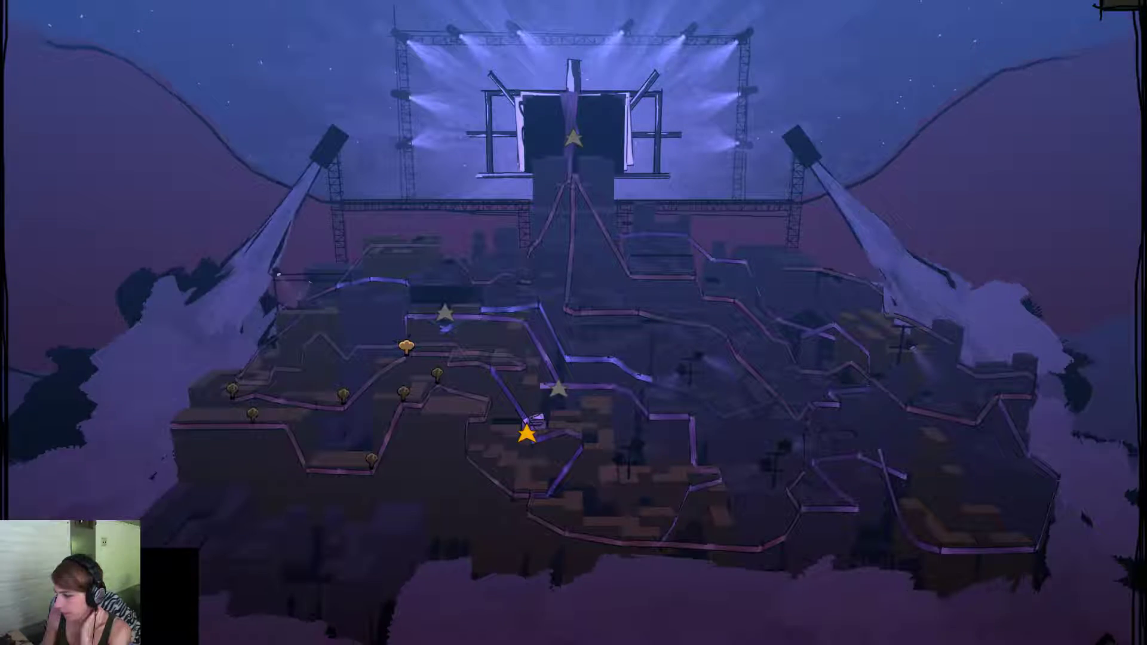
Open File Explorer to compare the level-select view with a recorded video of the stage intro, then return to the editor.
key(super+e)
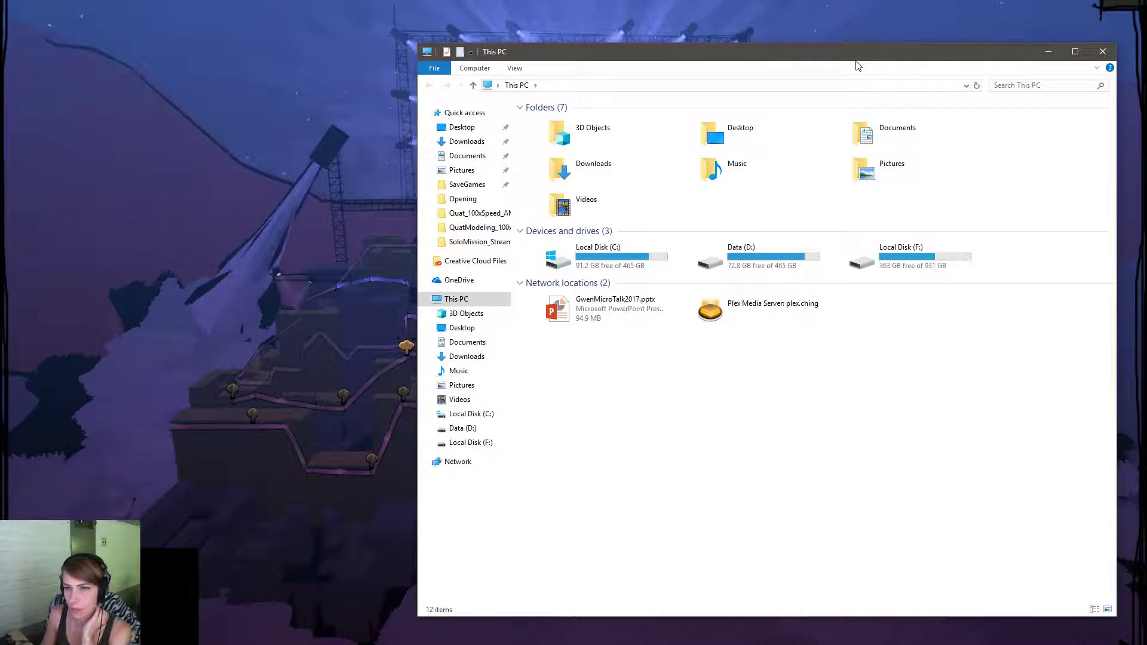
drag(856, 59, 1146, 58)
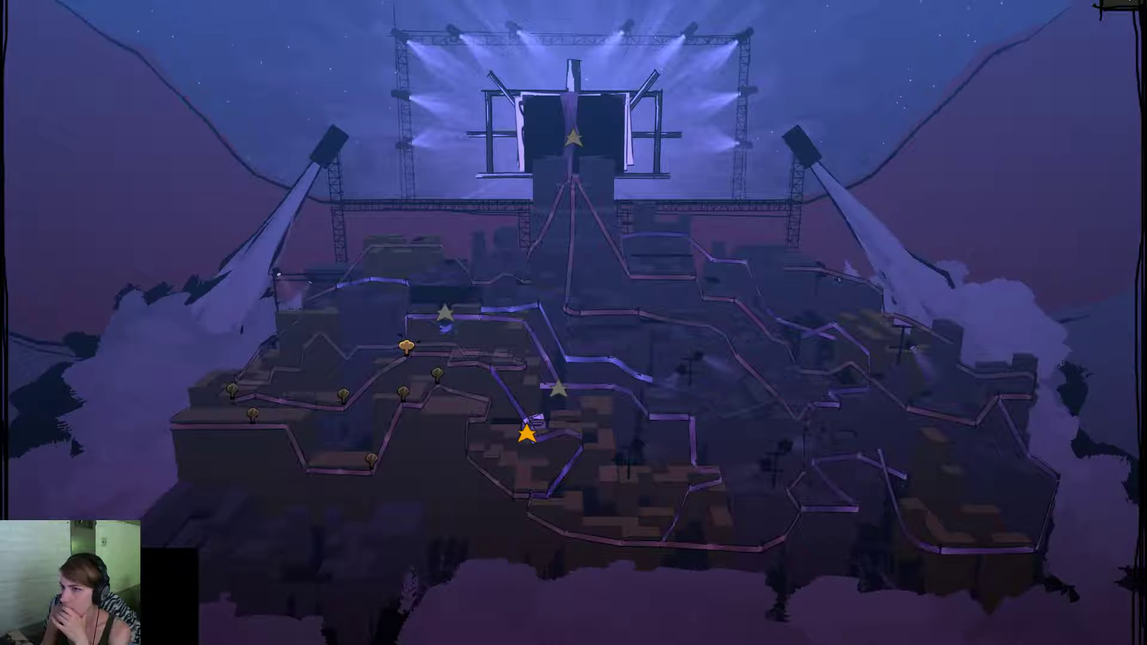
click(1125, 3)
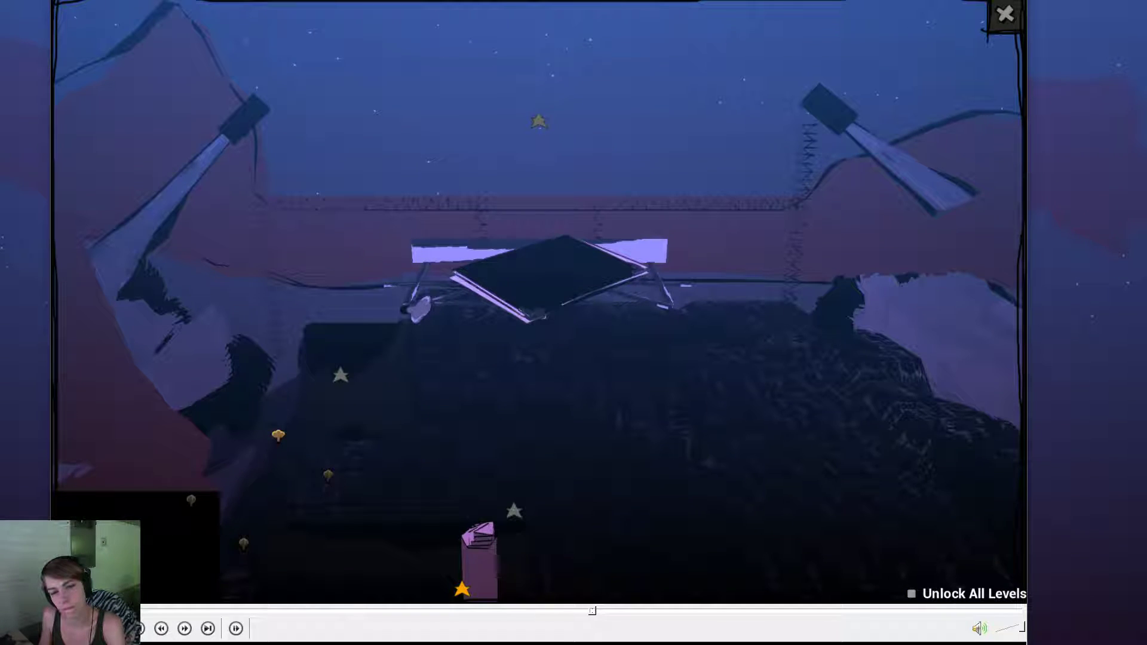
key(alt+Tab)
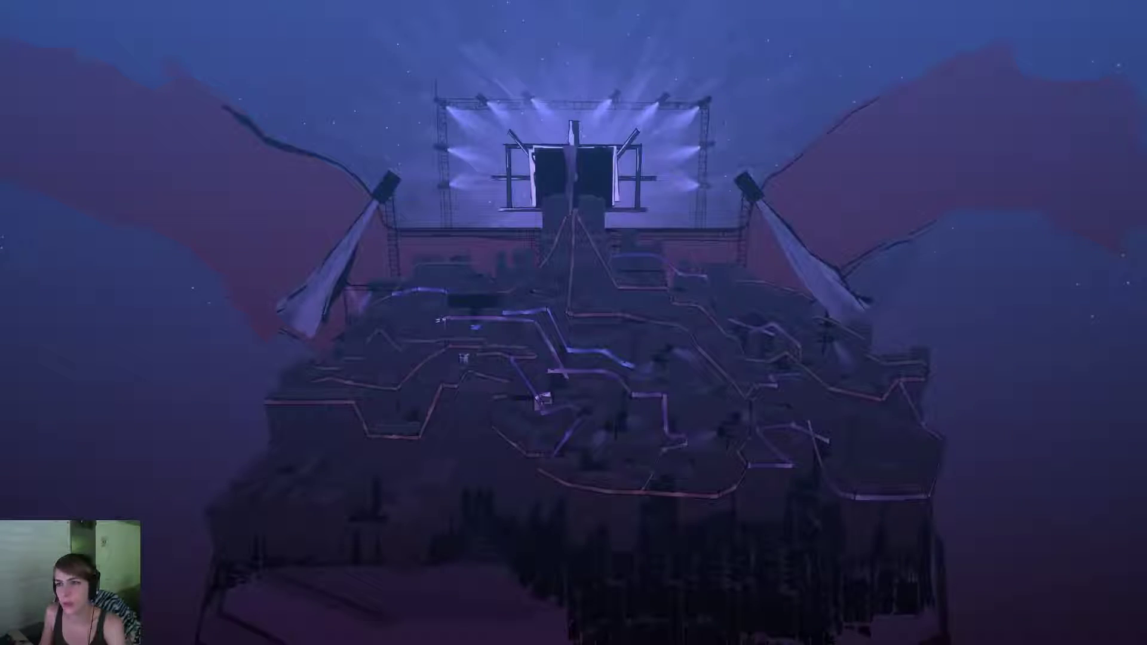
key(F11)
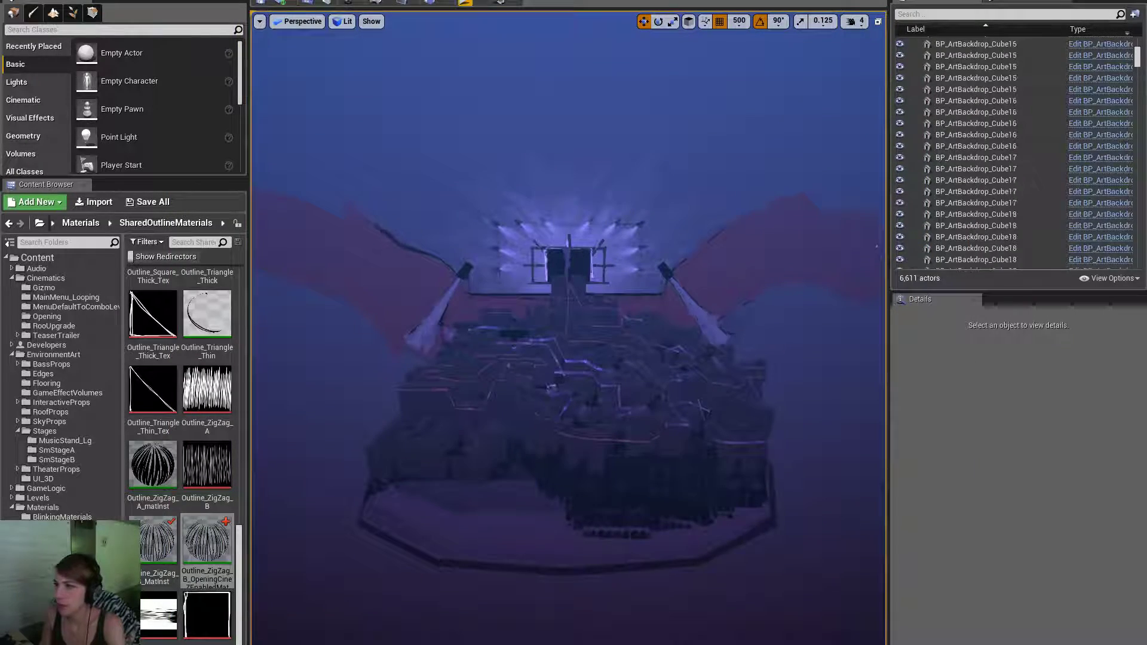
Reopen the OpeningScene sequence in a maximised Sequencer and scrub its timeline to review the MainStage section.
click(402, 3)
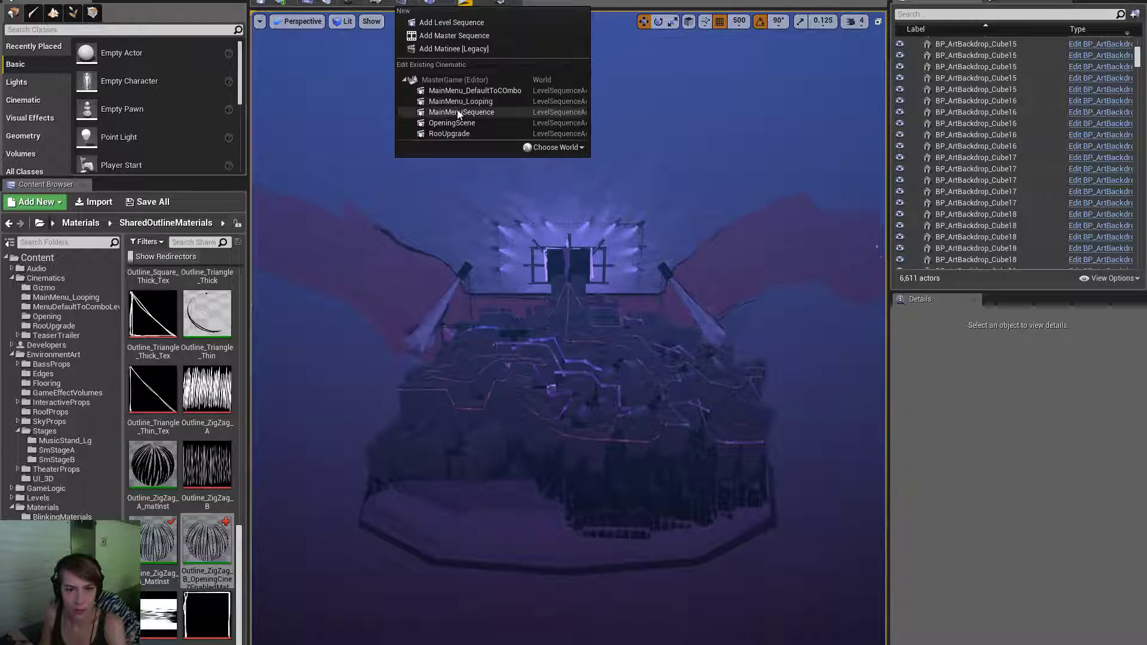
click(478, 131)
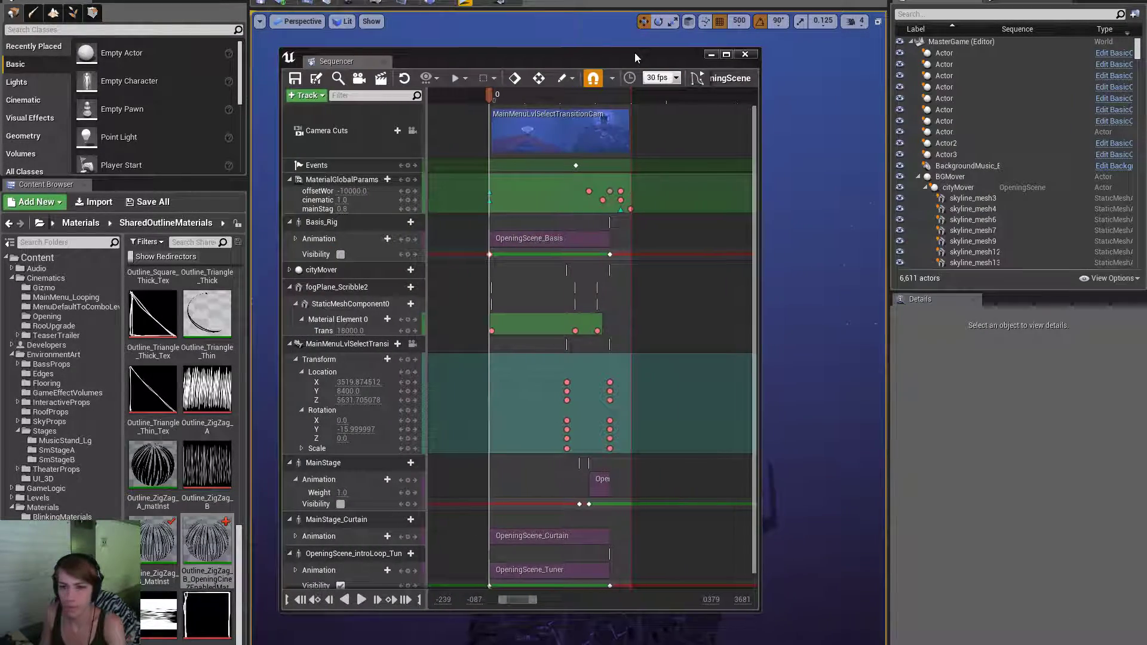
double_click(635, 52)
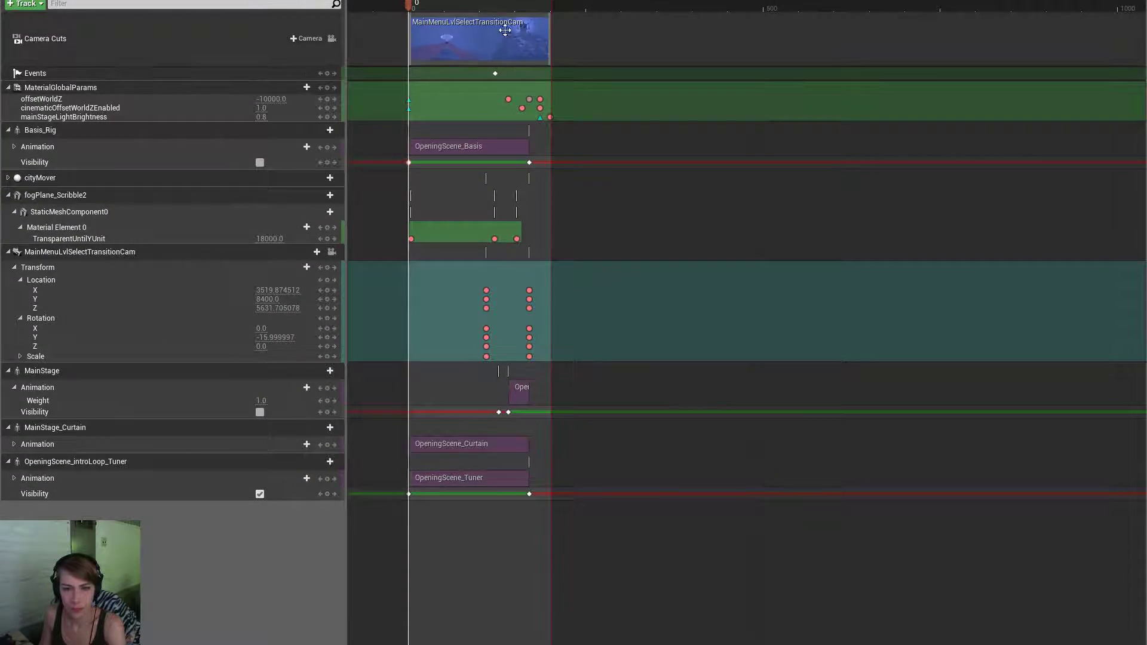
drag(501, 1, 445, 0)
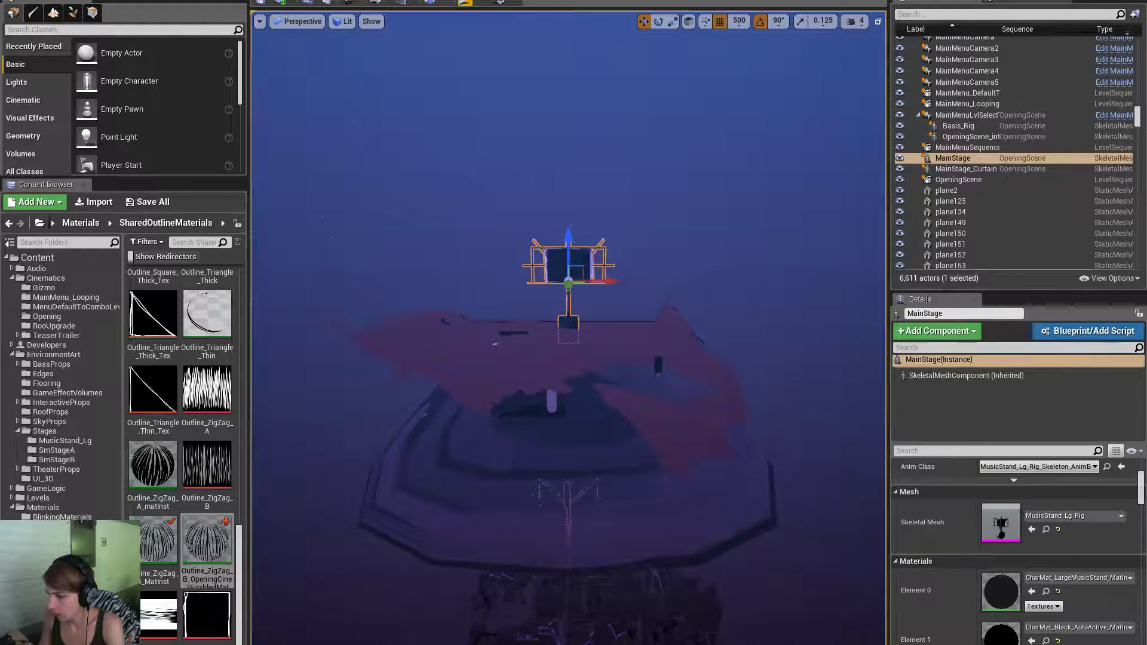
Select MainStage in the viewport, locate its Anim Class asset and open MusicStand_Lg_Rig_Skeleton_AnimBP.
click(899, 158)
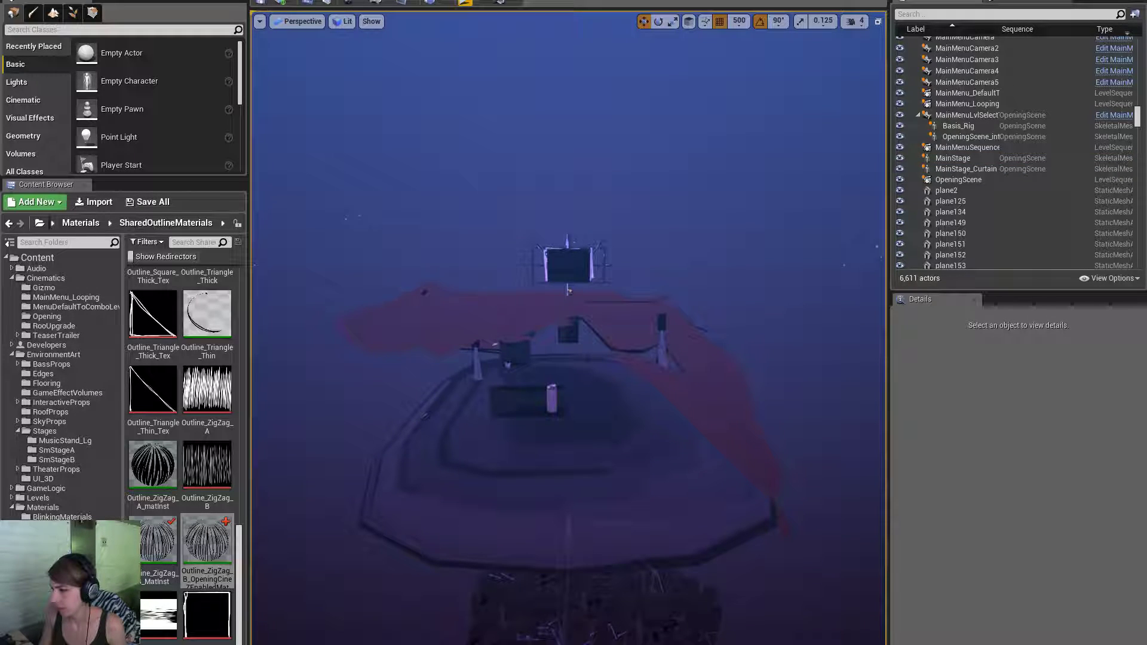
click(568, 292)
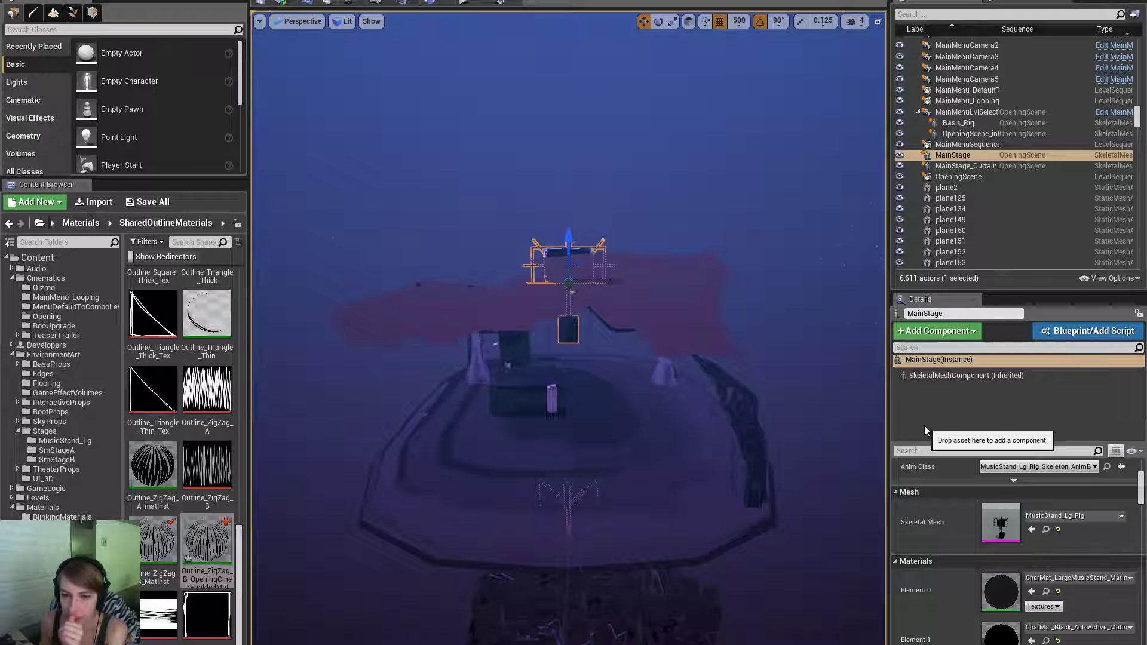
scroll(1054, 562, up, 2)
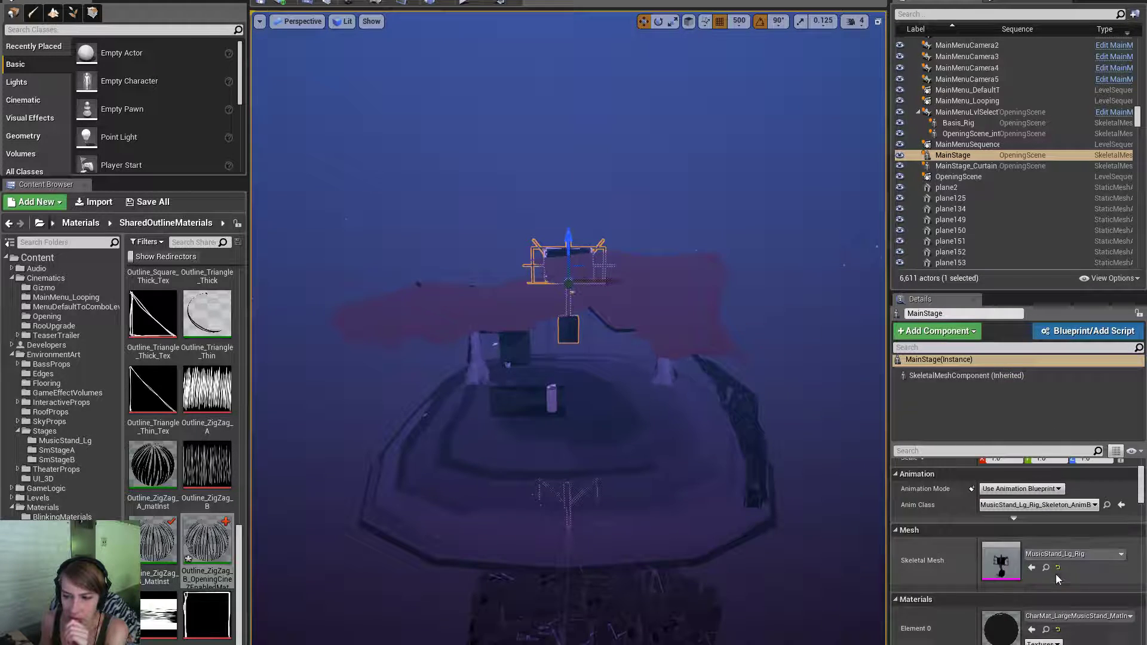
scroll(1055, 575, up, 1)
click(1072, 524)
click(1072, 525)
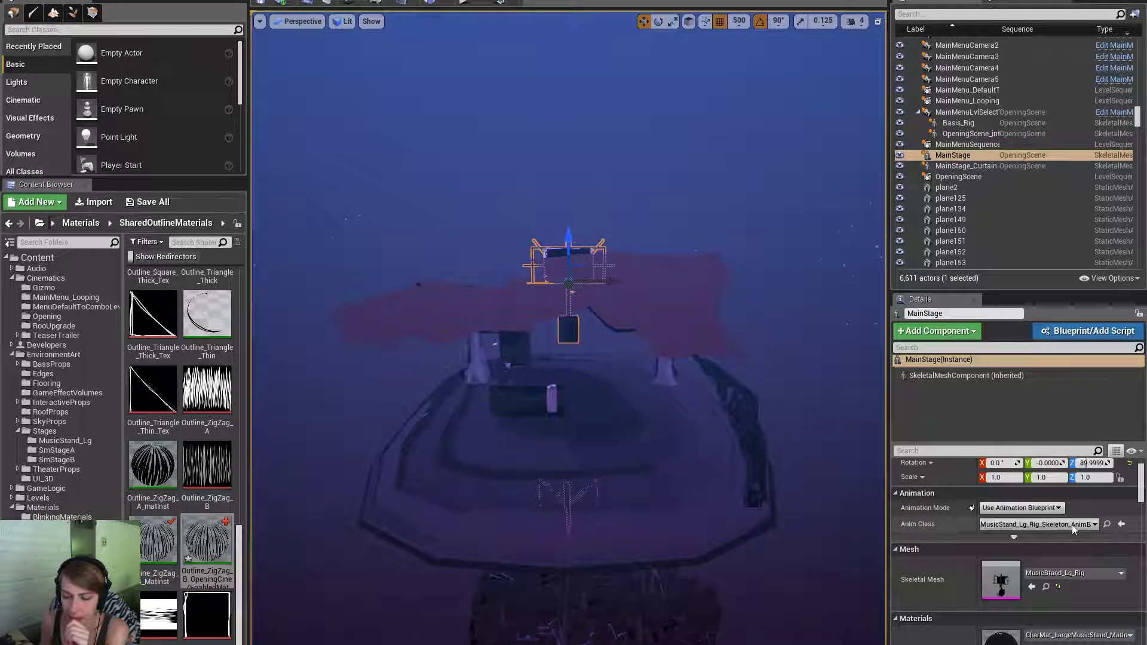
click(1107, 523)
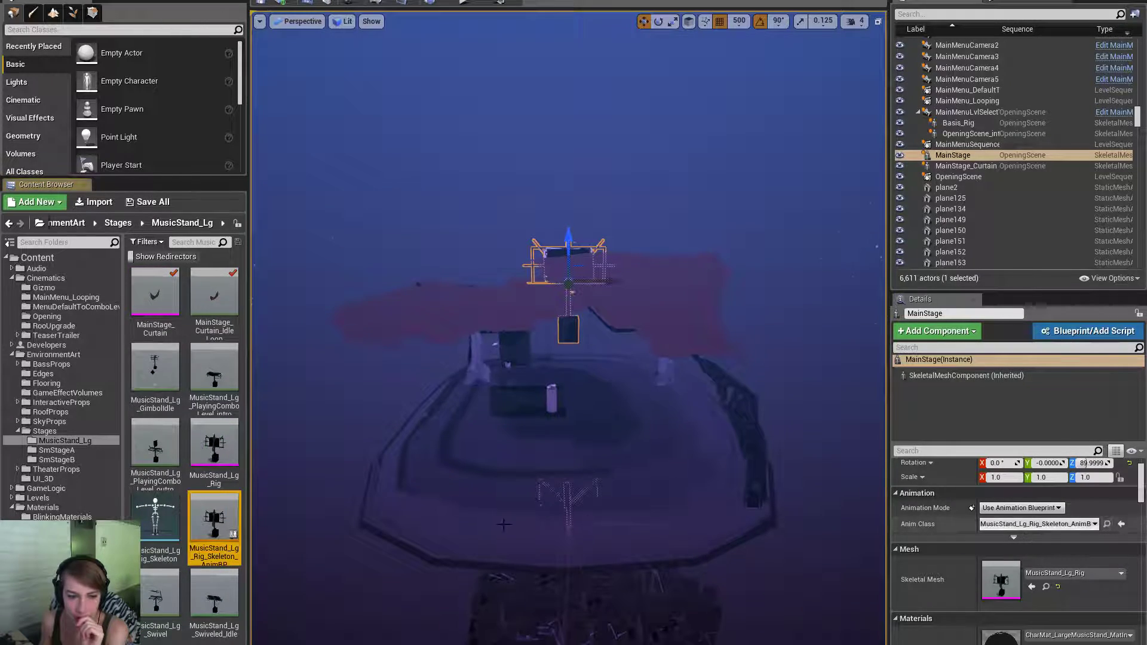
double_click(218, 523)
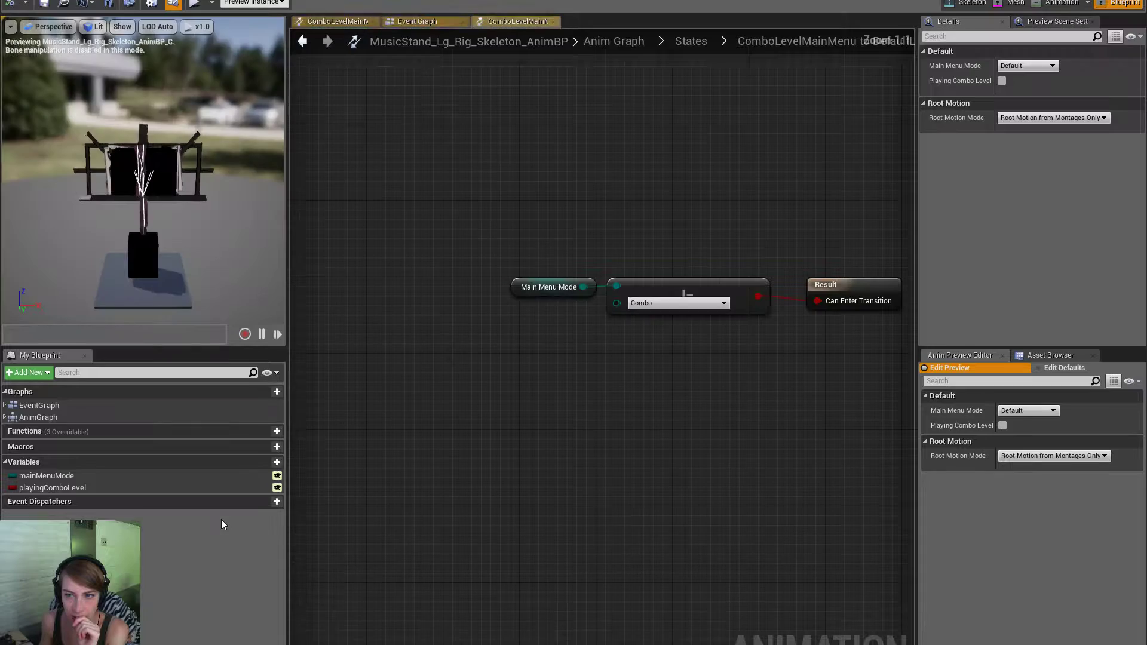
Review the animation blueprint's States machine and its parent Anim Graph to see how the stage states connect.
right_drag(712, 434, 629, 458)
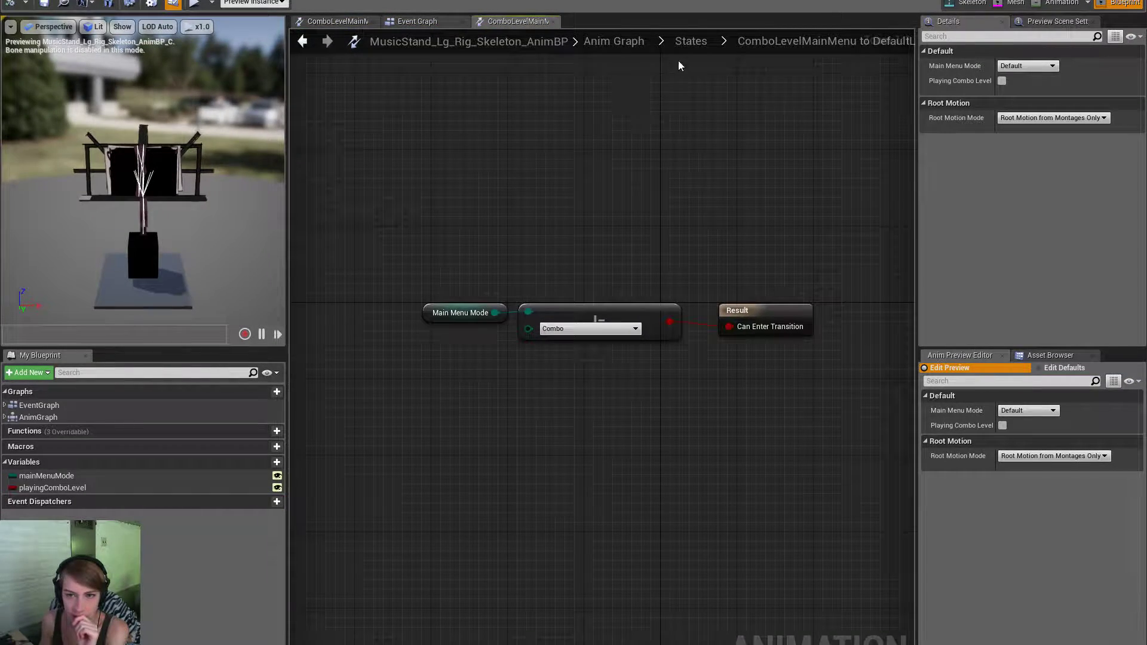
click(685, 41)
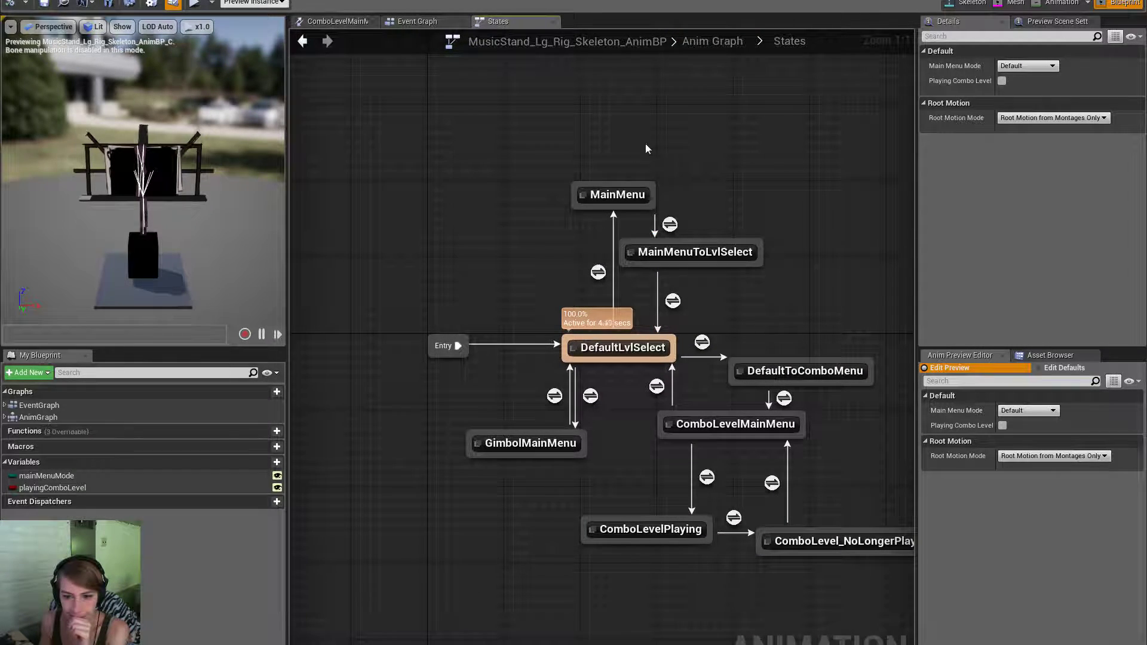
right_drag(702, 287, 549, 242)
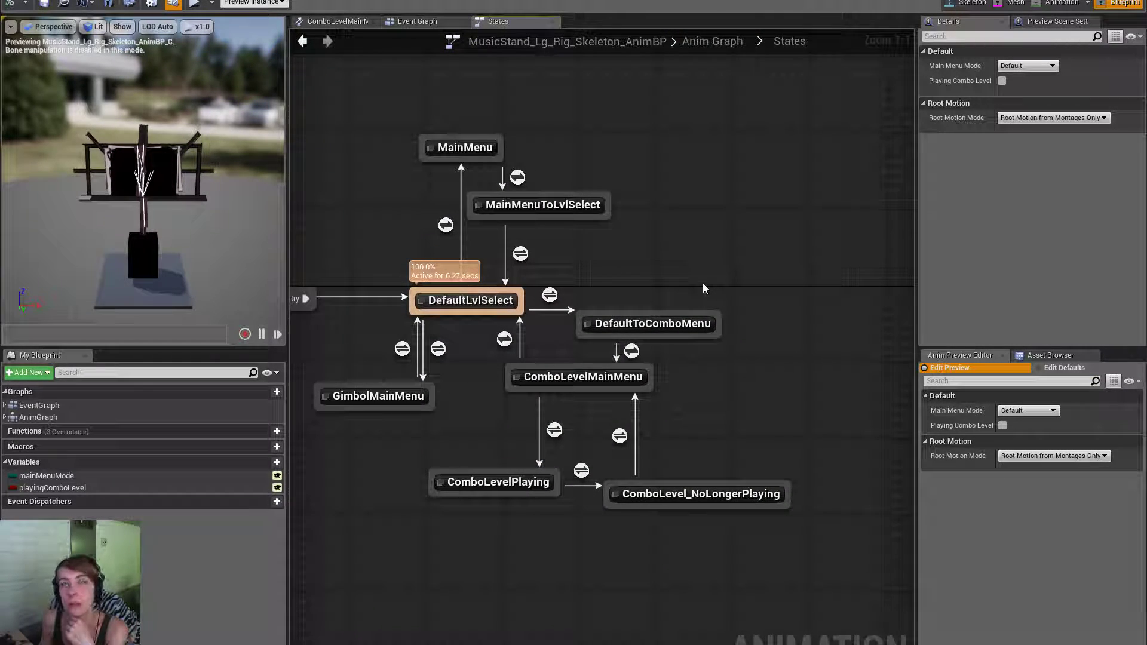
click(687, 43)
right_drag(569, 274, 577, 281)
right_click(577, 281)
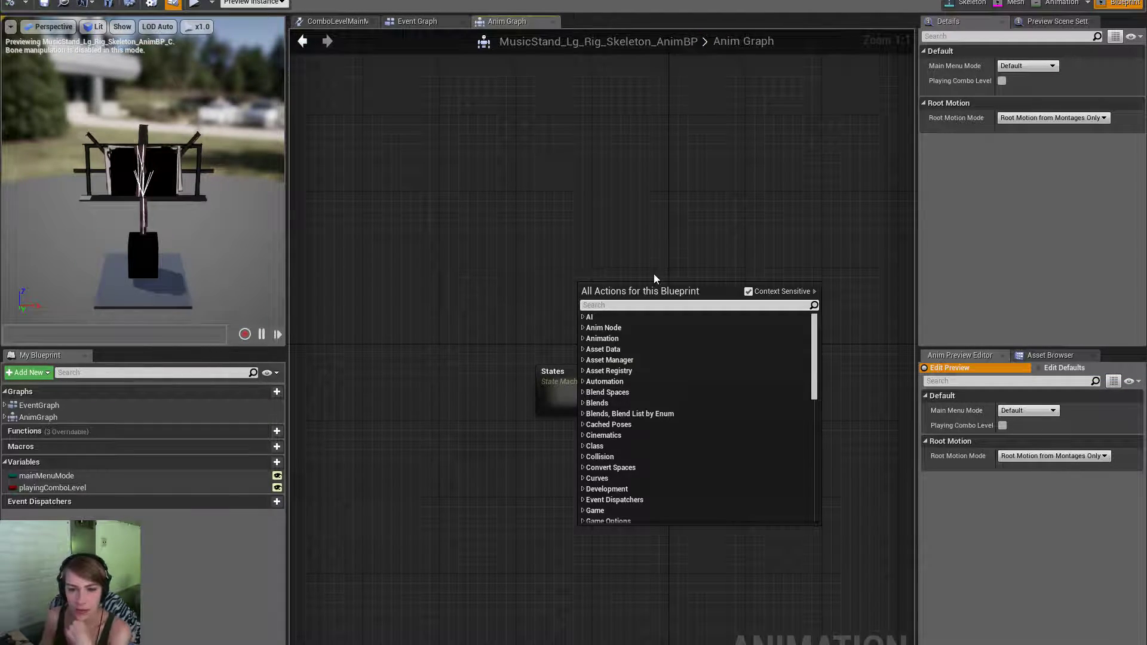
click(671, 213)
double_click(568, 388)
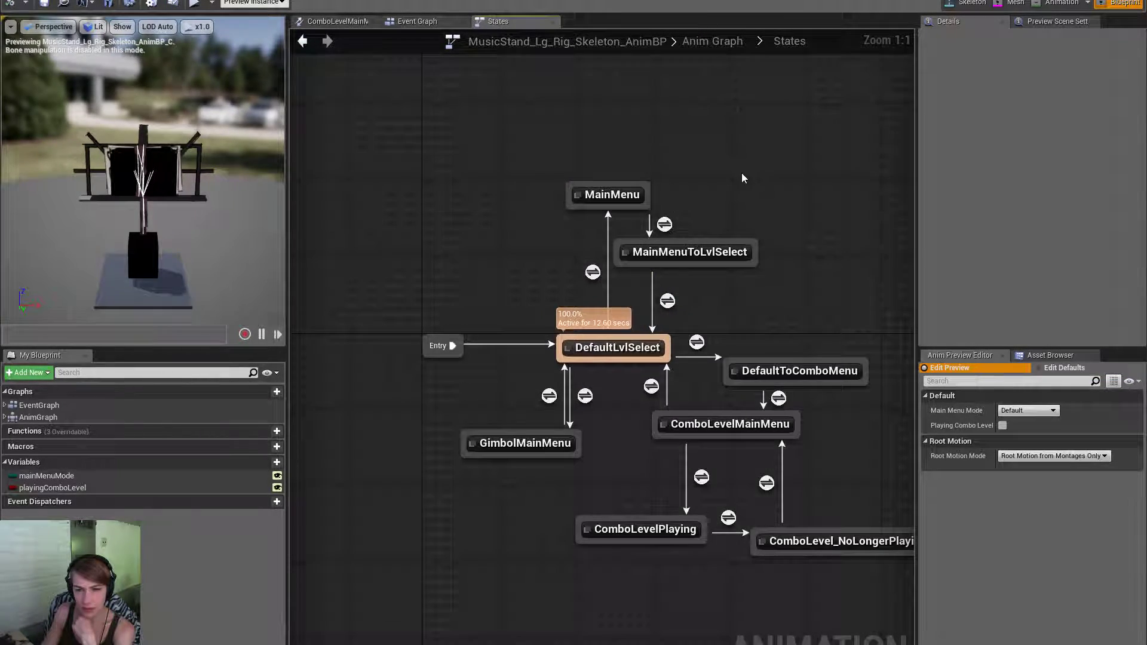
Search the Anim Graph's available node actions for "sequencer", then dismiss the list without adding a node.
click(704, 43)
right_click(668, 167)
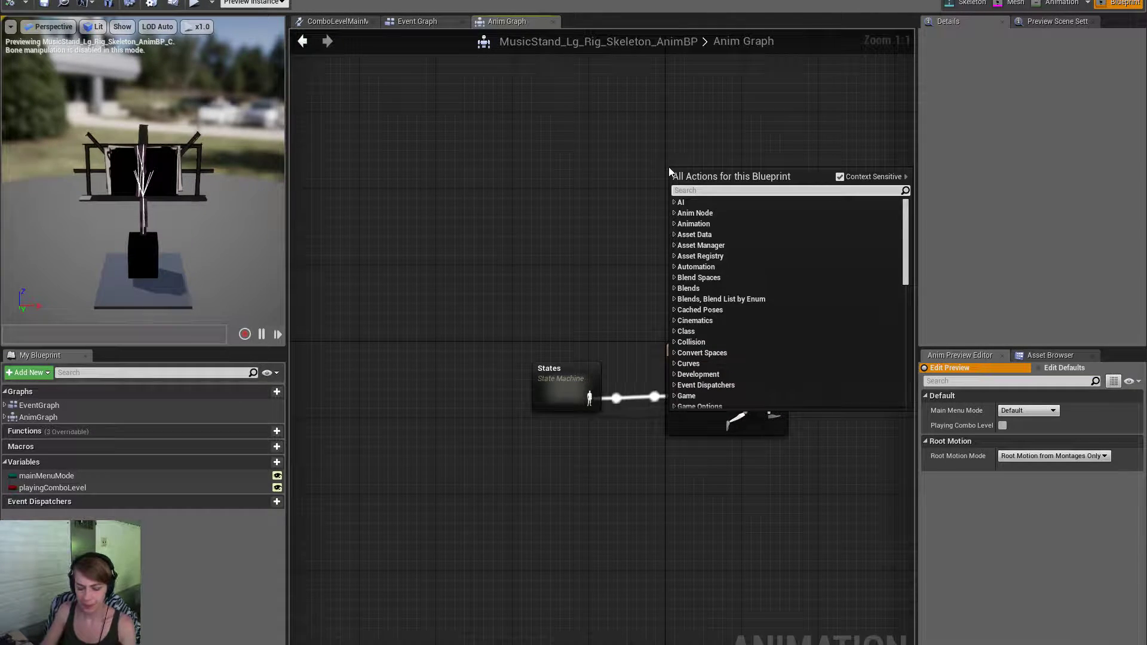
text(sequencer)
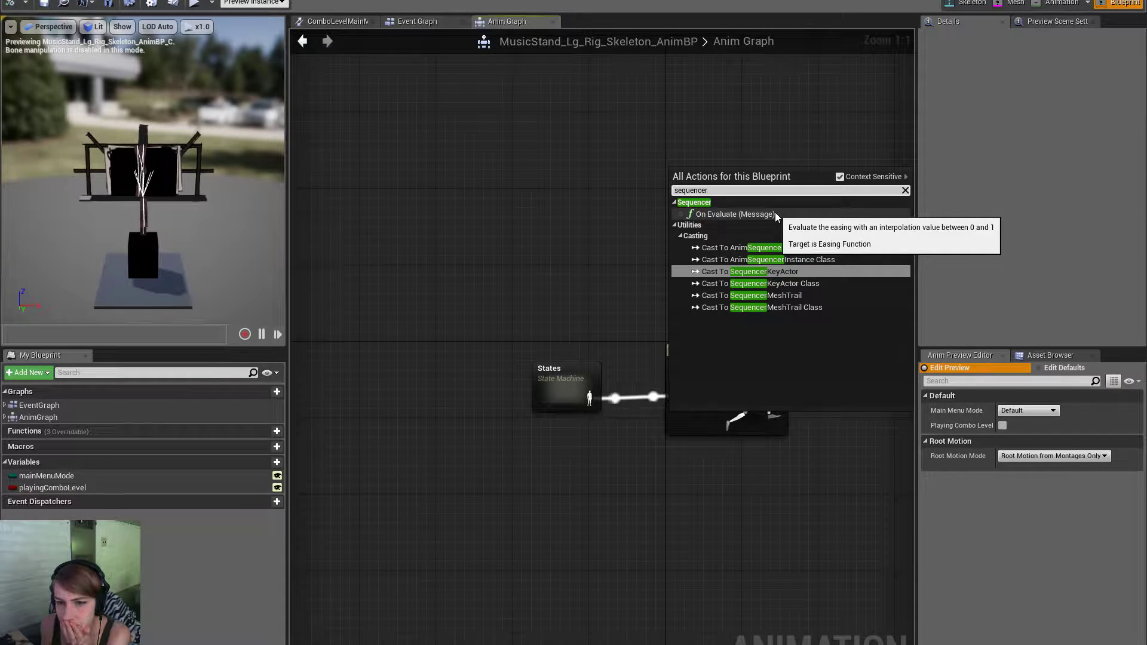
click(588, 285)
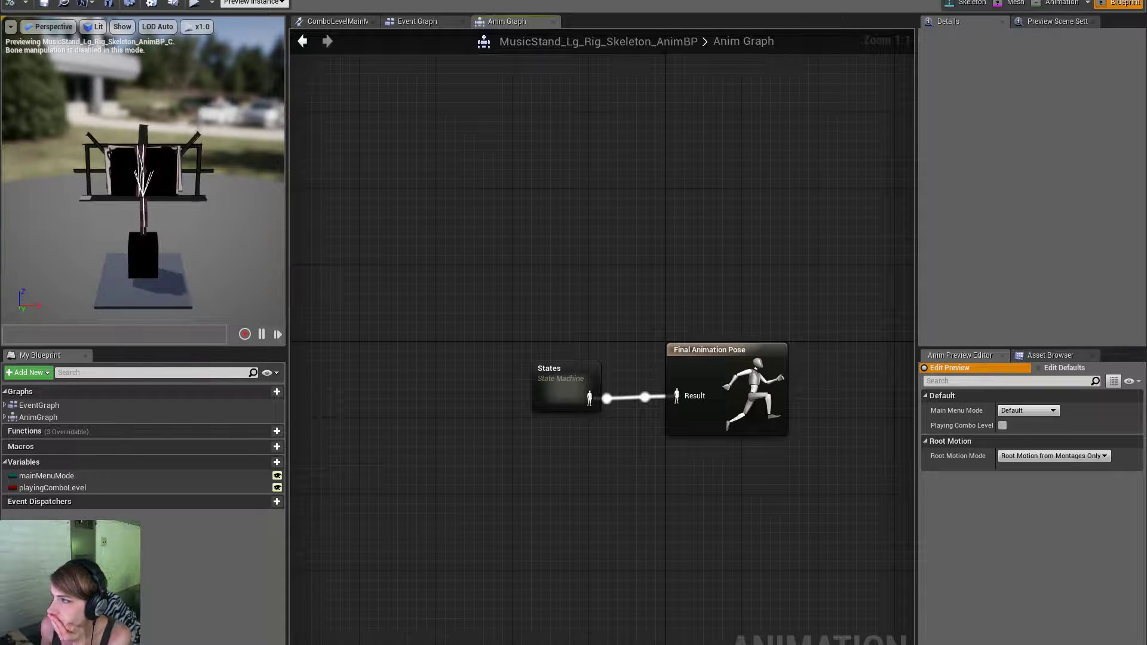
In the web browser, search for "ue4 sequencer animation blueprint", open the "Sequencer with Animation Blueprint" thread and follow its Animating a Character link.
drag(1146, 157, 903, 137)
text(ue)
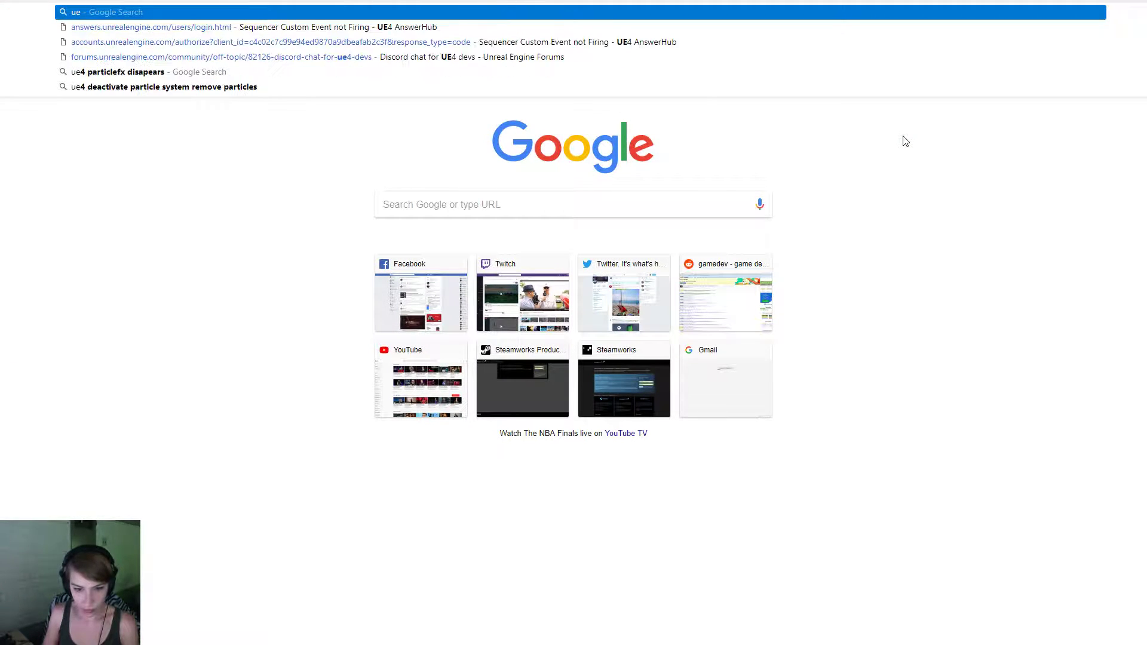
text(4 sequencer)
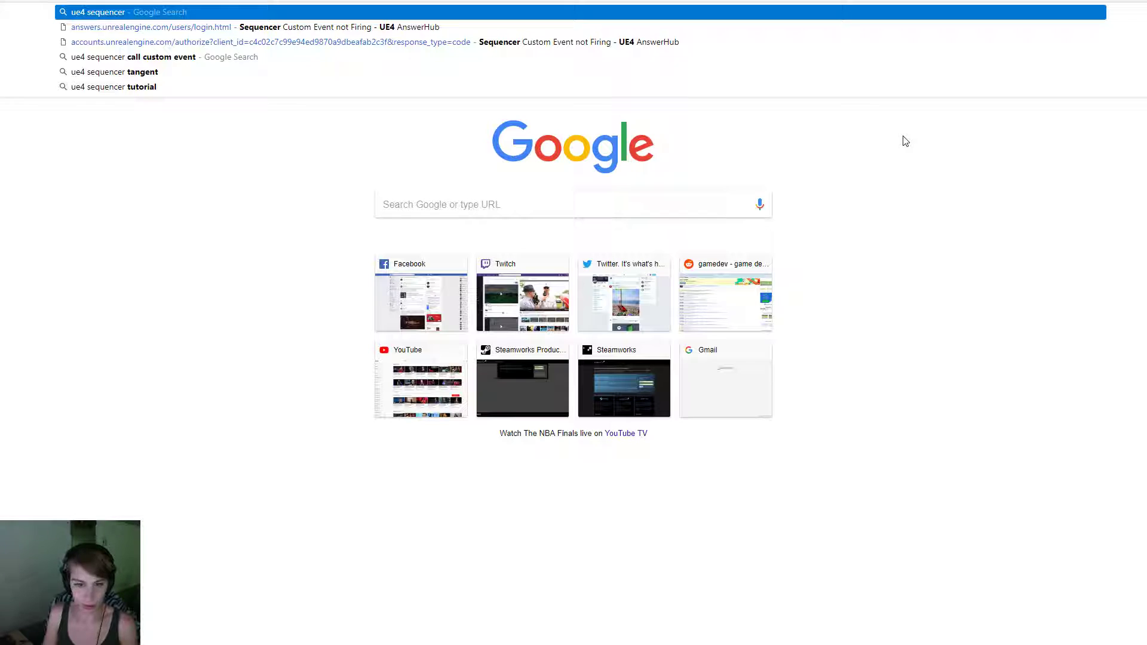
text( animation blueprint)
key(Return)
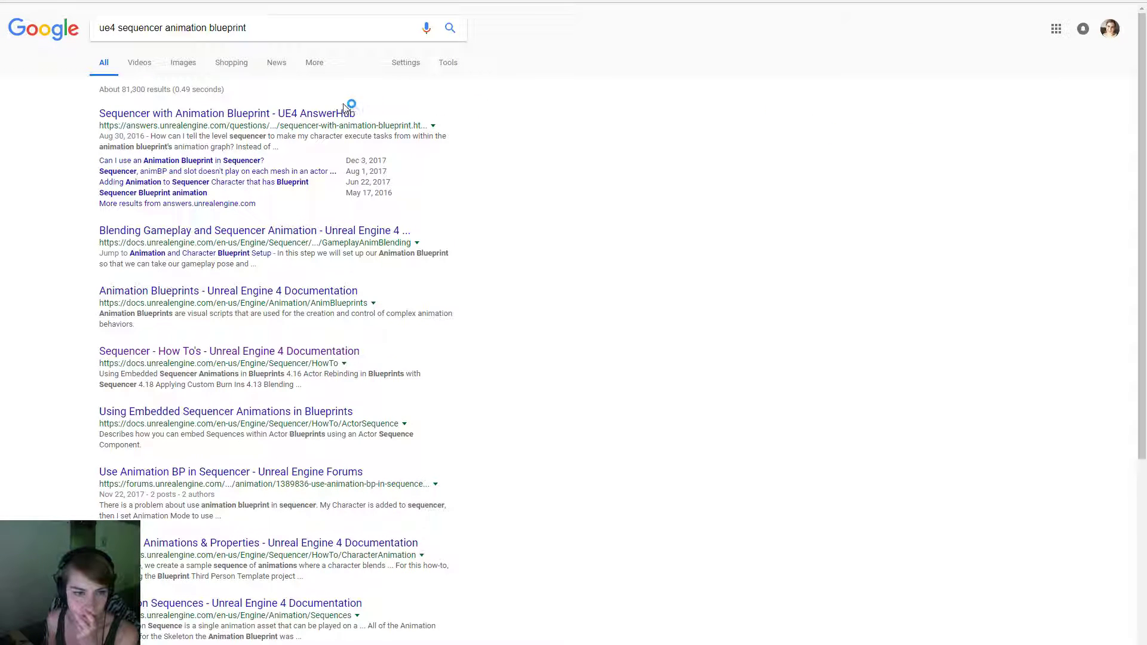
click(328, 114)
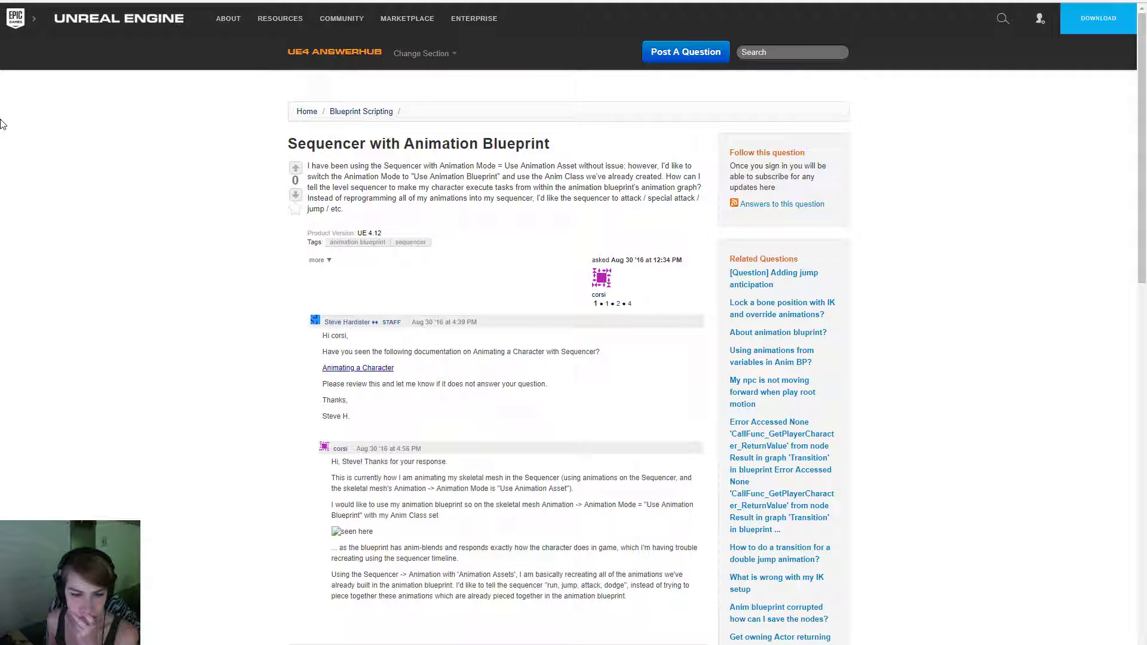
click(342, 369)
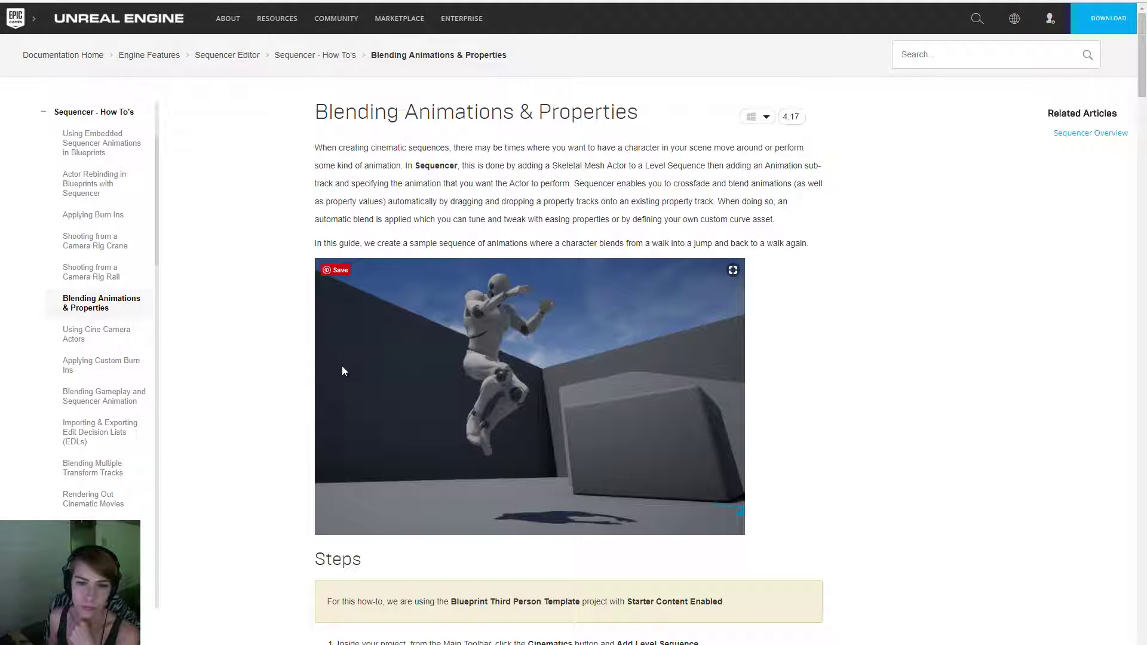
Read through the Blending Animations & Properties documentation for guidance on animating skeletal meshes in Sequencer.
scroll(342, 366, down, 5)
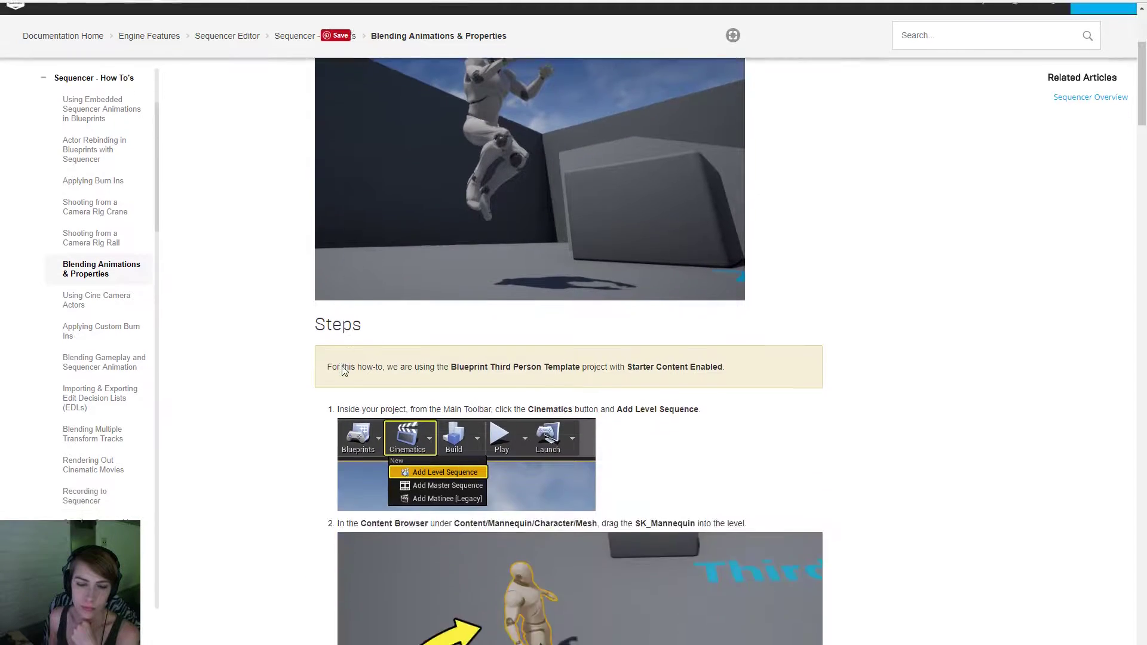
scroll(341, 366, down, 2)
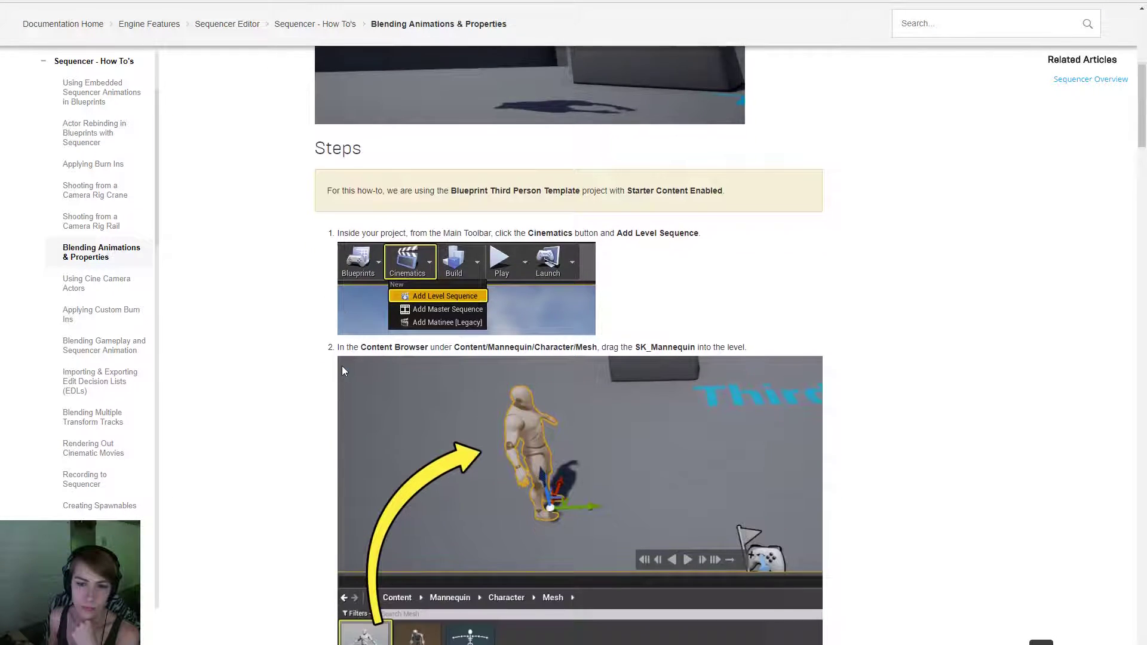
scroll(342, 365, down, 7)
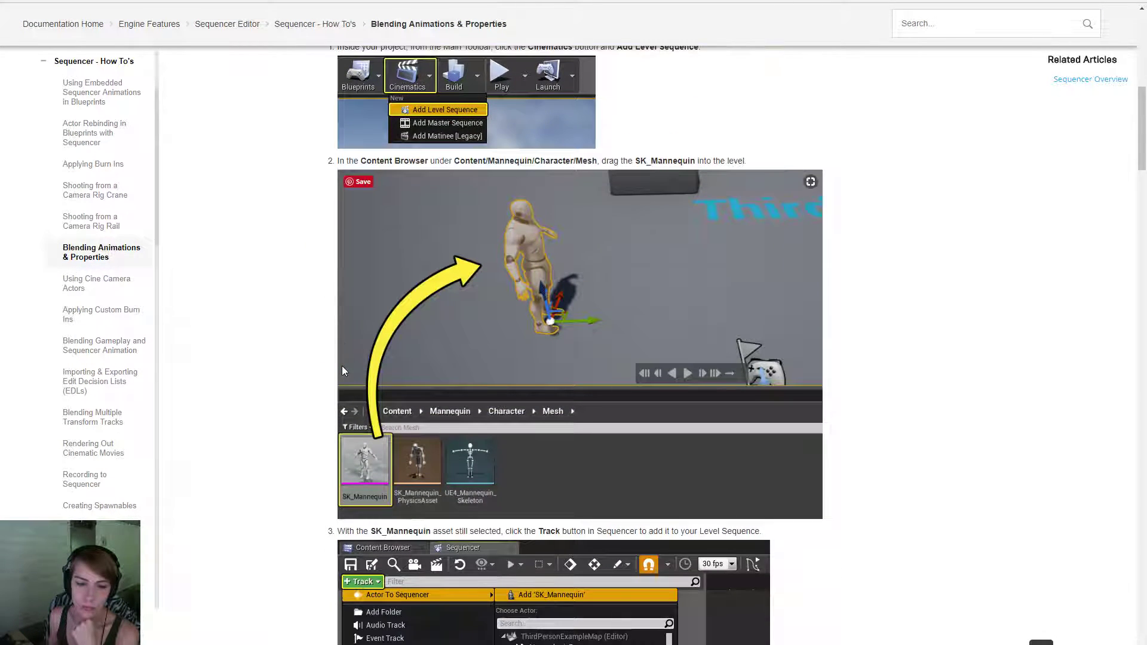
scroll(342, 369, down, 3)
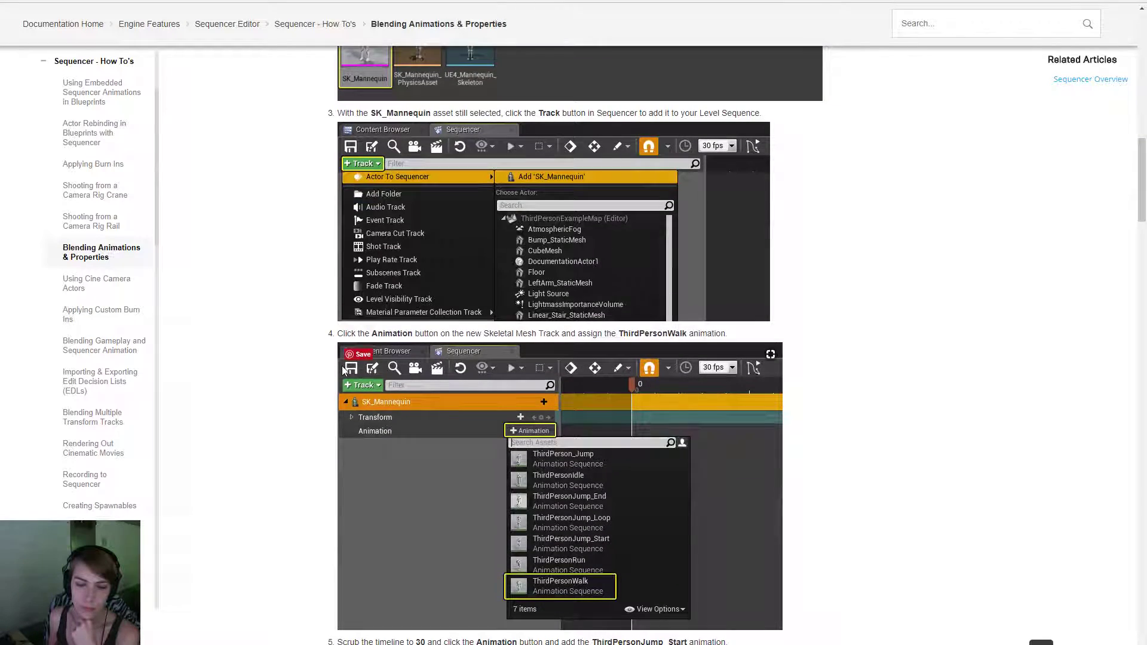
scroll(343, 371, down, 7)
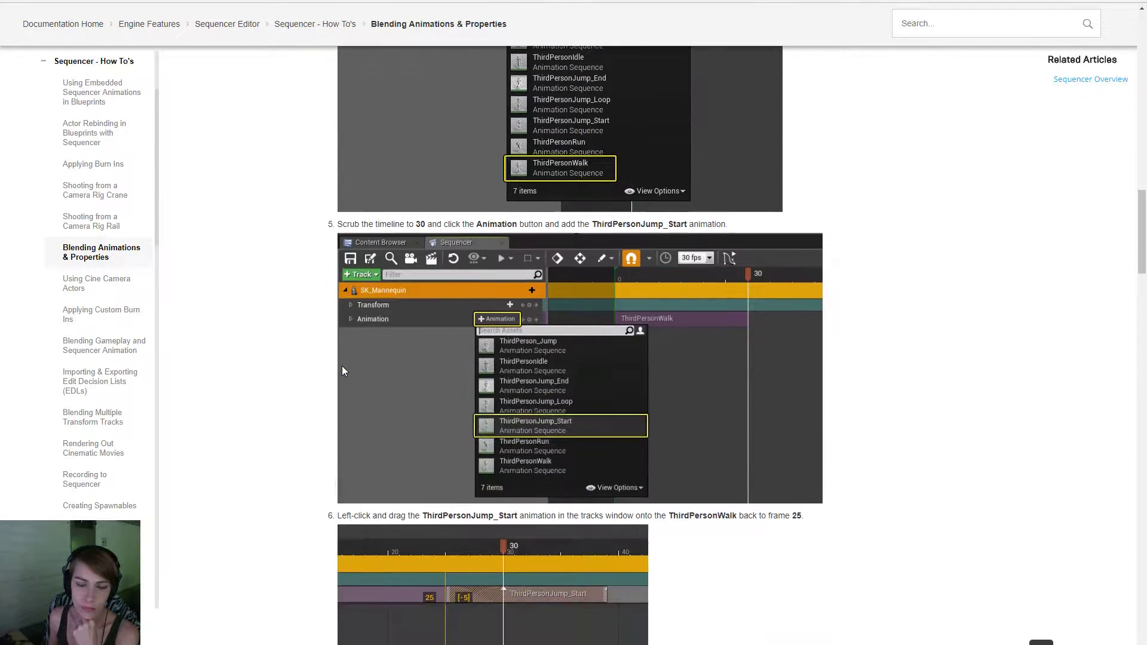
scroll(342, 370, down, 11)
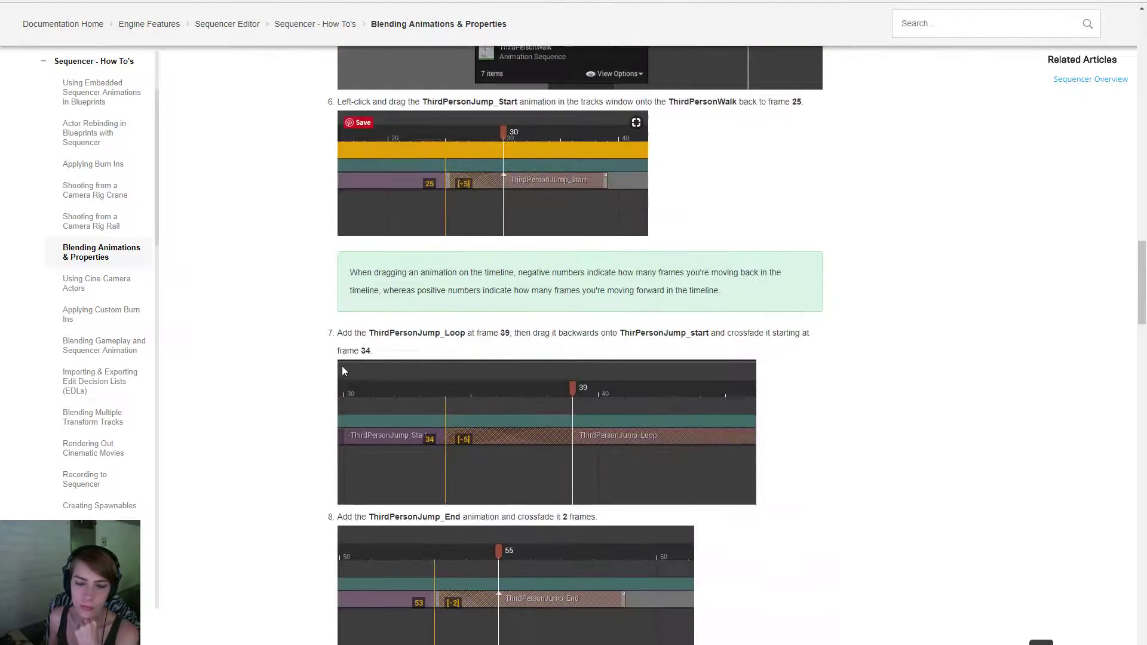
scroll(342, 371, down, 9)
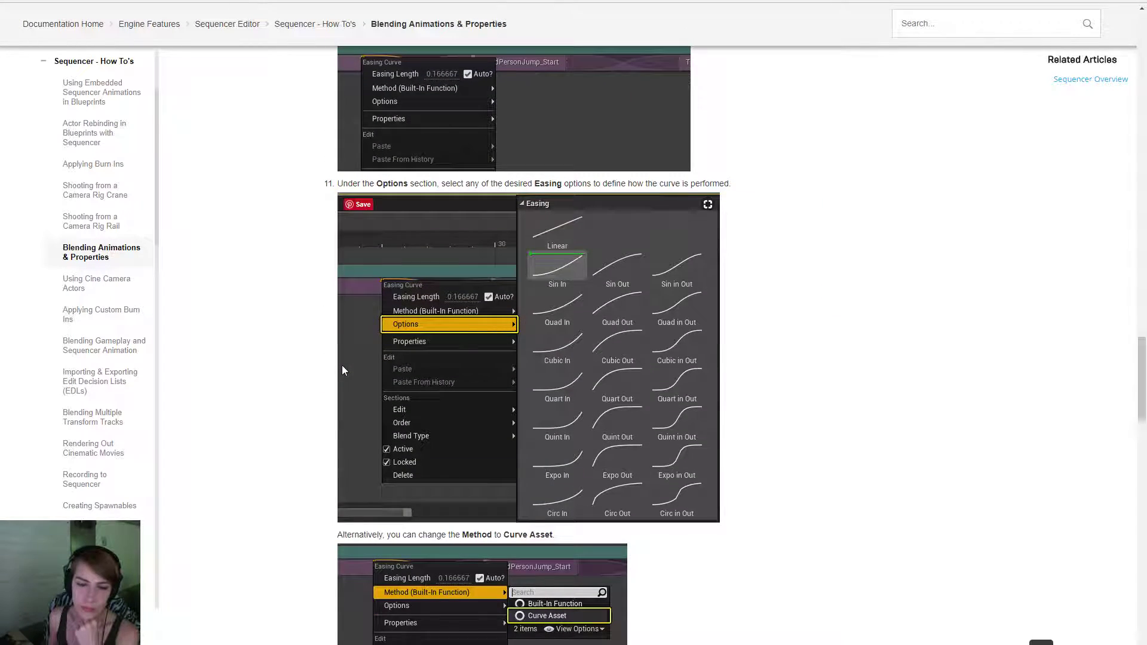
scroll(342, 366, down, 9)
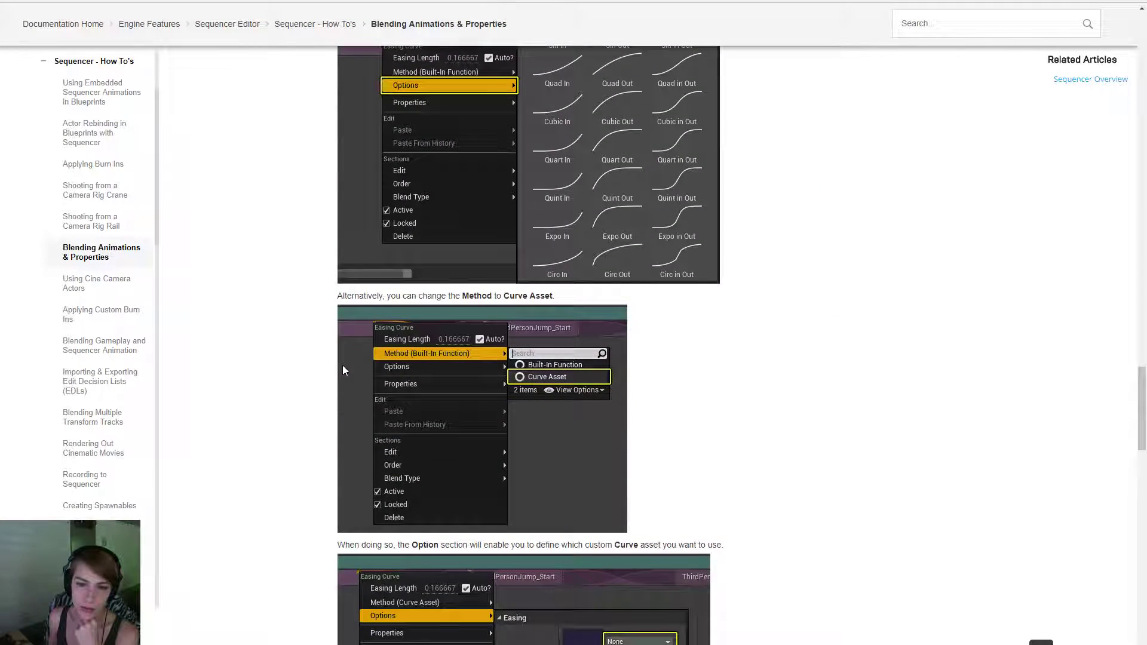
scroll(342, 370, down, 9)
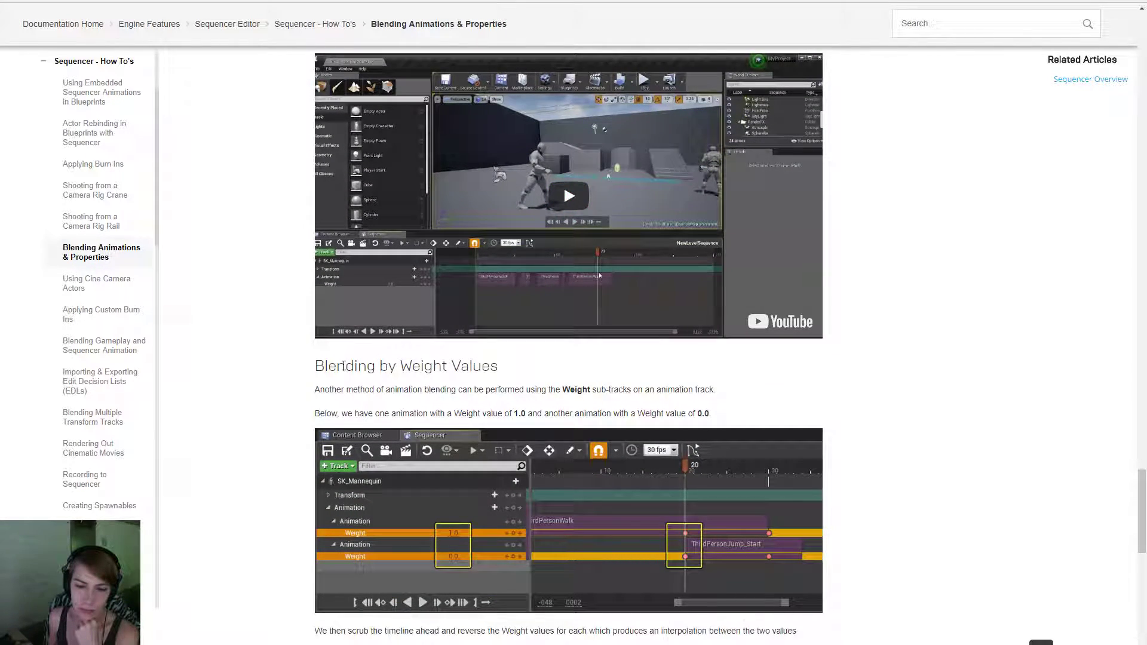
scroll(344, 365, down, 12)
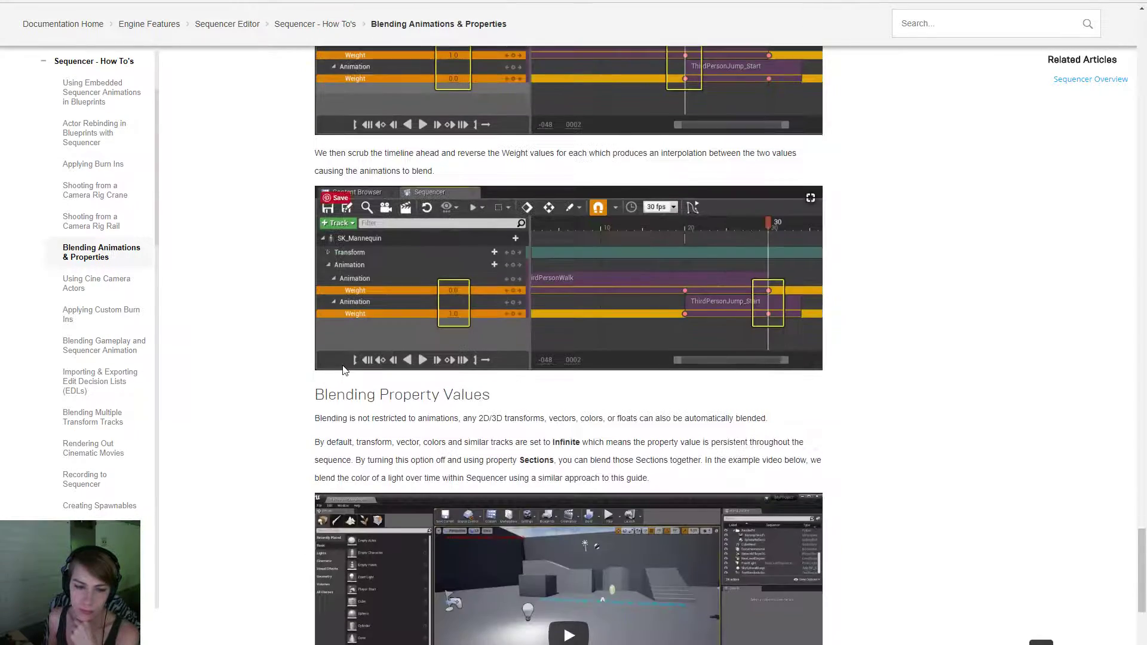
scroll(343, 370, down, 4)
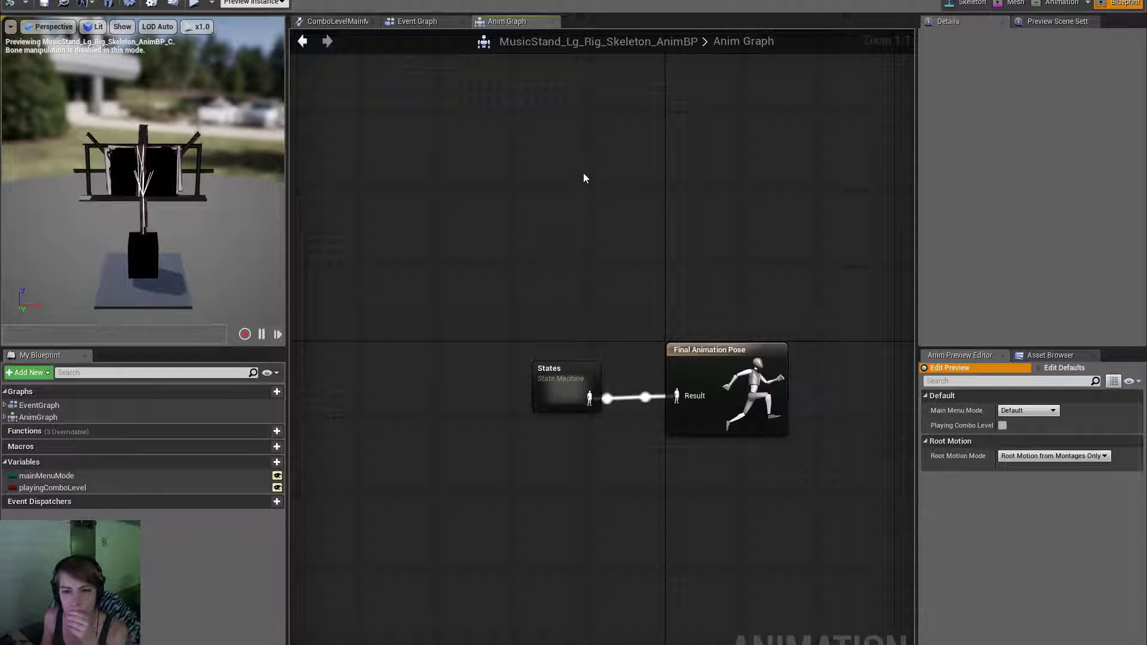
Back in the animation blueprint, check the Event Graph and the open ComboLevelMainMenu graph.
click(431, 20)
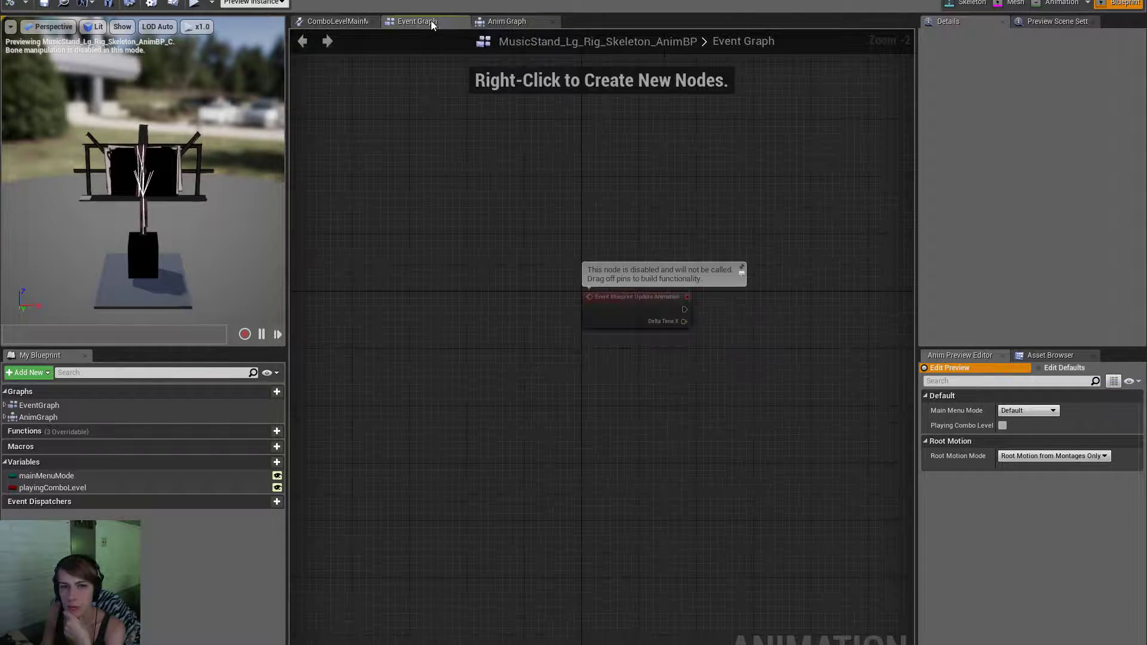
click(351, 22)
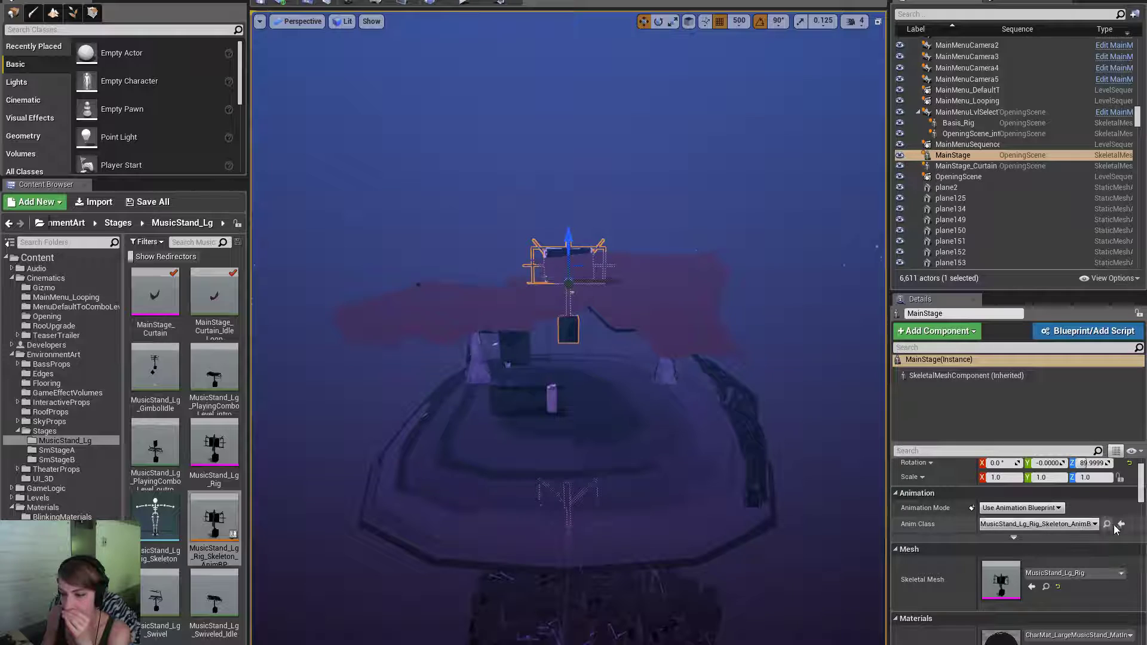
In the level editor, review the Anim Class choices for MainStage, then set its Animation Mode to Use Animation Asset.
click(1061, 524)
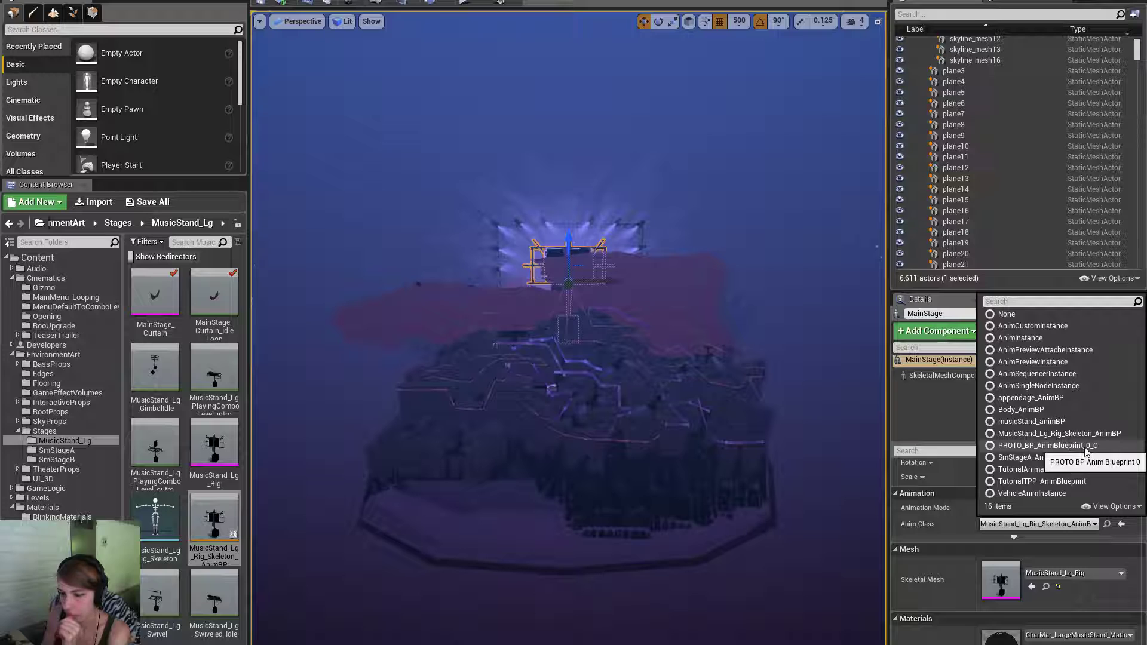
click(1079, 523)
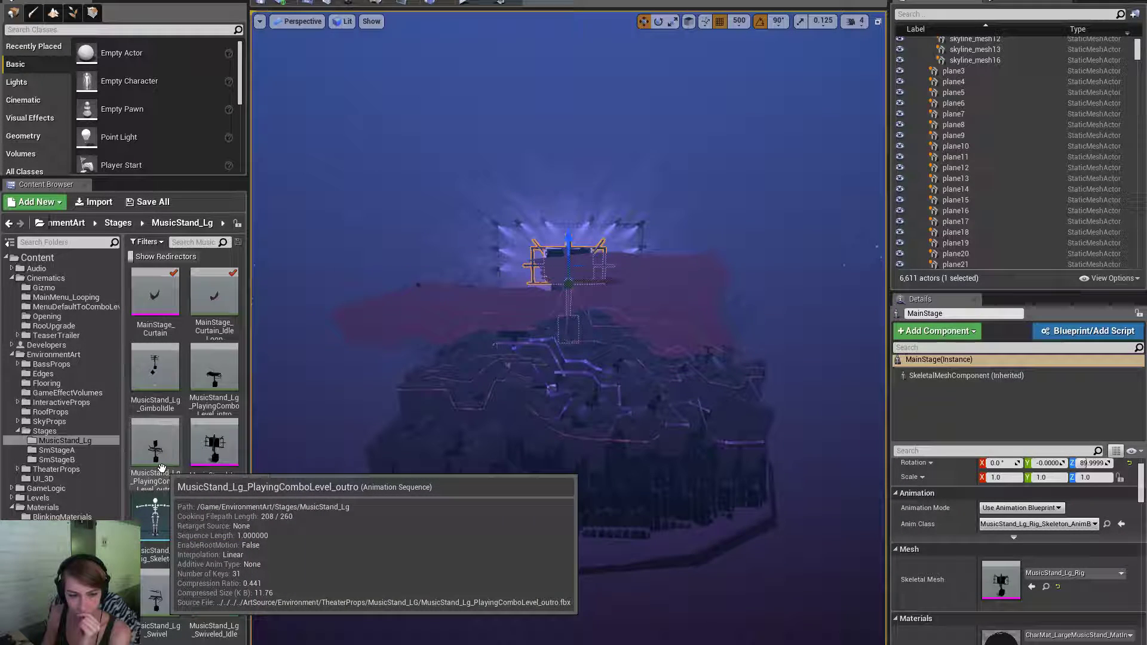
click(1042, 509)
click(1011, 526)
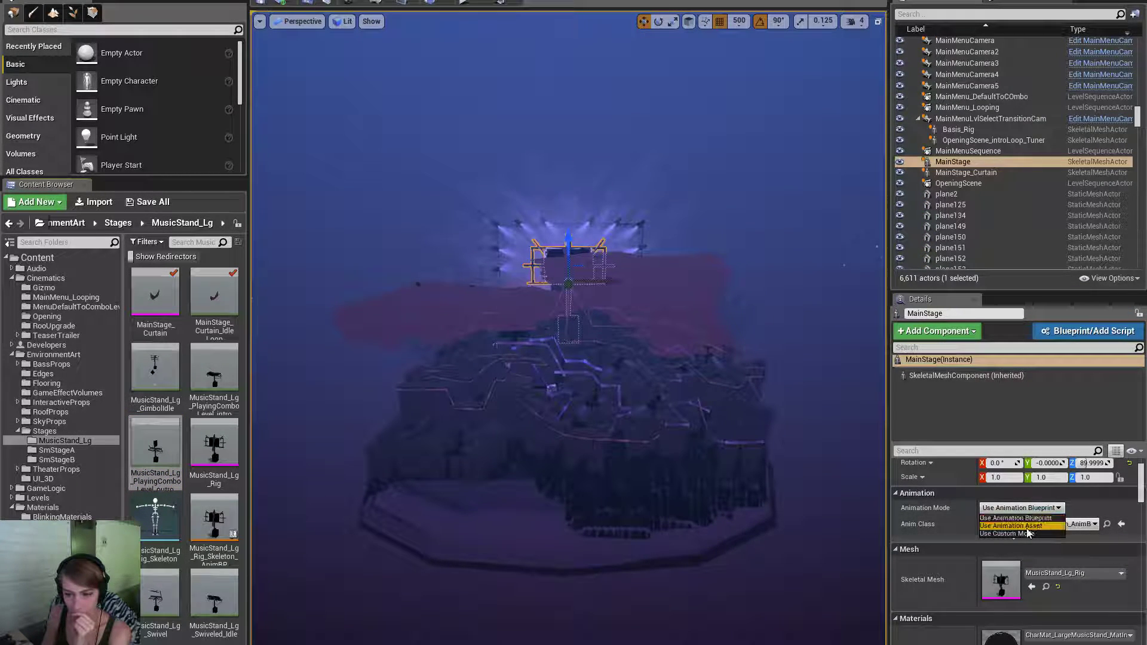
Set the Initial Position of MainStage's animation to 1.0.
click(1033, 548)
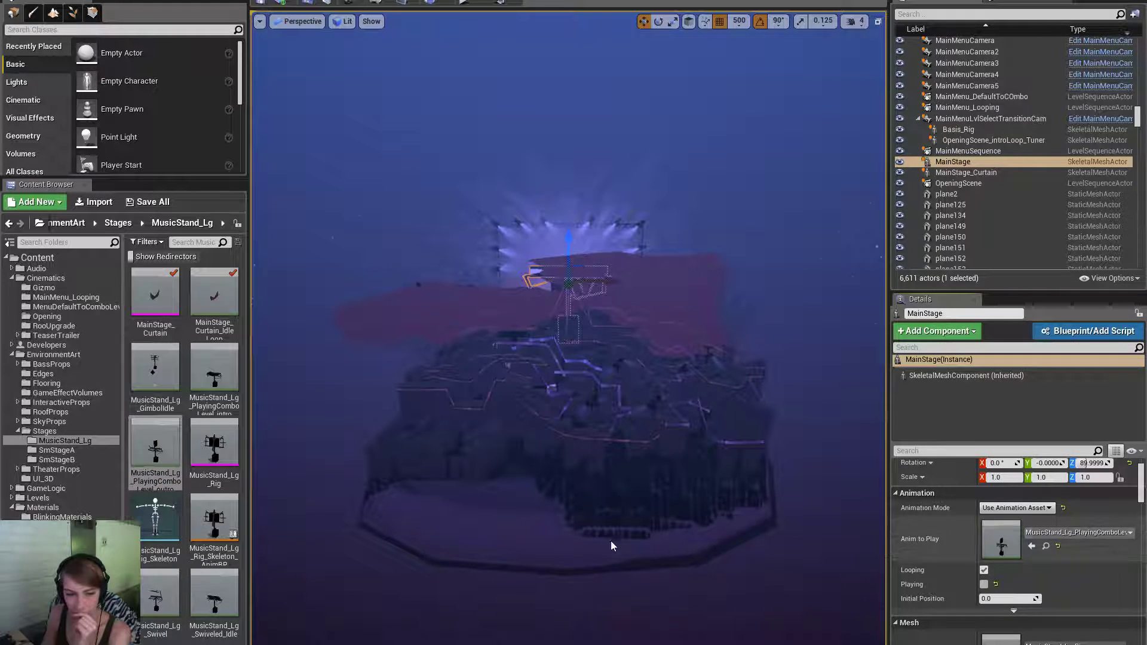
drag(1018, 597, 1025, 597)
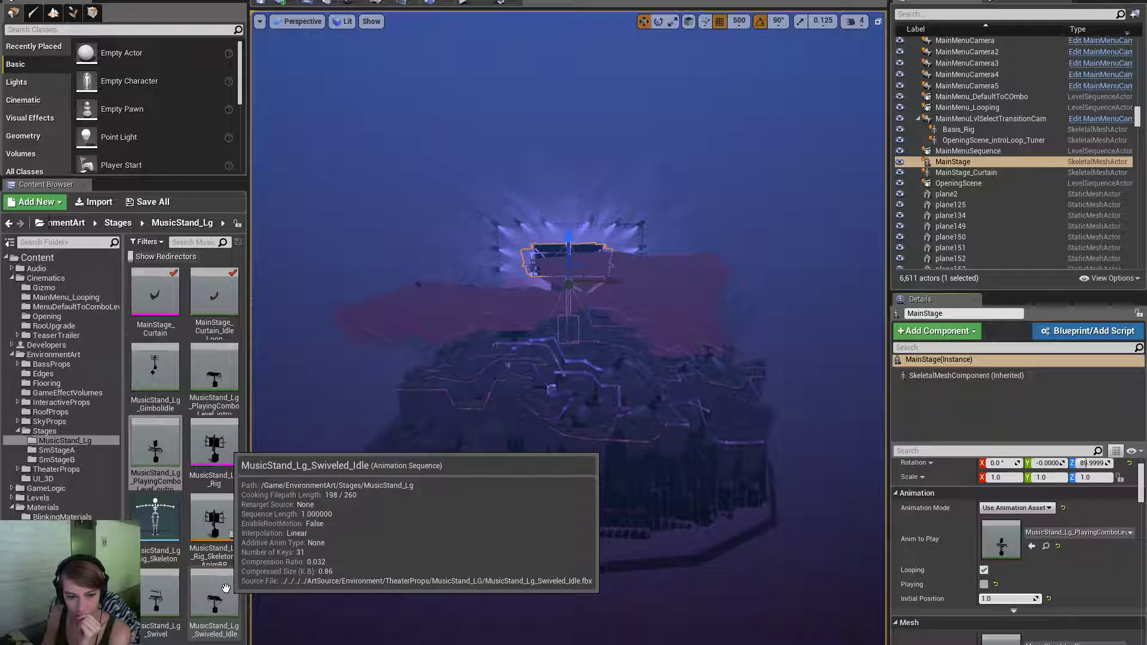
Open the music stand's animation blueprint and inspect the DefaultLvlSelect state in its States graph.
double_click(212, 517)
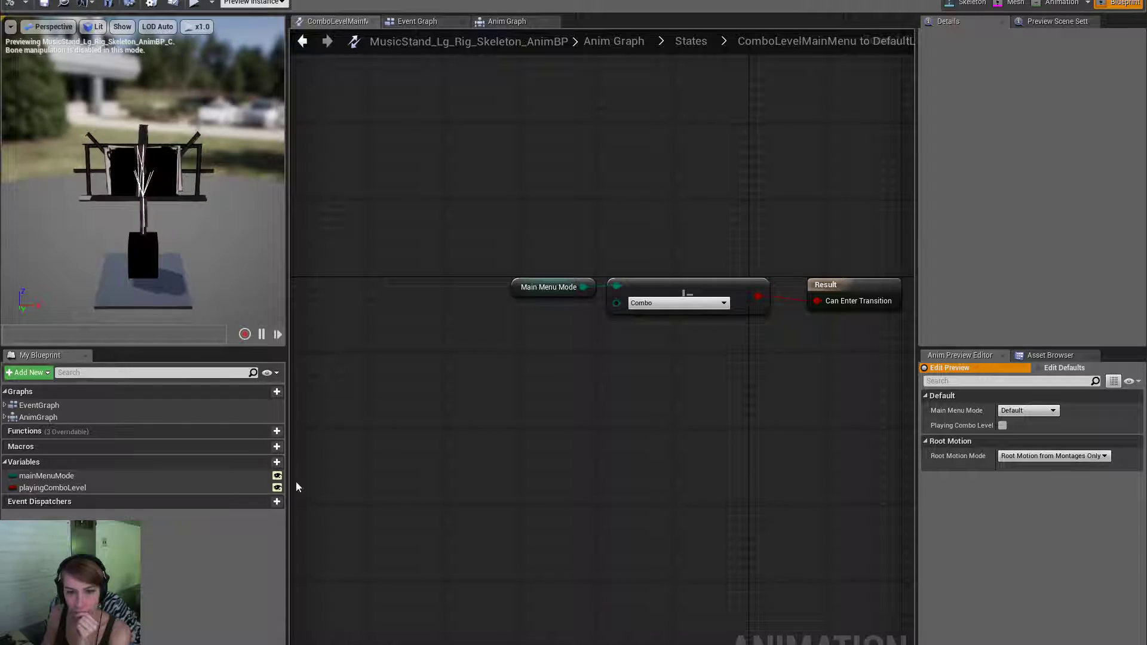
click(693, 41)
double_click(621, 344)
click(573, 379)
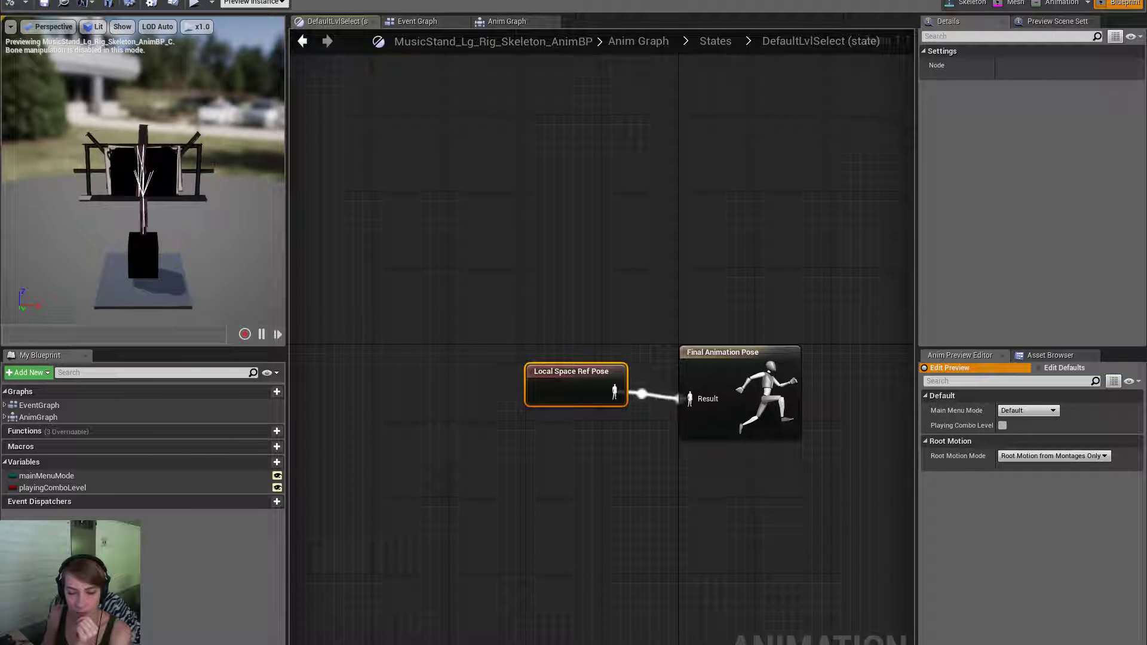
key(alt+Tab)
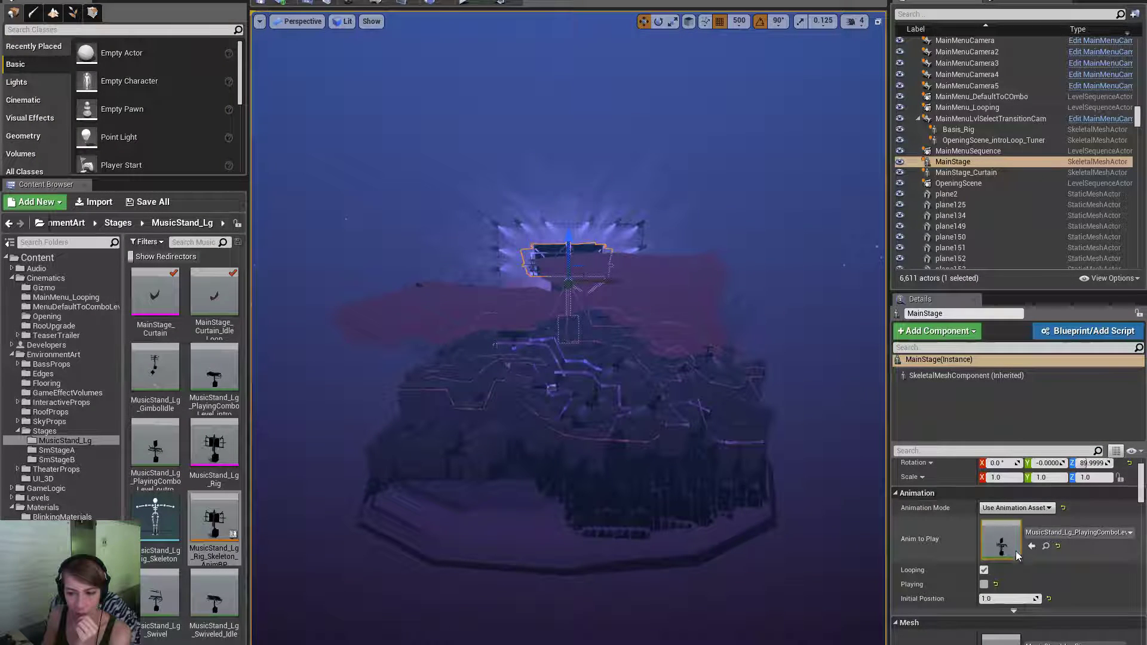
Reset MainStage's Anim to Play to None and open the OpeningScene level sequence.
click(1058, 546)
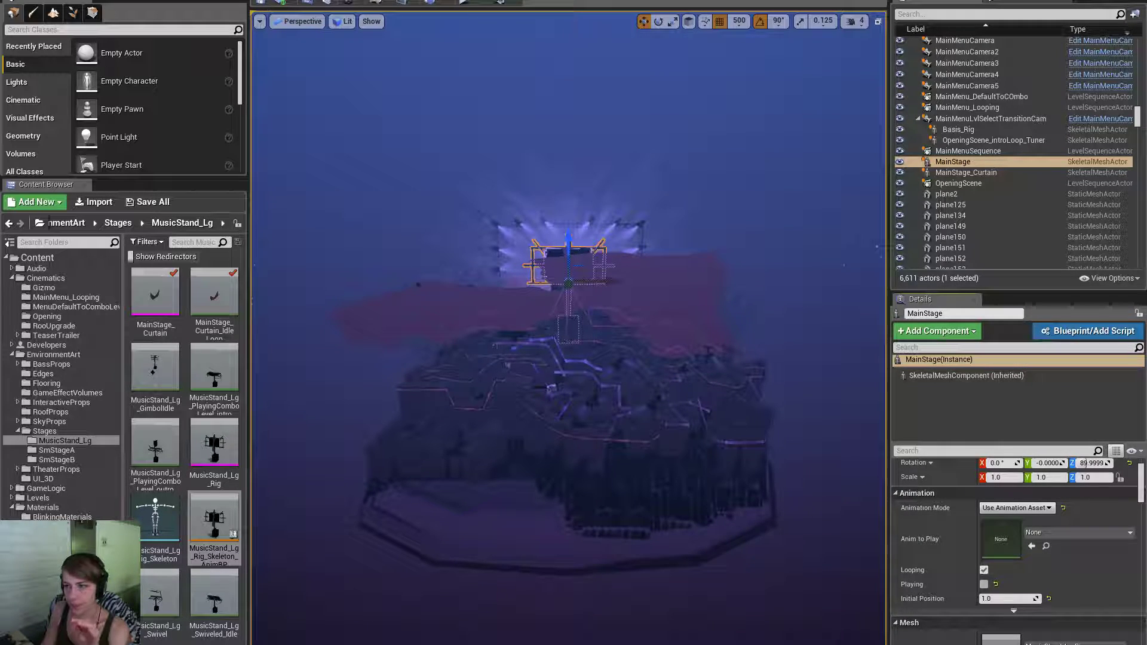
click(401, 2)
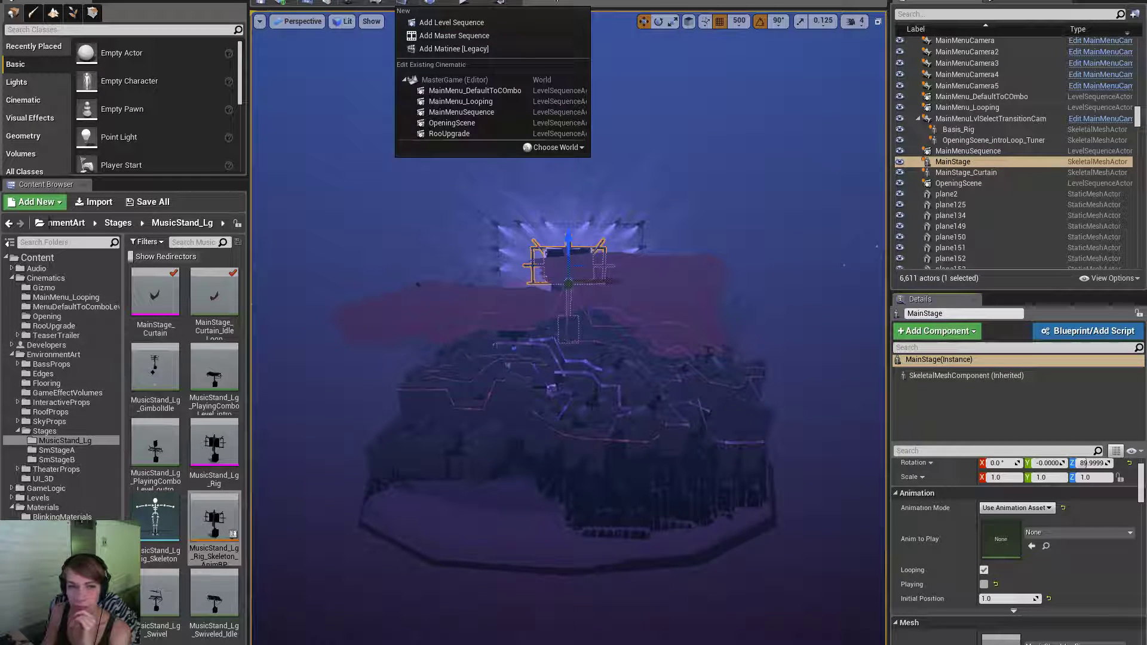
click(471, 126)
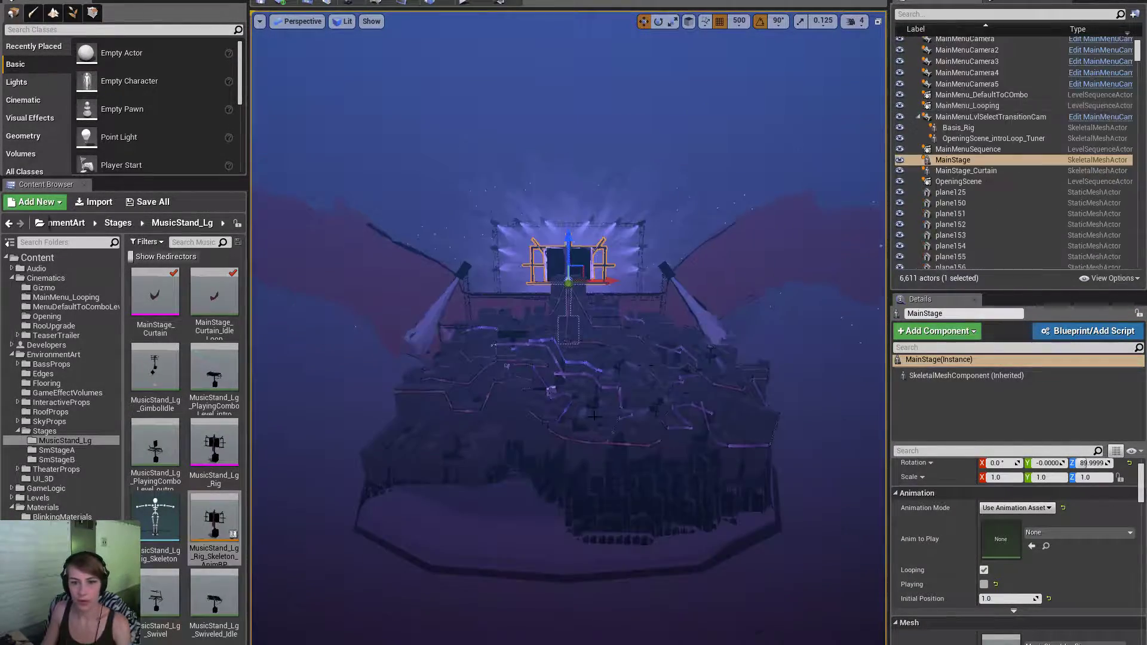
Select MainStage up close, open its MusicStand_Lg_Rig mesh and locate the Outline_Line_B material used in Element 3.
key(w)
right_drag(594, 416, 639, 358)
right_drag(500, 318, 503, 318)
key(d)
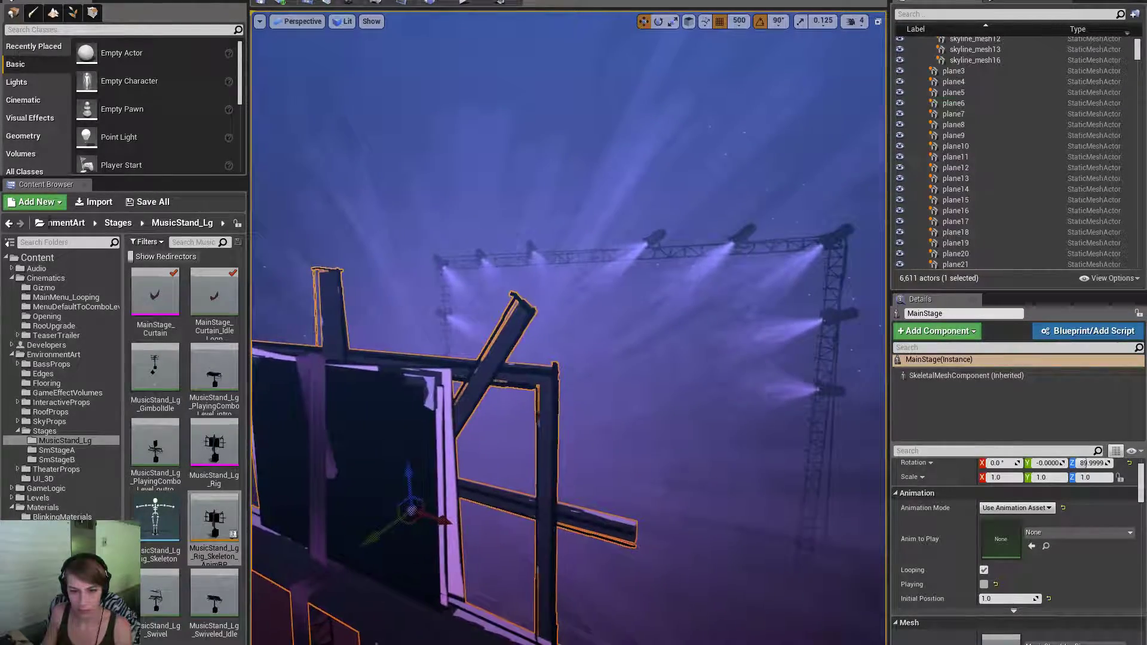
click(505, 315)
click(529, 307)
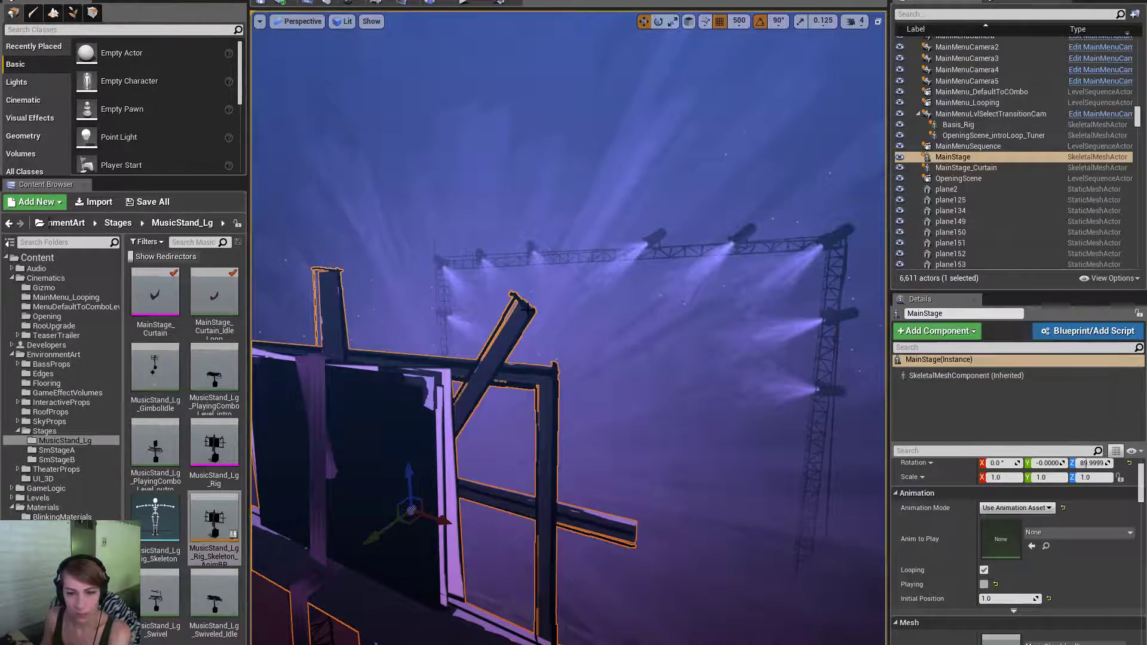
drag(1013, 297, 1012, 217)
click(1046, 607)
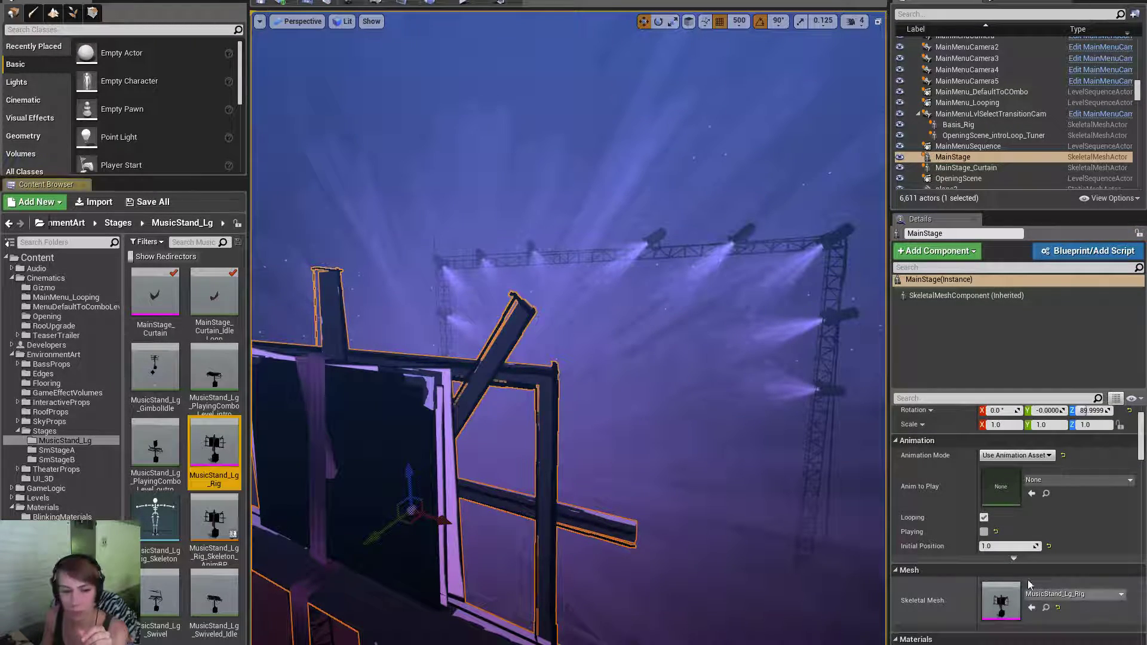
double_click(228, 461)
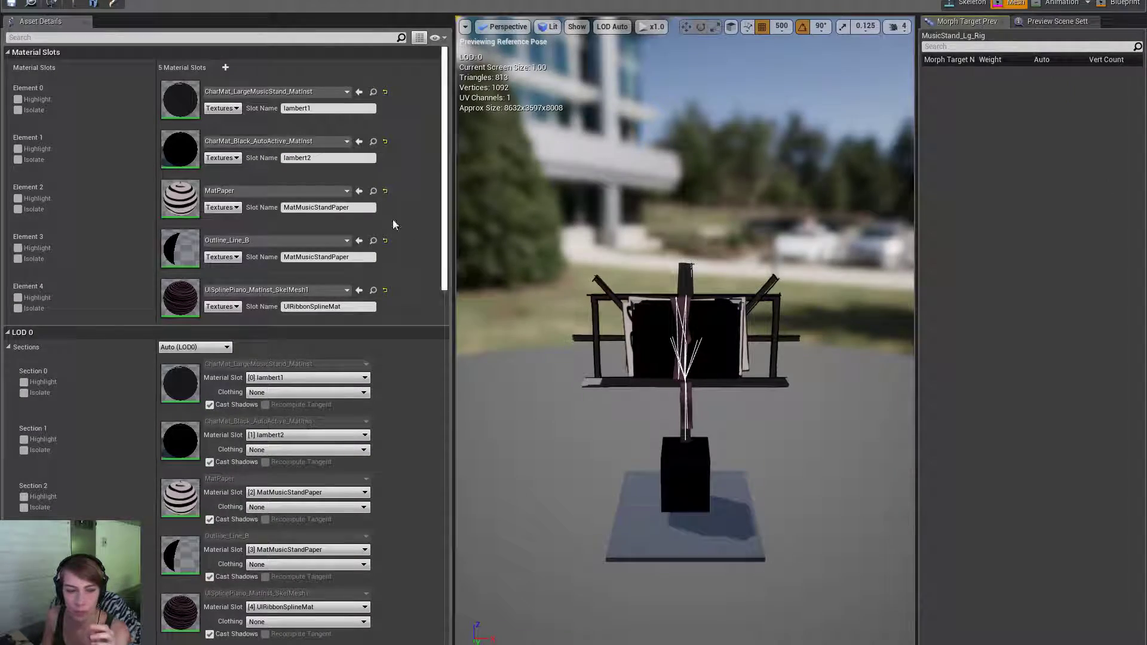
click(372, 242)
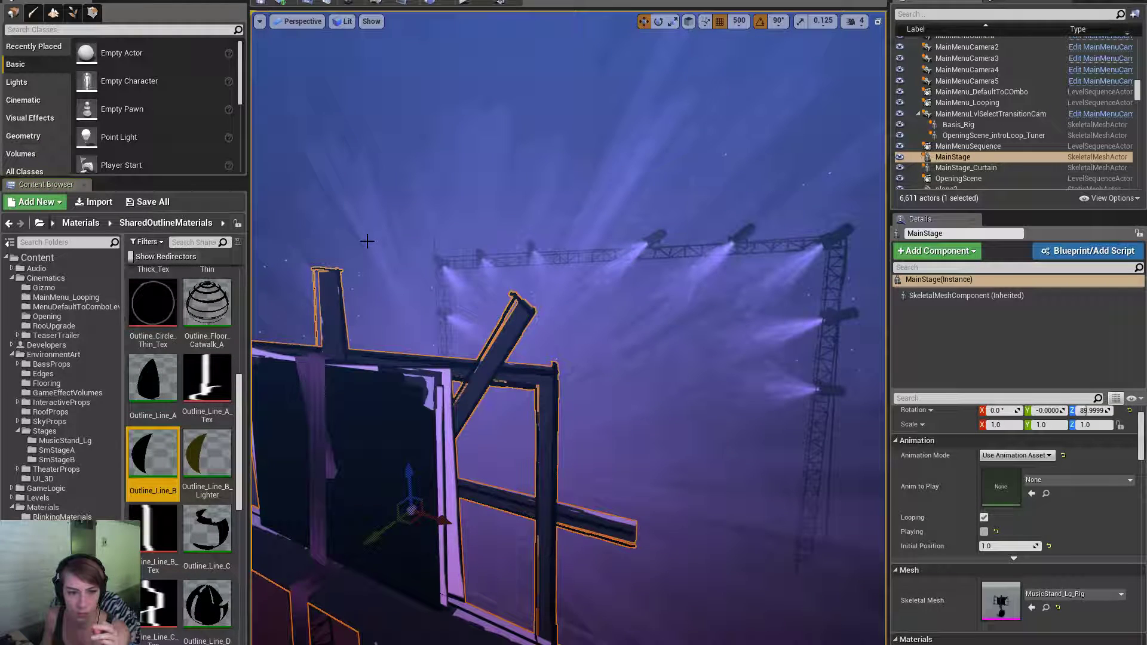
Duplicate Outline_Line_B as Outline_Line_B_IgnoreZOffset and assign the copy to material Element 3 of MusicStand_Lg_Rig.
right_click(180, 457)
click(212, 234)
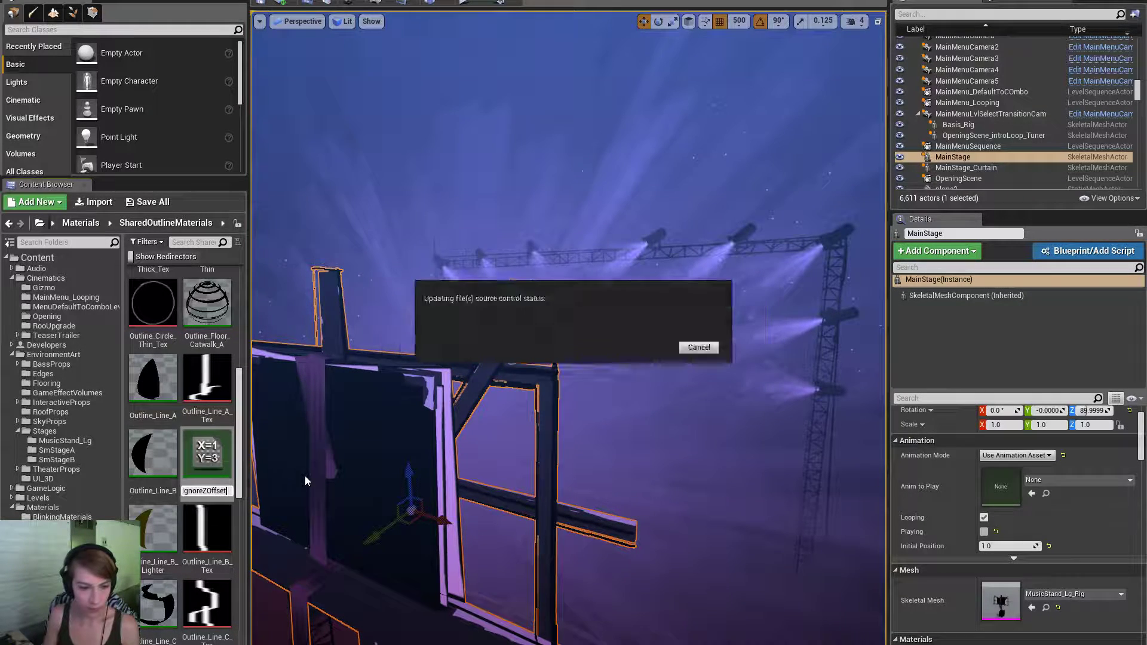
key(Return)
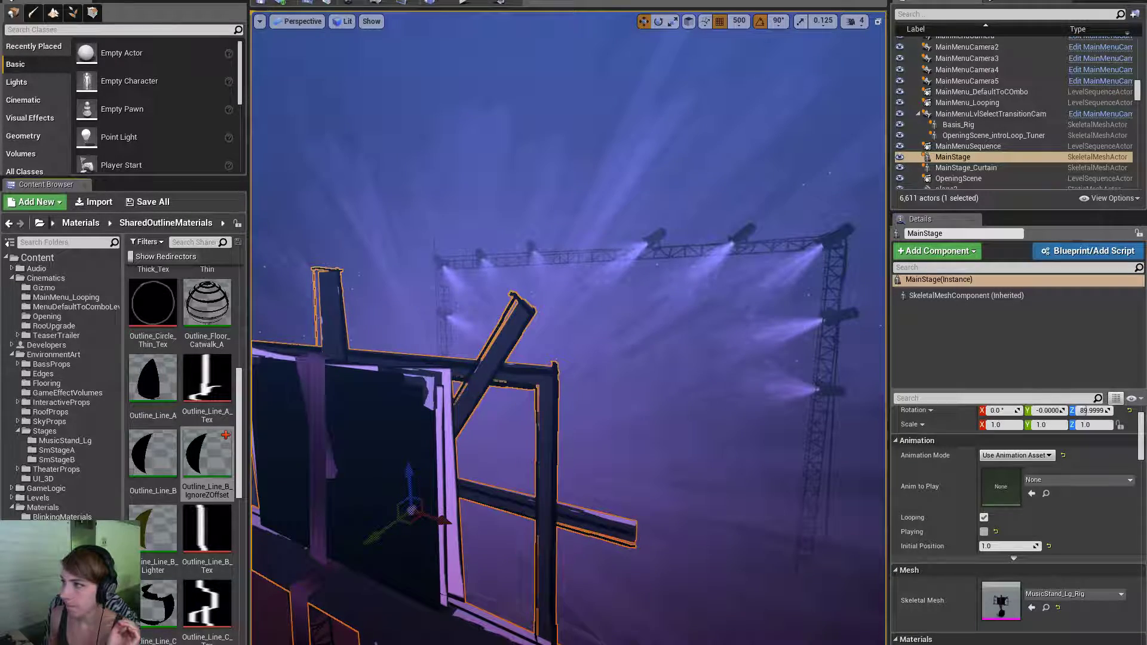
click(218, 477)
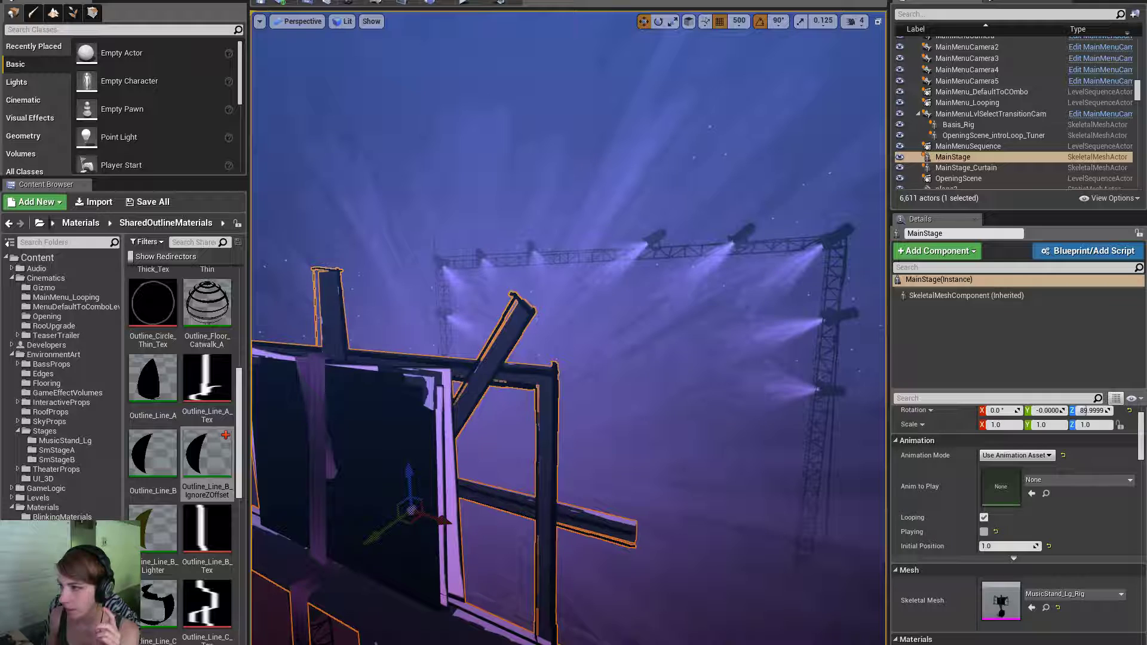
Locate CharMat_Black_AutoActive_MatInst and examine which assets use it in the Reference Viewer.
key(ctrl+b)
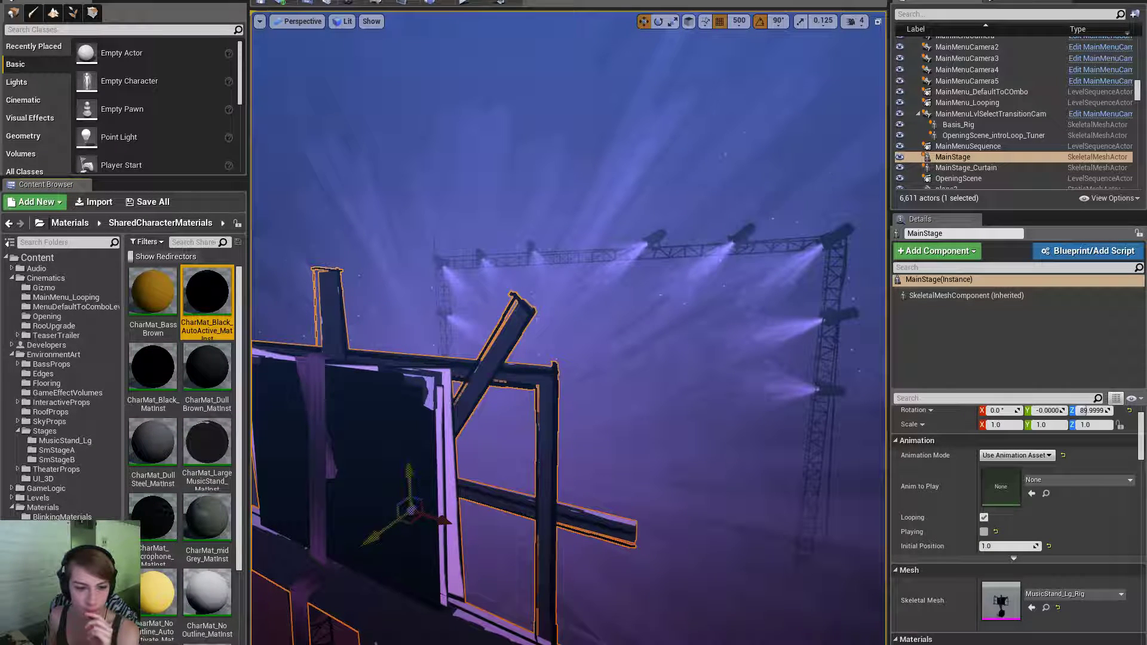
right_click(210, 300)
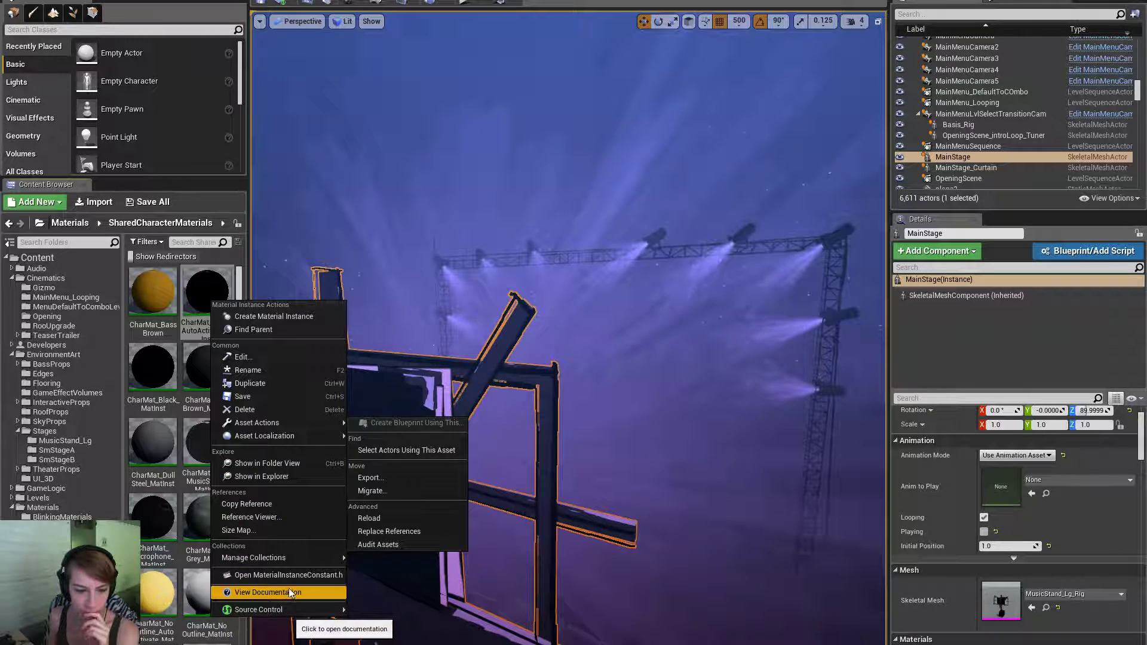
click(285, 518)
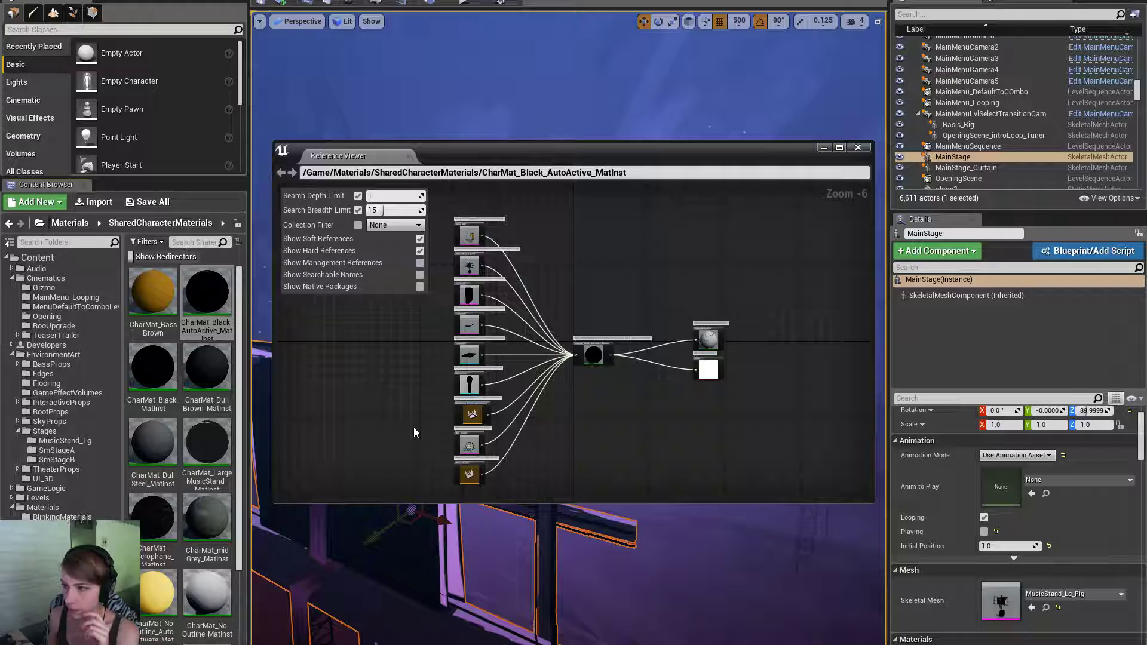
click(861, 148)
Locate FlatColor_Material through MainStage_Curtain's mesh and assign it to material Element 1 of MusicStand_Lg_Rig.
right_drag(655, 361, 656, 370)
click(655, 382)
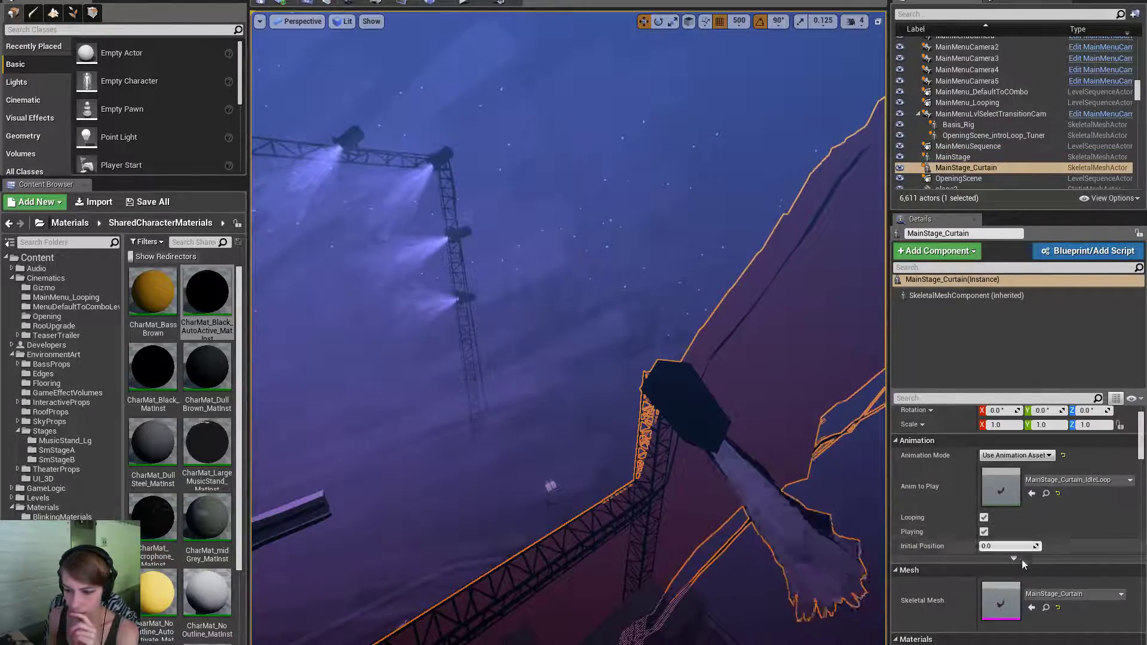
click(1045, 608)
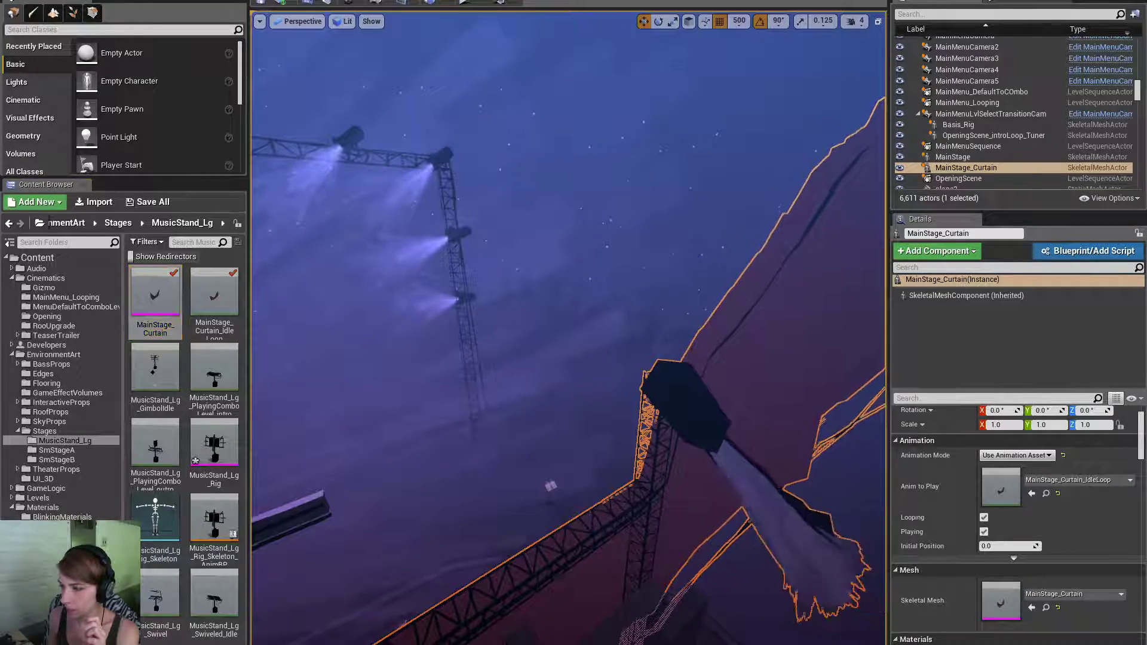
key(ctrl+b)
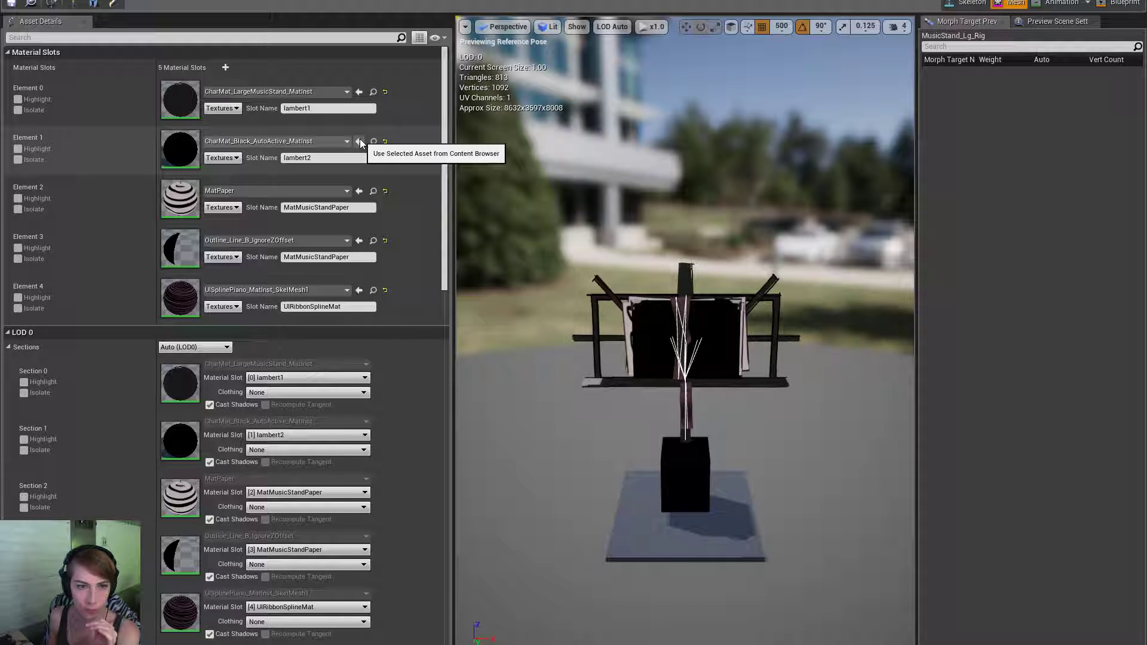
click(359, 142)
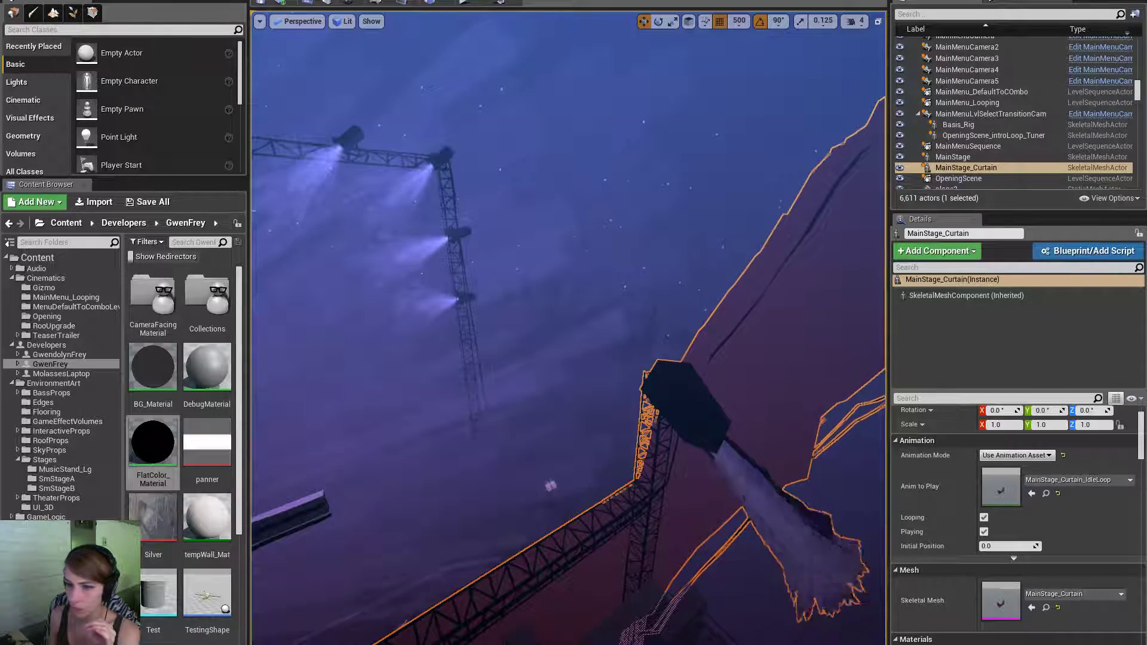
Open the OpeningScene sequence to check the music stand's look, and select MainStage.
key(f)
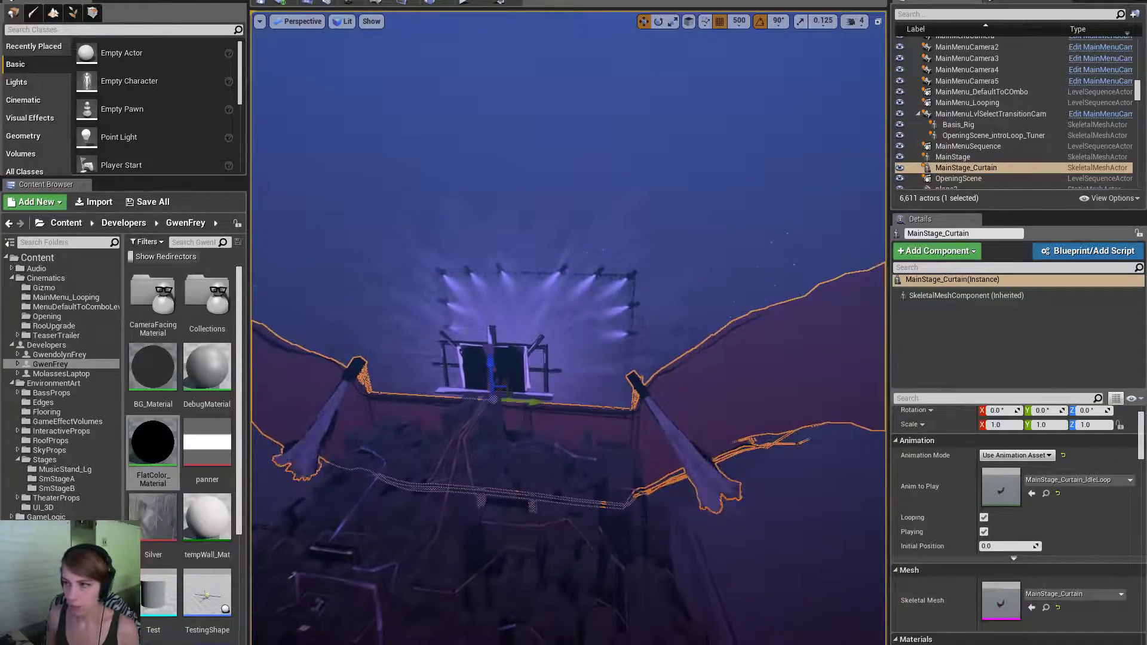
click(401, 2)
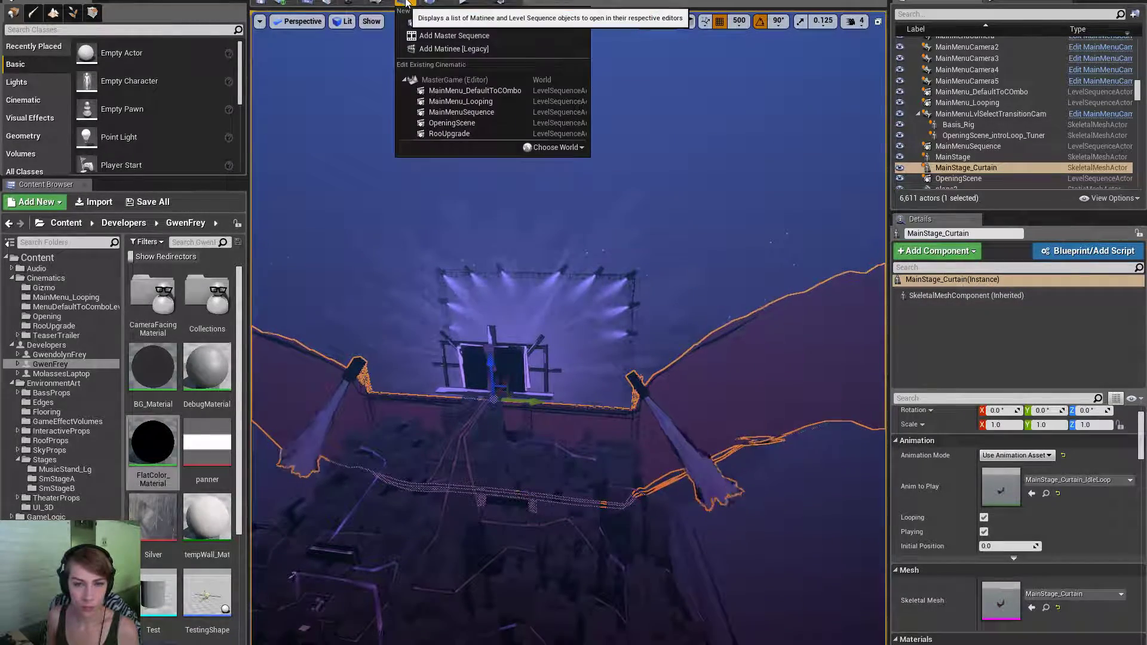
click(452, 123)
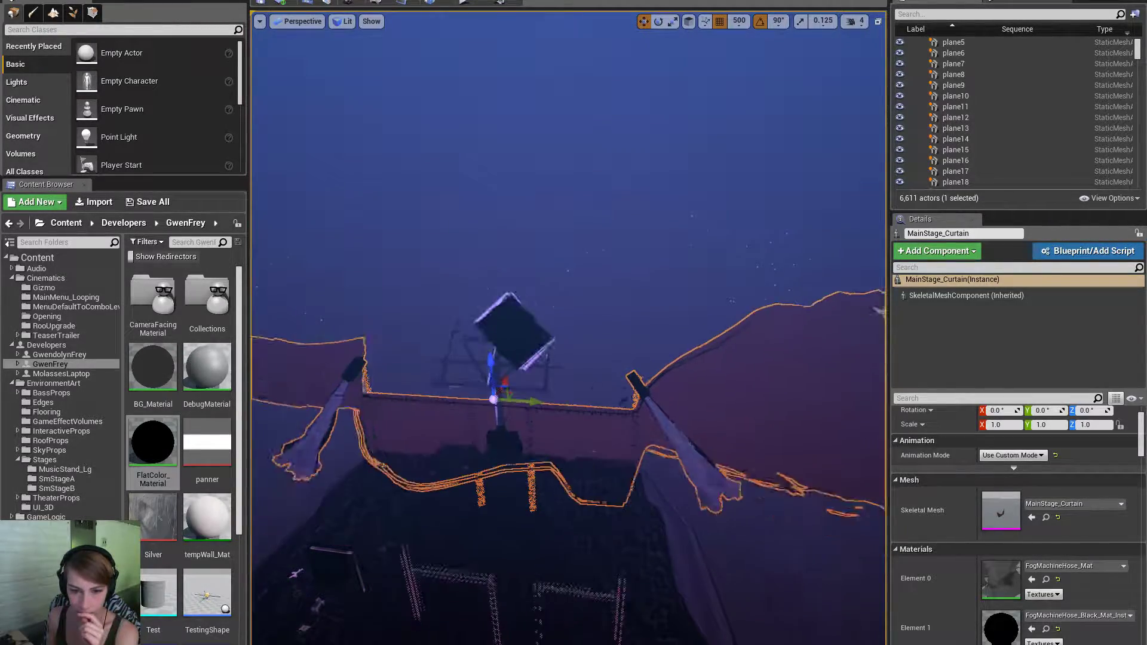
key(w)
right_drag(568, 329, 502, 329)
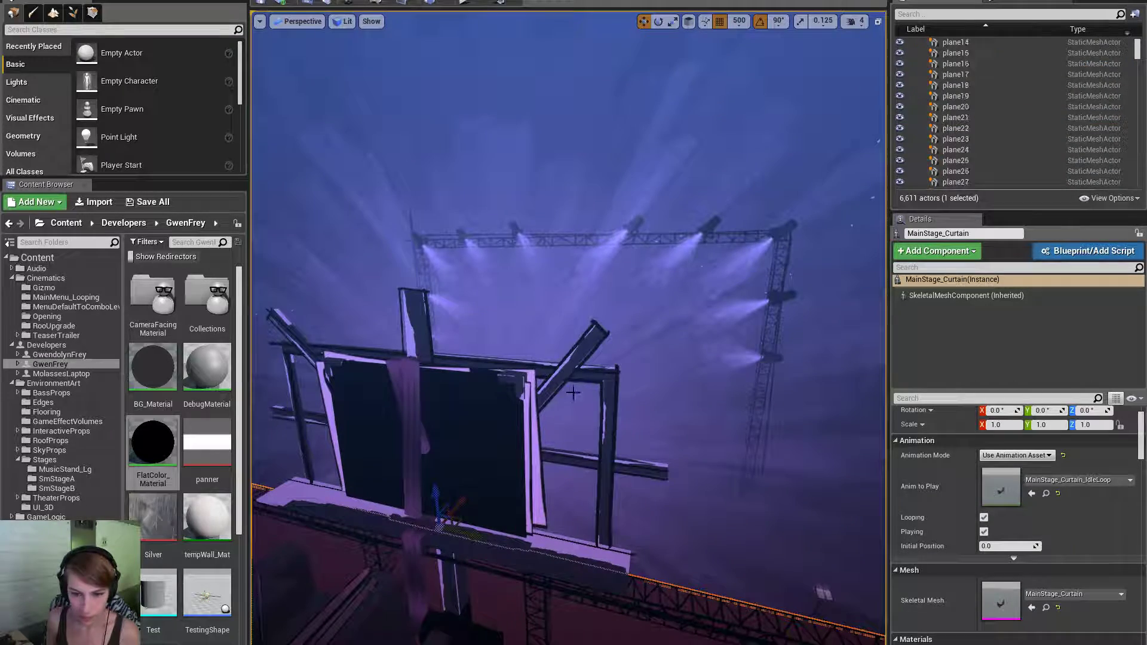
click(573, 392)
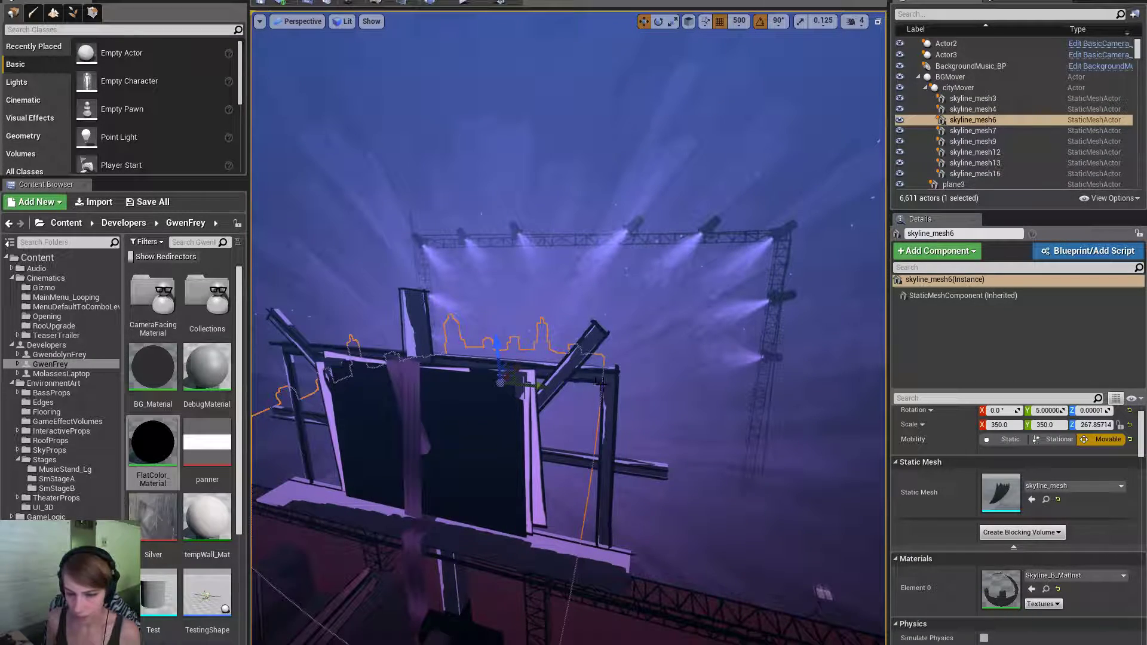
click(601, 382)
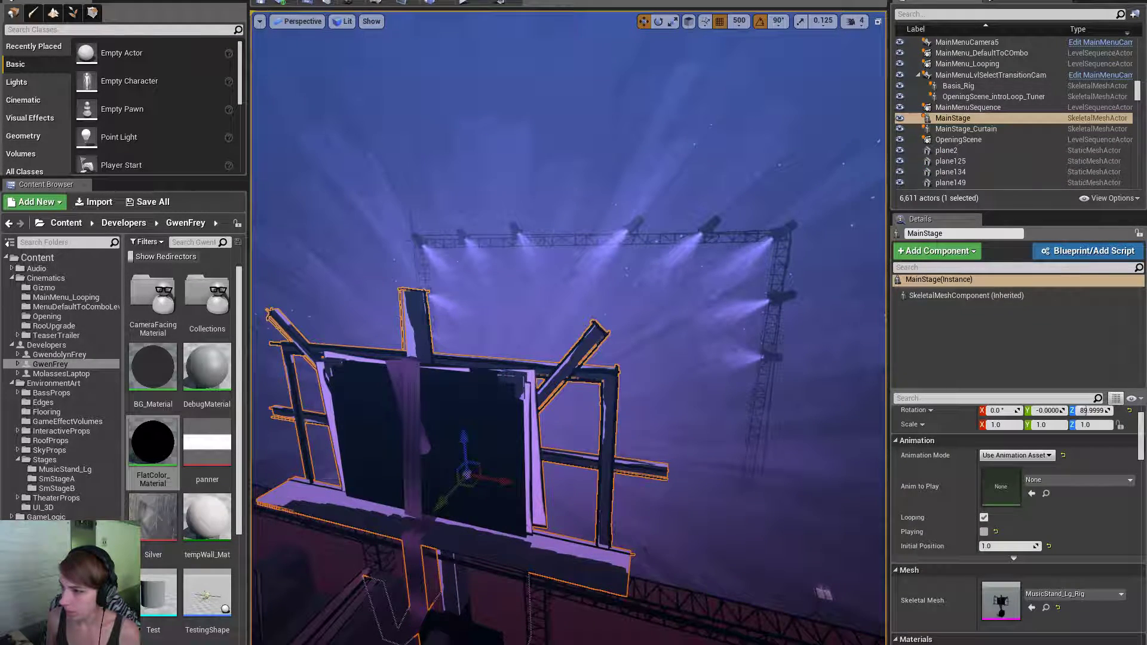
In Outline_Line_B_IgnoreZOffset, override the effectedByGlobalWorldOffset parameter with a value of 0.
double_click(209, 455)
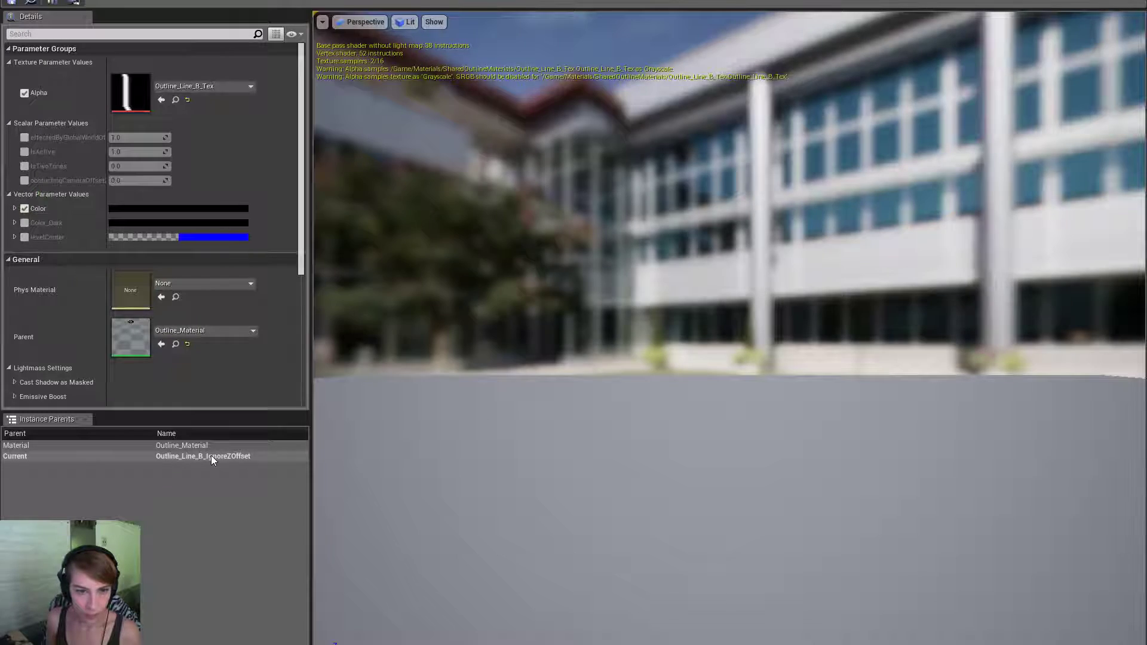
click(25, 138)
click(127, 137)
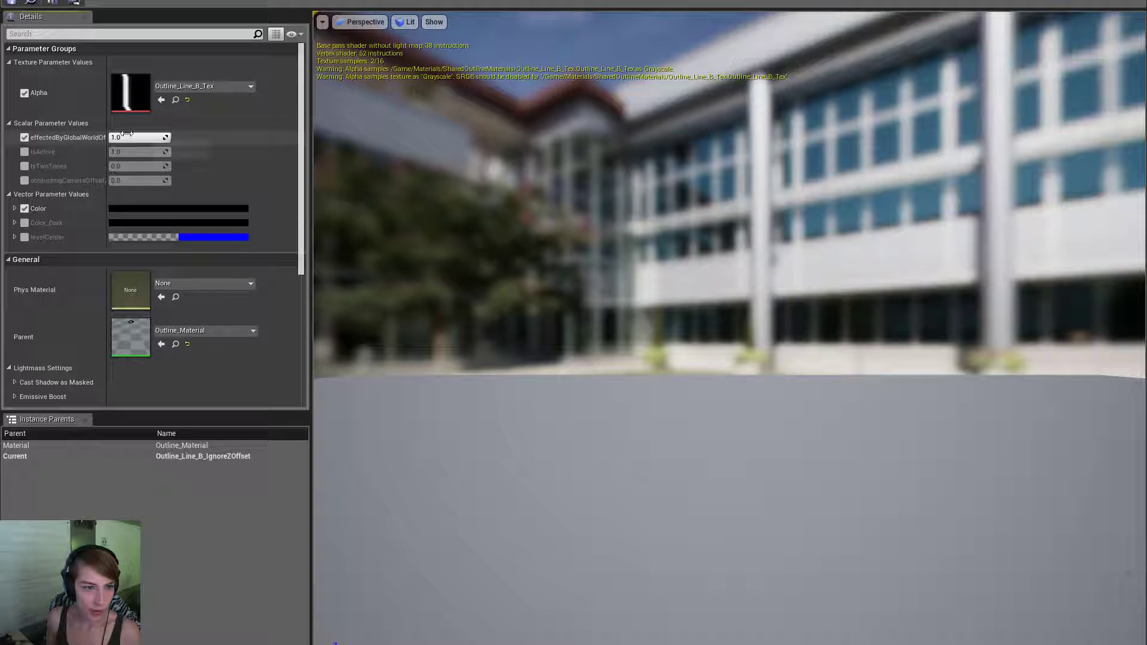
text(0)
key(Return)
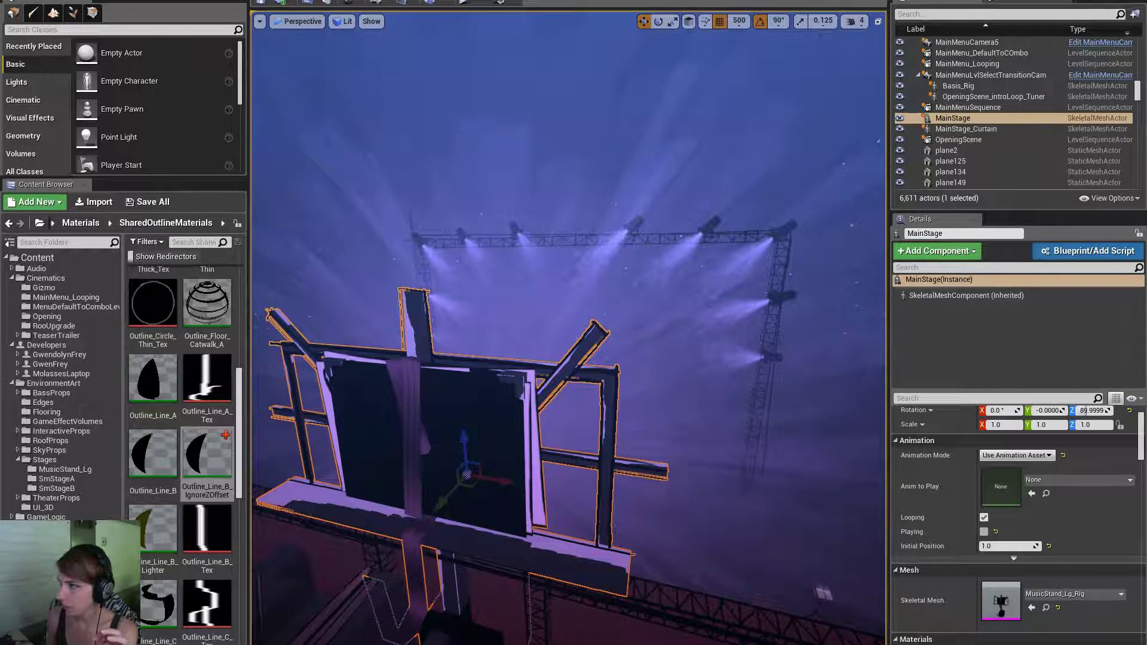
Reopen the OpeningScene sequence and examine MainStage's outline materials from the front.
click(428, 3)
click(482, 123)
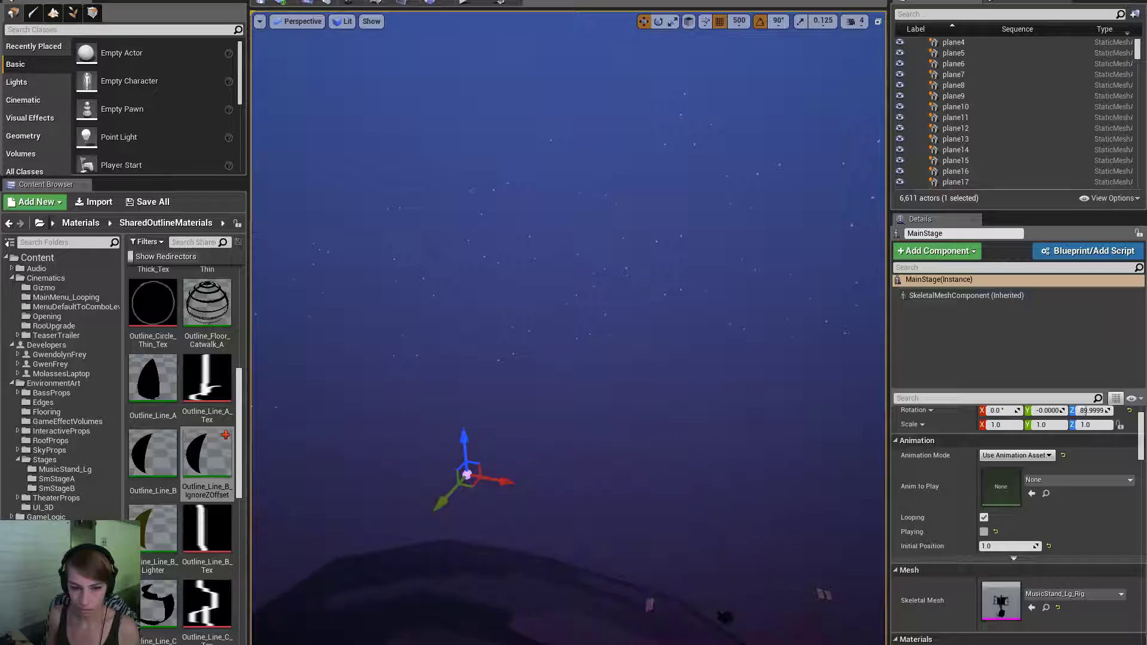
right_drag(803, 301, 635, 327)
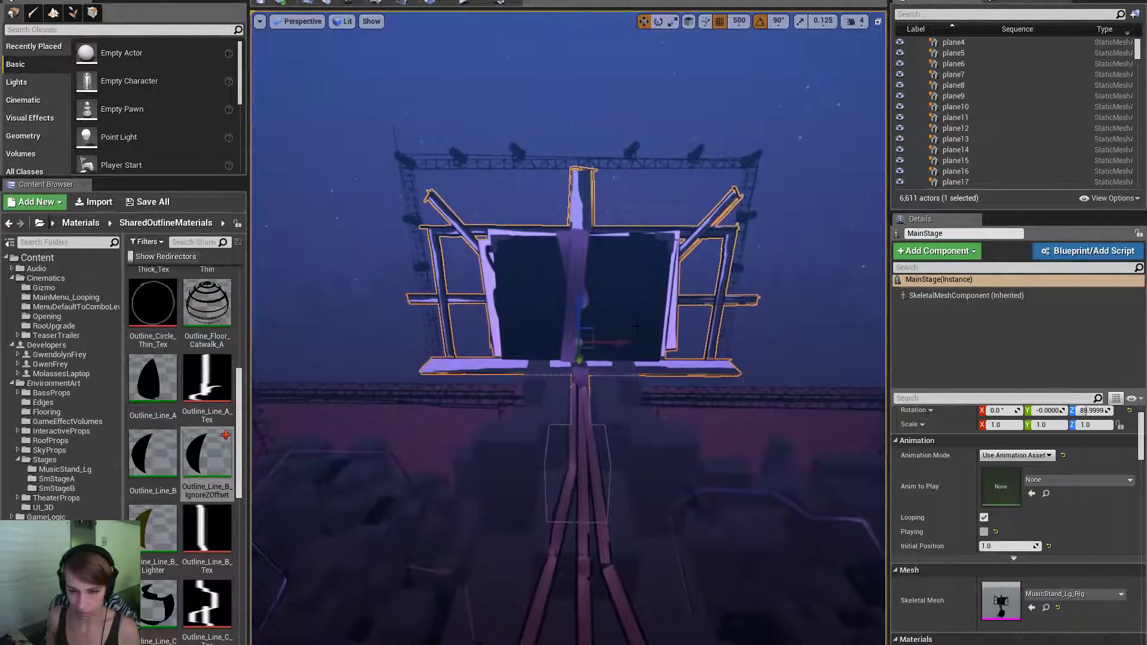
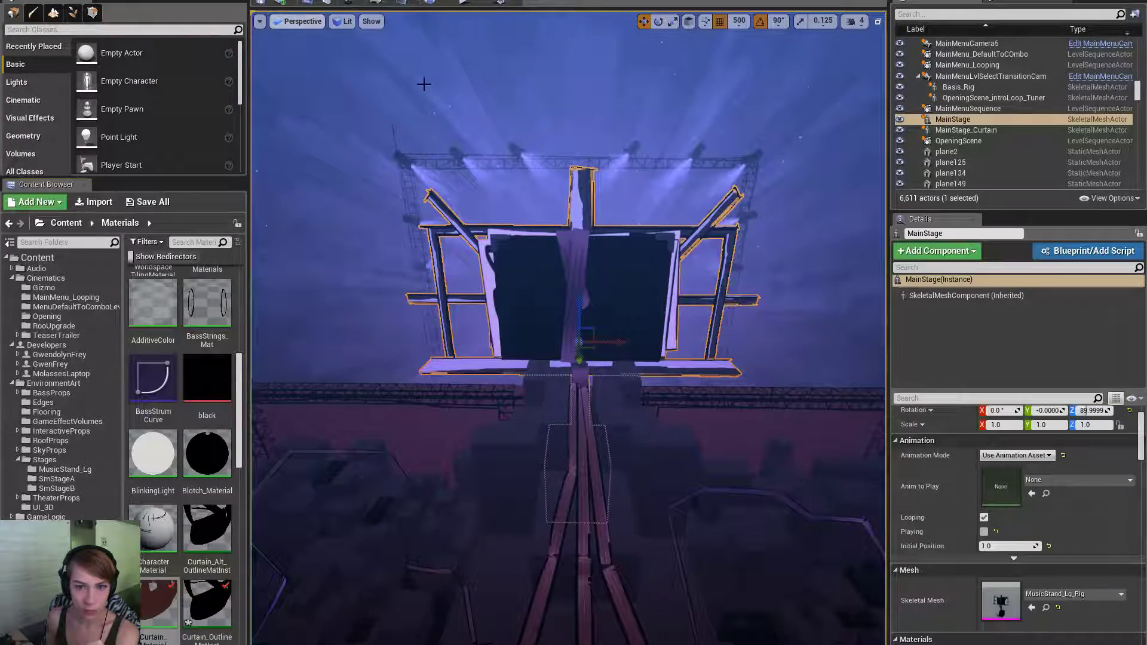
Open MainStage's MusicStand_Lg_Rig mesh and locate its Element 4 material, UISplinePiano_MatInst_SkelMesh1, in the content browser.
click(1046, 608)
double_click(207, 455)
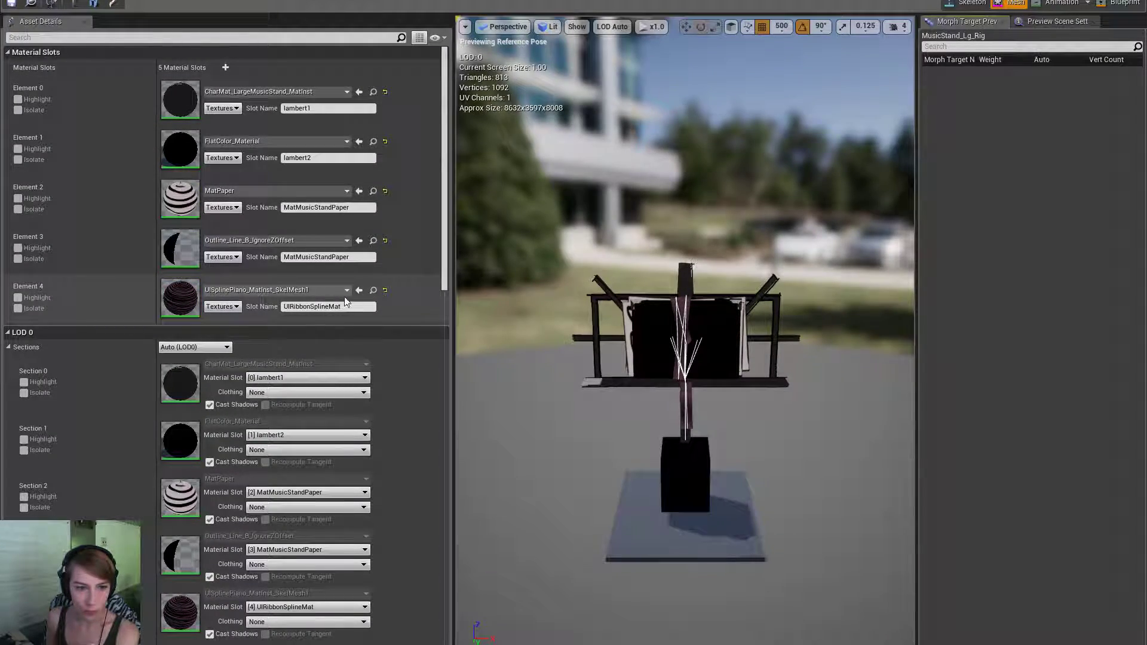
click(373, 290)
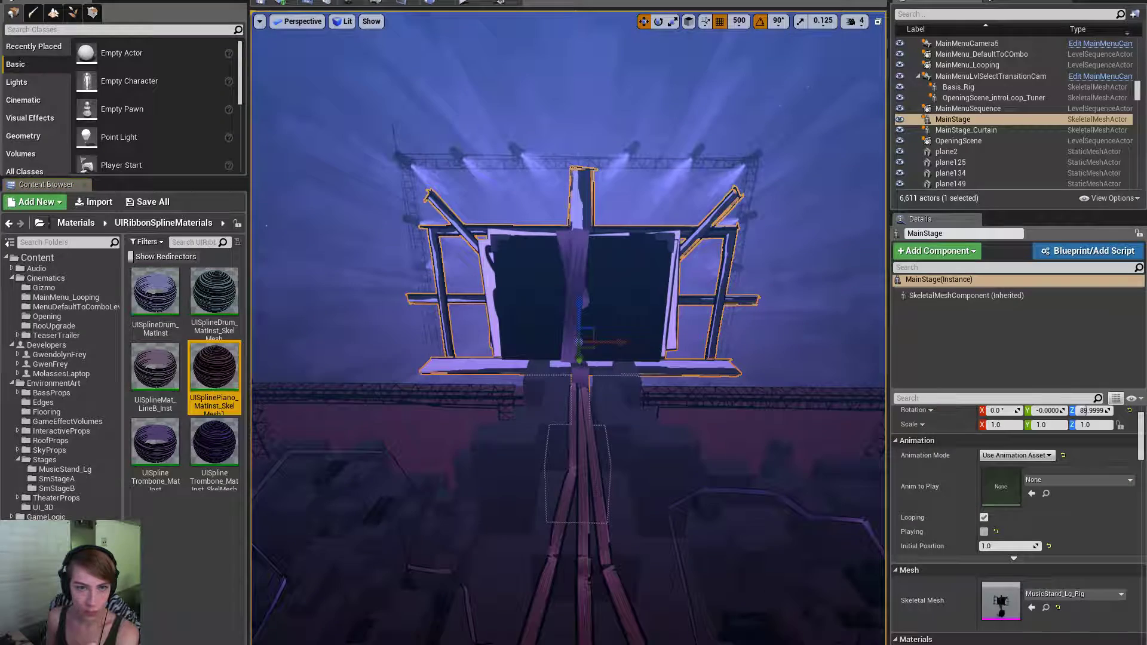
right_click(224, 389)
click(309, 156)
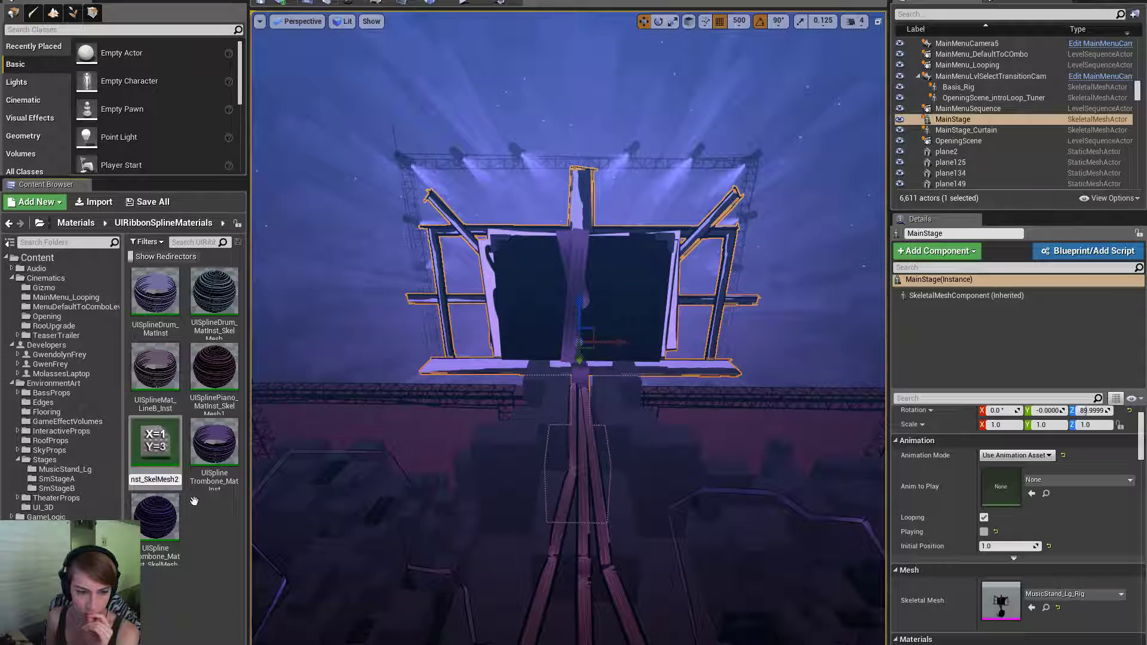
key(Return)
right_click(165, 463)
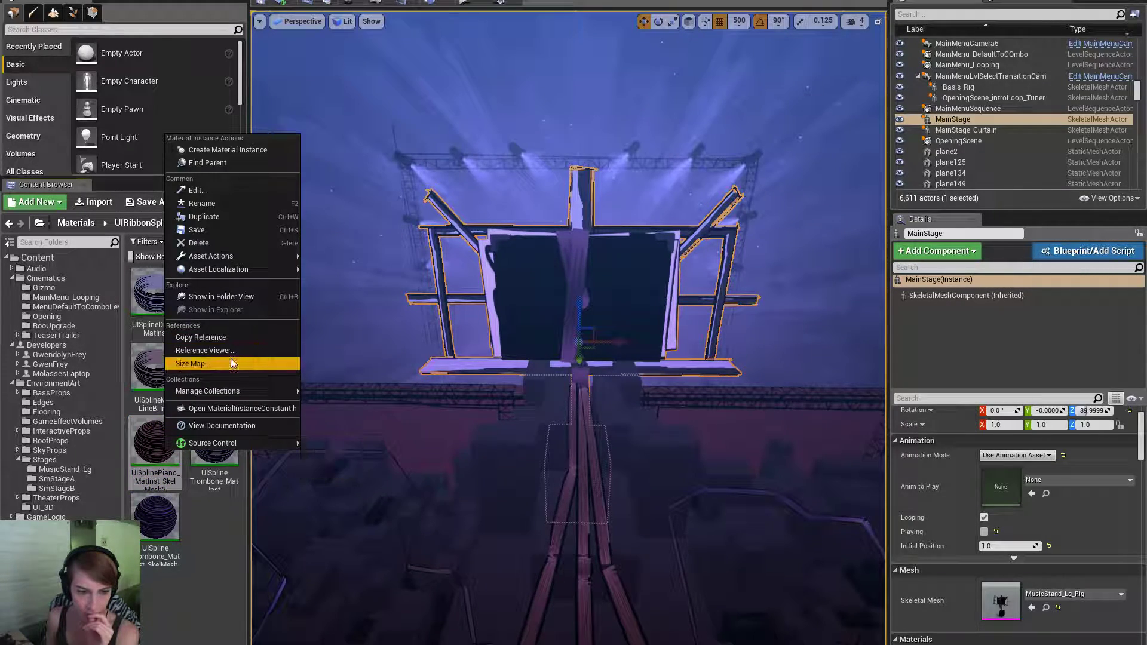
click(221, 243)
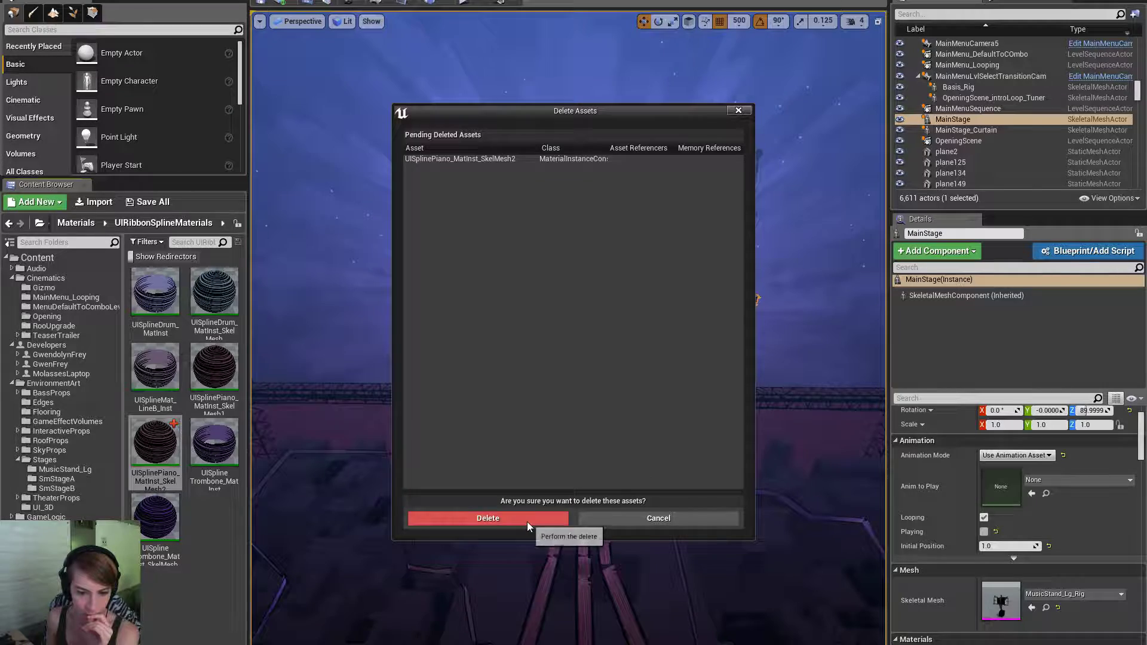
click(527, 518)
Override the global world offset parameter to 0 in UISplinePiano_MatInst_SkelMesh1, save the material instance with checkout and close it.
double_click(220, 387)
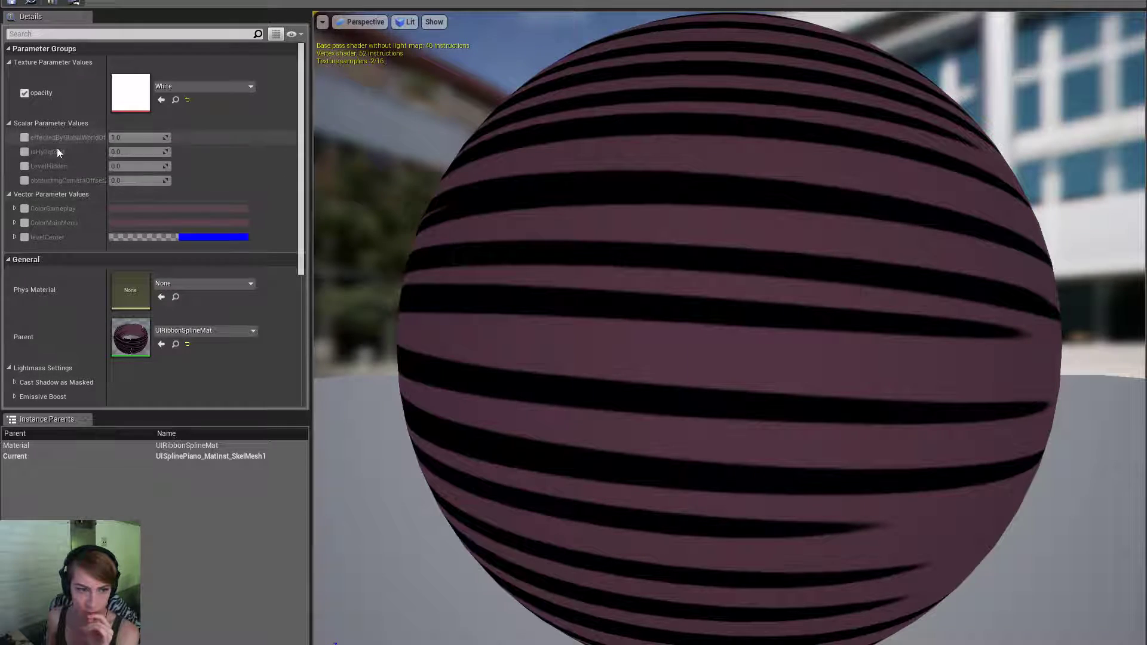
click(25, 137)
click(151, 137)
text(0)
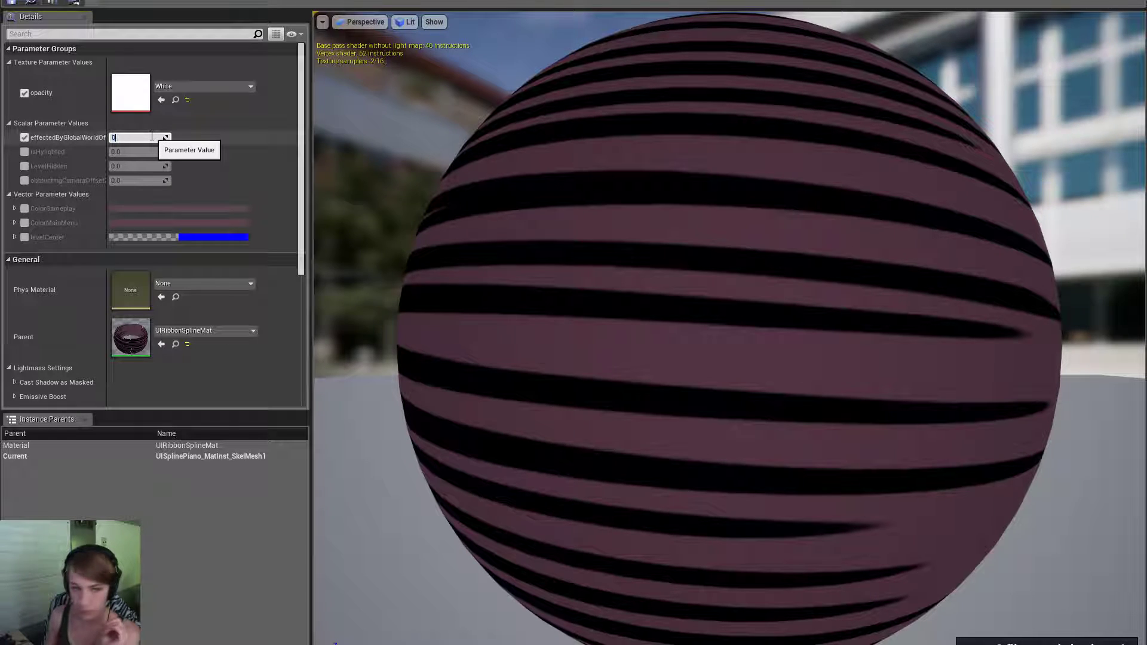
key(Return)
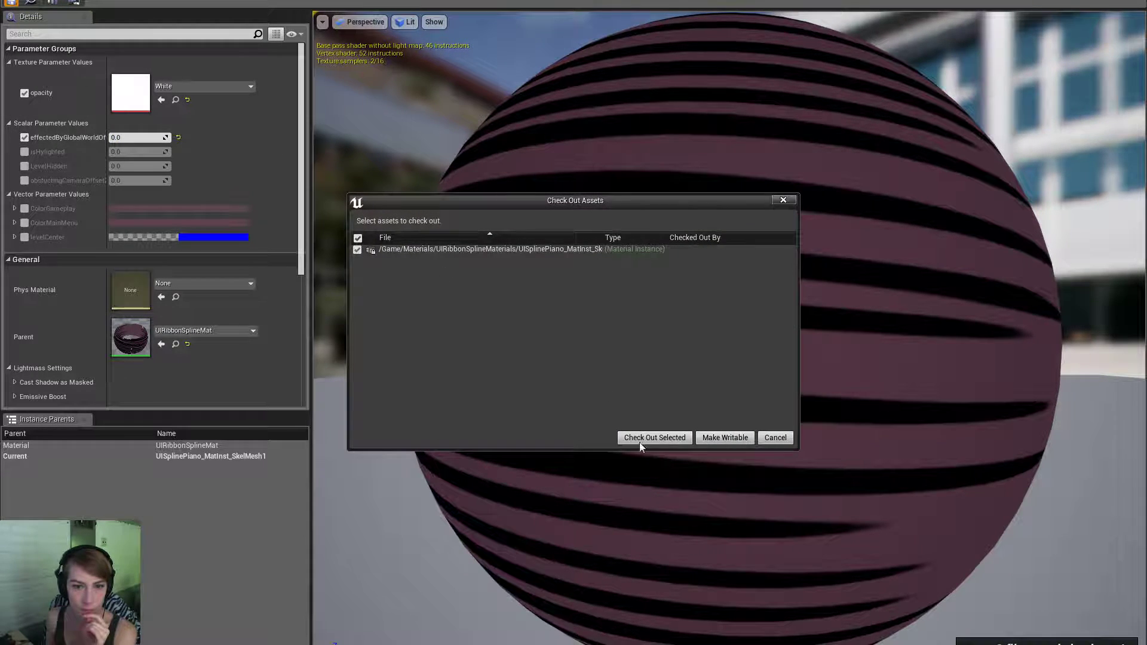
click(656, 438)
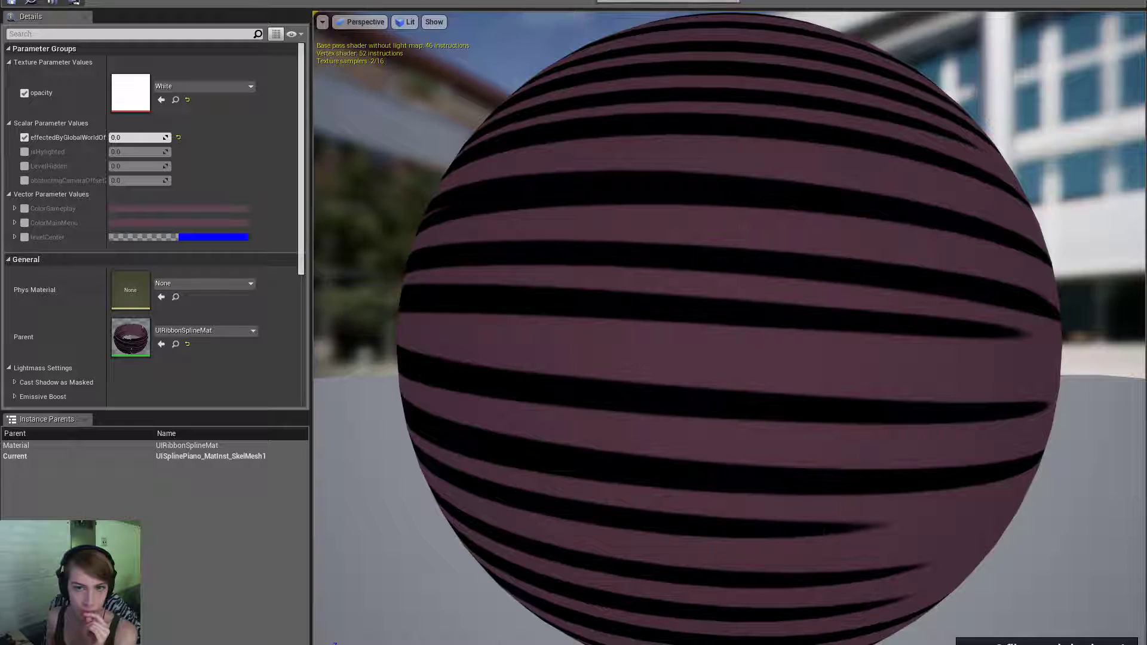
click(250, 2)
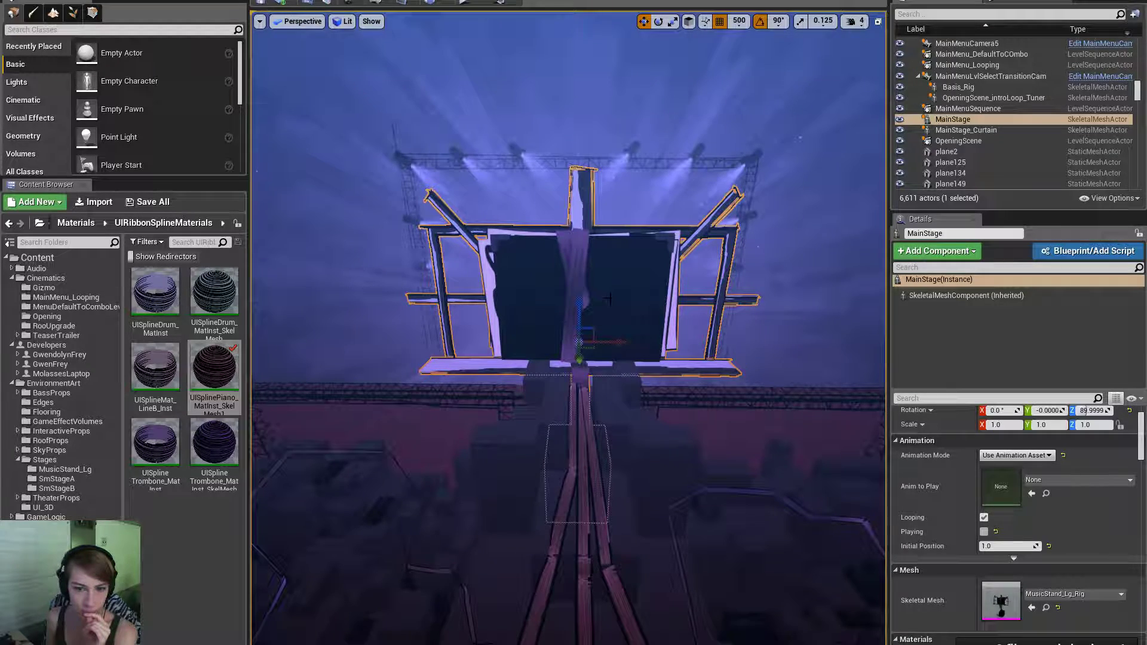
Open an existing MasterGame level sequence for editing and switch the viewport to game view.
click(412, 6)
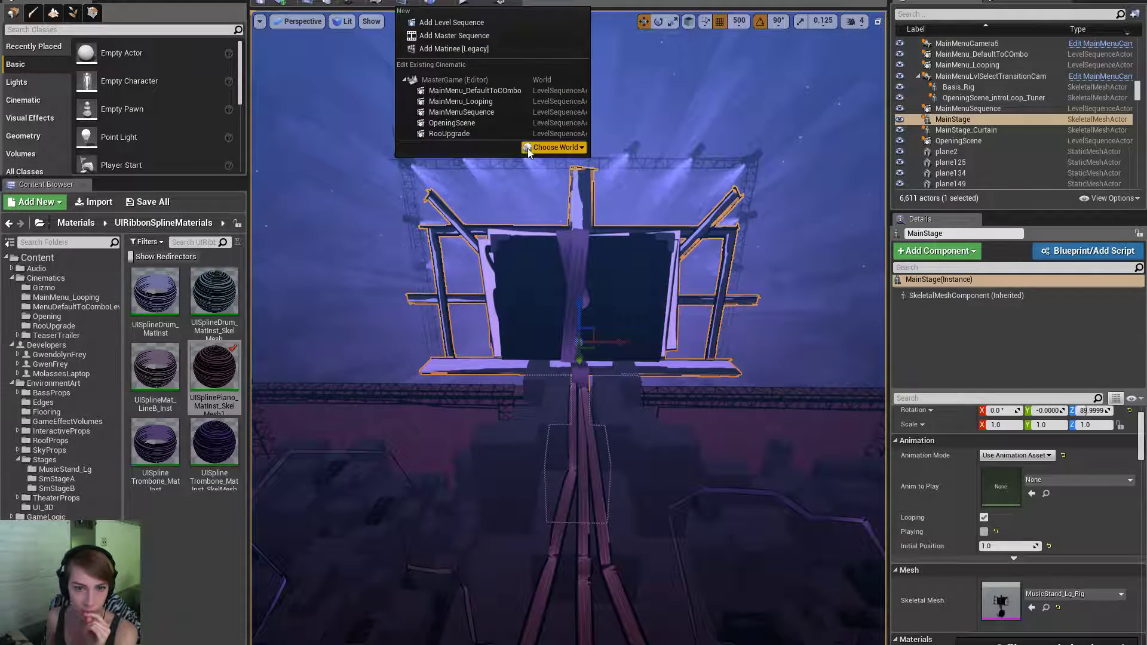
click(526, 116)
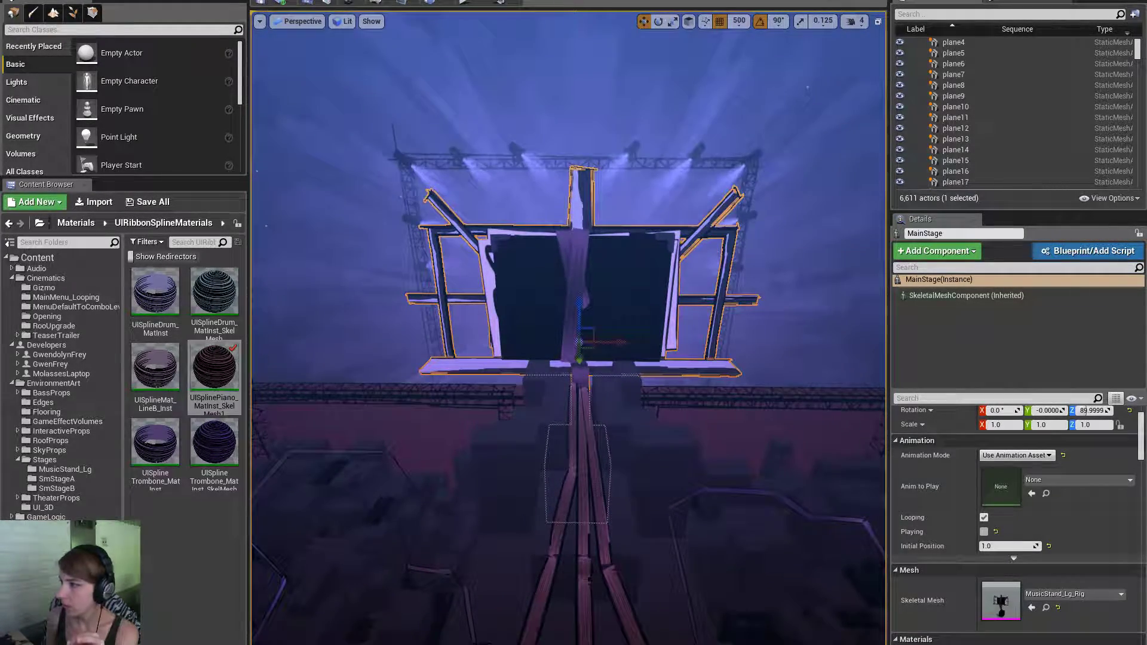
key(g)
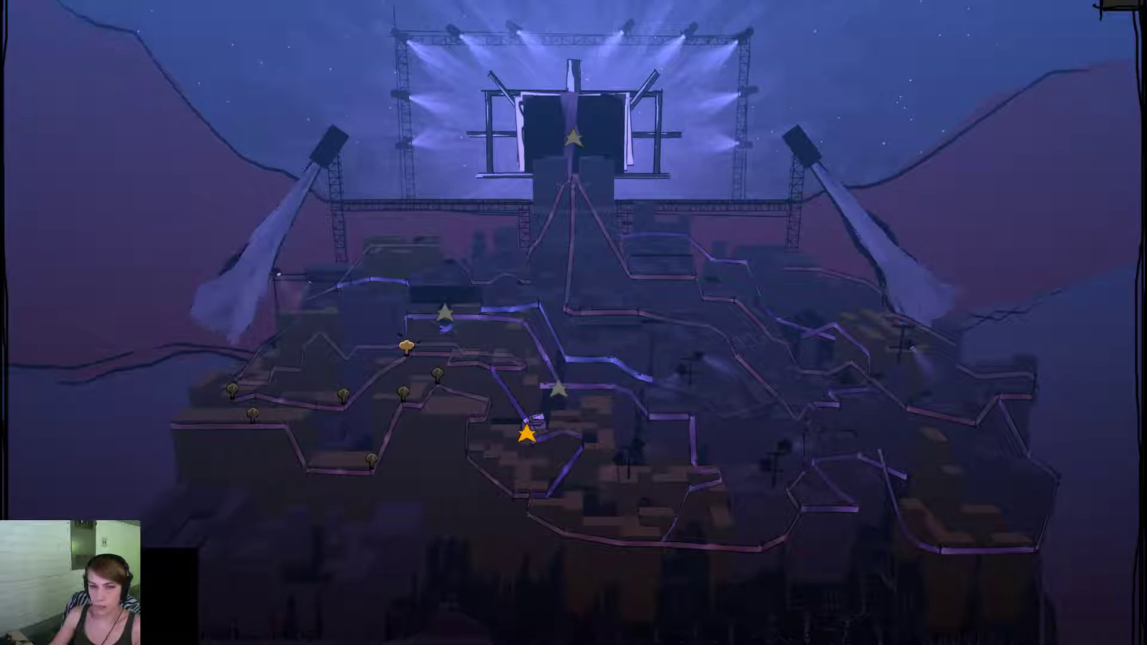
Review the recorded opening cinematic in windowed playback and dismiss the subtitle download window.
key(Return)
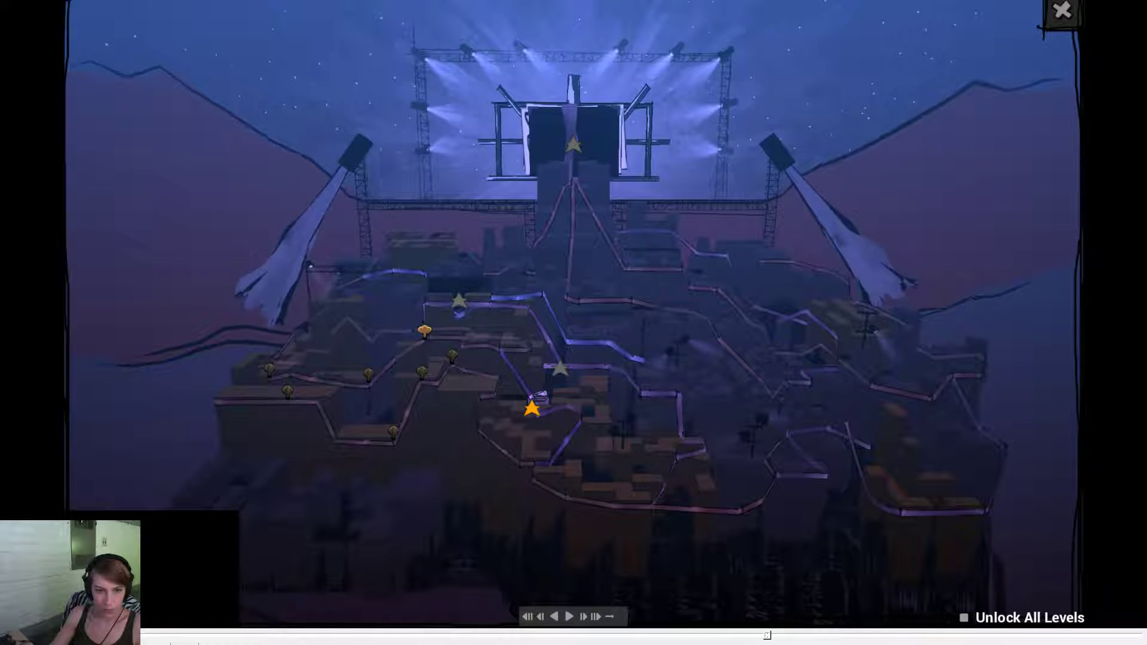
key(d)
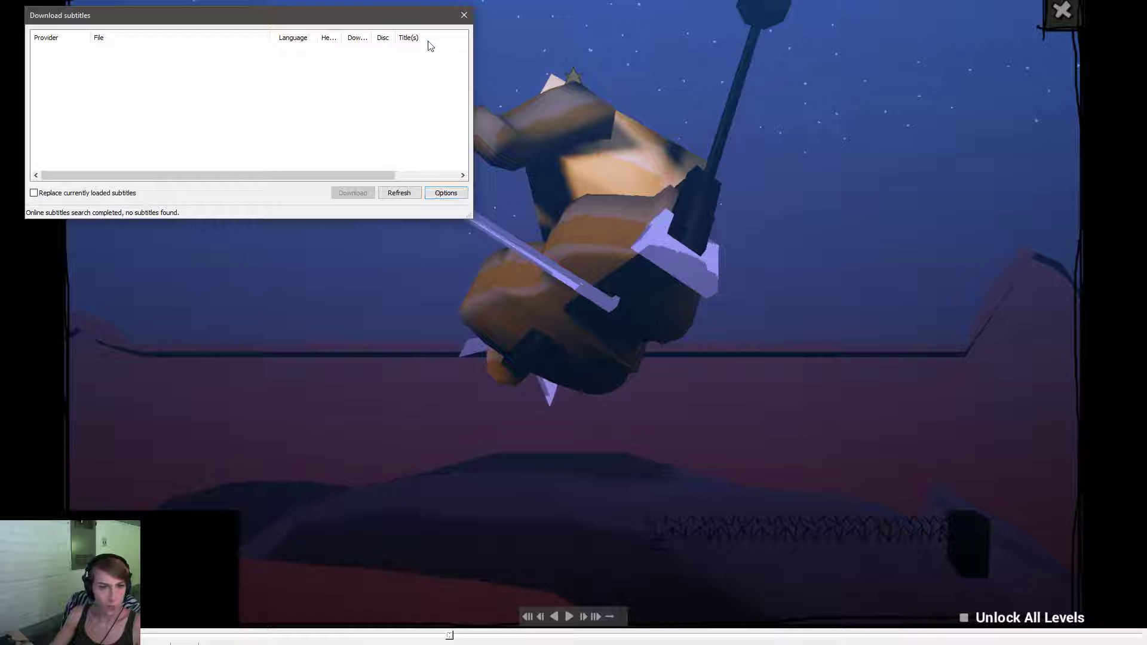
click(470, 13)
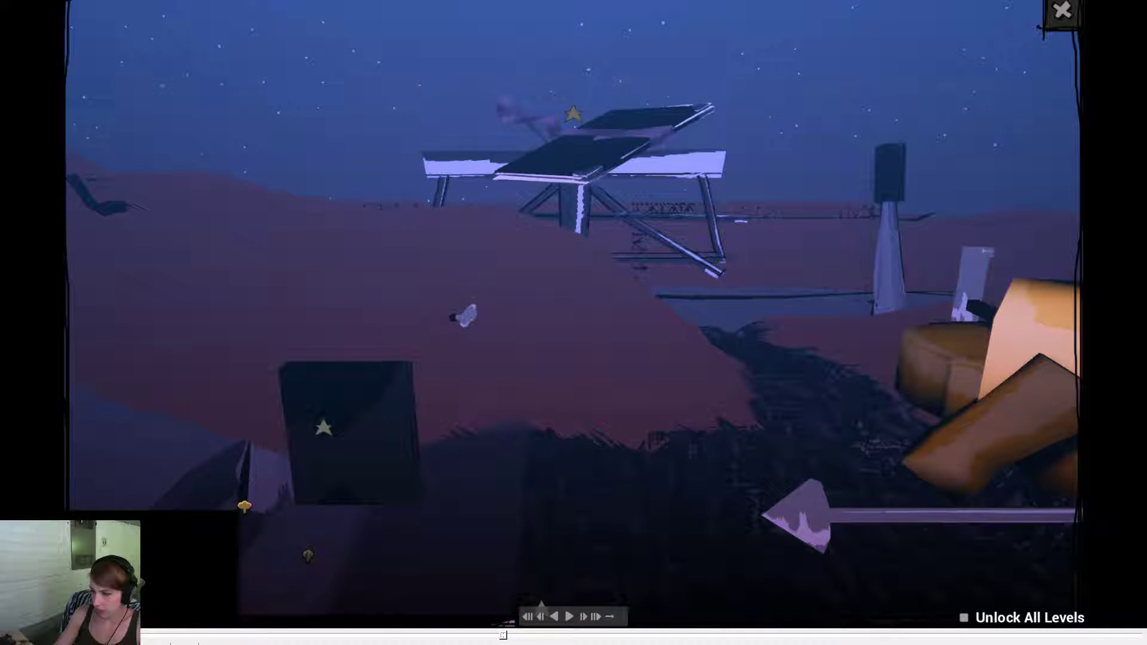
Switch to Maya, set the timeline to the OpeningScene_Tuner clip's range of 0 to 170, and move the Clip Exporter out of the way.
key(alt+Tab)
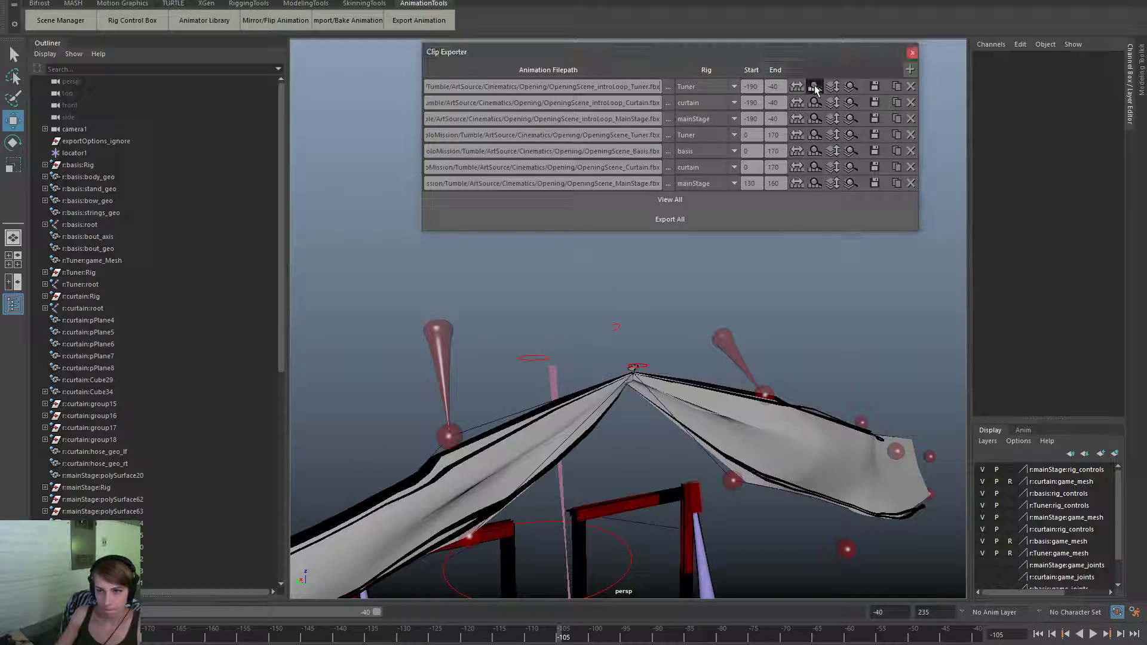
click(817, 136)
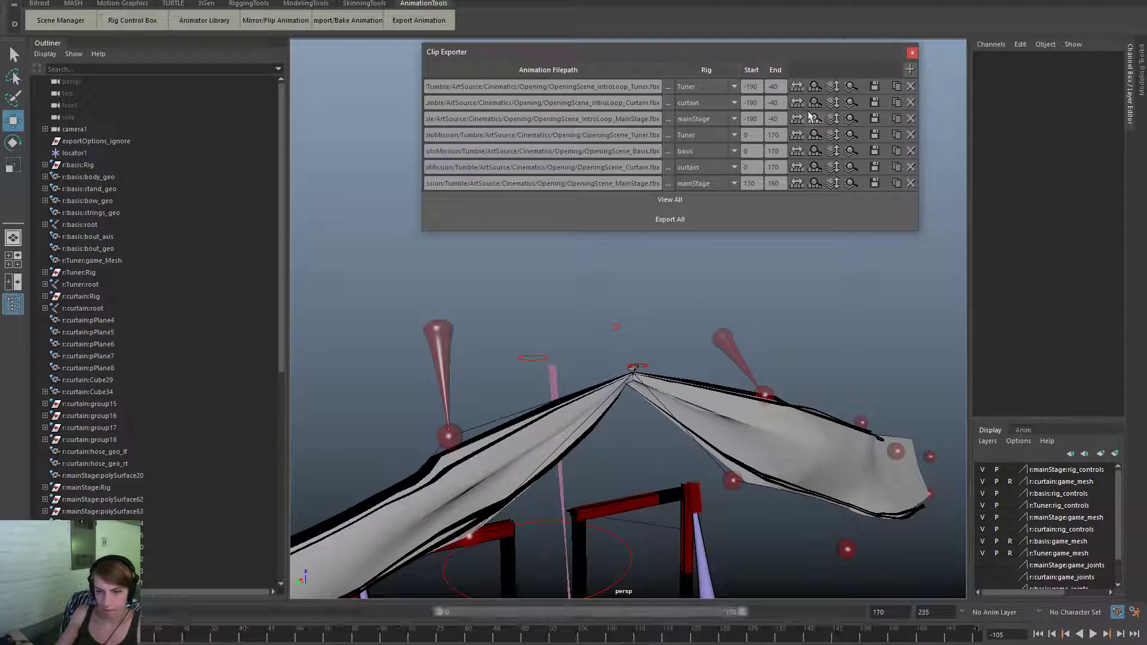
drag(767, 55, 1146, 134)
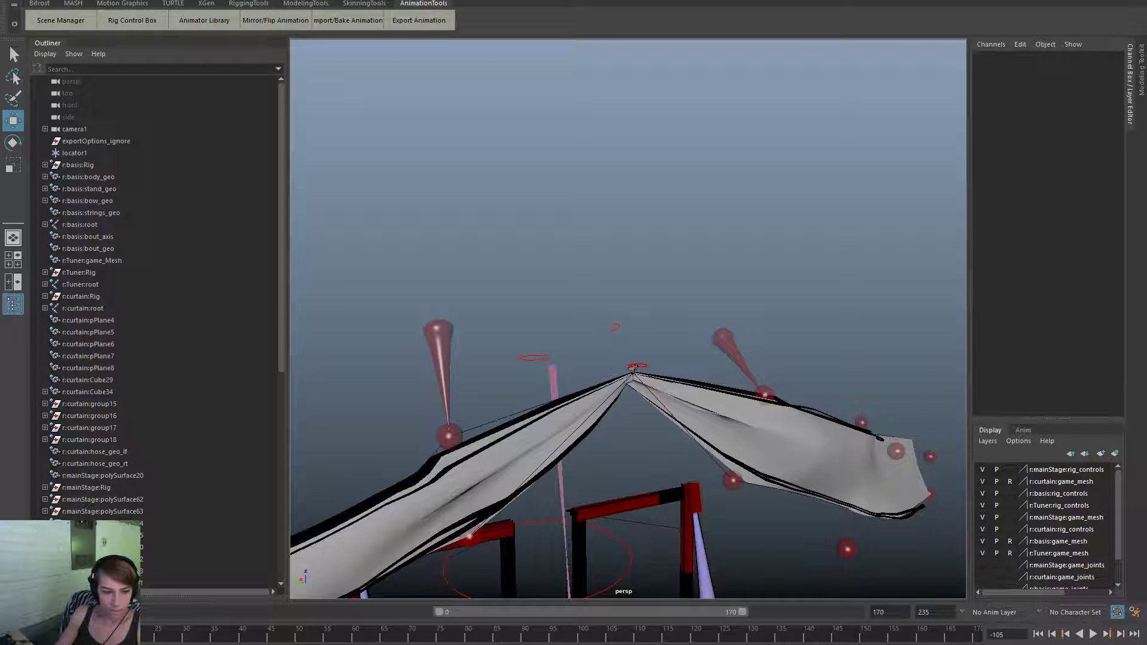
Bring the camera1 view into the workspace and play the opening animation from frame 0, stopping at frame 136.
key(alt+v)
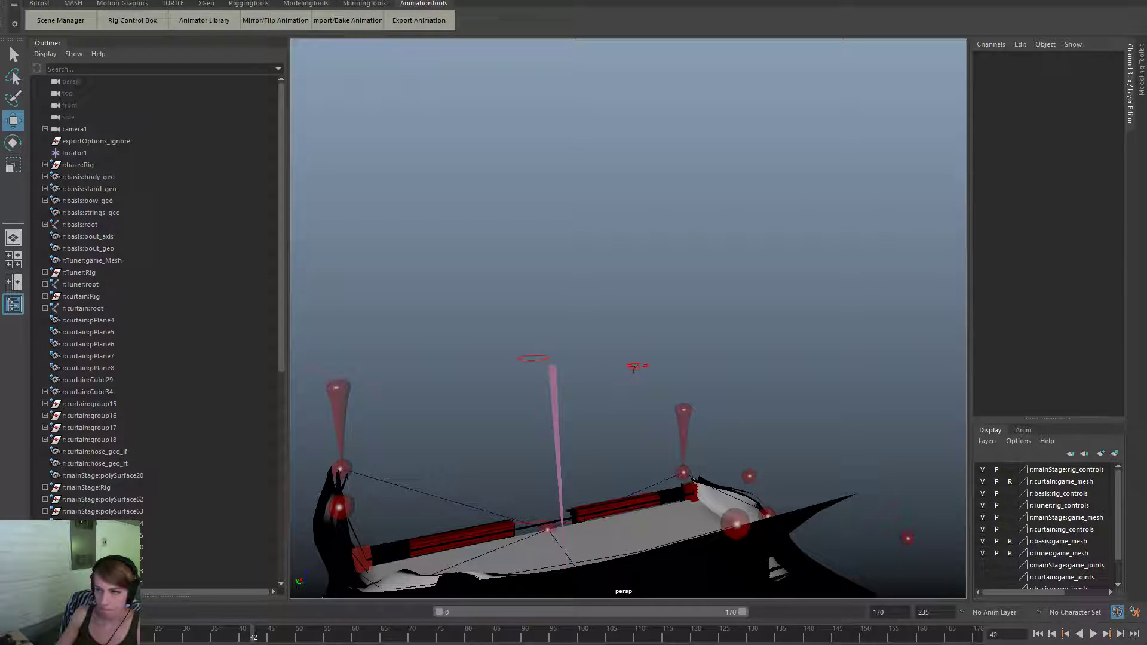
drag(1146, 53, 102, 12)
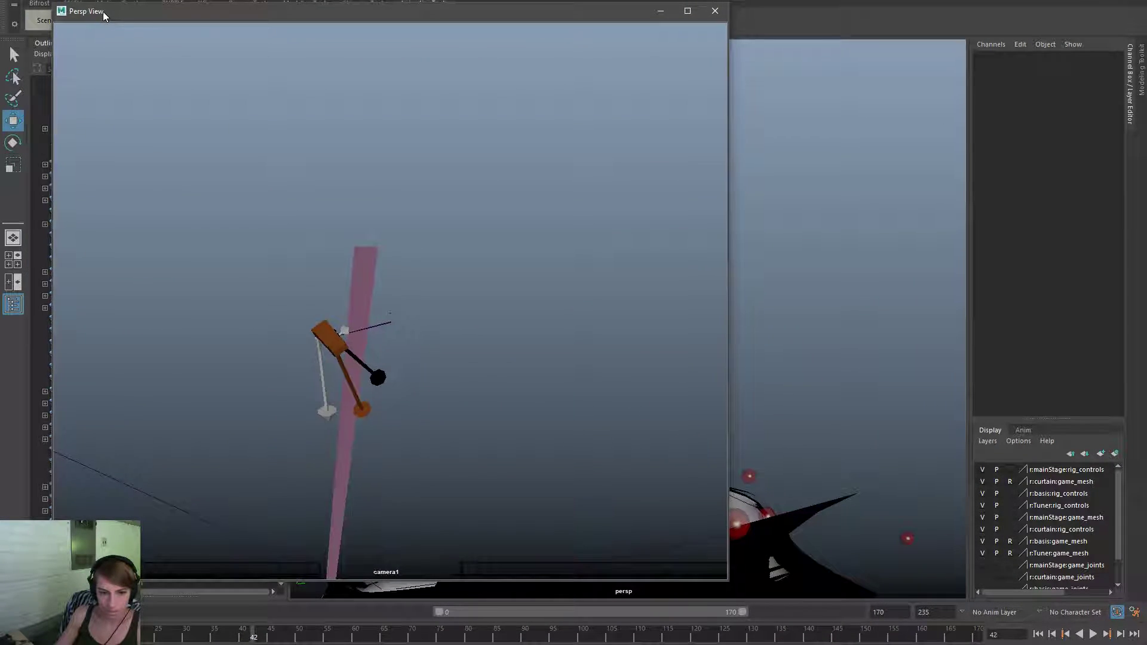
click(17, 633)
click(548, 195)
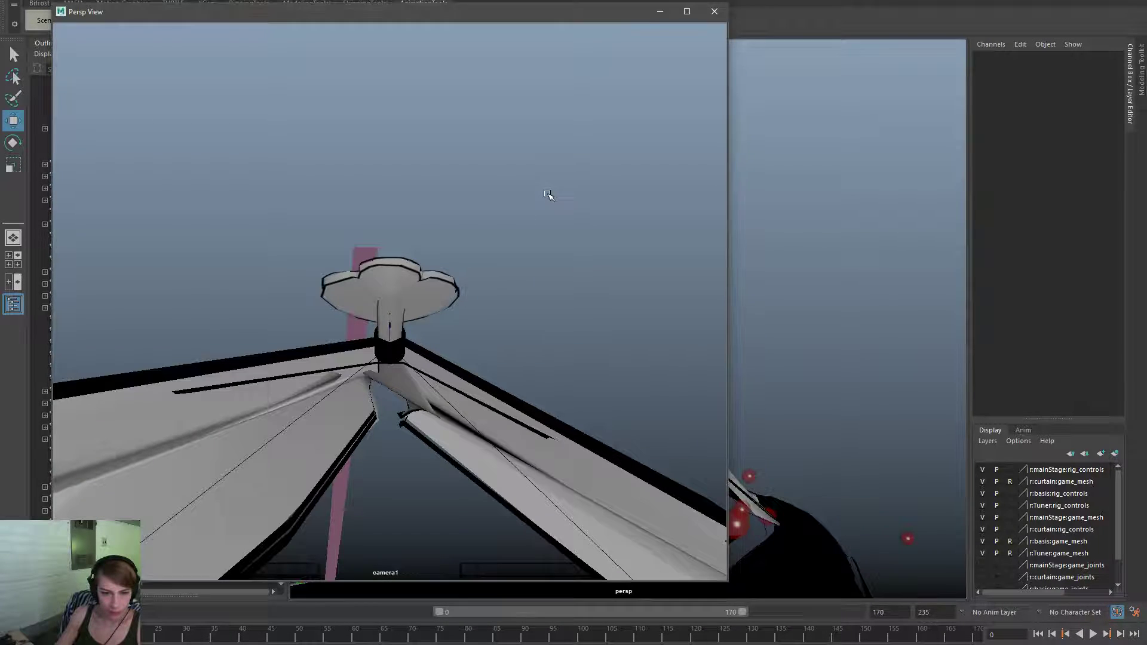
key(alt+v)
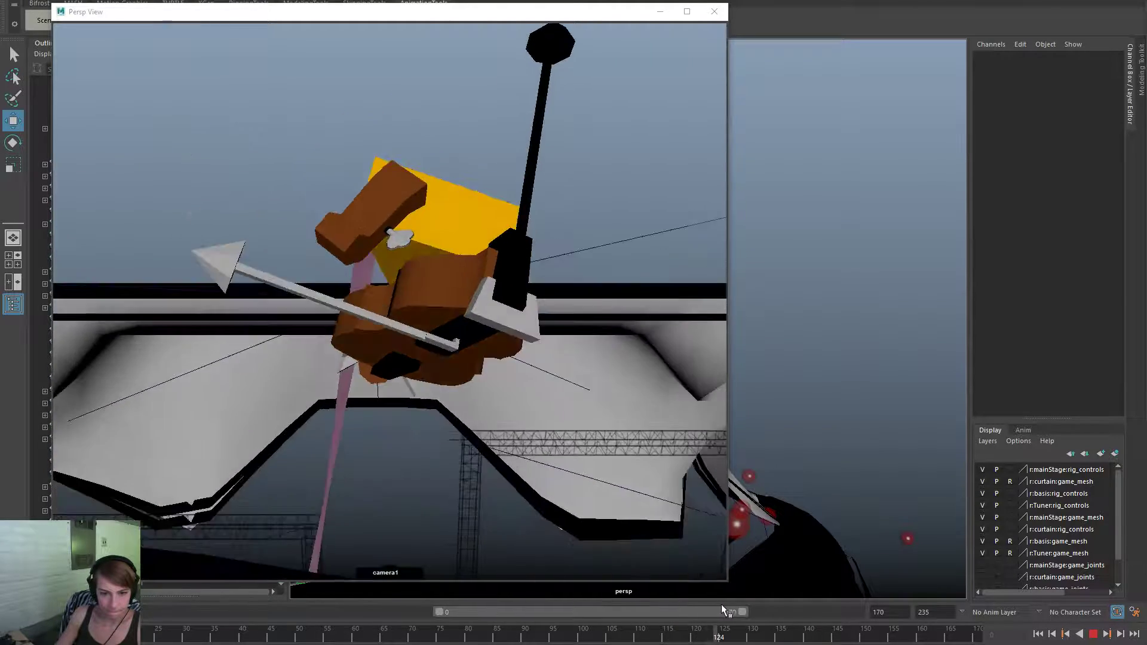
key(alt+v)
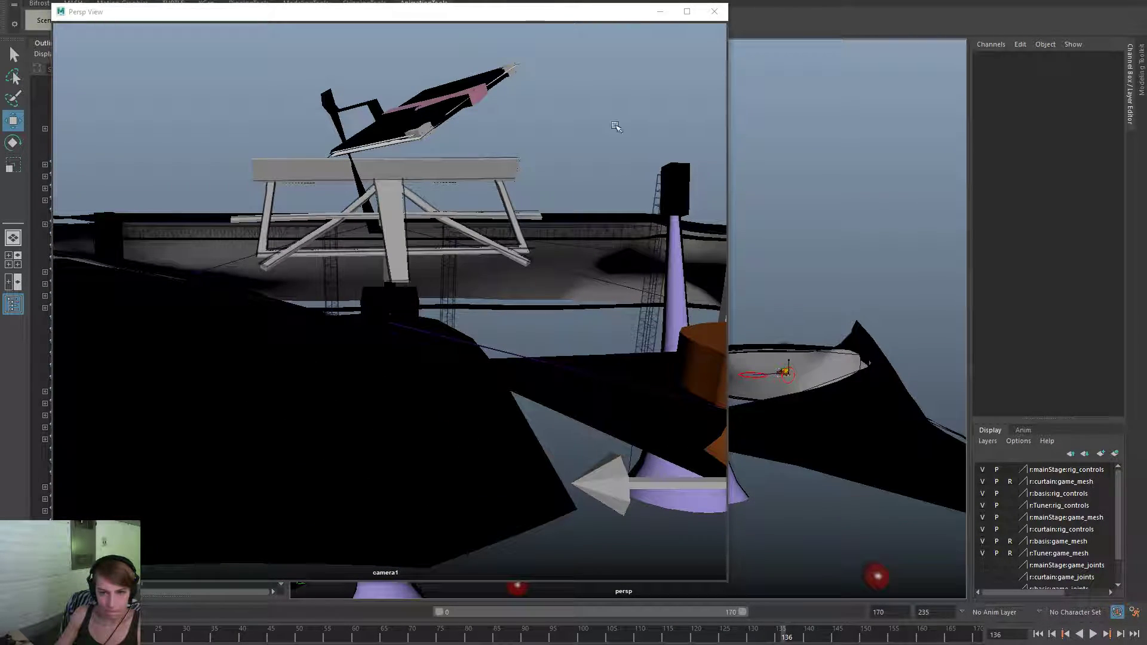
Select both fog machine controls and both far stage controls of the curtain rig, and shift their keys later to frames 137 to 152.
drag(519, 7, 518, 0)
alt+drag(866, 388, 697, 377)
click(797, 320)
click(810, 306)
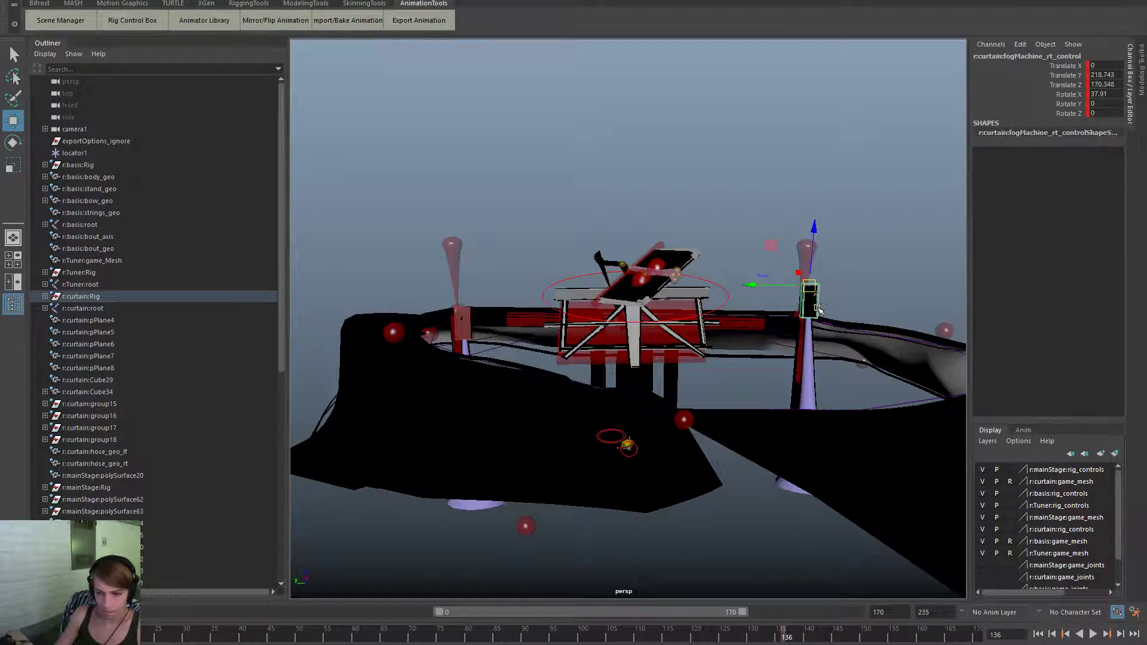
alt+middle_drag(801, 324, 694, 341)
alt+right_drag(694, 341, 705, 384)
click(365, 343)
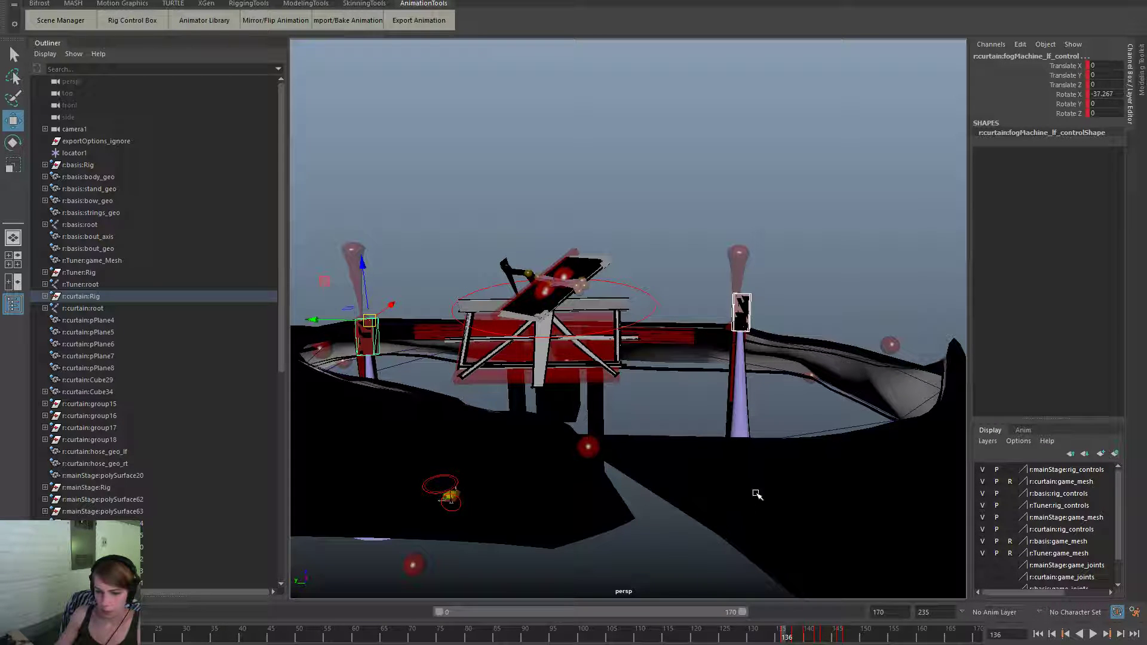
alt+right_drag(662, 370, 745, 412)
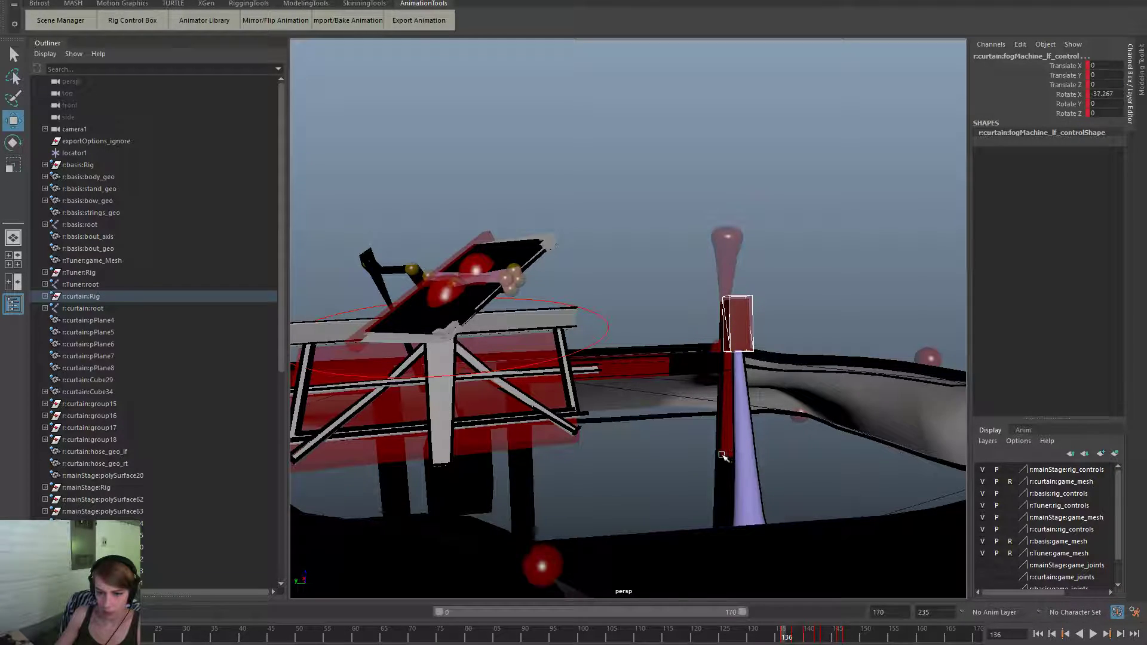
alt+drag(550, 469, 423, 486)
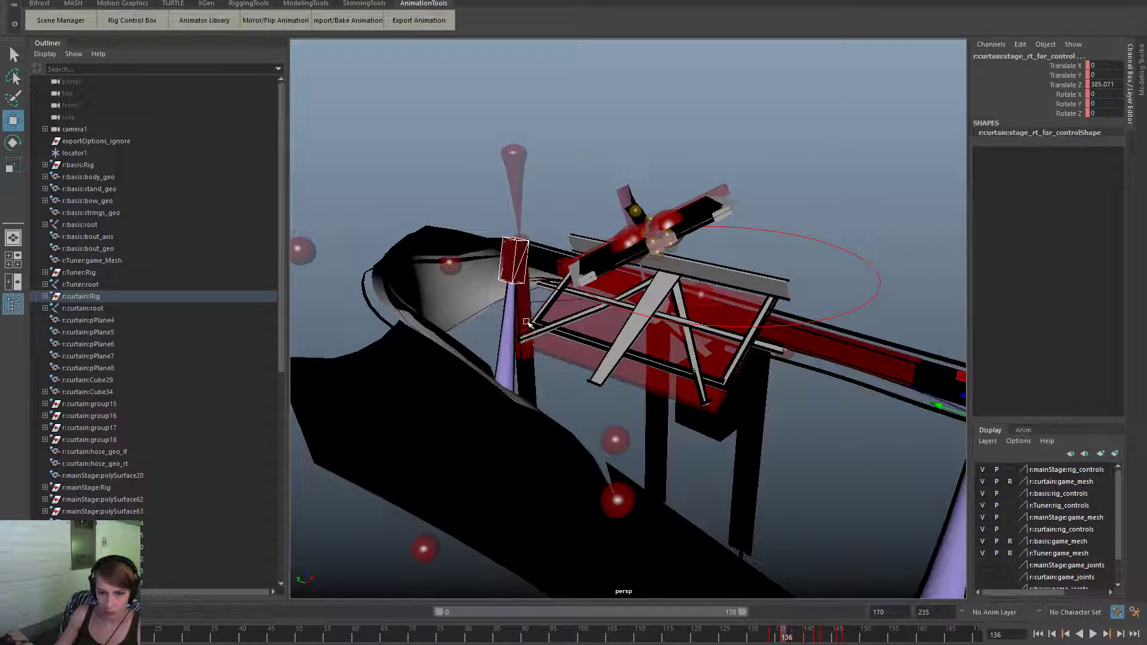
alt+drag(529, 373, 514, 396)
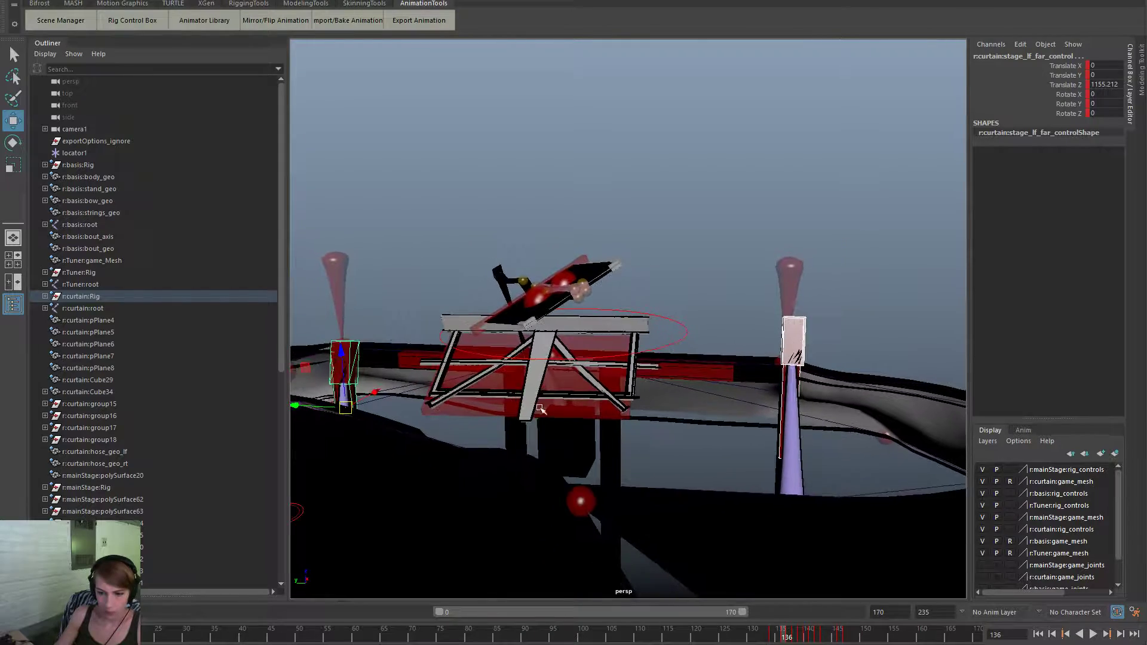
shift+drag(853, 634, 829, 641)
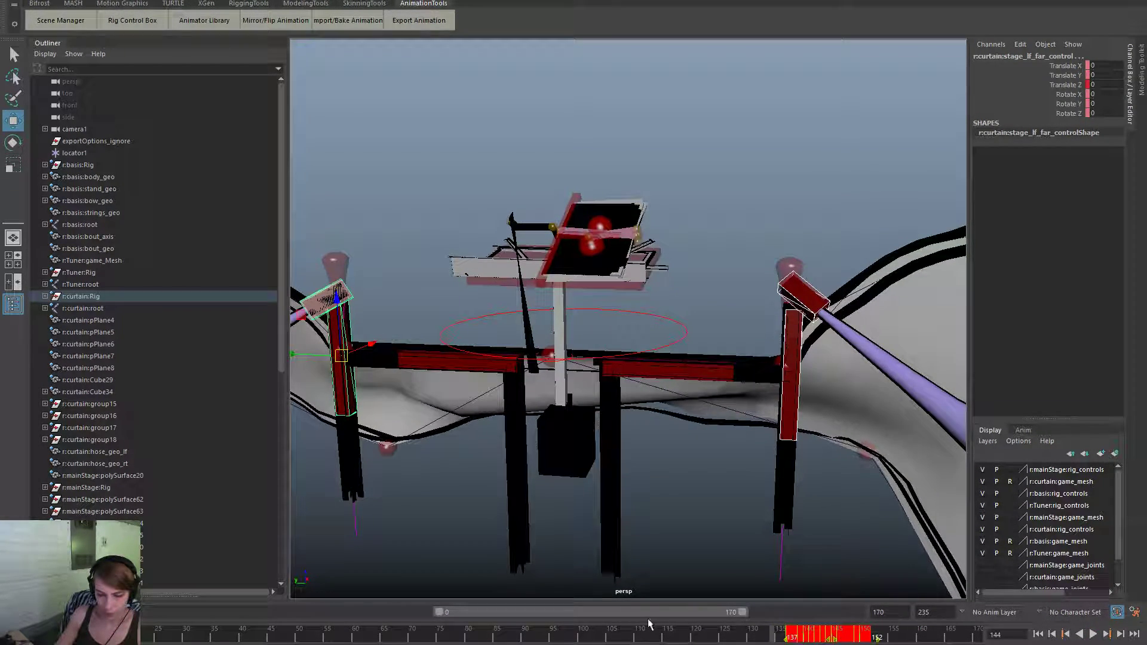
alt+right_drag(657, 574, 594, 479)
alt+drag(594, 478, 621, 496)
drag(690, 637, 788, 640)
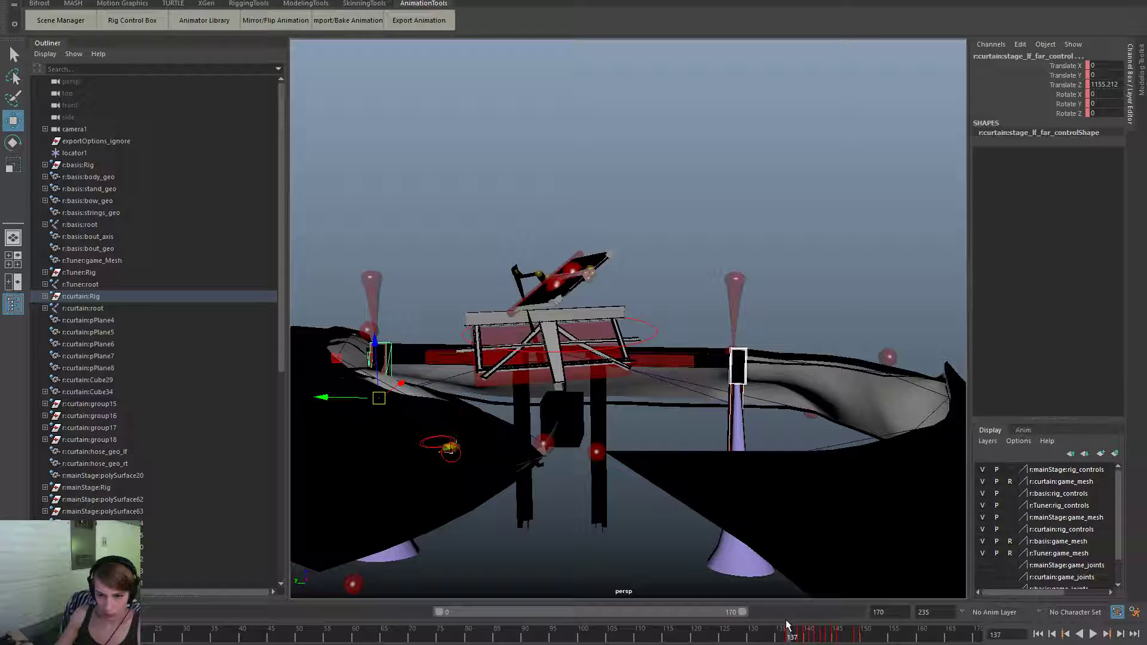
At frame 135, rotate the right fog machine control to about 75 degrees in X.
drag(789, 638, 751, 636)
alt+drag(598, 356, 703, 381)
click(741, 268)
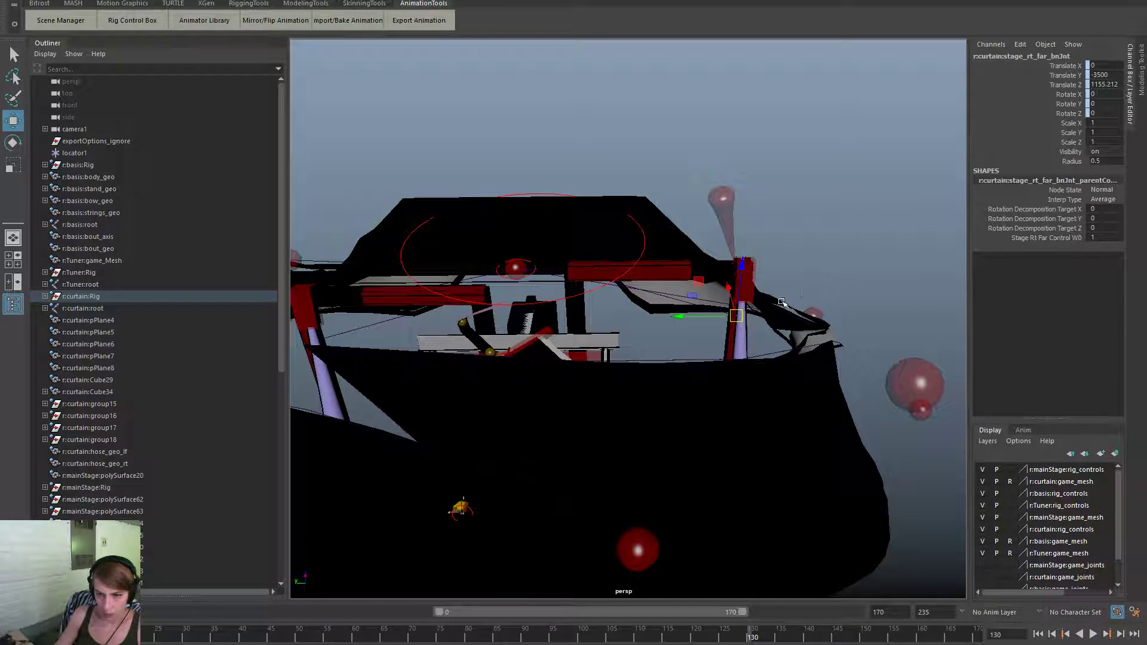
click(755, 264)
drag(752, 635, 779, 640)
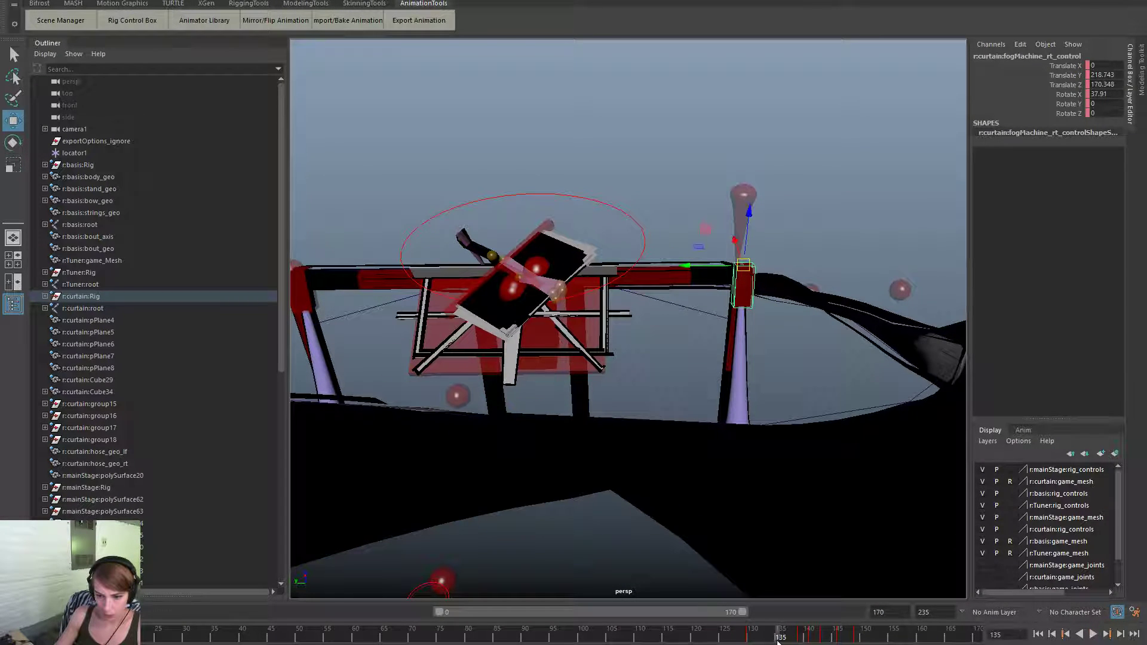
key(e)
drag(726, 219, 761, 213)
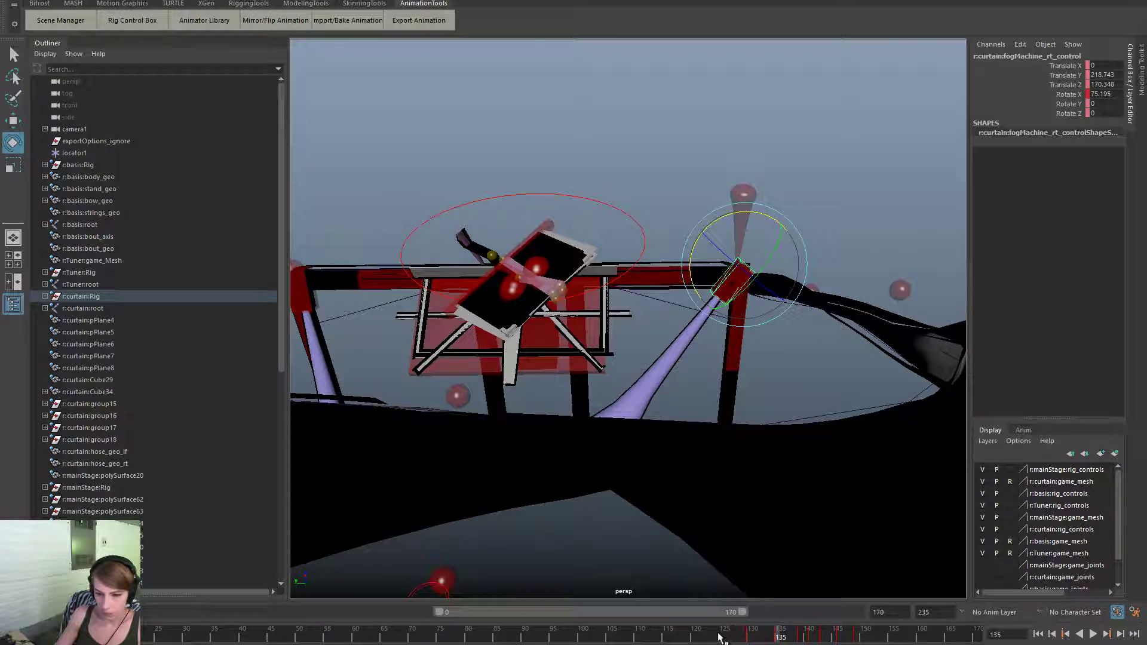
At frame 139, rotate the right fog machine control to about 63, -16 and -13 degrees in X, Y and Z, and play the result.
key(alt+v)
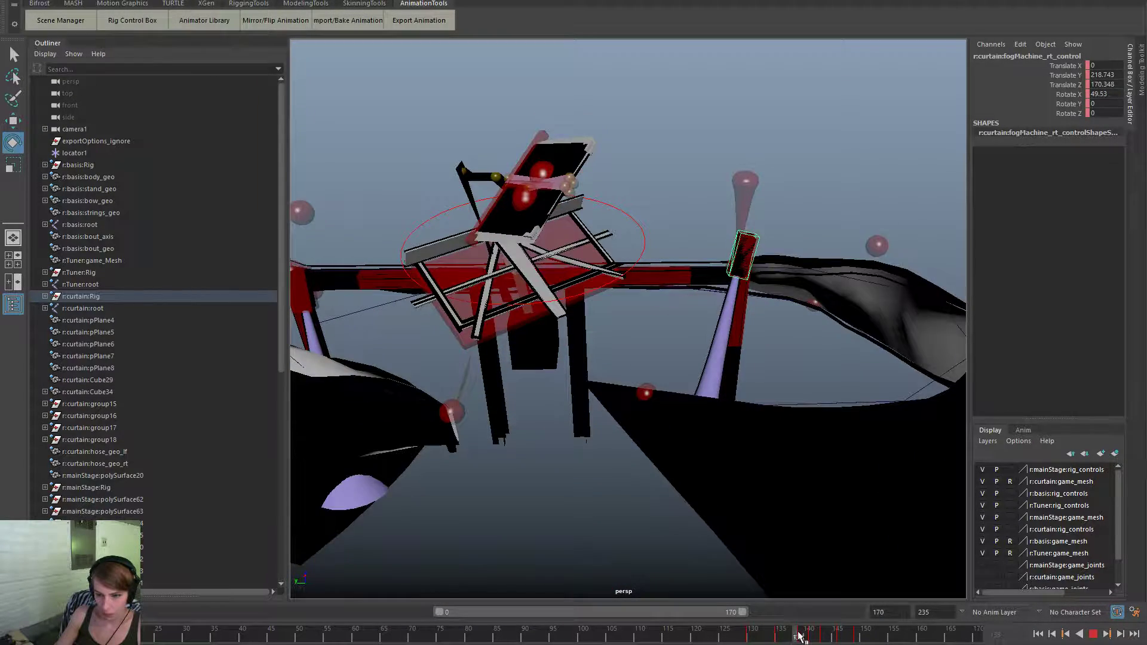
drag(765, 258, 727, 311)
key(ctrl+z)
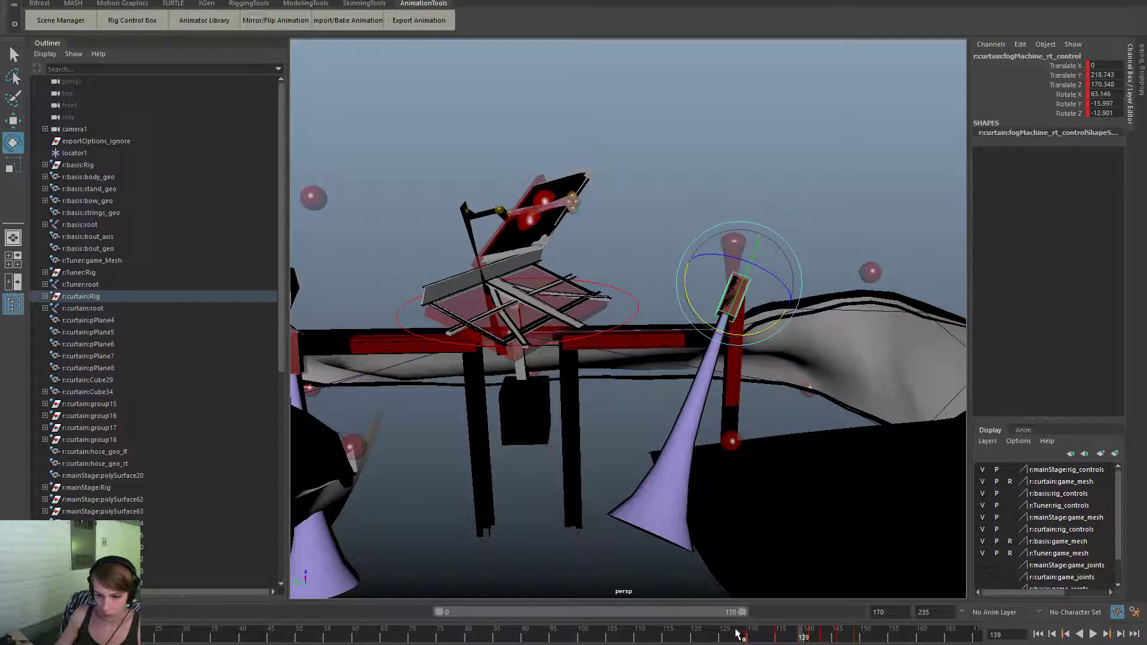
key(alt+v)
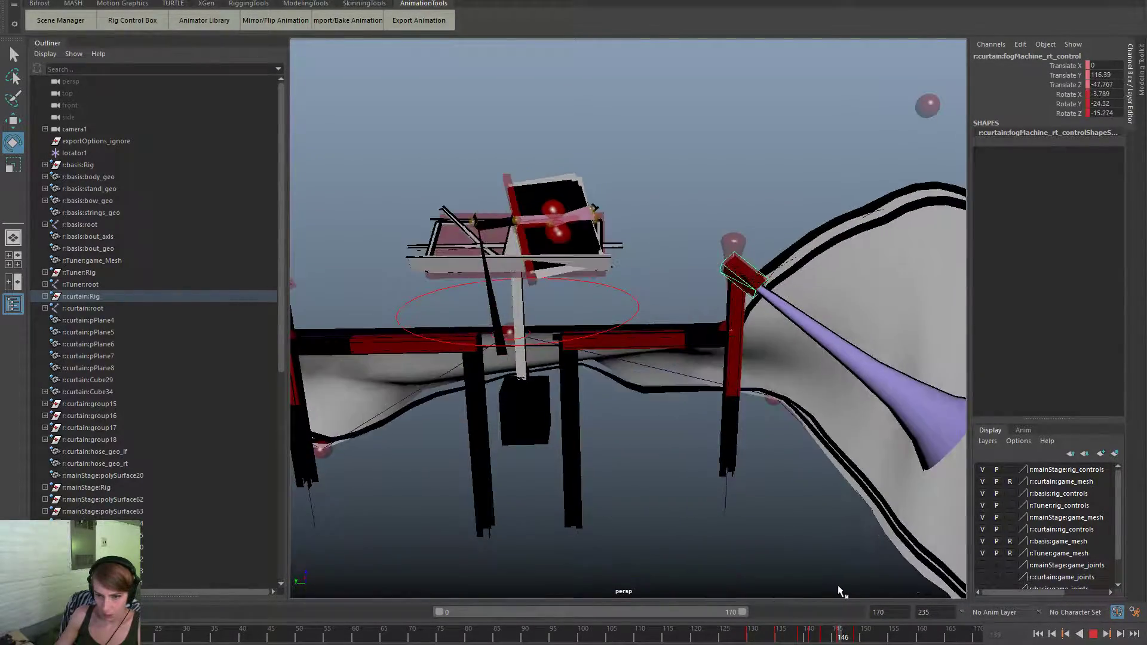
Go back to frame 127 and inspect the pose of the left stage control from closer up.
key(alt+v)
scroll(524, 465, down, 2)
alt+middle_drag(525, 465, 621, 452)
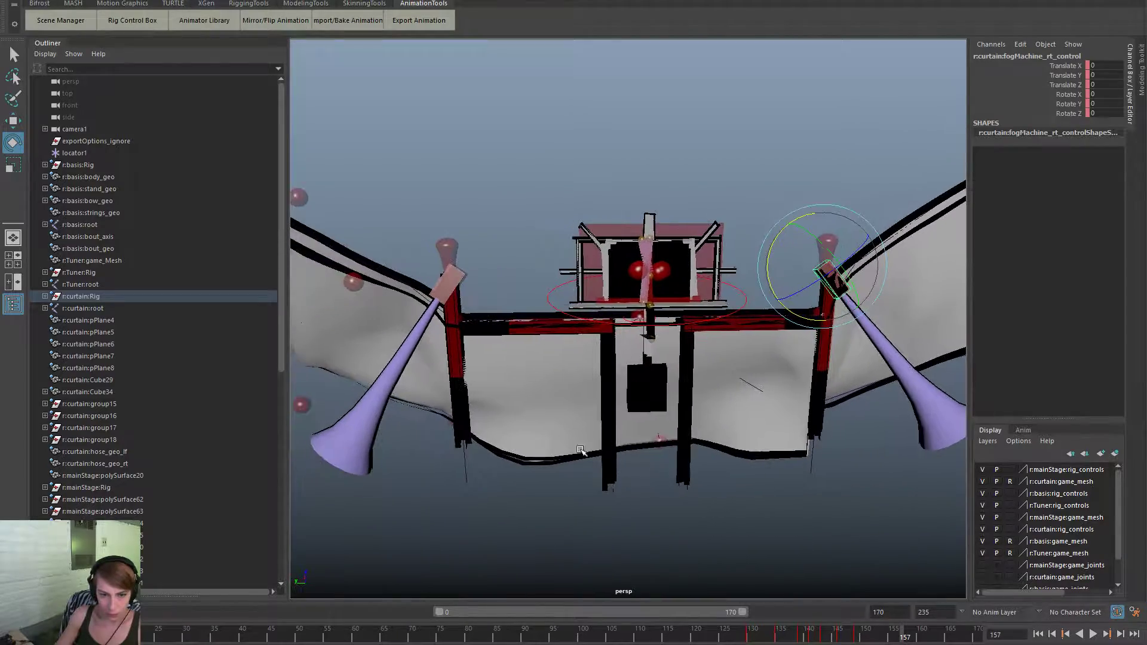
drag(698, 633, 733, 613)
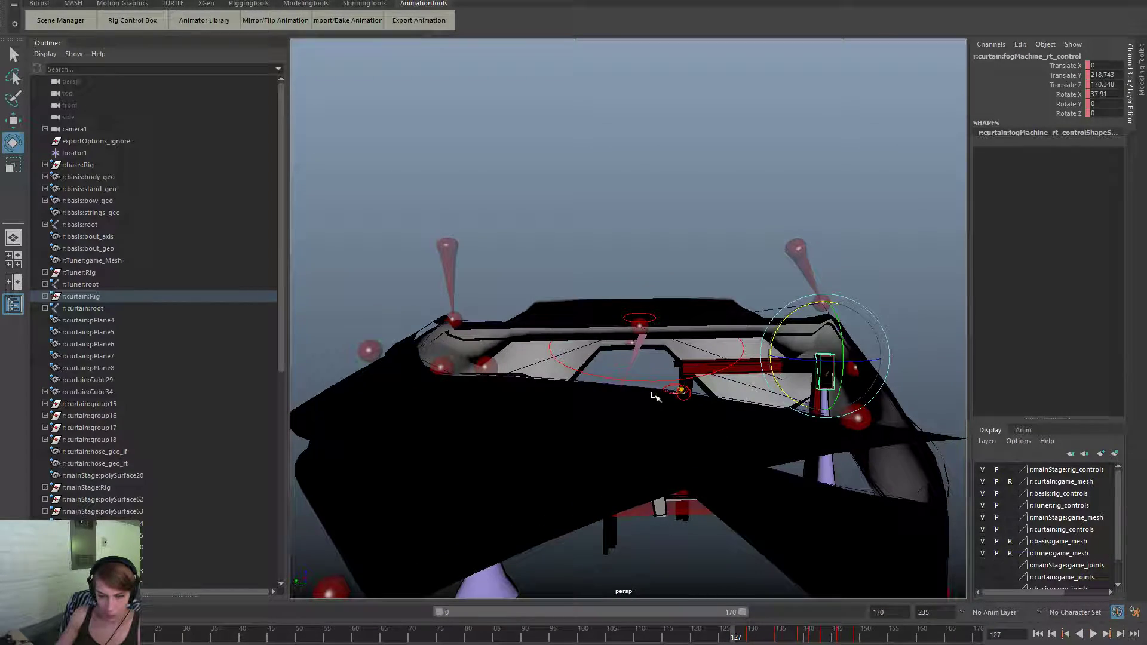
alt+right_drag(674, 404, 778, 393)
click(801, 388)
alt+drag(634, 343, 605, 386)
click(590, 340)
click(626, 365)
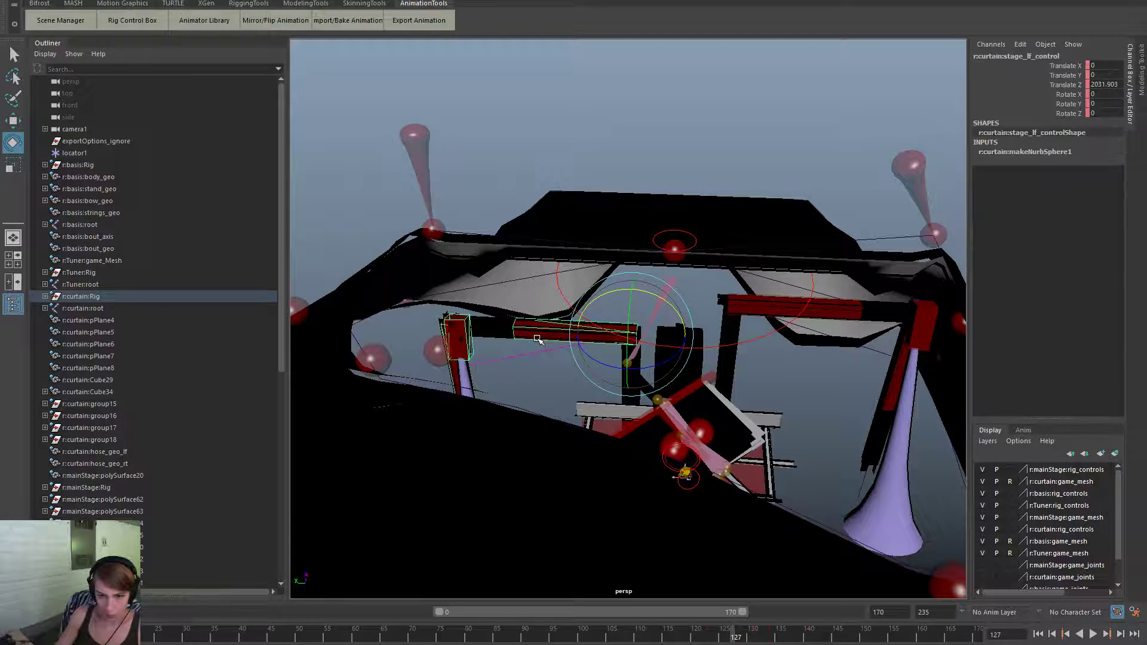
Review how the curtain base and stage controls move between frames 117 and 125.
click(425, 149)
mouse_move(710, 641)
mouse_down()
mouse_move(589, 637)
mouse_move(694, 639)
mouse_up()
click(770, 417)
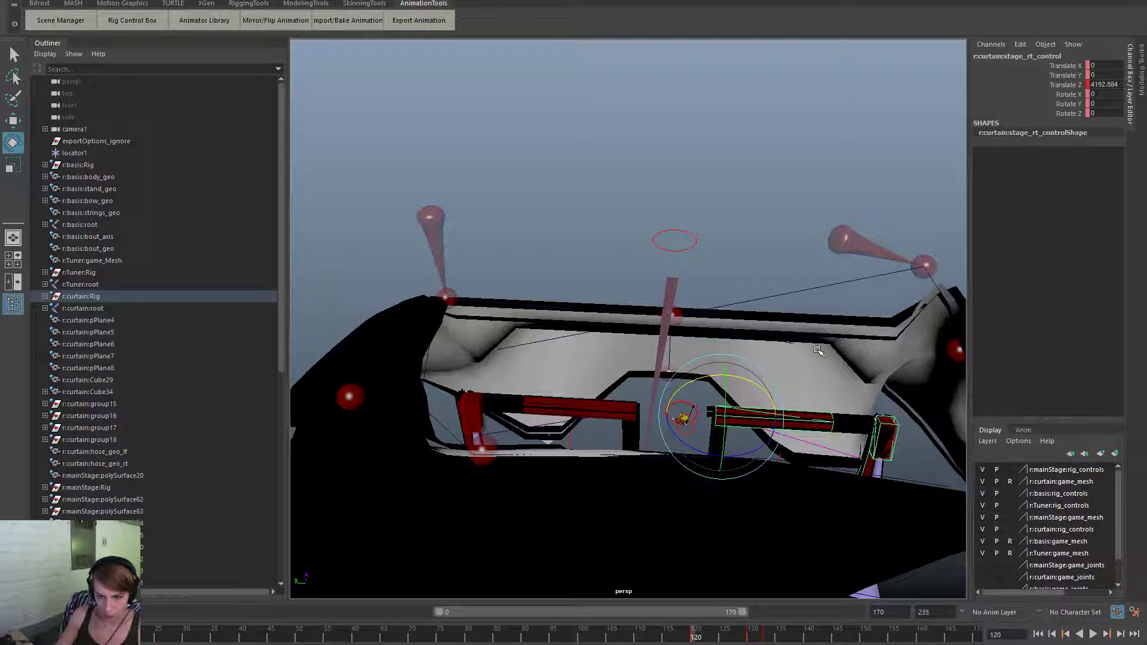
click(677, 313)
click(737, 224)
scroll(727, 354, up, 2)
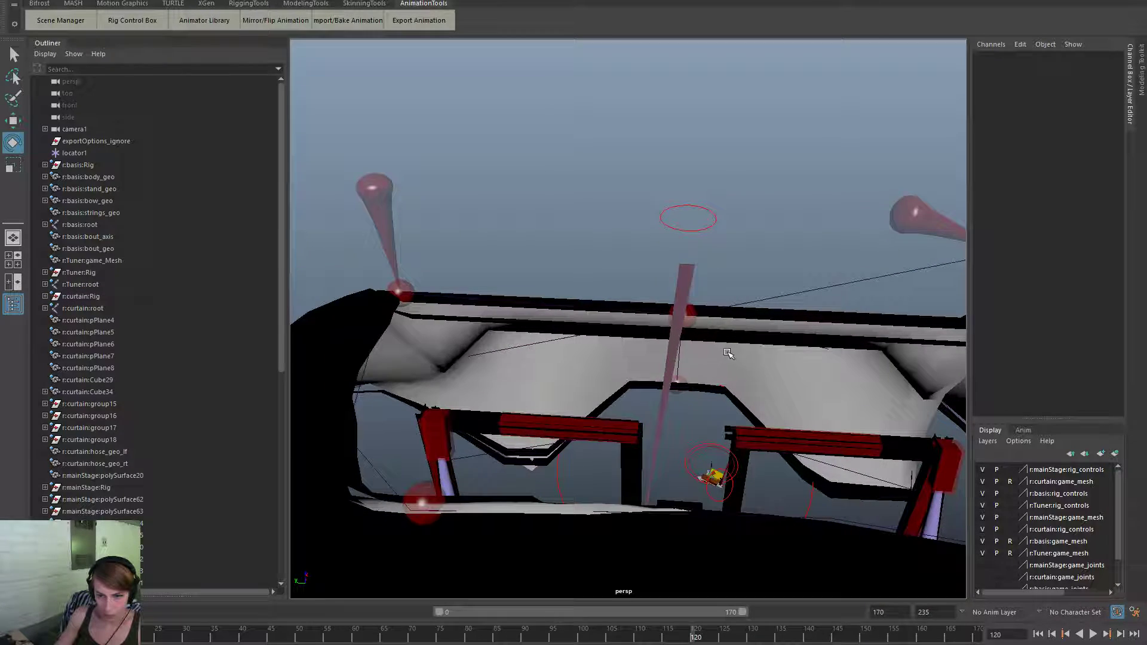
click(691, 320)
mouse_move(693, 637)
mouse_down()
mouse_move(626, 637)
mouse_move(675, 639)
mouse_up()
click(740, 581)
drag(564, 637, 707, 636)
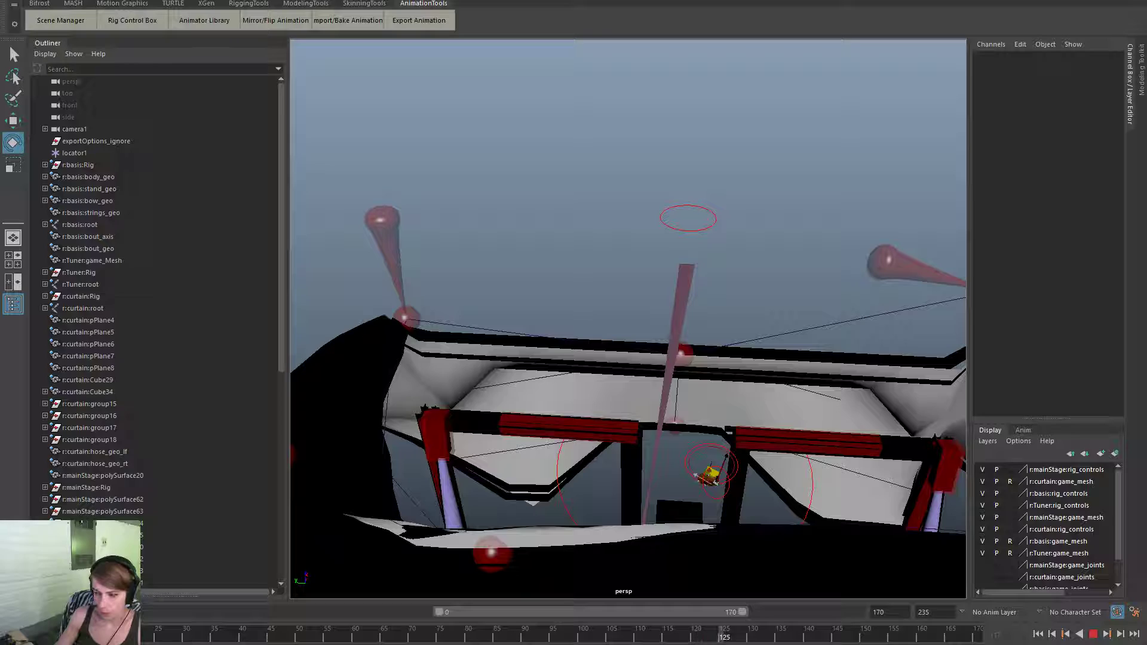
alt+right_drag(638, 492, 621, 489)
mouse_move(648, 640)
mouse_down()
mouse_move(708, 638)
mouse_move(636, 639)
mouse_move(713, 638)
mouse_move(695, 638)
mouse_up()
At frame 120, lower the curtain base control to about -3245 in Translate Z and check the frames down to 110.
click(691, 300)
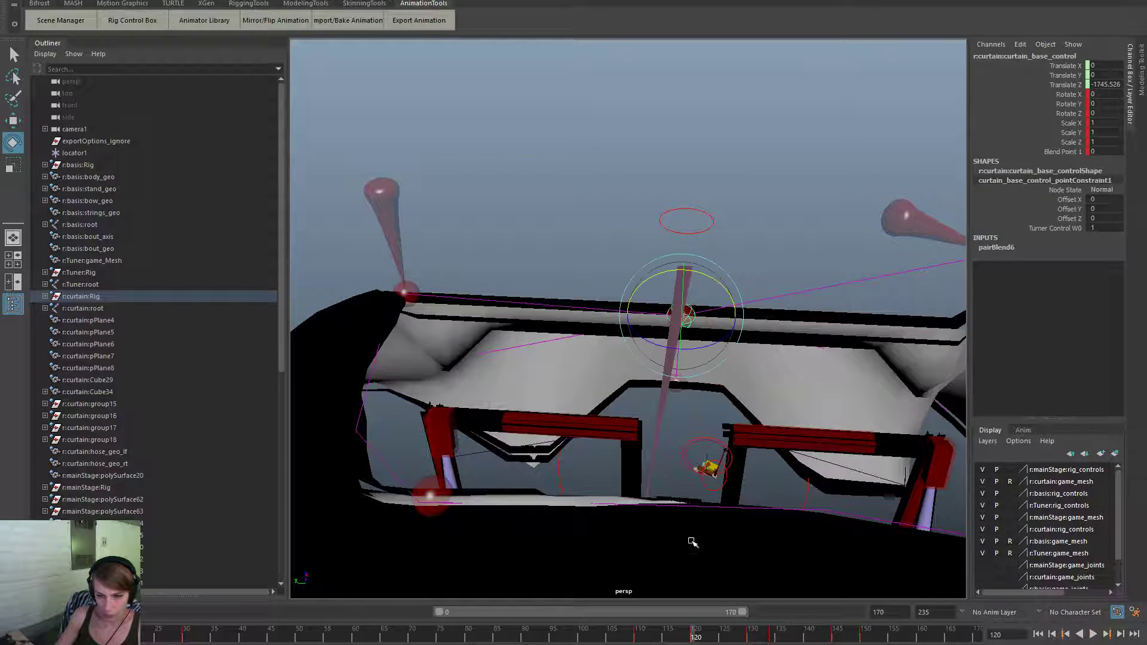
key(w)
drag(685, 270, 713, 382)
click(778, 432)
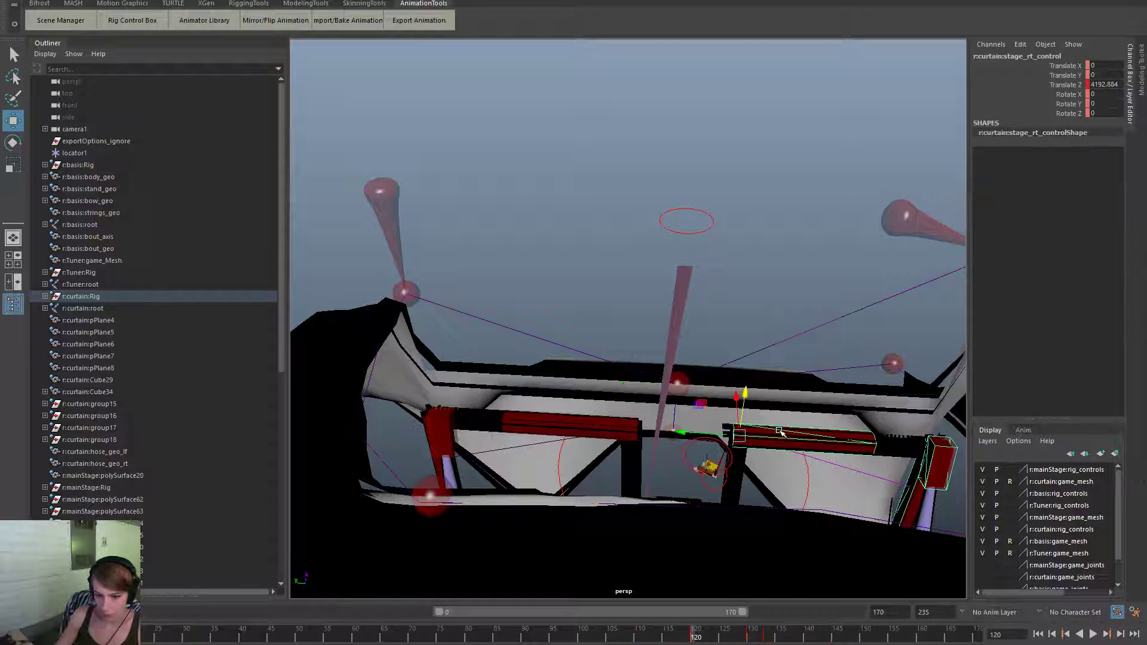
click(682, 386)
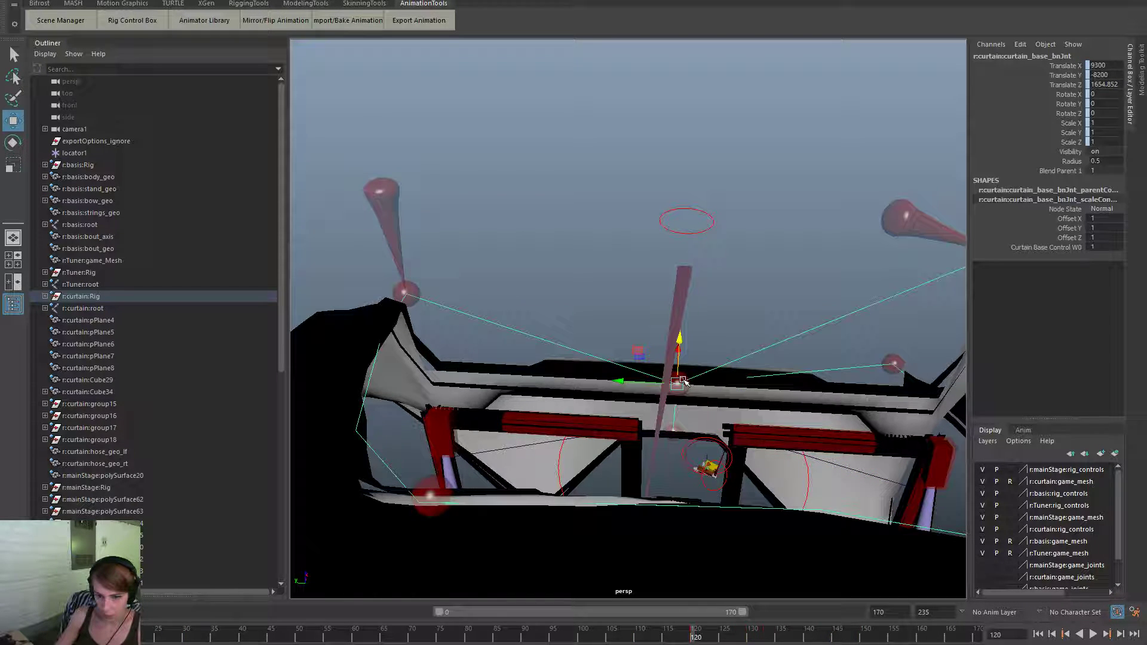
key(ctrl+z)
key(ctrl+z)
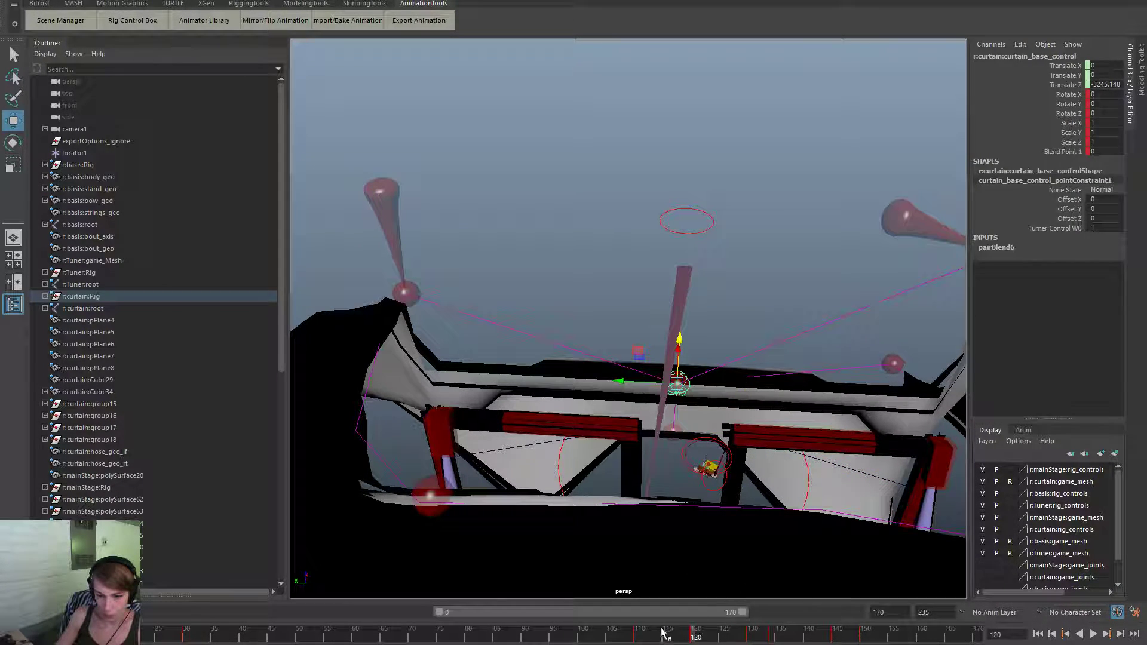
drag(665, 631, 636, 639)
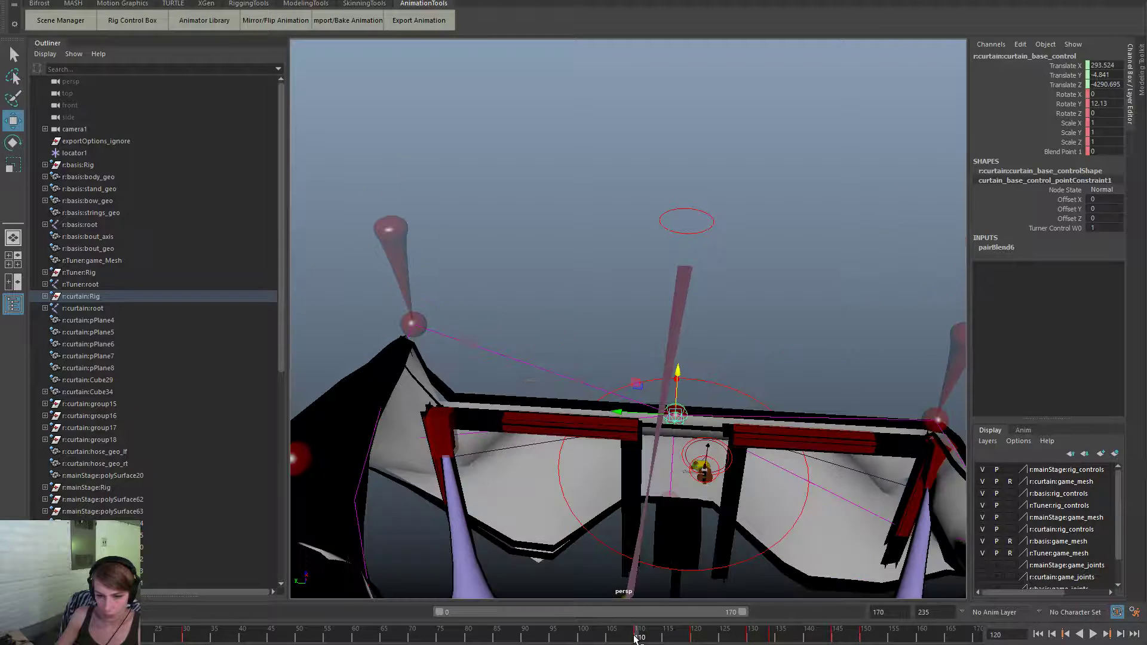
At frame 120, raise the left and right stage controls together to about 3179 in Translate Z and play the result.
click(853, 435)
click(536, 434)
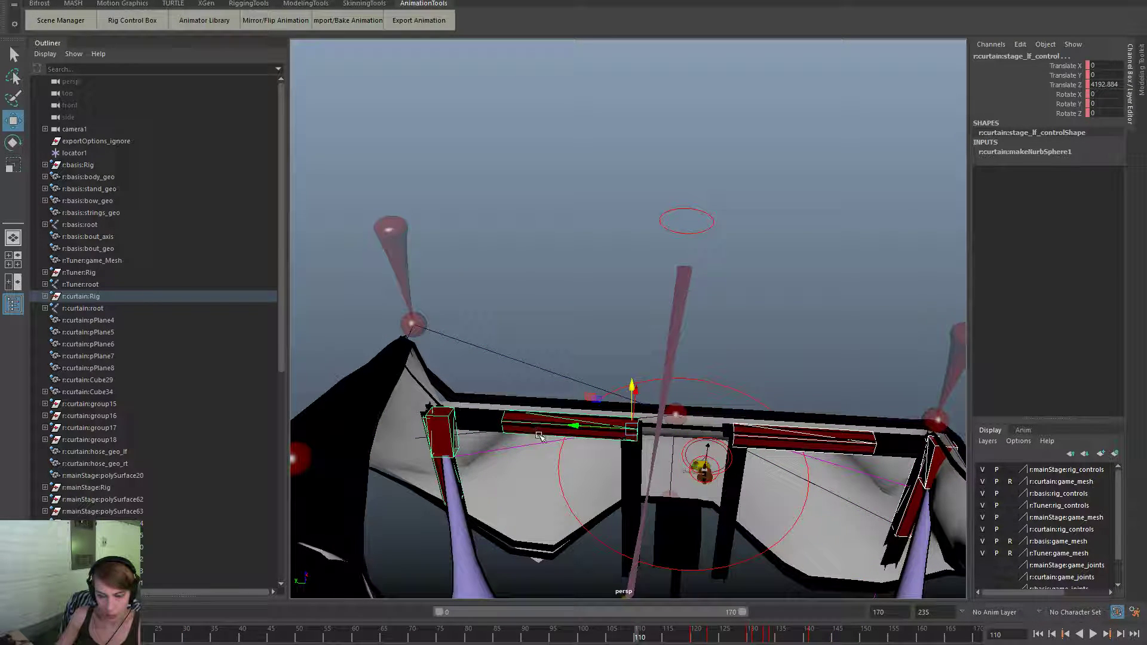
drag(655, 635, 696, 635)
drag(629, 389, 633, 344)
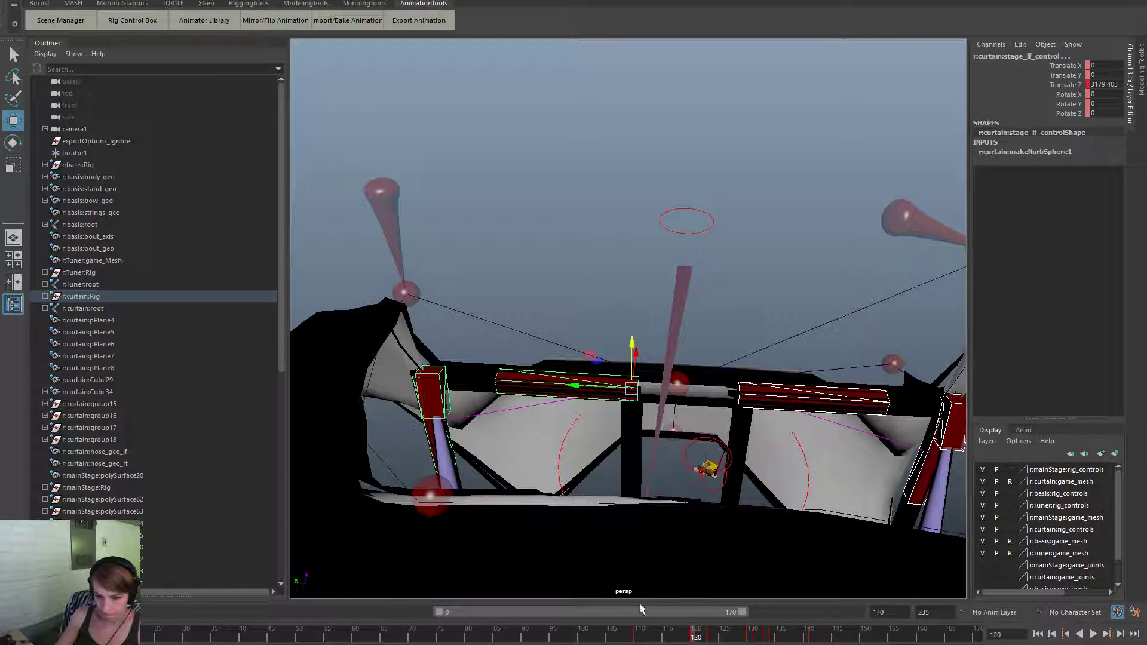
key(alt+v)
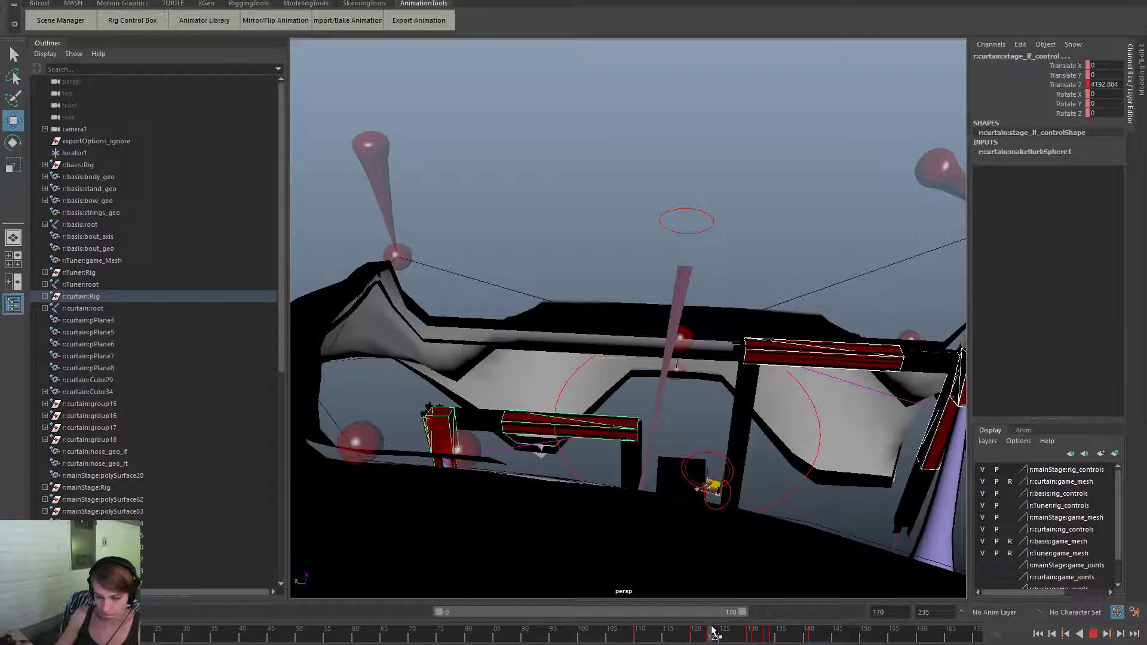
key(alt+v)
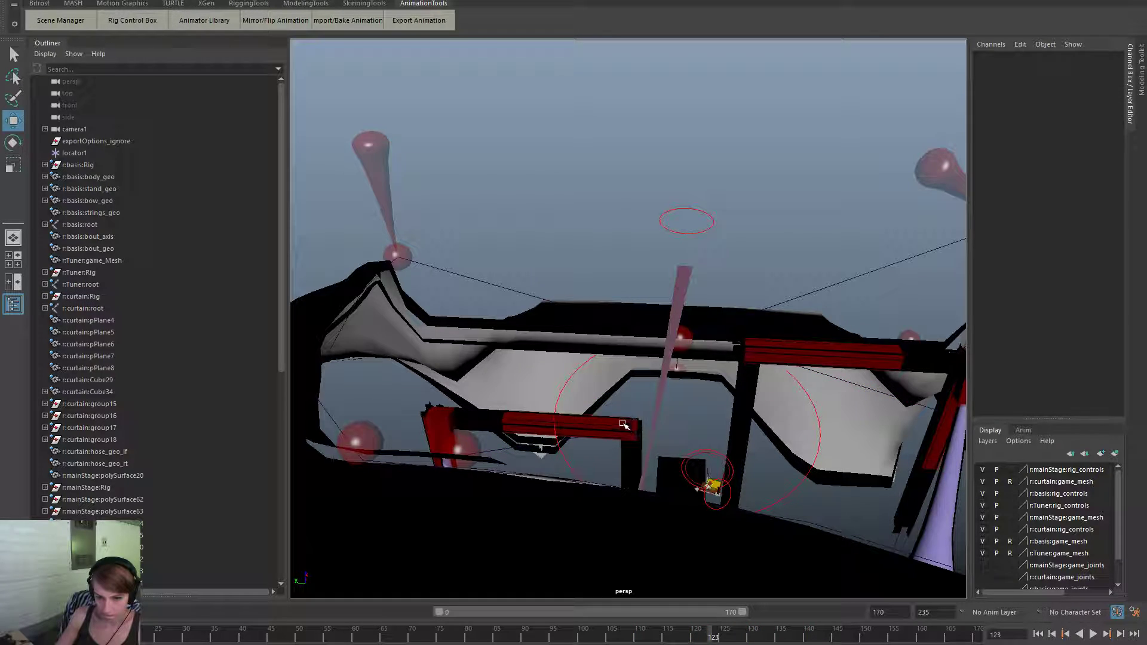
Delete the left stage control's key at frame 123 and shift its frame 120 key to 123.
click(690, 637)
click(708, 639)
right_click(709, 639)
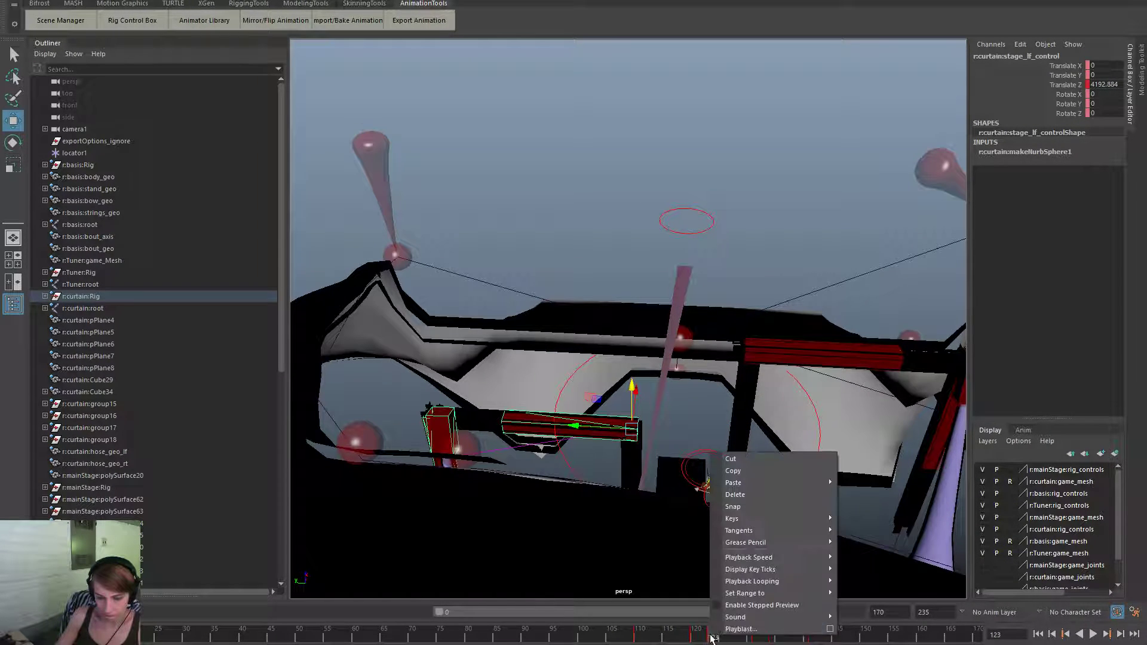
click(746, 495)
shift+click(693, 638)
drag(693, 638, 712, 639)
drag(635, 640, 713, 638)
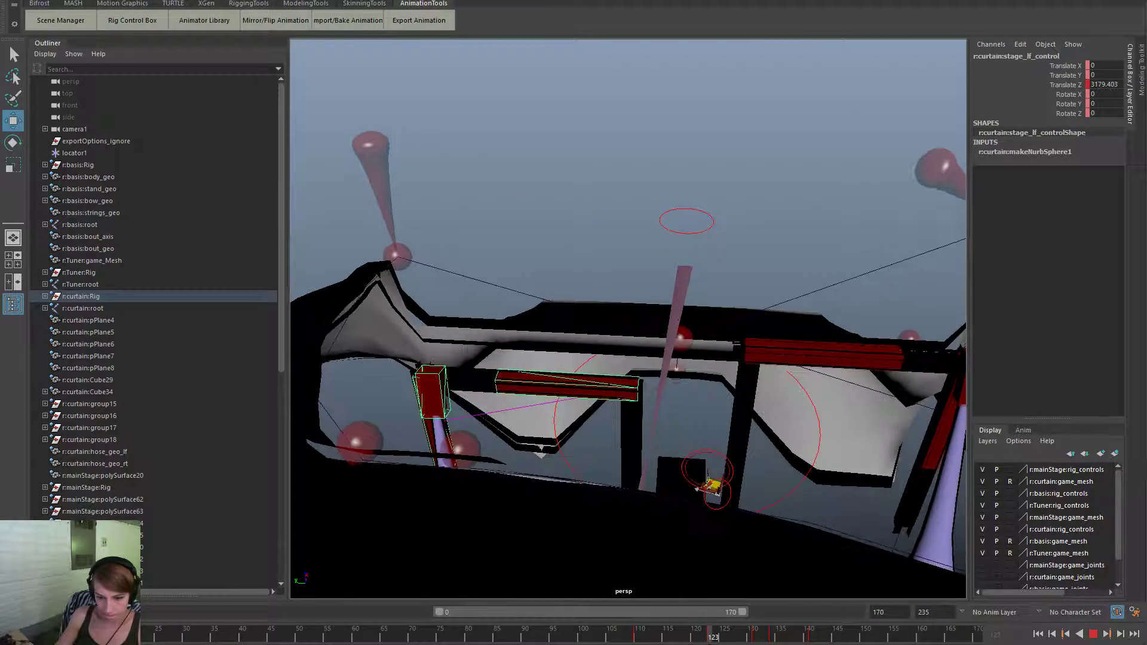
At frame 123, lower the left top curtain control to about -2247 in Translate Y and rotate the curtain base control.
click(383, 199)
drag(386, 202, 385, 281)
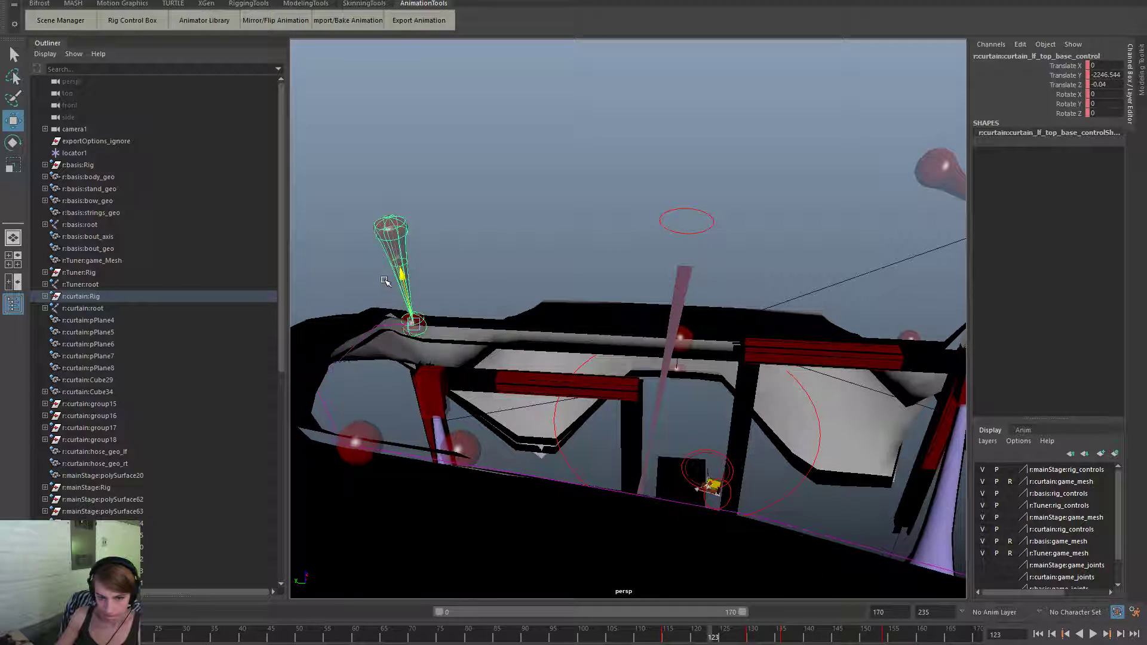
click(682, 332)
key(e)
drag(686, 327, 692, 302)
Shift the left stage control's raised key to frame 130 and play the result.
drag(711, 637, 749, 638)
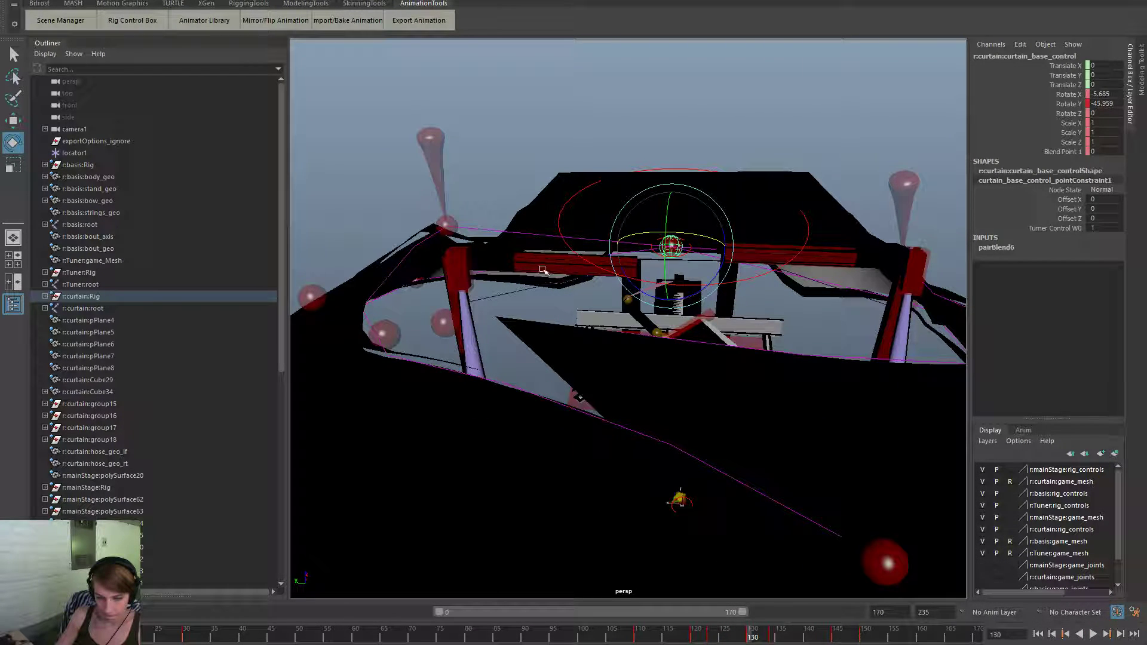
click(559, 263)
click(556, 150)
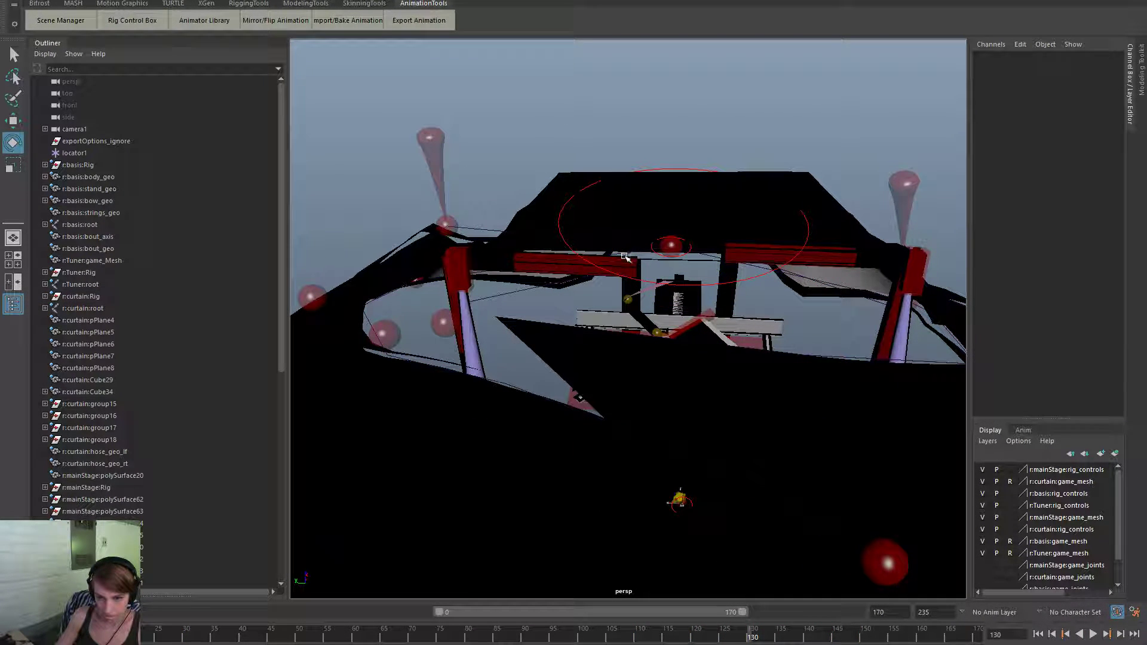
click(632, 265)
scroll(632, 265, up, 3)
key(w)
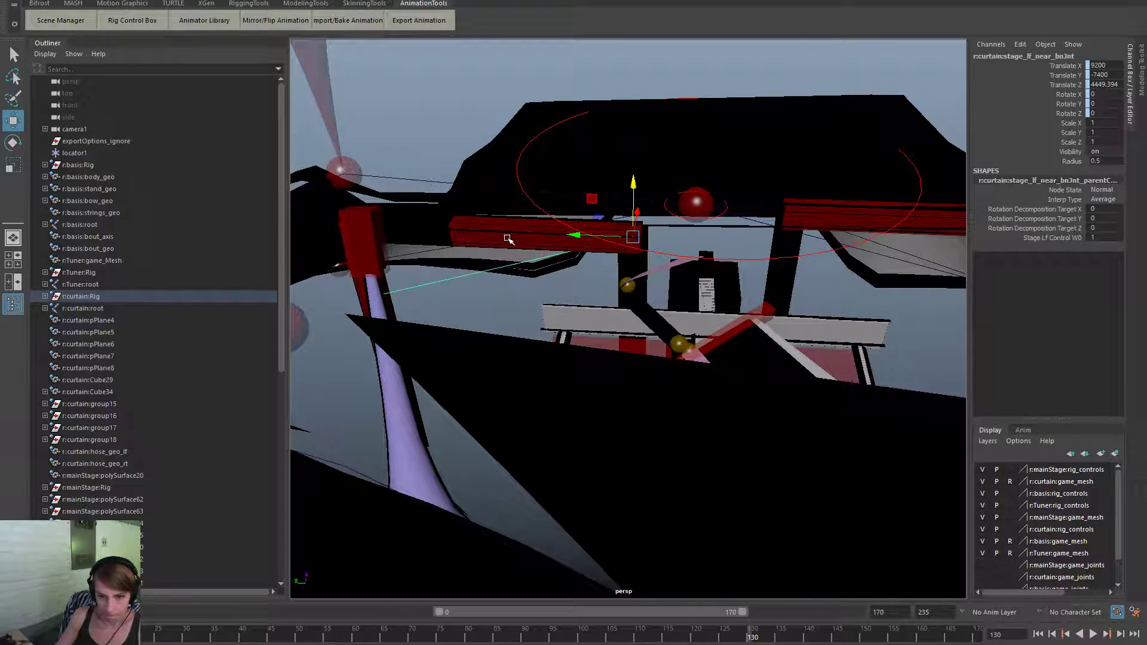
alt+right_drag(484, 239, 764, 326)
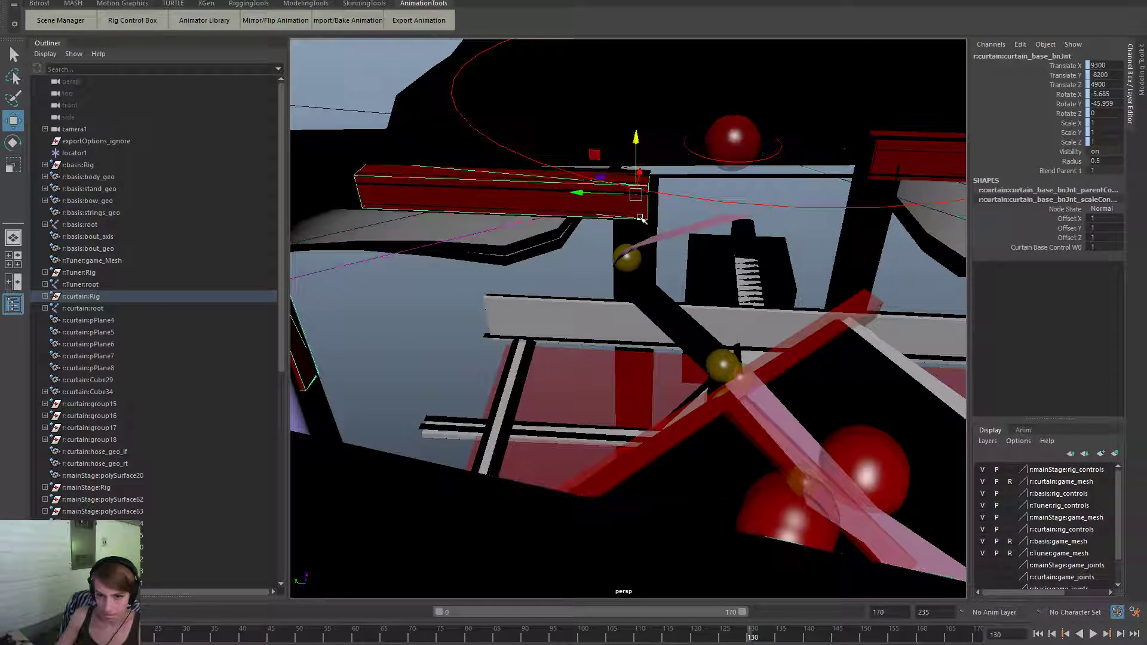
click(639, 217)
click(754, 636)
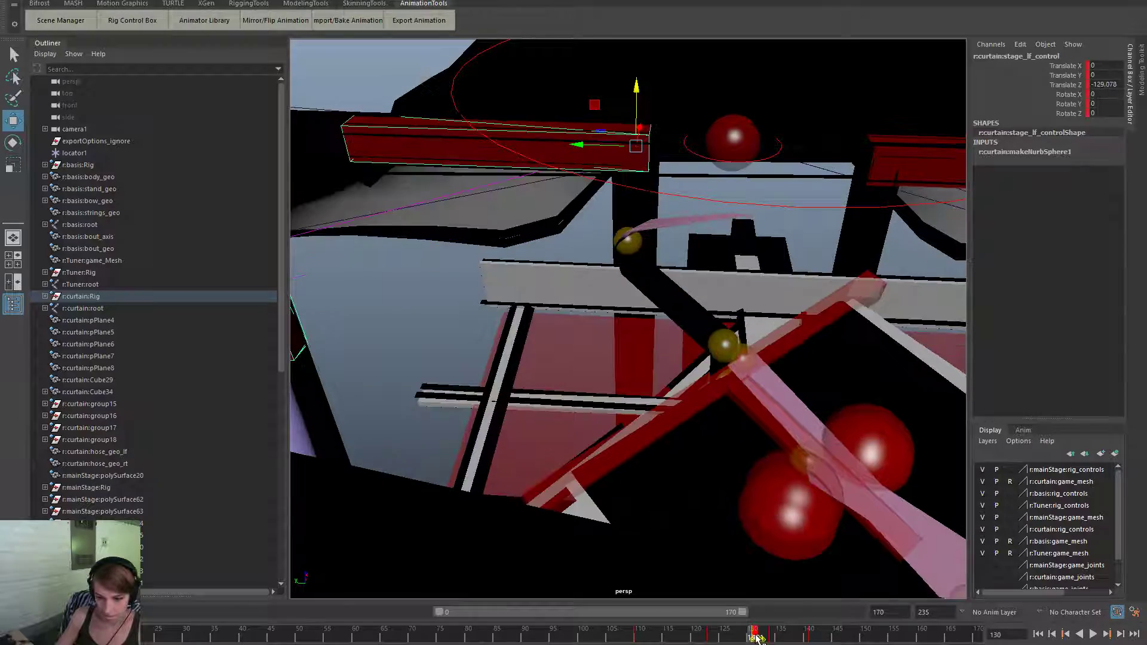
key(alt+v)
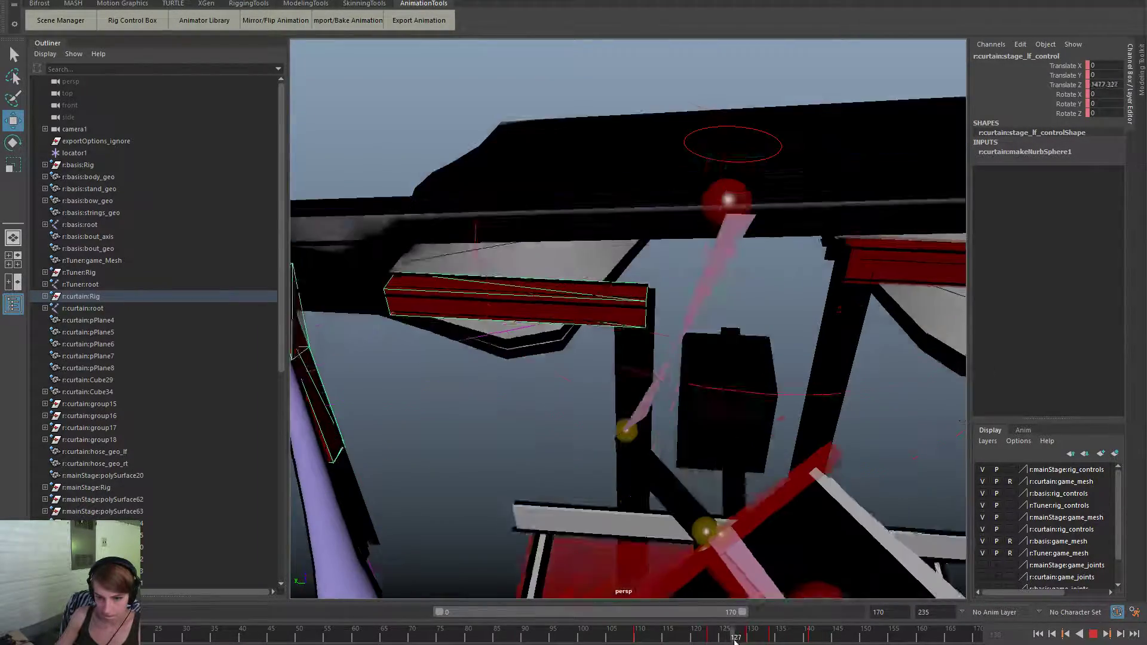
drag(742, 644, 749, 638)
Select both top curtain controls and review their motion between frames 127 and 130.
alt+right_drag(747, 584, 342, 279)
click(377, 110)
alt+right_drag(721, 282, 538, 236)
shift+click(859, 215)
key(alt+v)
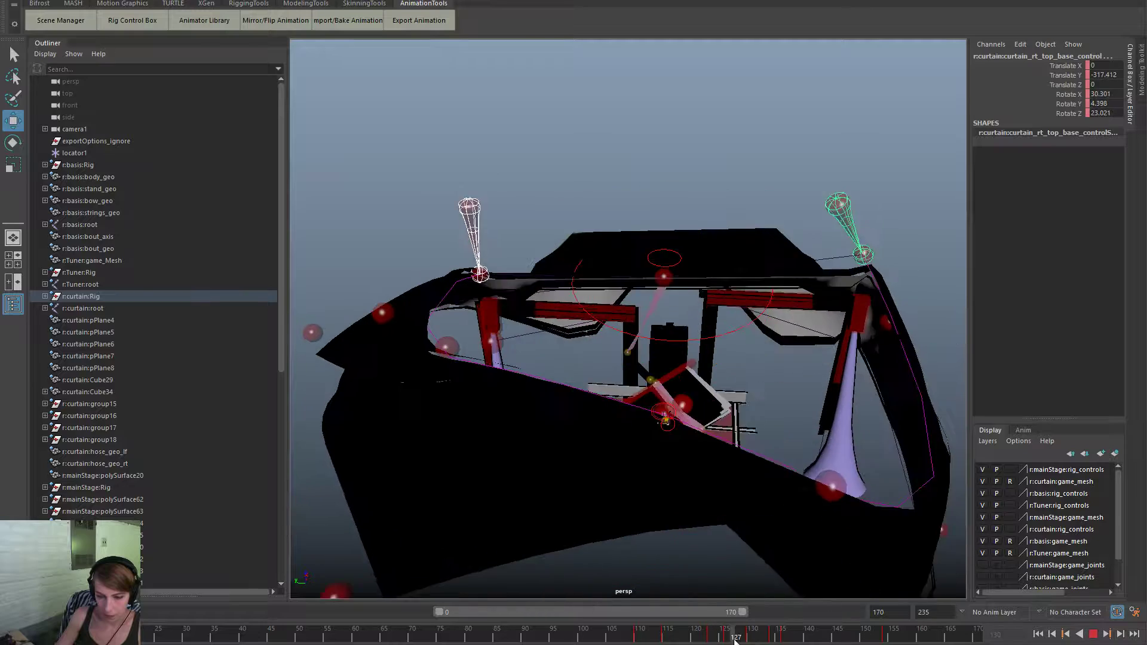
key(Escape)
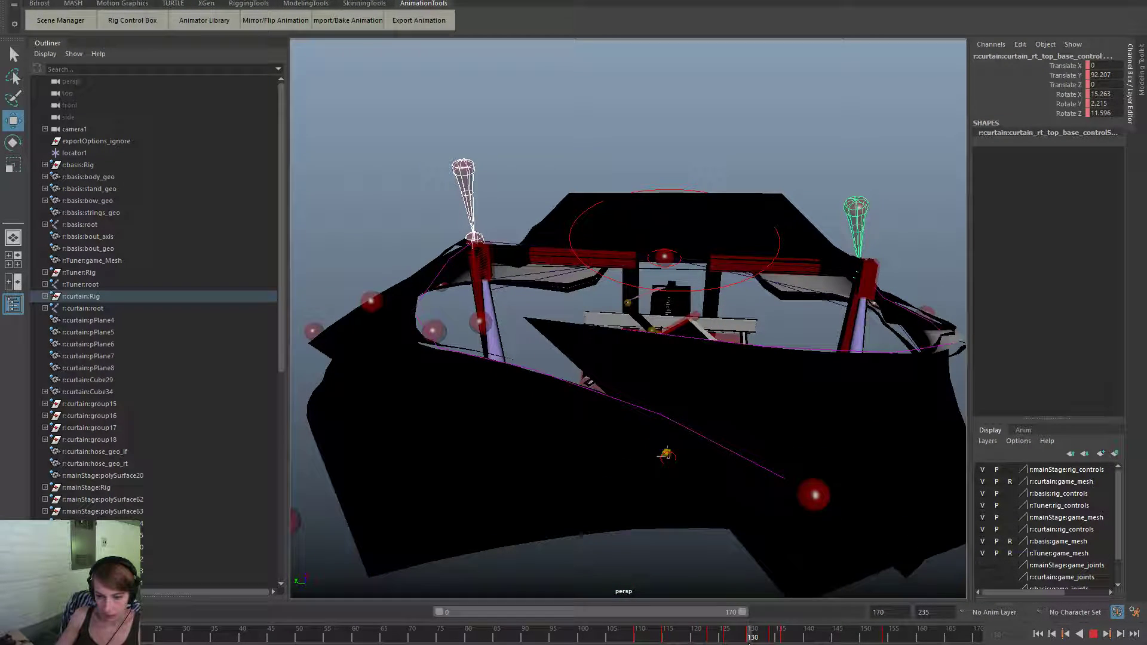
click(853, 203)
click(916, 257)
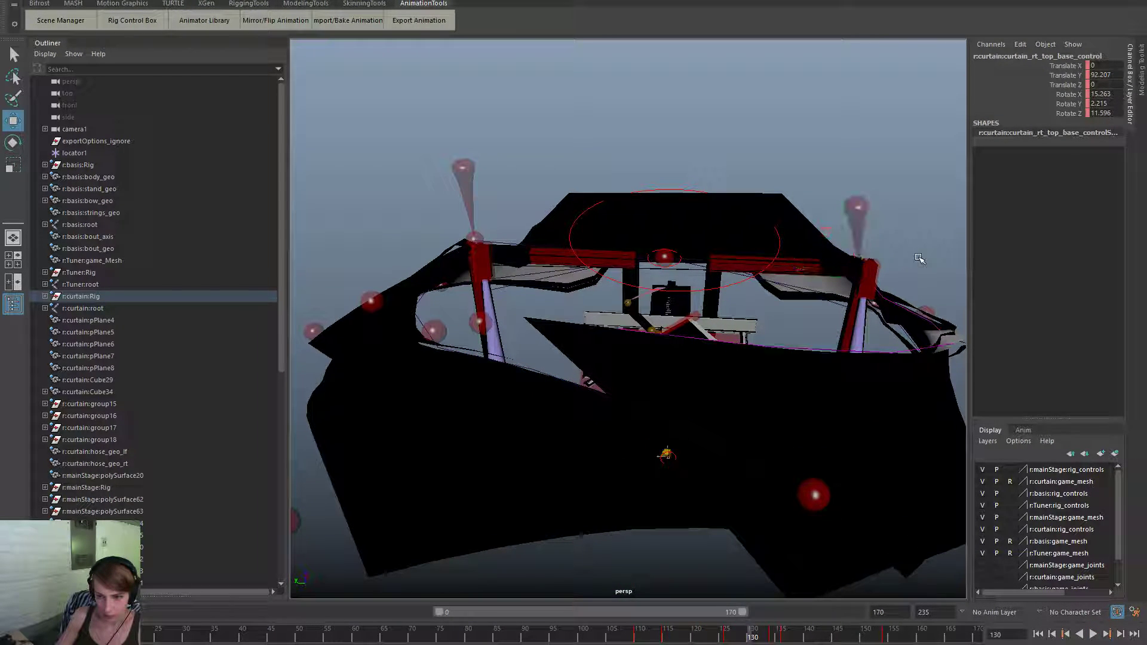
Shift the keys of the right and left far stage controls earlier so that both begin at frame 130.
click(869, 269)
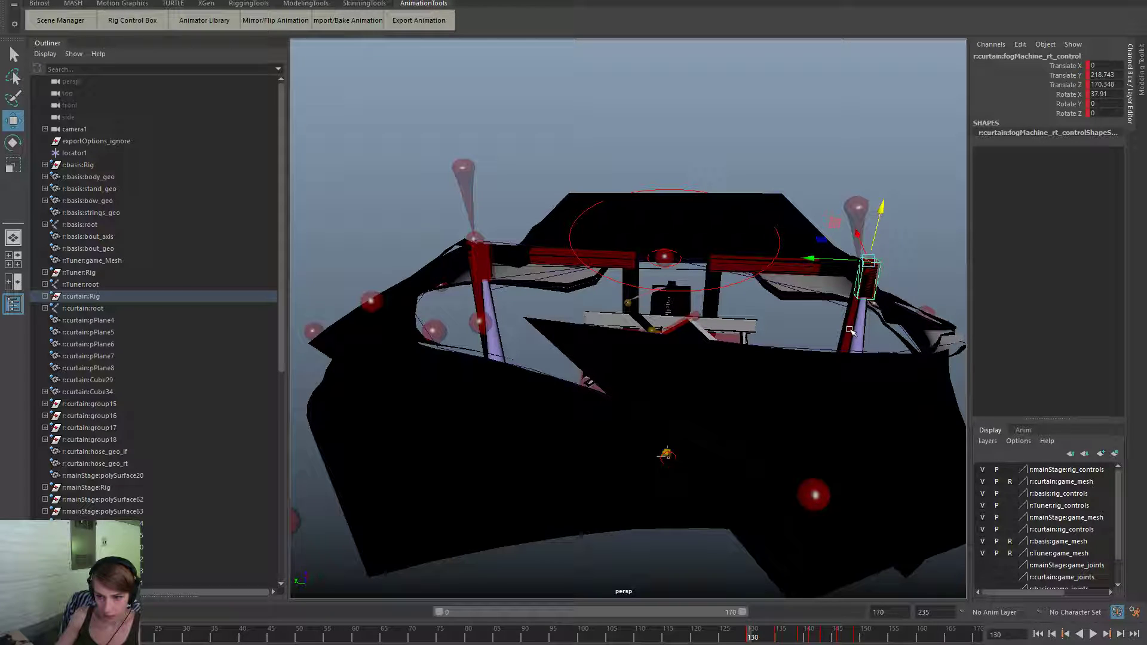
click(843, 349)
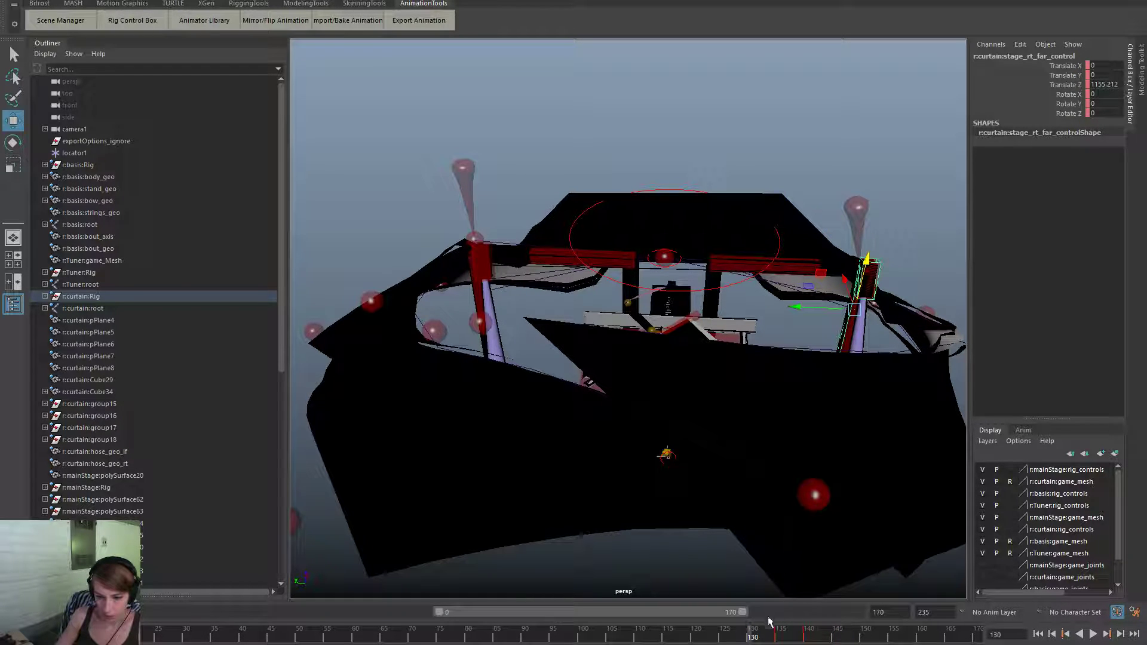
key(alt+v)
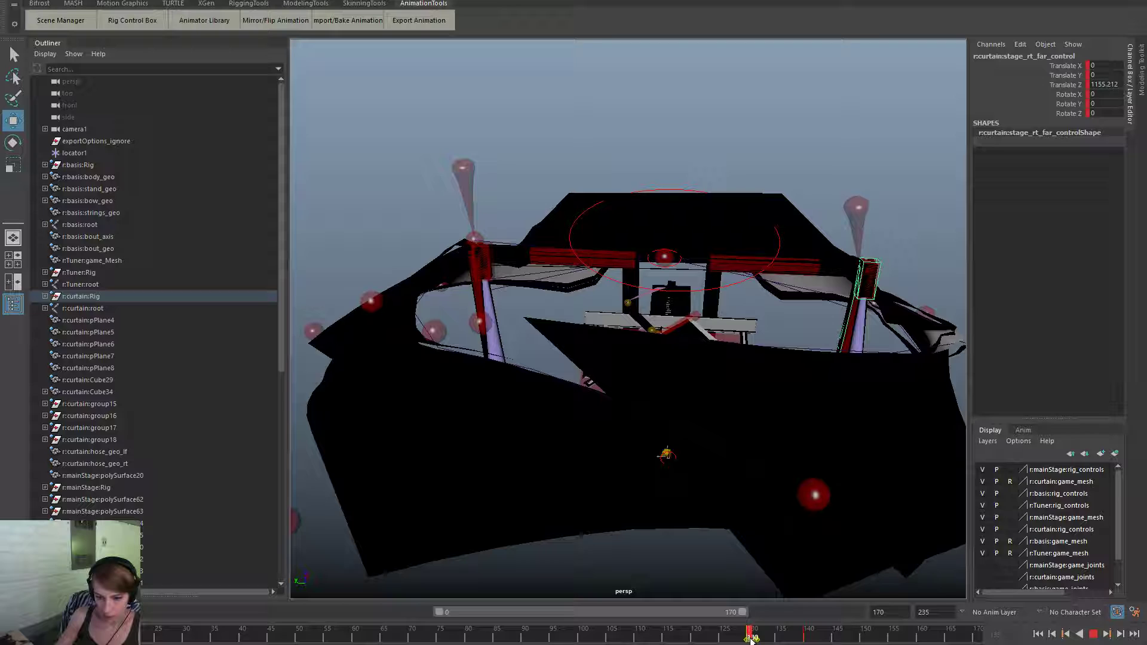
click(752, 638)
click(492, 299)
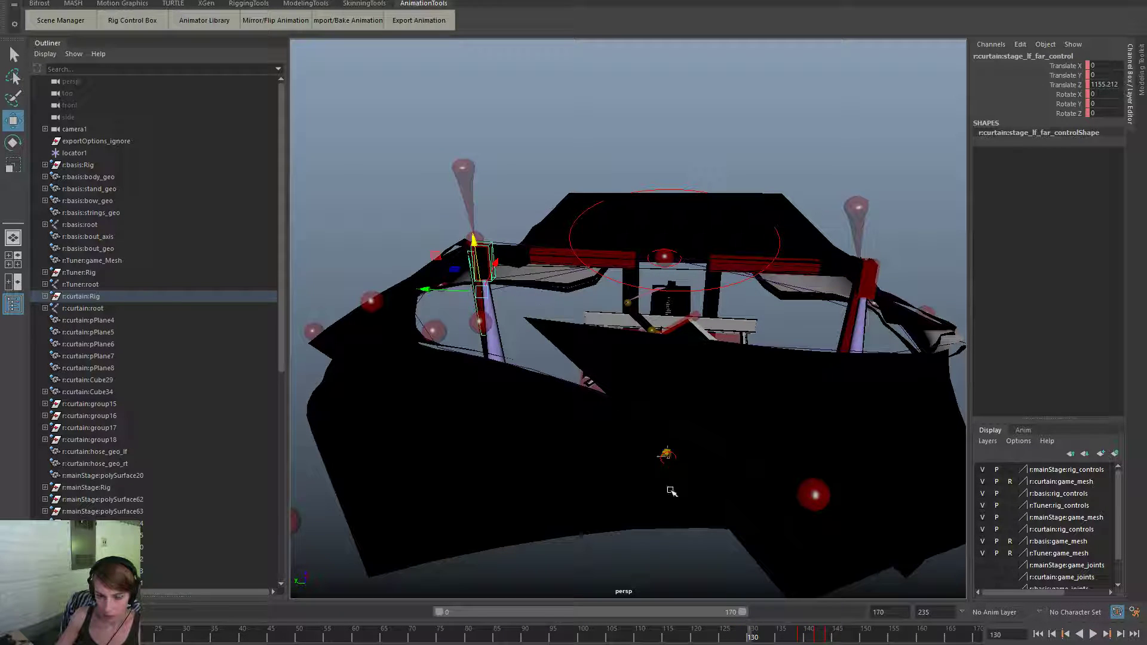
shift+drag(801, 637, 773, 638)
Deselect the stage control and play the animation to check the far stage controls' timing.
click(622, 118)
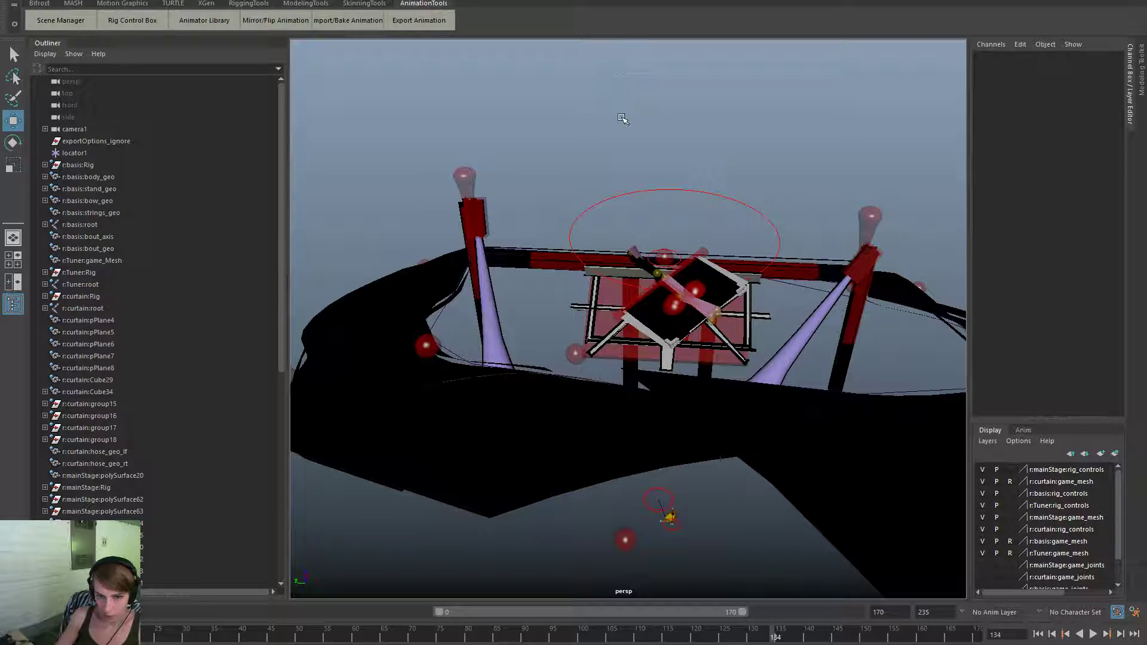
key(alt+v)
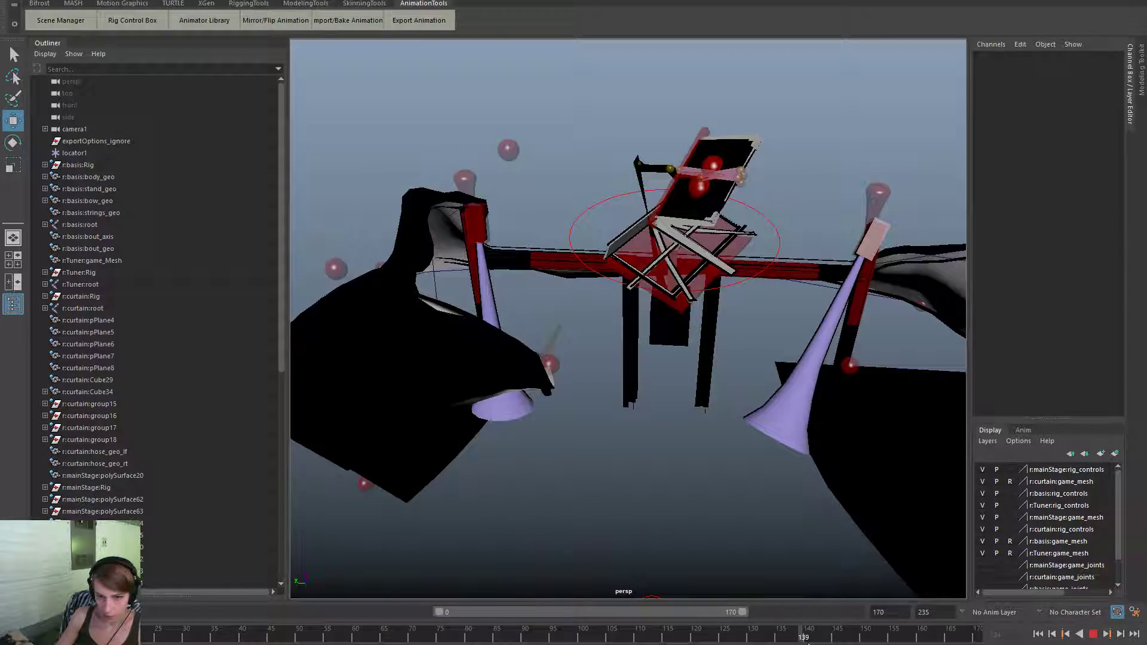
key(alt+v)
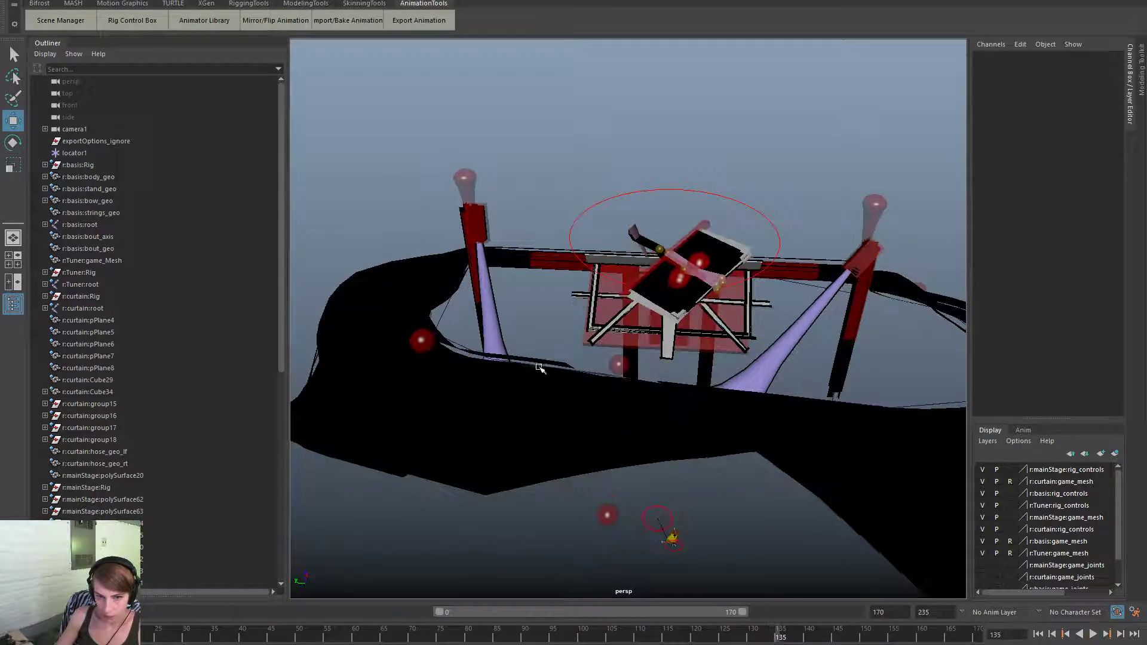
Shift the left far stage control's keys later so they begin around frame 138, and play the result.
click(469, 257)
drag(736, 639, 750, 638)
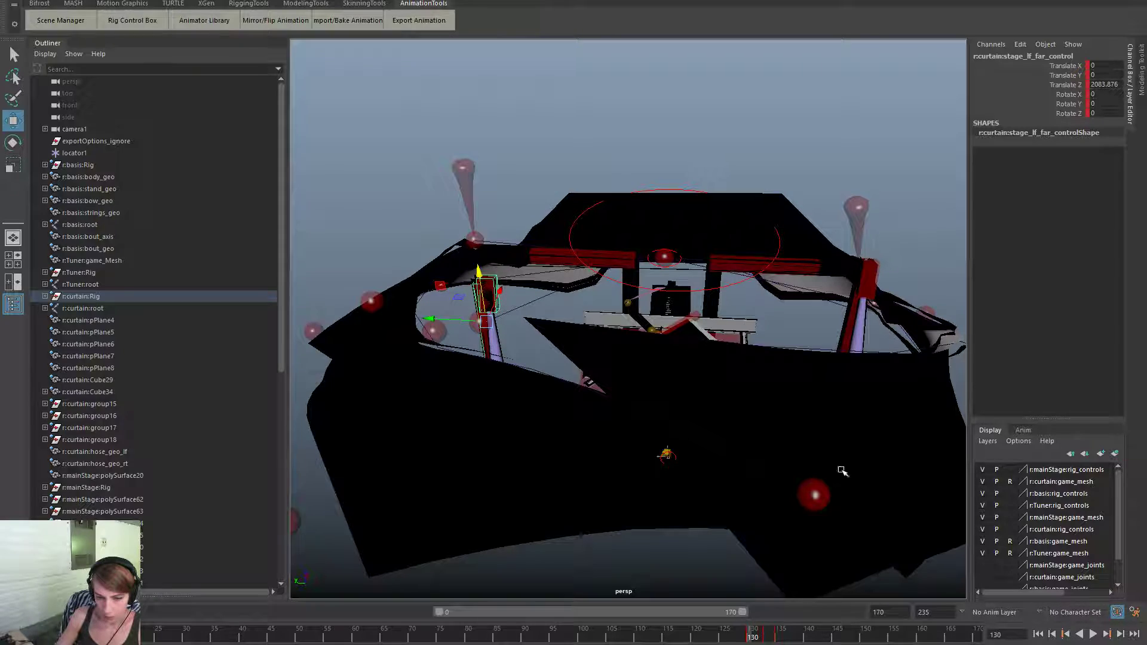
drag(750, 639, 801, 639)
click(707, 638)
key(alt+v)
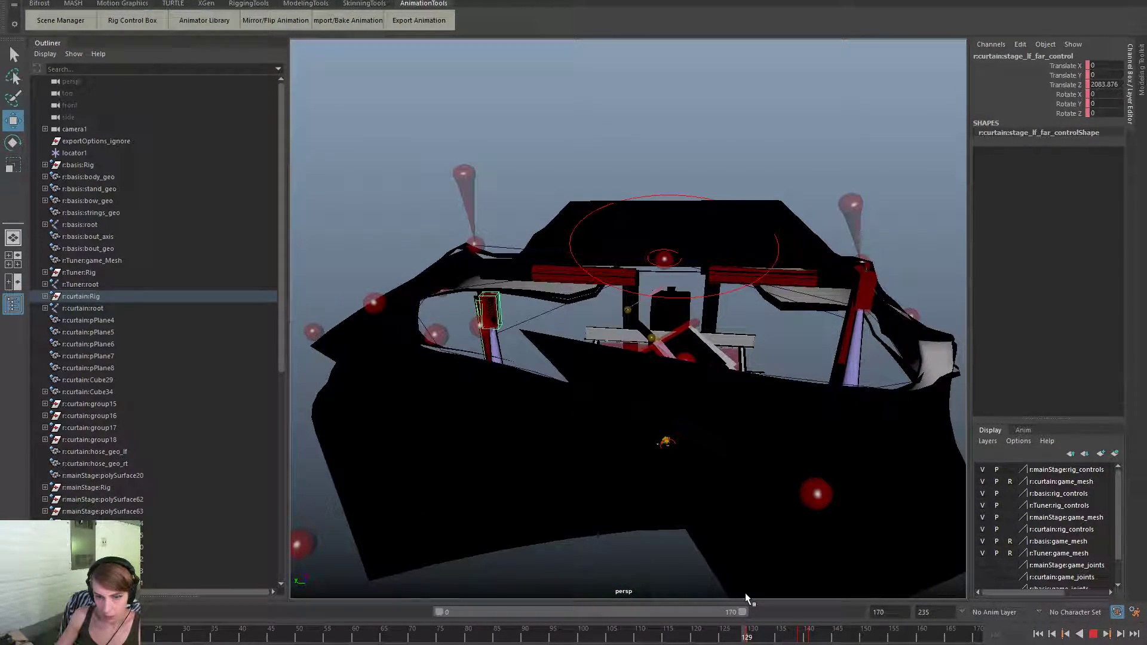
key(alt+v)
At frame 130, lower the left curtain's first top path control to about -172 in Translate Z.
alt+drag(553, 375, 643, 364)
alt+middle_drag(603, 361, 904, 262)
click(581, 211)
alt+right_drag(700, 288, 678, 297)
alt+drag(678, 297, 607, 258)
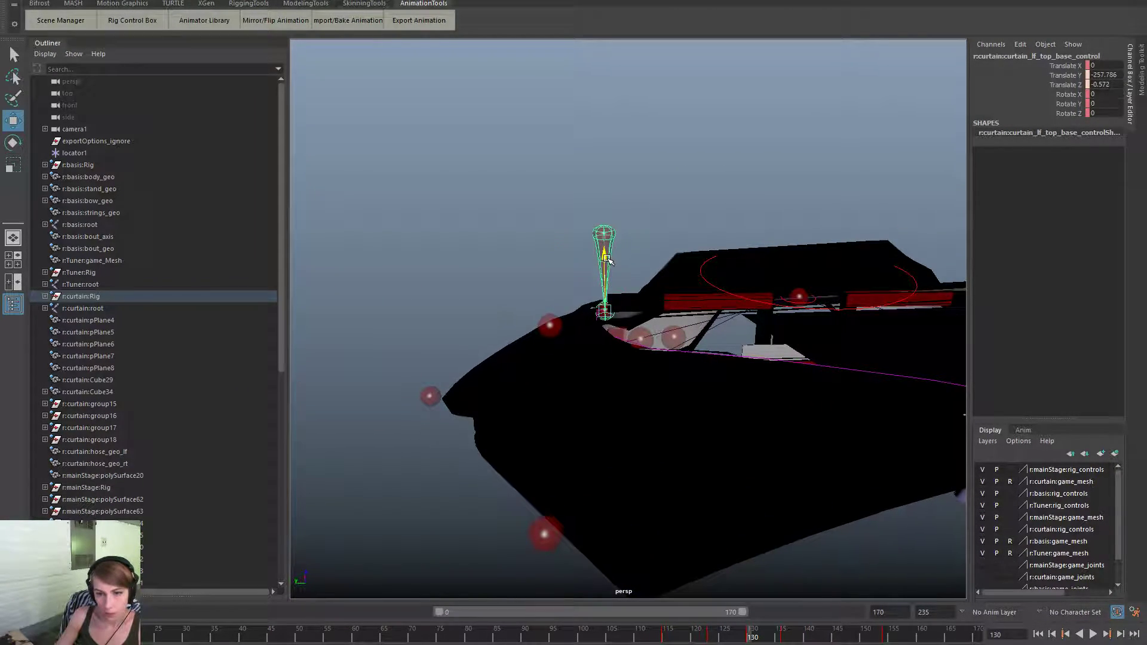
click(548, 322)
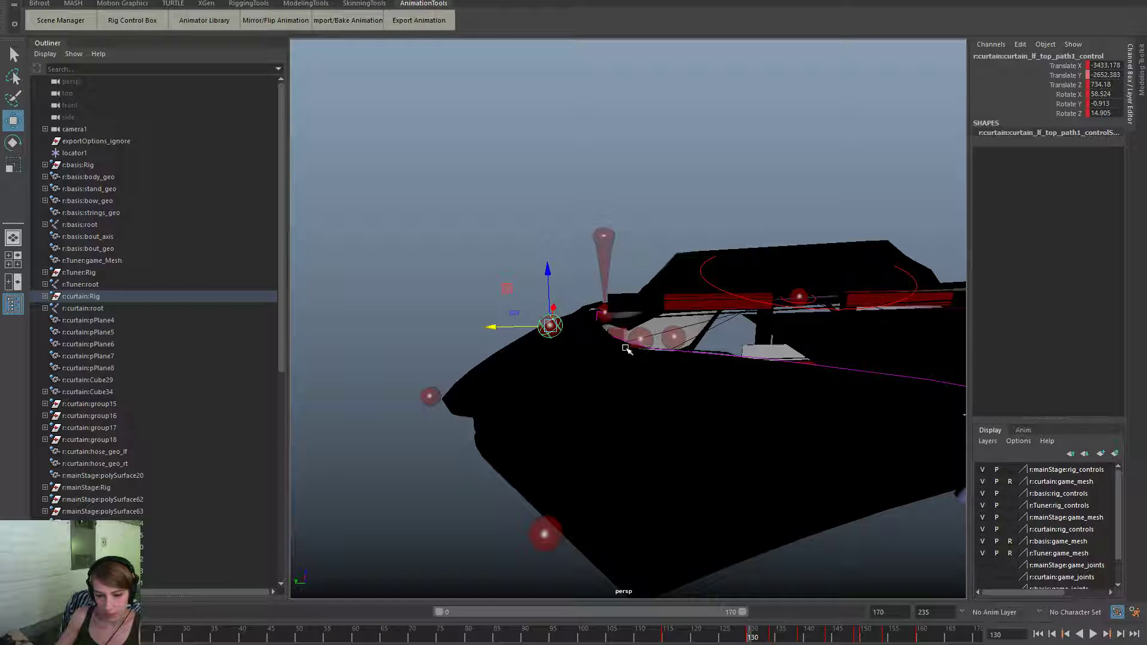
drag(556, 283, 546, 303)
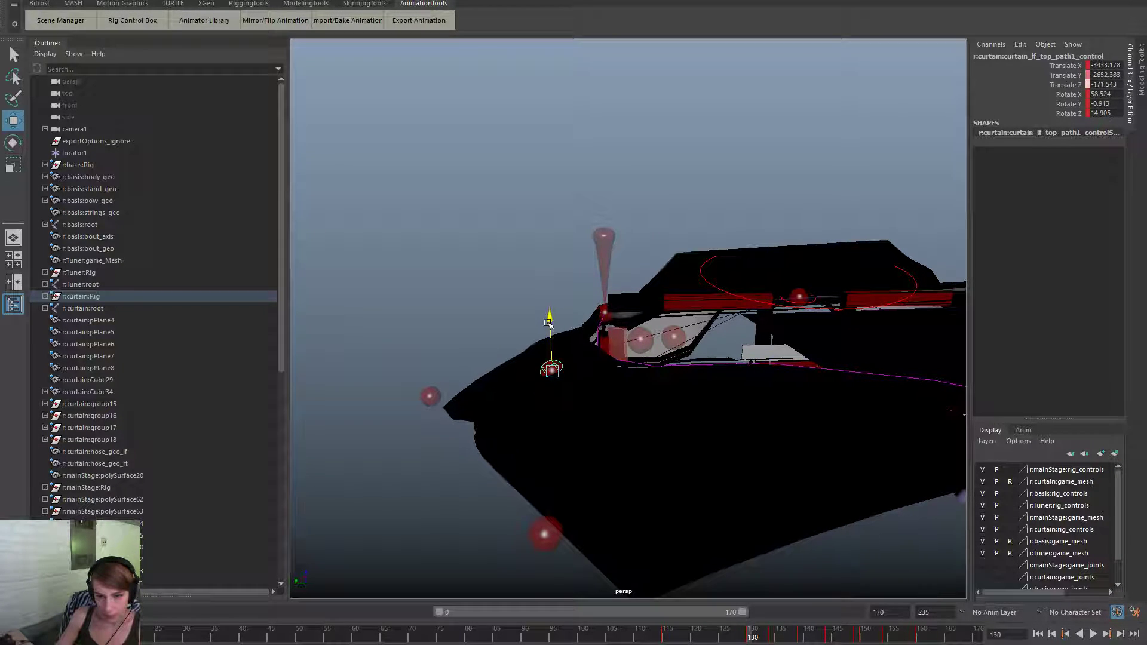
At frame 130, reposition the left curtain's second top path control to about -3586 in Translate X and -7924 in Translate Y, and play the result.
alt+drag(692, 340, 561, 429)
alt+drag(794, 380, 463, 389)
drag(515, 304, 553, 303)
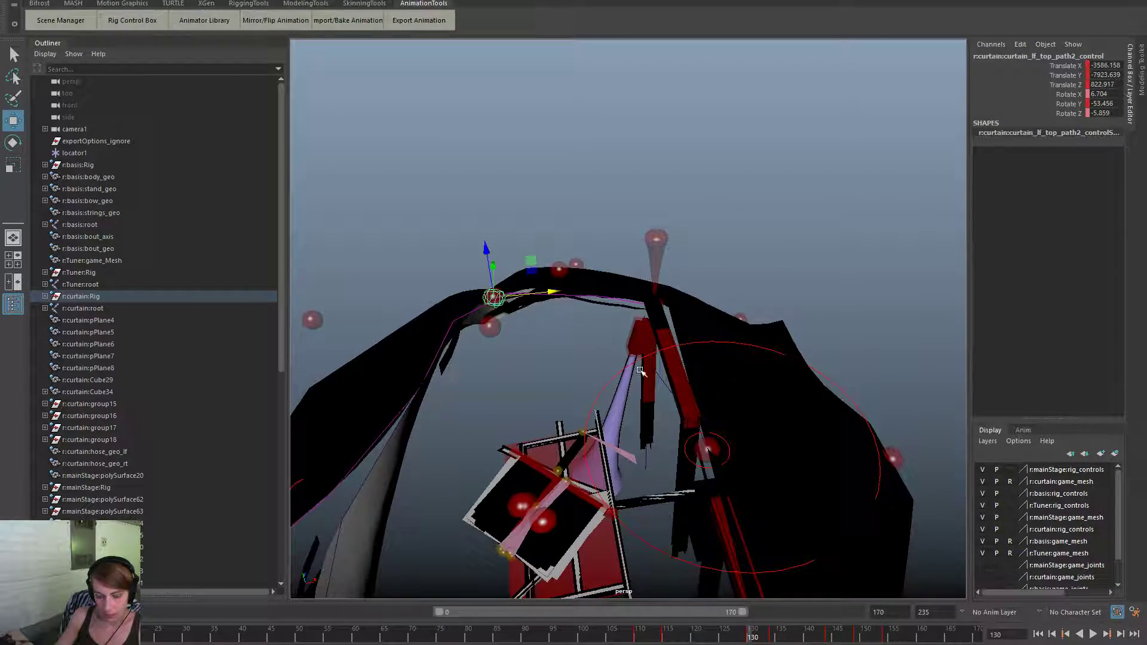
alt+drag(561, 496, 752, 490)
scroll(752, 490, down, 2)
key(alt+v)
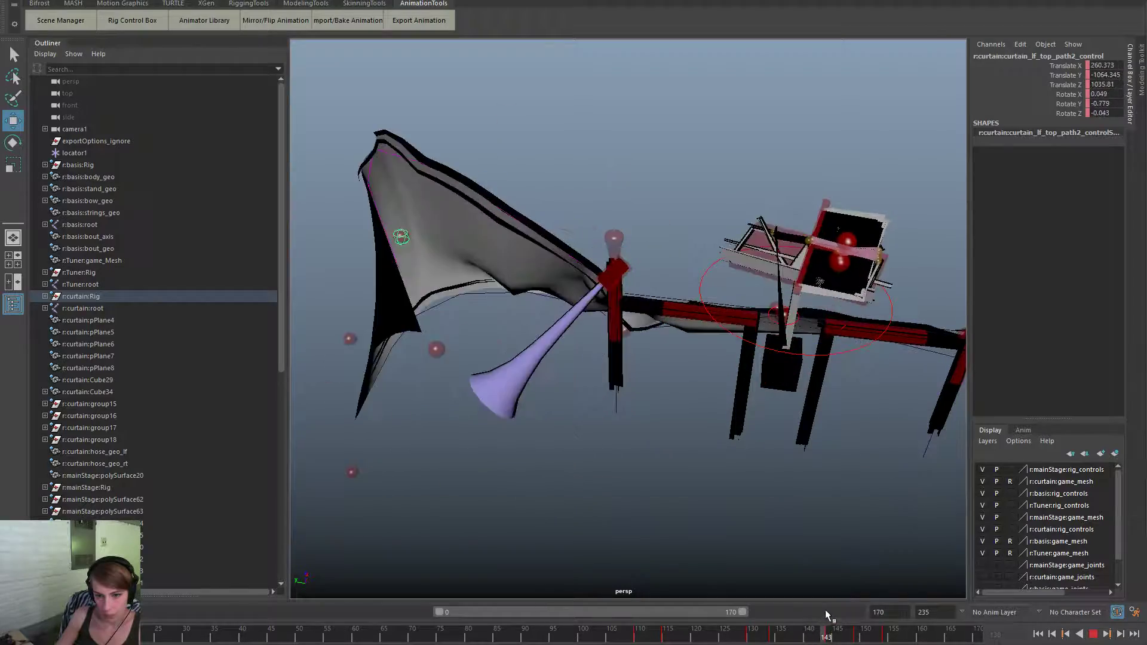
scroll(651, 448, down, 5)
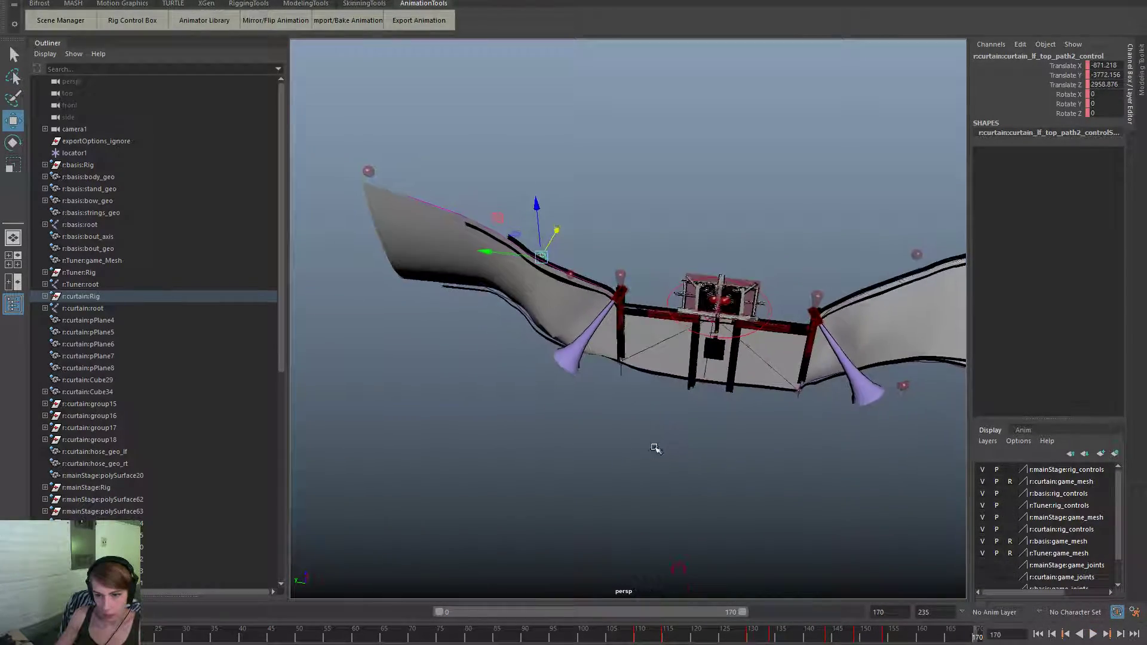
Play the opening from a wider view and scrub through the motion of the left curtain's two top path controls.
alt+drag(650, 448, 687, 430)
click(681, 450)
alt+middle_drag(681, 450, 529, 557)
key(alt+v)
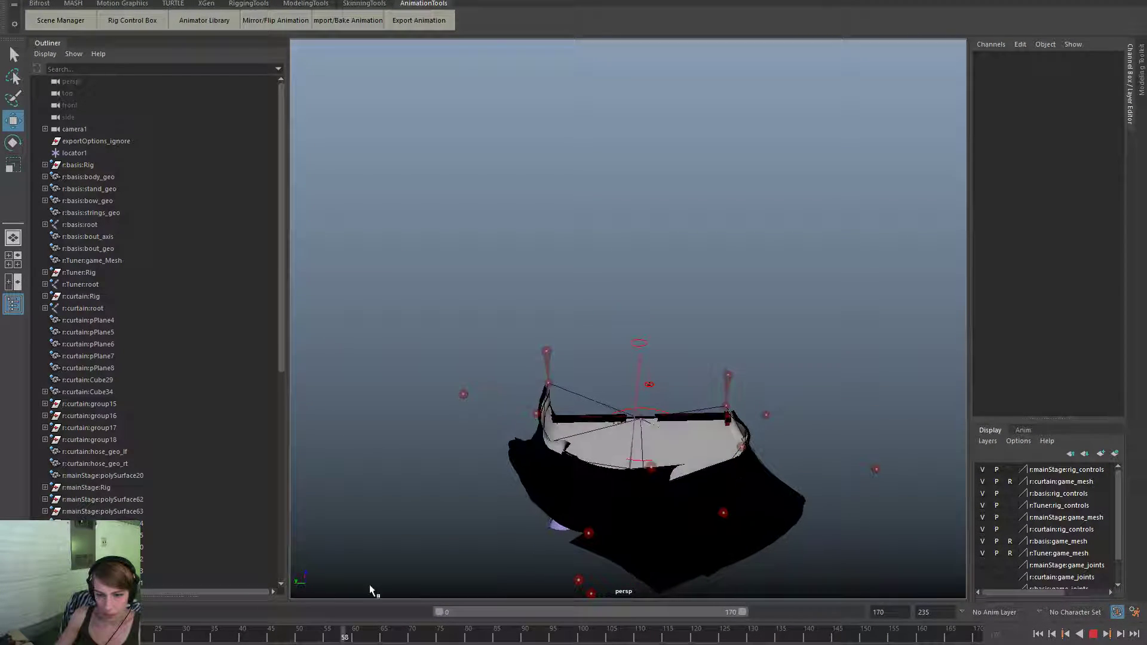
click(413, 634)
scroll(402, 488, up, 6)
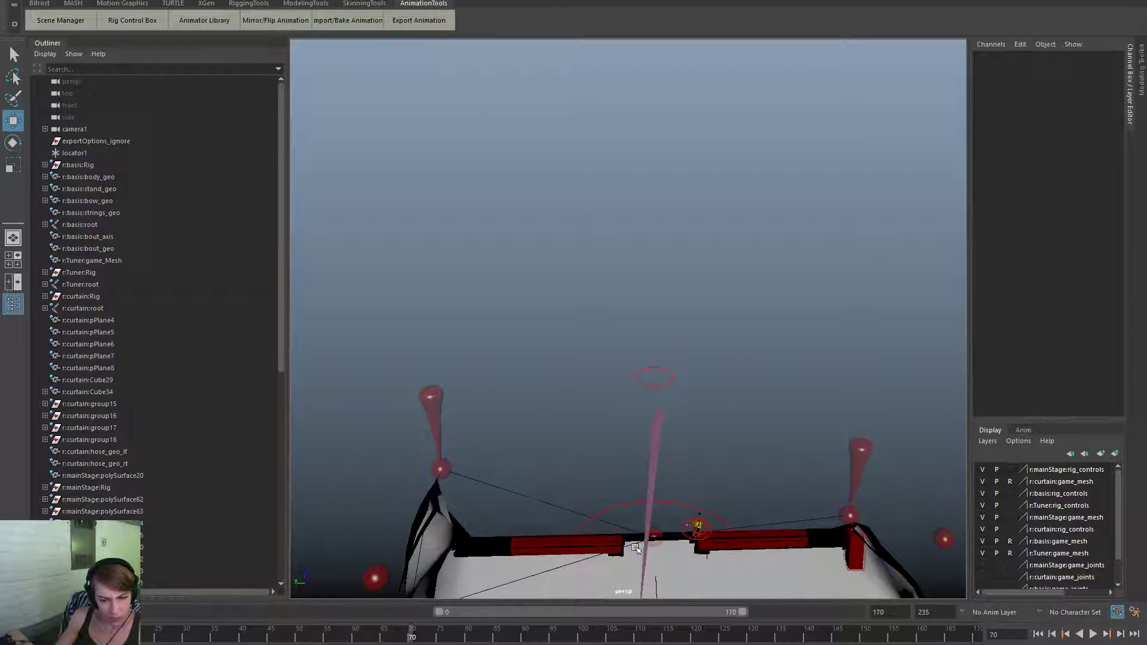
click(553, 326)
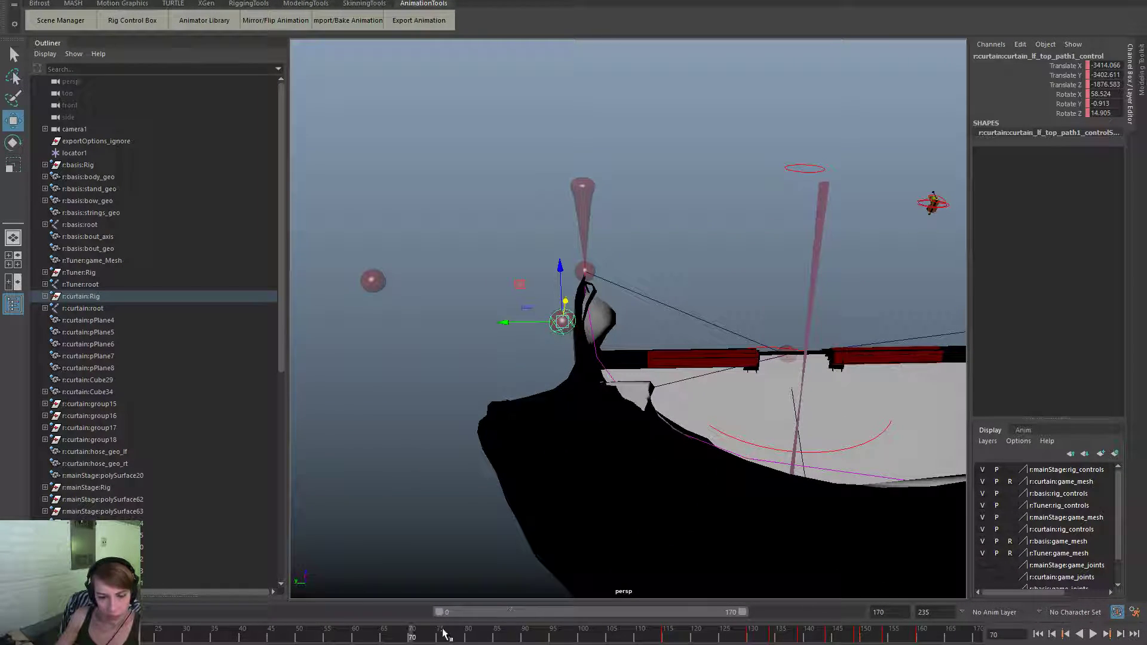
drag(399, 641, 17, 635)
click(322, 370)
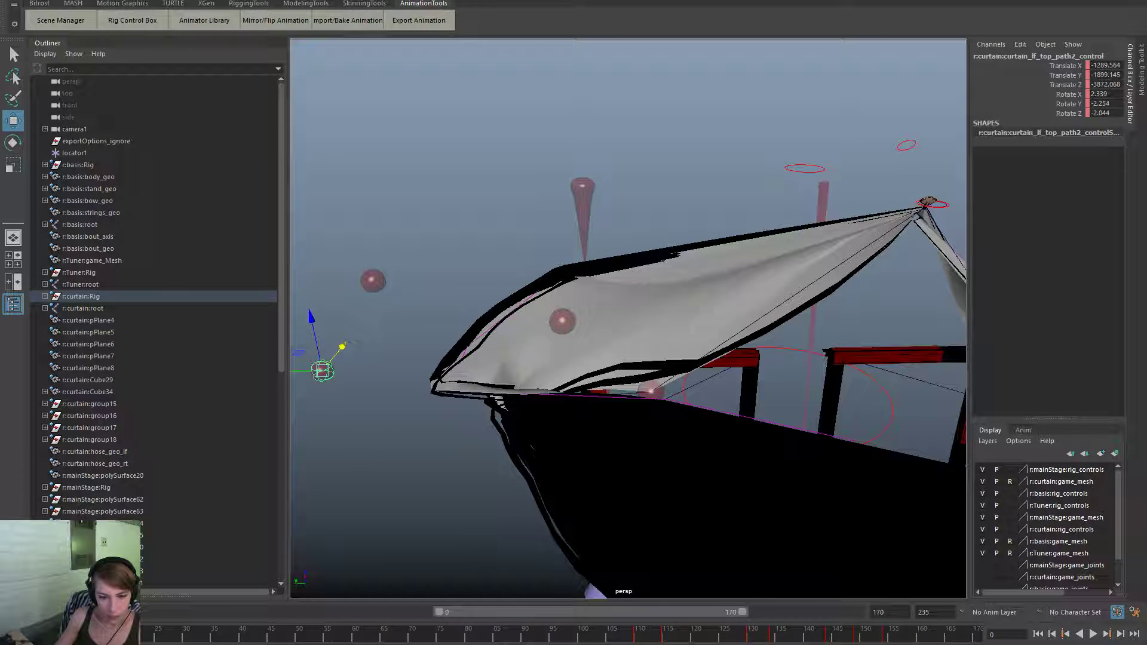
drag(636, 636, 259, 635)
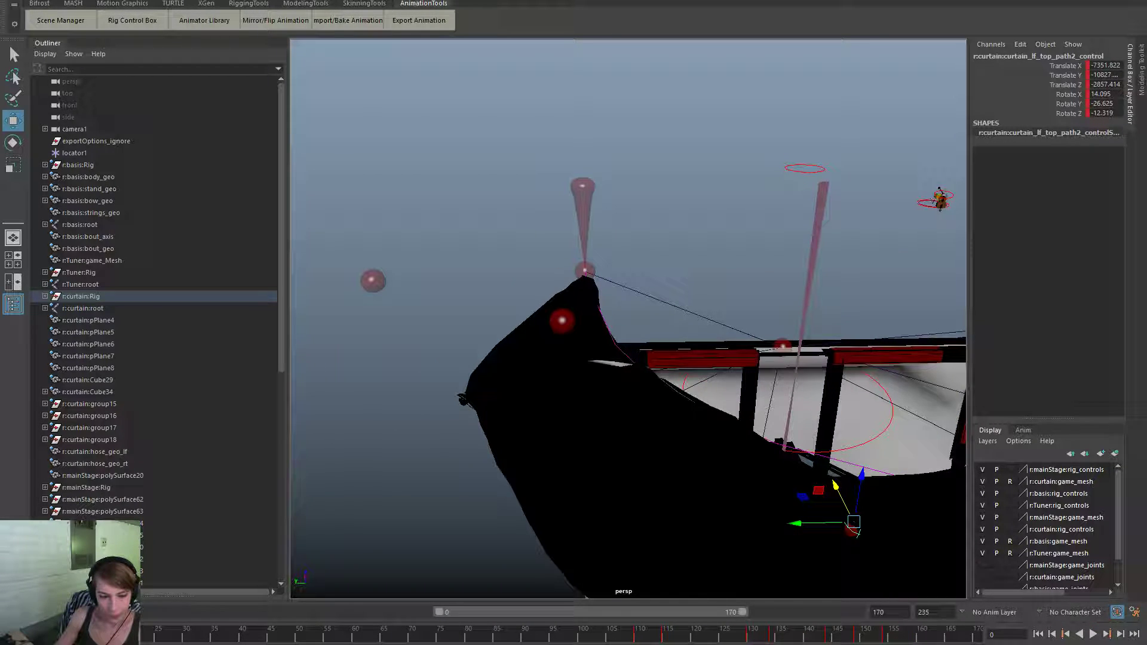
key(alt+v)
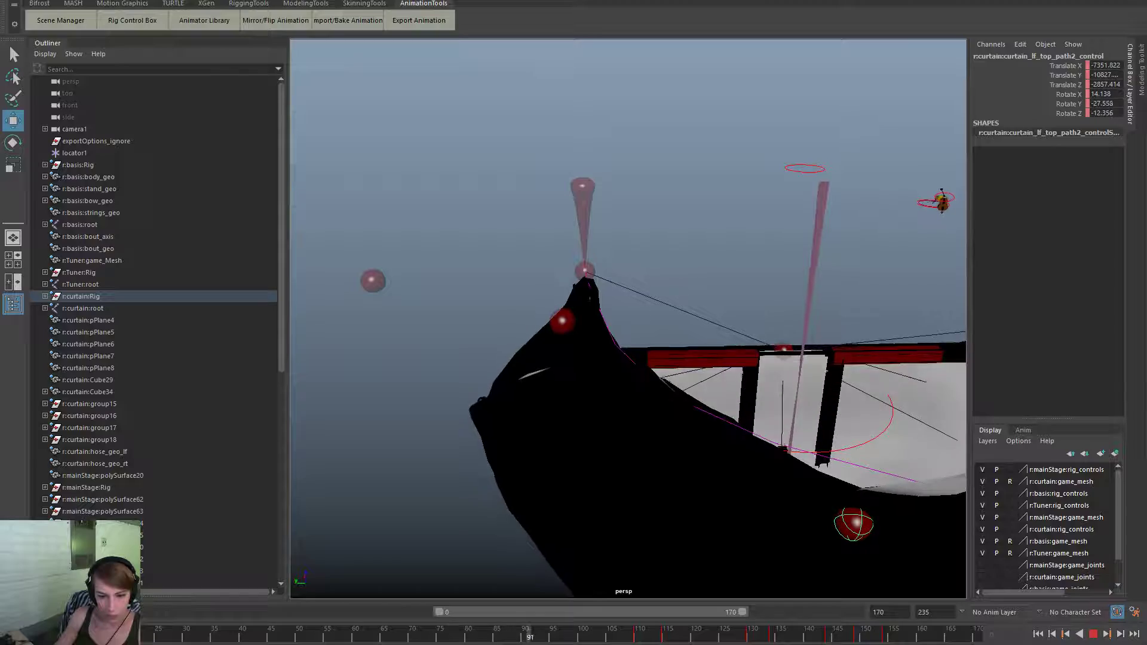
key(alt+v)
Examine the keys of the left curtain's bottom path base, top base and bottom path1 controls while scrubbing to frame 104.
alt+drag(454, 281, 576, 323)
click(595, 387)
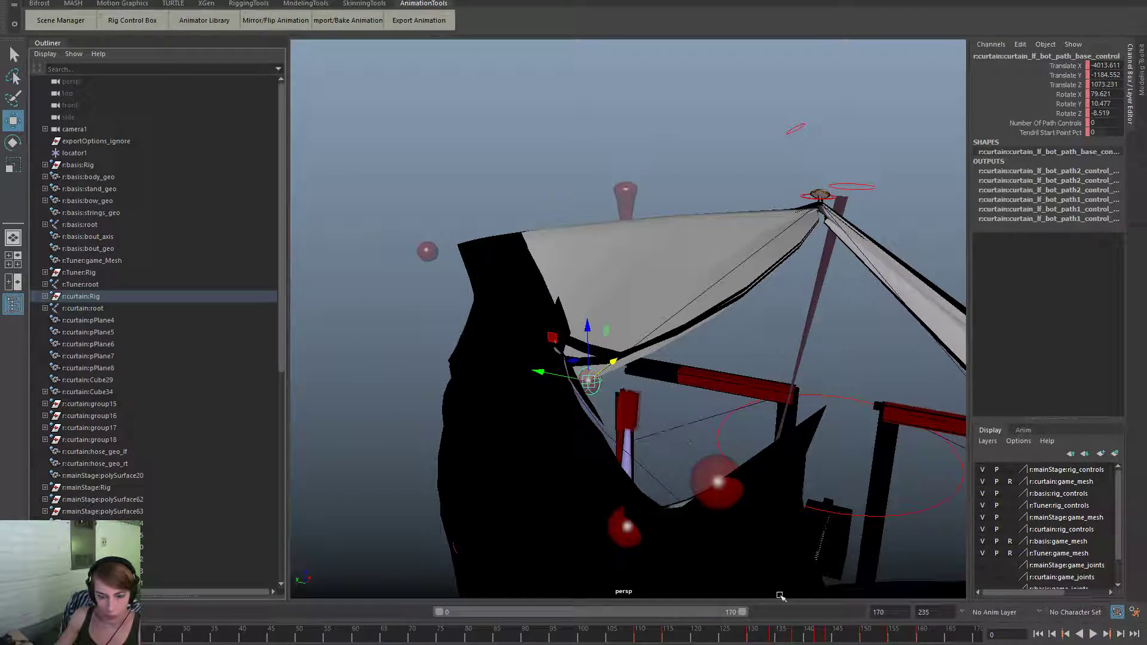
click(639, 632)
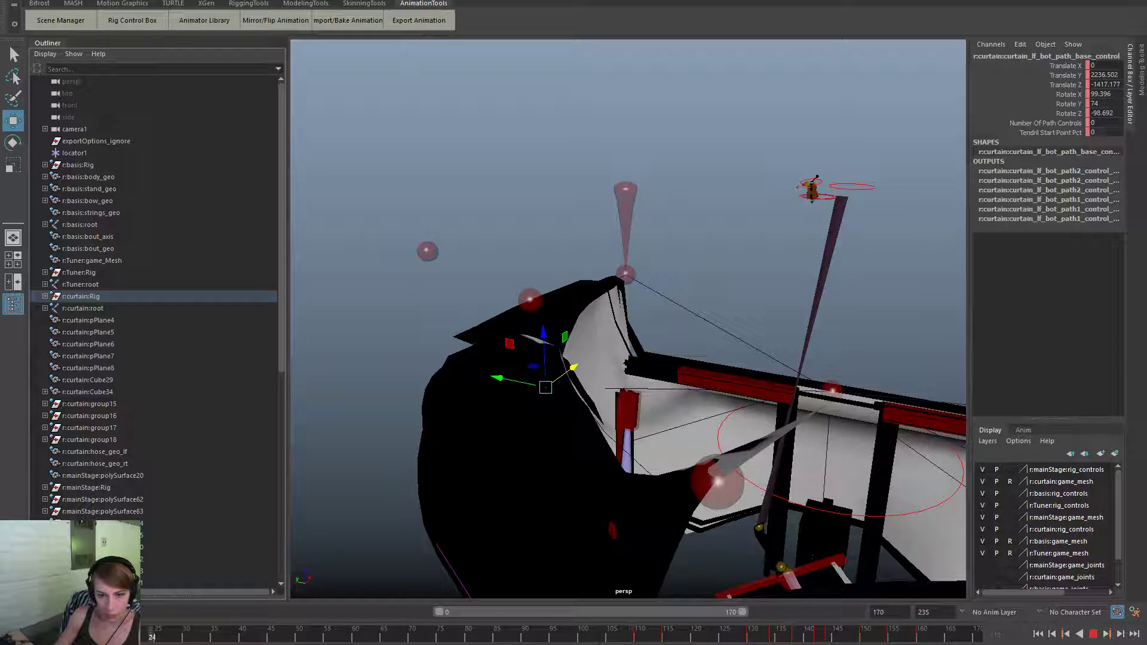
click(625, 215)
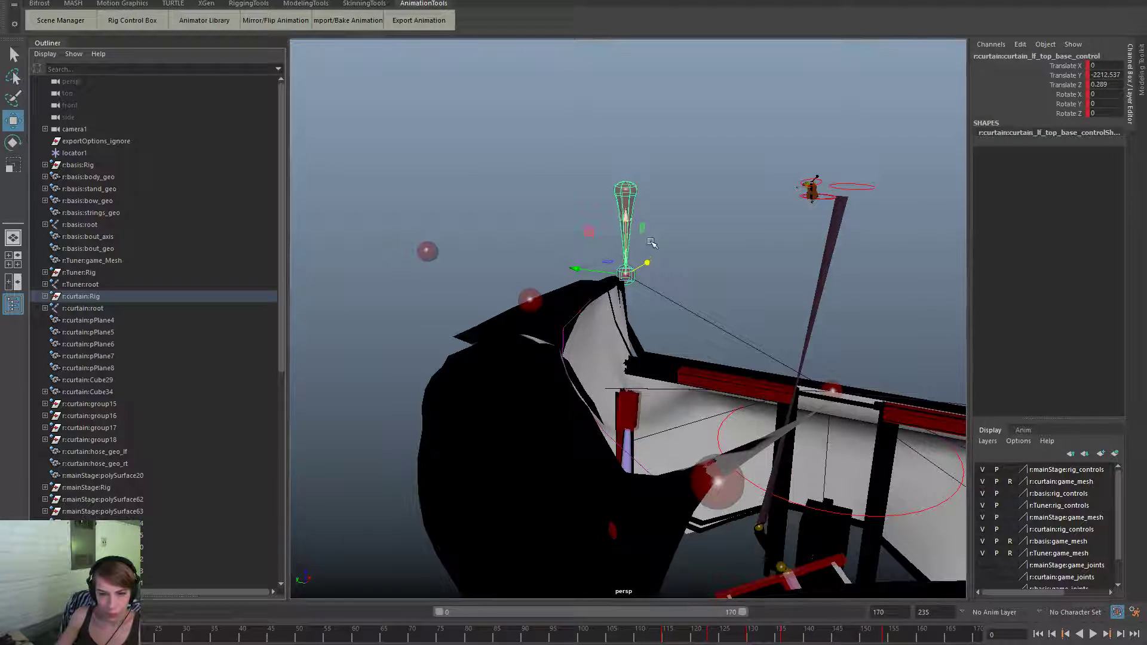
click(426, 253)
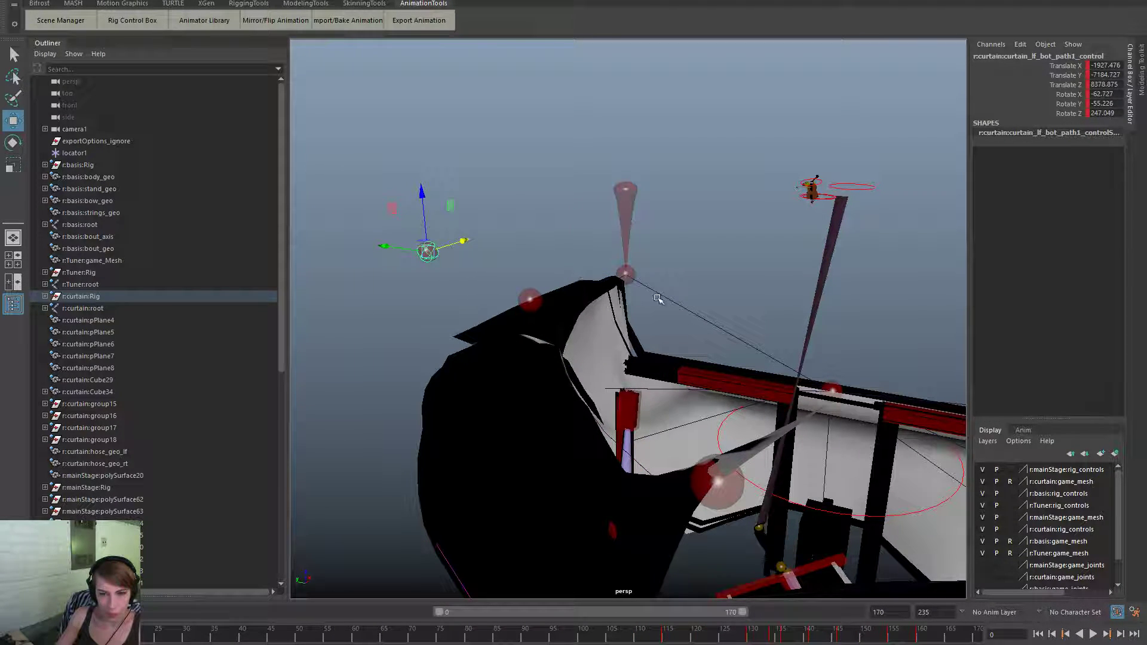
click(624, 272)
alt+right_drag(635, 272, 541, 590)
drag(54, 637, 605, 609)
At frame 115, move the left curtain's top base control to about -4122 in Translate Y.
click(568, 311)
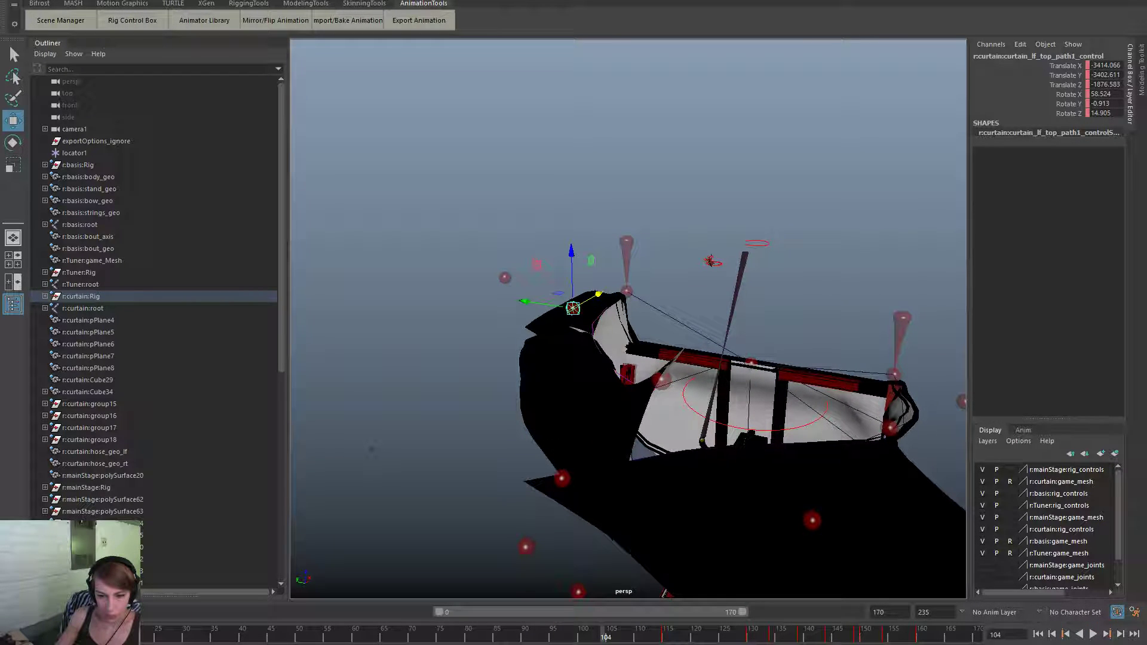
click(667, 634)
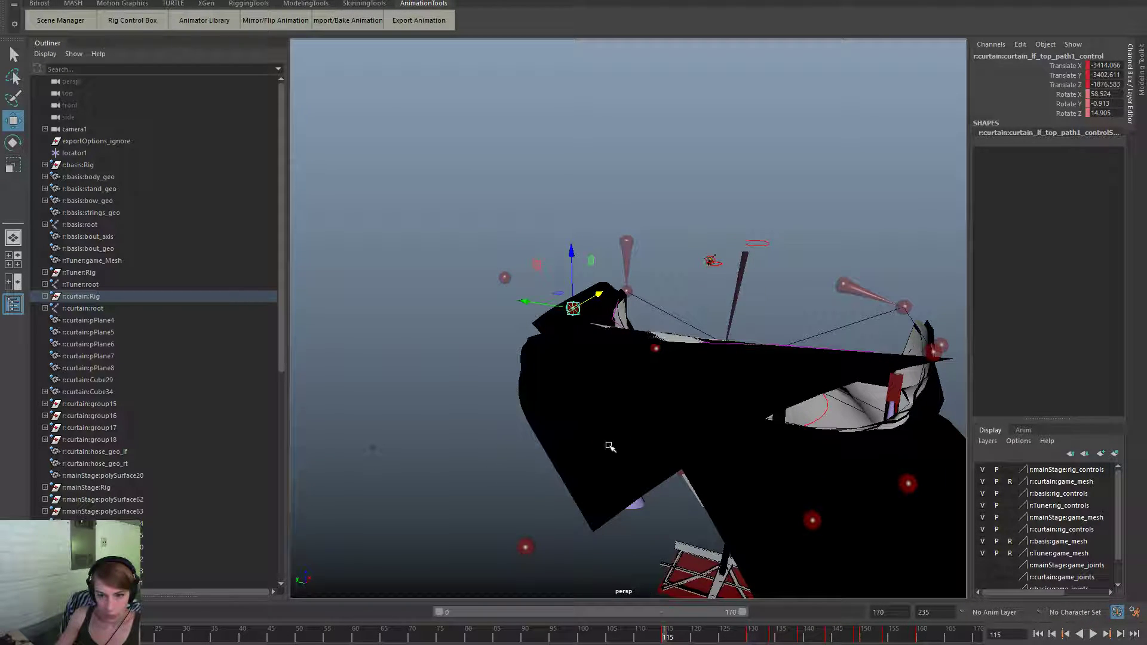
alt+drag(605, 448, 654, 437)
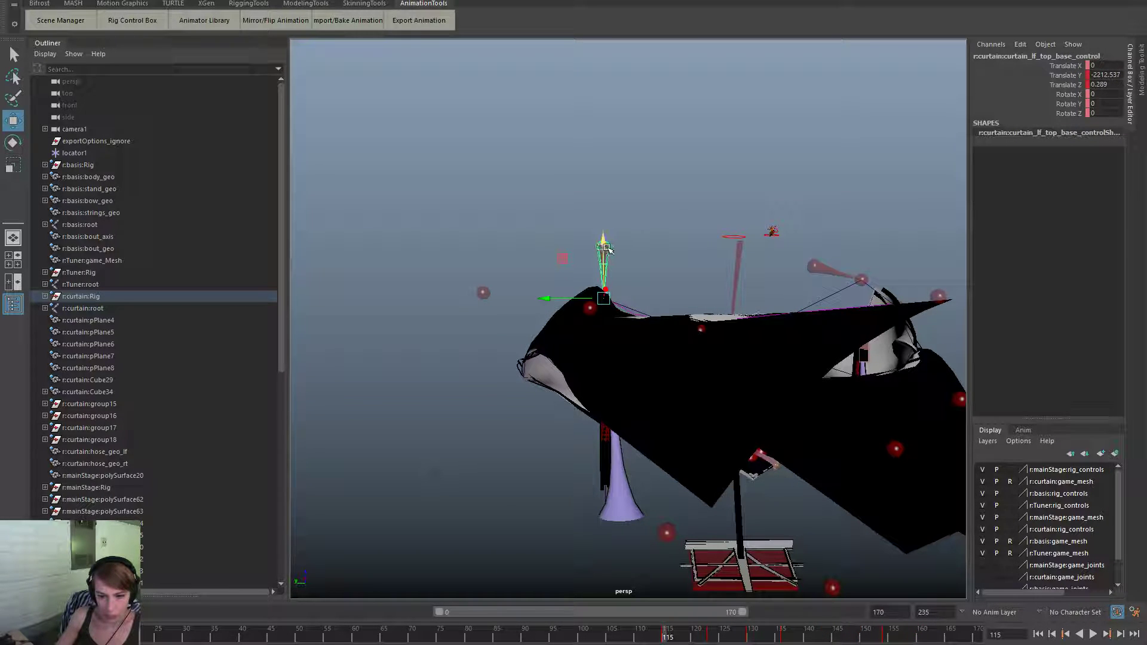
alt+drag(596, 279, 657, 321)
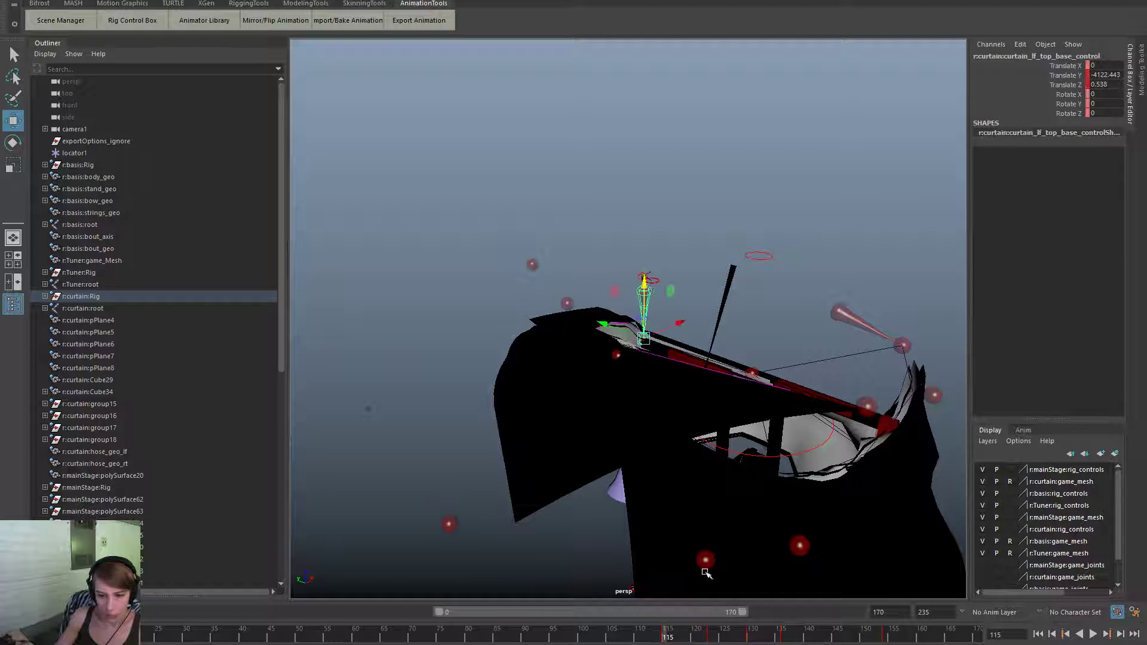
Lower the left curtain's first bottom path control to about 6408 in Translate Z and try rotating it.
alt+drag(657, 322, 807, 309)
click(772, 302)
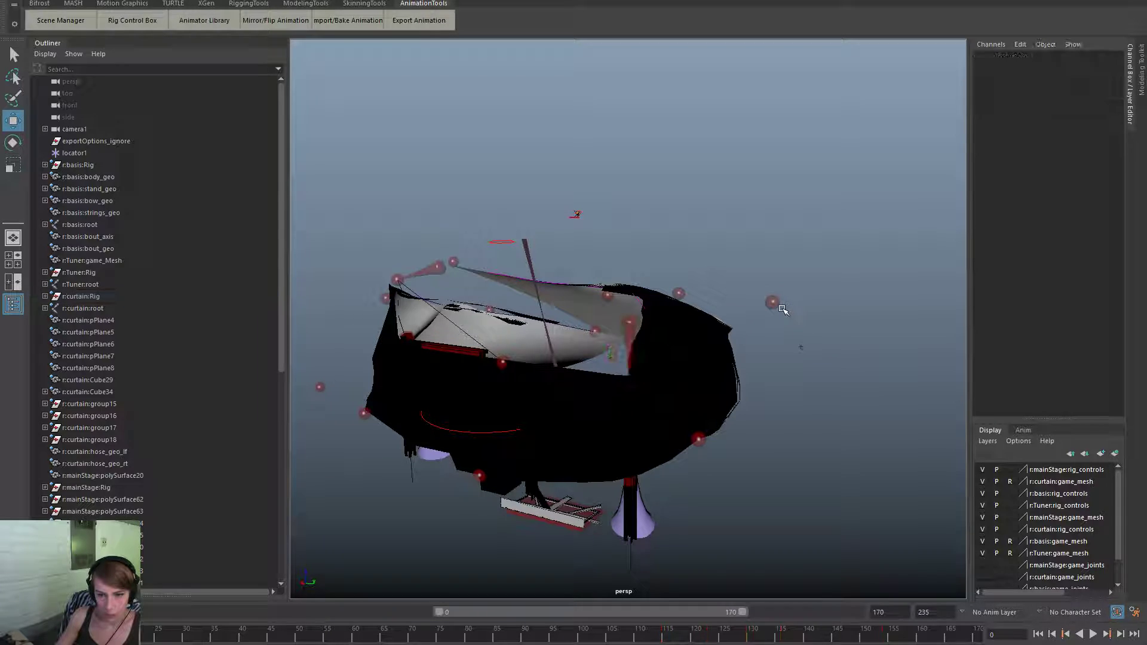
alt+drag(815, 358, 577, 396)
drag(483, 295, 449, 356)
alt+drag(612, 402, 635, 410)
key(e)
drag(450, 339, 499, 339)
alt+drag(616, 382, 573, 331)
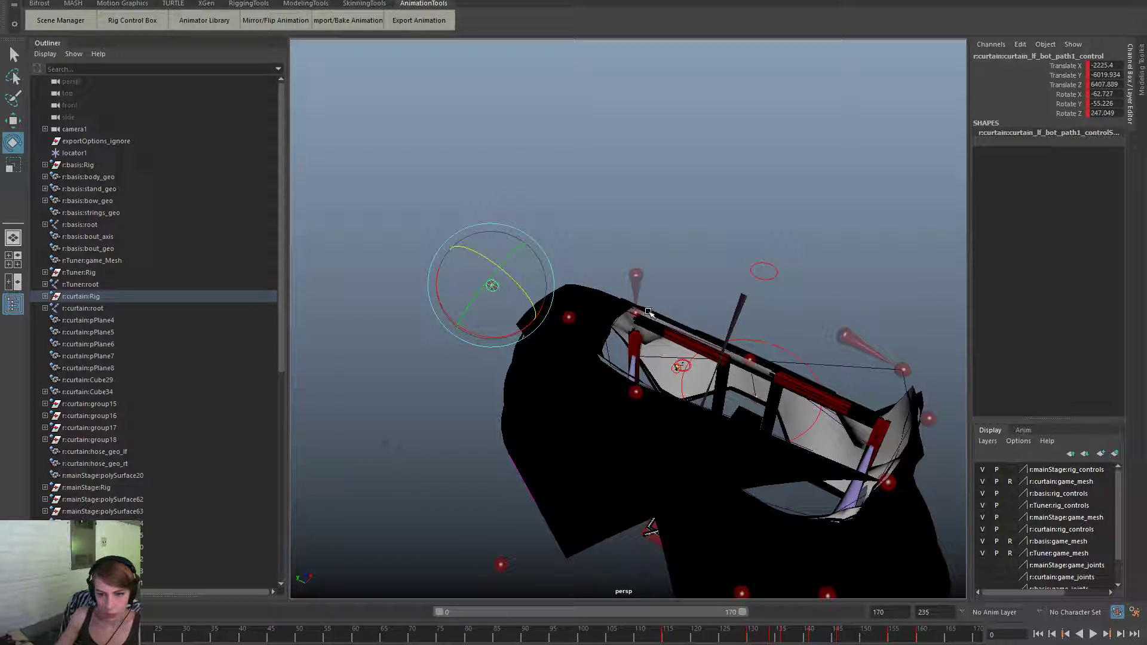
Adjust the curtain's upper controls, moving the left second top path control to about -3038 in Translate Z.
click(568, 317)
alt+drag(687, 333, 717, 346)
key(w)
drag(678, 299, 691, 308)
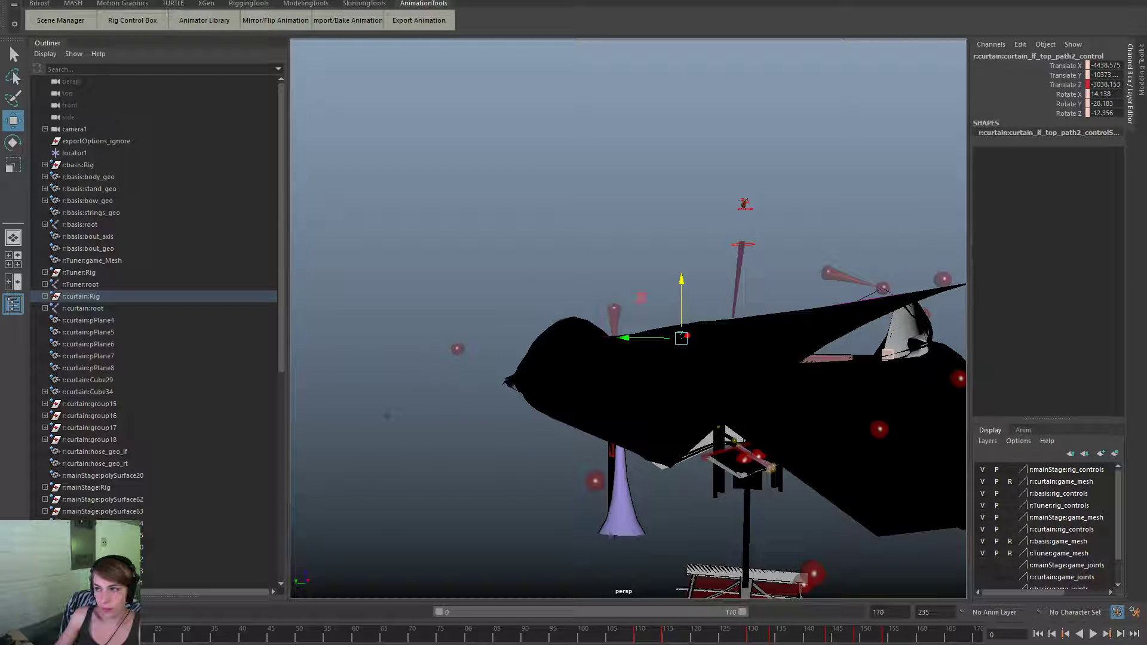
alt+drag(726, 442, 858, 384)
alt+drag(923, 328, 843, 372)
click(914, 303)
drag(885, 280, 926, 350)
Play the animation, bring up the separate camera1 view, and scrub through to frame 138.
key(alt+v)
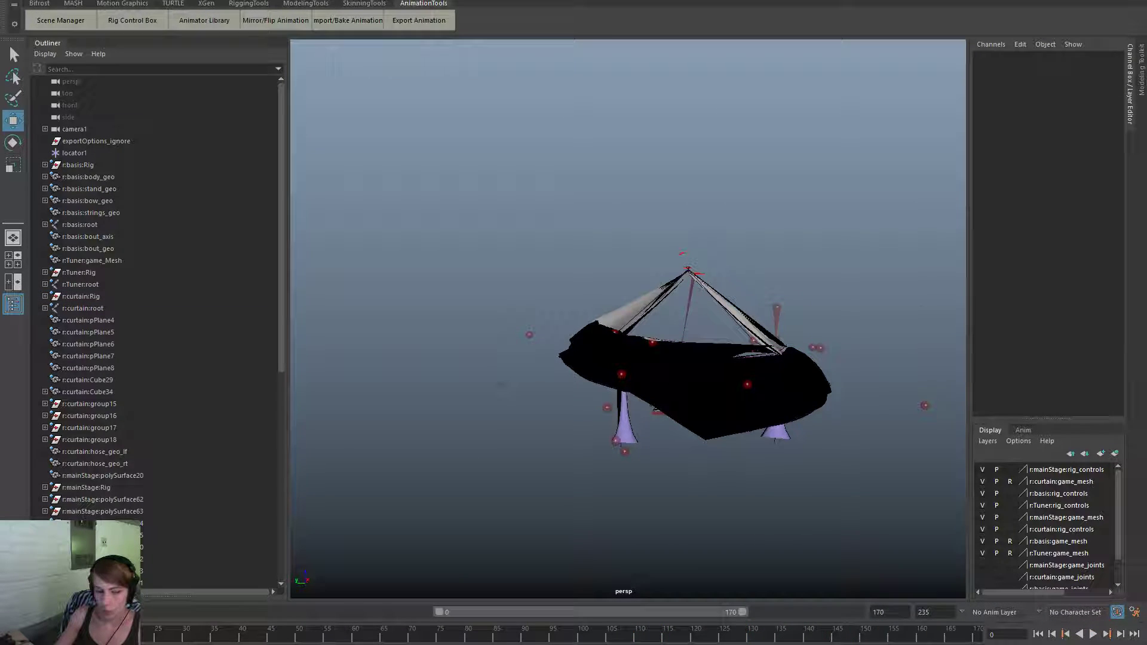
key(alt+v)
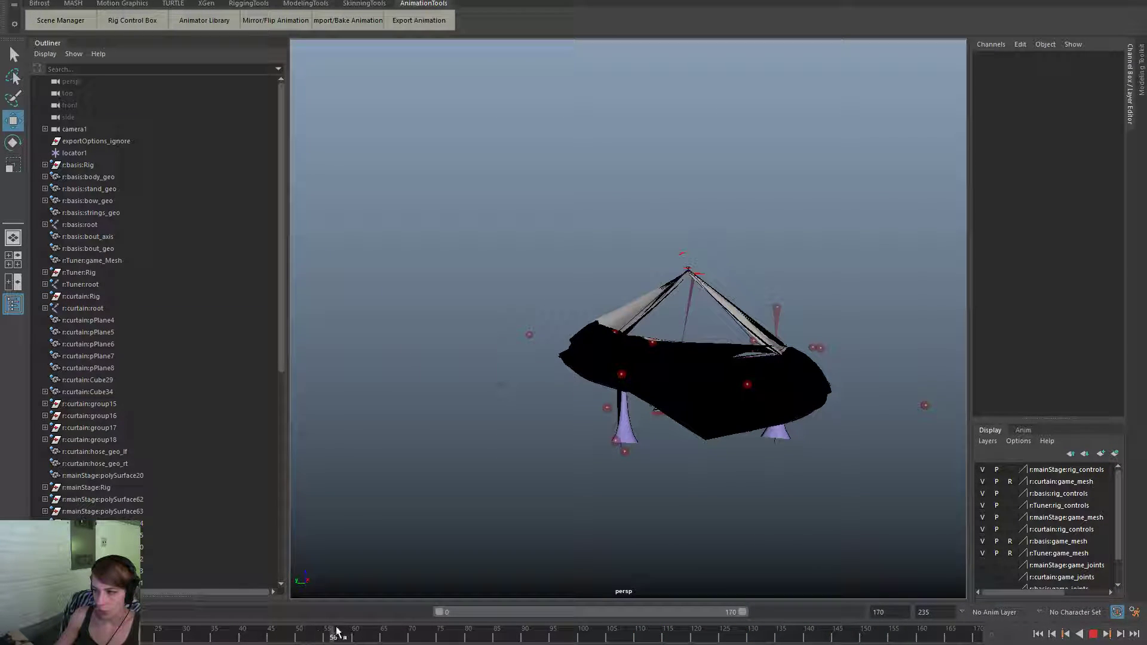
key(alt+v)
drag(1146, 179, 332, 22)
key(alt+v)
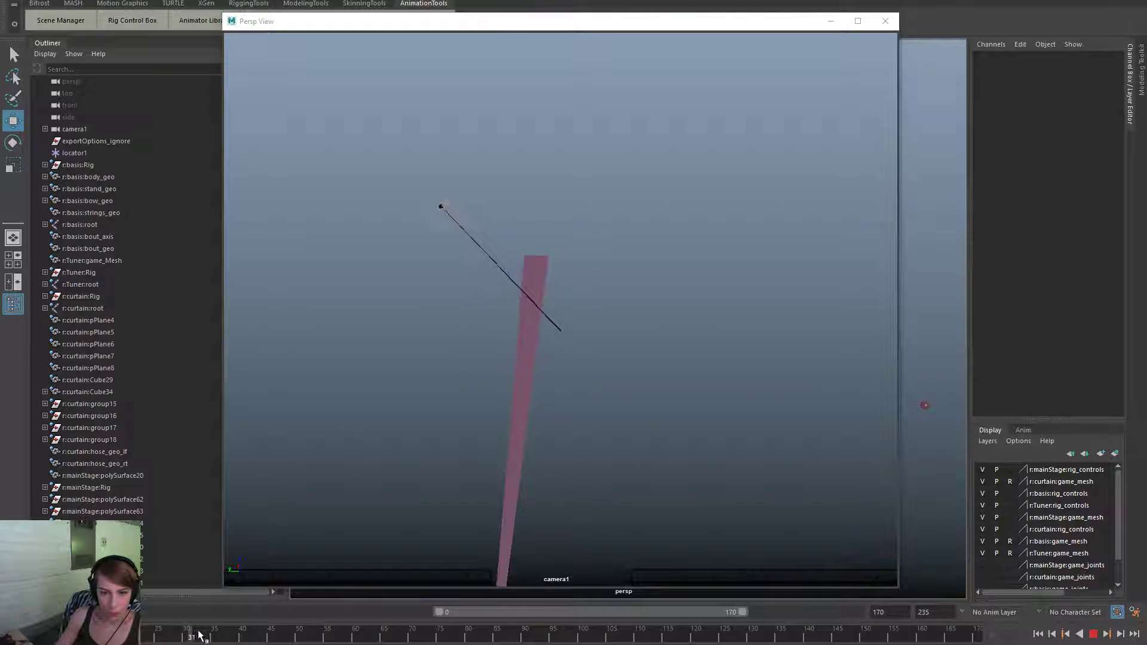
drag(356, 631, 798, 621)
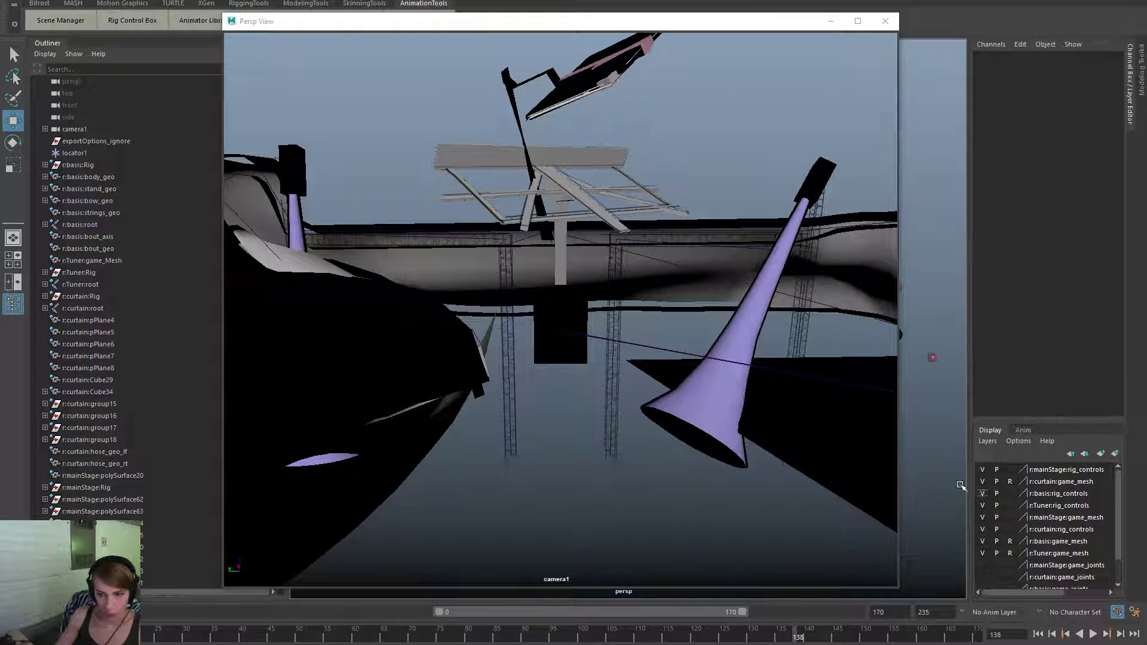
At frame 139, rotate the left fog machine control to about -78 in Rotate X and preview the motion.
drag(428, 30, 1146, 90)
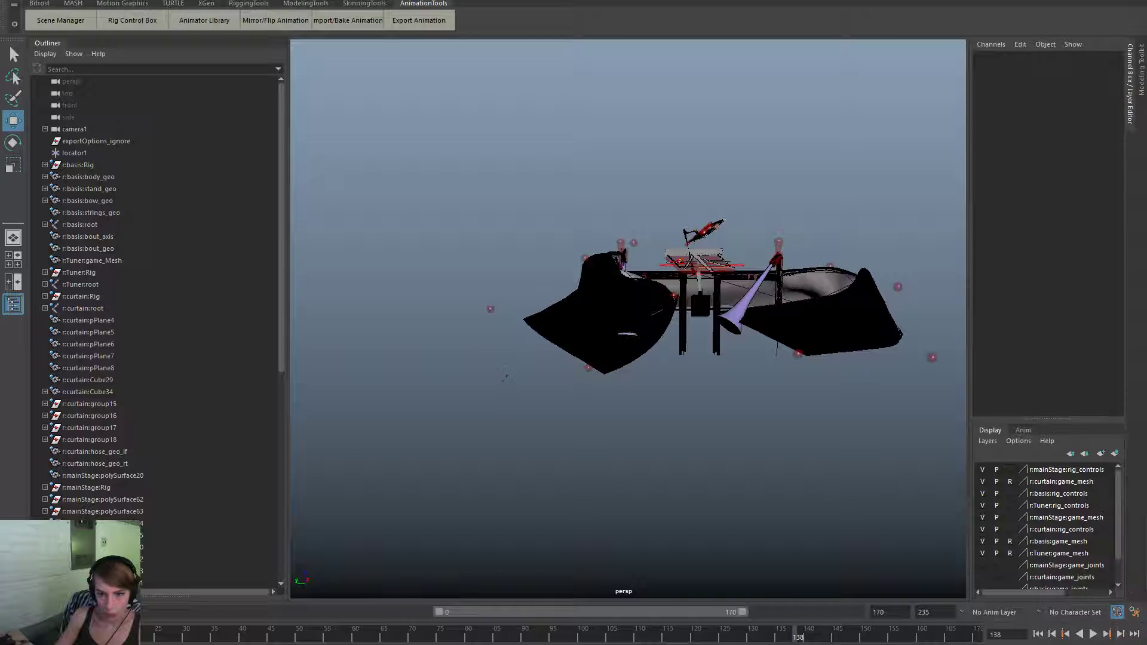
scroll(692, 320, up, 5)
alt+drag(691, 320, 587, 414)
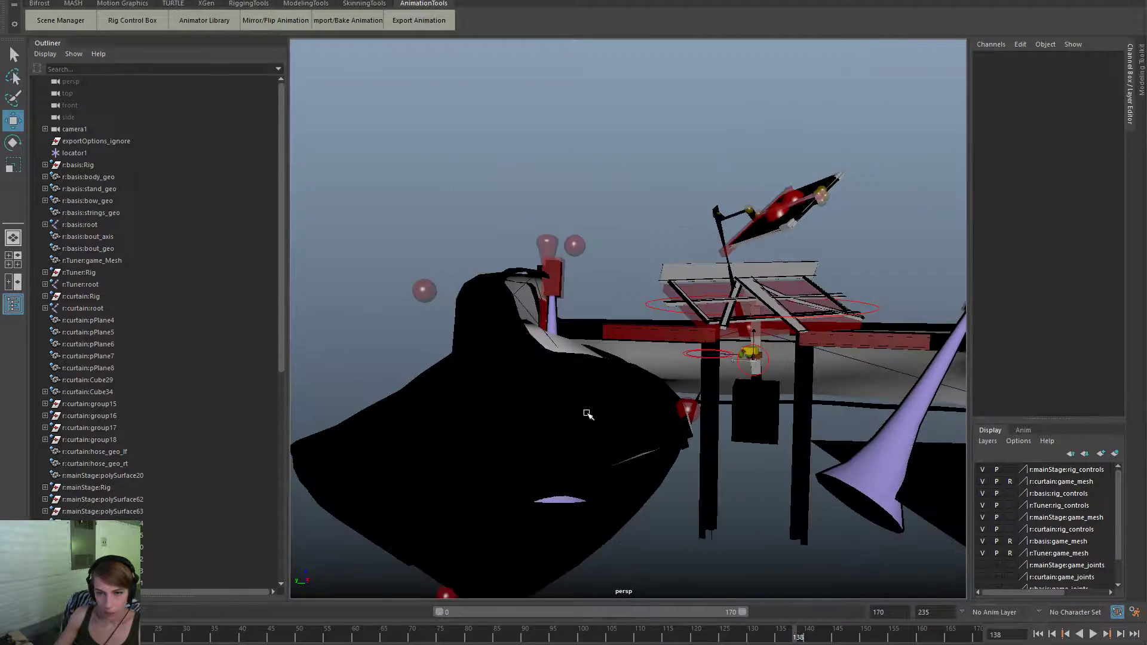
click(556, 276)
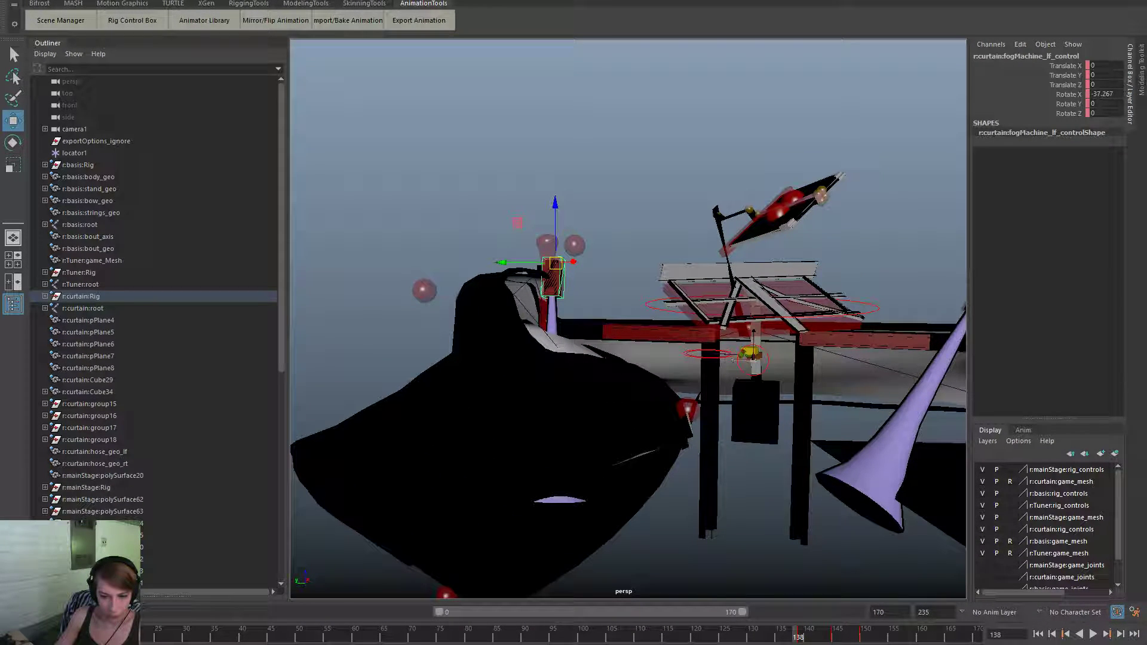
click(762, 641)
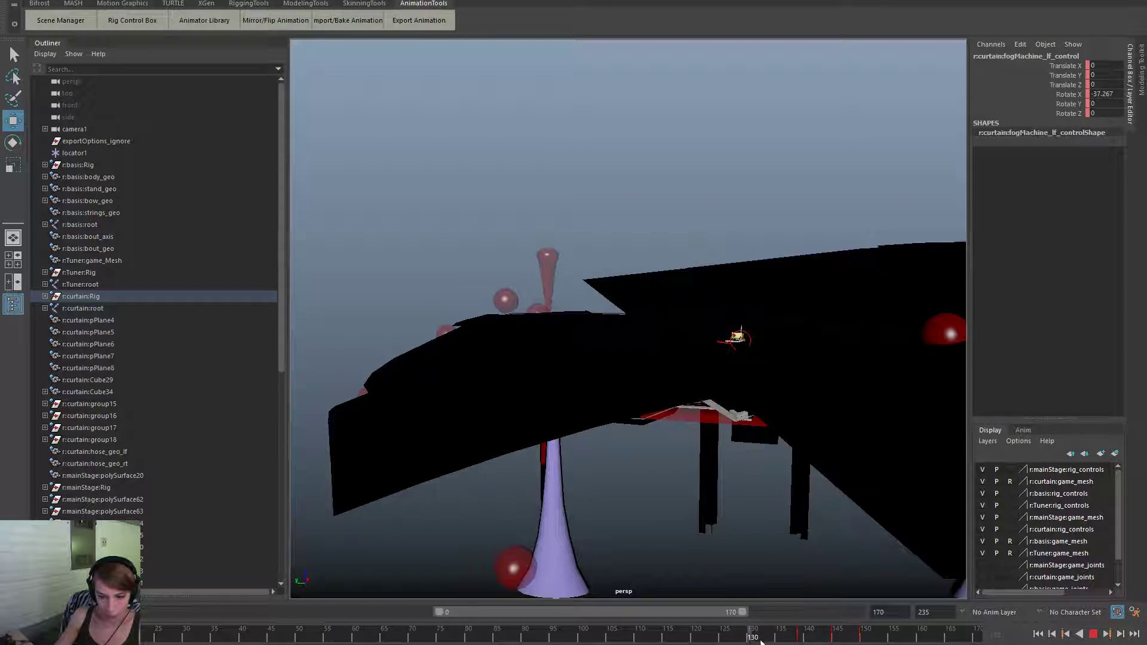
drag(762, 641, 802, 639)
drag(582, 297, 615, 303)
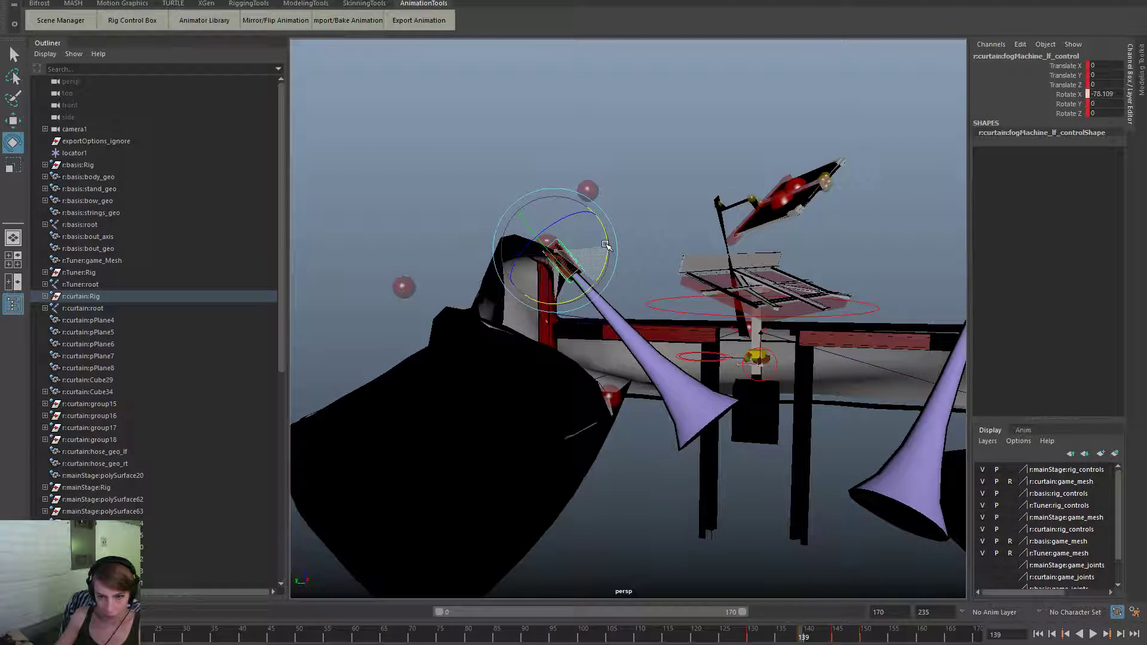
key(alt+v)
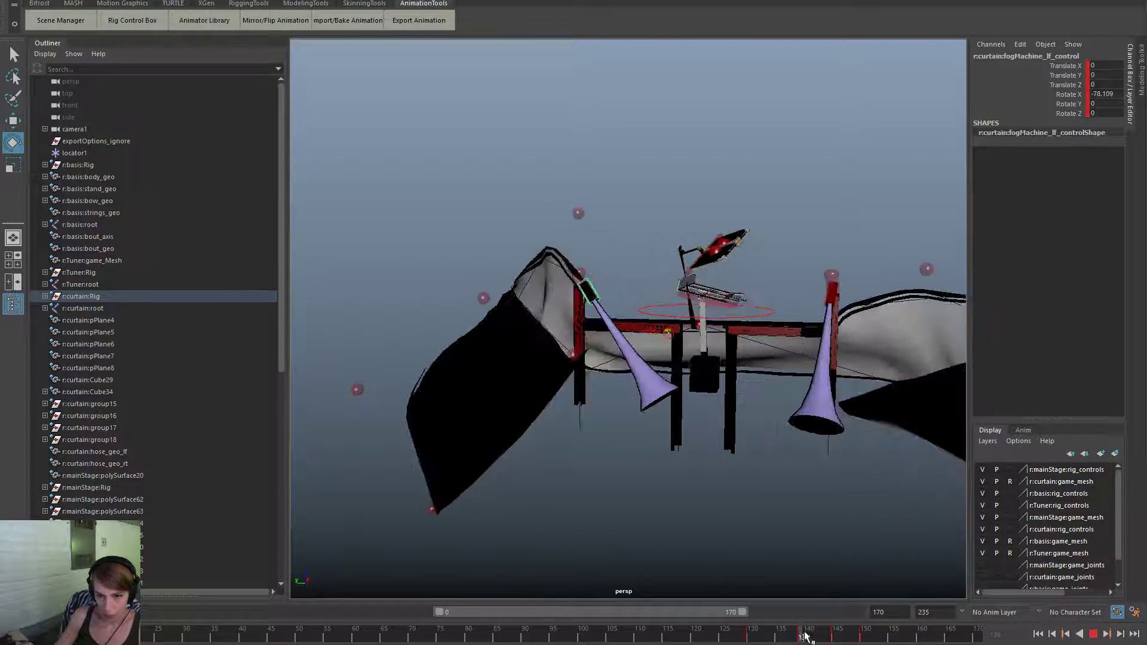
Rotate the left fog machine control again just after frame 140 and play the result to the end.
mouse_move(820, 635)
mouse_down()
mouse_move(747, 638)
mouse_move(818, 638)
mouse_up()
drag(588, 313, 596, 271)
key(alt+v)
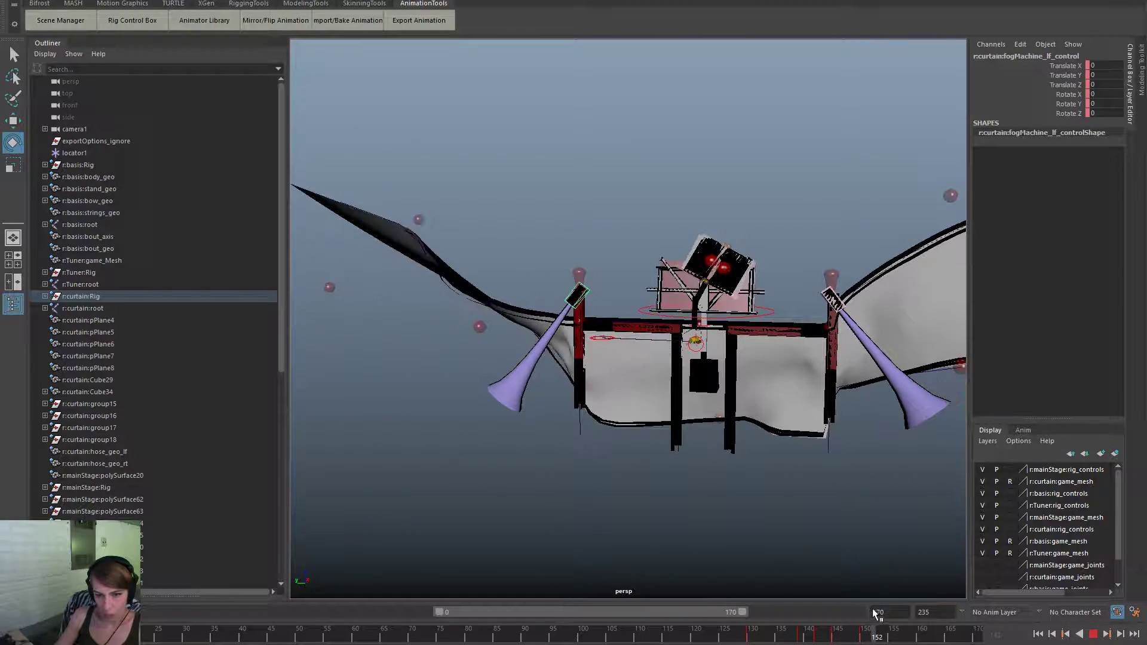
scroll(735, 464, down, 3)
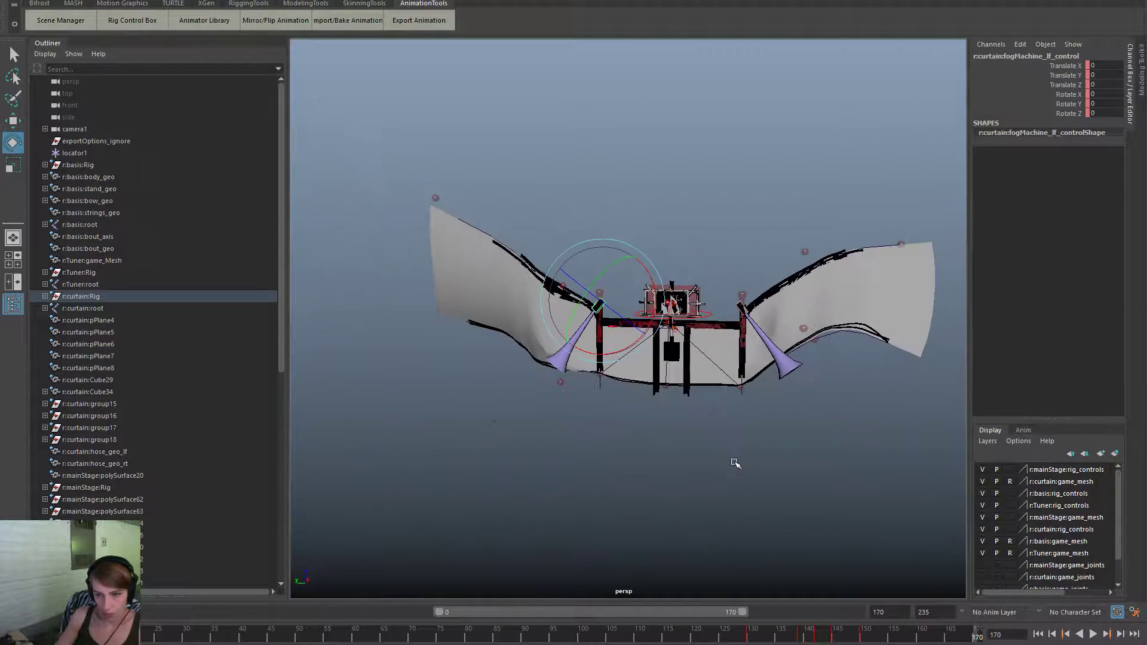
Play the animation from frame 0 through the camera1 view, scrub to frame 90, and set that view aside.
drag(1146, 113, 345, 57)
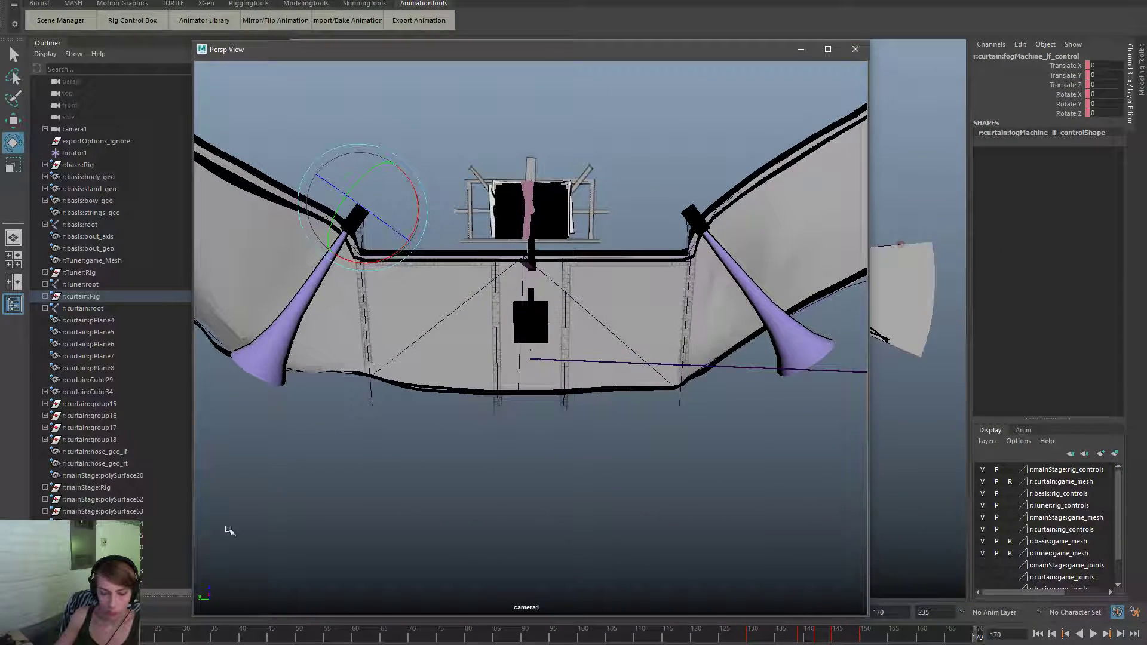
click(19, 634)
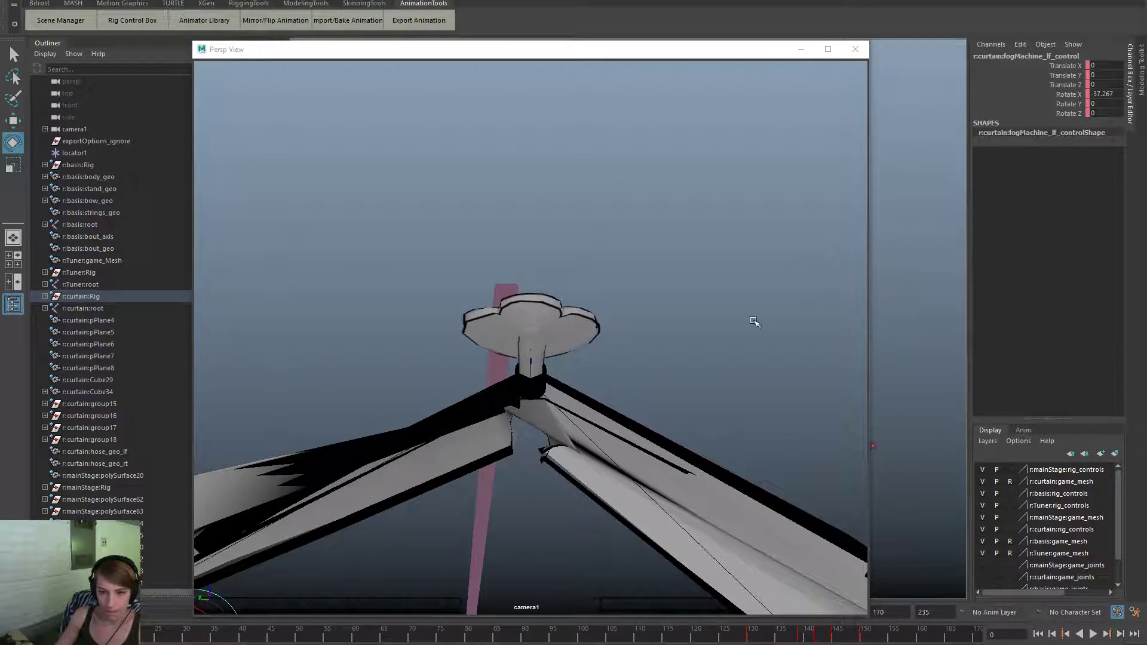
click(755, 322)
click(1094, 635)
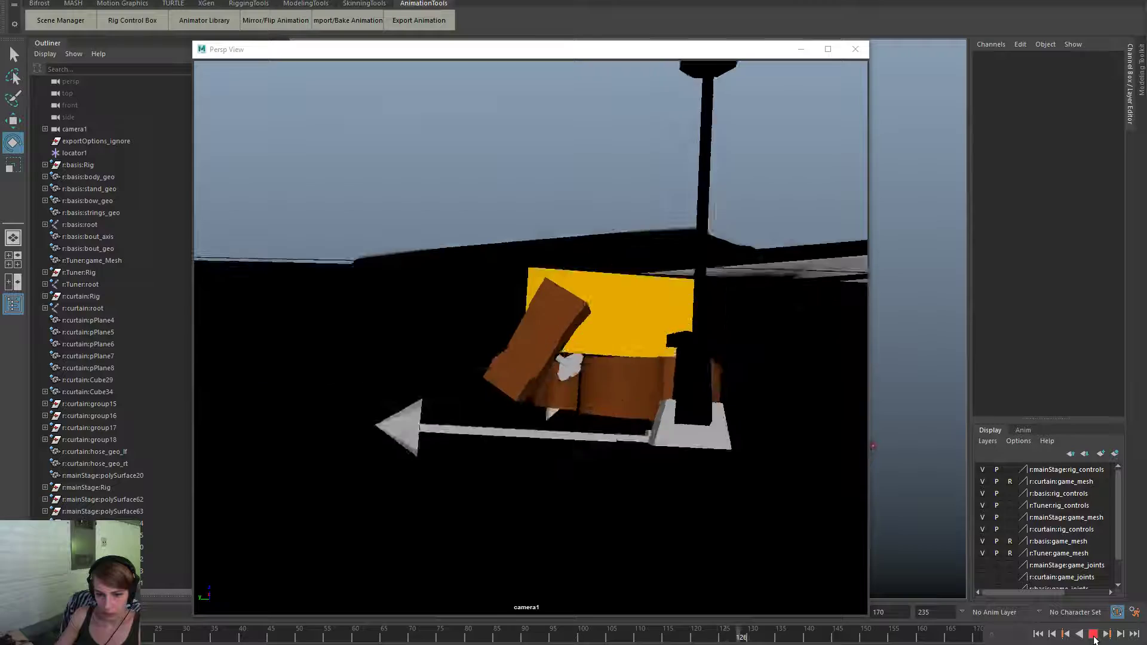
click(1093, 636)
drag(206, 636, 525, 638)
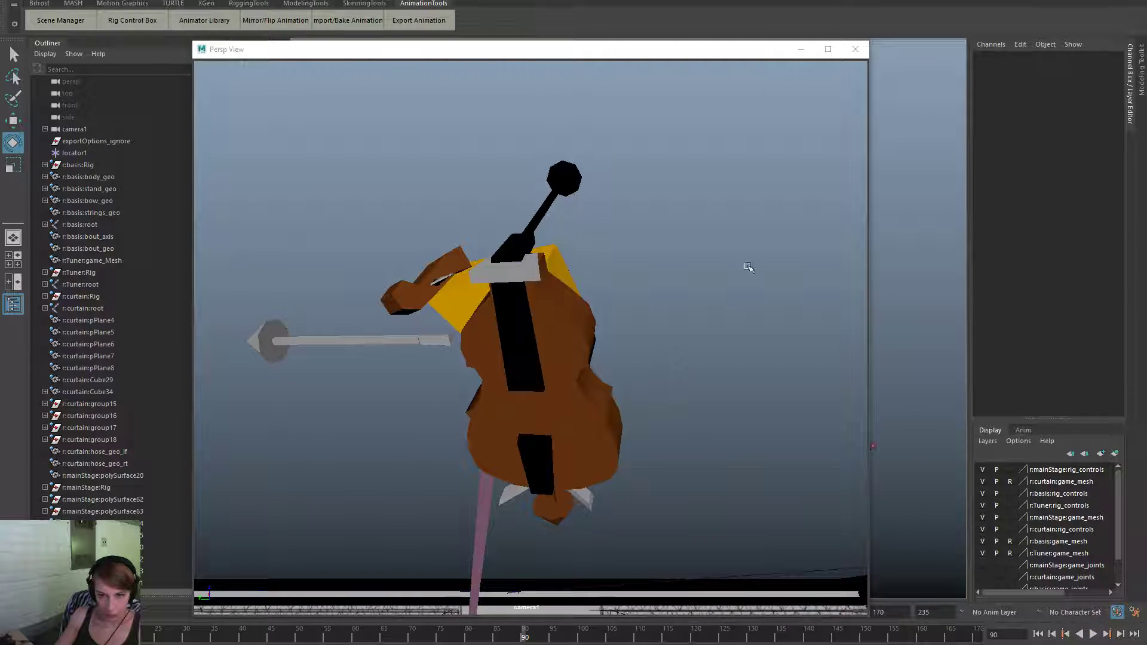
drag(590, 47, 1146, 40)
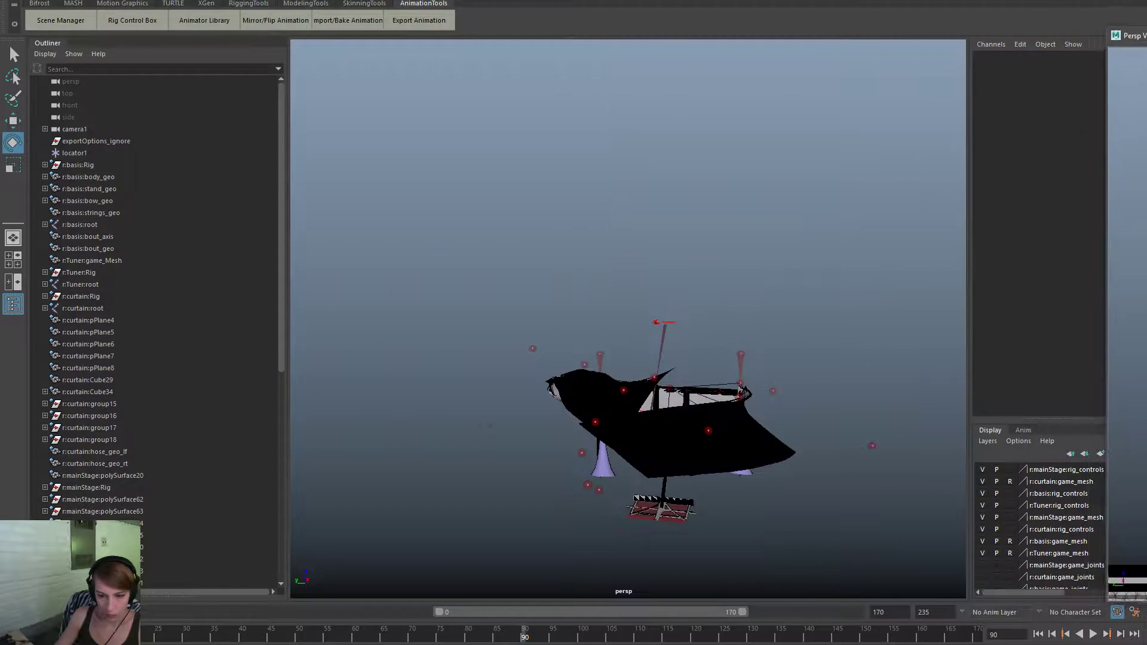
At frame 110, pose the curtain base control at about -29 in Rotate Y and -708 in Translate X.
mouse_move(588, 423)
alt+mouse_down()
mouse_move(699, 440)
mouse_move(533, 421)
mouse_move(657, 455)
mouse_move(588, 434)
alt+mouse_up()
click(575, 421)
scroll(575, 421, up, 8)
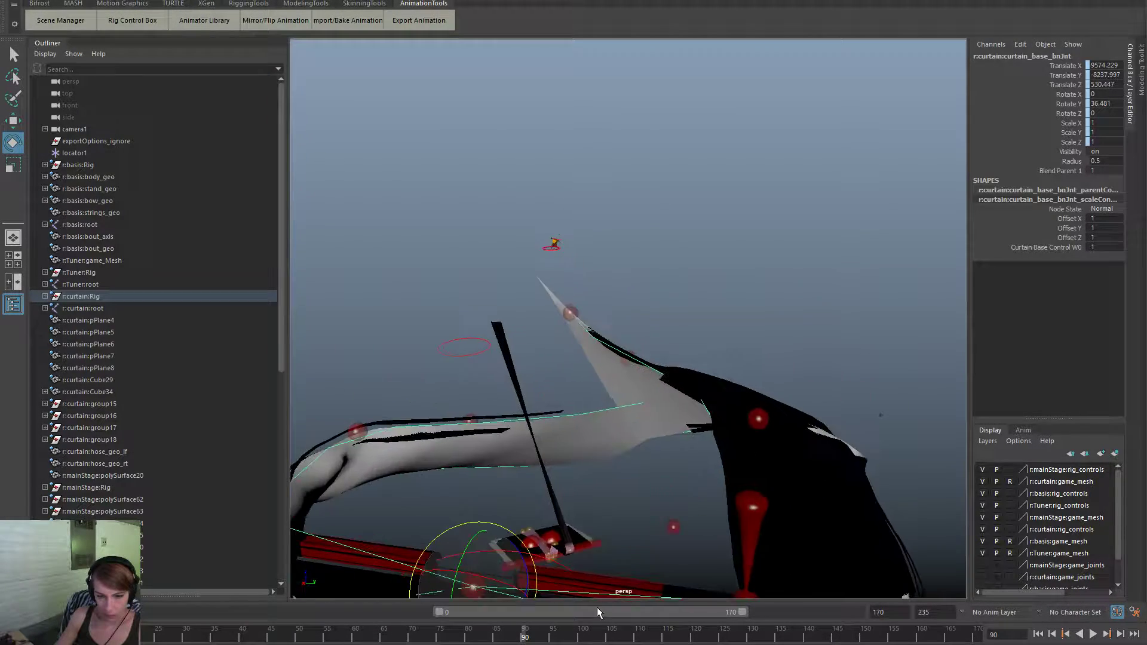
key(w)
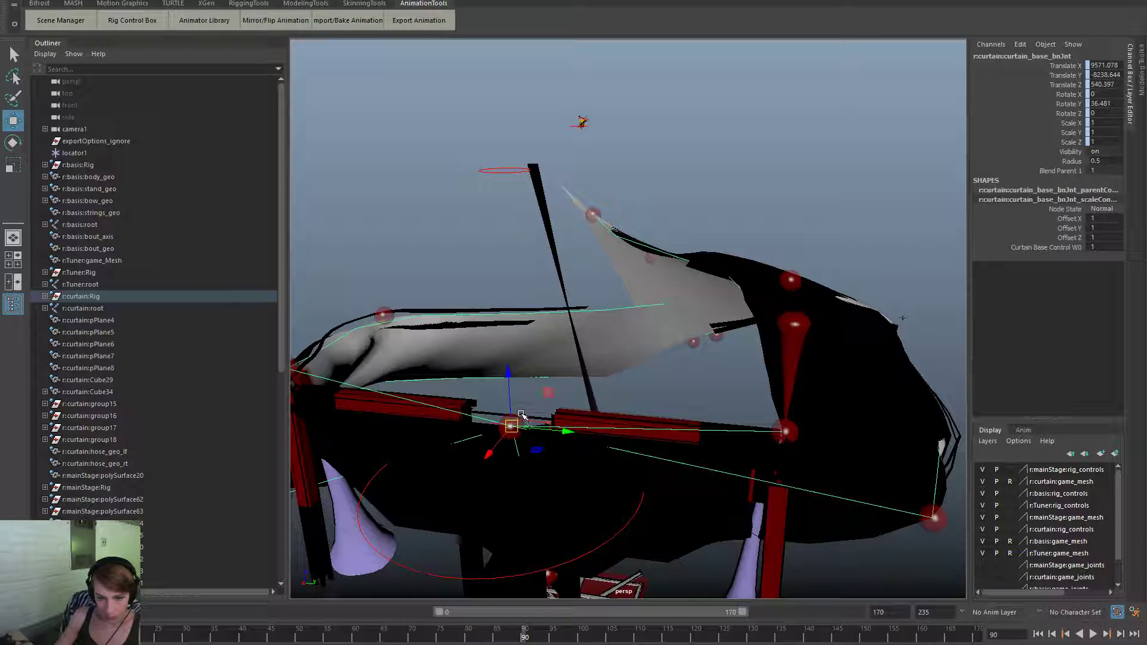
click(579, 396)
scroll(580, 396, up, 4)
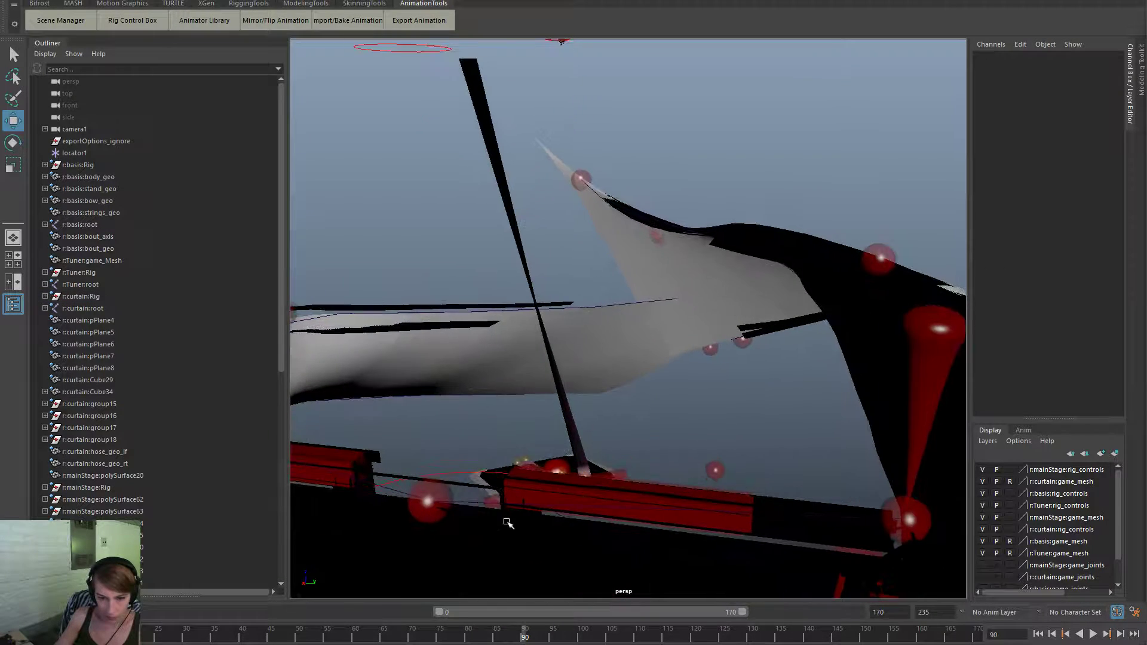
click(428, 481)
drag(626, 631, 639, 632)
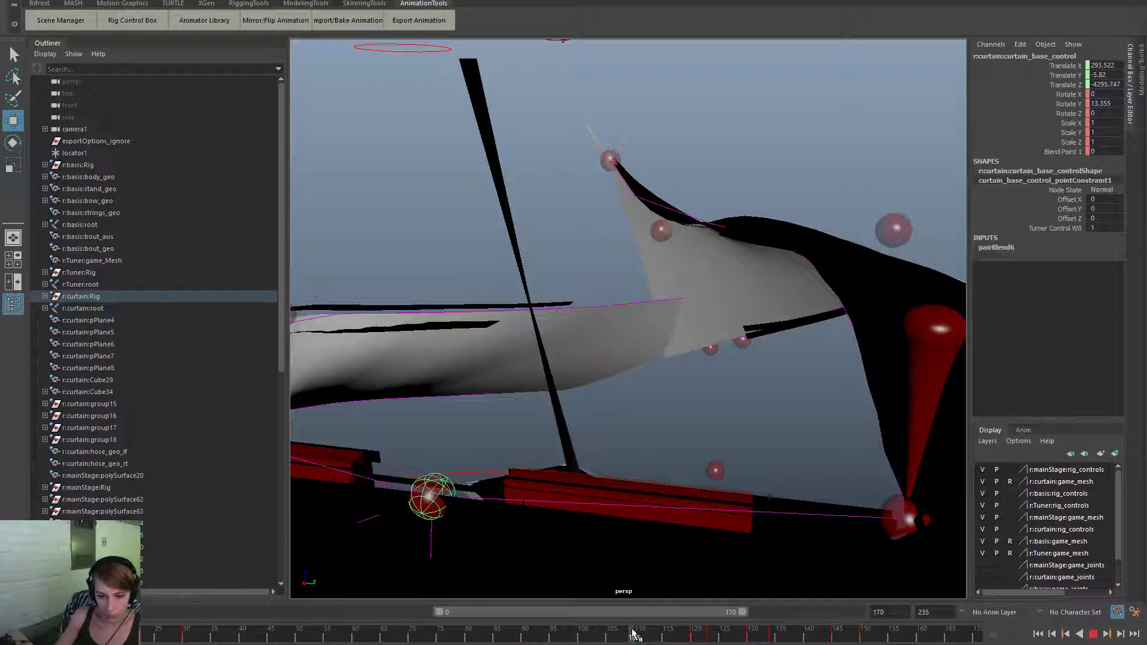
alt+drag(572, 543, 622, 333)
key(e)
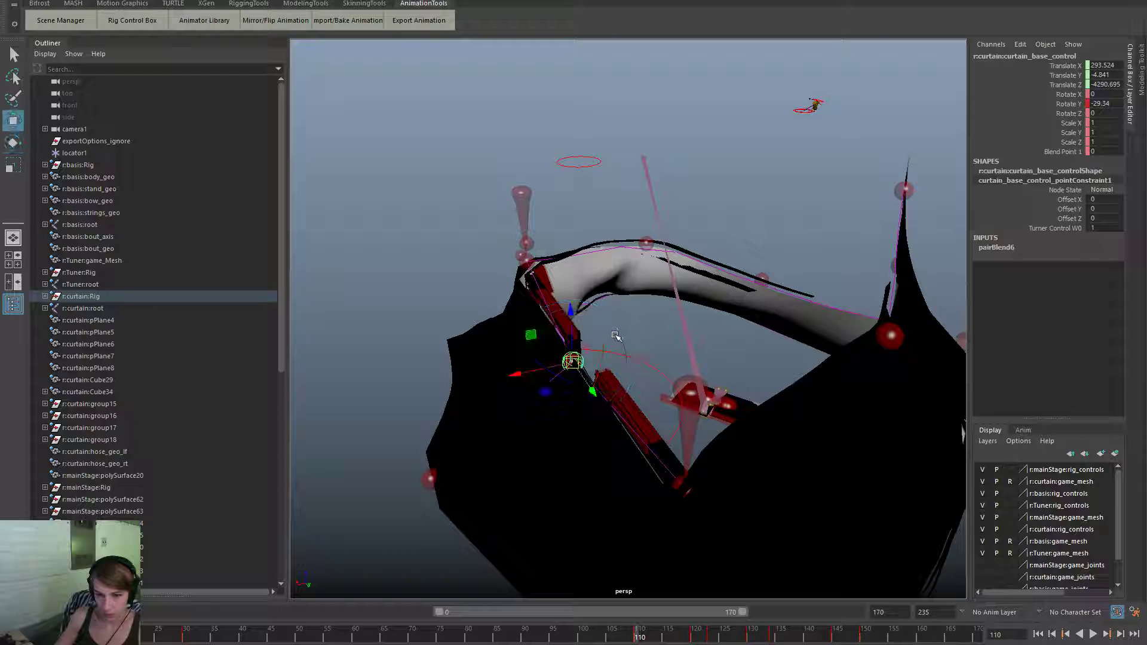
drag(536, 373, 577, 369)
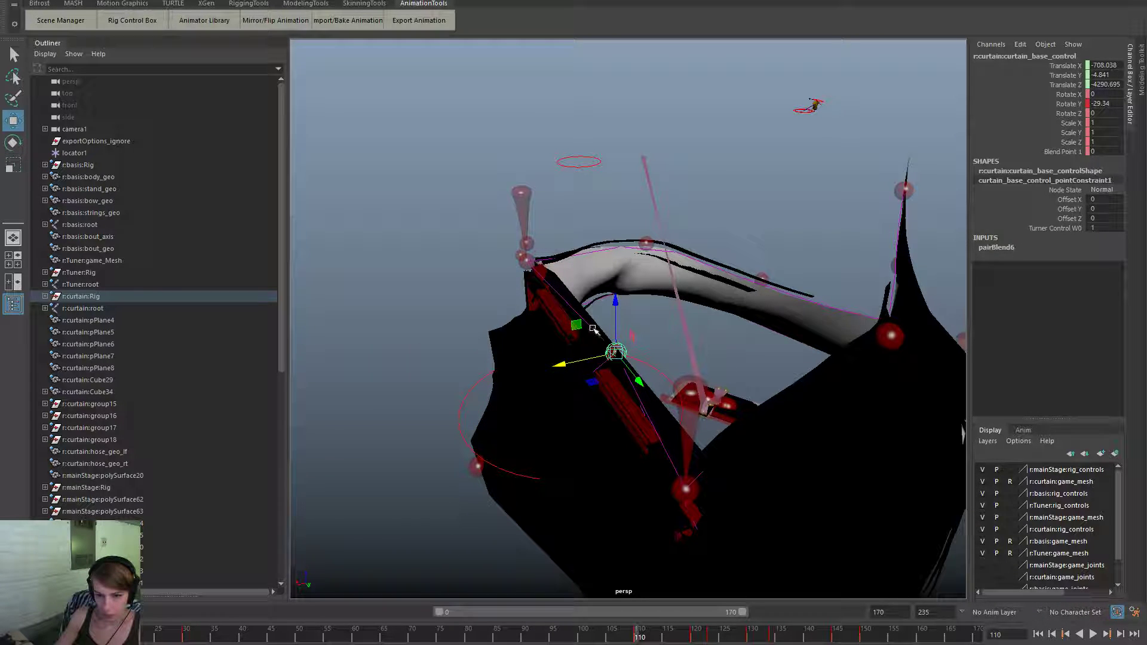
Try rotating the curtain base control to about -60 in Rotate Y, and undo it.
drag(592, 315, 629, 306)
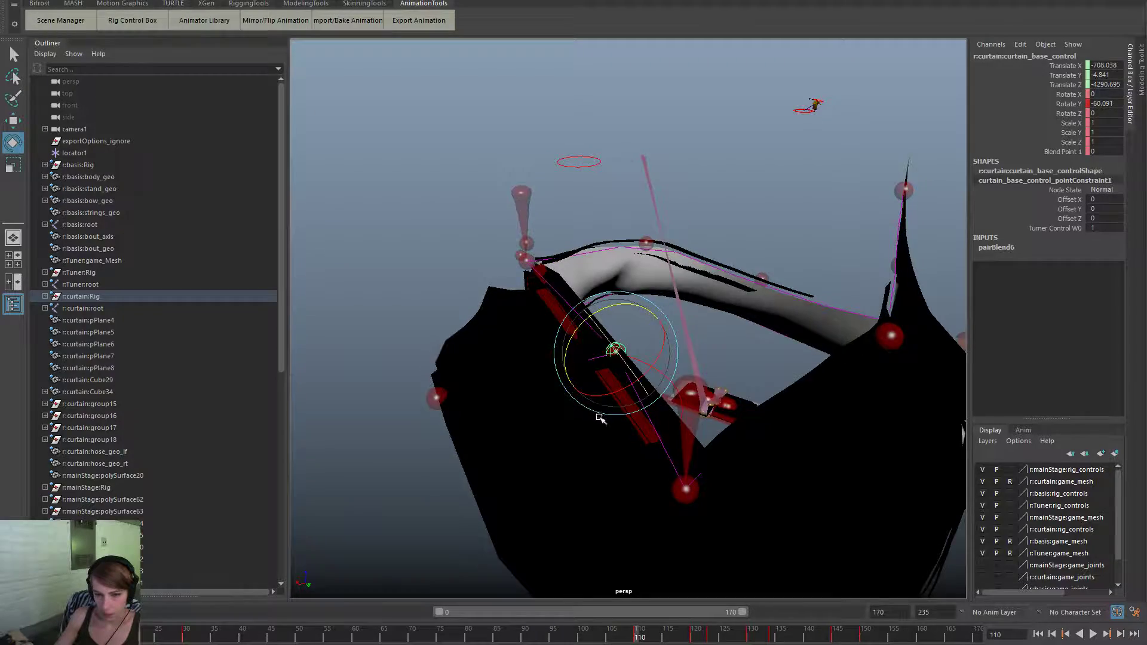
alt+drag(596, 418, 705, 395)
alt+drag(646, 445, 543, 463)
key(ctrl+z)
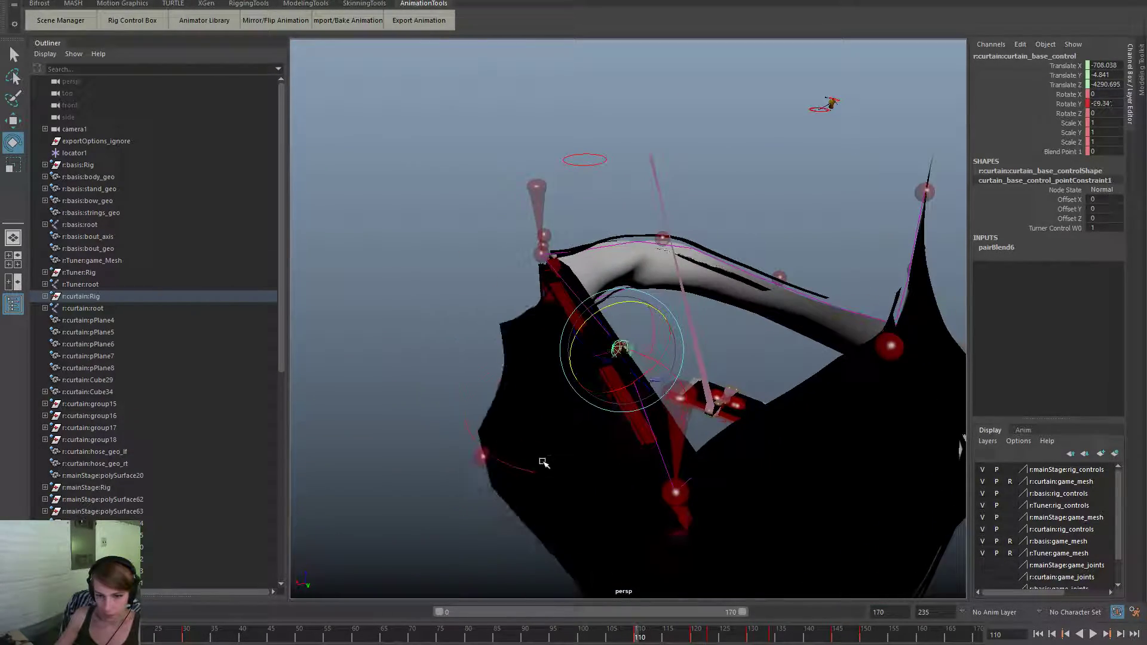
Select the right and left curtain top base controls and move them together along X at frame 110.
alt+drag(660, 476, 782, 313)
click(736, 237)
scroll(688, 274, down, 4)
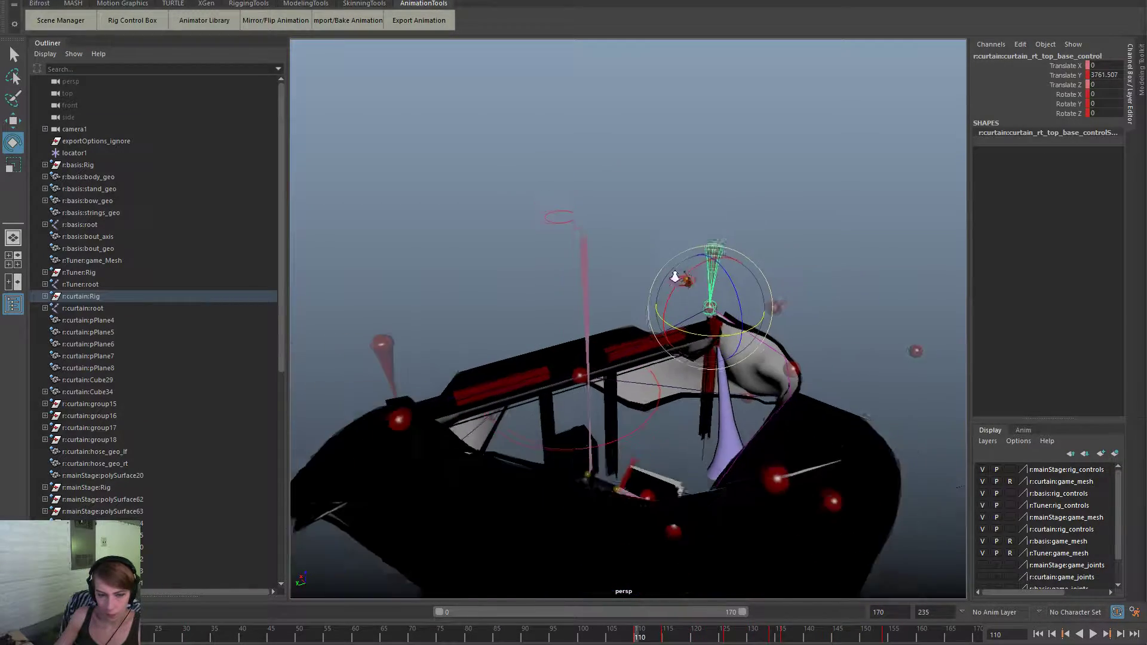
shift+click(417, 352)
alt+drag(431, 358, 570, 490)
key(w)
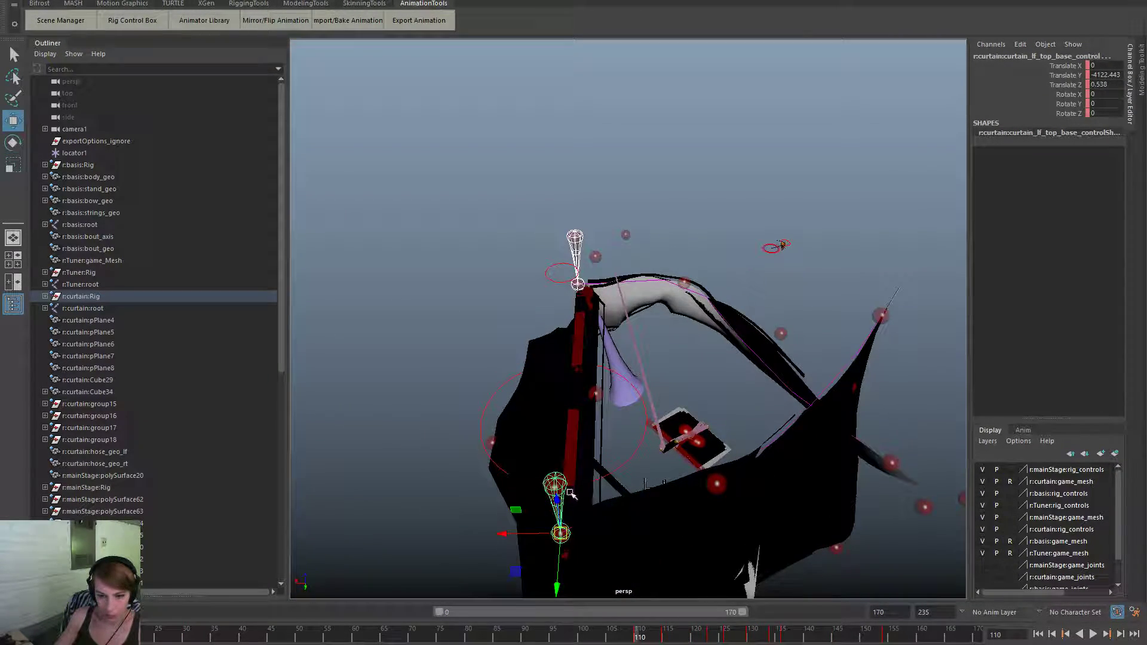
drag(517, 536, 613, 537)
alt+drag(653, 501, 1044, 476)
Select the left stage control along with its companion control and scrub to frame 120.
scroll(837, 468, up, 6)
click(695, 465)
alt+drag(660, 490, 616, 502)
click(499, 460)
alt+drag(702, 525, 543, 524)
drag(662, 638, 695, 637)
alt+drag(657, 442, 500, 466)
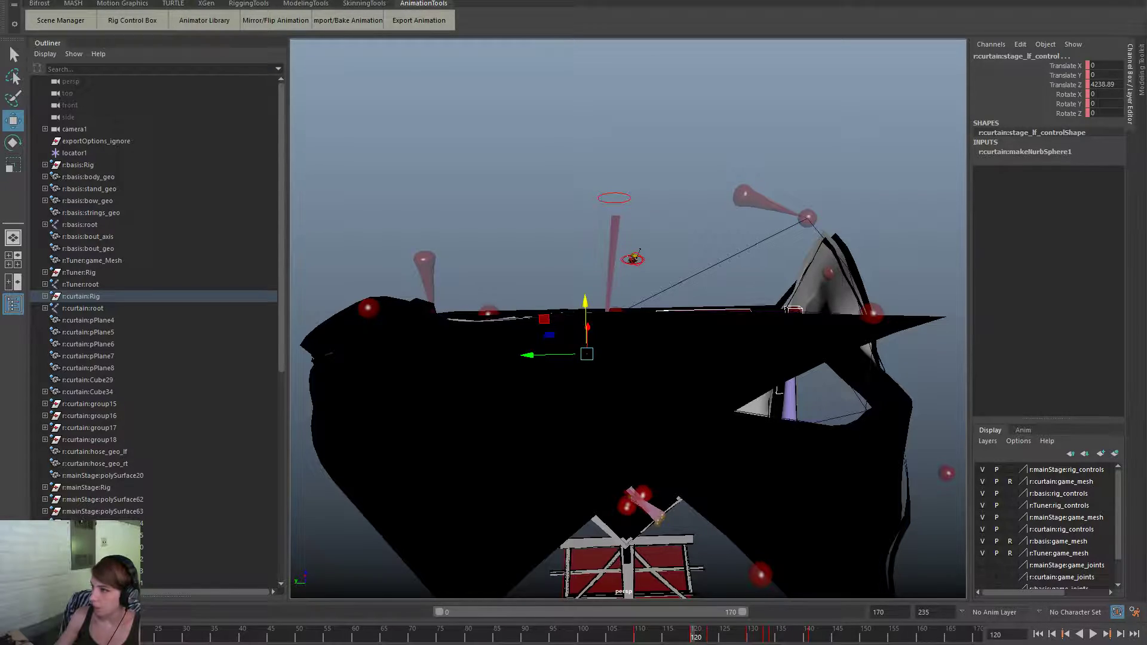
Bring back the camera1 view, play the cinematic, and scrub through the fog machine motion to frame 143.
drag(1146, 45, 666, 27)
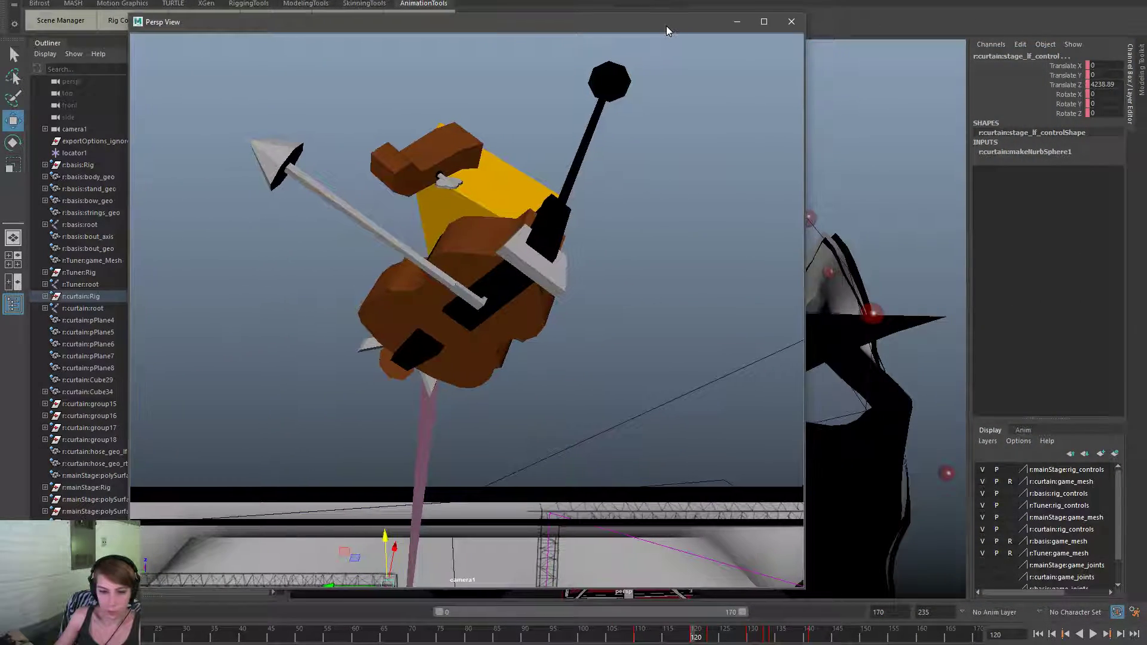
drag(239, 635, 186, 634)
click(585, 312)
key(alt+v)
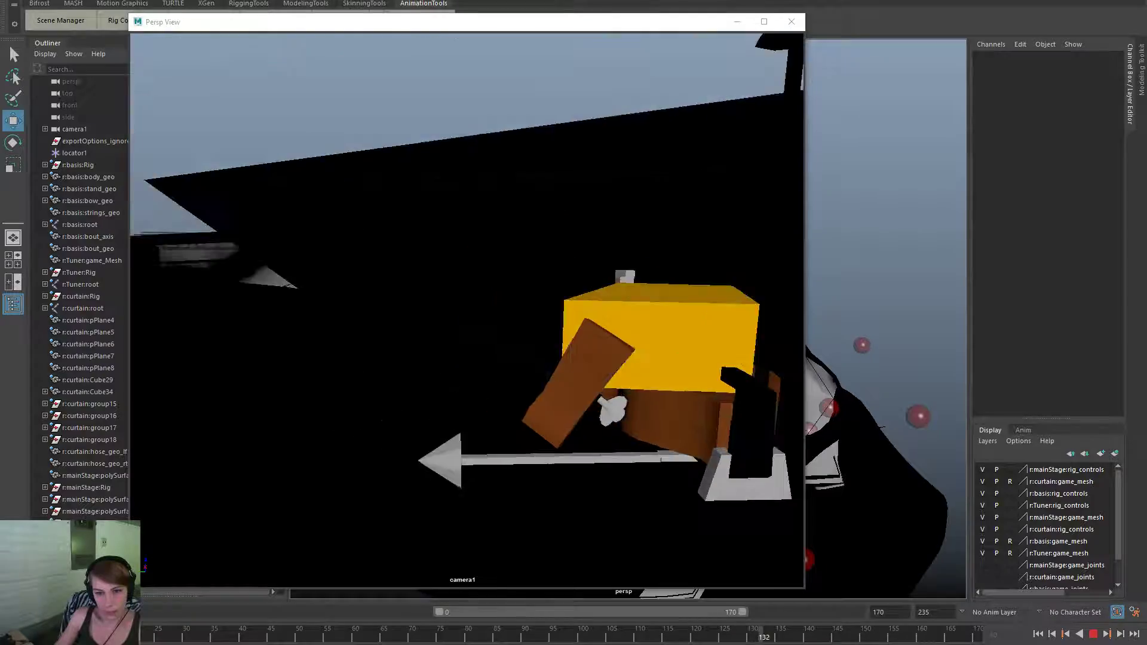
drag(881, 643, 823, 628)
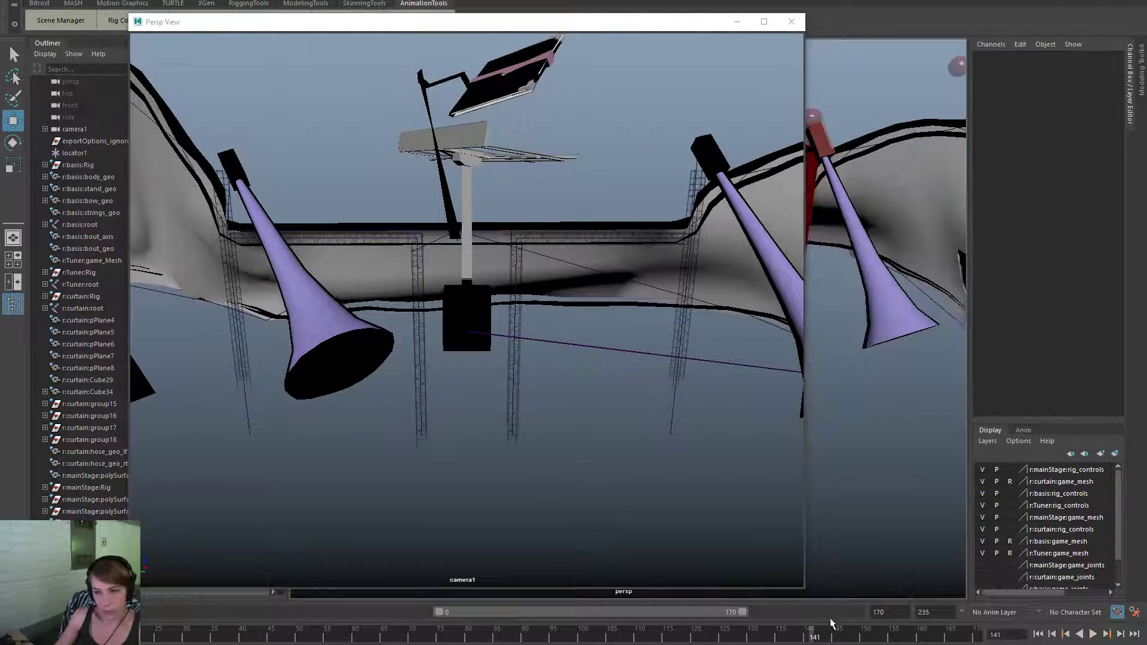
drag(672, 627, 823, 627)
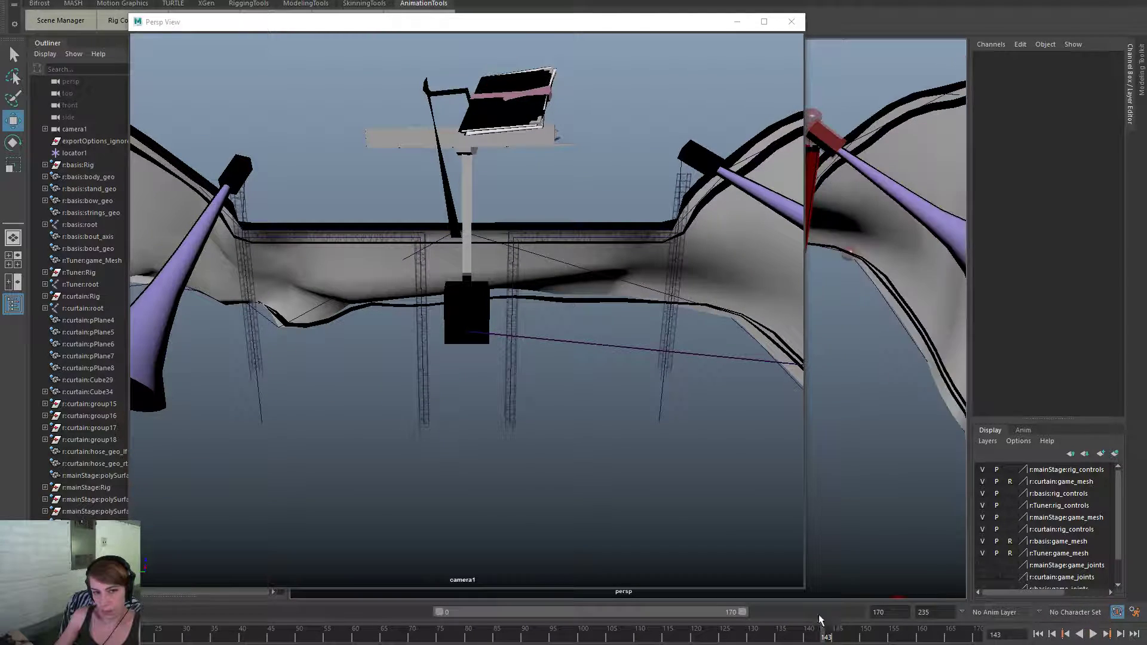
Rotate the right fog machine control to about 70 in Rotate X at frame 143, and to about 60, 7, 28 at frame 139.
click(839, 133)
key(e)
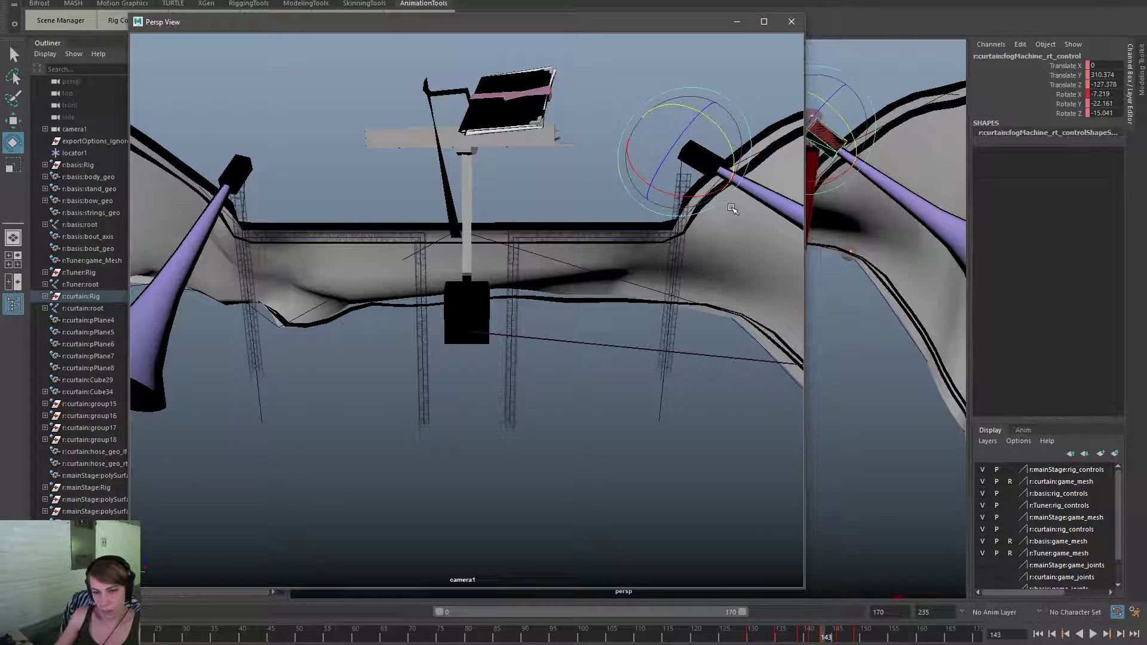
drag(714, 189, 675, 198)
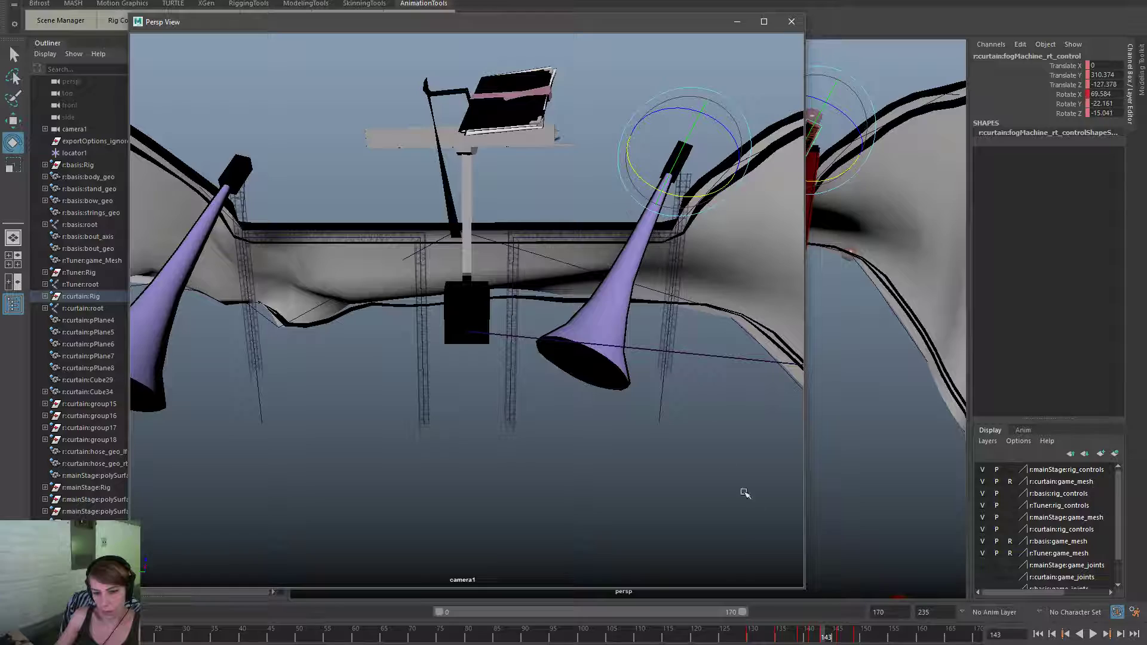
drag(754, 637, 804, 638)
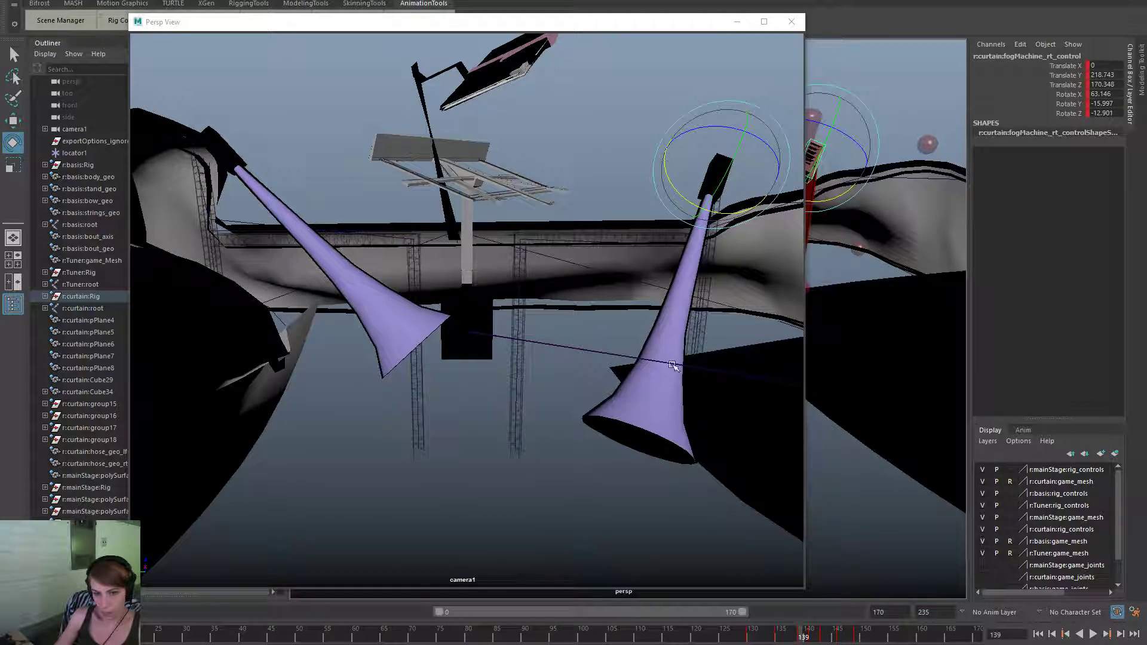
drag(721, 164, 711, 195)
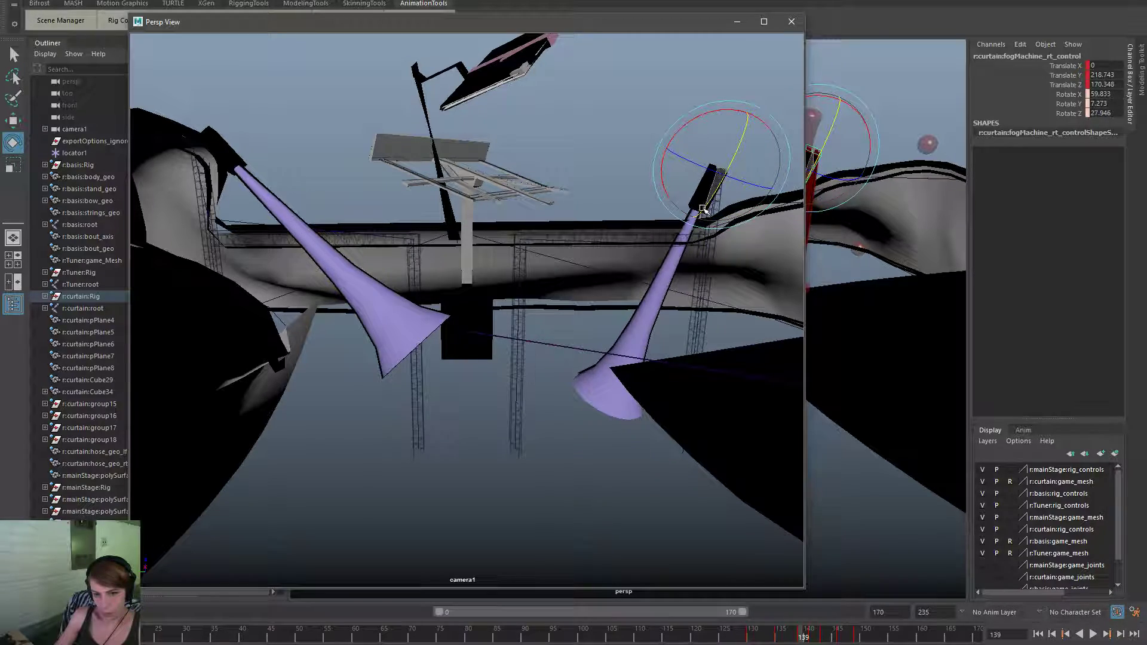
Scrub from frame 141 to frame 155 to review the right fog machine control's swing in the camera1 view.
drag(757, 639, 815, 638)
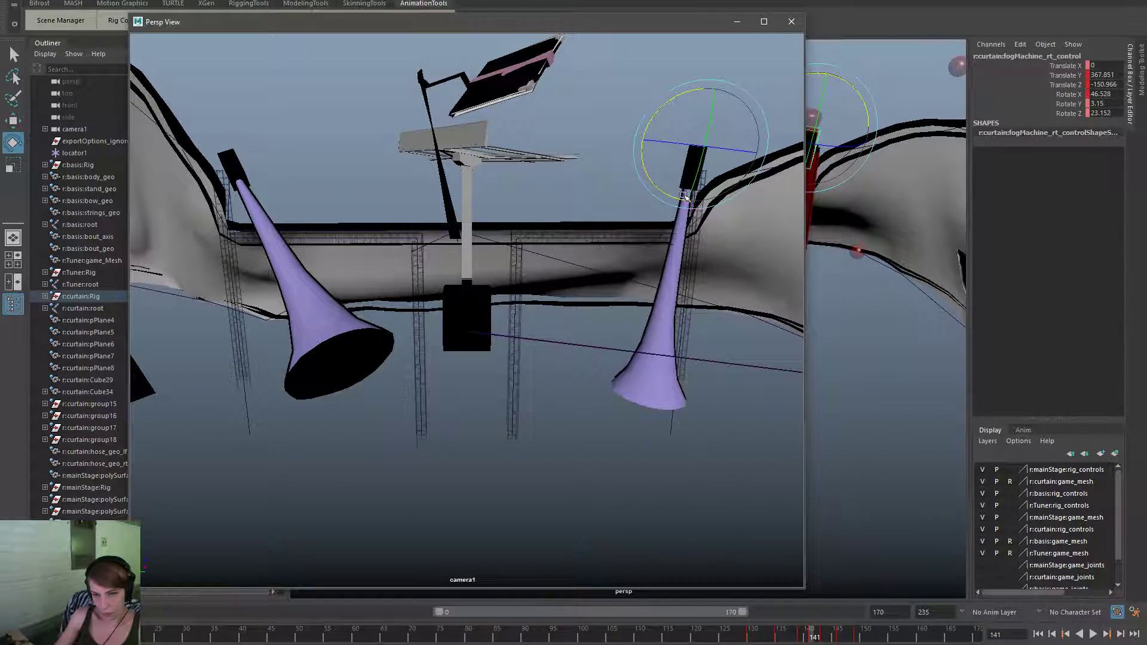
drag(776, 637, 832, 639)
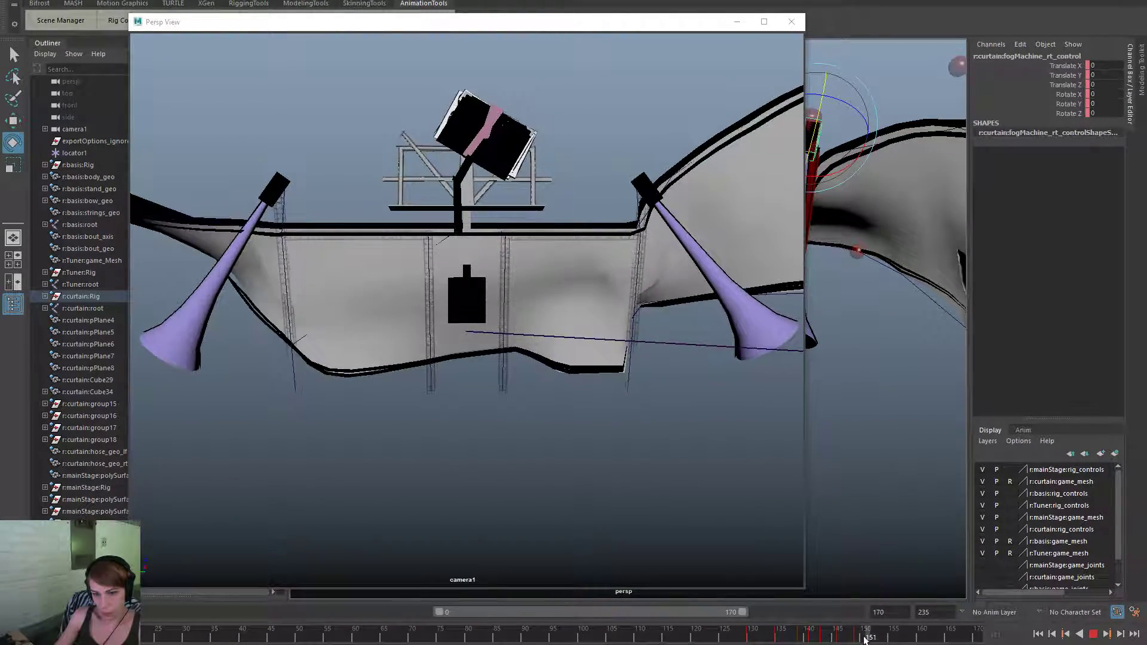
drag(888, 639, 890, 640)
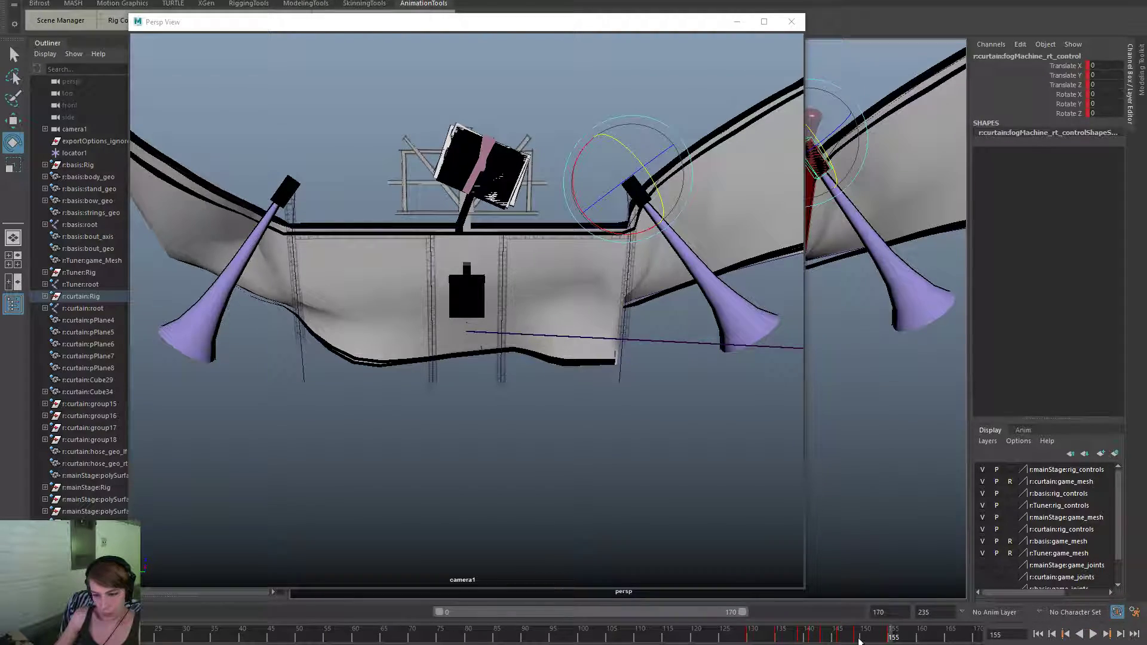
Rotate the right fog machine control to about 14 in Rotate X at frame 149 and scrub to frame 143.
click(859, 639)
drag(656, 232, 643, 234)
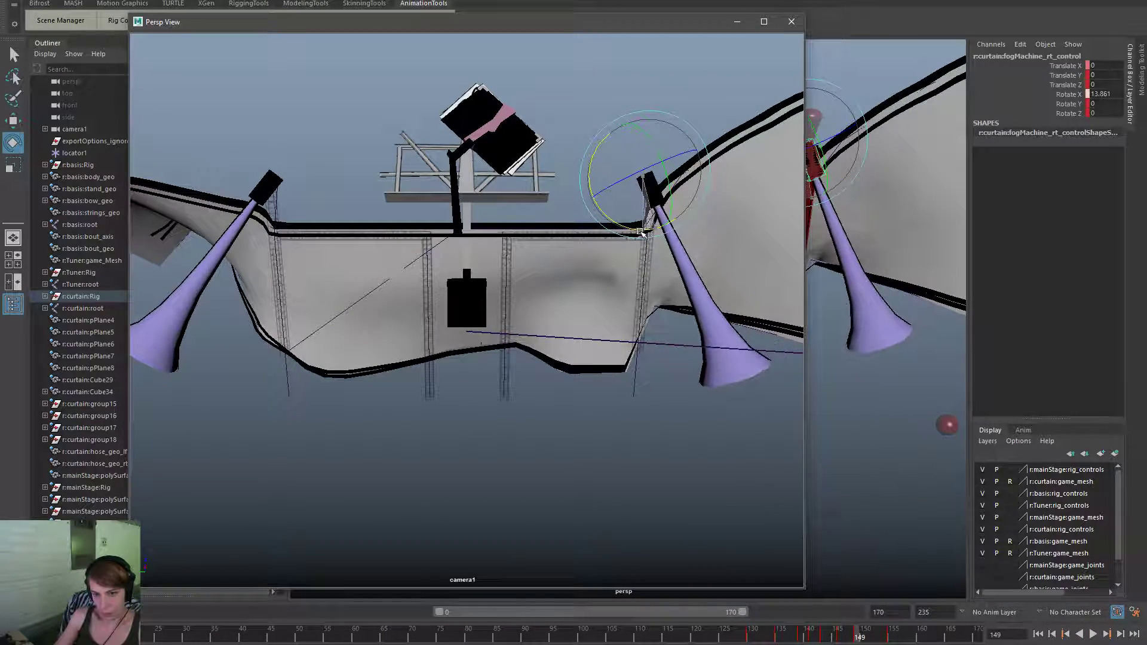
drag(751, 638, 825, 639)
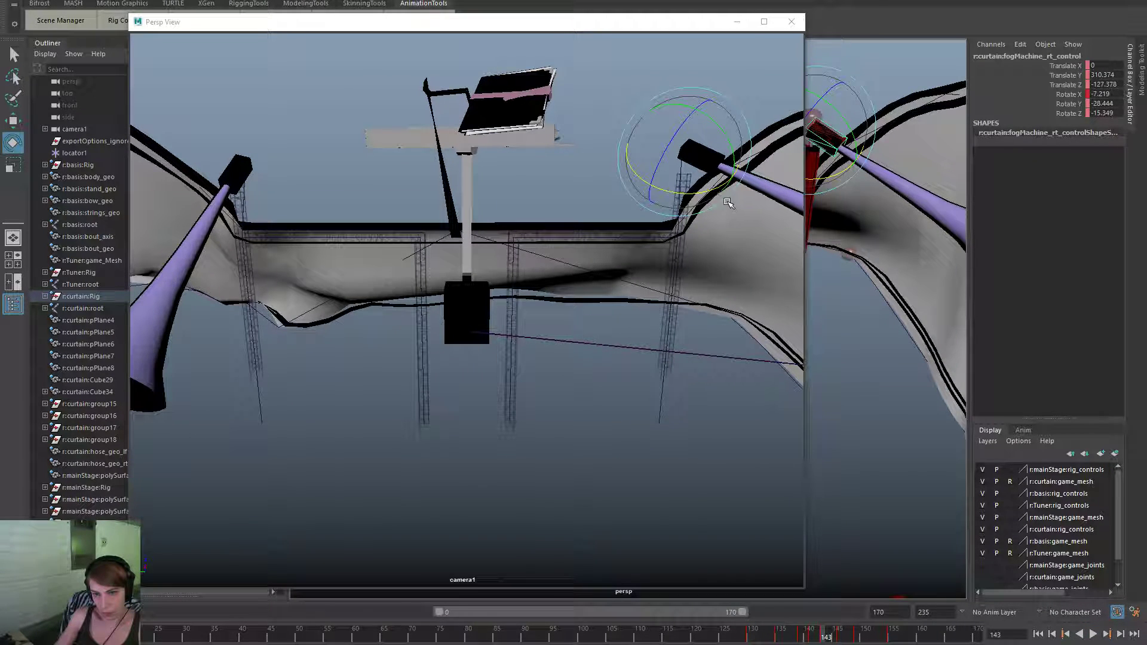
Retime the right fog machine control's keys between about frames 142 and 155 and play back the motion.
shift+drag(821, 637, 895, 638)
click(831, 638)
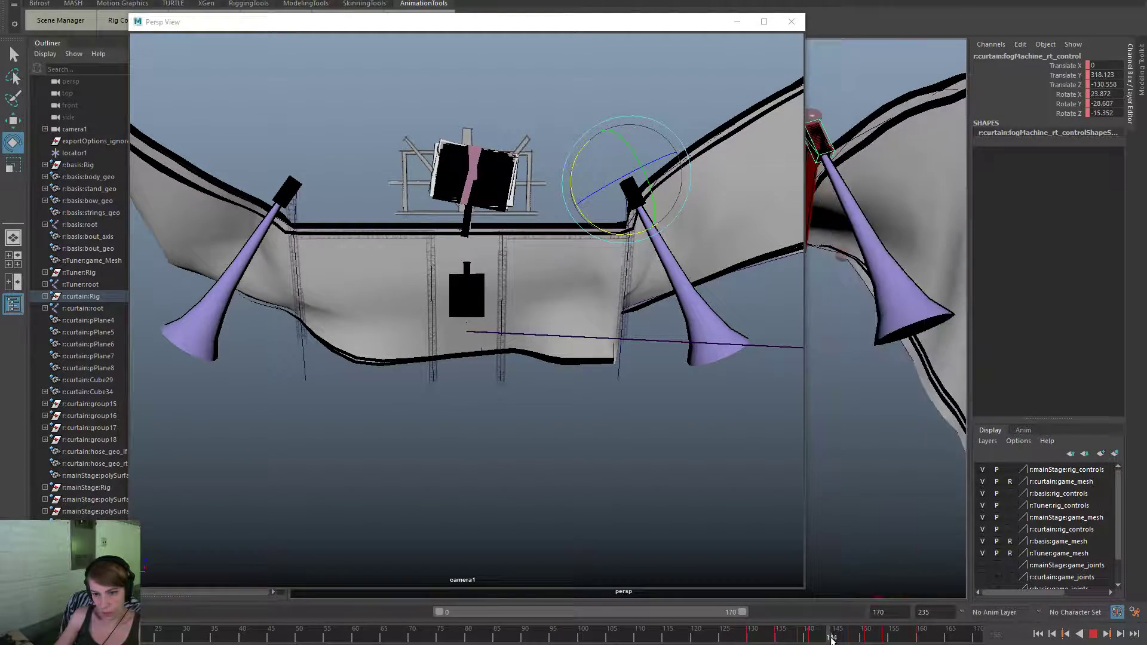
click(632, 532)
key(alt+v)
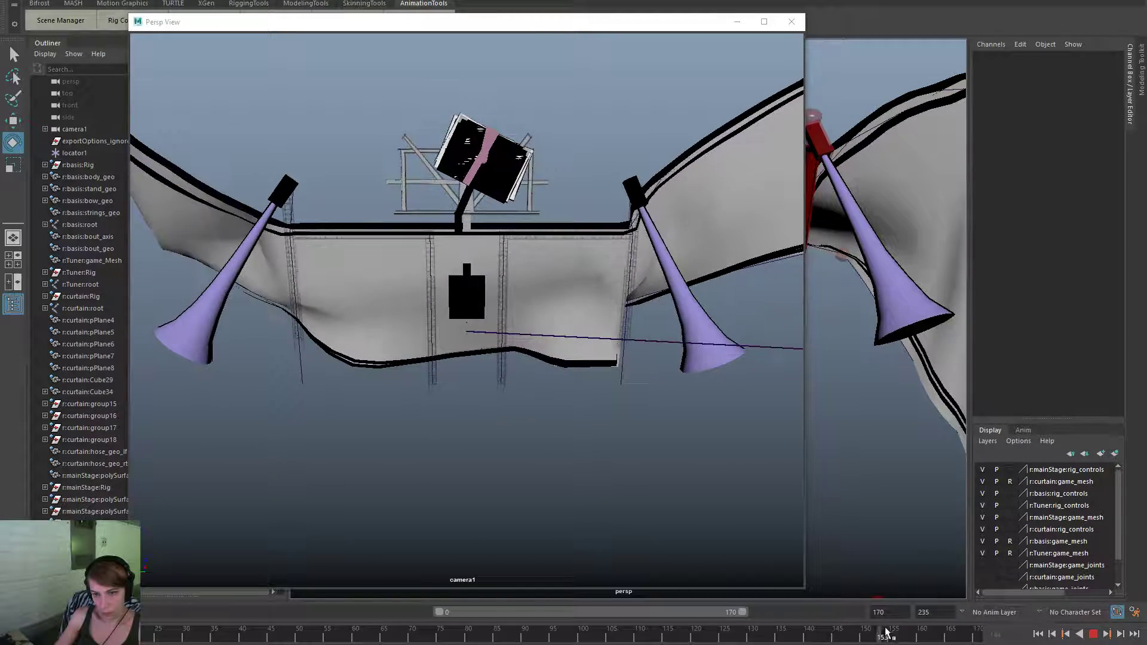
key(alt+v)
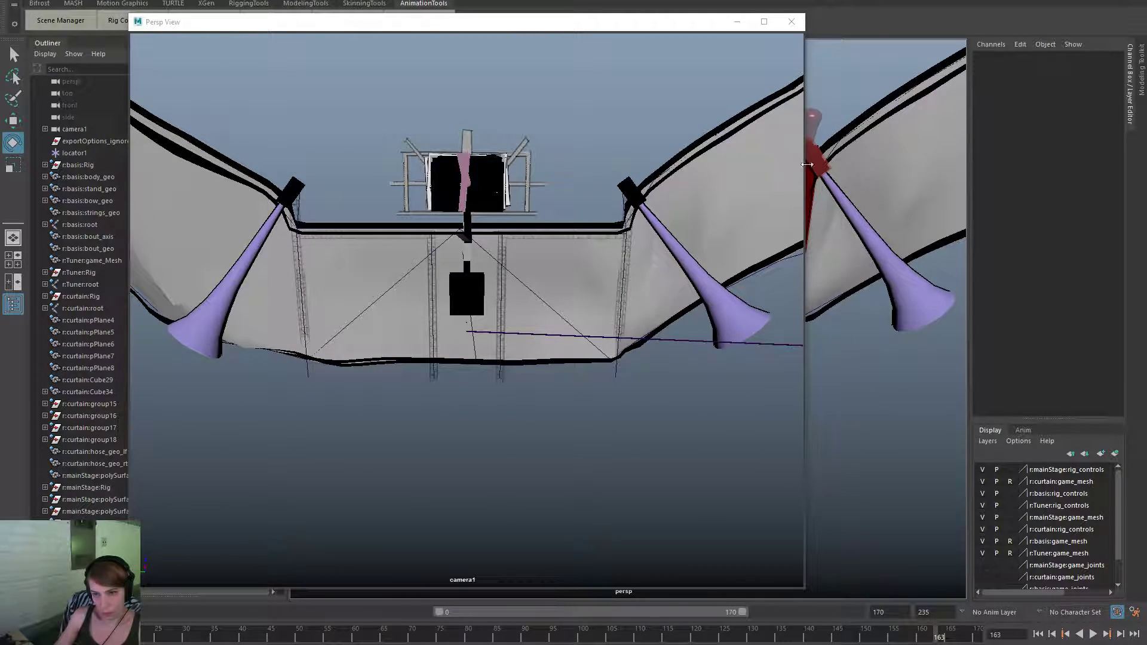
Reselect the right fog machine control and snap its retimed keys to whole frames.
click(826, 162)
click(811, 370)
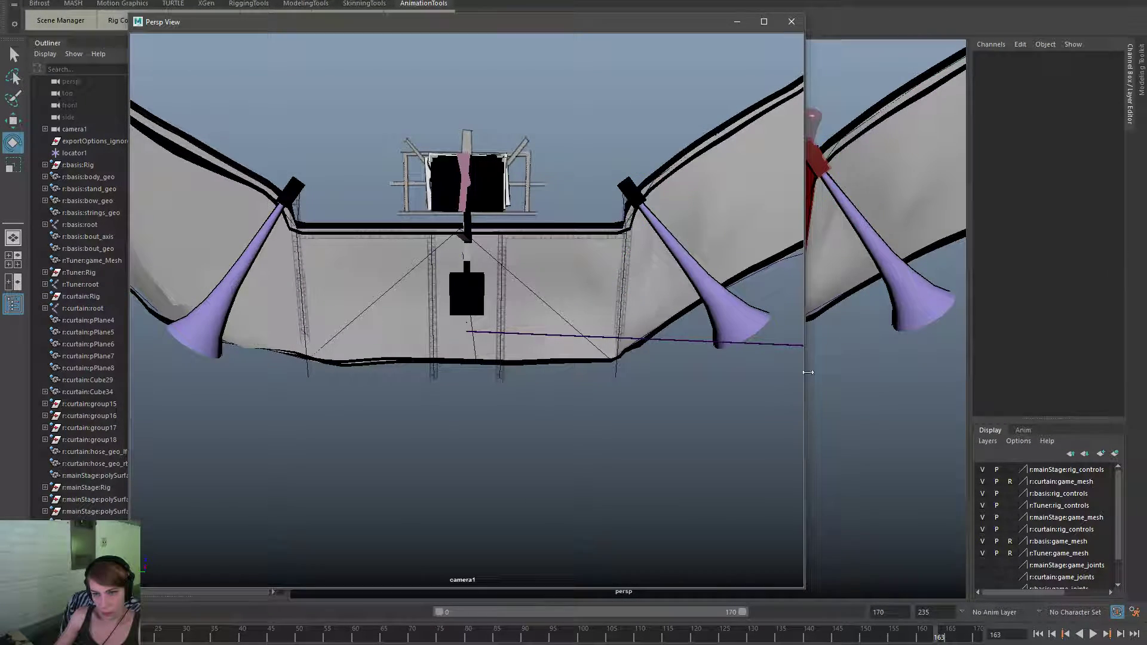
click(829, 170)
drag(860, 636, 888, 638)
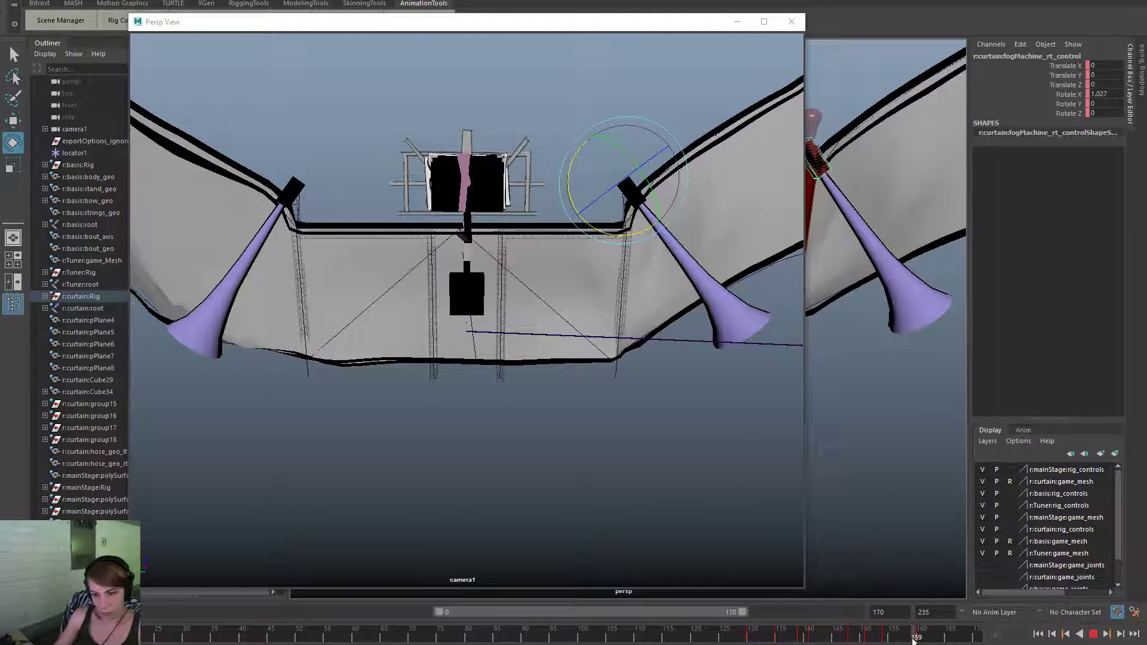
right_click(888, 638)
click(926, 498)
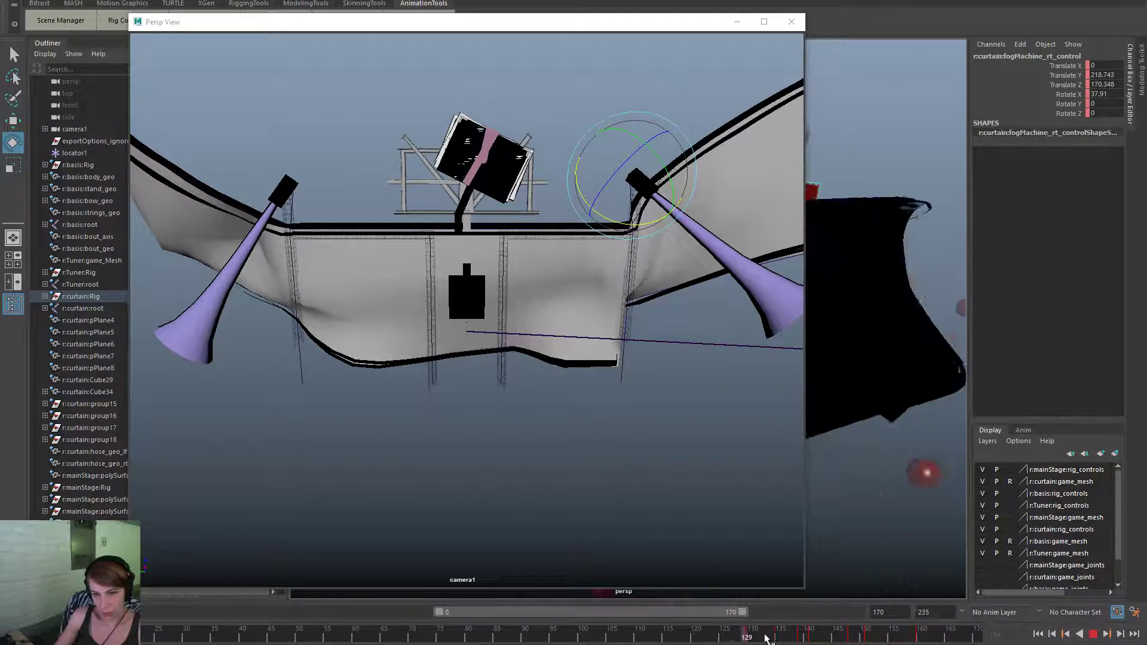
Scrub through the swing and shift the right fog machine control's final keys earlier, to about frames 156 to 160.
click(787, 634)
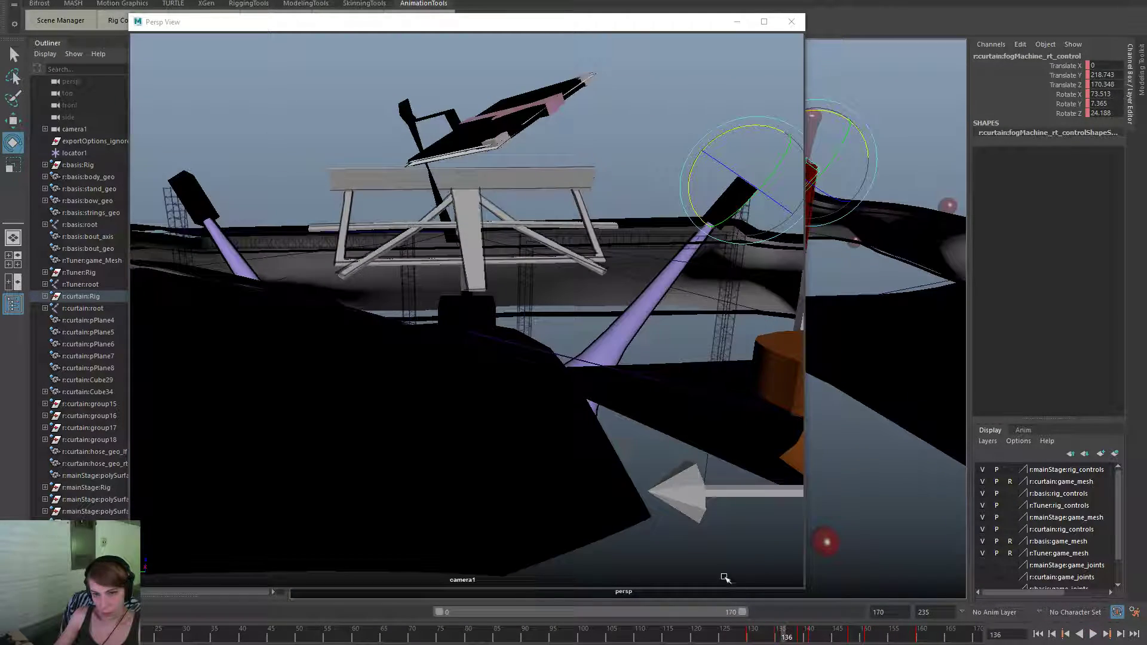
click(684, 538)
drag(747, 637, 922, 635)
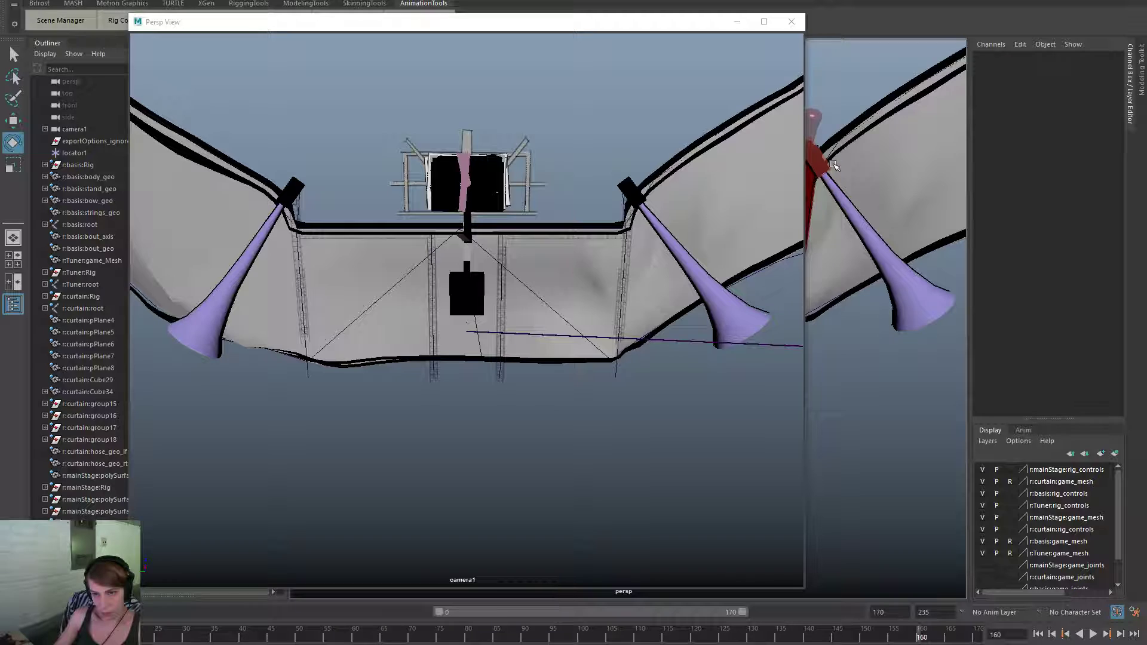
click(834, 166)
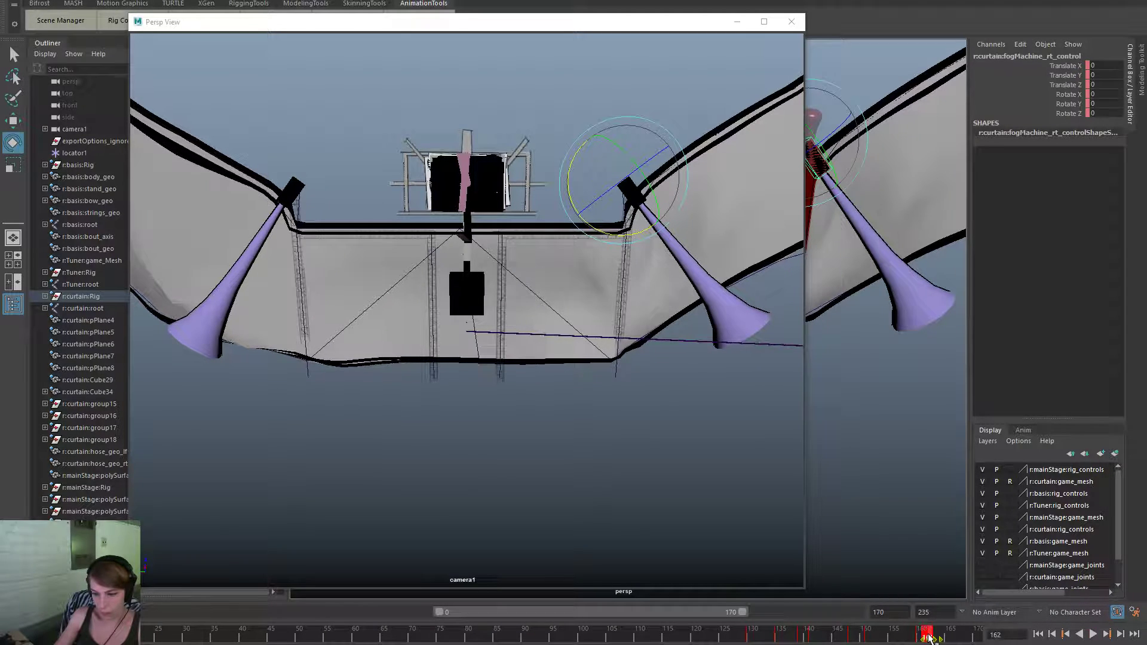
click(967, 636)
drag(924, 639, 910, 639)
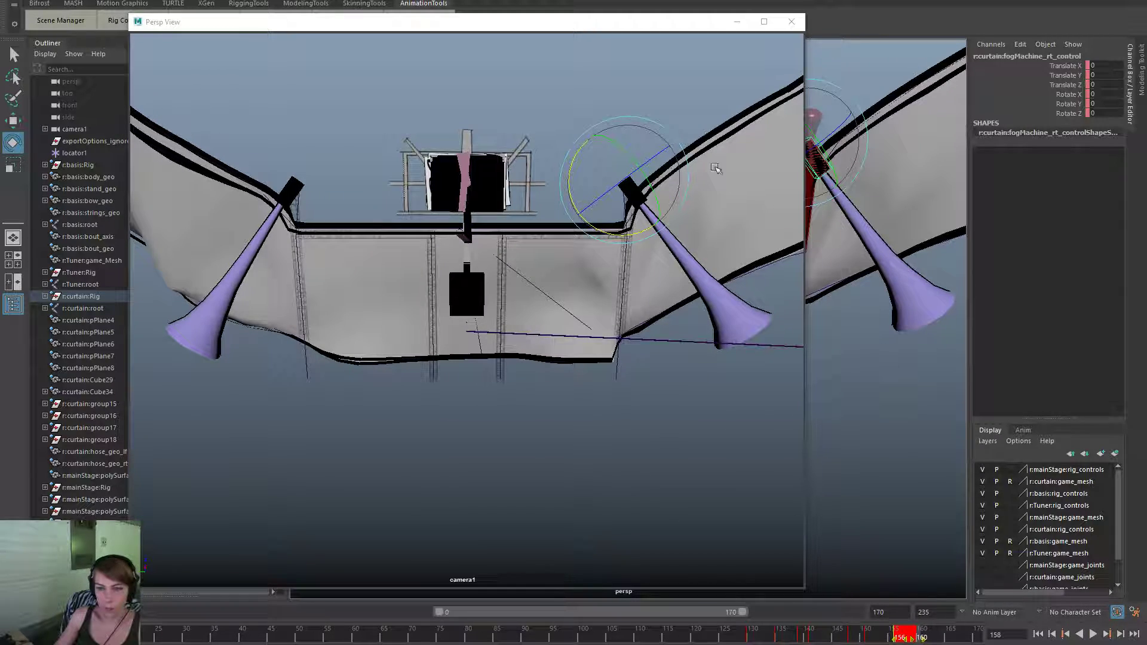
Try rotating the left fog machine control to about -7 in Rotate X at frame 150.
drag(544, 25, 631, 167)
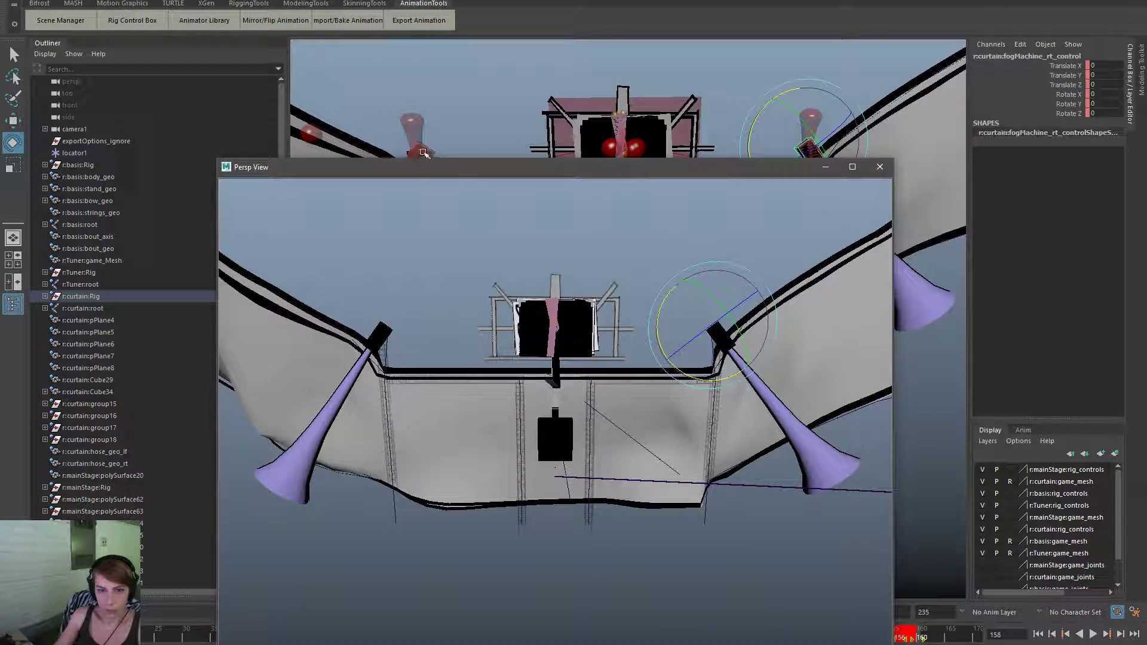
click(447, 154)
click(437, 147)
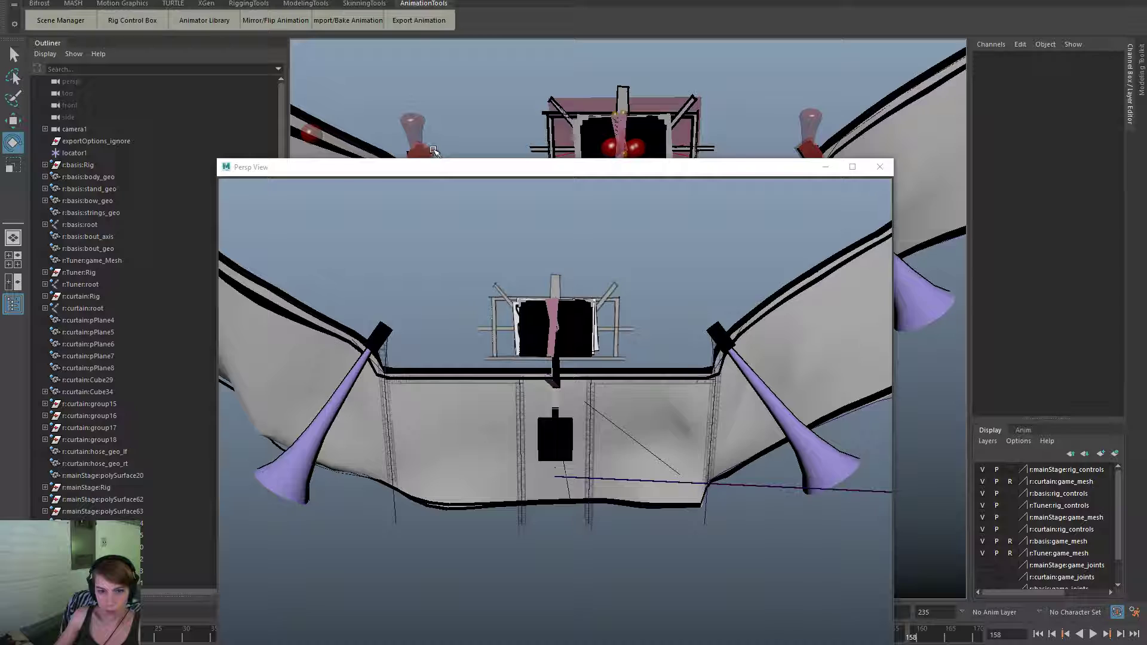
click(434, 152)
drag(565, 166, 532, 16)
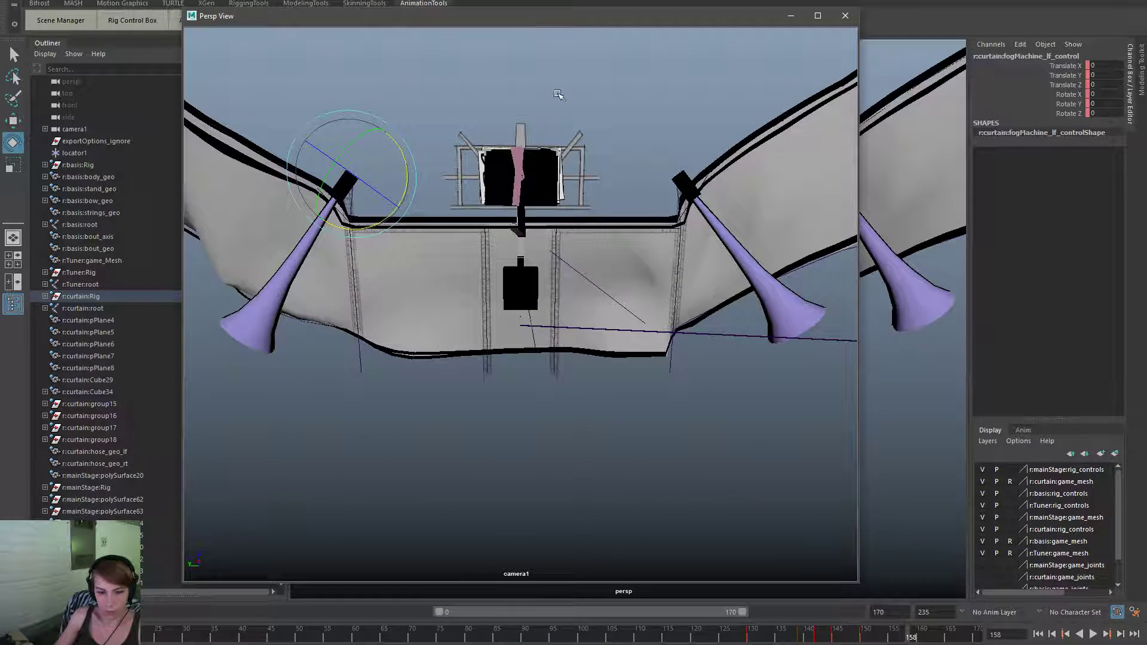
click(773, 636)
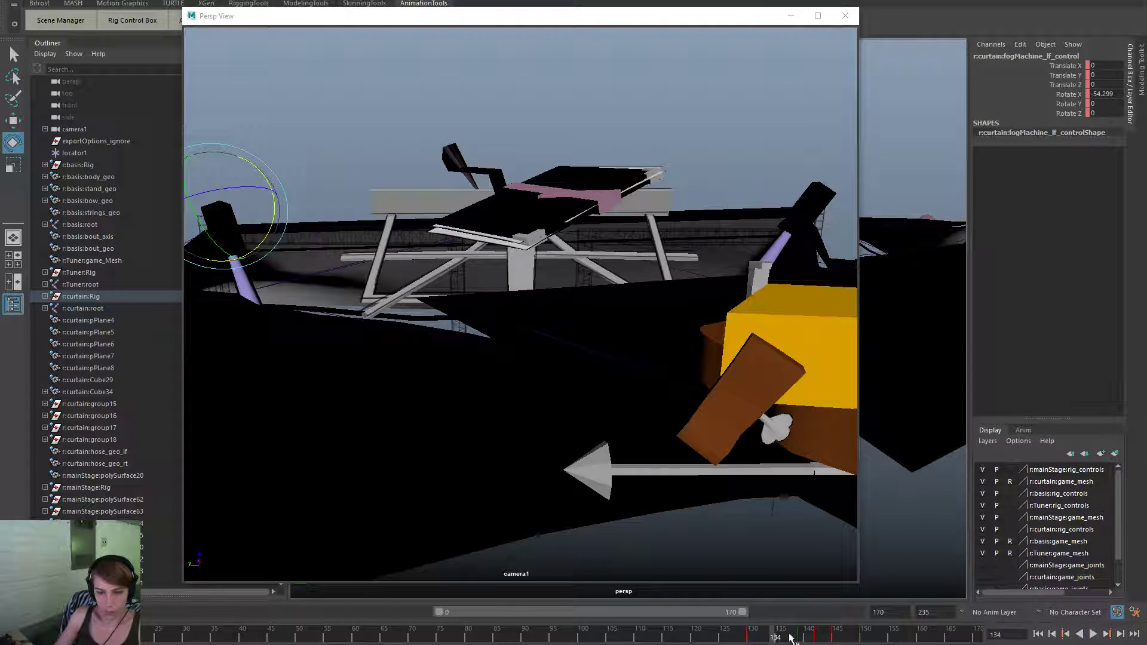
drag(789, 638, 870, 640)
click(865, 639)
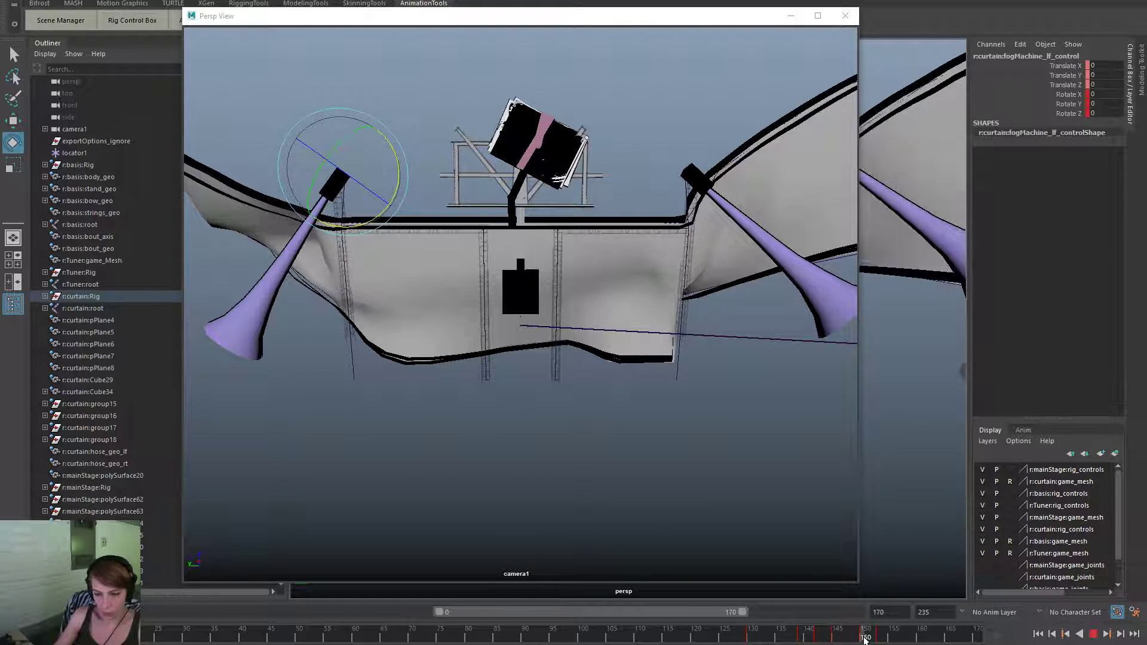
drag(328, 222, 346, 221)
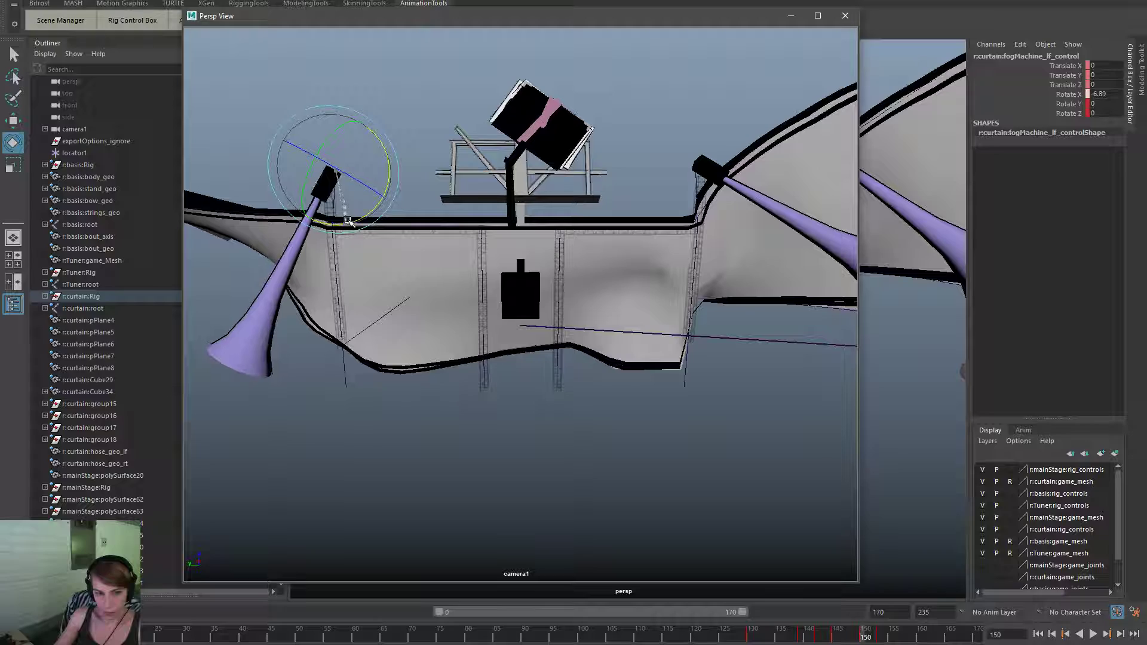
Play back the new pose and undo the left fog machine control's rotation.
click(705, 473)
key(alt+v)
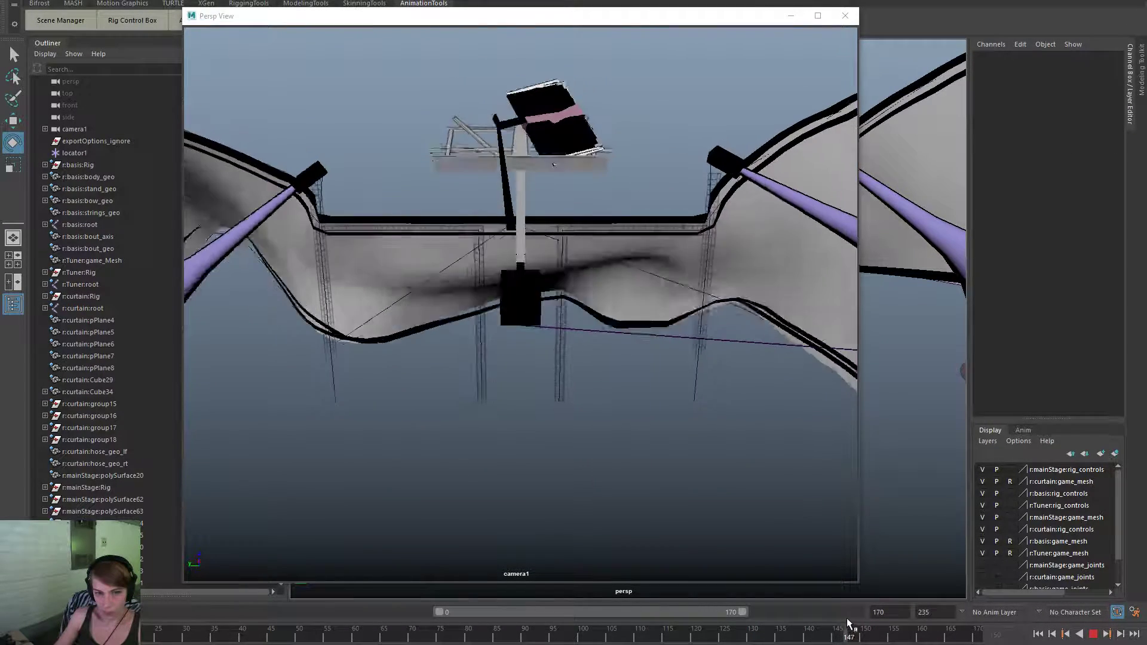
drag(858, 618, 880, 619)
key(ctrl+z)
key(ctrl+z)
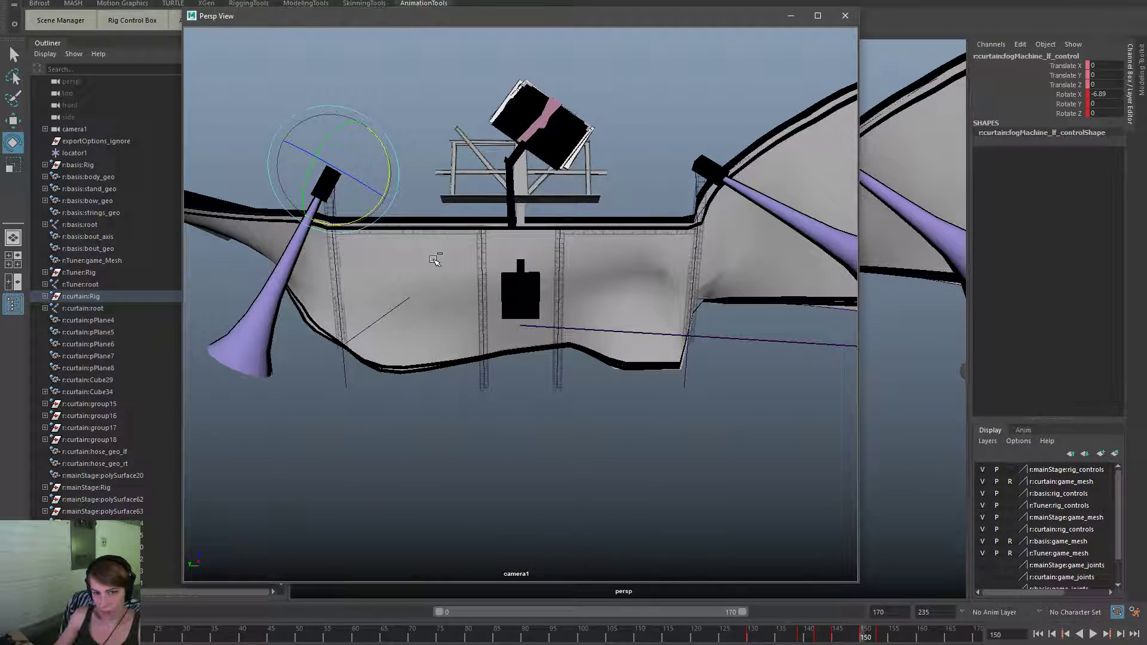
key(ctrl+z)
key(ctrl+z)
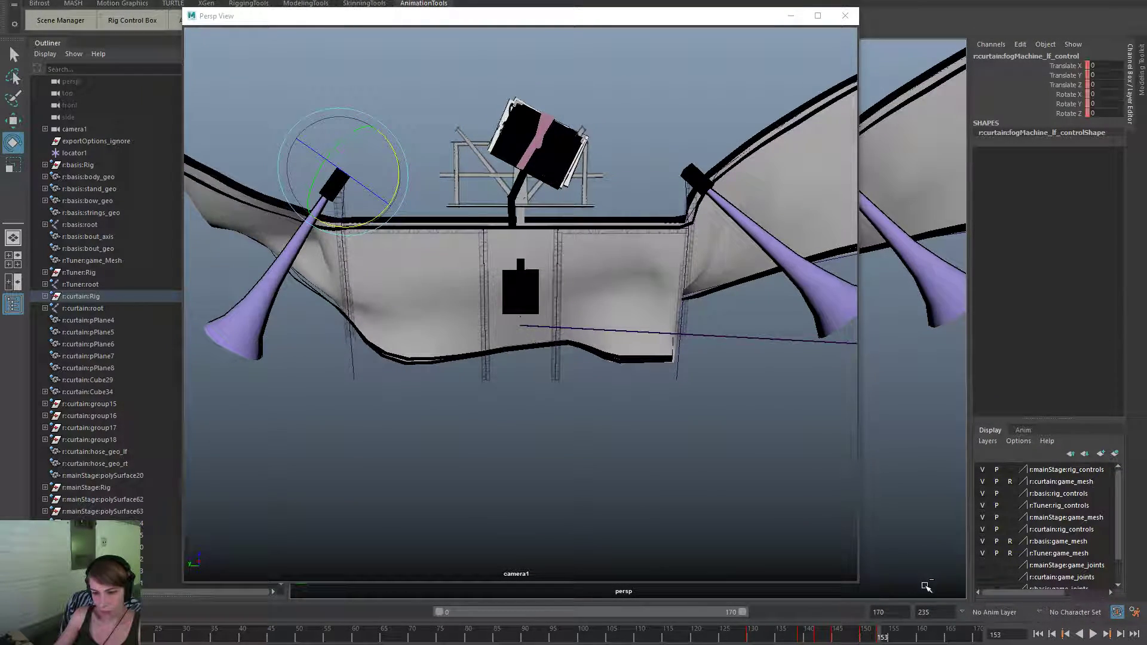
Scrub and play the cinematic in the camera1 view to compare the motion of both fog machines.
drag(751, 636, 818, 635)
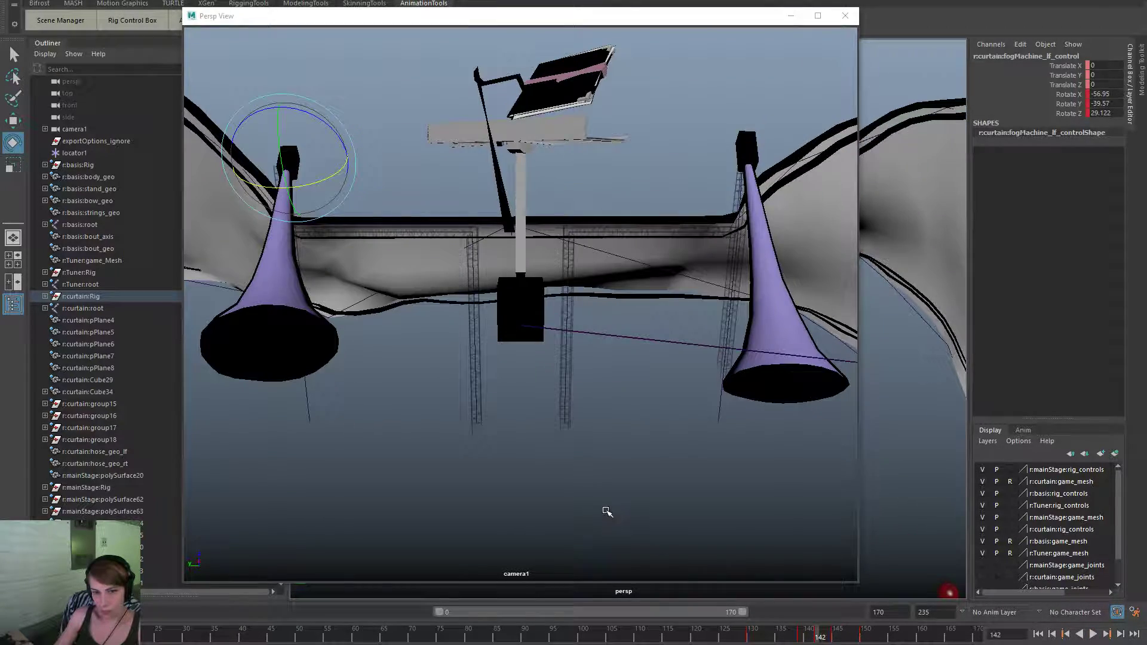
click(604, 507)
drag(684, 636, 356, 632)
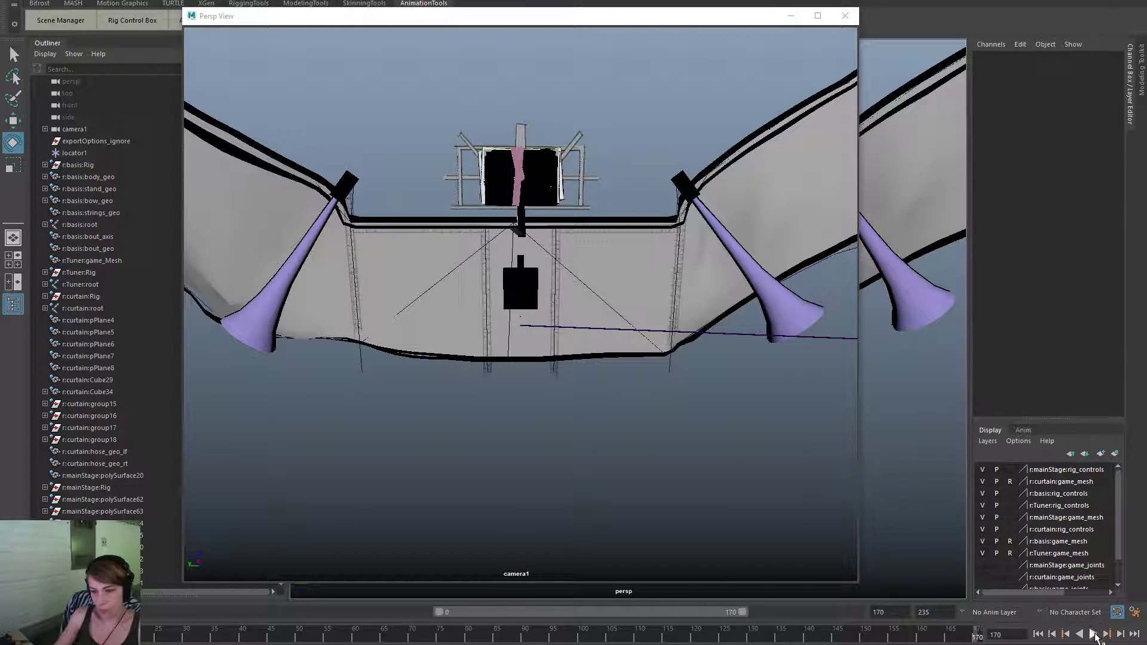
click(1092, 634)
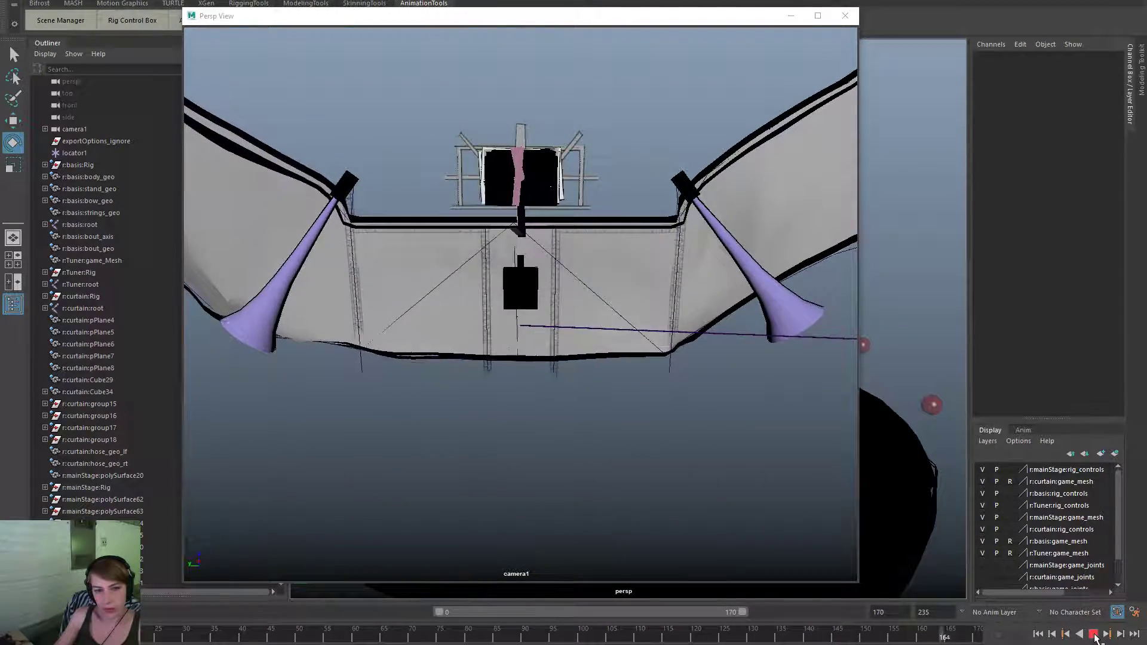
click(1092, 634)
mouse_move(843, 630)
mouse_down()
mouse_move(888, 620)
mouse_move(787, 623)
mouse_move(843, 625)
mouse_up()
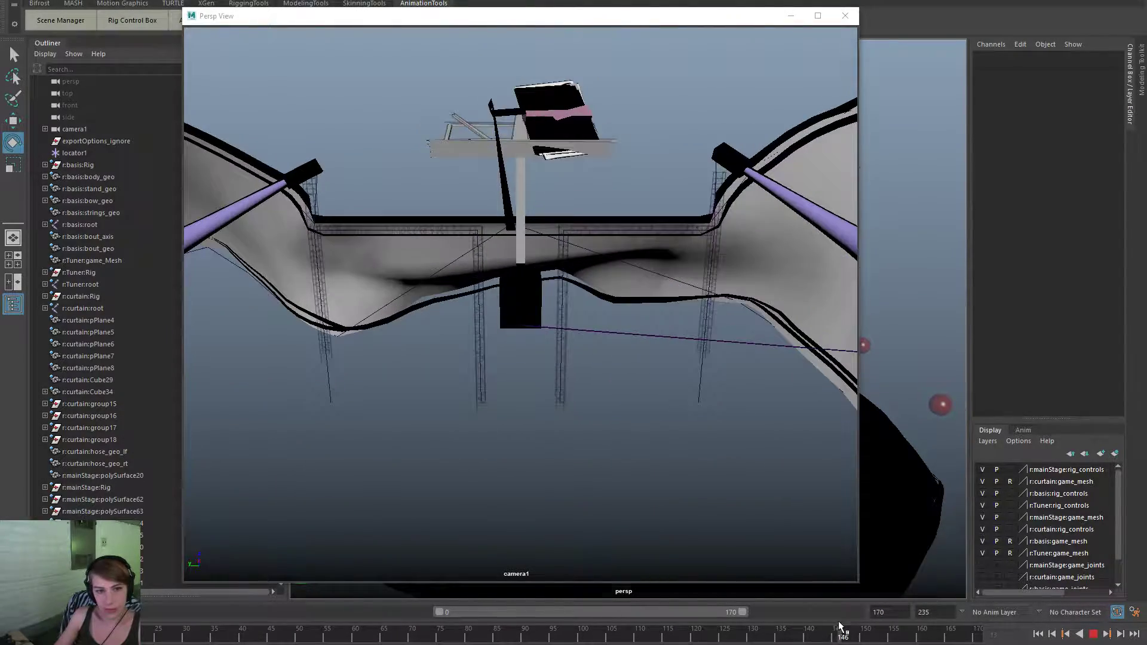
Stretch the left fog machine control's keys from frame 139 out to about frame 164 and snap them to whole frames.
drag(413, 16, 468, 174)
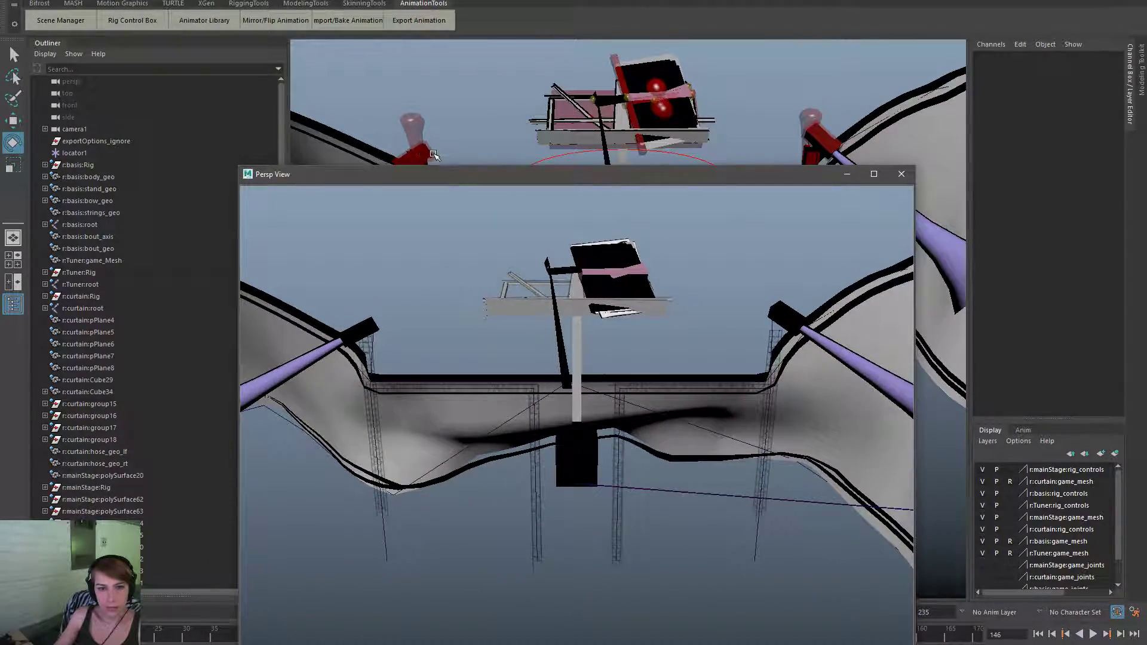
click(433, 153)
drag(578, 181, 536, 41)
shift+drag(880, 633, 798, 643)
shift+drag(889, 638, 942, 637)
right_drag(942, 637, 913, 507)
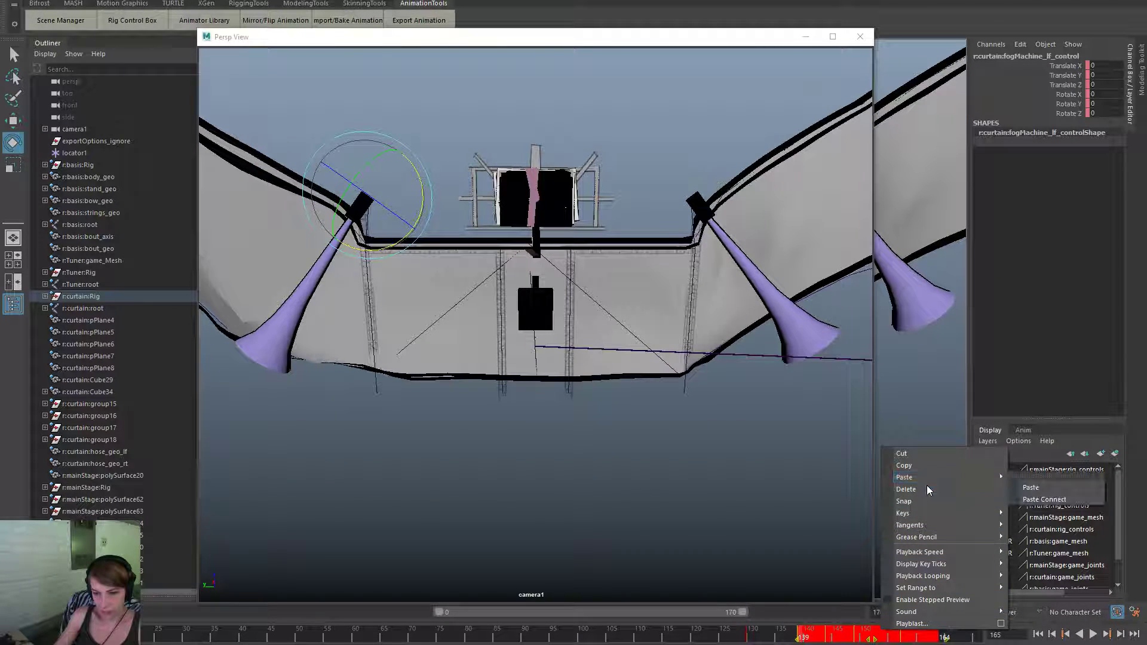
click(929, 491)
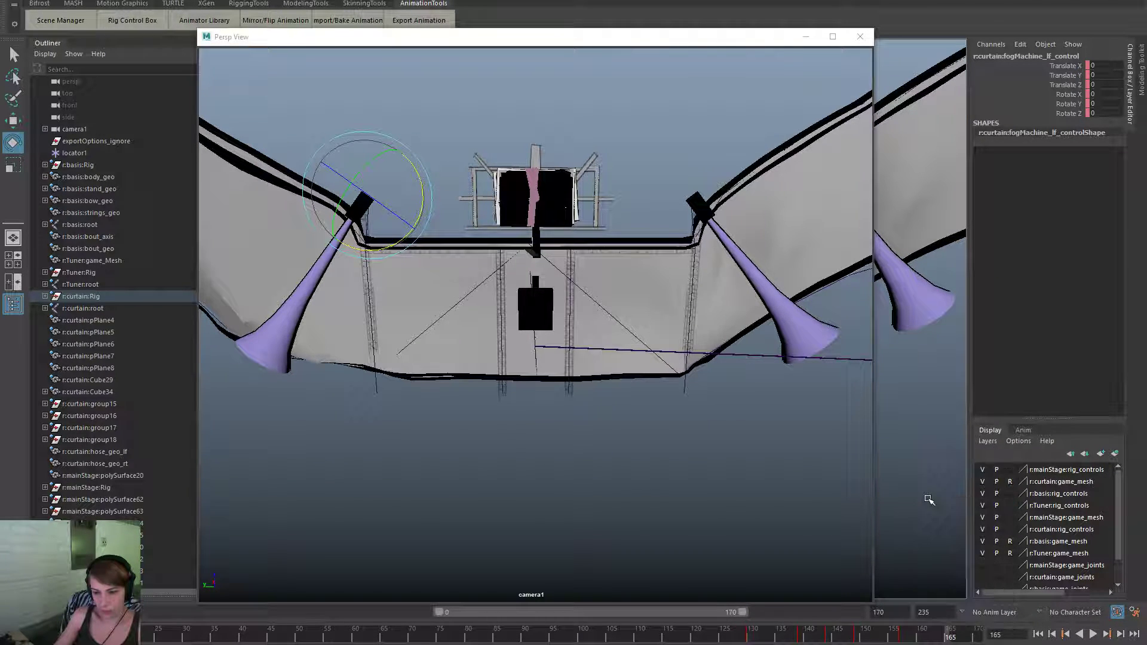
Play the cinematic from frame 118 and scrub to frame 153 to review the left fog machine's retimed swing.
click(686, 636)
click(688, 402)
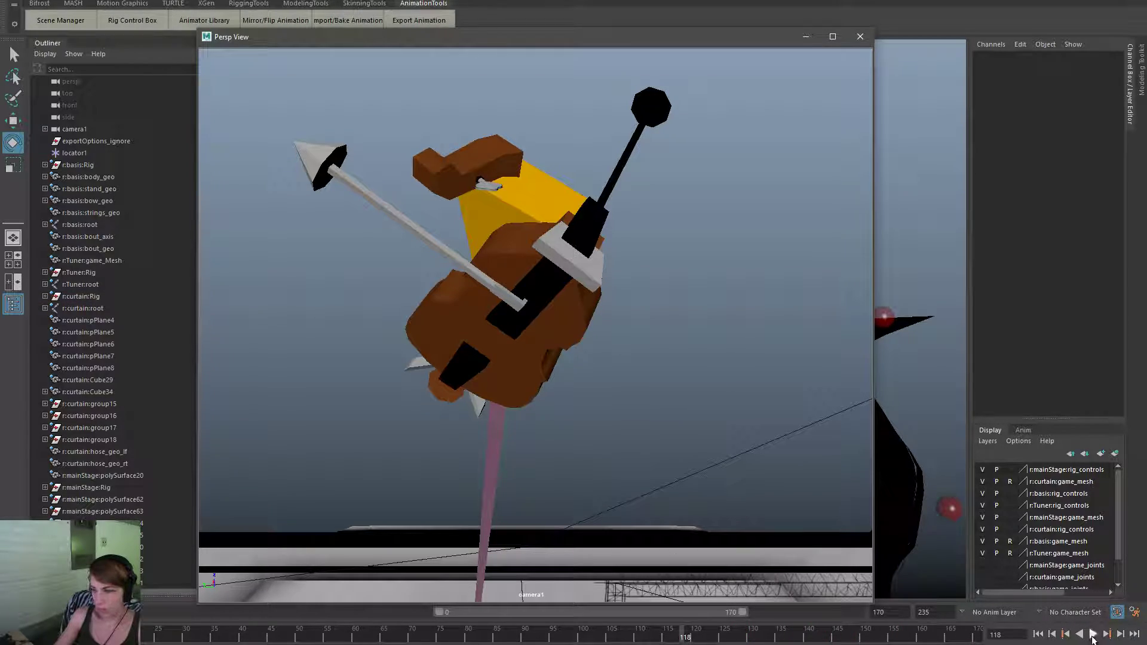
click(1093, 635)
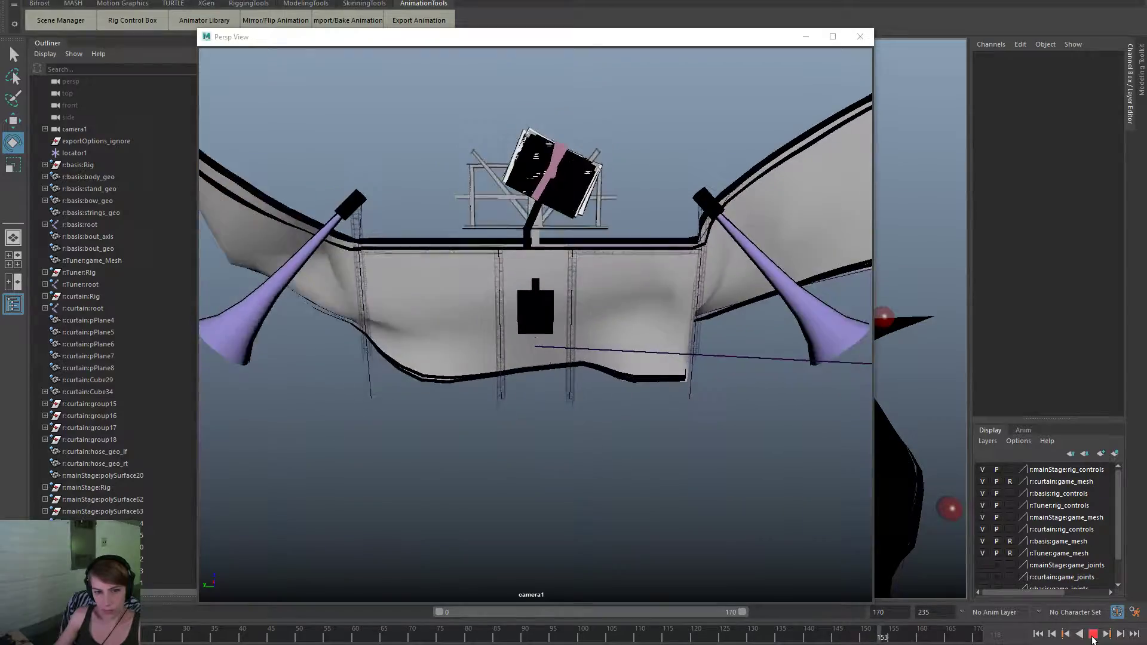
click(1092, 637)
drag(693, 631, 882, 625)
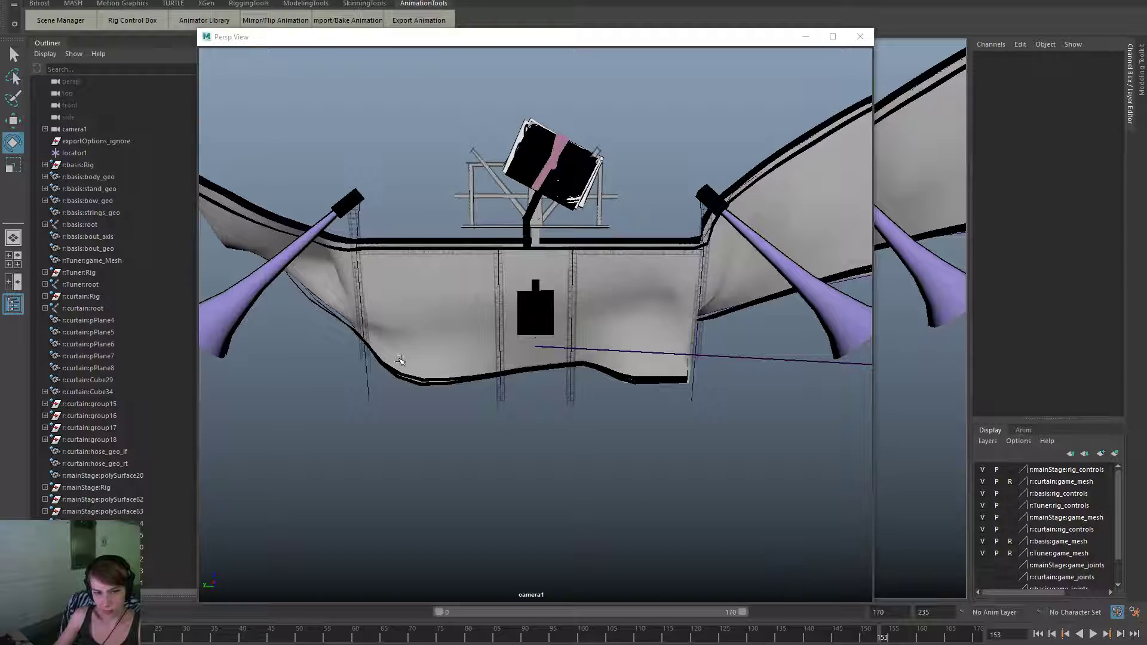
Rotate the left fog machine control to about 1 in Rotate X at frame 149.
drag(635, 45, 564, 50)
click(434, 154)
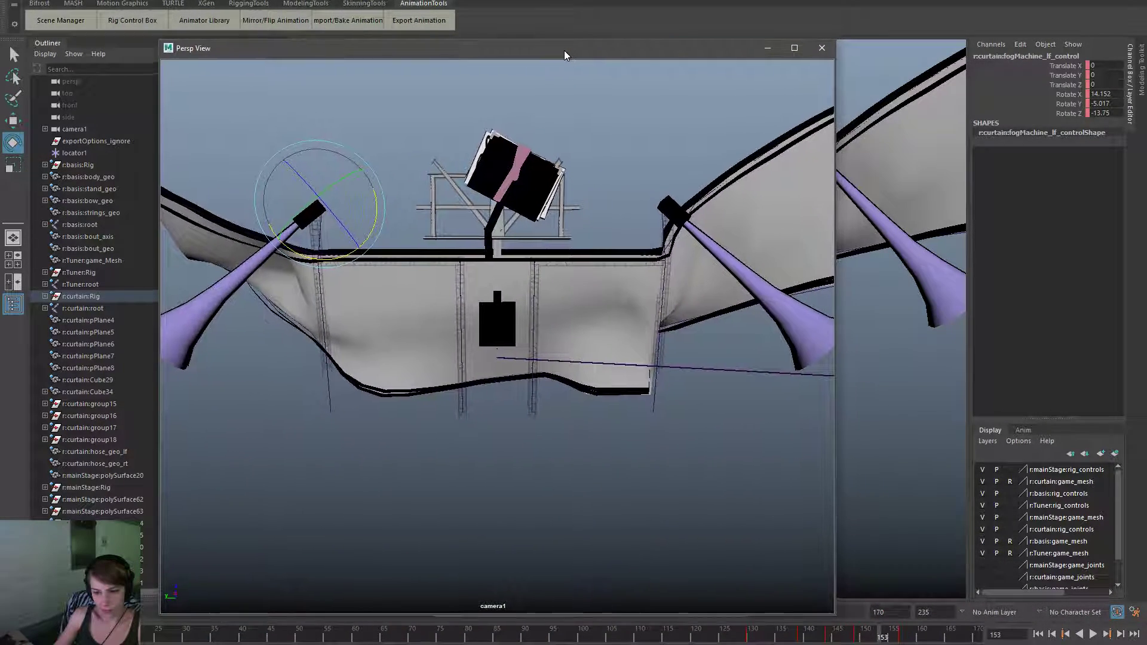
drag(816, 633, 838, 633)
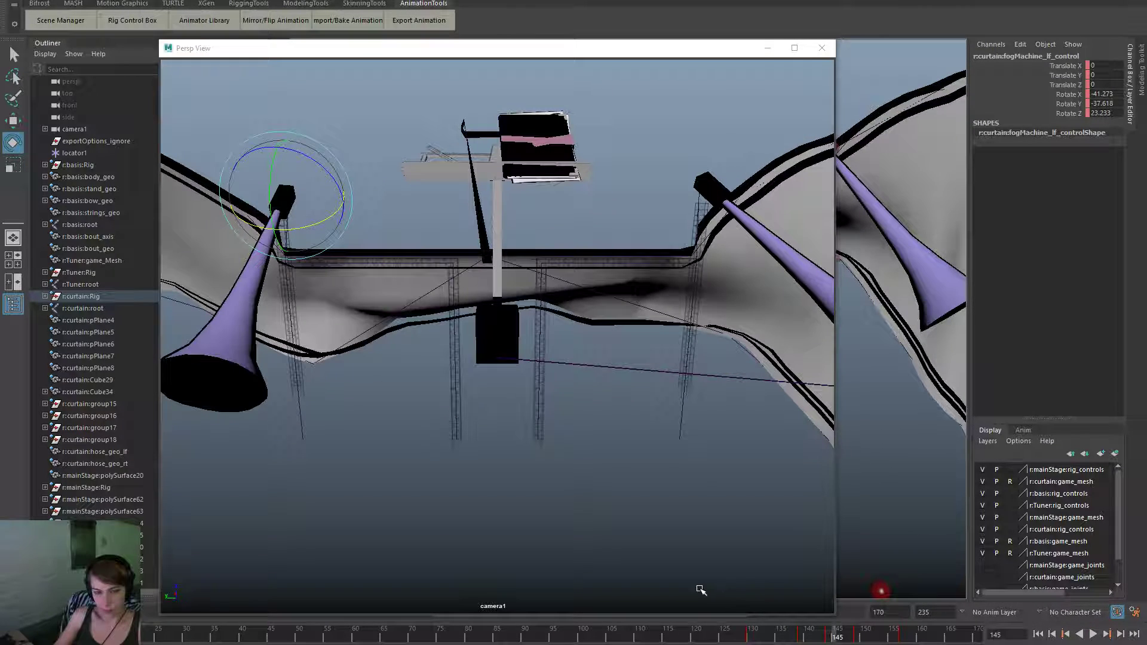
click(860, 638)
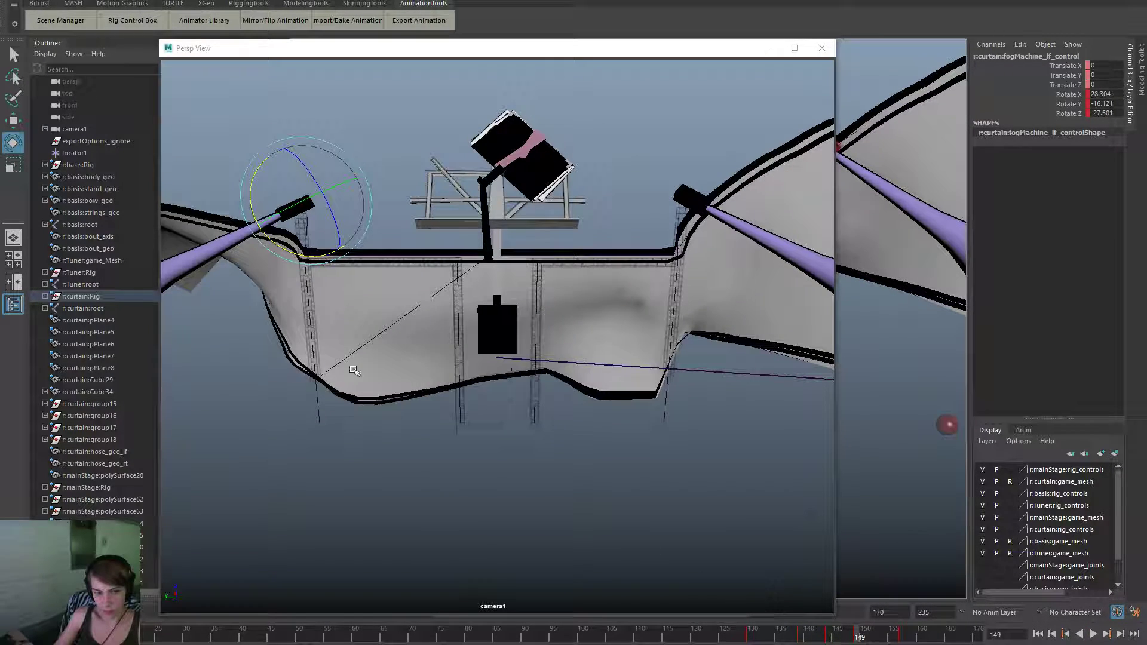
drag(297, 253, 321, 258)
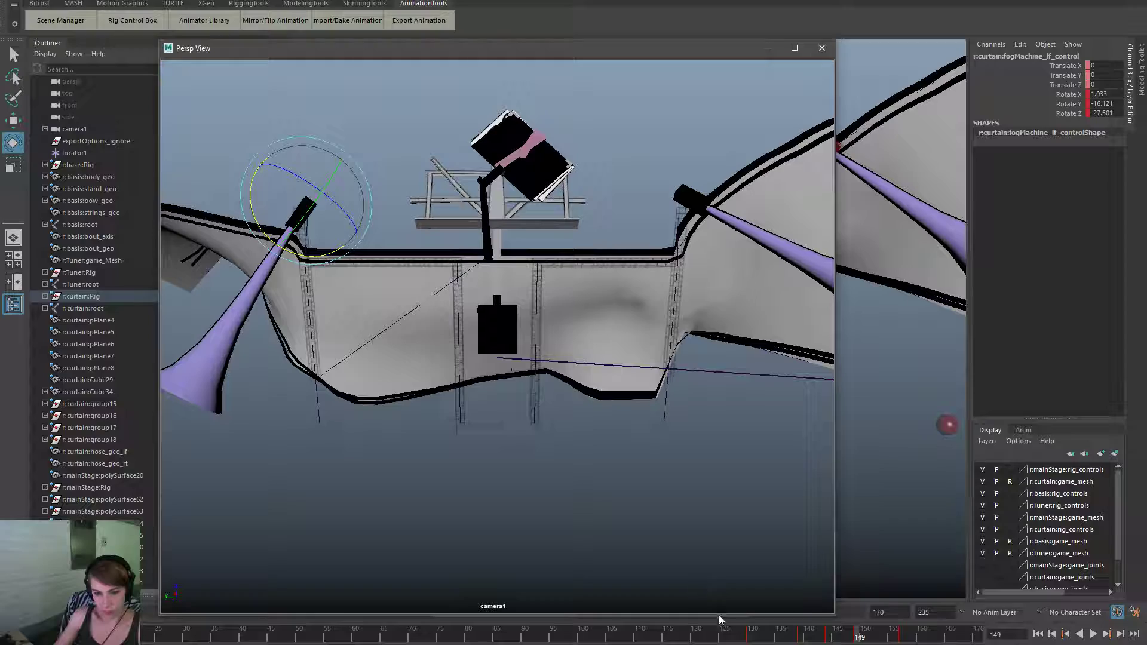
Rotate the left fog machine control to about 5 in Rotate X at frame 149.
click(862, 638)
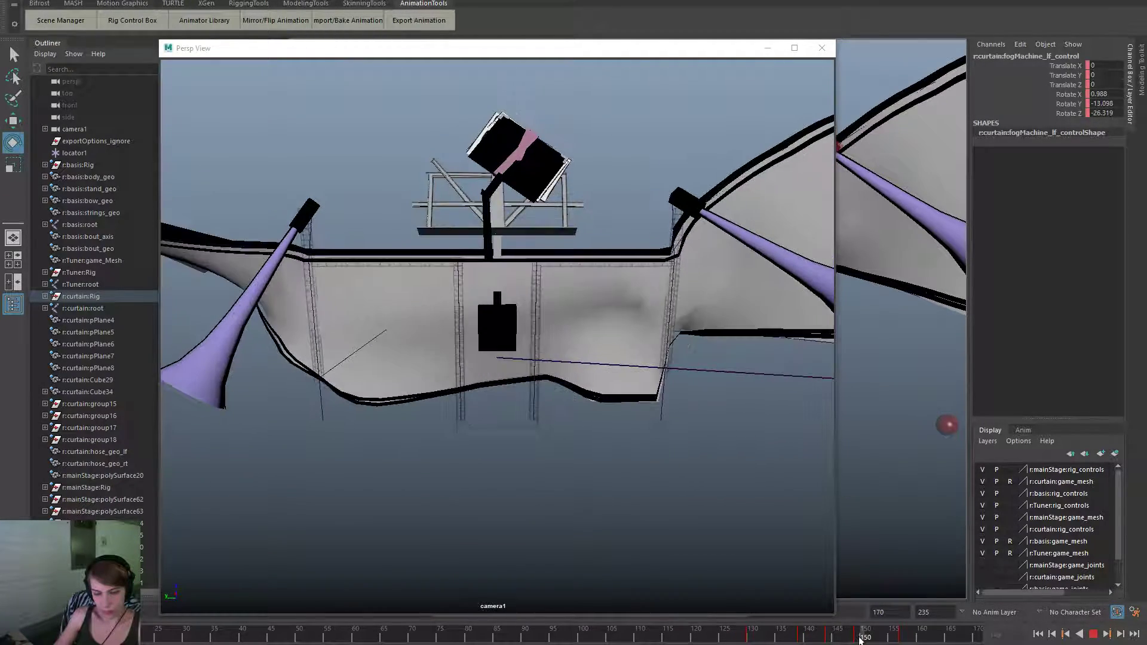
click(864, 638)
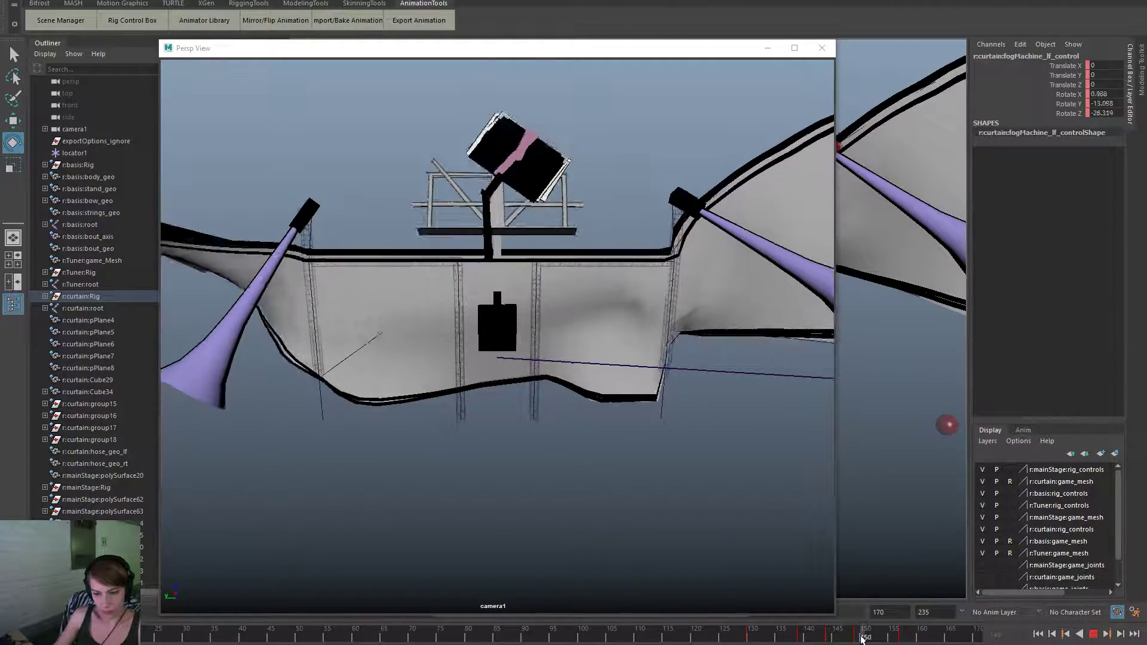
drag(864, 637, 859, 638)
drag(311, 264, 310, 259)
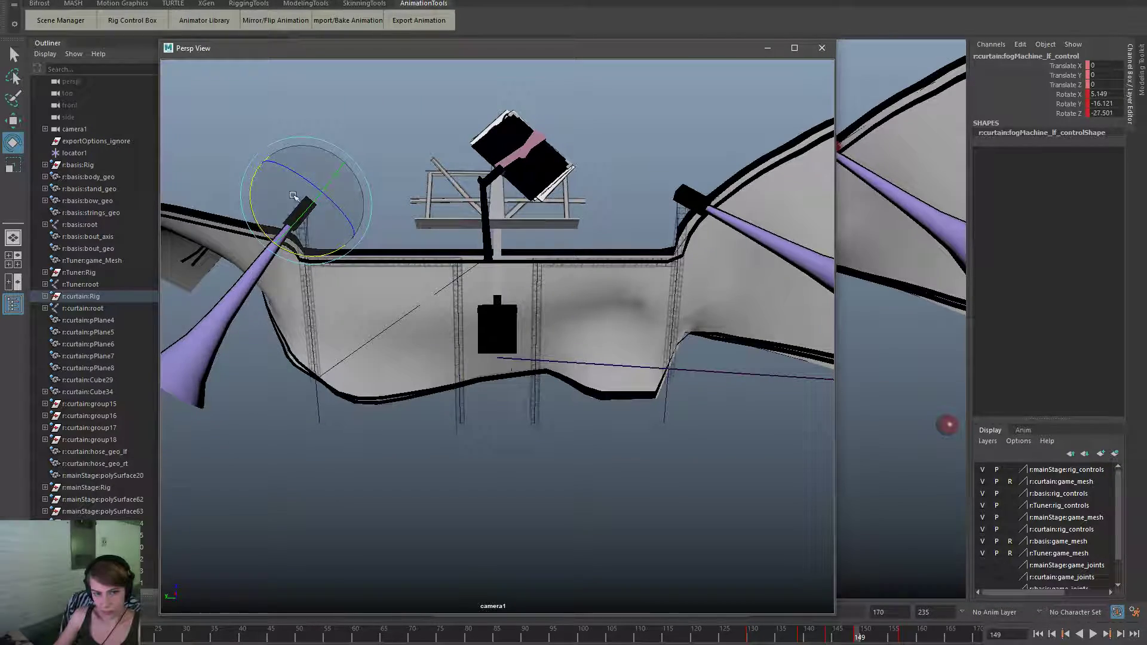
Scrub and play the cinematic in the camera1 view up to frame 170 to review the adjusted left fog machine swing.
mouse_move(797, 639)
mouse_down()
mouse_move(901, 636)
mouse_move(854, 638)
mouse_up()
drag(888, 638, 978, 637)
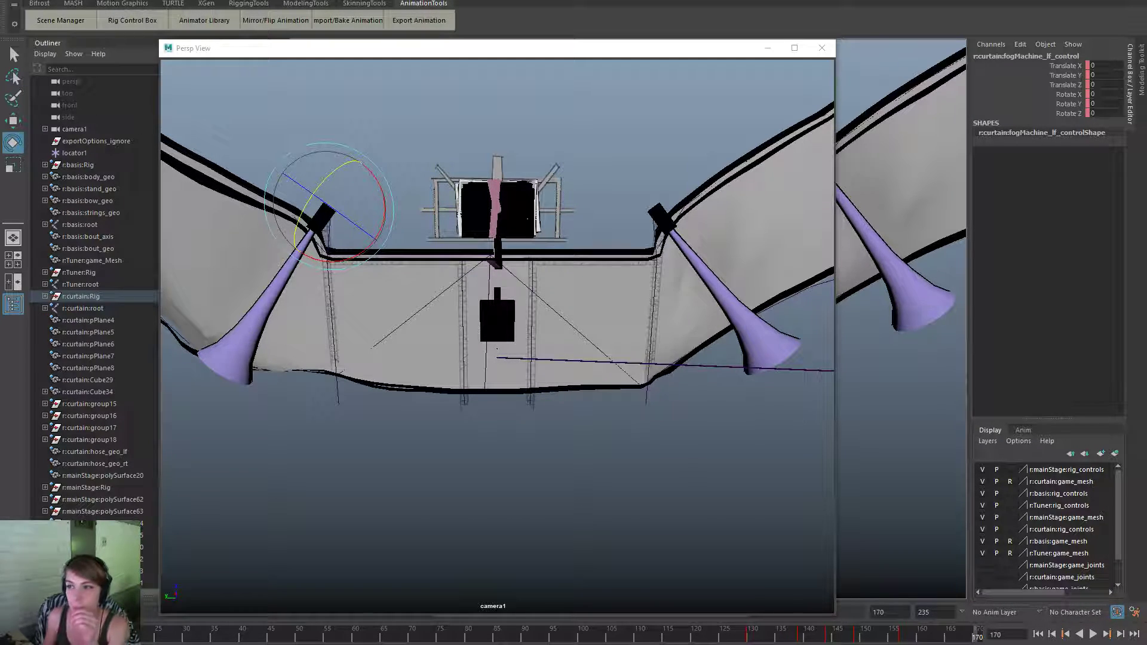
key(alt+v)
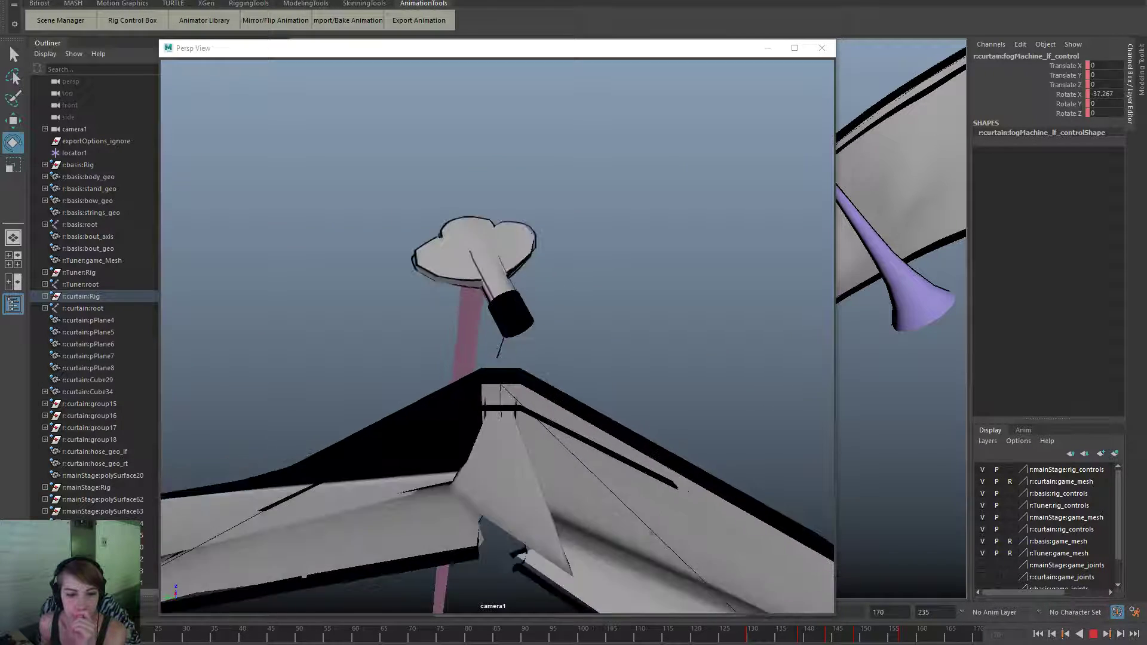
mouse_move(161, 635)
mouse_down()
mouse_move(896, 638)
mouse_move(763, 635)
mouse_move(934, 607)
mouse_move(884, 608)
mouse_up()
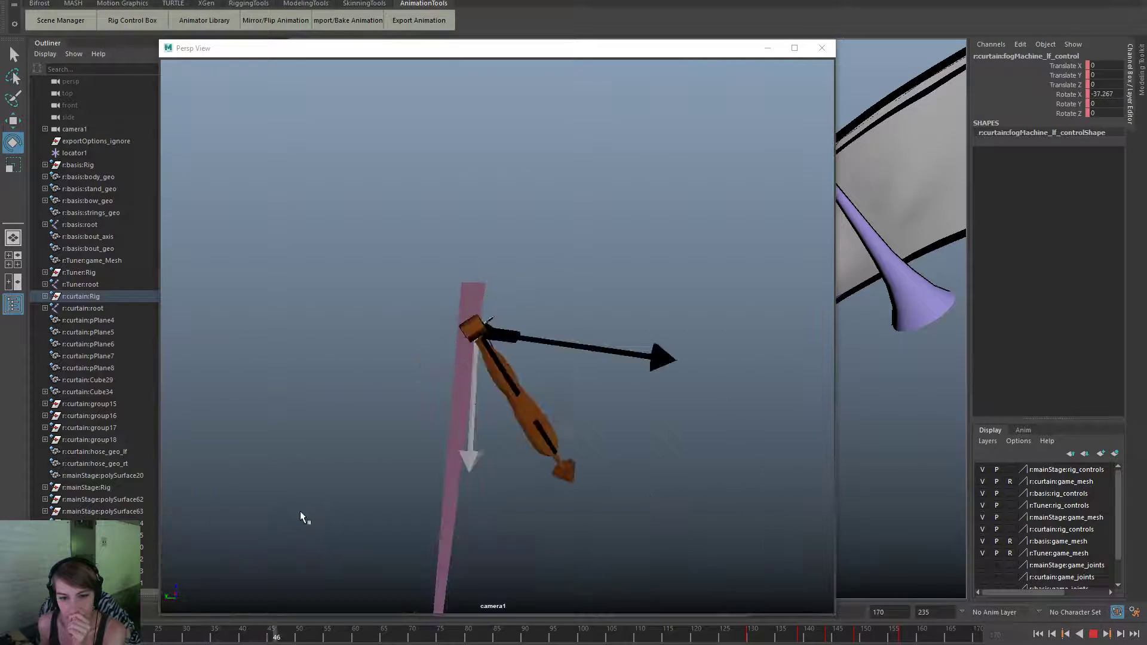
click(576, 633)
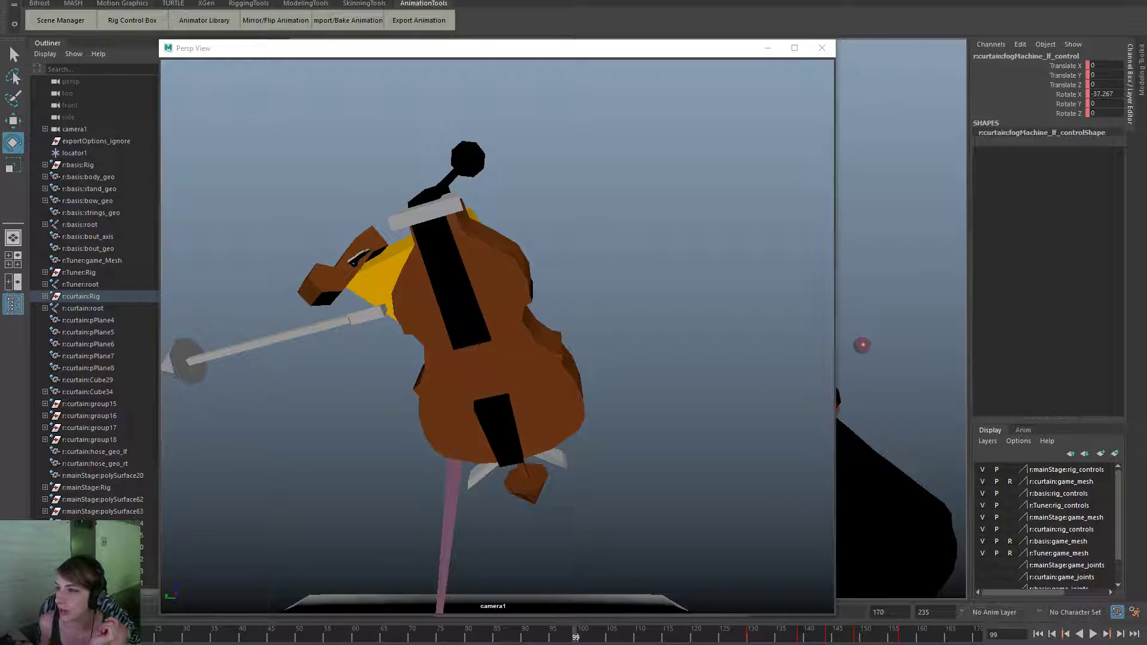
Export the OpeningScene curtain clip (0 to 170), the mainStage clip (130 to 160) and the mainStage intro loop clip (-190 to -40) as FBX.
click(419, 20)
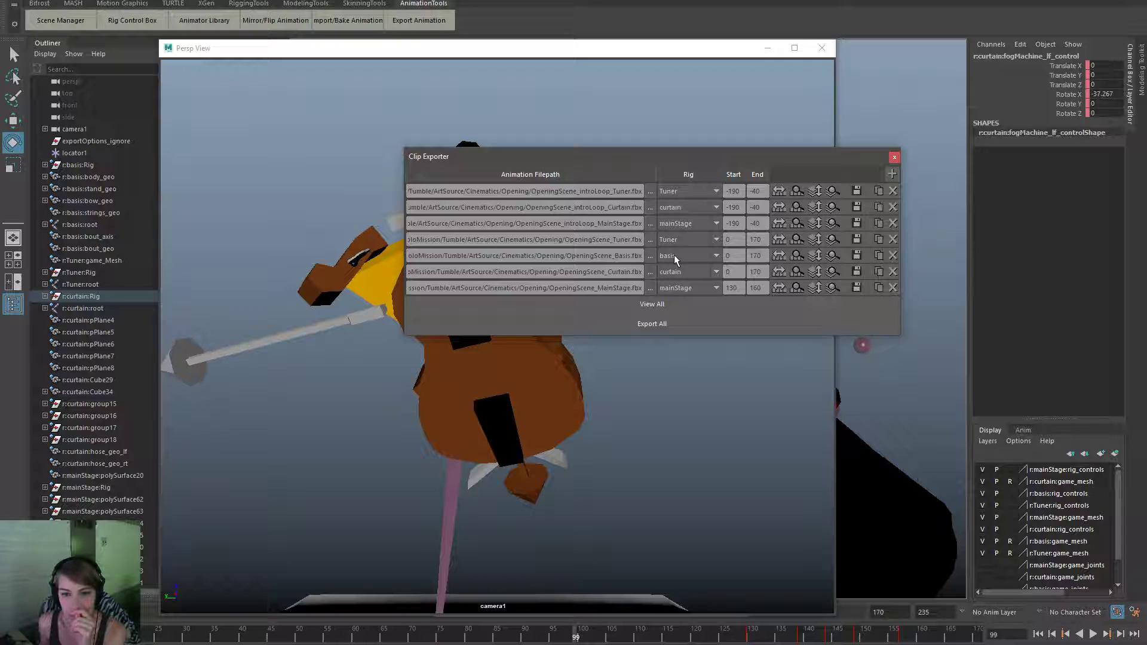
click(855, 272)
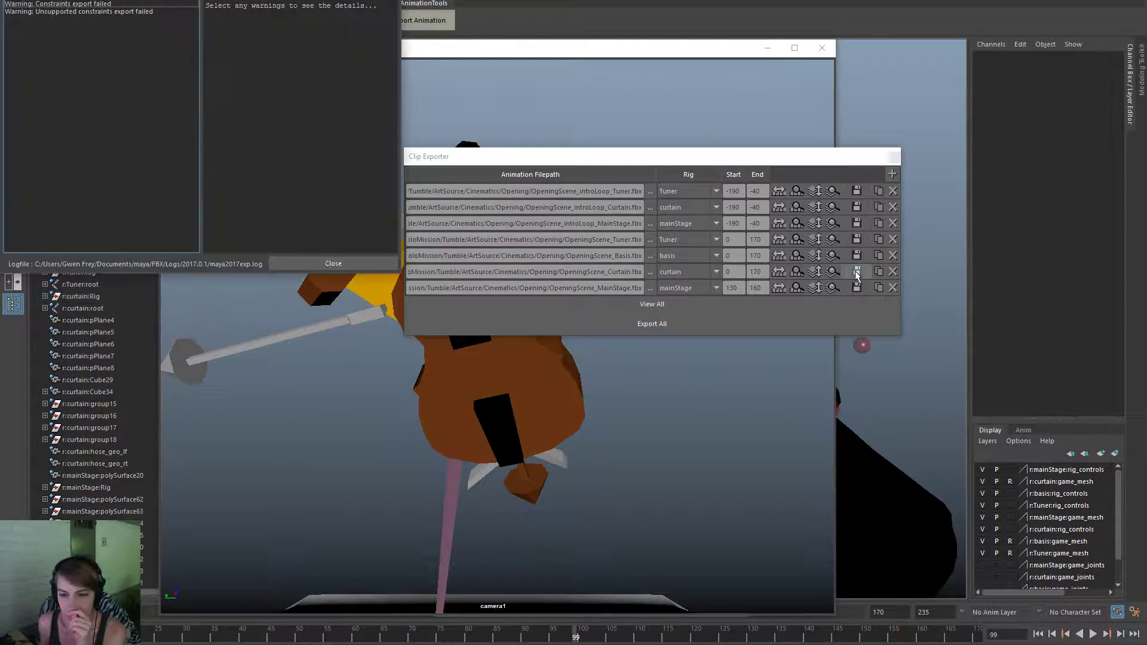
click(333, 263)
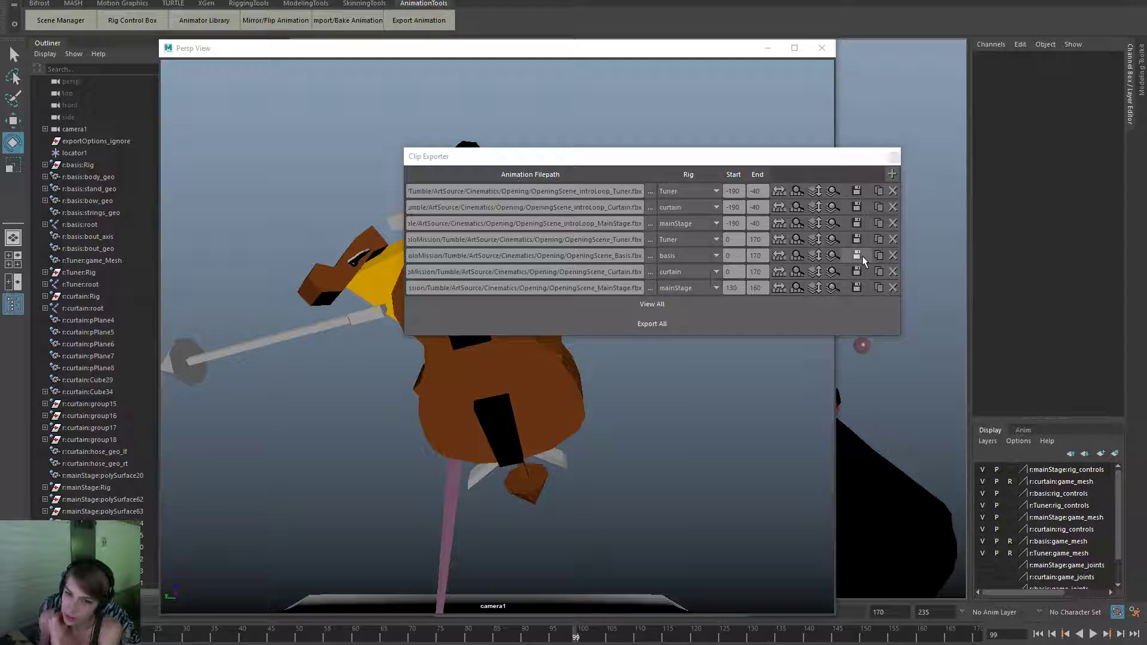
click(855, 288)
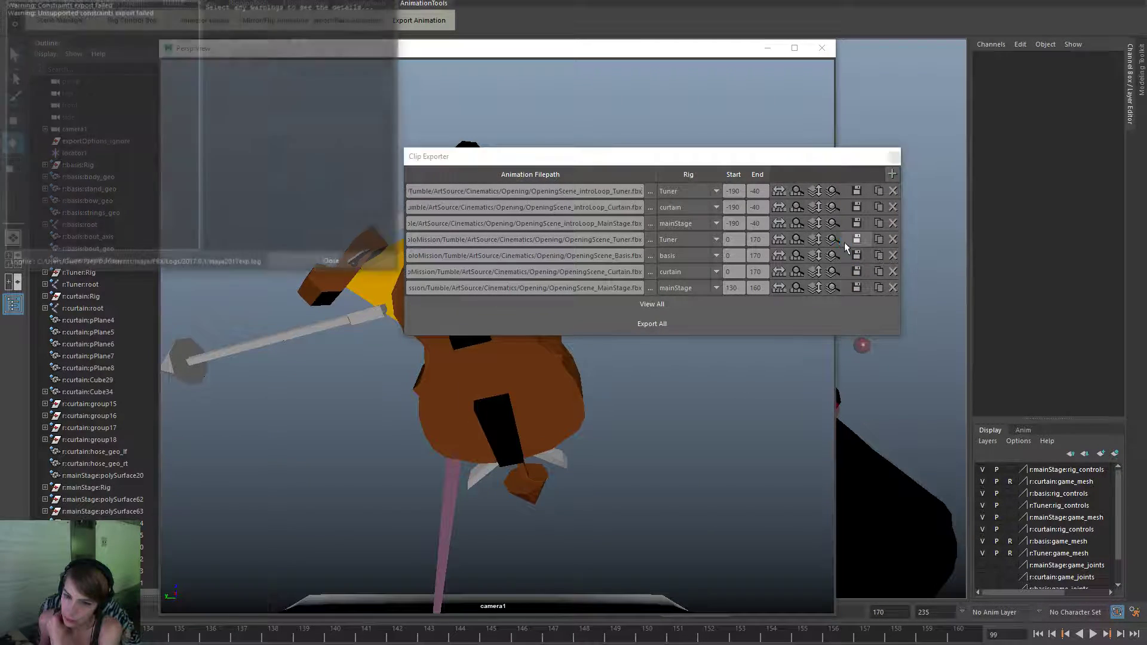
click(855, 223)
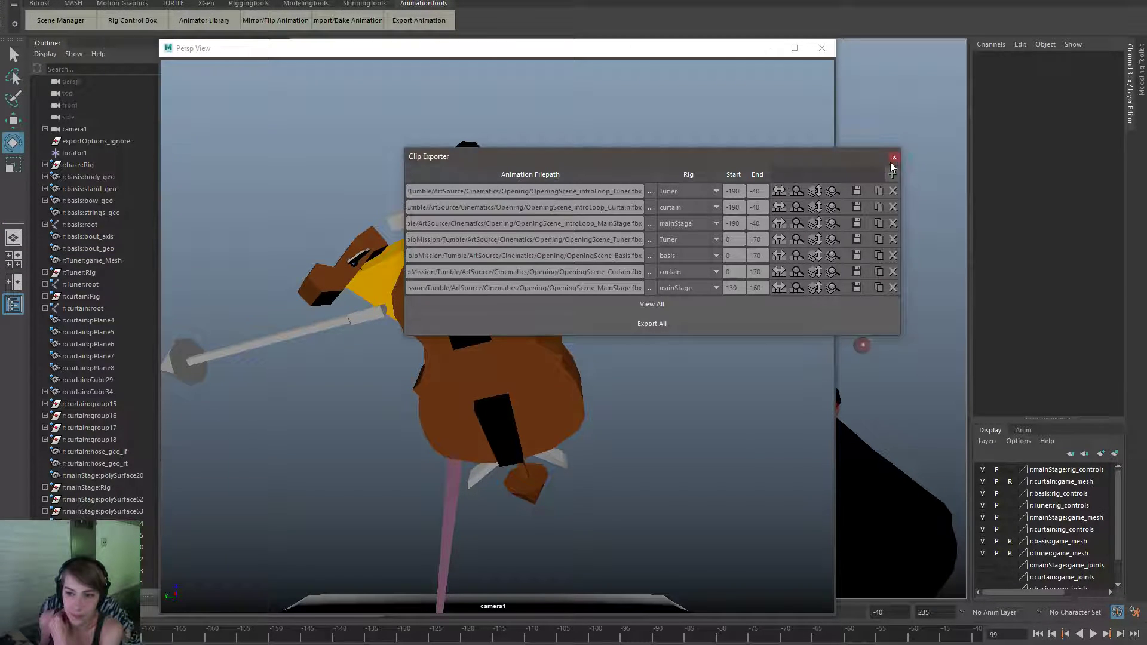
click(893, 157)
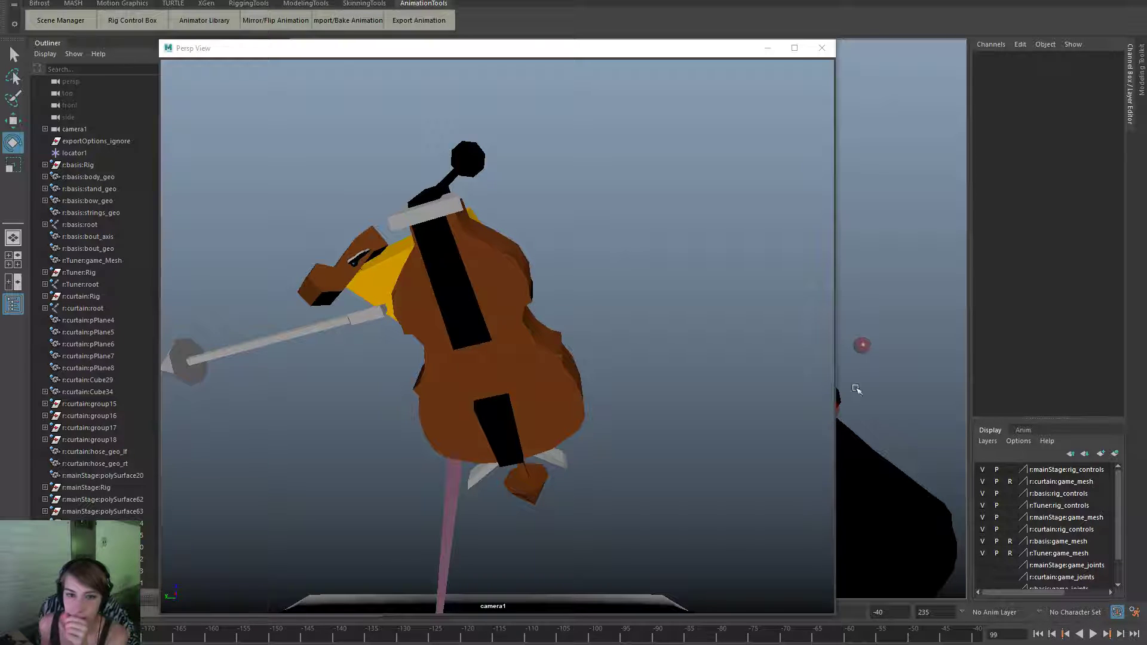
Save the scene and play the intro loop up to frame -40 in the camera1 view.
drag(589, 55, 751, 17)
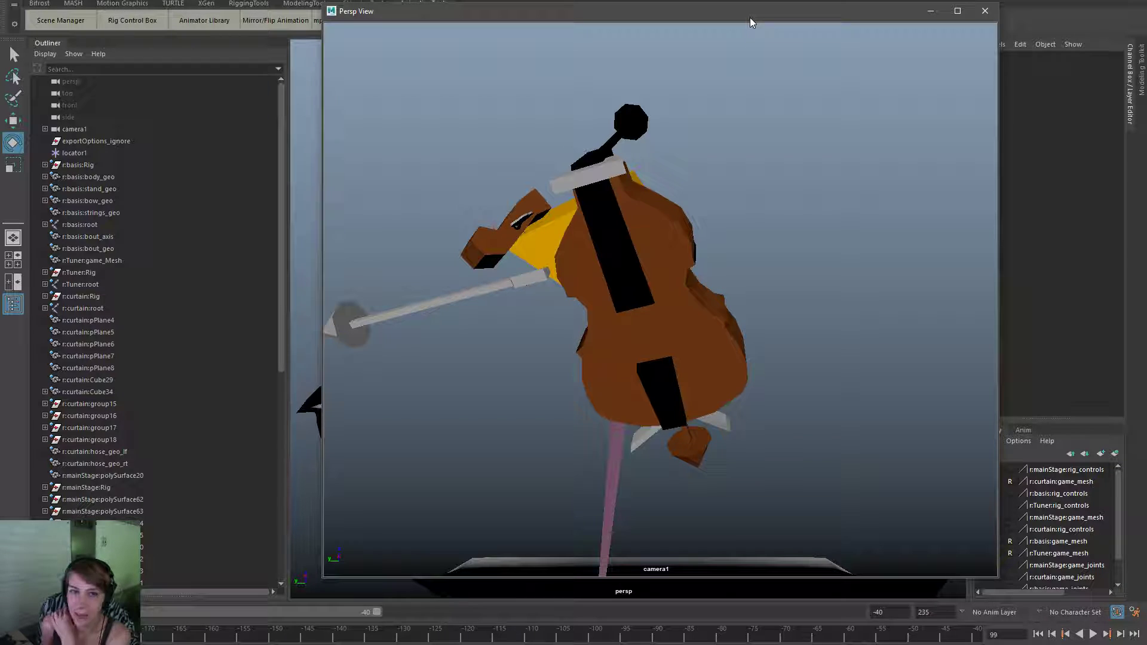
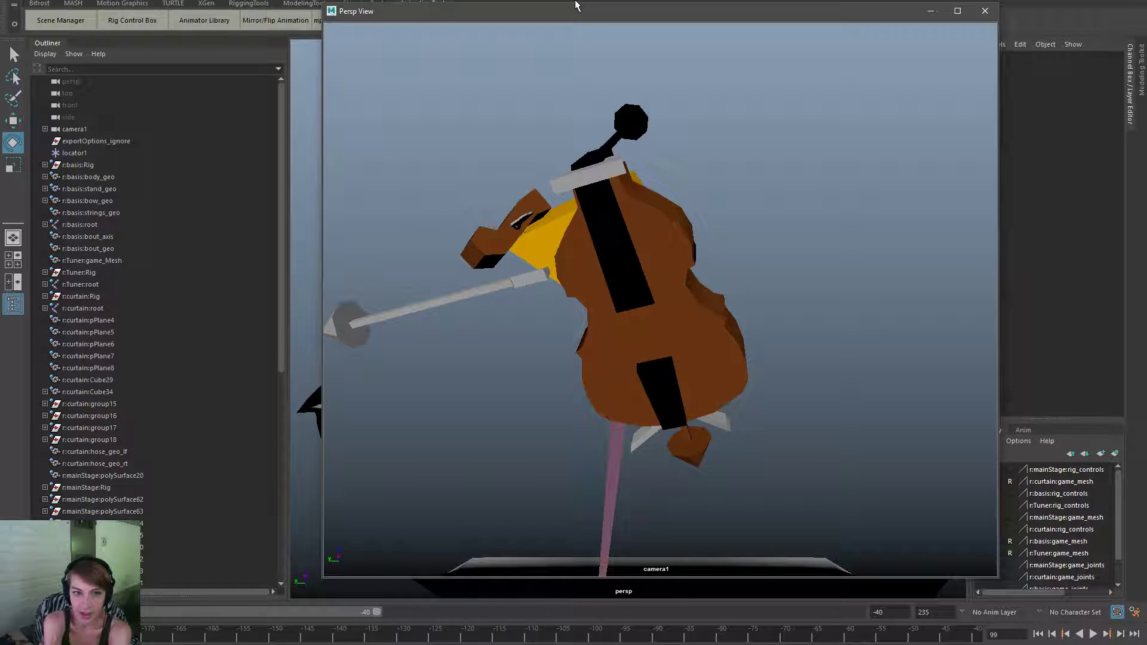
key(ctrl+s)
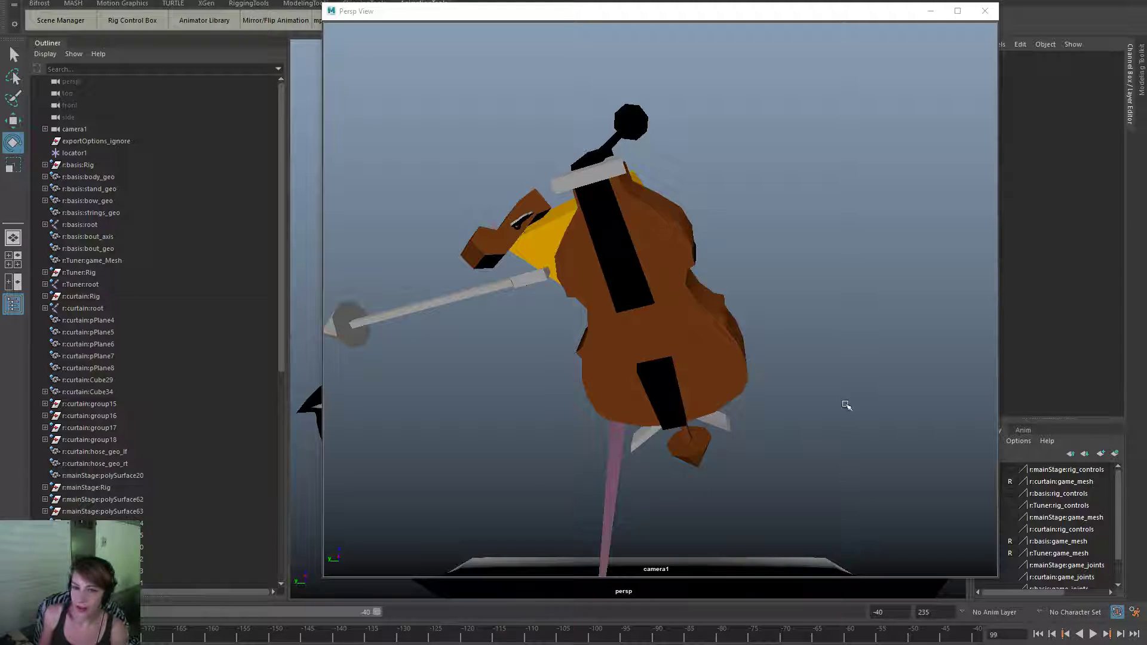
key(alt+v)
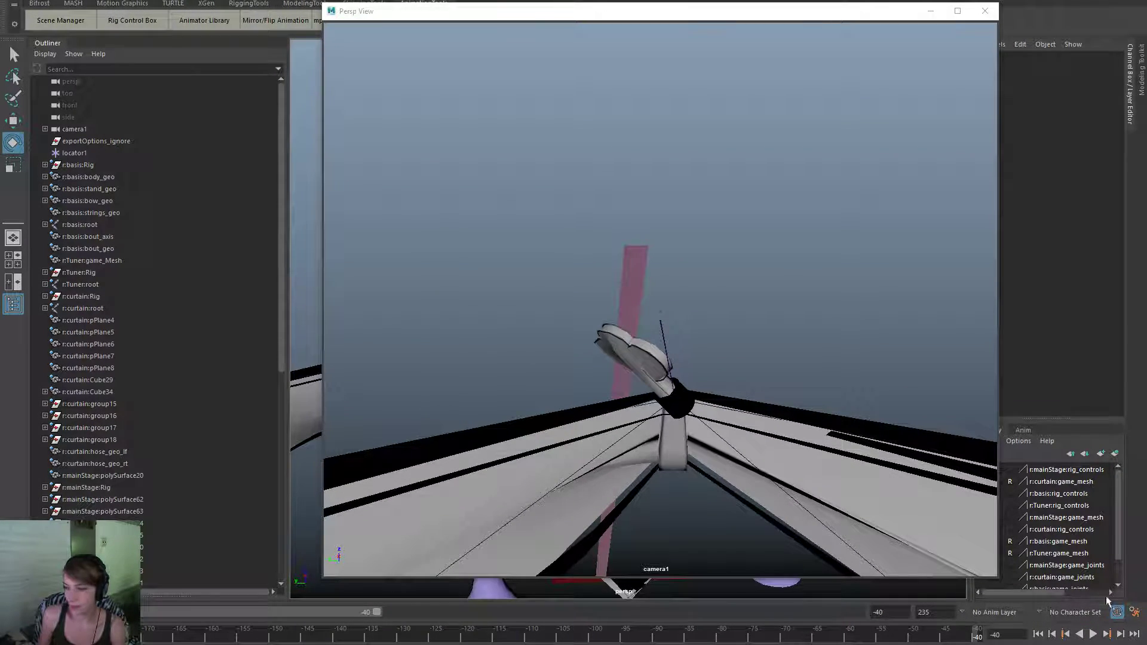
click(1093, 634)
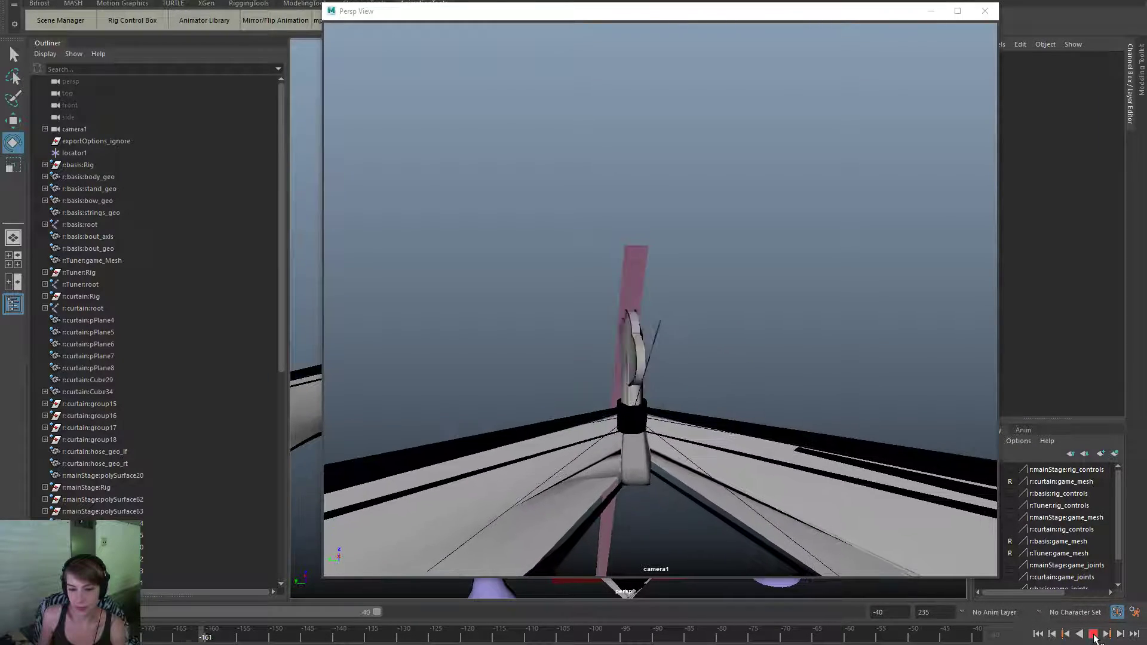
click(1093, 635)
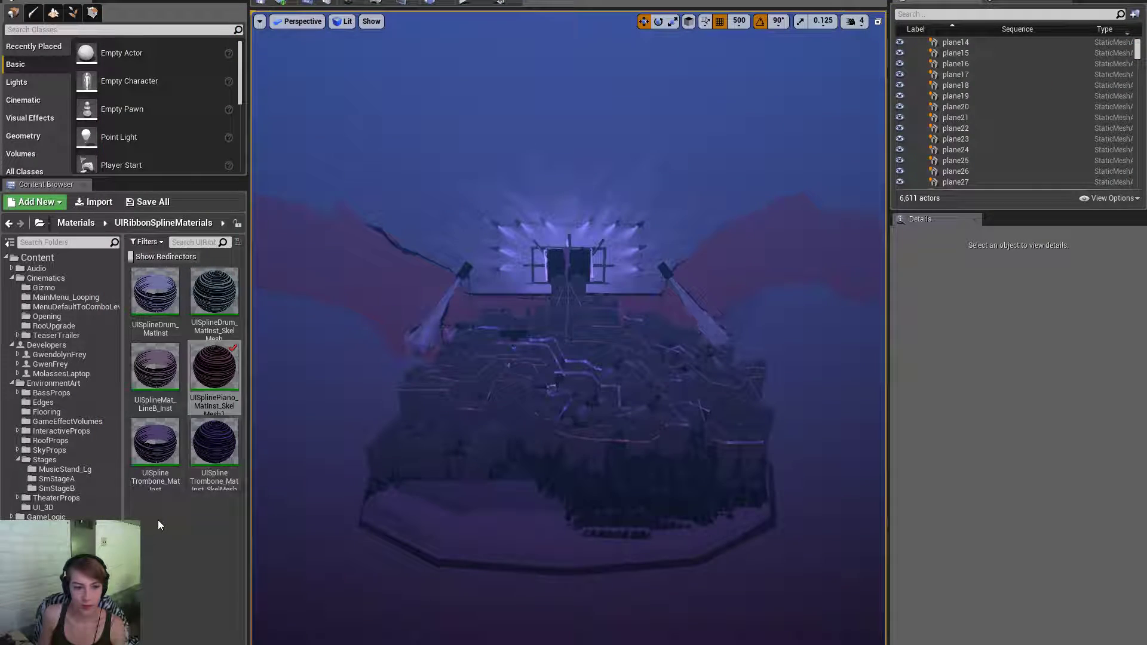
In Unreal Editor, reimport the OpeningScene_Basis, OpeningScene_Curtain and OpeningScene_MainStage animations from the Cinematics Opening folder.
click(88, 333)
click(83, 316)
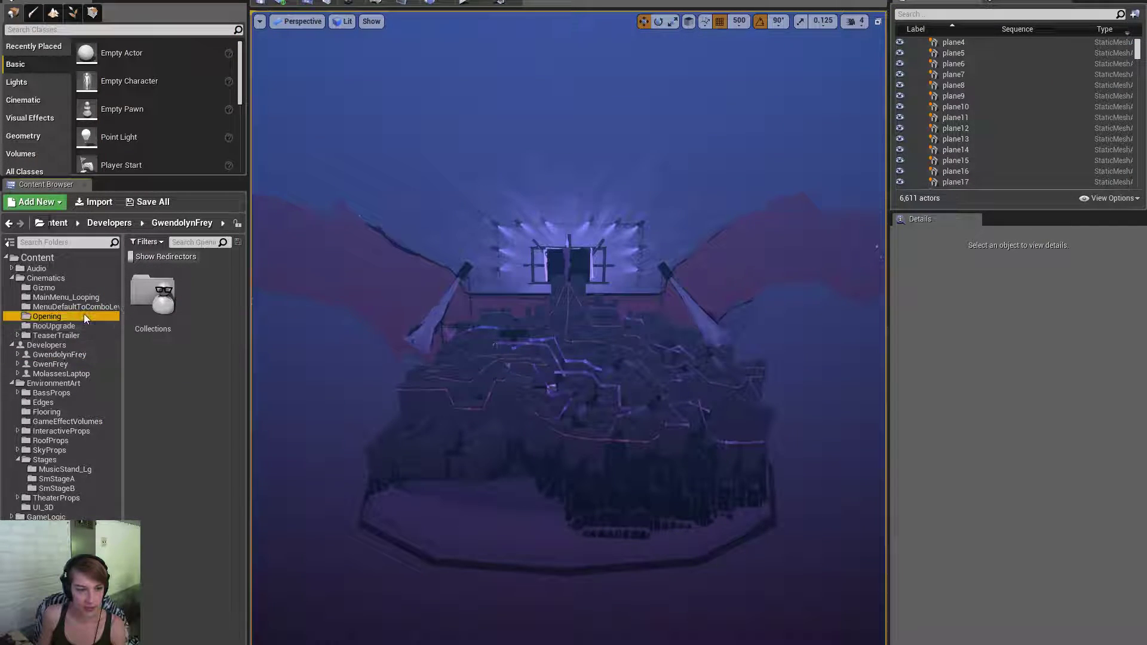
click(214, 292)
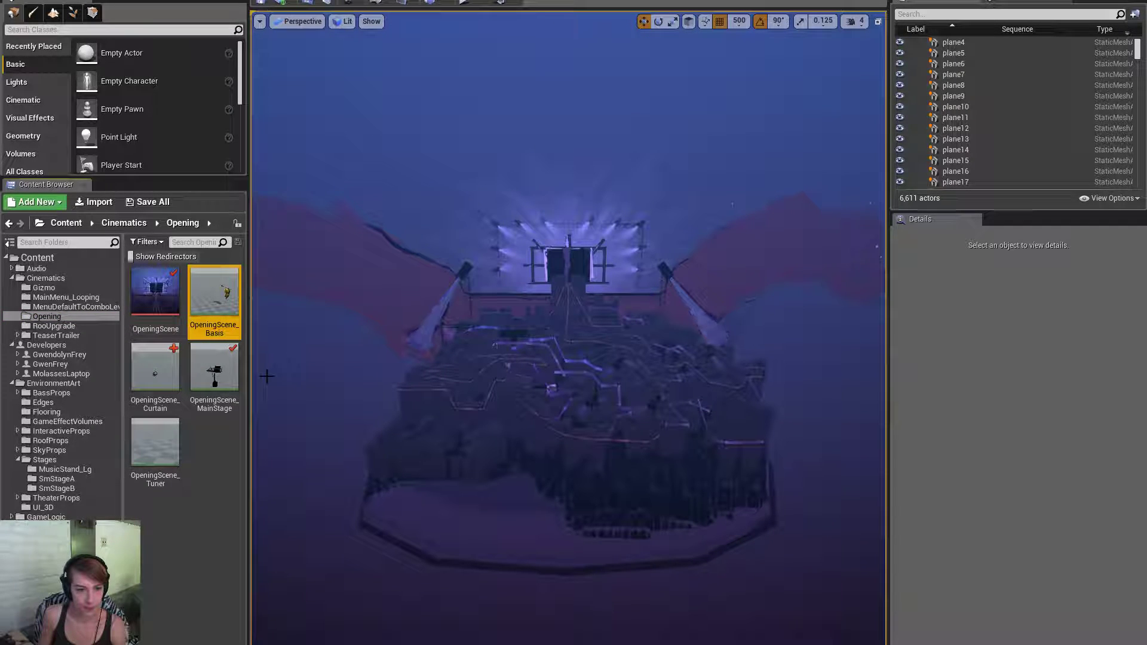
shift+click(214, 371)
right_click(216, 371)
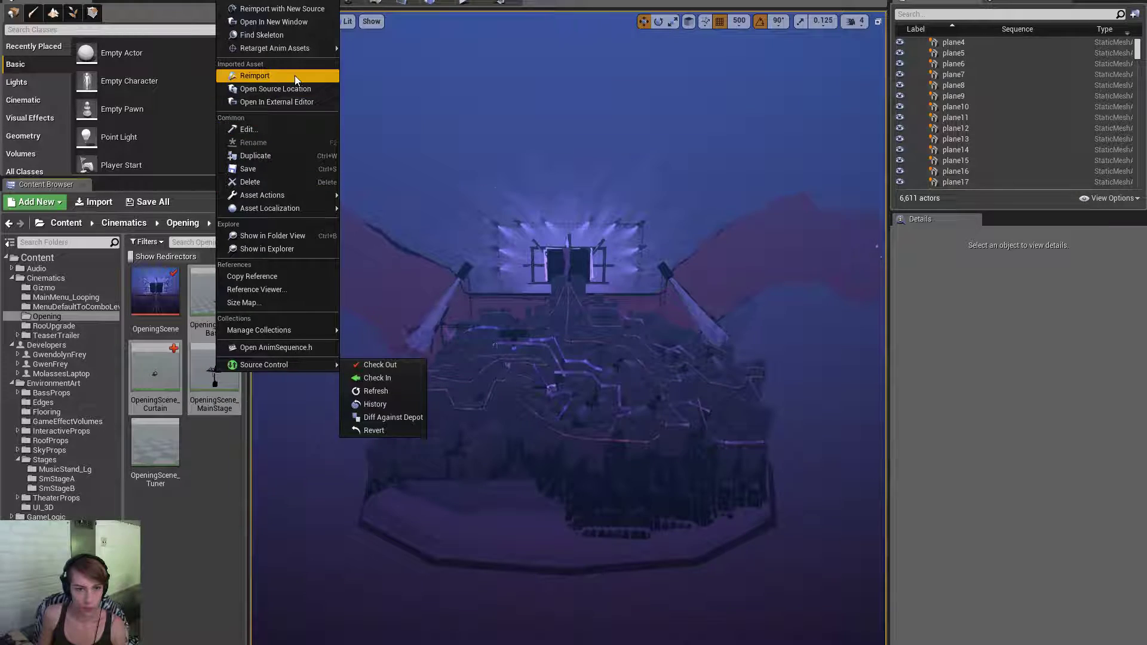
click(263, 75)
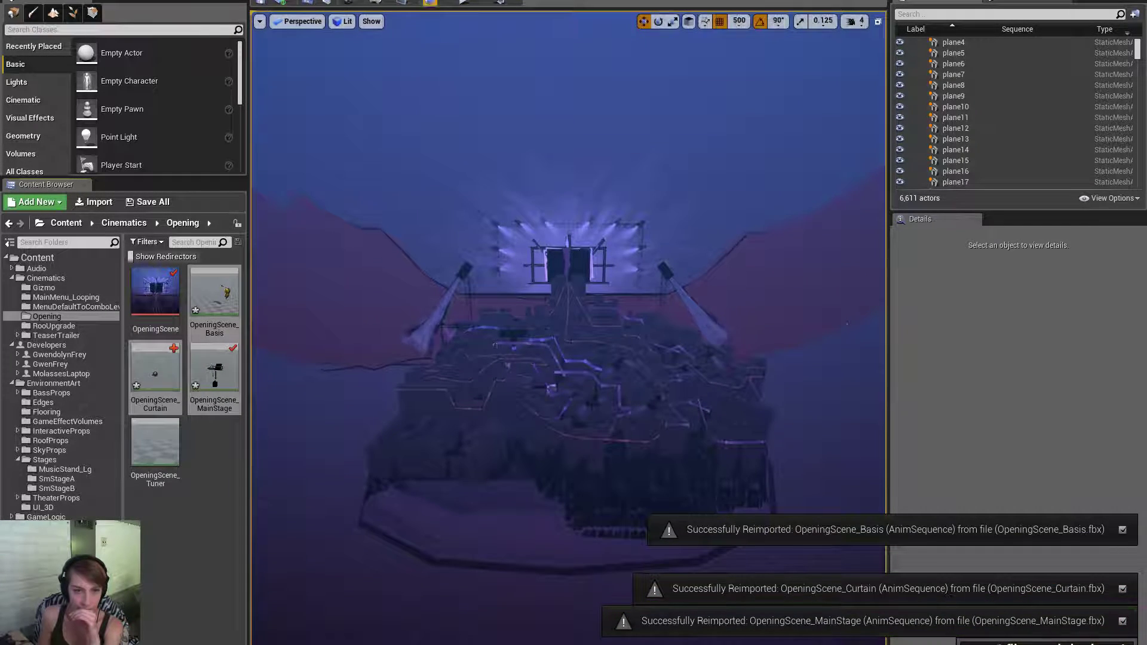
Run the game full screen in the editor, watch the opening cinematic play, and end the session.
click(466, 2)
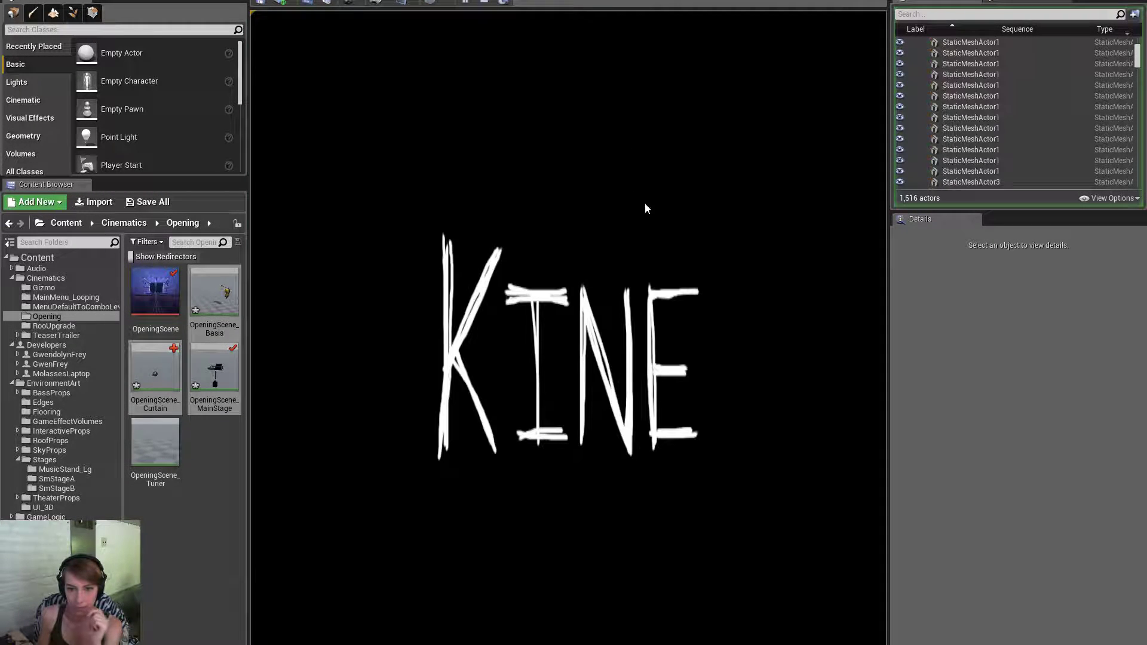
key(F11)
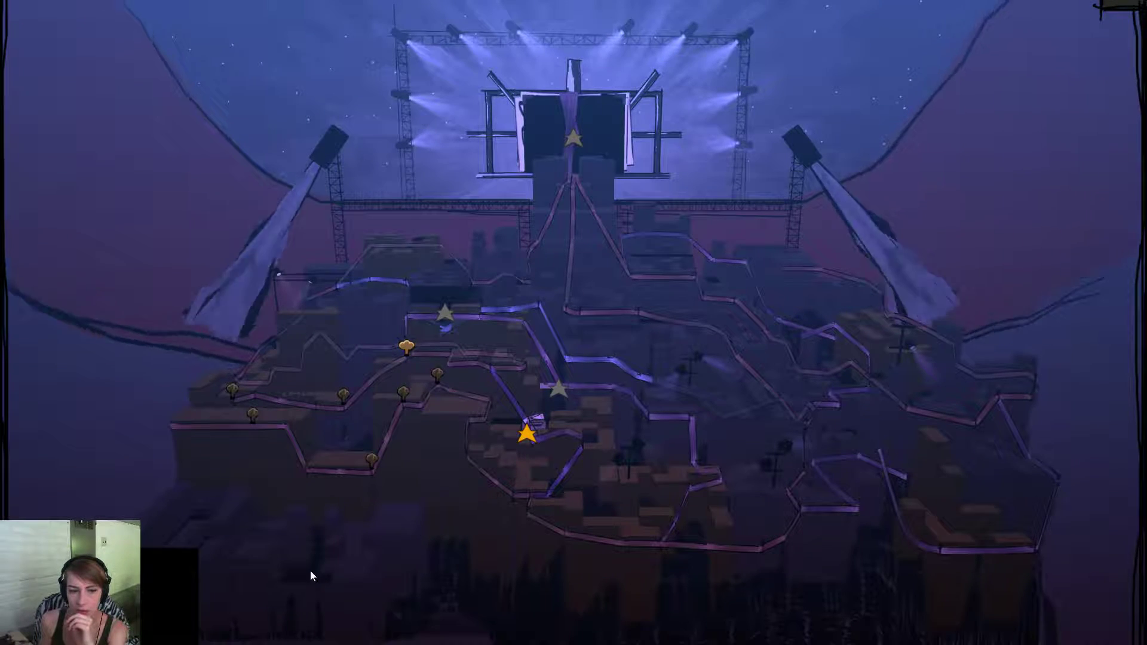
click(195, 593)
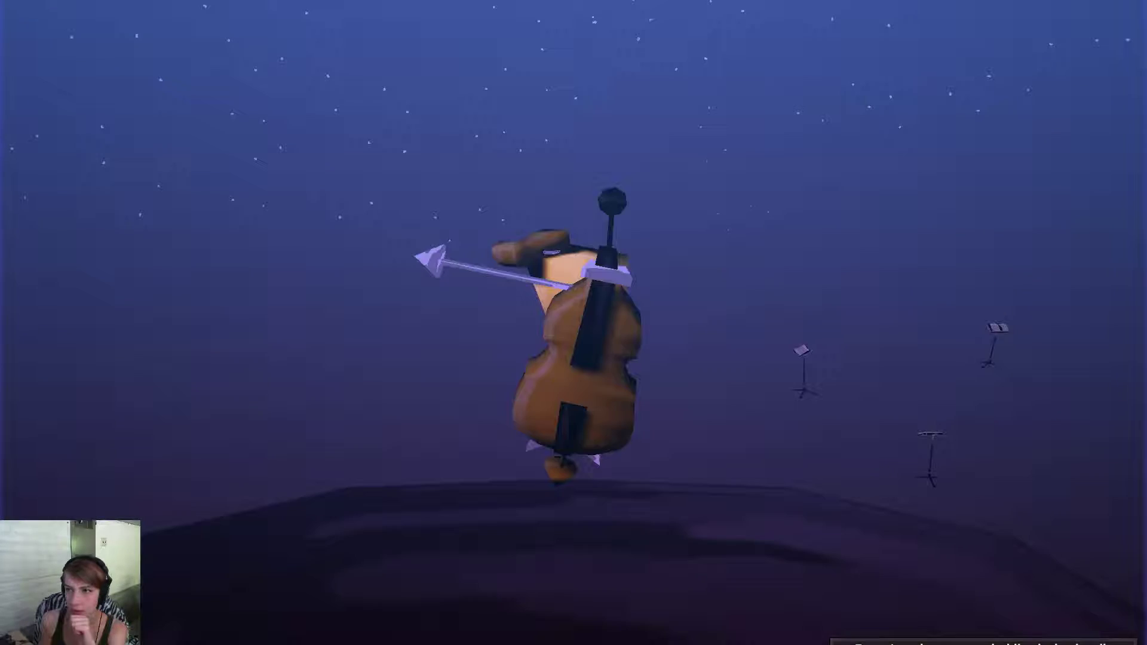
key(Escape)
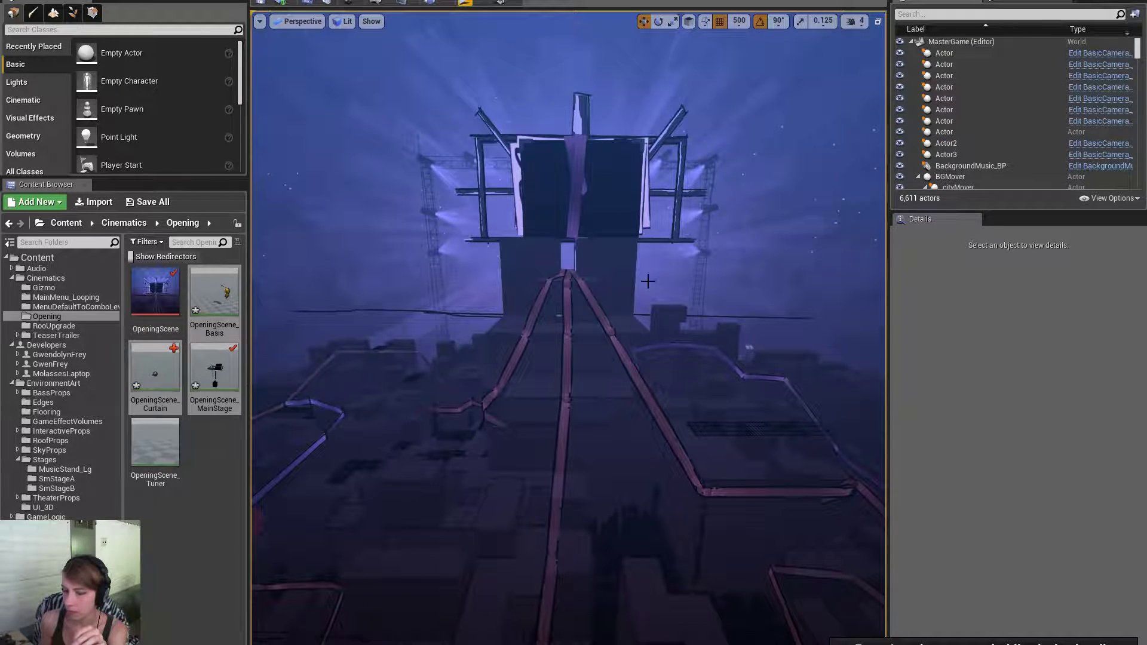
Search the level's actors for "fog".
right_drag(647, 281, 661, 370)
key(s)
key(w)
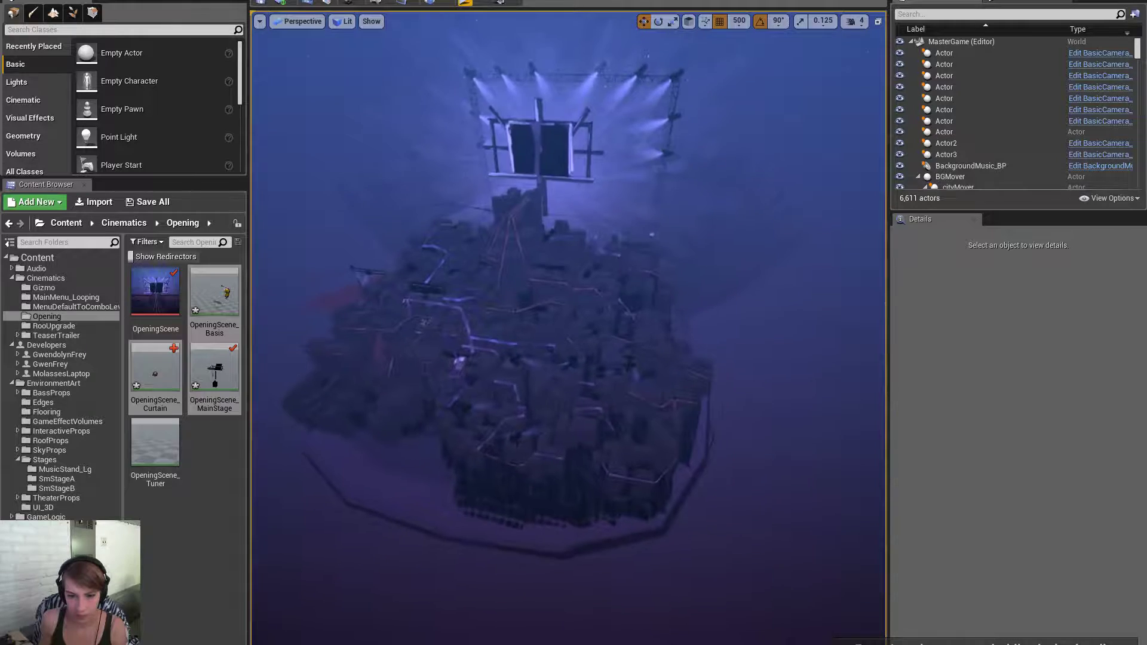
click(1024, 2)
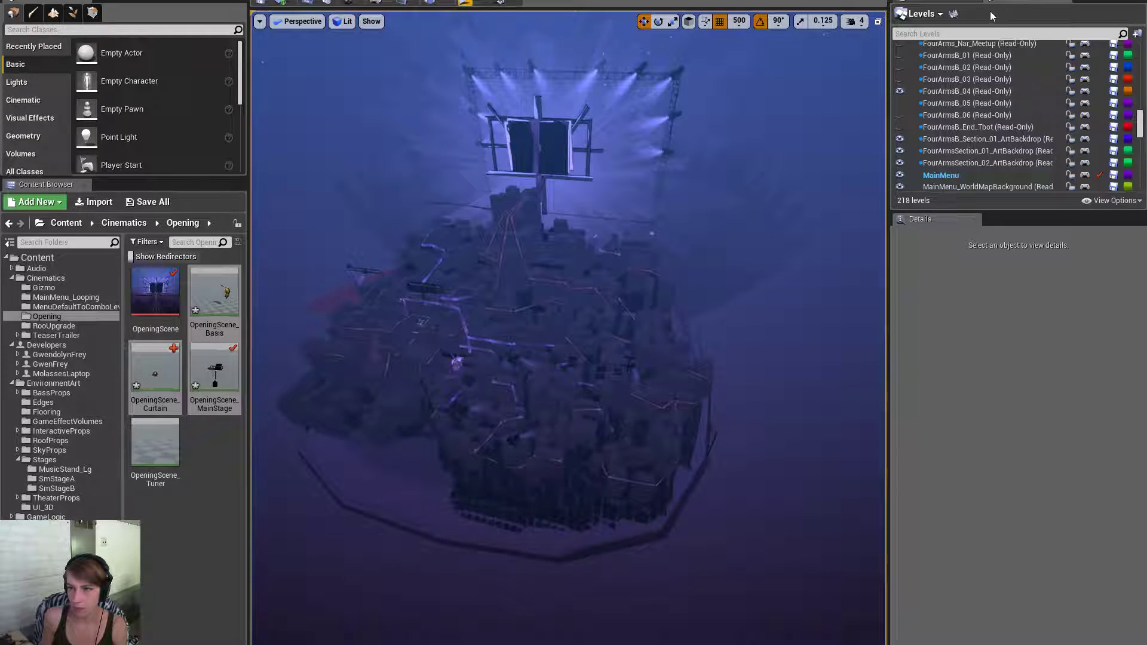
click(940, 2)
click(939, 12)
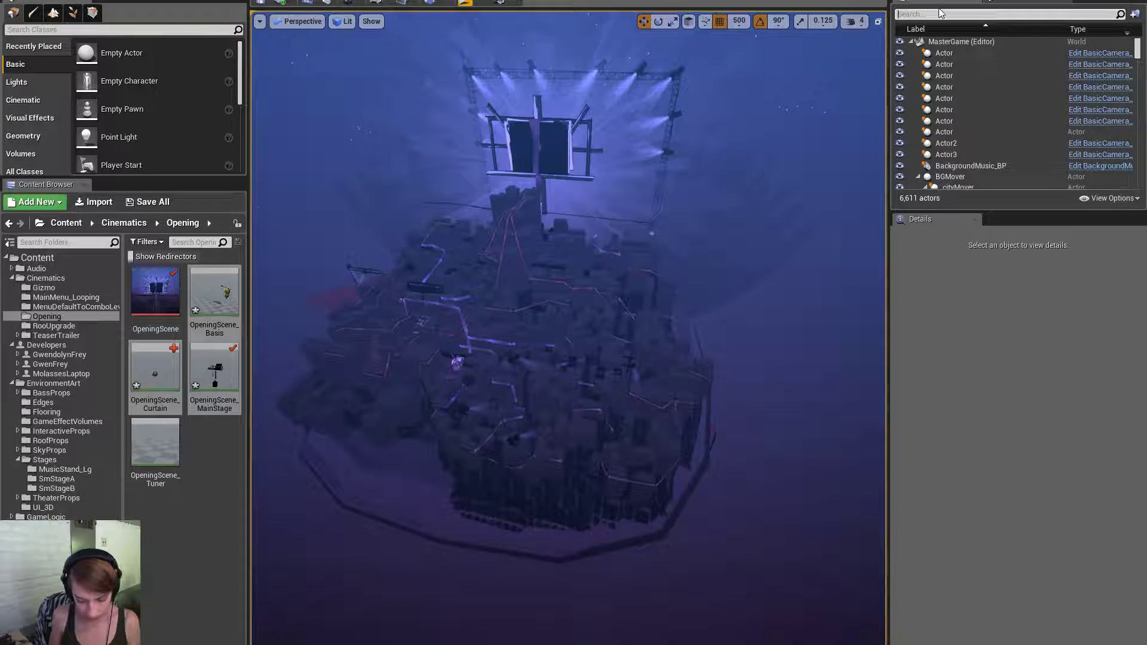
text(fog)
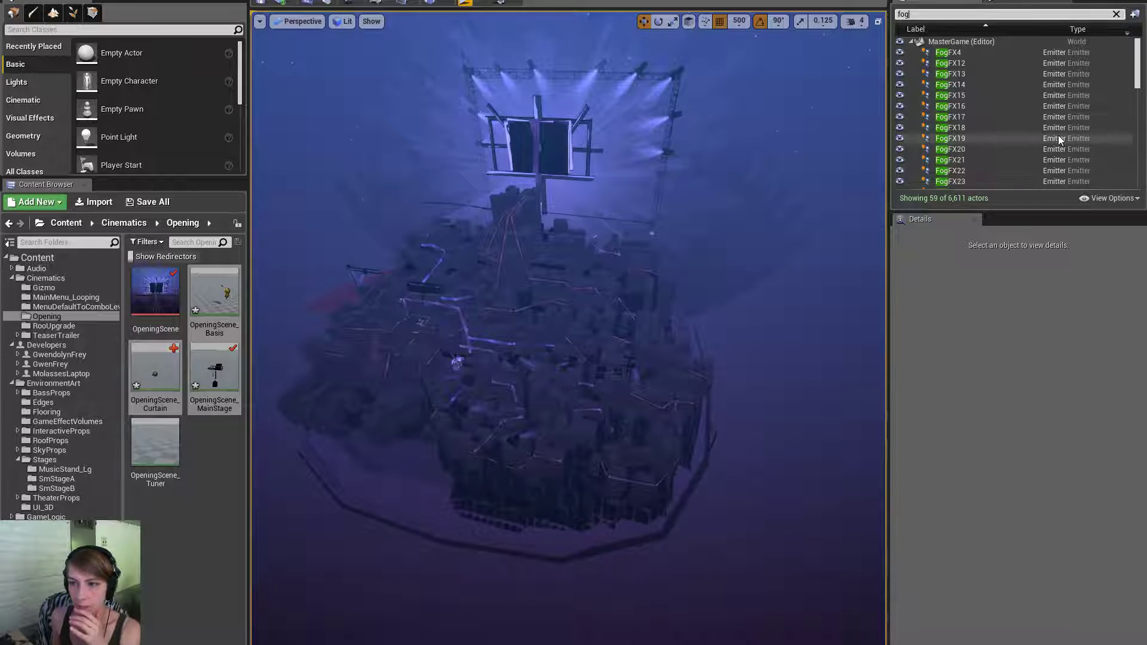
Inspect the FogFX12 and FogFX4 emitters, then enlarge the actor list and look through the remaining fog actors.
click(1006, 61)
right_click(1006, 61)
click(953, 73)
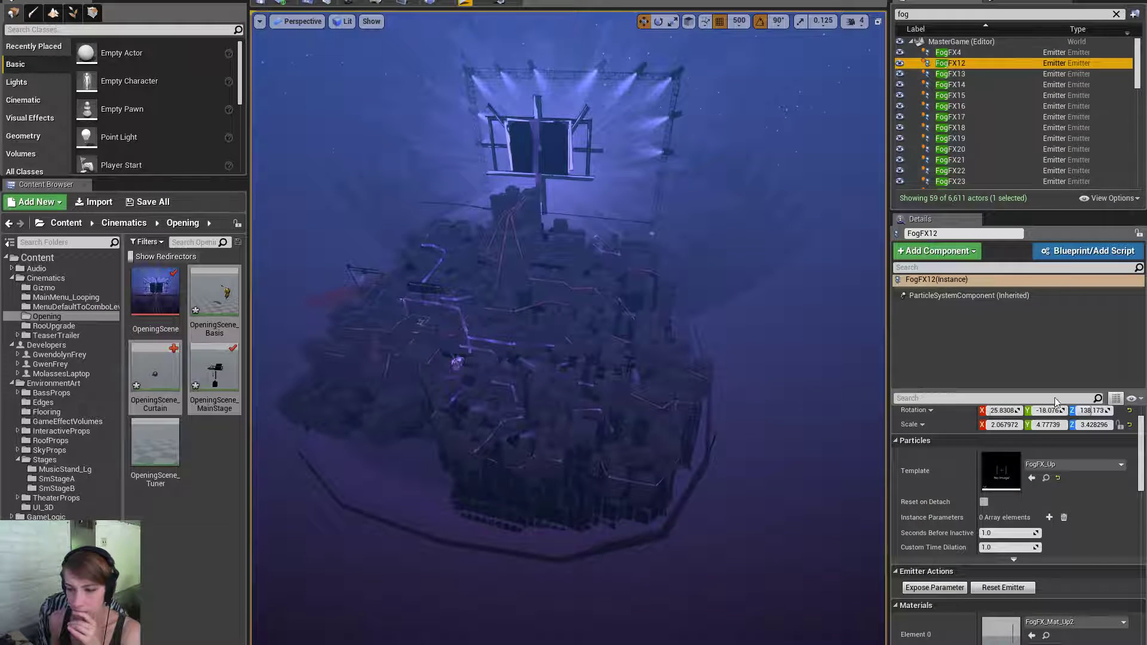
click(979, 296)
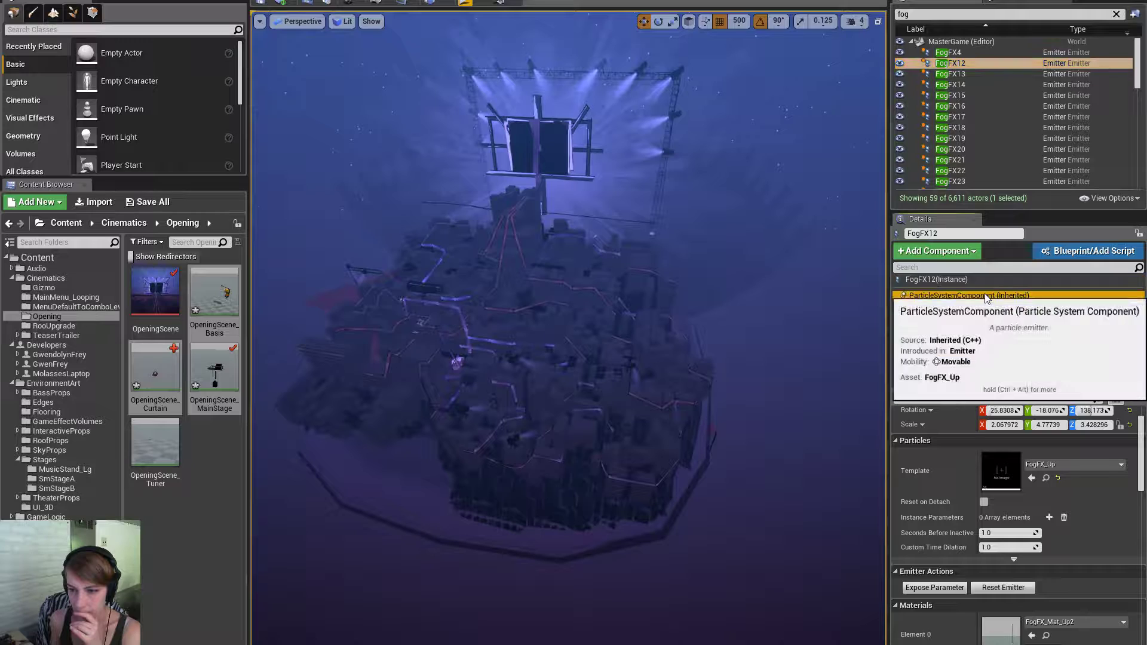
click(970, 52)
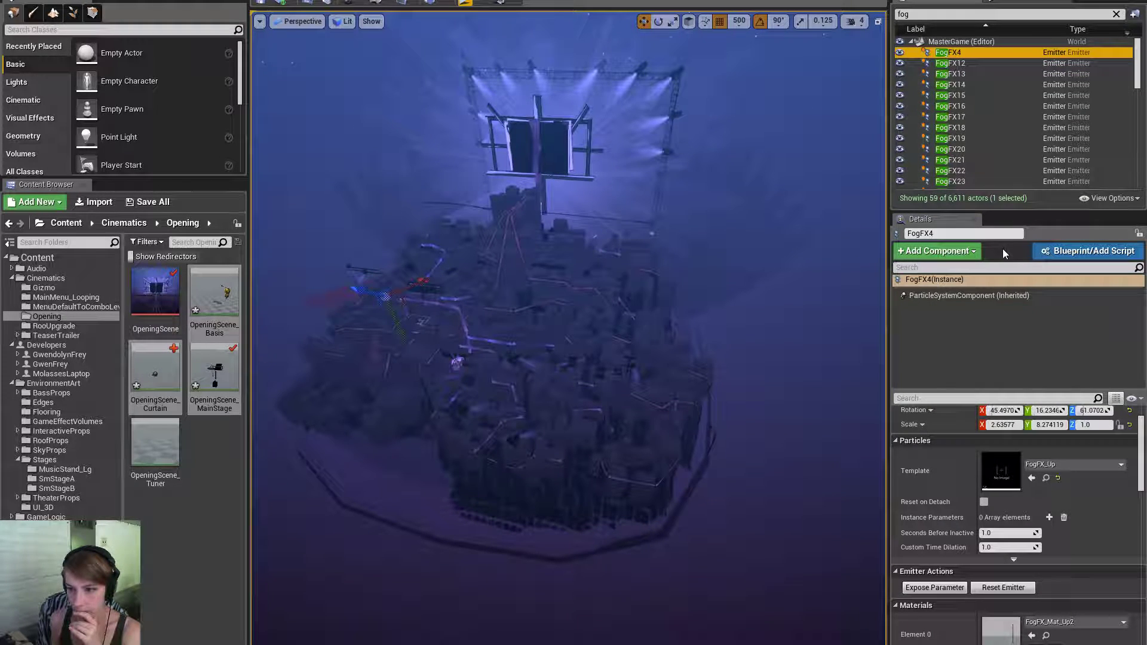
drag(1014, 213, 1016, 448)
scroll(1047, 336, down, 3)
scroll(1047, 335, down, 5)
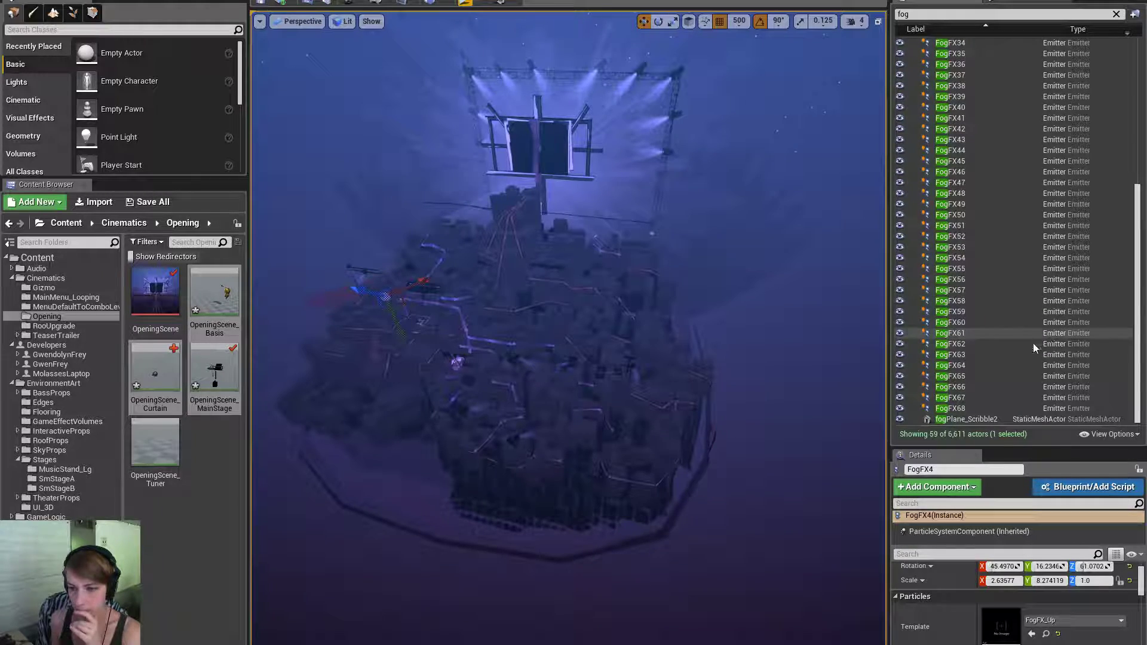
Select all the FogFX emitters in the actor list and enable Auto Activate for them.
shift+click(989, 410)
right_click(979, 243)
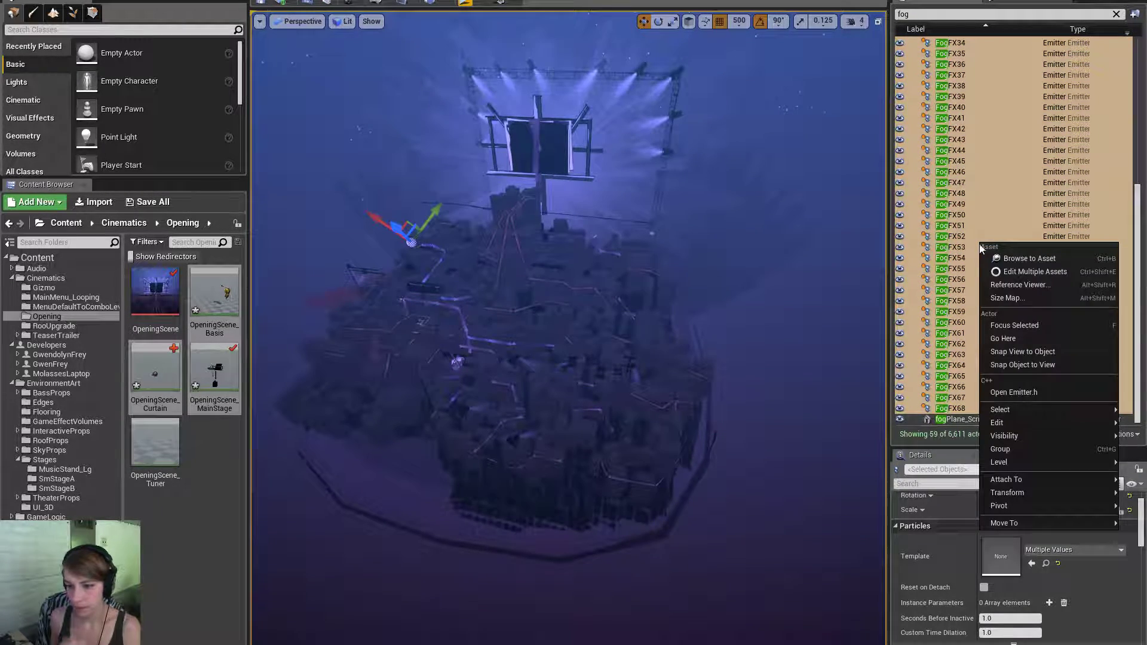
mouse_move(1015, 486)
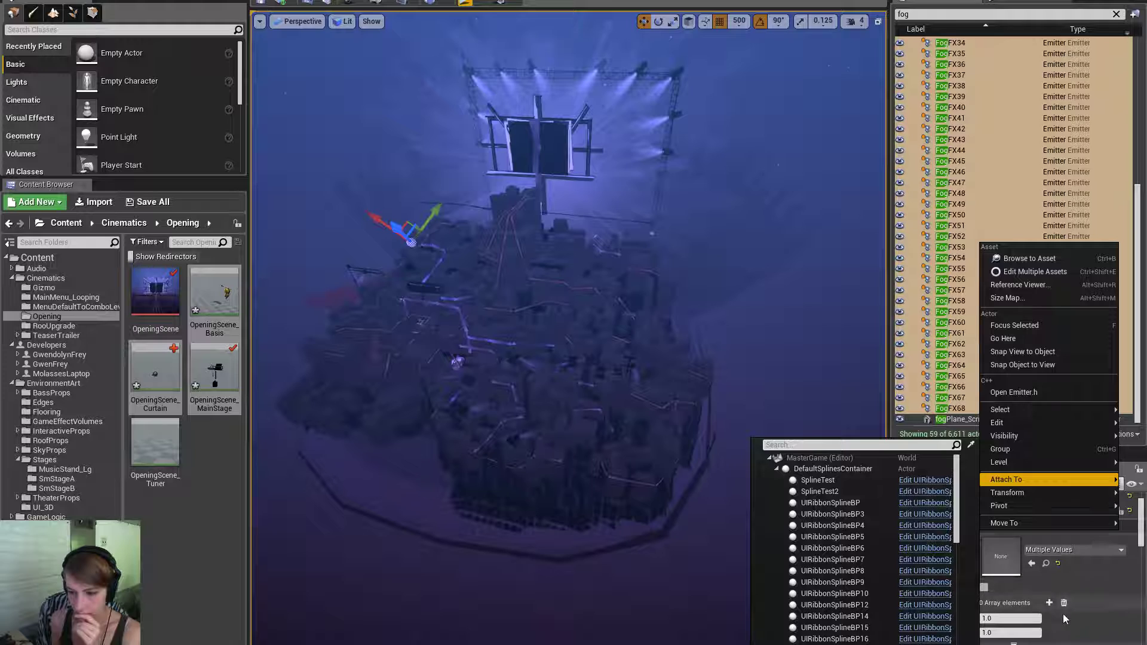
click(1118, 509)
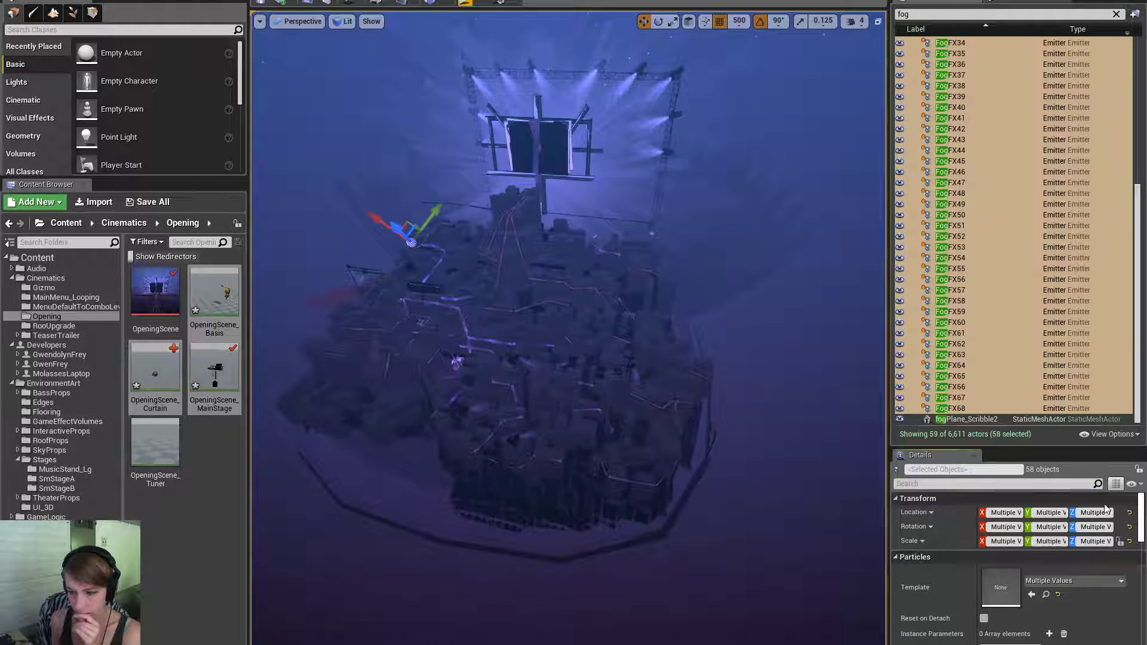
click(1030, 484)
text(activate)
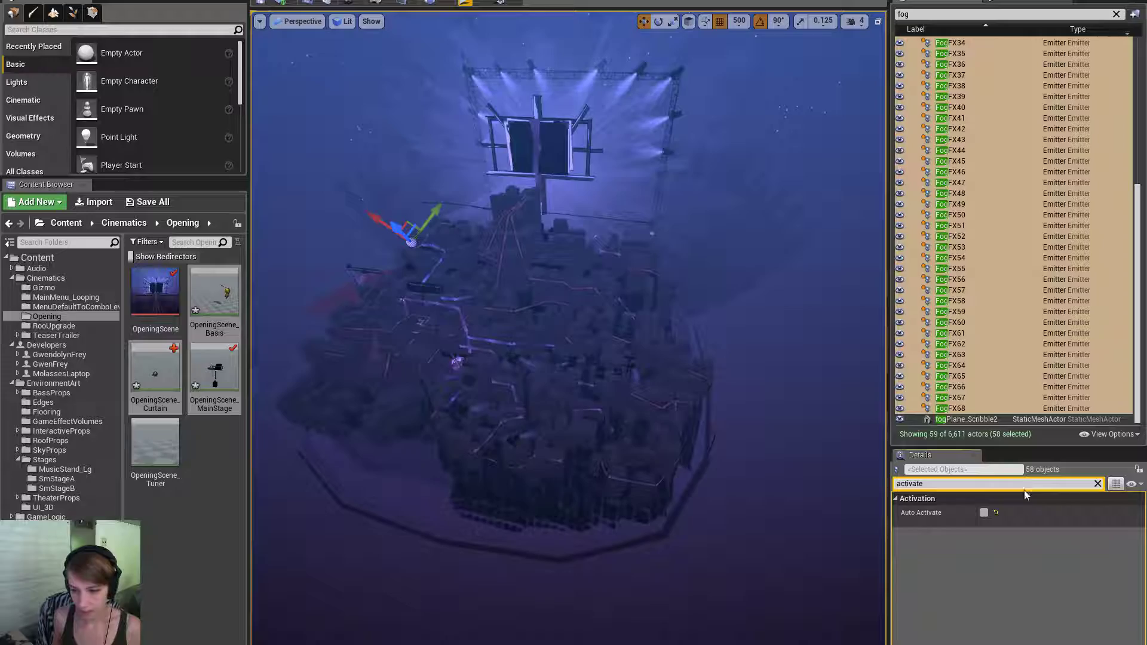
click(983, 512)
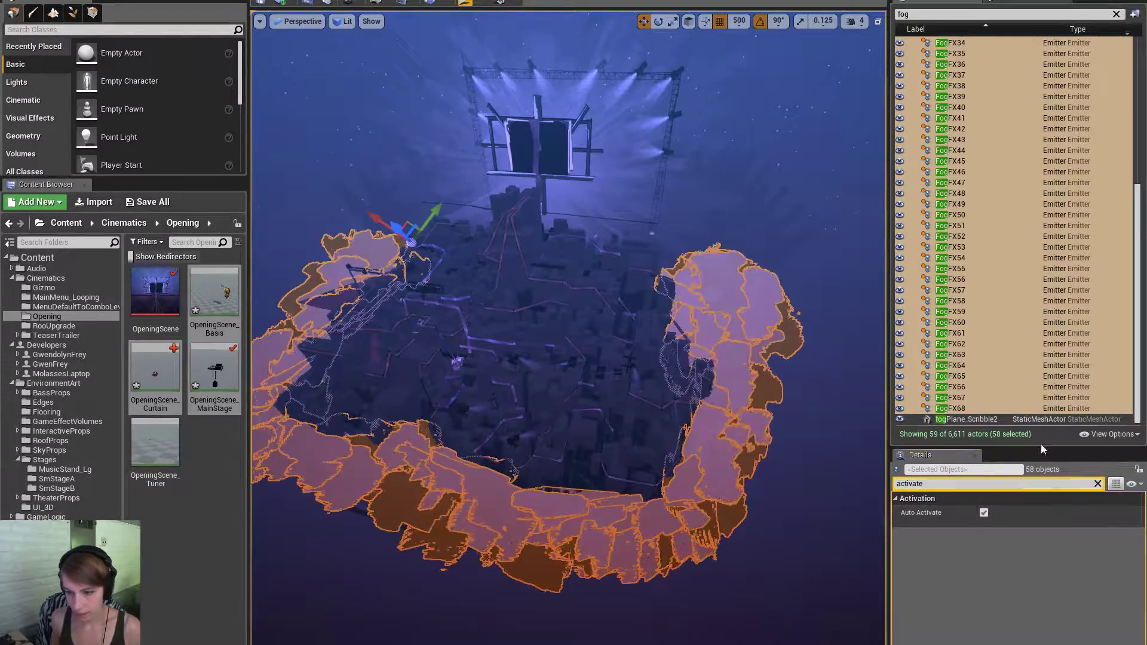
Select the FogFX44 emitter in the level and look it up in its level blueprint.
click(743, 313)
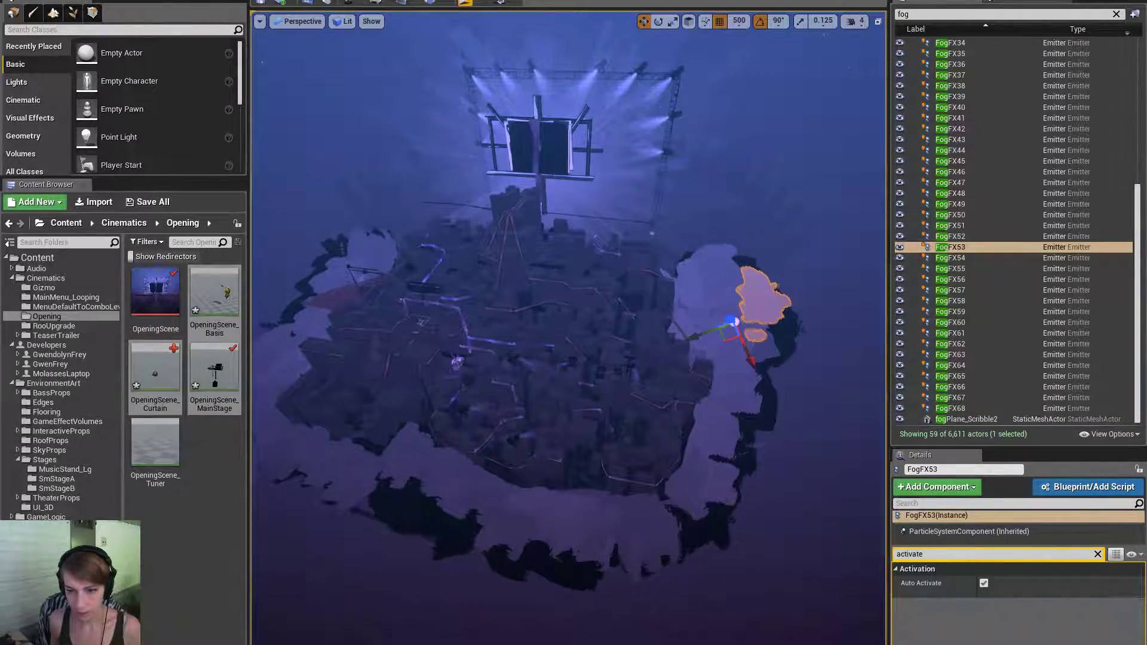
click(726, 288)
right_click(726, 287)
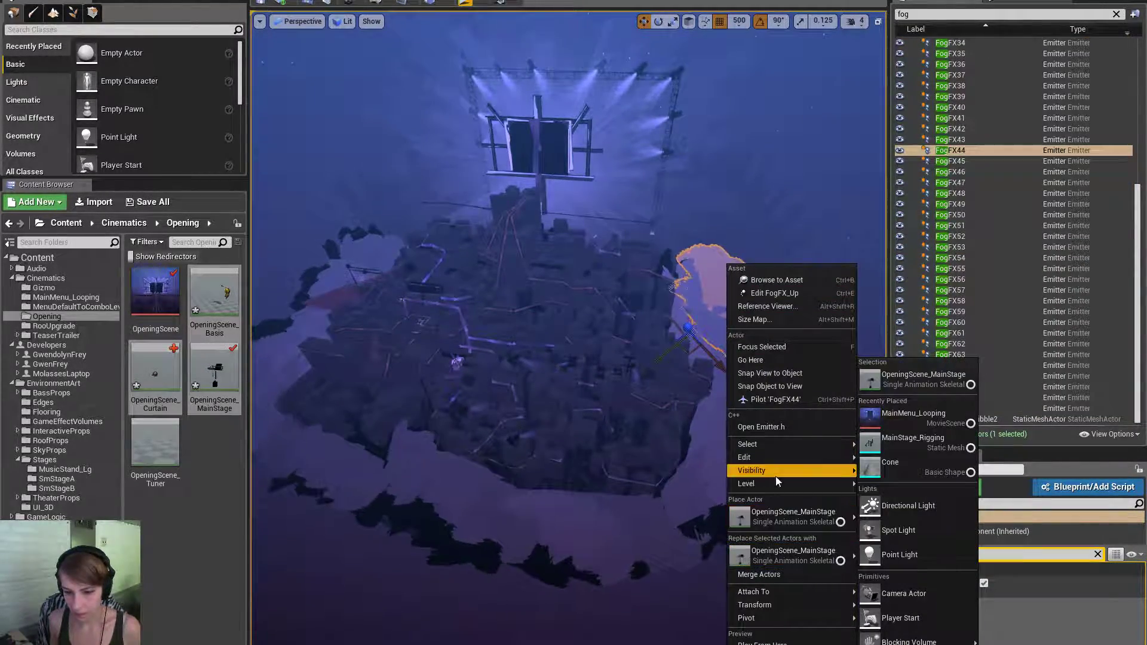
mouse_move(776, 482)
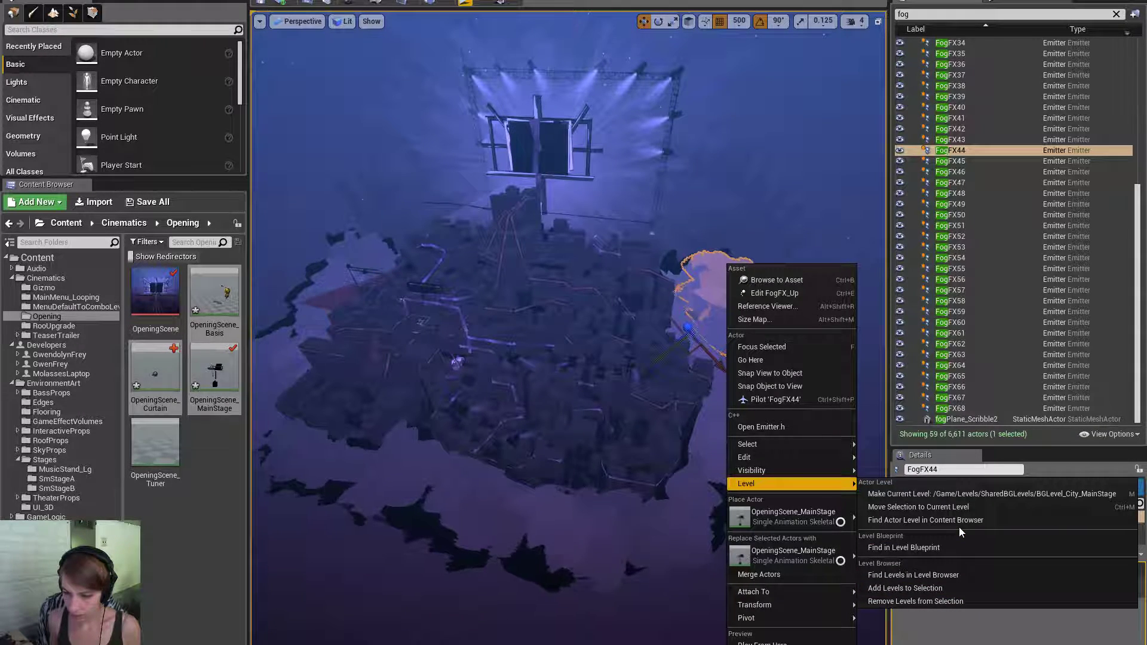
click(954, 545)
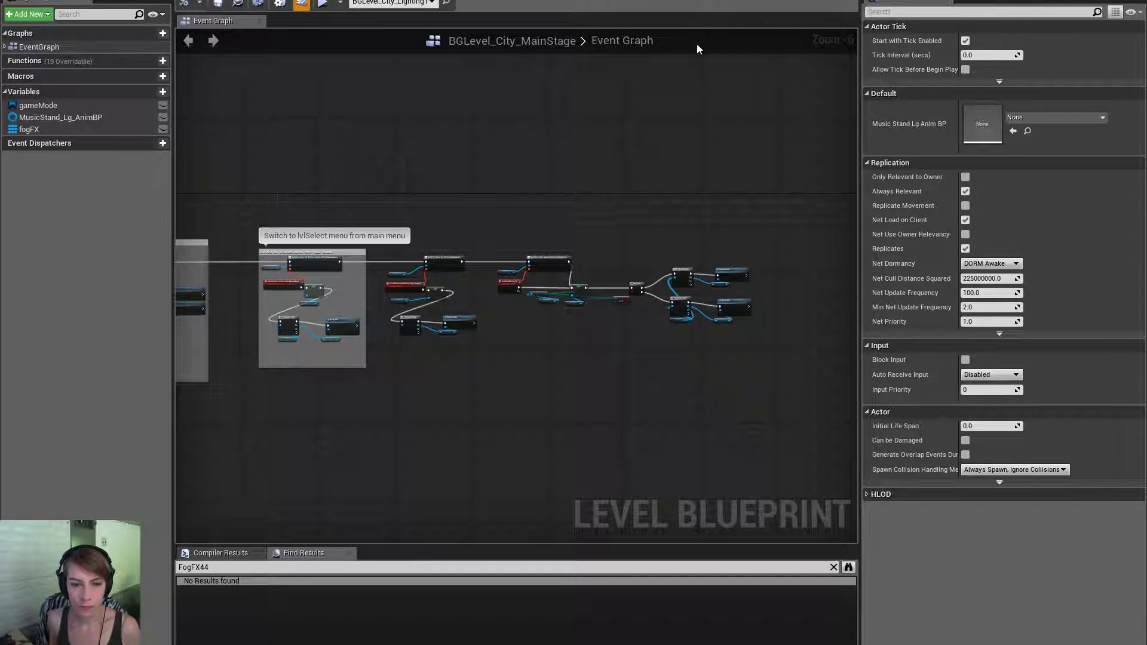
Examine how the BGLevel_City_MainStage event graph collects the actors tagged fogFX and uses them in the menu-switching events.
right_drag(478, 211, 627, 290)
scroll(627, 287, up, 2)
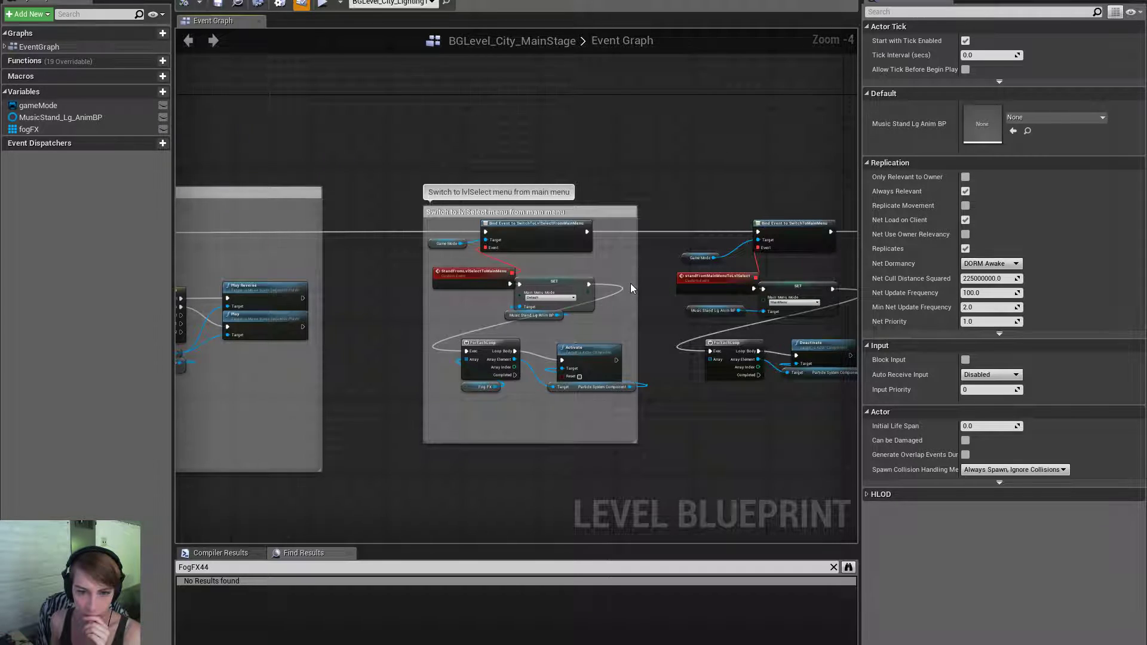
scroll(629, 284, down, 3)
right_drag(282, 257, 1032, 279)
scroll(577, 251, up, 5)
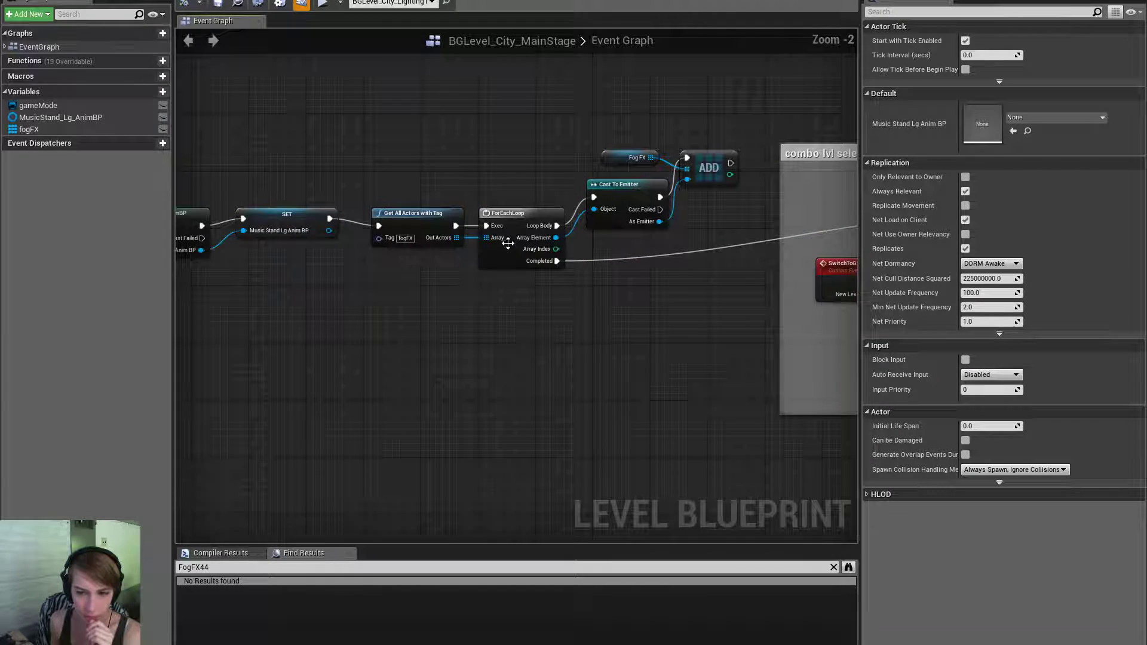
right_drag(752, 196, 514, 198)
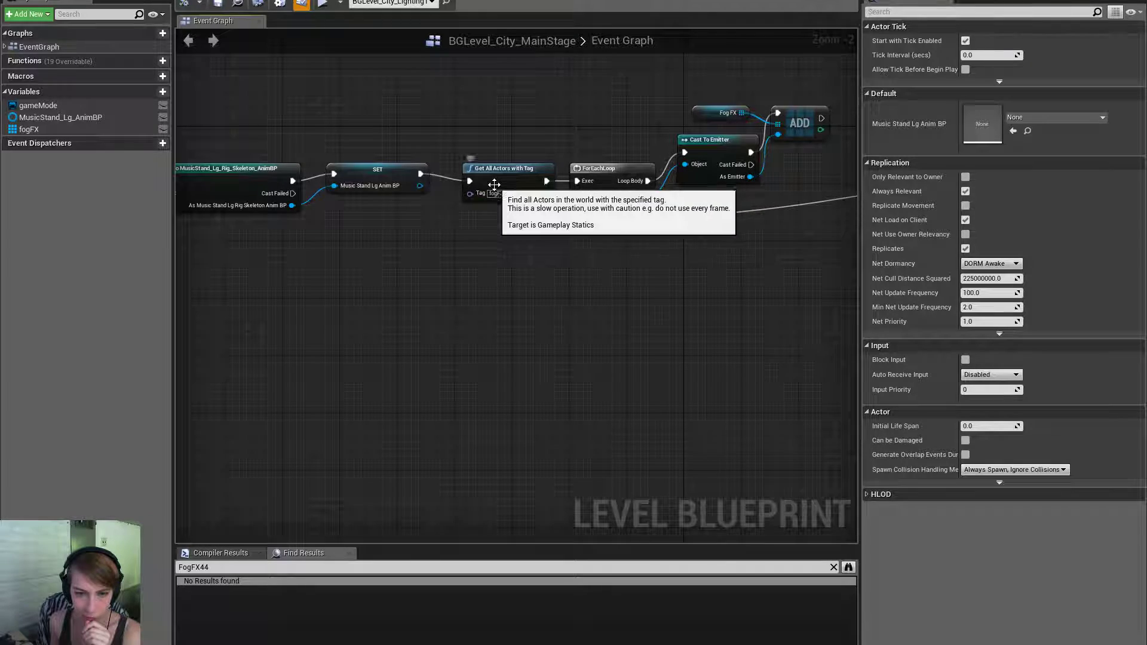
right_drag(529, 243, 420, 334)
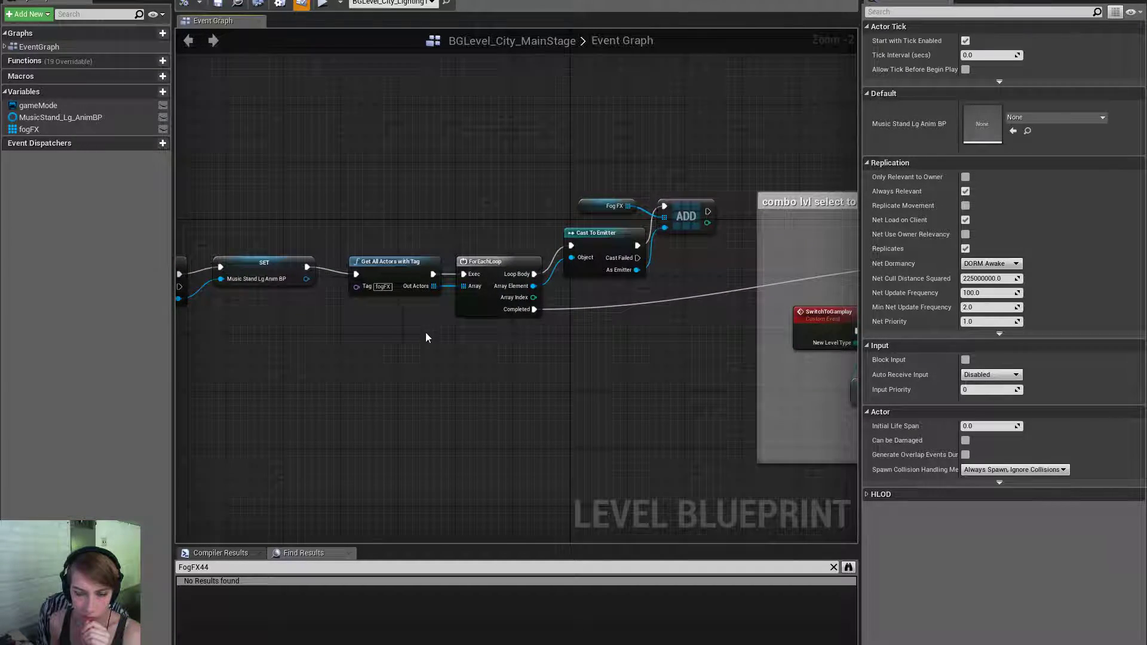
right_drag(662, 293, 303, 246)
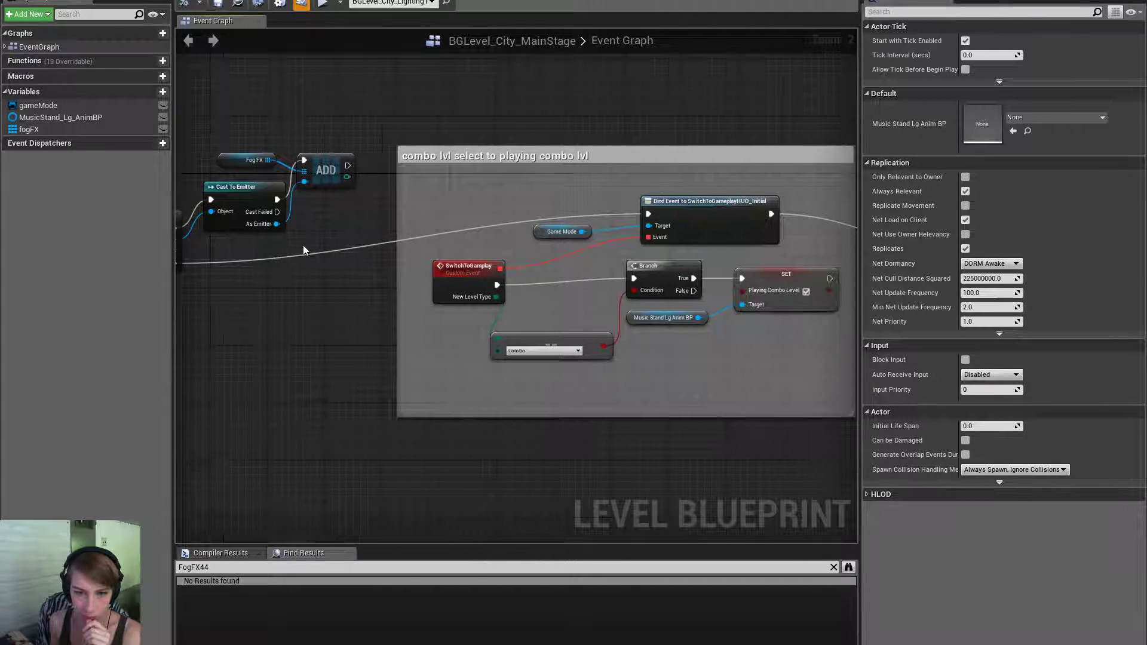
Find the references to the fogFX variable and go to the first one, beside the Deactivate and Activate loops.
right_click(82, 128)
click(175, 154)
click(227, 589)
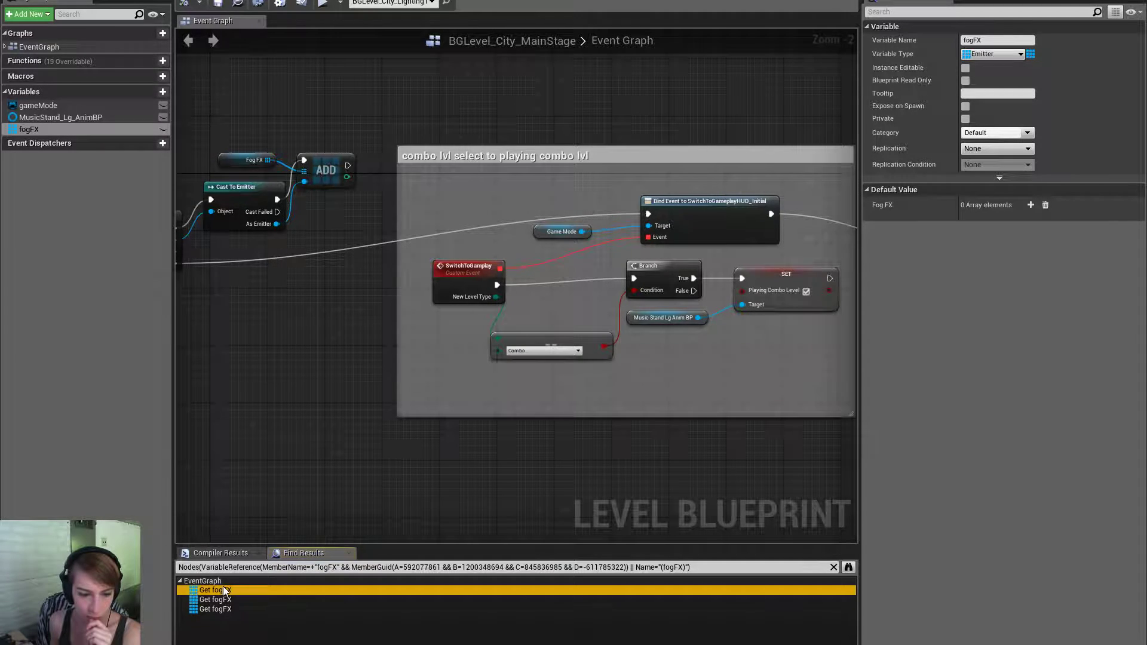
right_drag(627, 344, 486, 365)
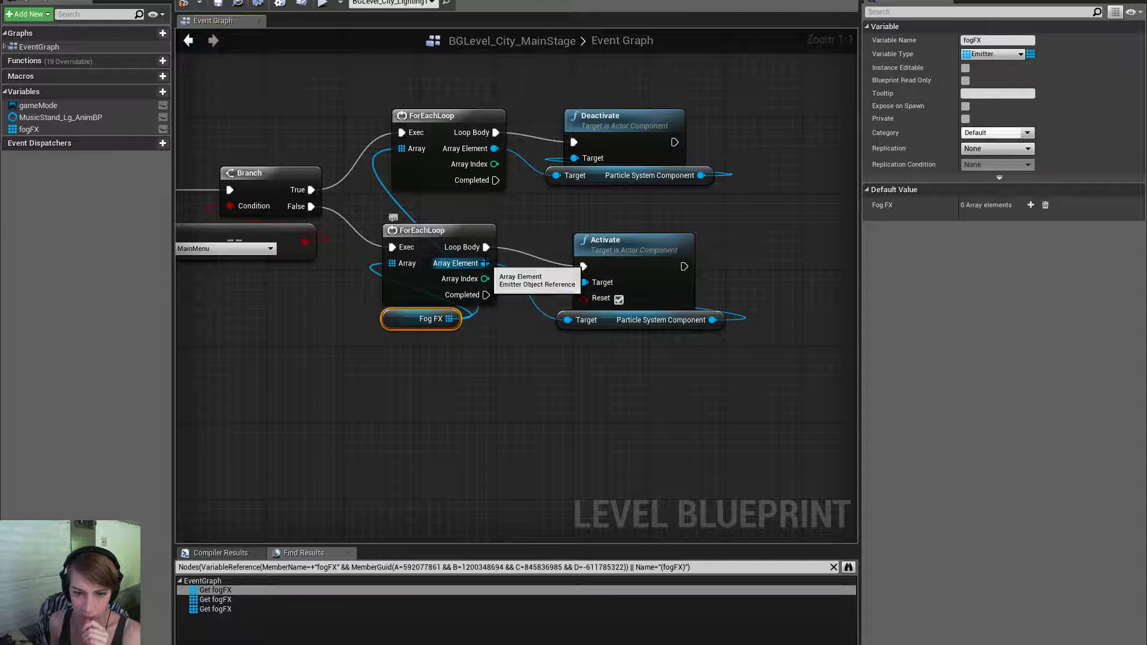
drag(483, 267, 546, 374)
text(visible)
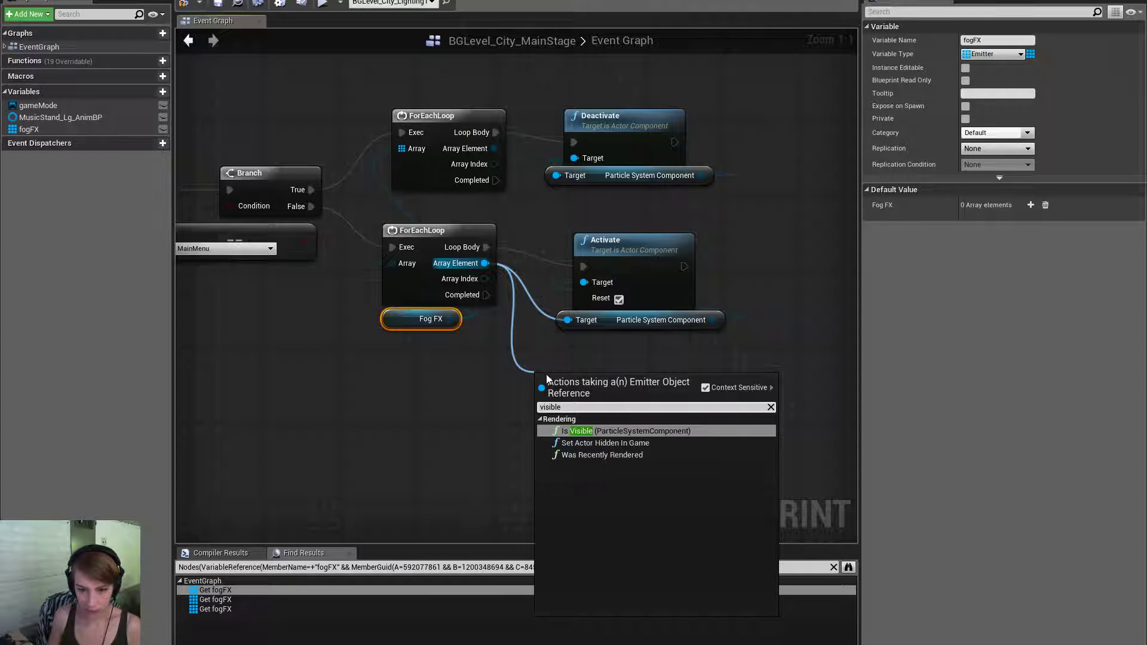
key(Return)
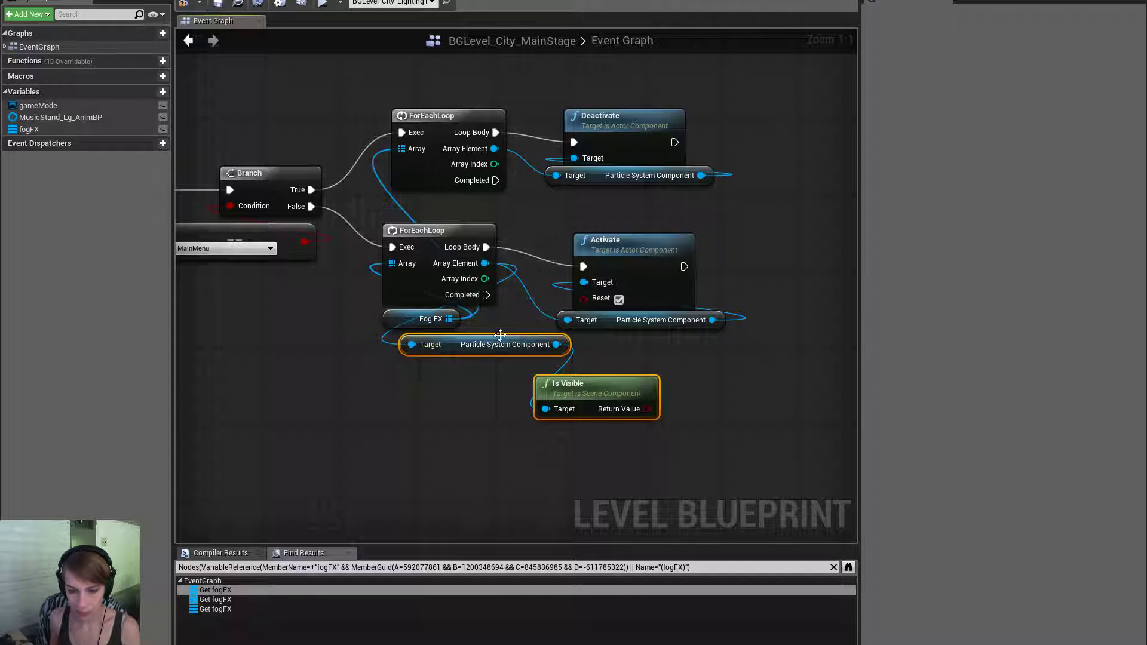
drag(727, 448, 525, 345)
key(Delete)
Add a Set Actor Hidden In Game node targeting the Activate loop's Array Element and run it after Activate.
drag(484, 262, 552, 349)
text(vis)
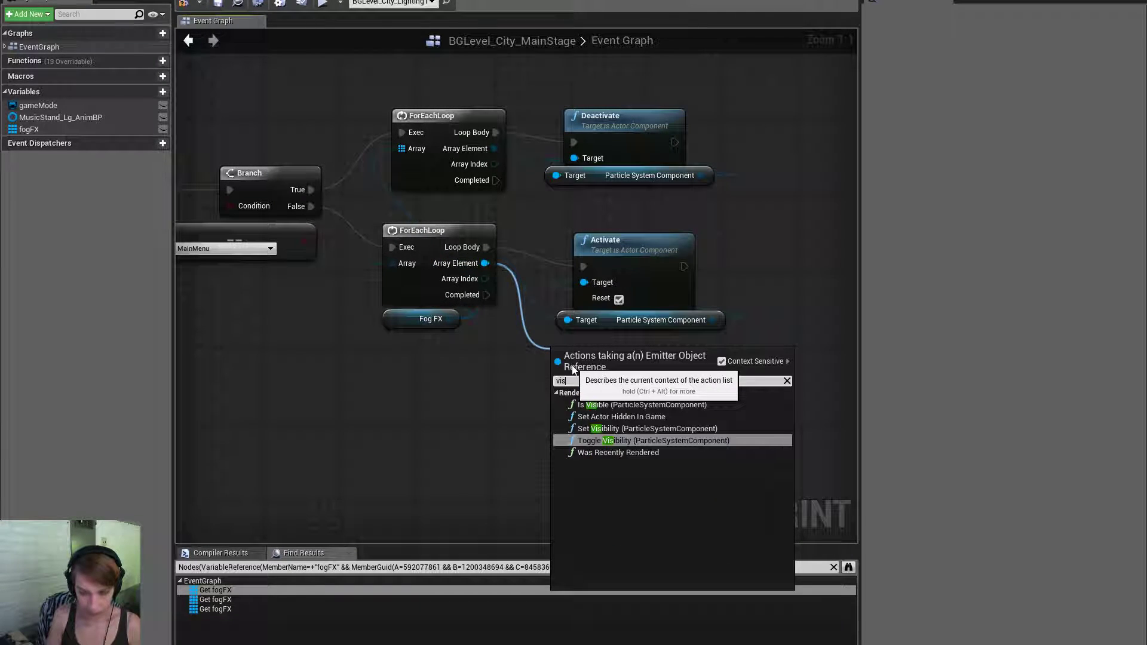
text(ible)
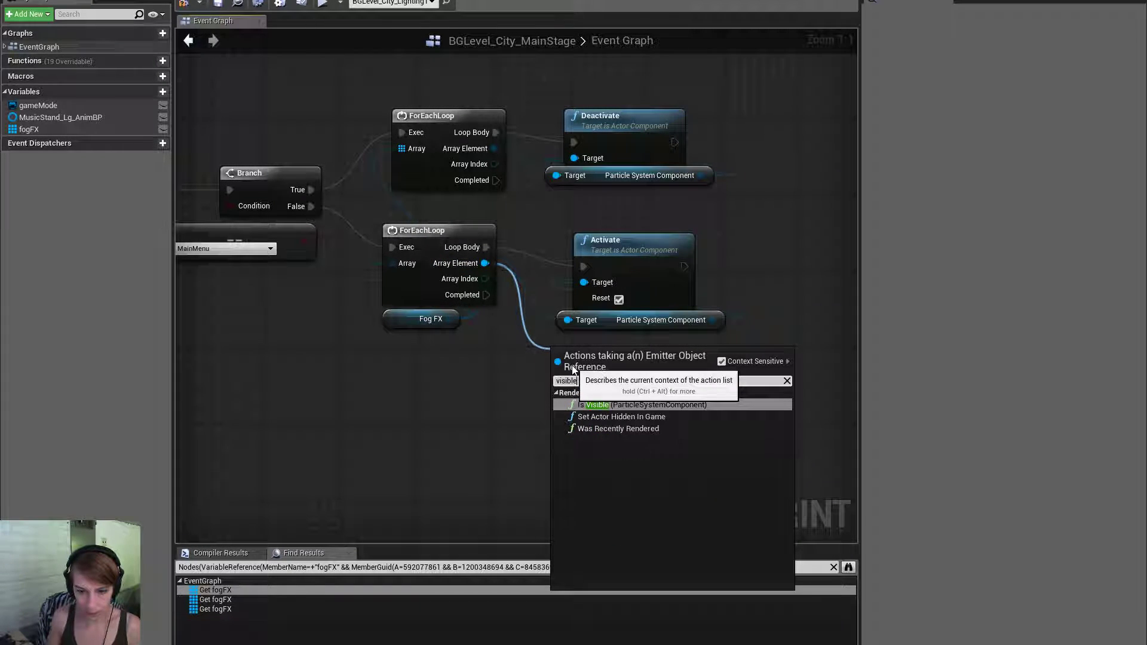
click(646, 418)
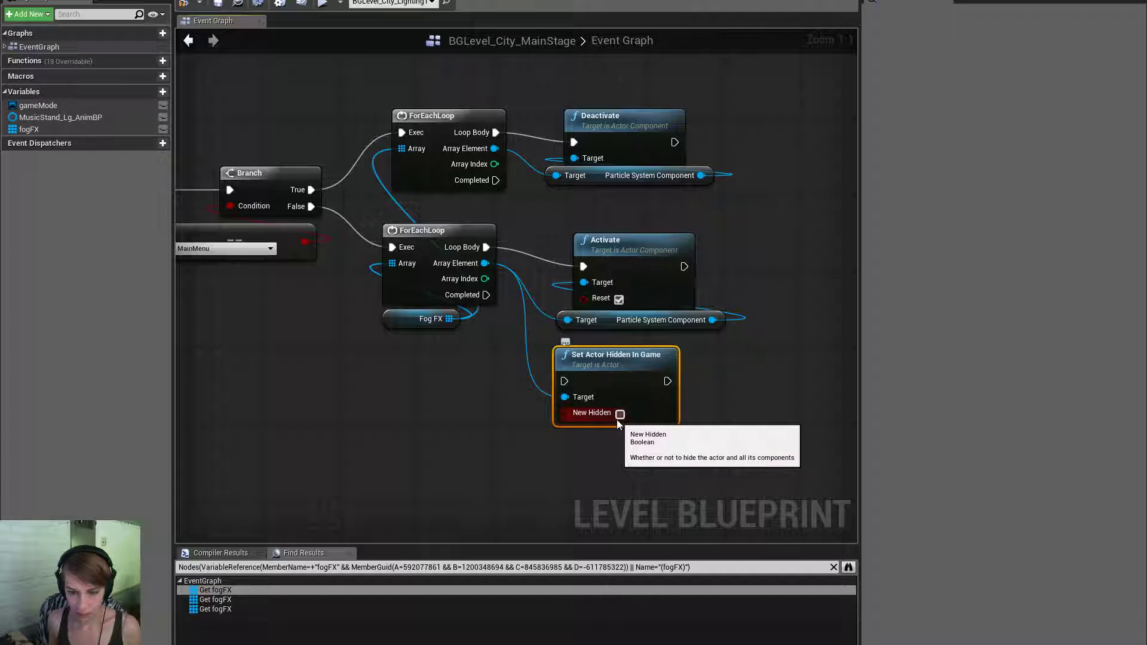
drag(603, 384, 684, 267)
Duplicate the Set Actor Hidden In Game node after Deactivate, enable New Hidden on the copy, and compile and save the blueprint.
right_drag(736, 149, 674, 235)
key(ctrl+c)
key(ctrl+v)
drag(737, 250, 681, 220)
click(736, 251)
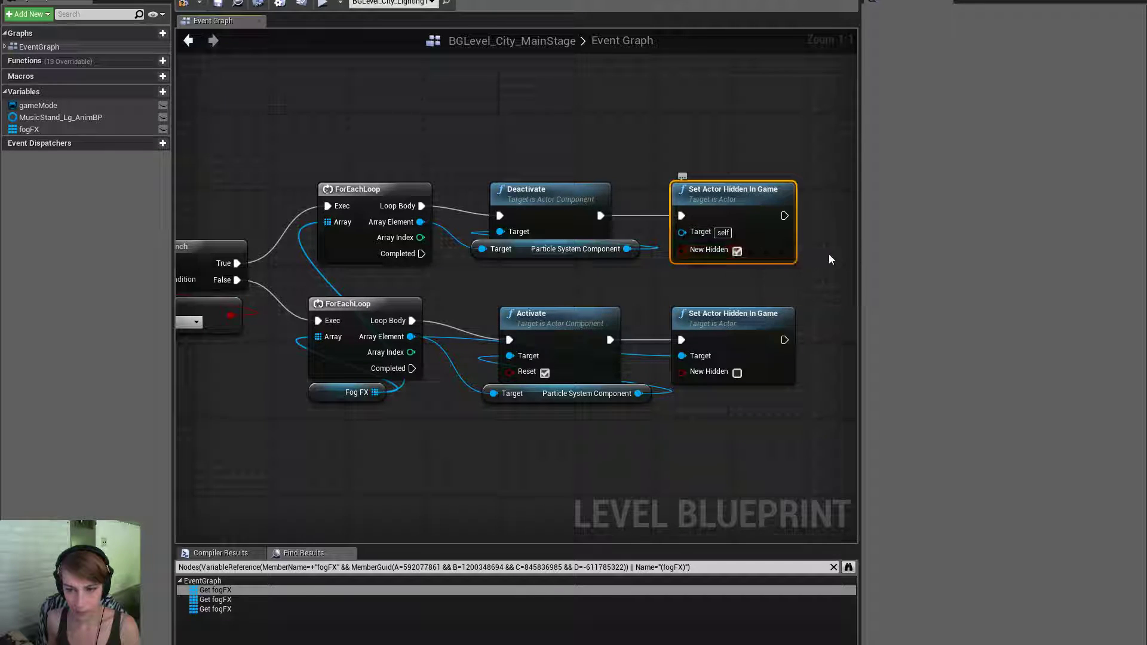
click(181, 1)
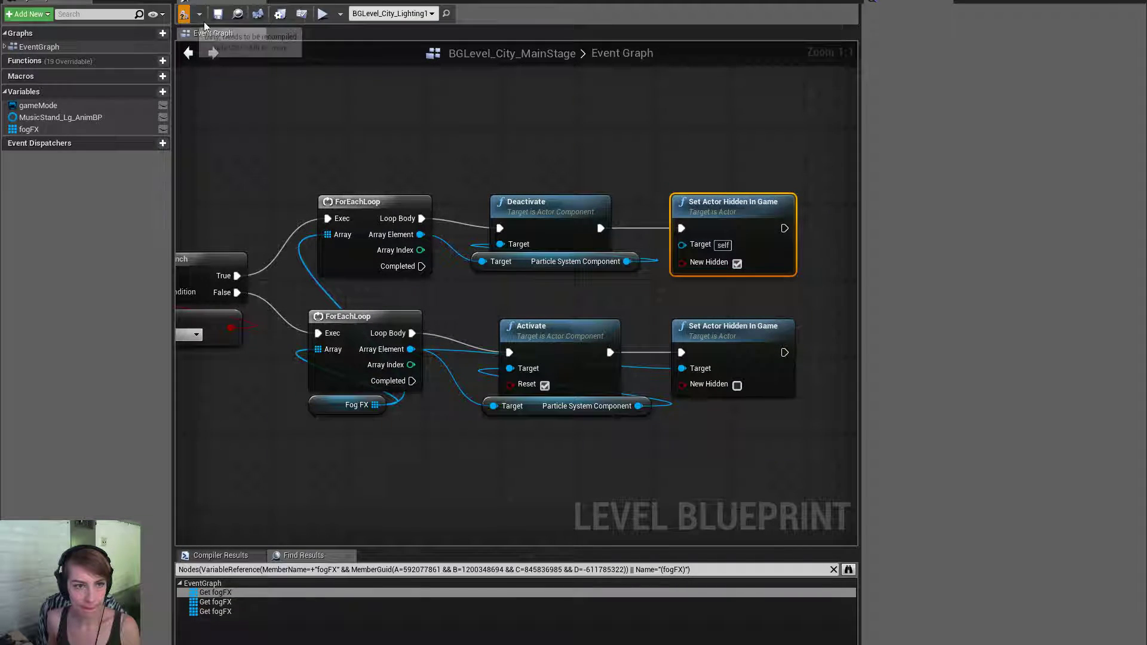
click(219, 17)
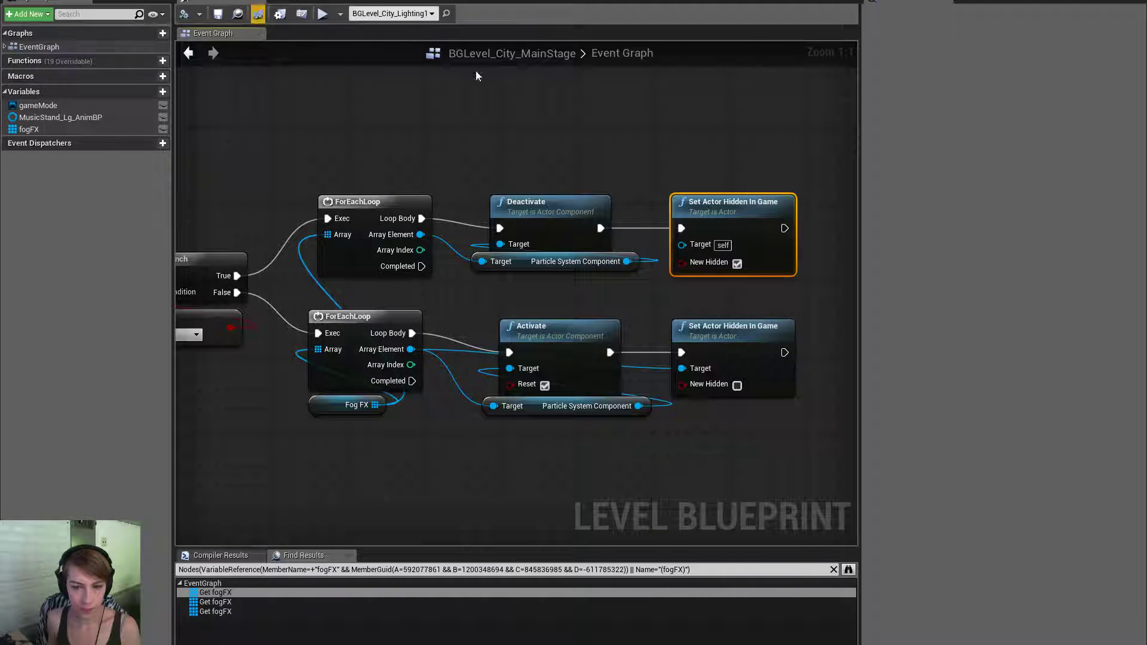
Connect the Deactivate loop's Array Element to the target of its Set Actor Hidden In Game node and save the level blueprint.
drag(681, 245, 668, 252)
drag(417, 241, 418, 238)
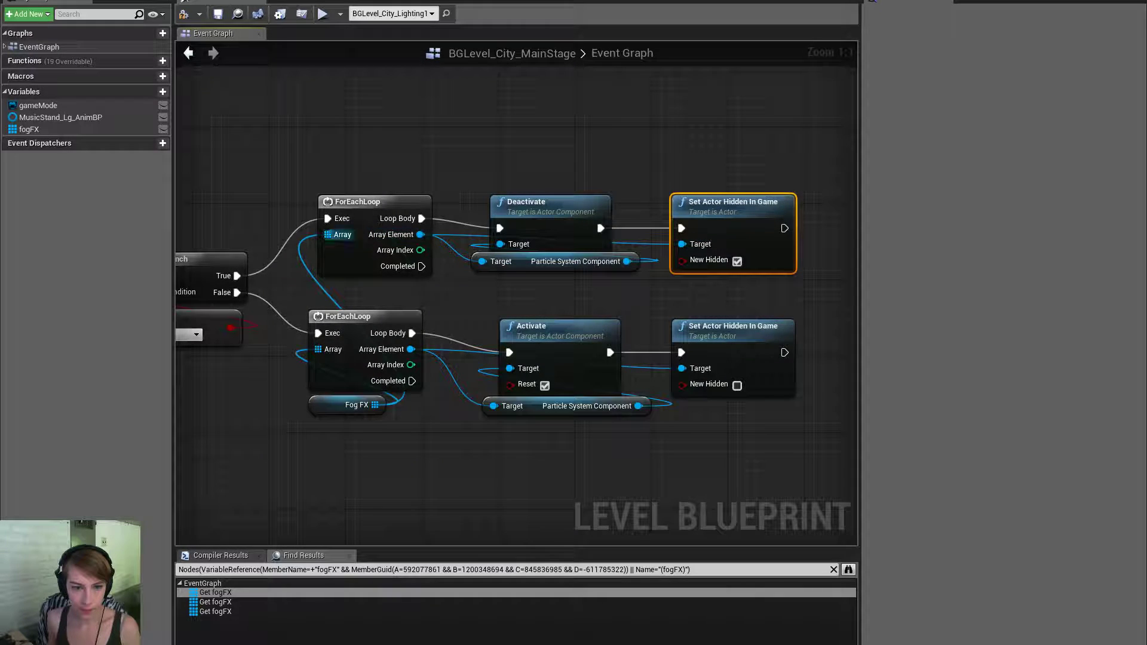
right_drag(427, 188, 555, 173)
right_drag(277, 140, 644, 142)
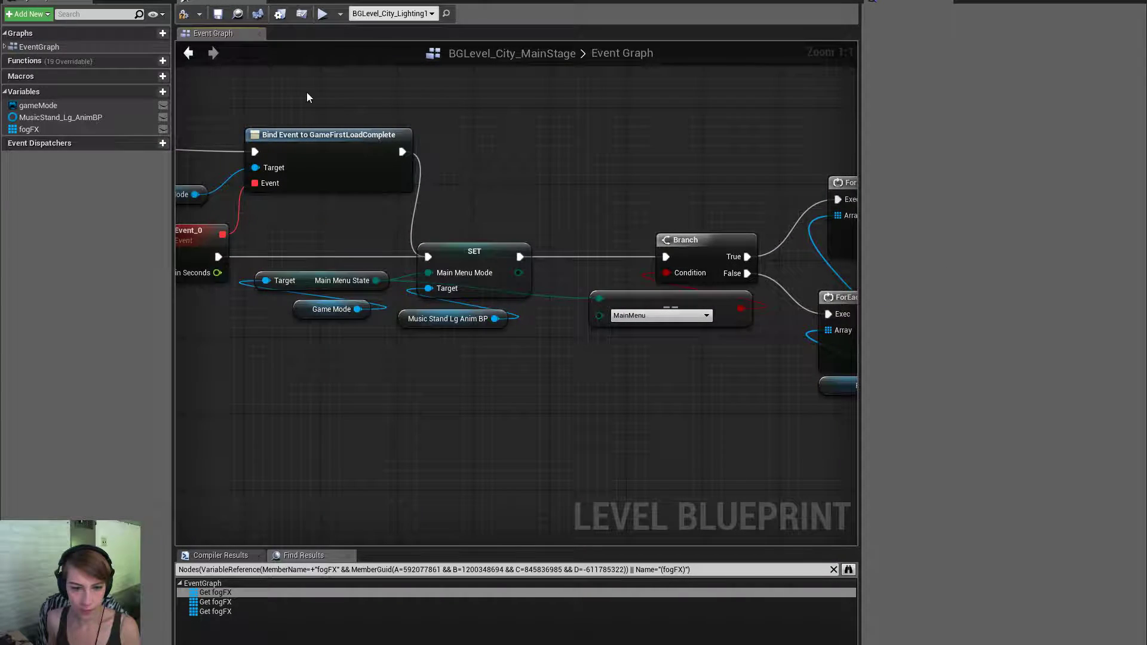
click(221, 21)
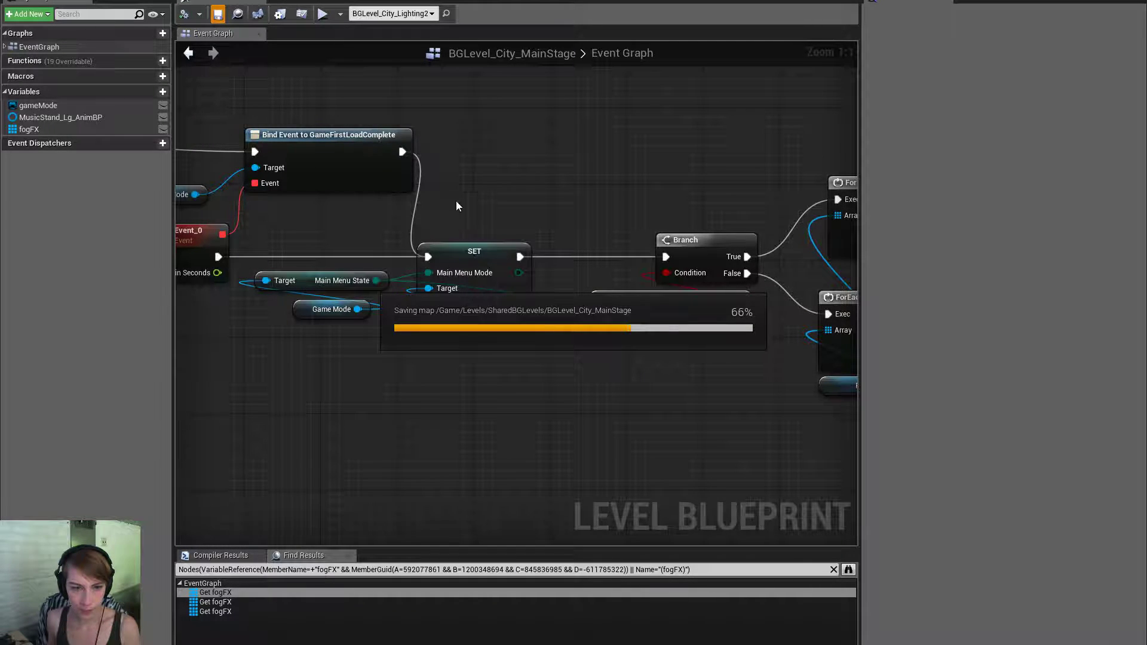
Add a fogFX getter below the standFromMainMenuToLvlSelect event's ForEachLoop and connect it to the loop's Array input.
right_drag(379, 356, 548, 414)
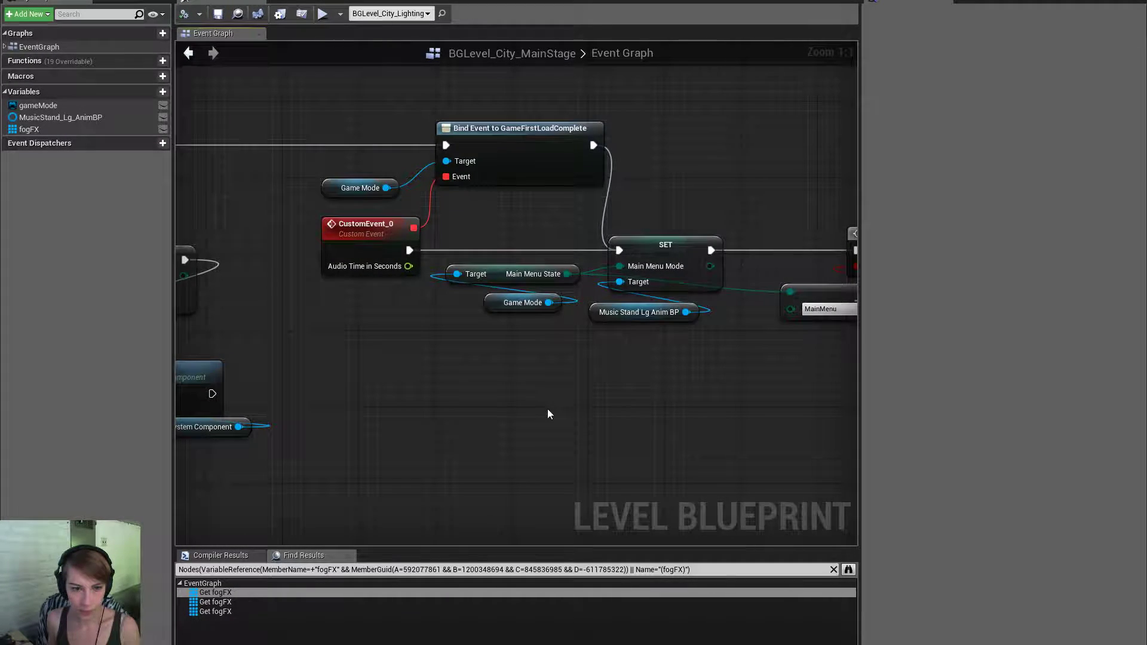
right_drag(511, 339, 0, 319)
scroll(359, 306, down, 2)
right_drag(395, 358, 676, 367)
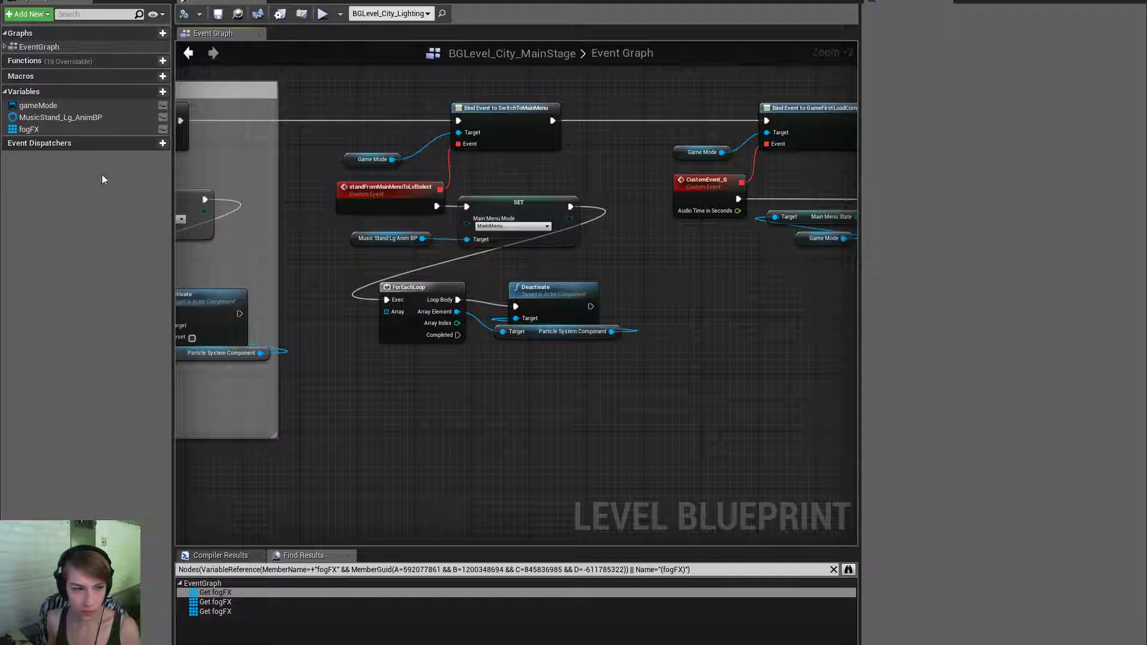
drag(63, 128, 371, 352)
click(384, 362)
drag(386, 311, 421, 366)
right_drag(454, 321, 382, 323)
right_drag(414, 391, 858, 400)
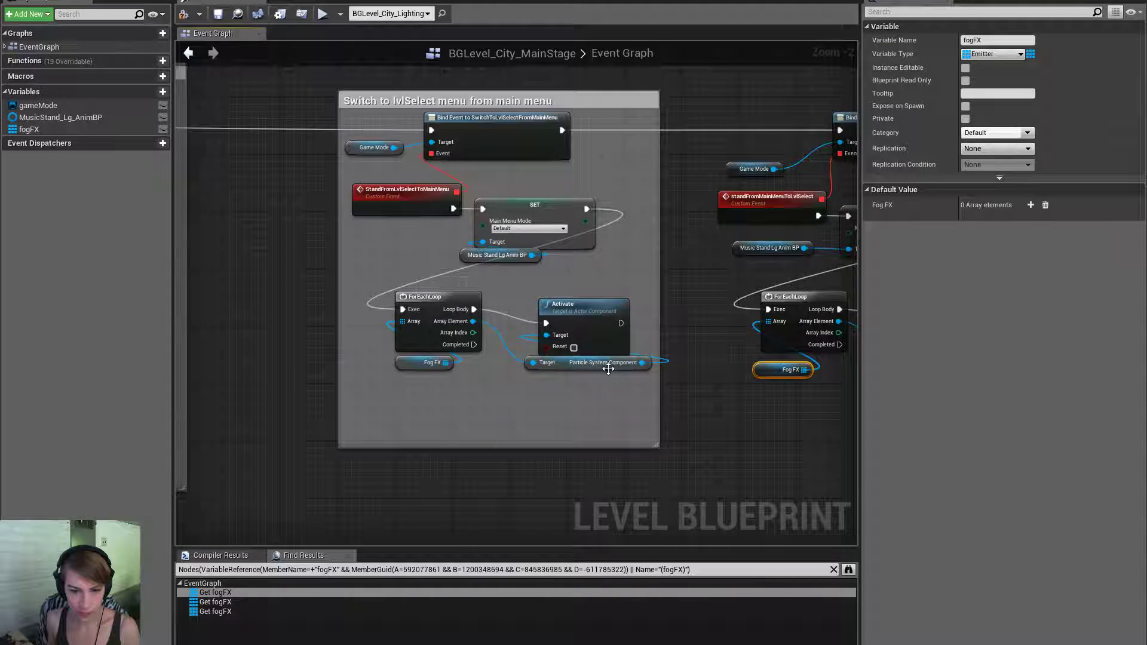
drag(584, 368, 563, 367)
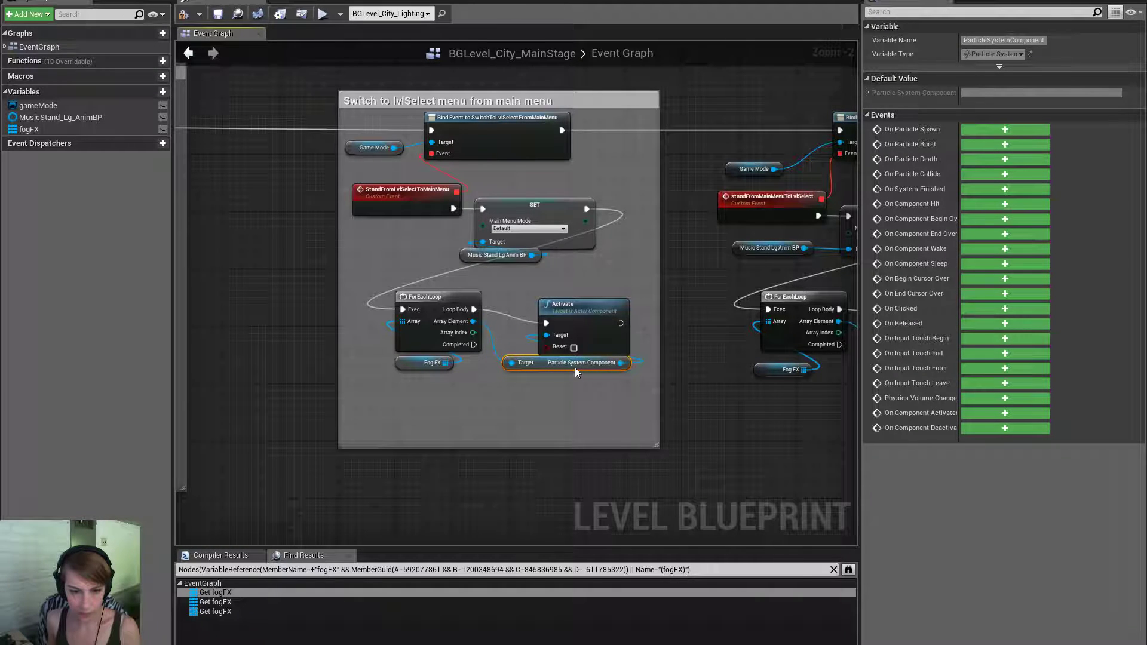
drag(472, 320, 520, 412)
text(visible)
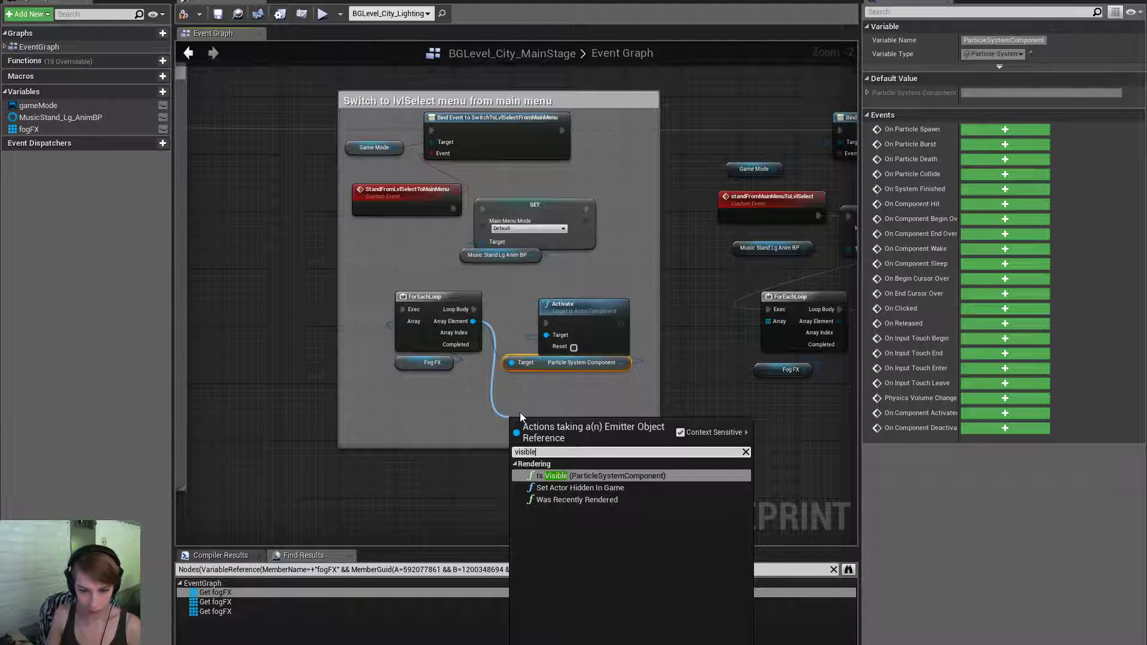
click(520, 412)
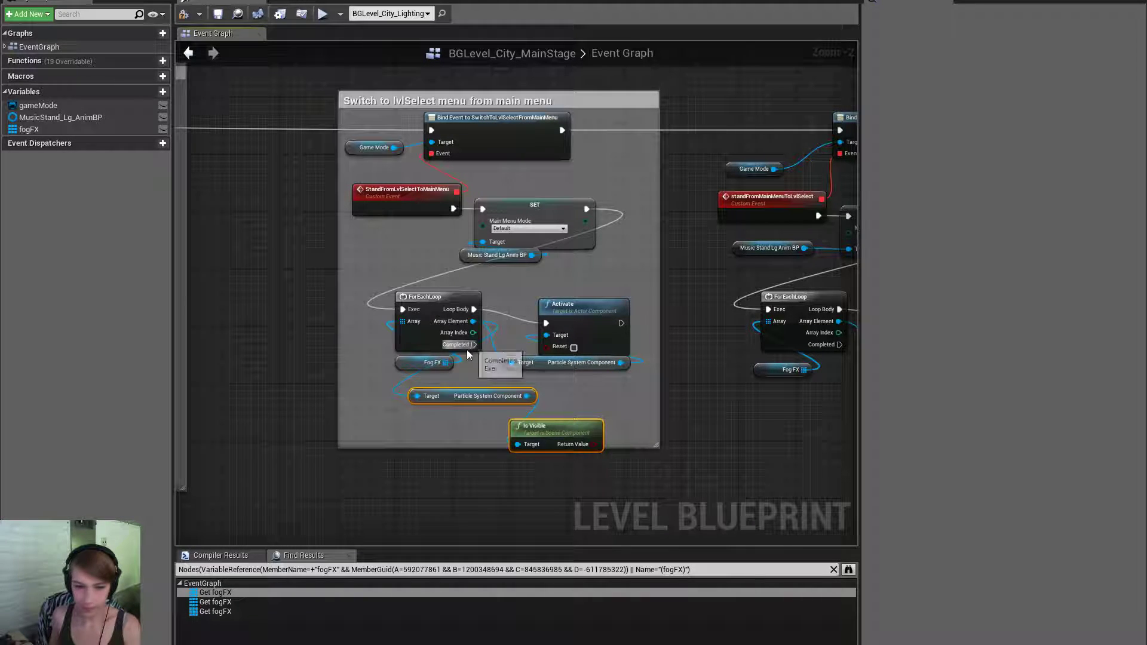
Add a Set Actor Hidden In Game node from the Array Element of the loop in the "Switch to lvlSelect menu from main menu" group.
drag(471, 327, 482, 395)
text(hidden)
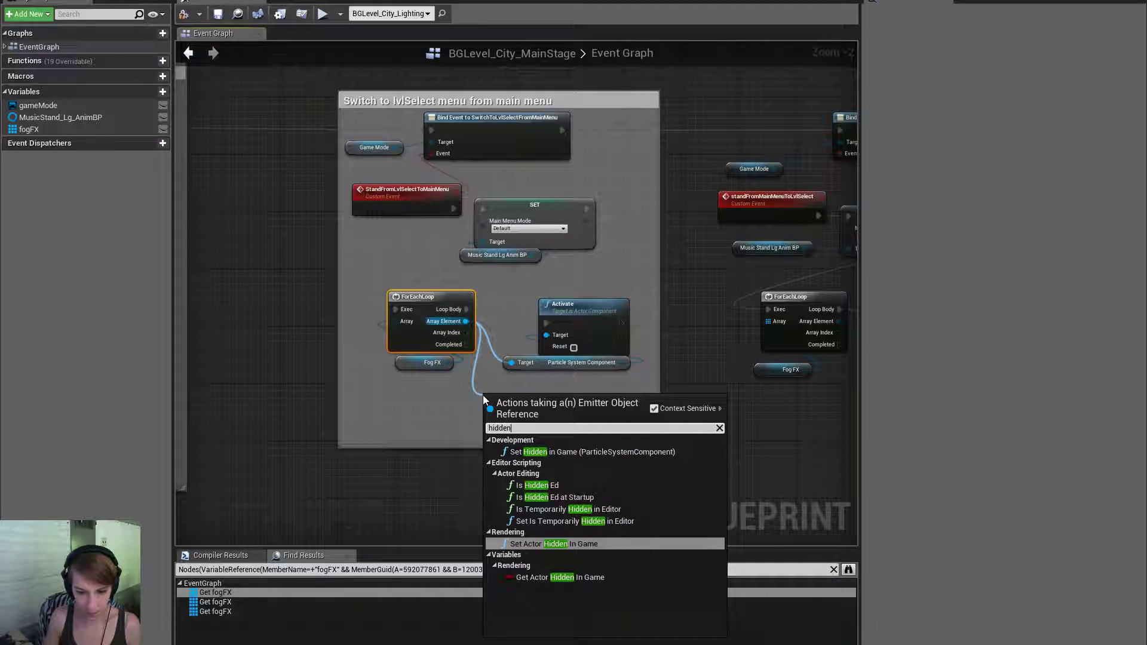
key(Return)
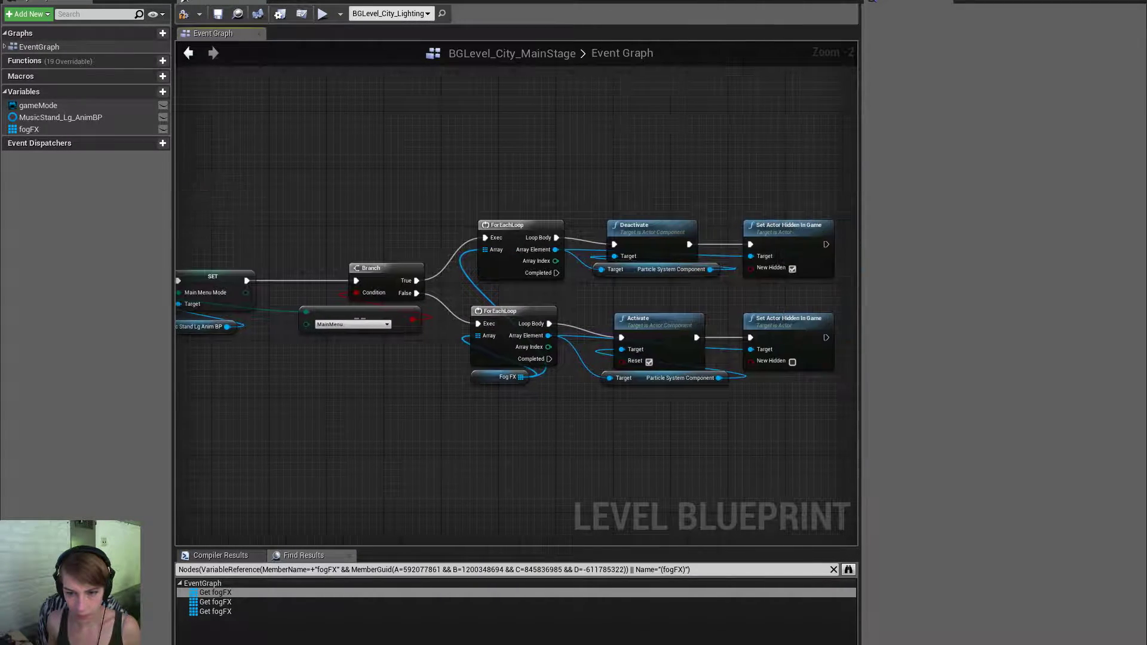
Place the Set Actor Hidden In Game node below the lvlSelect group's Activate node, connect Activate's execution output to it, and save.
right_drag(262, 412, 640, 376)
drag(451, 408, 508, 387)
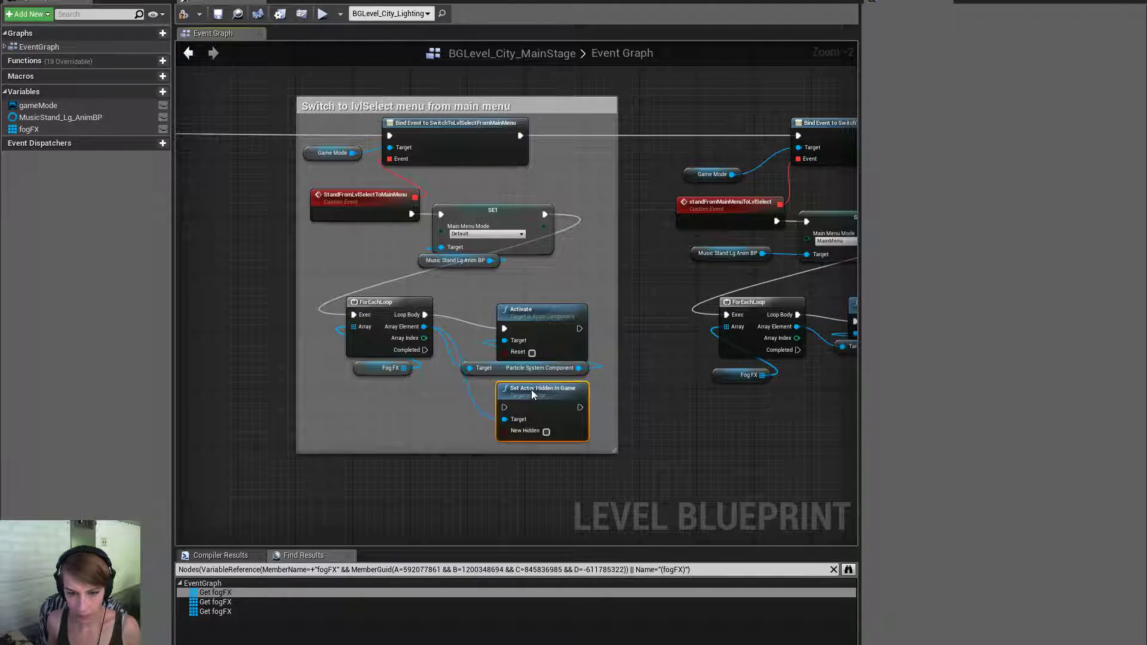
drag(579, 328, 472, 369)
right_drag(500, 414, 419, 409)
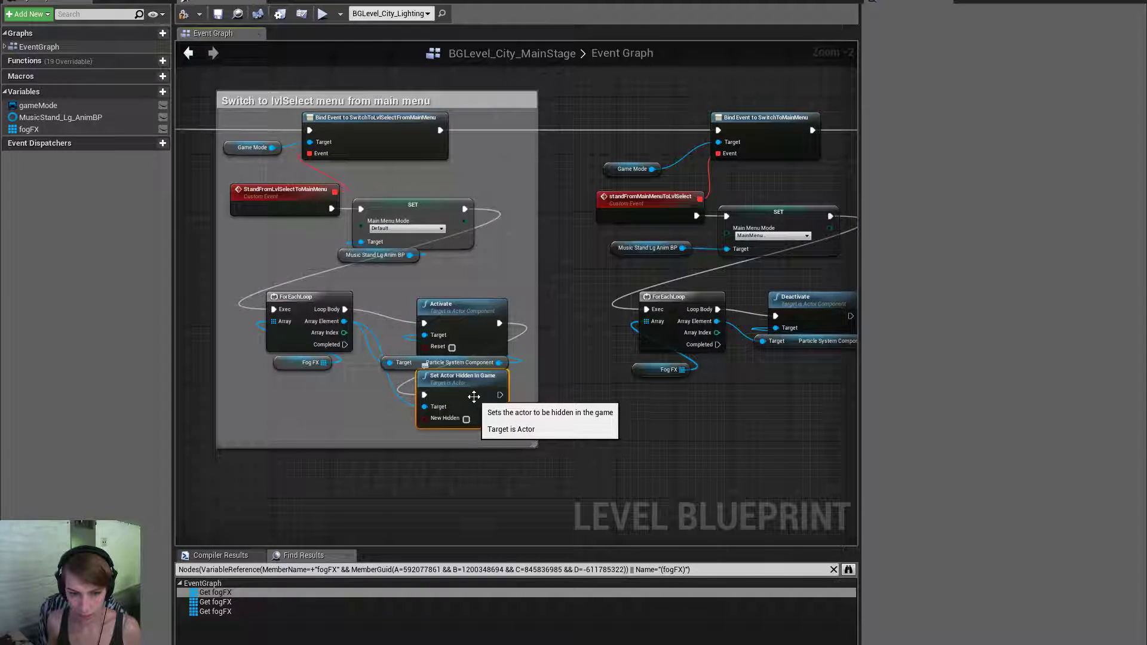
click(218, 14)
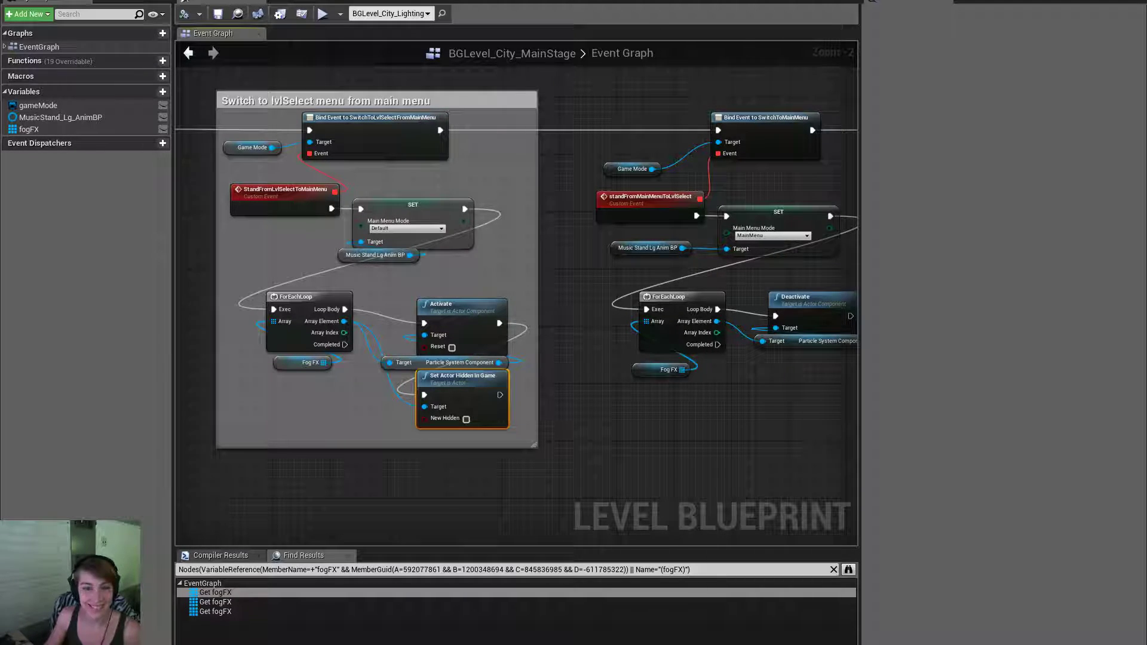
Switch to the level editor, play the game full screen, and test the fog by moving between level select and the main menu.
key(alt+Tab)
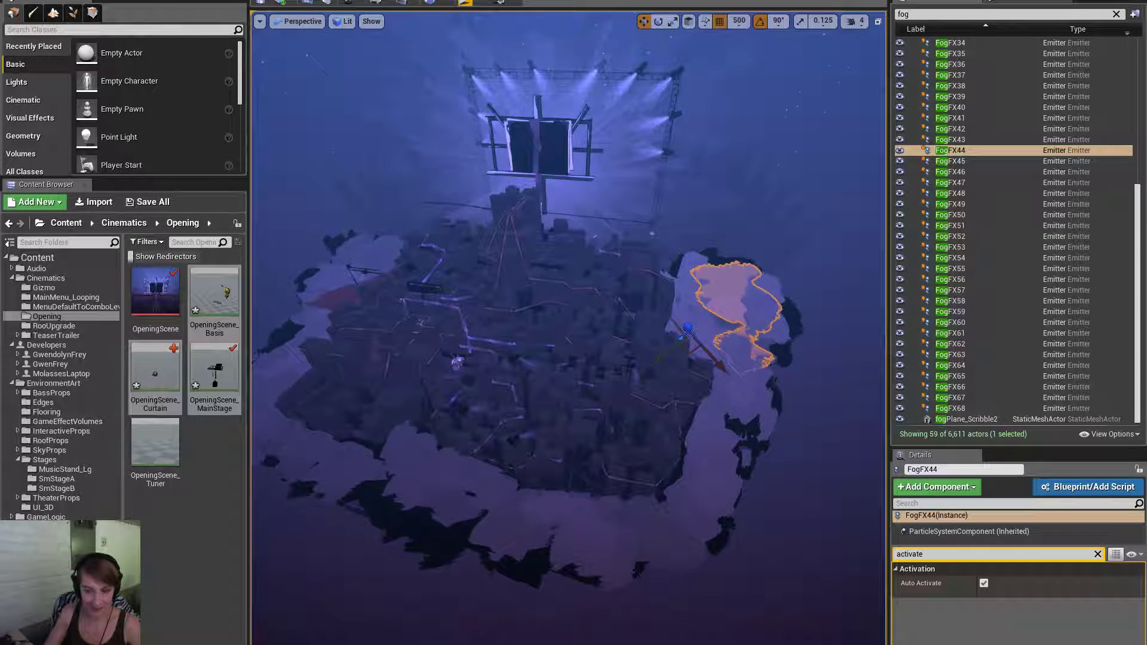
click(468, 2)
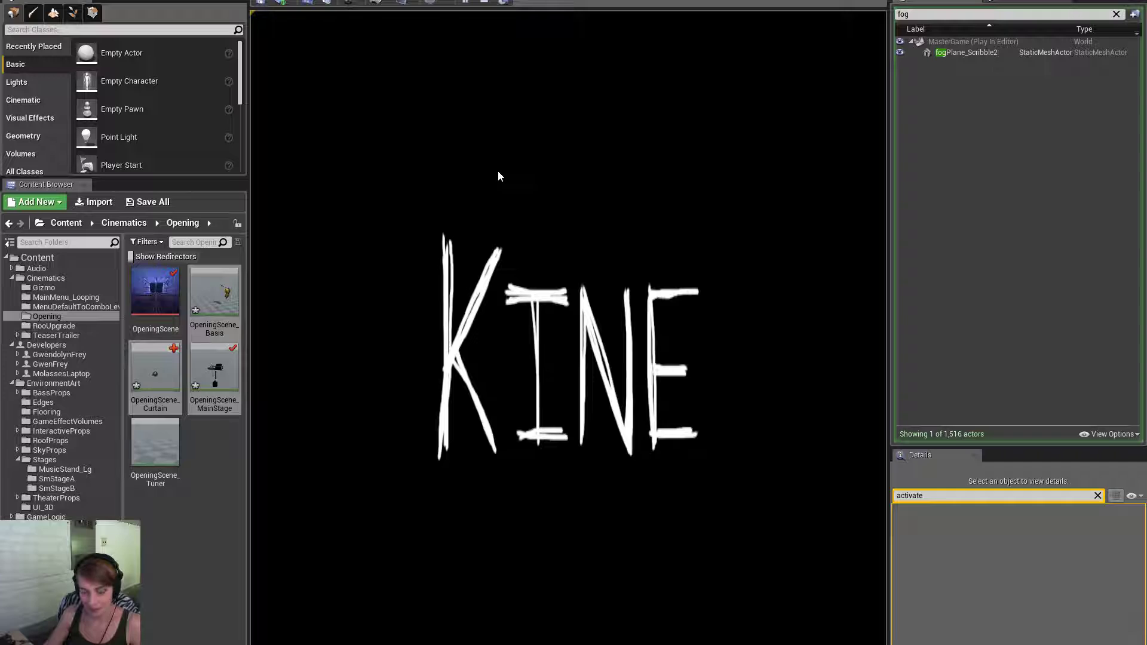
key(F11)
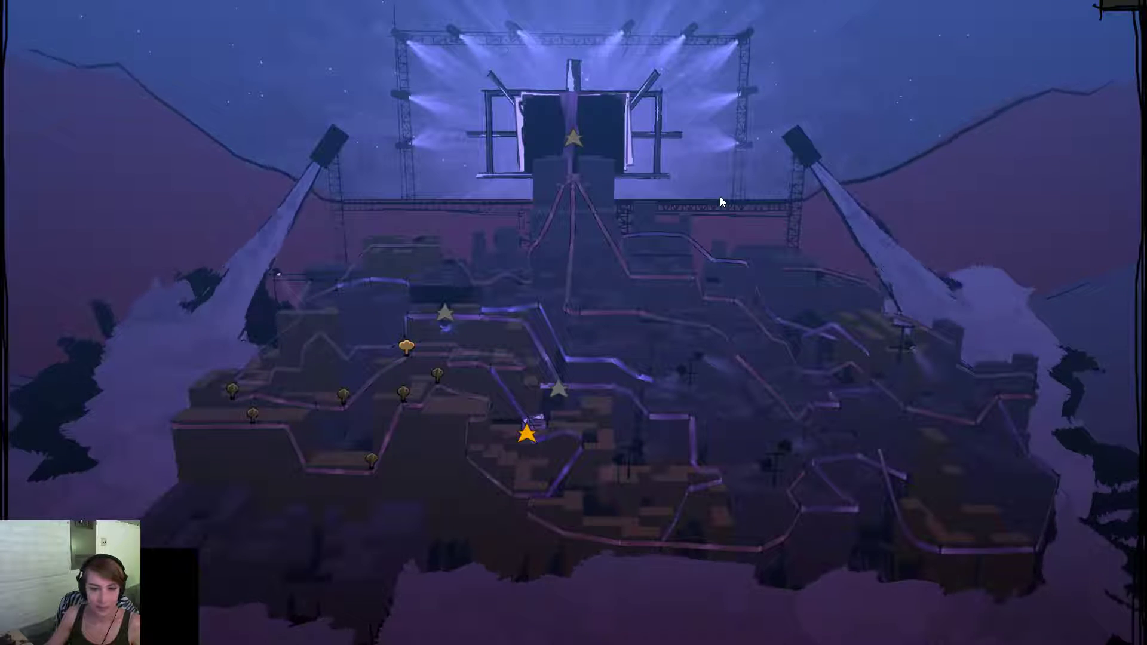
click(159, 605)
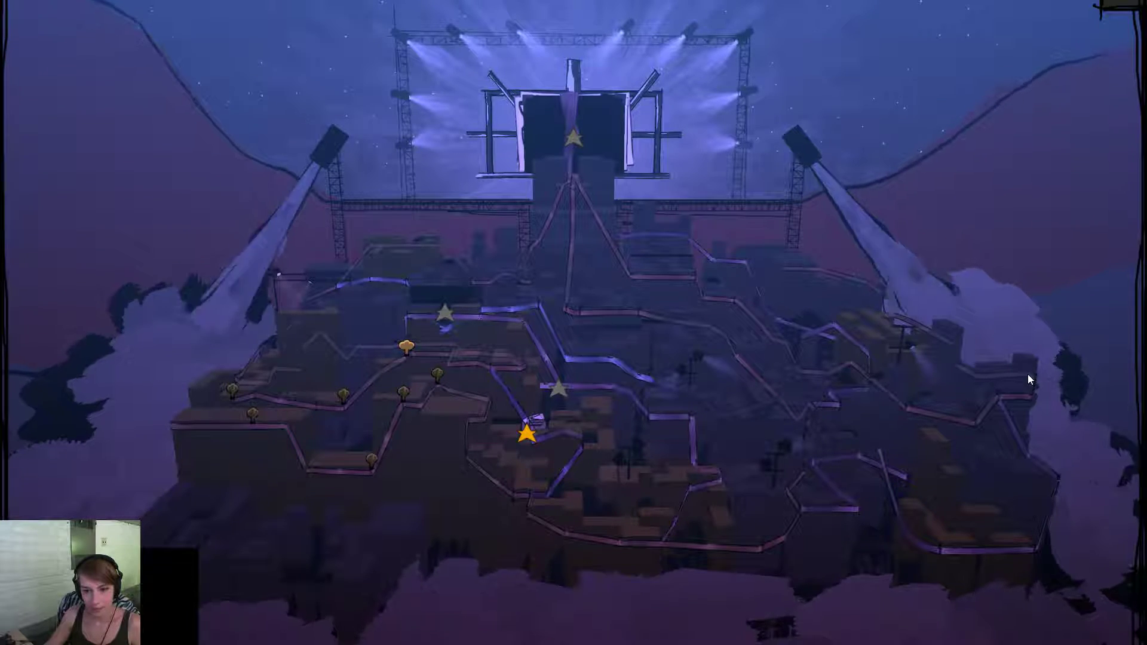
click(143, 616)
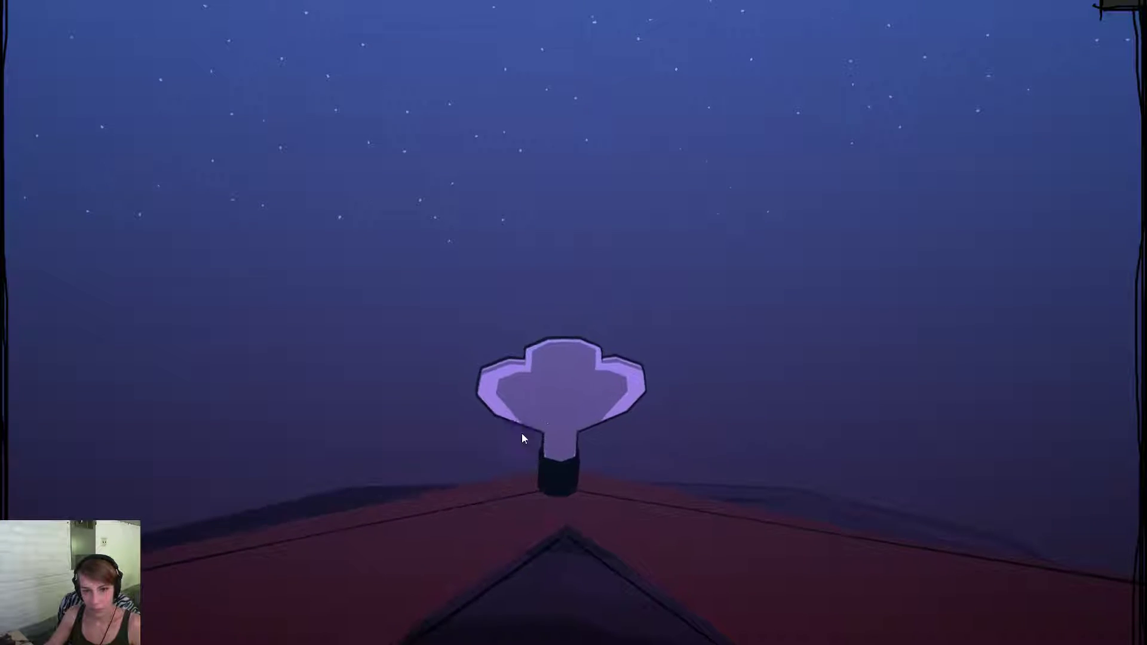
click(542, 362)
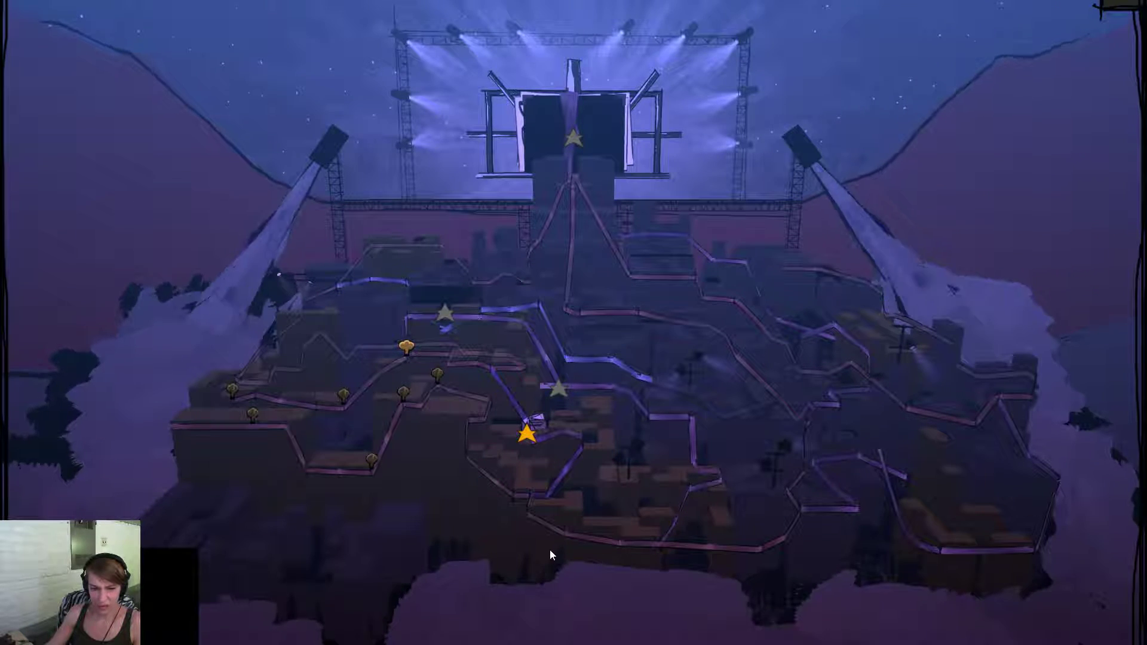
click(146, 588)
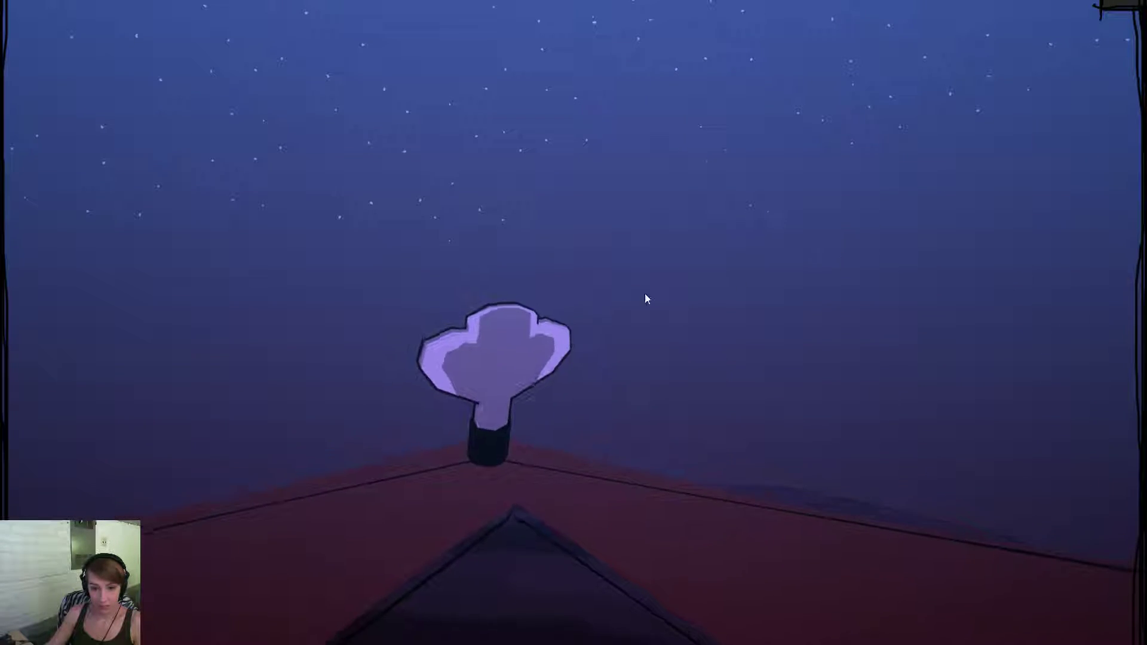
click(539, 371)
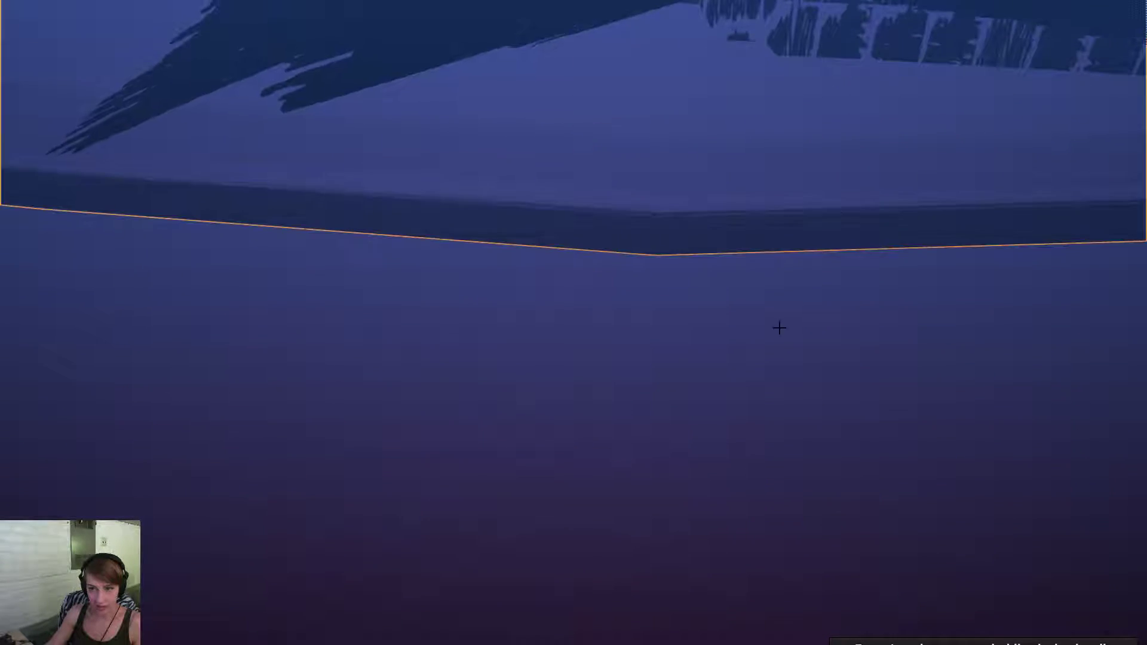
Return to the standard editor layout and filter the level list by "cut".
scroll(574, 322, down, 2)
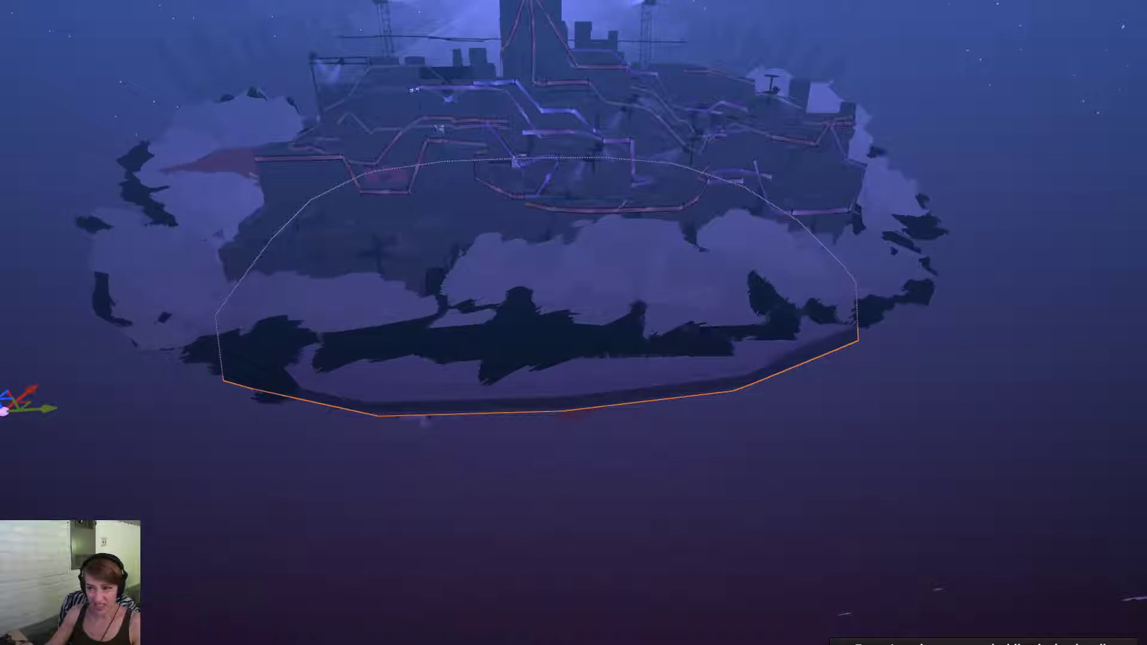
key(F11)
click(973, 4)
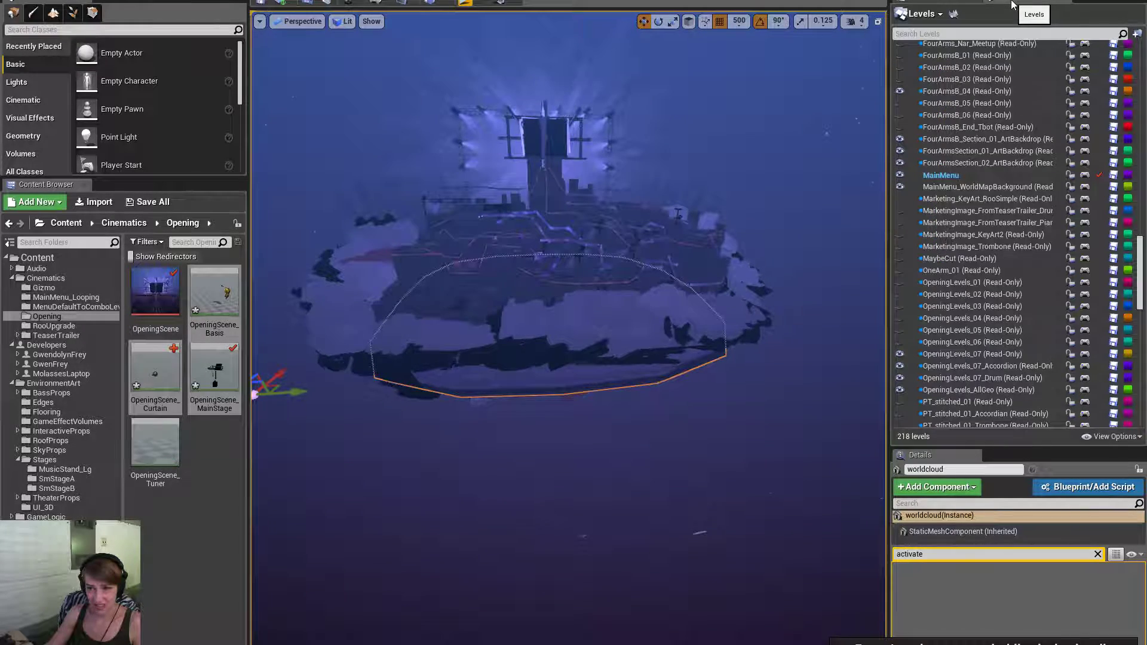
click(937, 3)
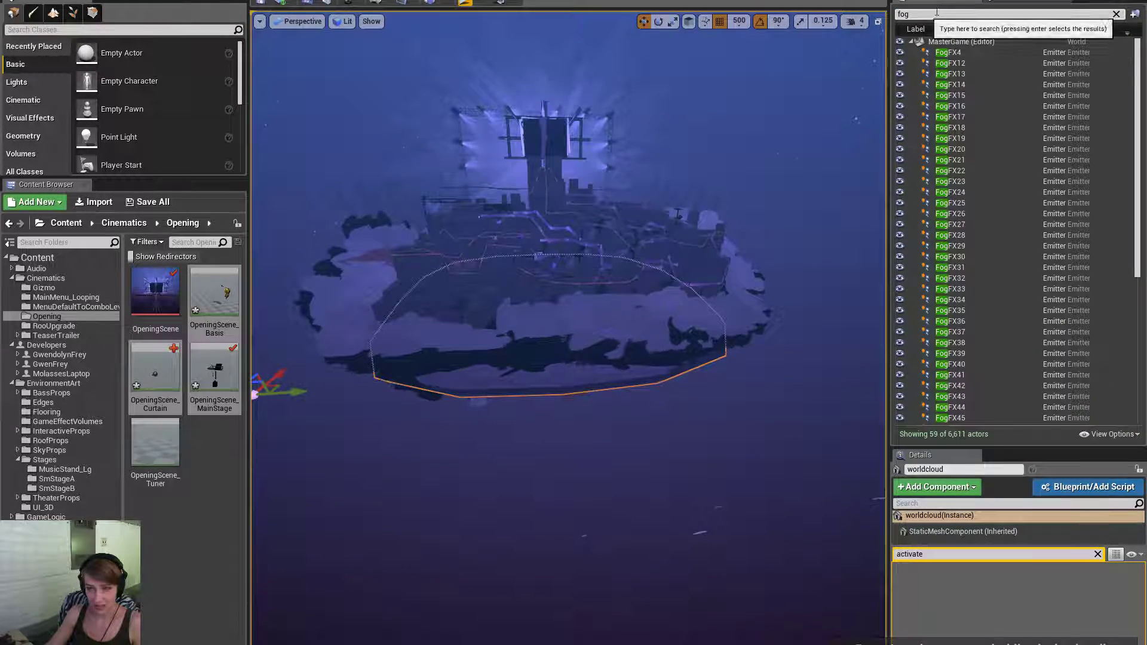
click(1004, 2)
drag(1140, 257, 1142, 64)
click(1071, 33)
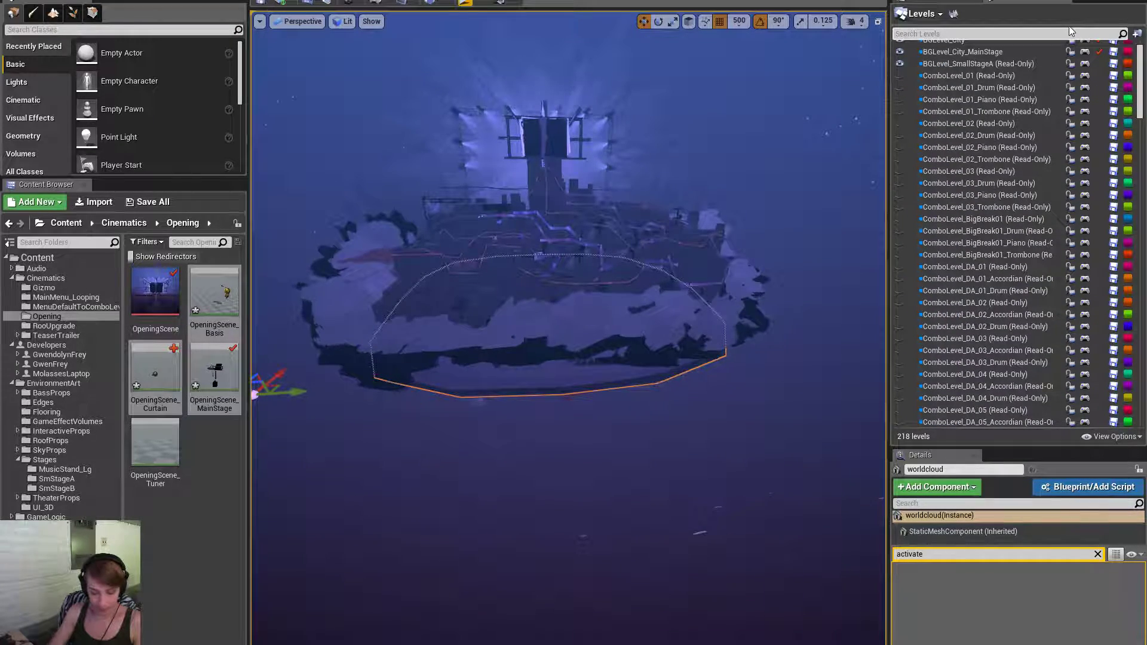
text(cut)
Make the MaybeCut level visible and move the selected worldcloud actor into it.
click(956, 50)
click(956, 58)
click(901, 58)
right_click(969, 56)
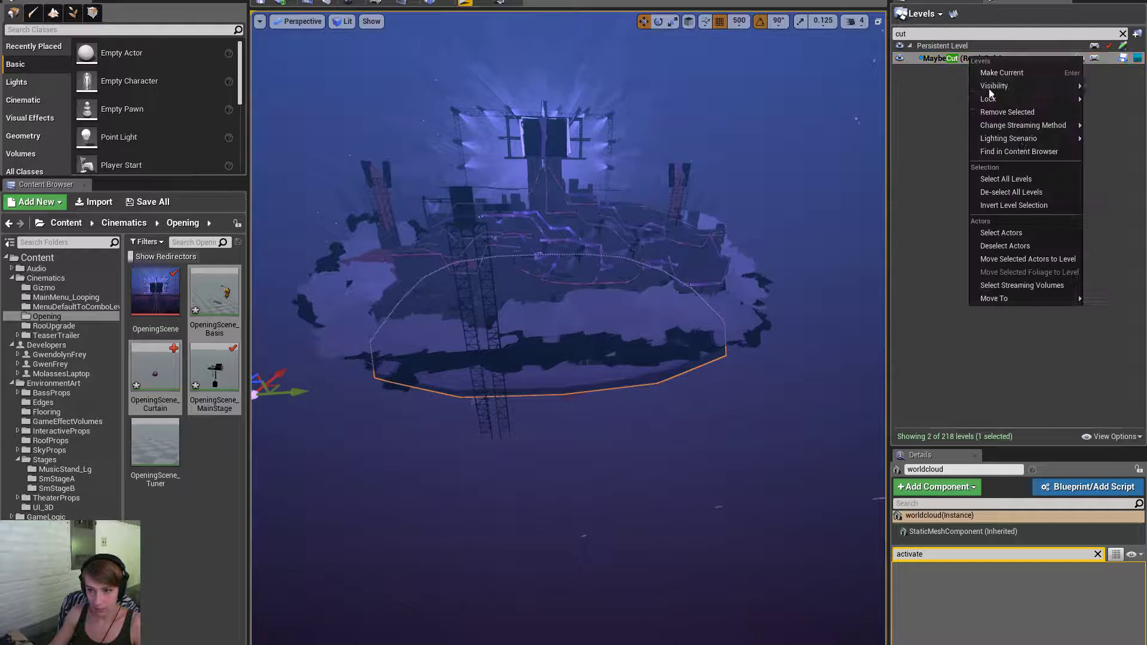
click(1036, 261)
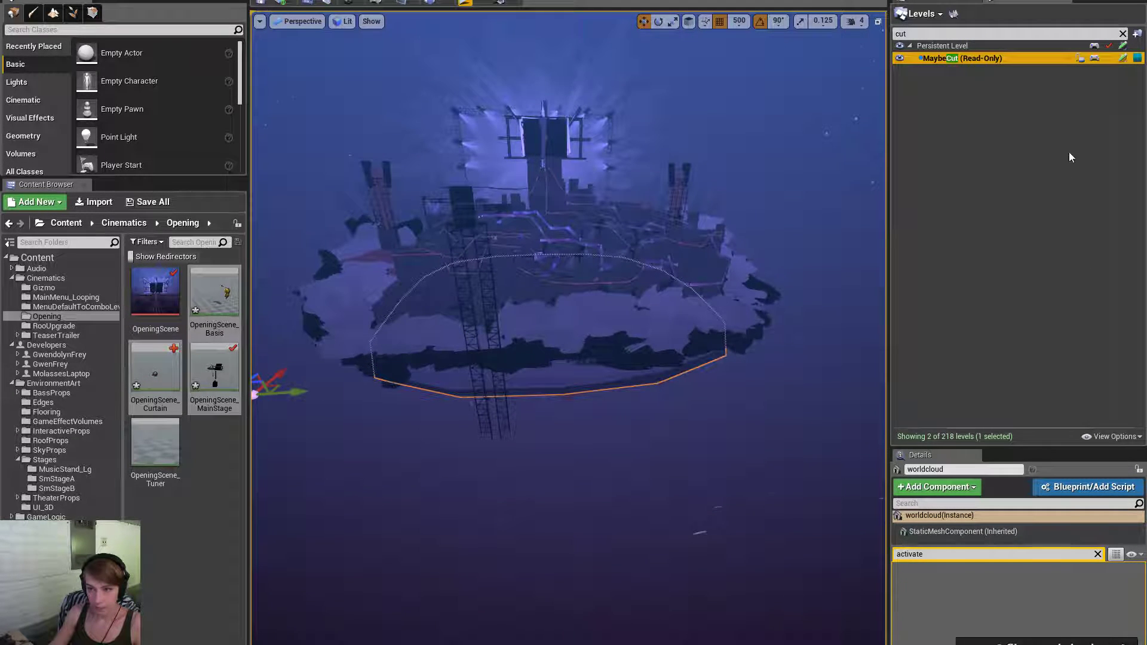
Check out and save the MaybeCut level, hide it, and clear the level filter.
click(1122, 59)
click(660, 437)
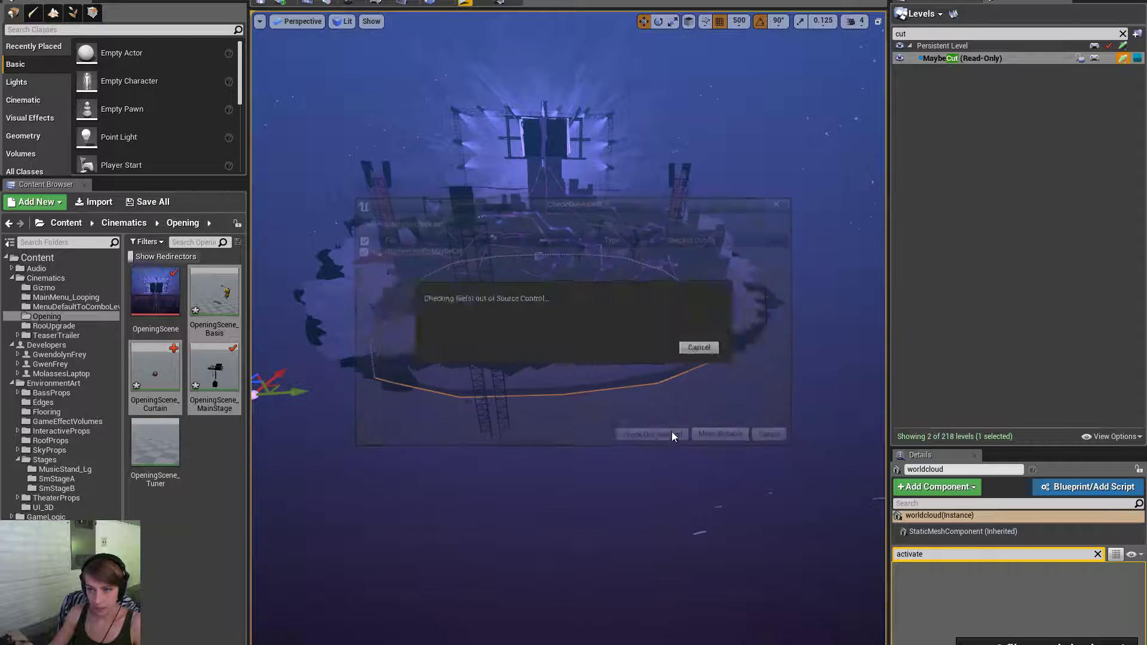
click(901, 58)
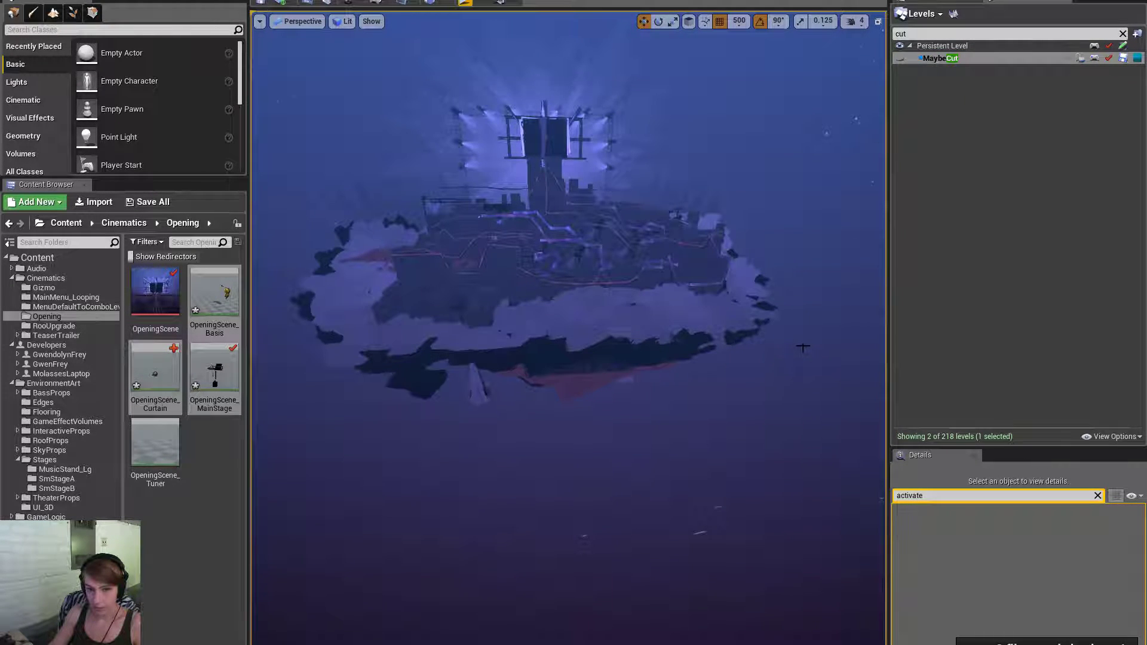
click(1123, 34)
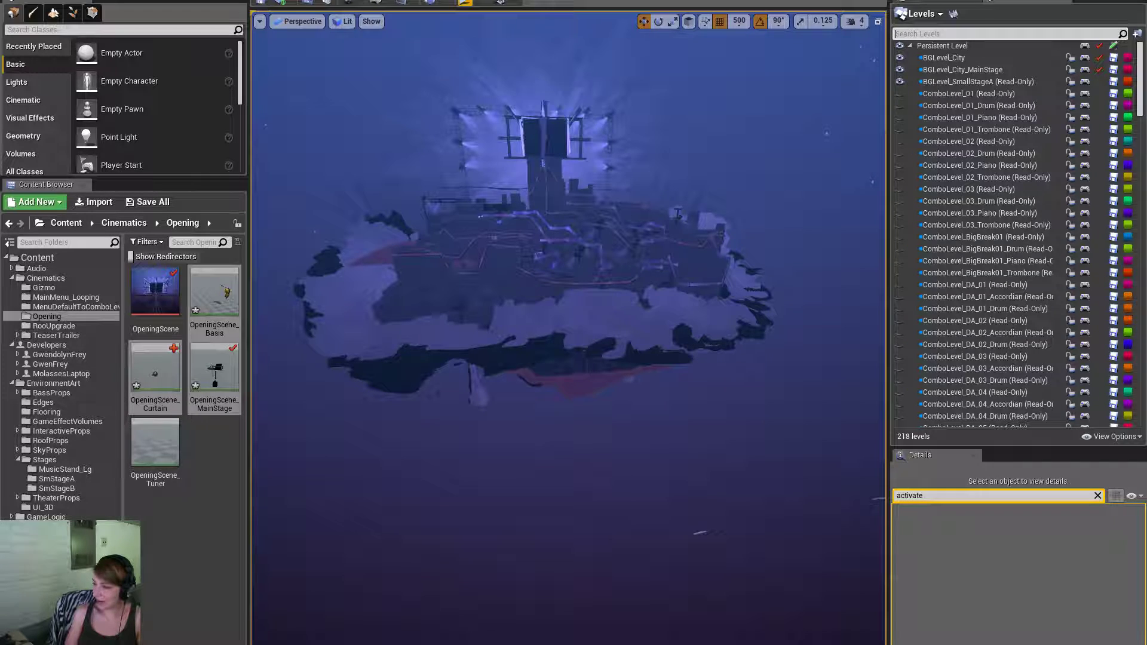
click(1009, 34)
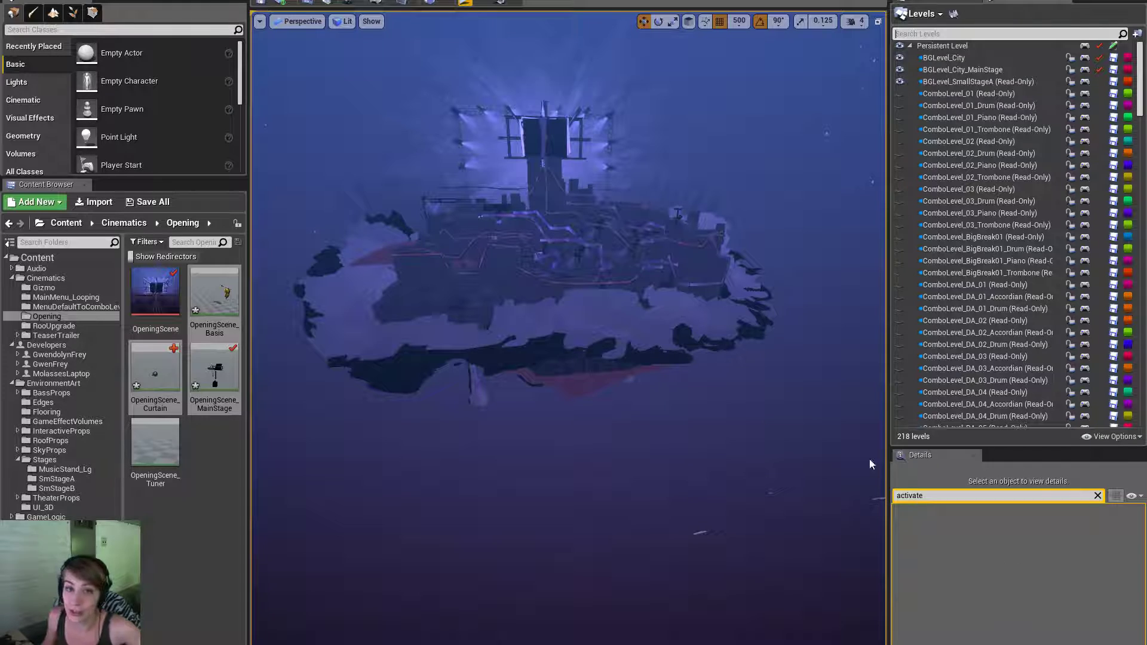
Play the game full screen, enter the lower-left level on the world map, and guide the accordion character to its music stand.
right_drag(575, 277, 569, 277)
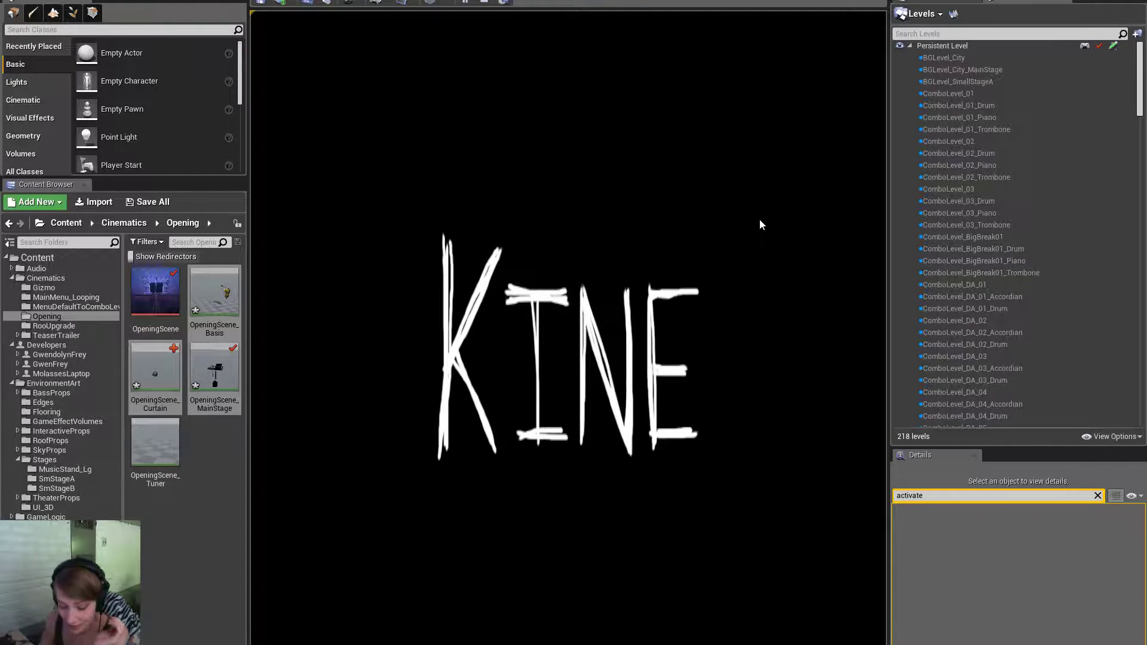
key(F11)
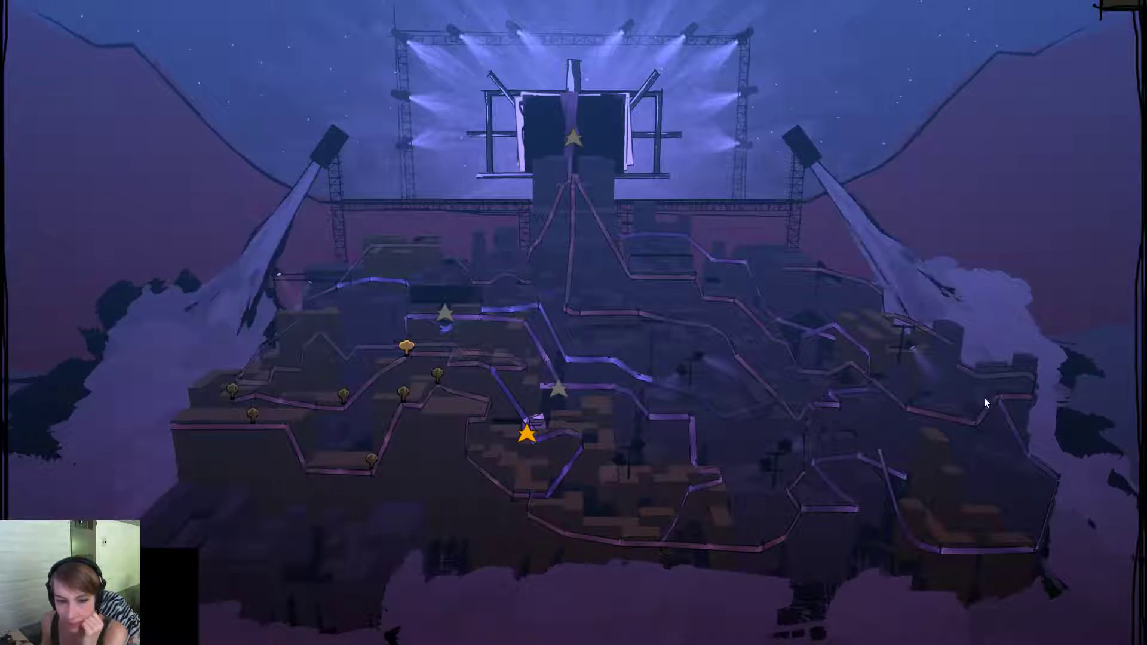
click(251, 415)
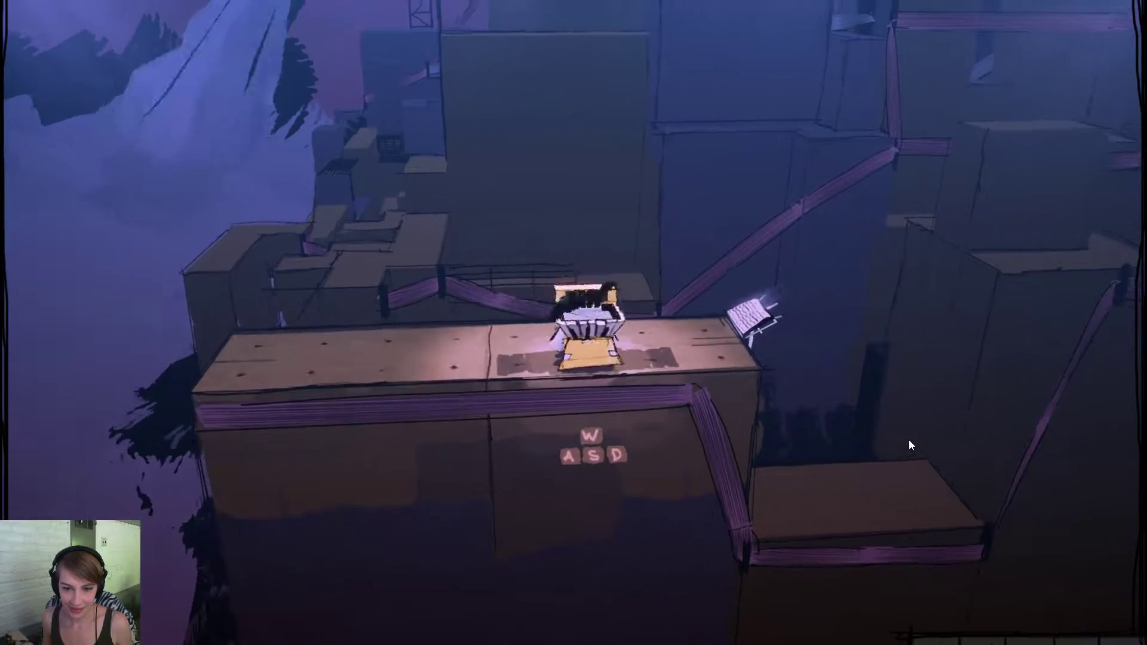
key(w)
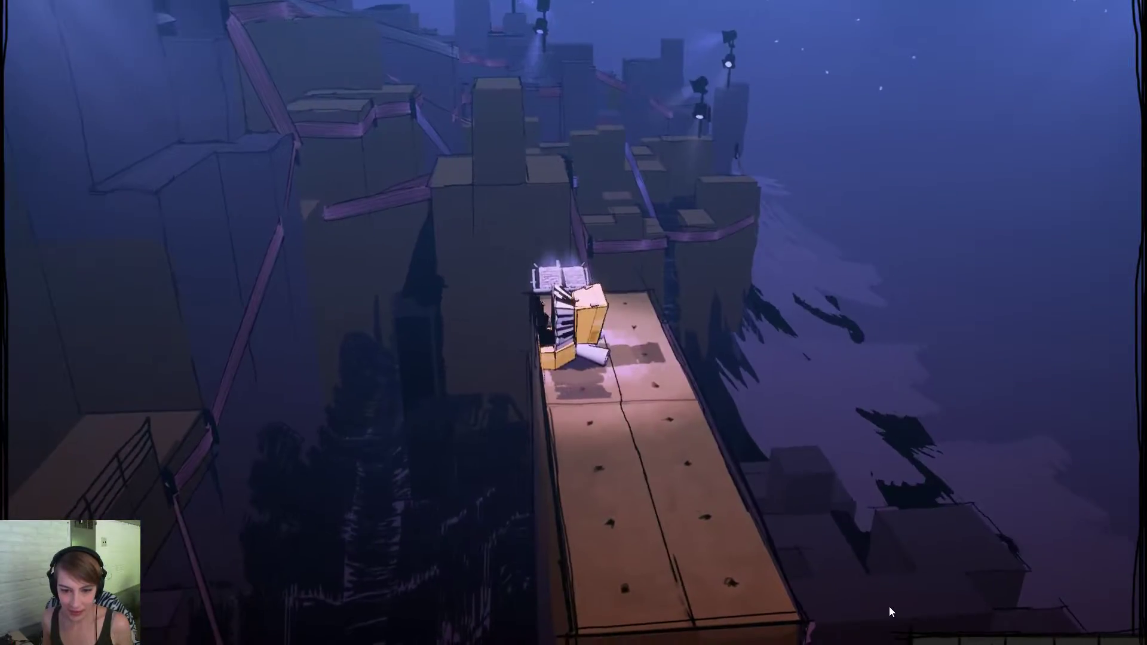
key(w)
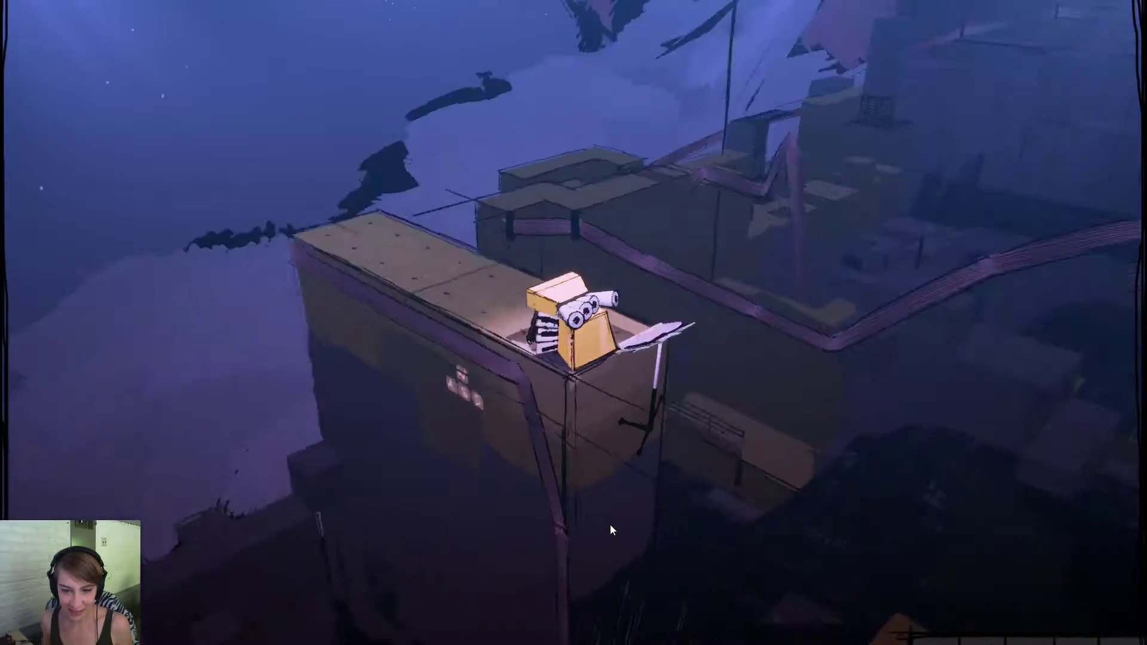
key(d)
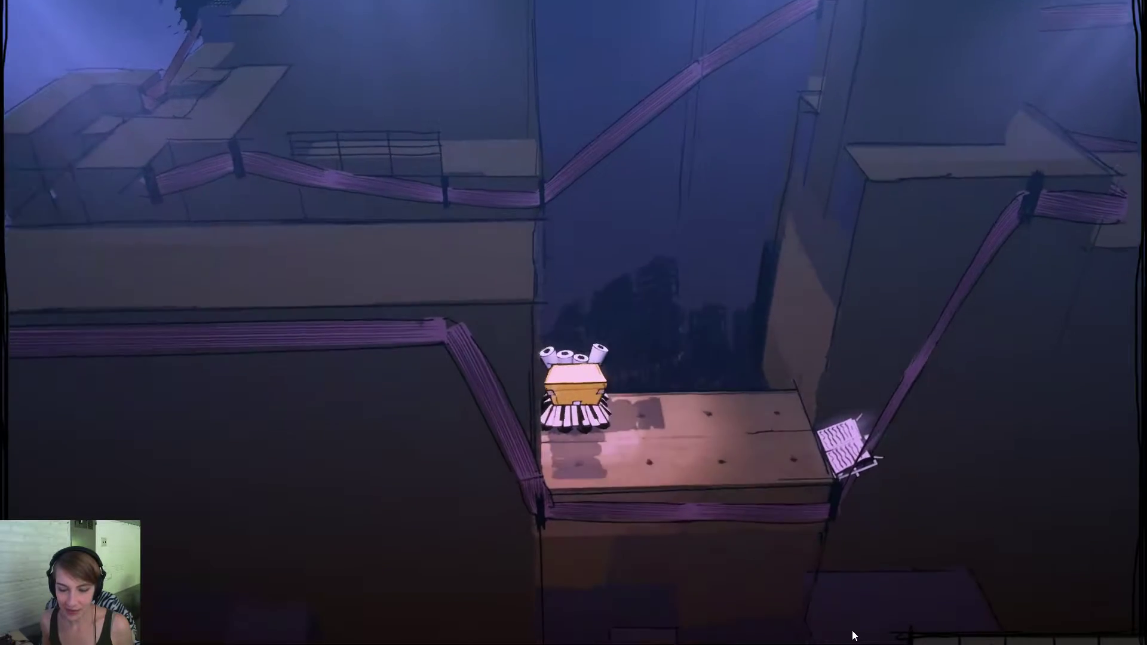
Guide the accordion character to the music stands of the following two platform sections to check the fog during gameplay.
key(d)
key(d)
key(s)
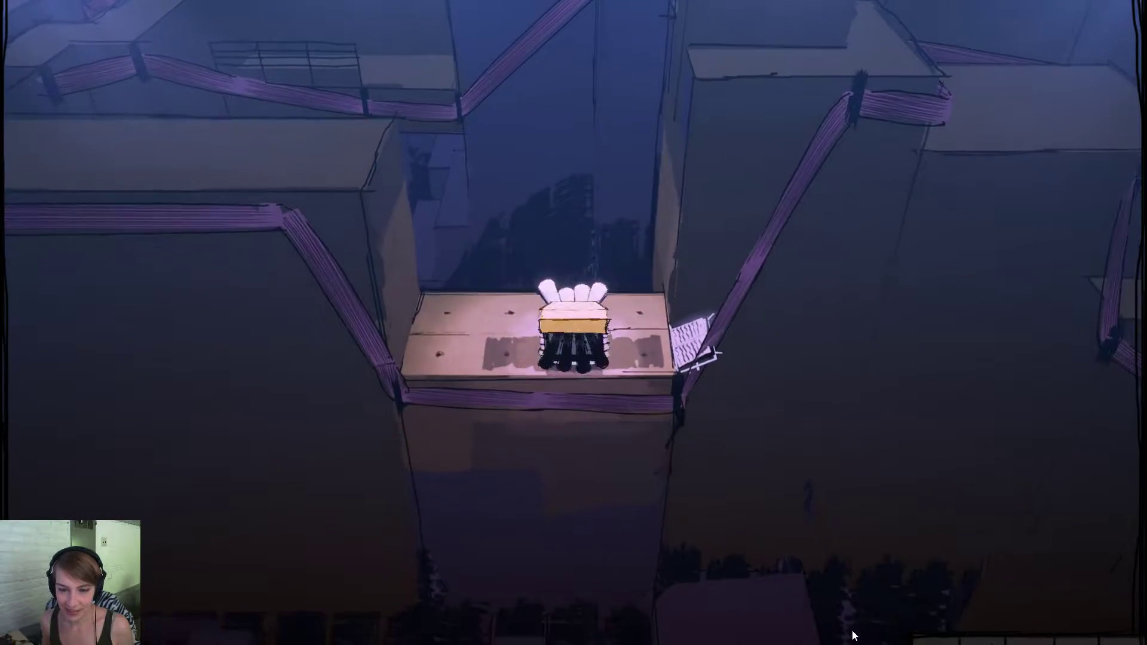
key(d)
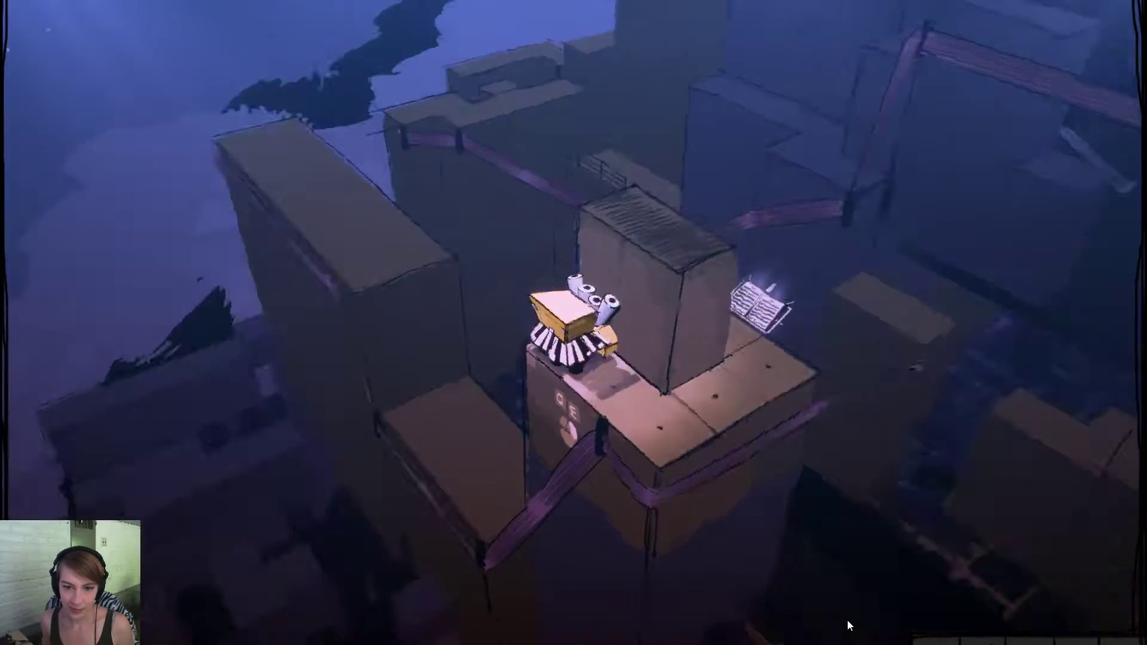
key(s)
key(s)
key(d)
key(d)
key(w)
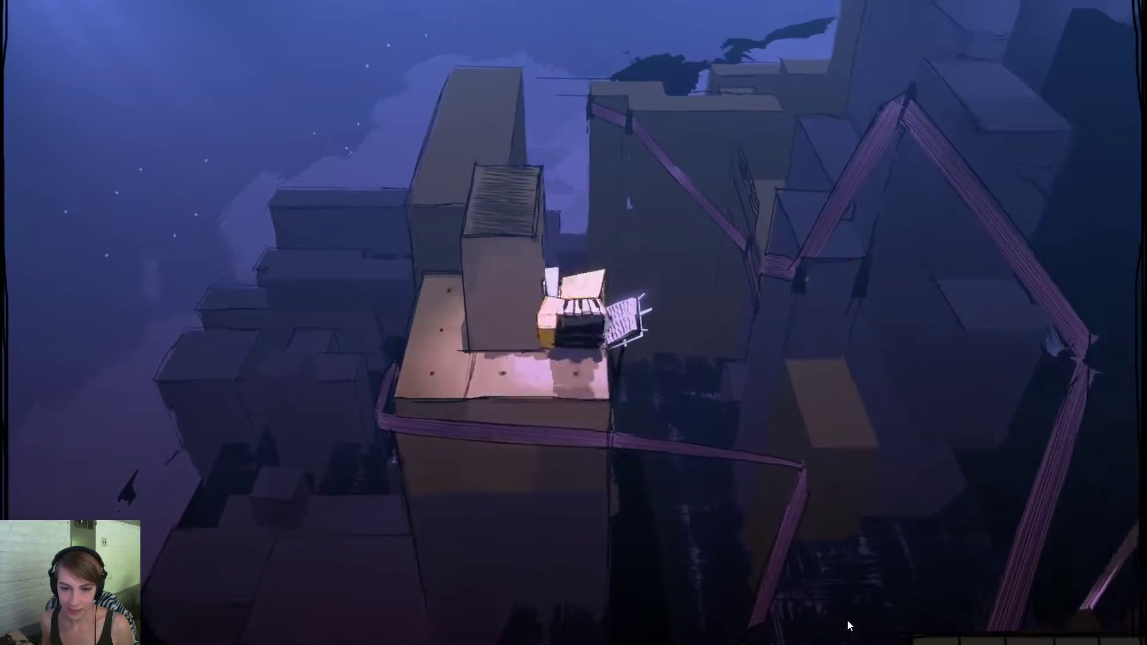
key(e)
key(s)
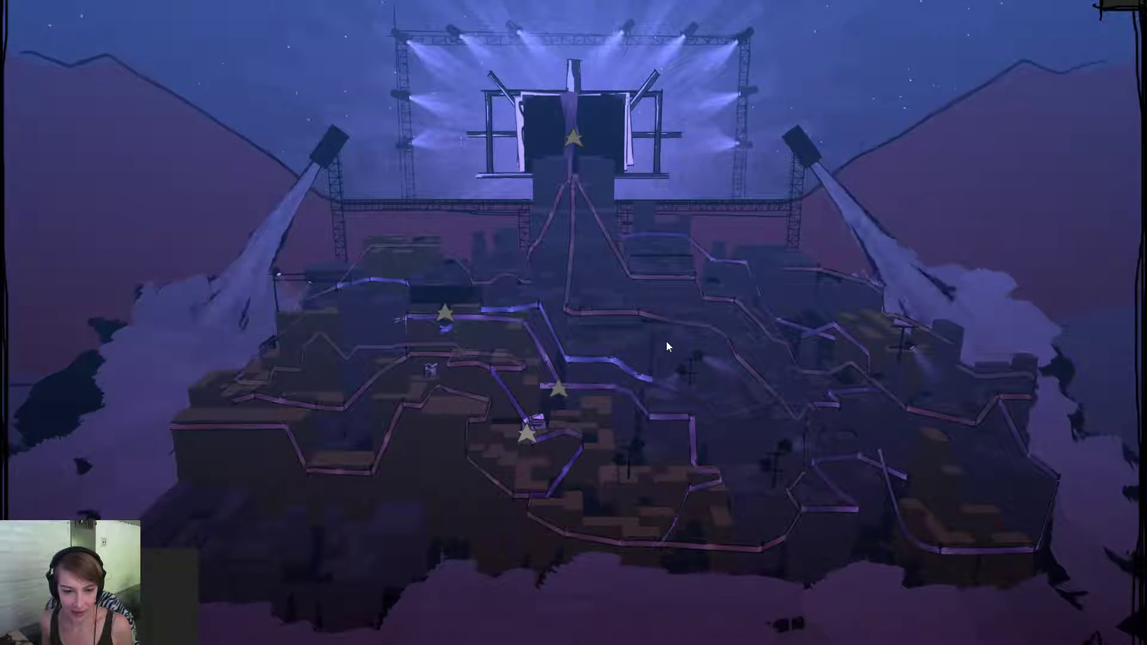
Enter the drum character's section and move the drum along the platforms toward the accordion.
key(Escape)
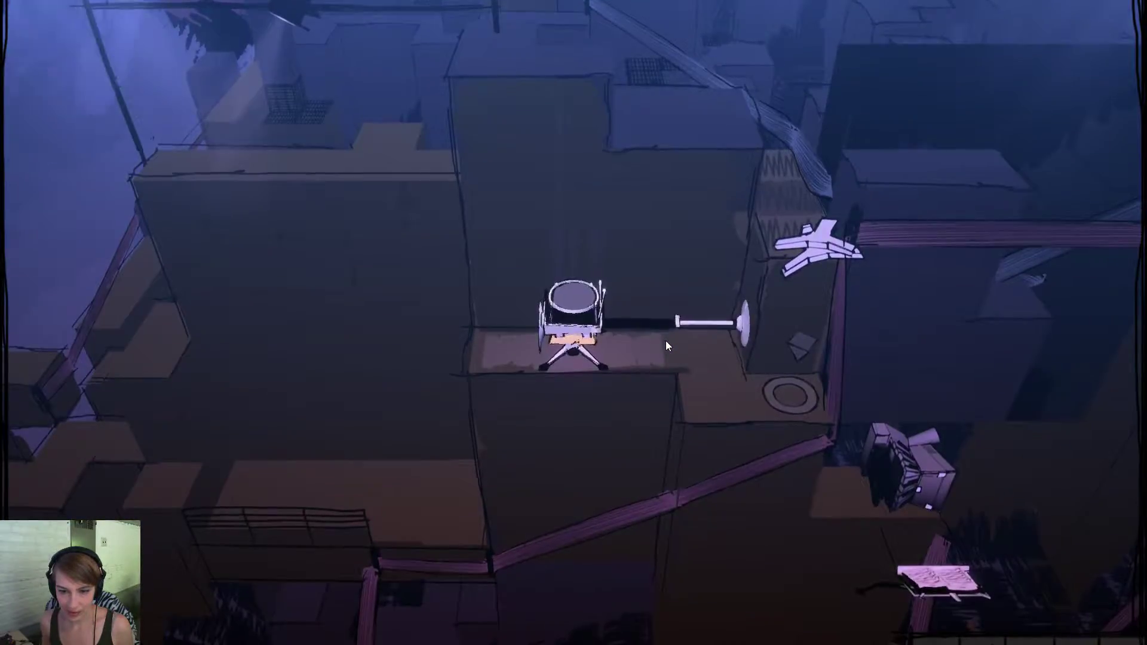
key(Left)
key(Right)
key(Right)
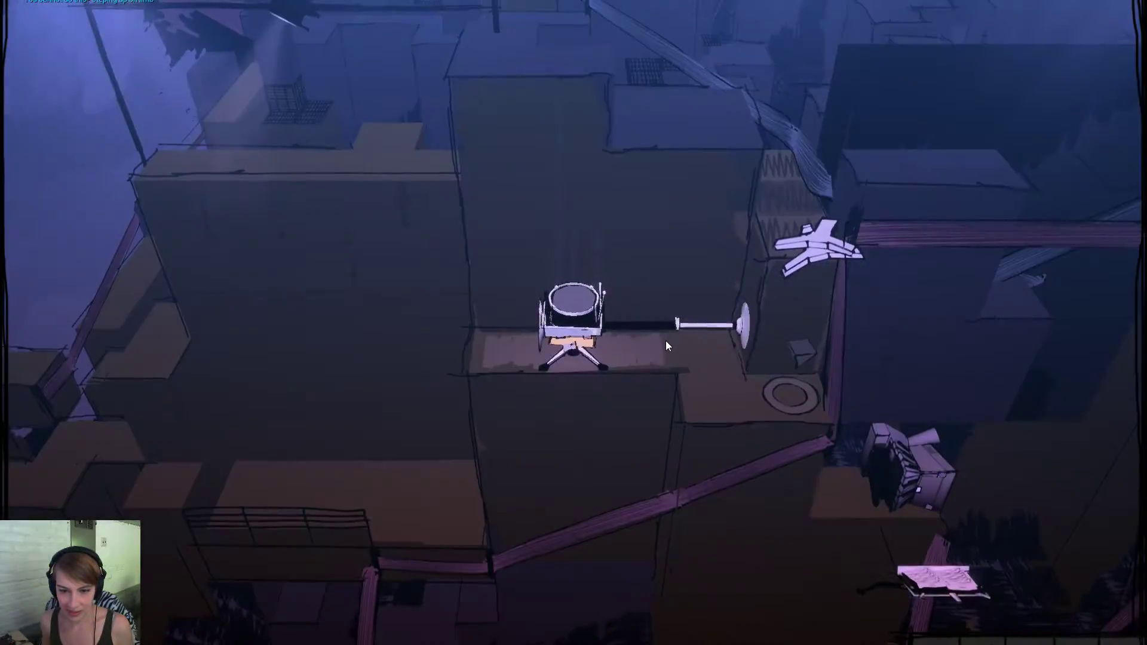
key(Right)
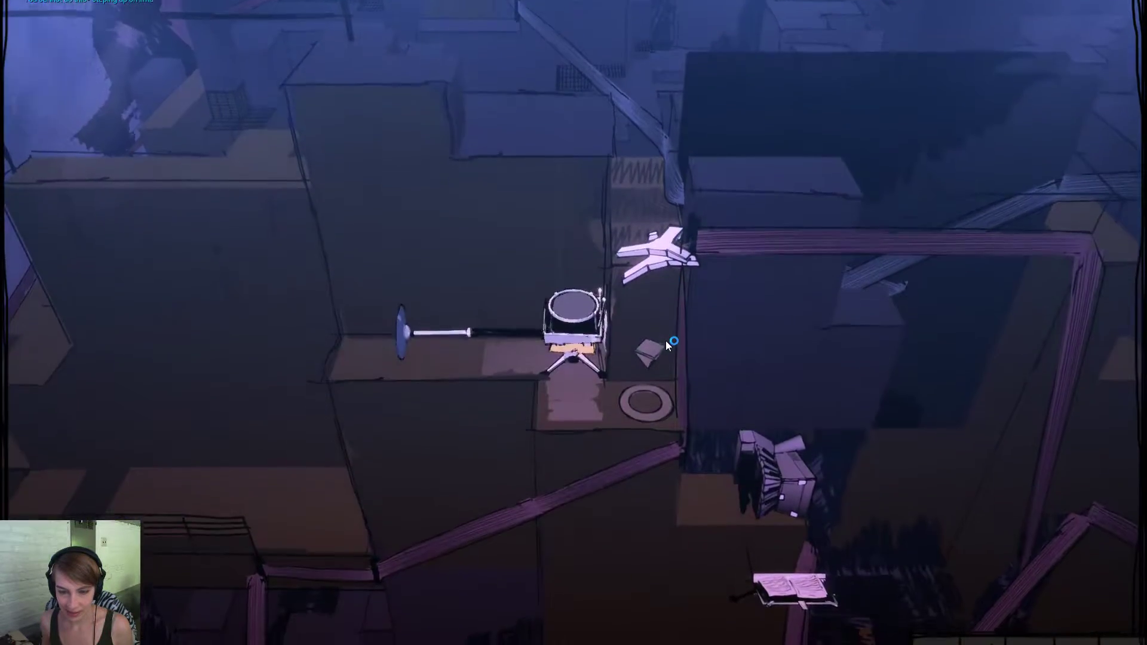
key(Down)
key(Right)
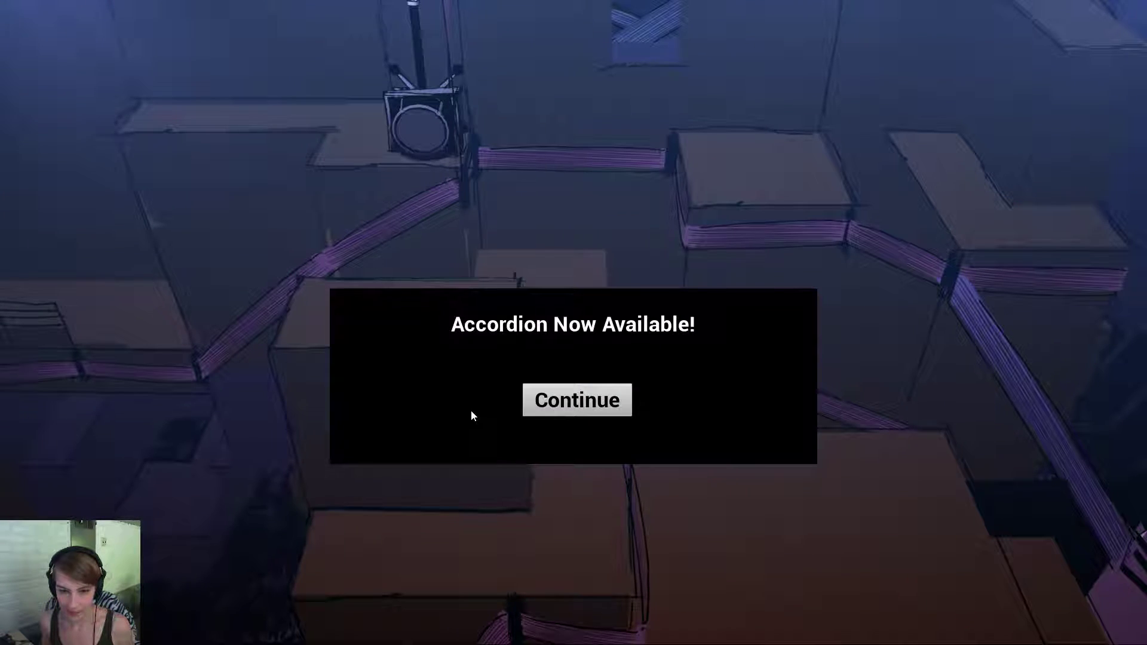
Dismiss the accordion availability notice and guide the accordion across the tall blocks to the music stand beside the stage lights.
click(563, 408)
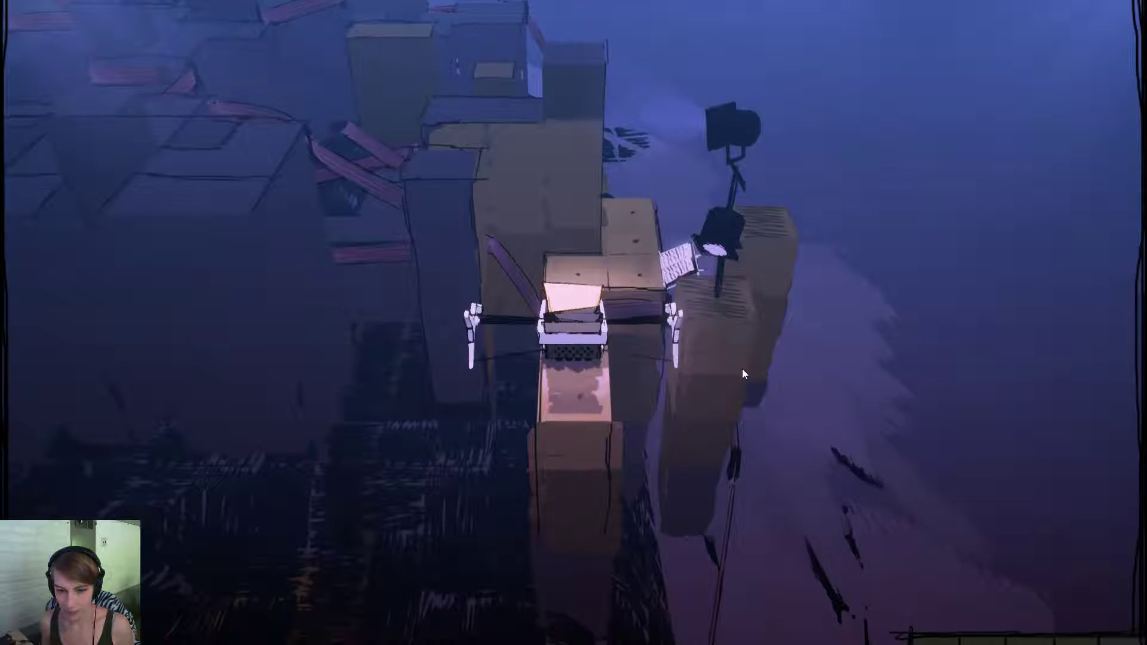
key(d)
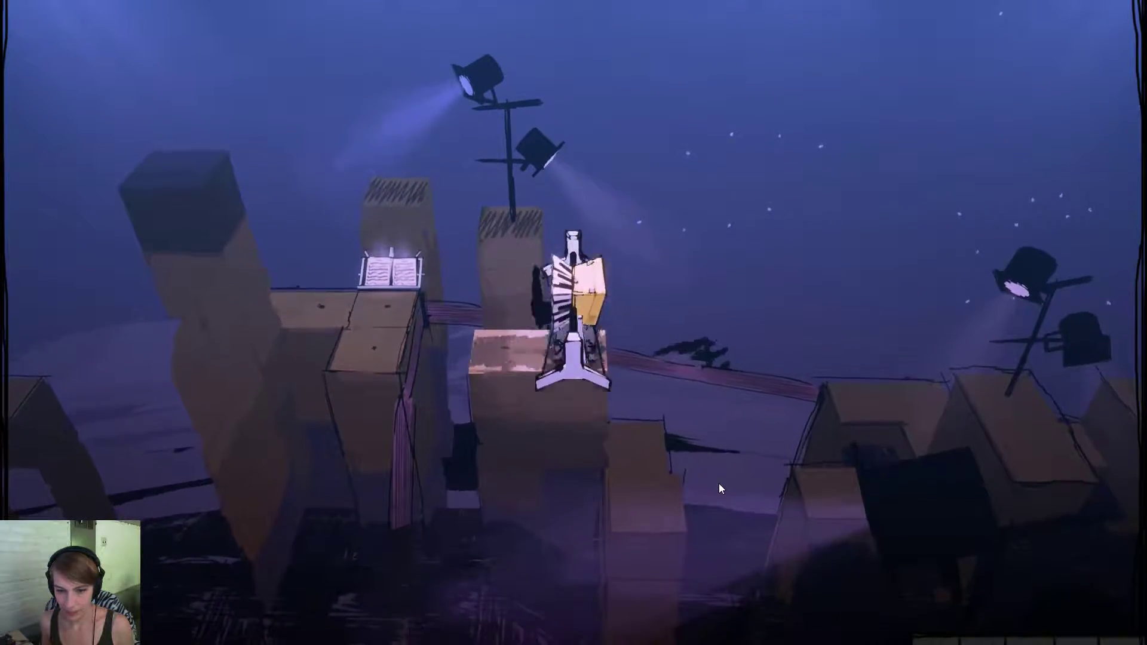
key(a)
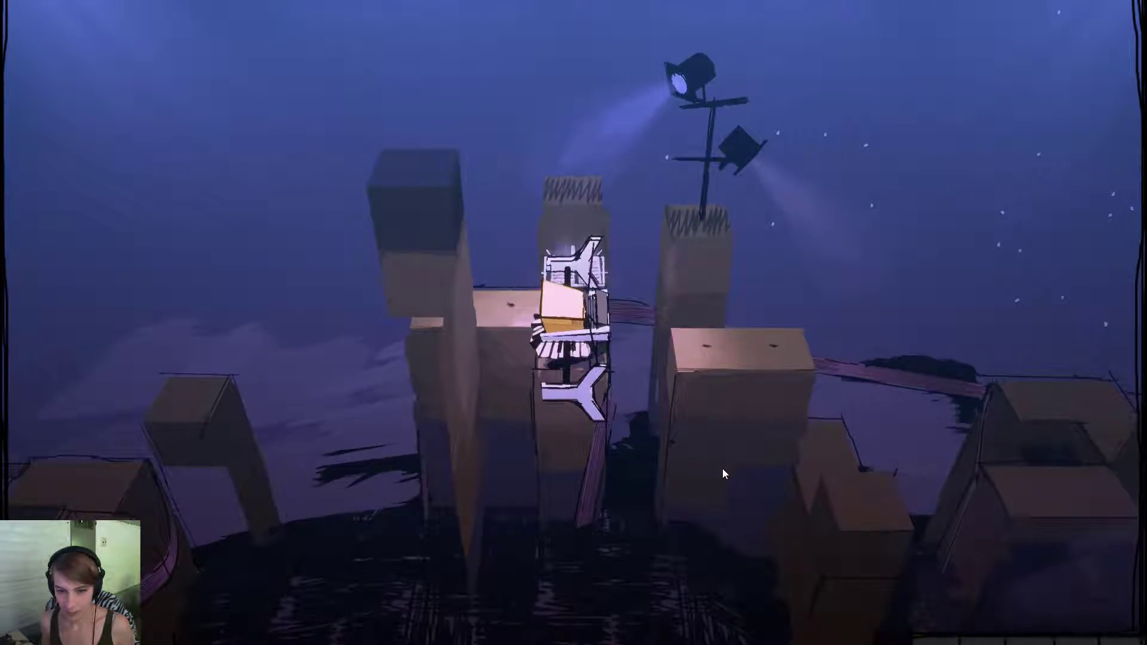
Move the accordion from the first music stand over the neighbouring blocks and check the fog around them from different angles.
key(s)
key(a)
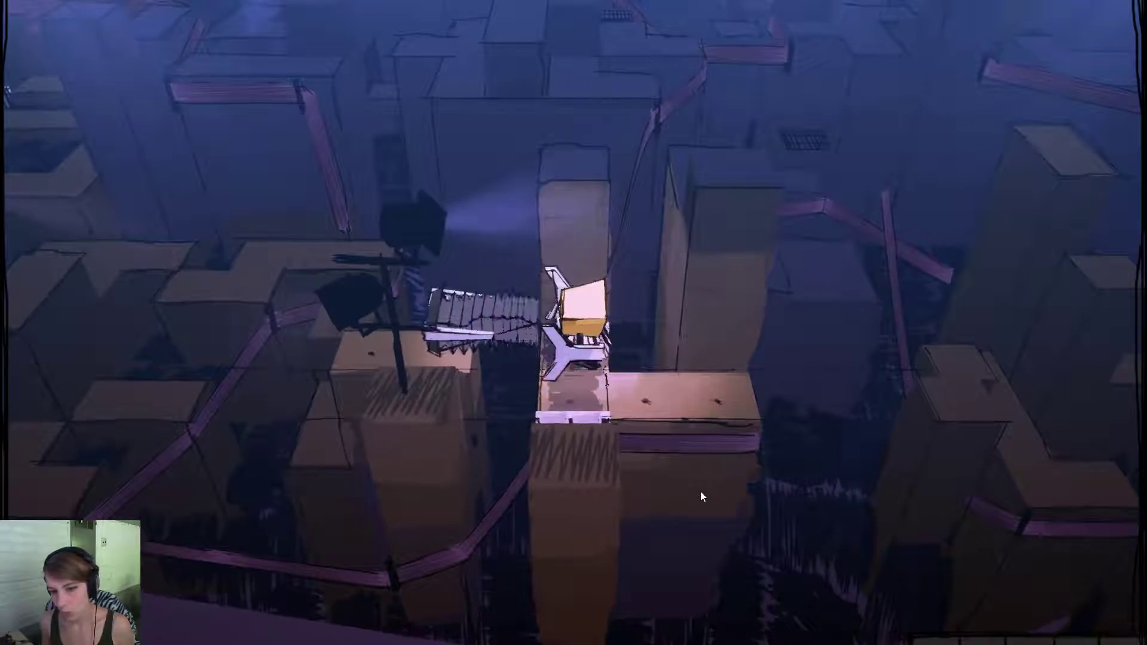
key(s)
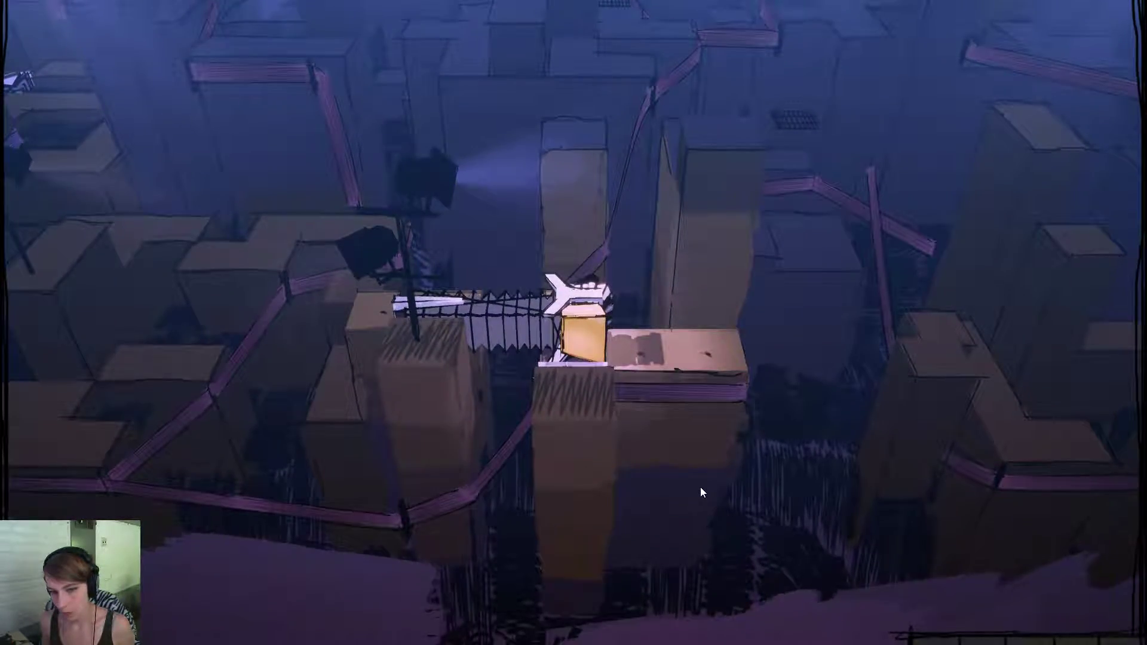
key(d)
drag(700, 486, 414, 504)
key(a)
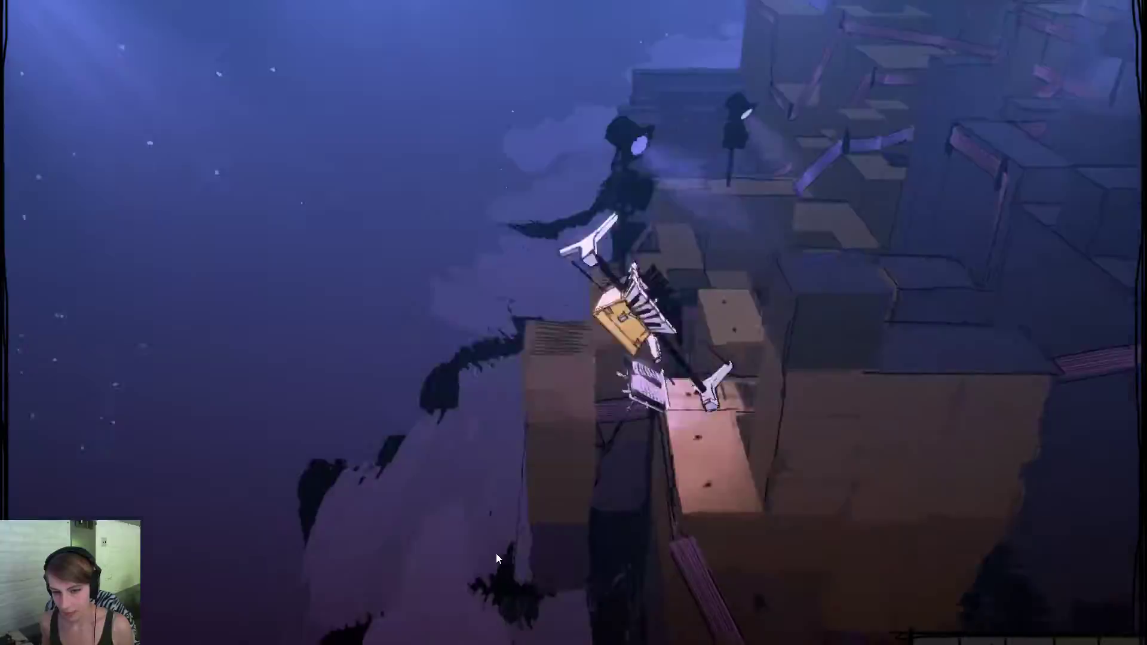
Turn the view around the current puzzle and roll the keyboard piece with its stand across the blocks.
drag(488, 553, 832, 560)
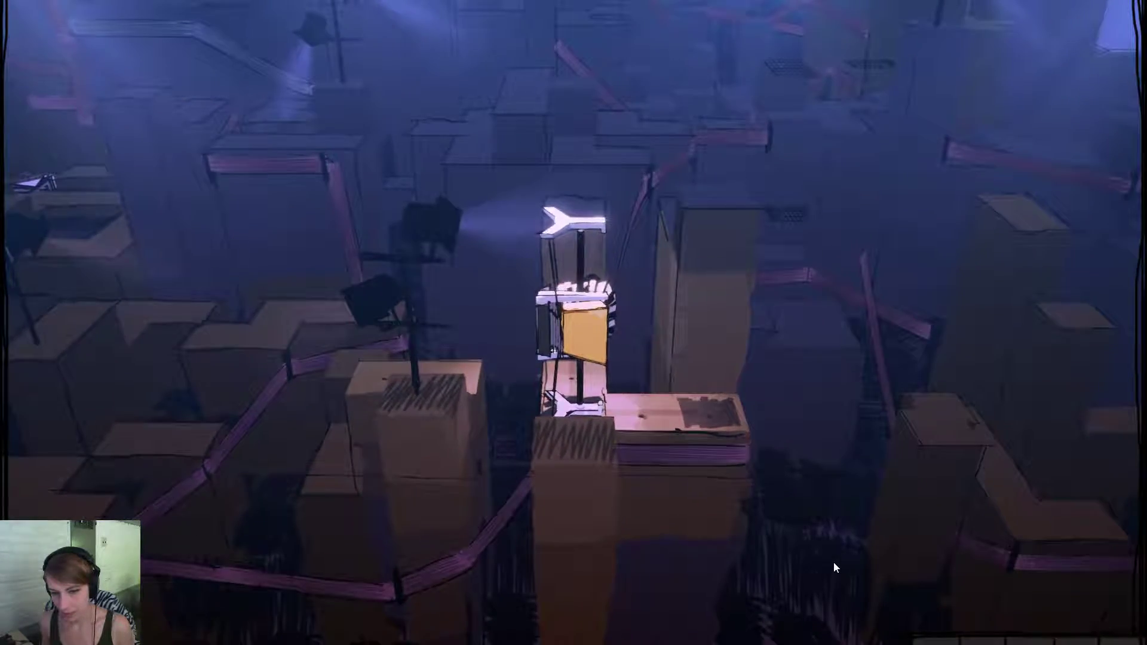
key(d)
key(a)
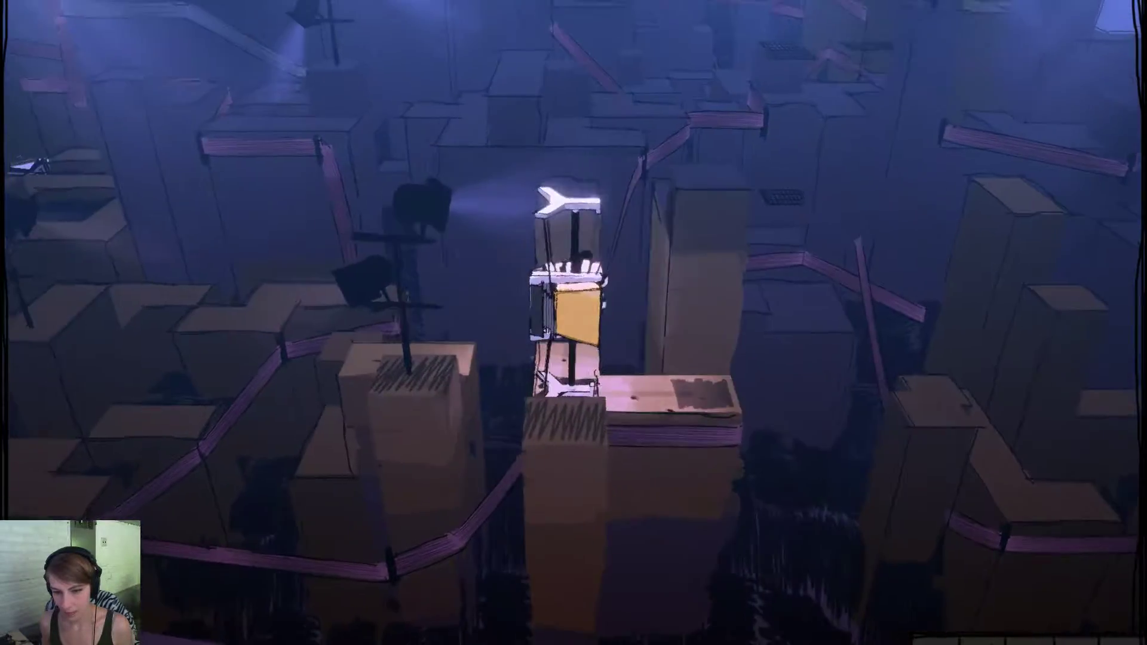
key(a)
key(d)
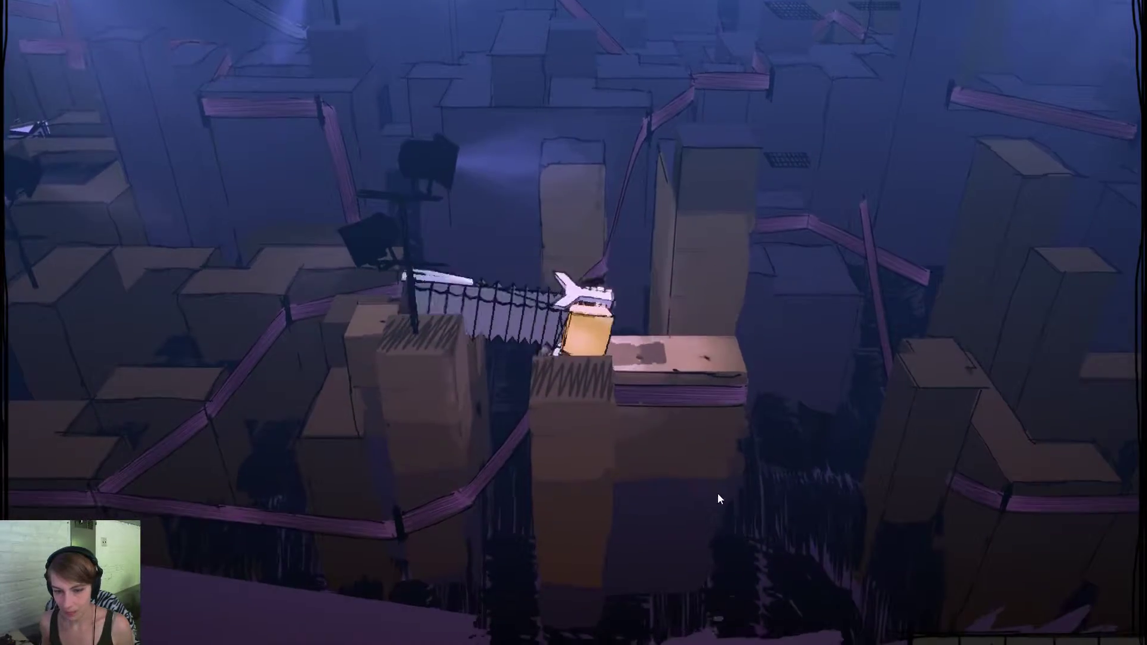
key(d)
key(a)
key(a)
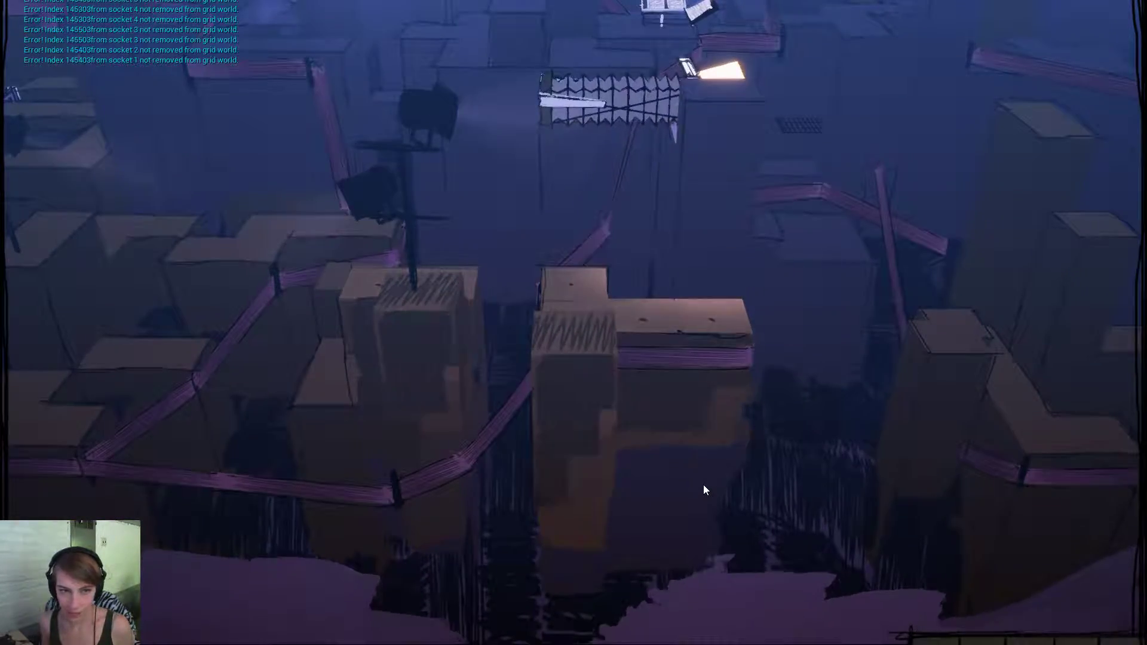
key(e)
key(e)
key(e)
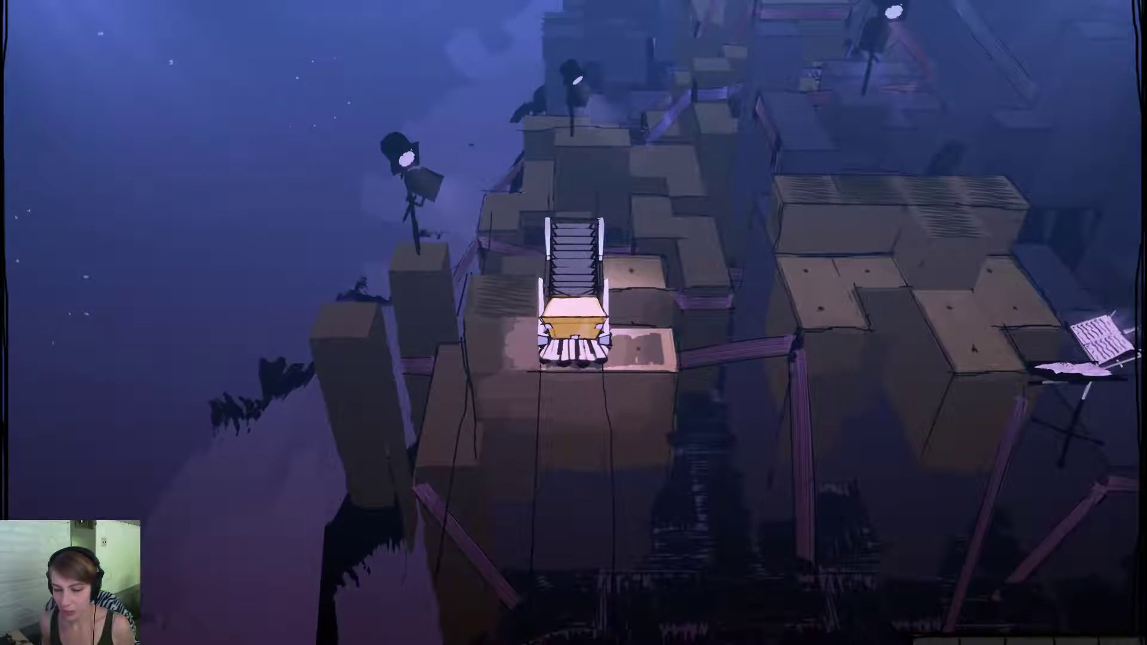
Open the puzzle on the world map's upper east side and raise the horn instrument upright on its blocks.
click(1004, 629)
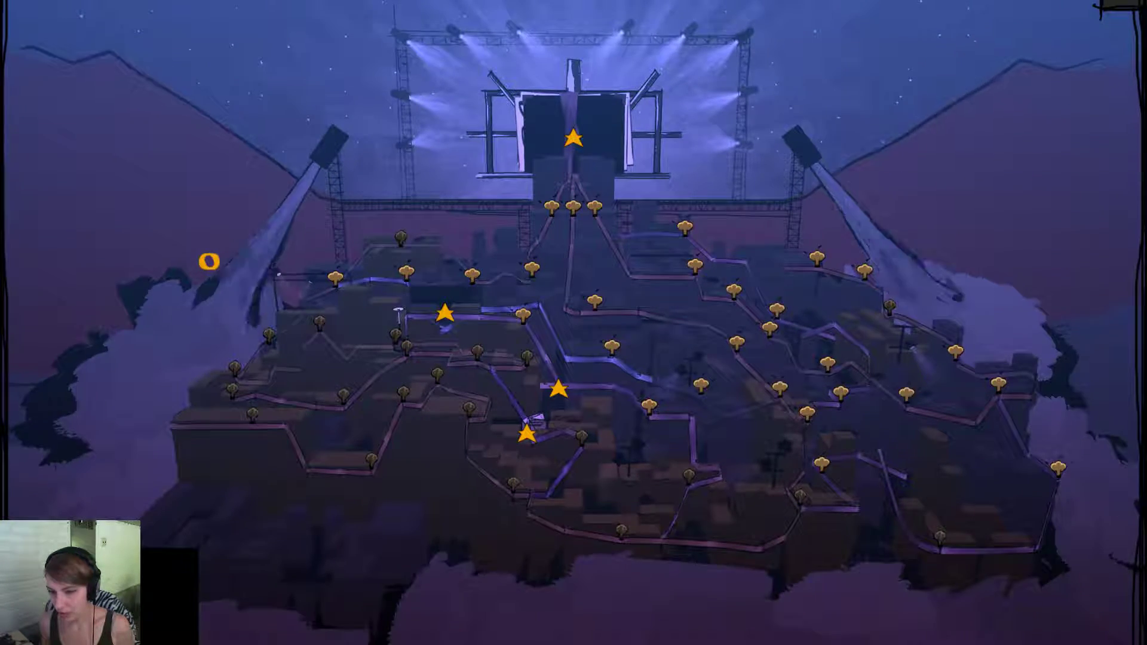
click(889, 306)
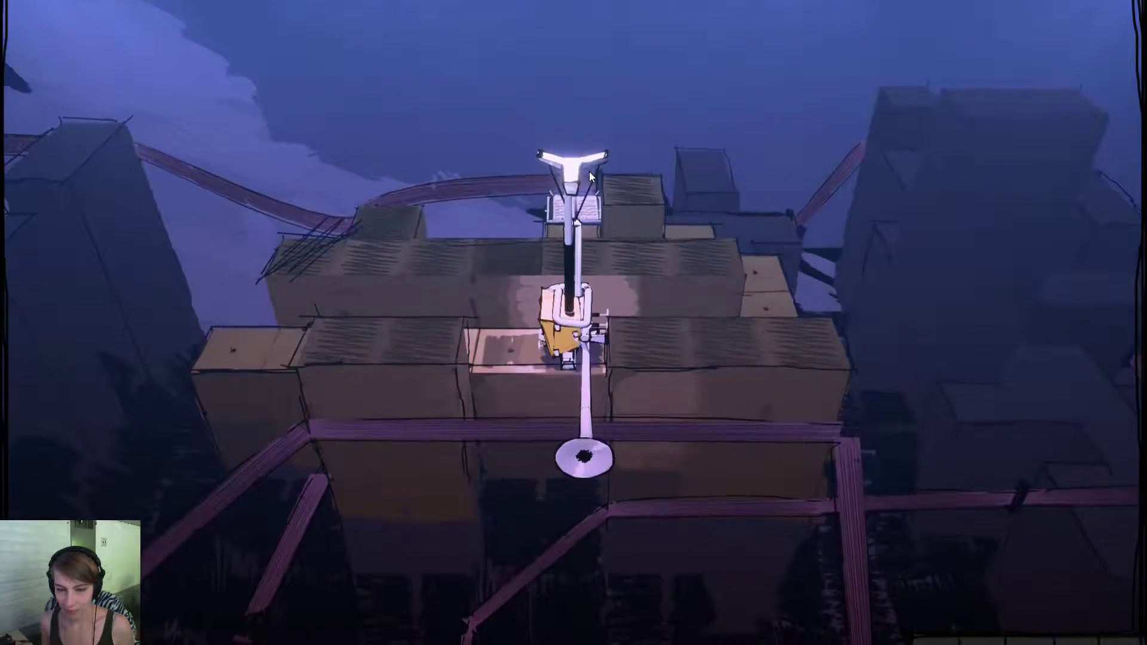
key(Left)
key(Up)
key(Up)
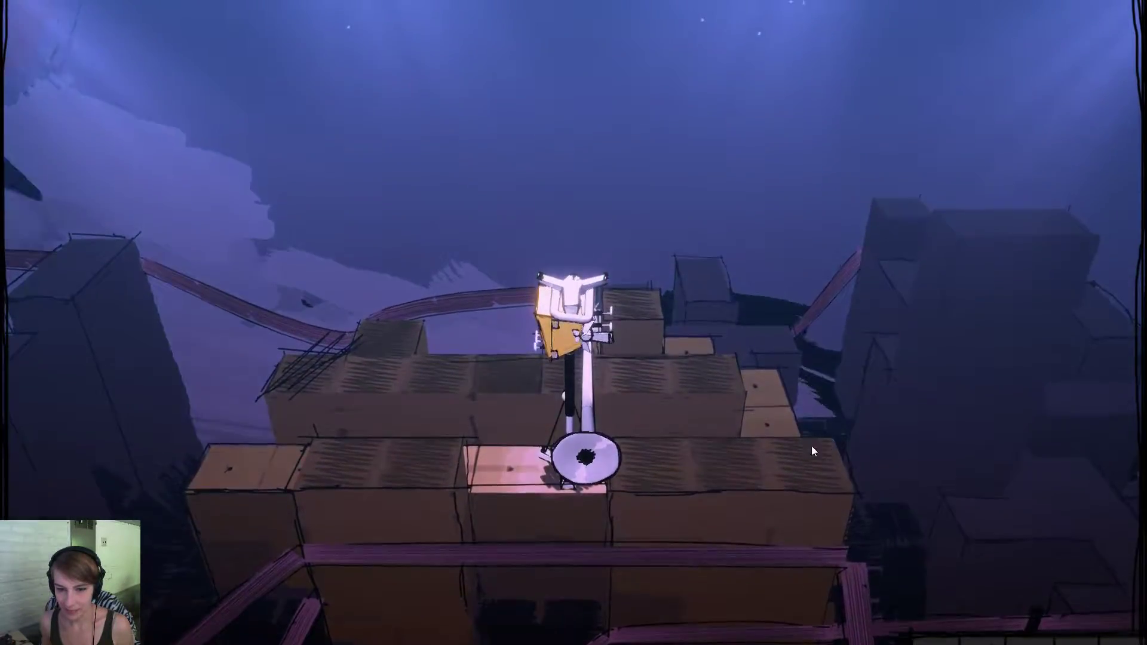
drag(820, 443, 287, 402)
key(Down)
key(Up)
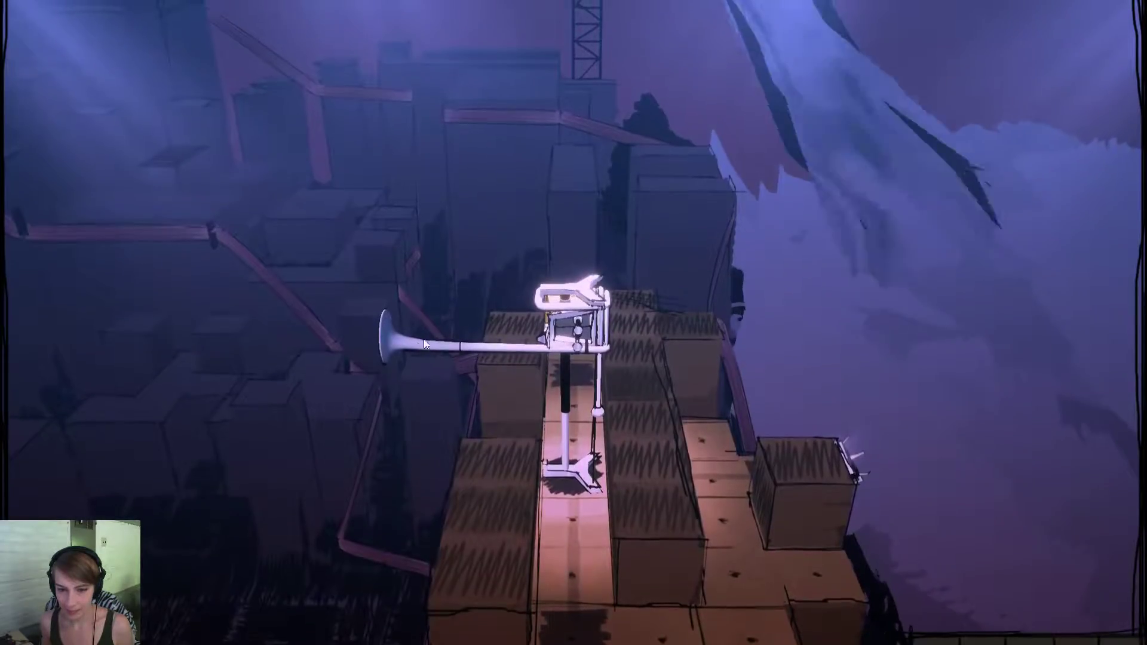
Bring the horn instrument to the edge of the blocks and extend its tubes over the drop.
key(Right)
key(Down)
drag(747, 299, 371, 358)
key(Left)
click(622, 495)
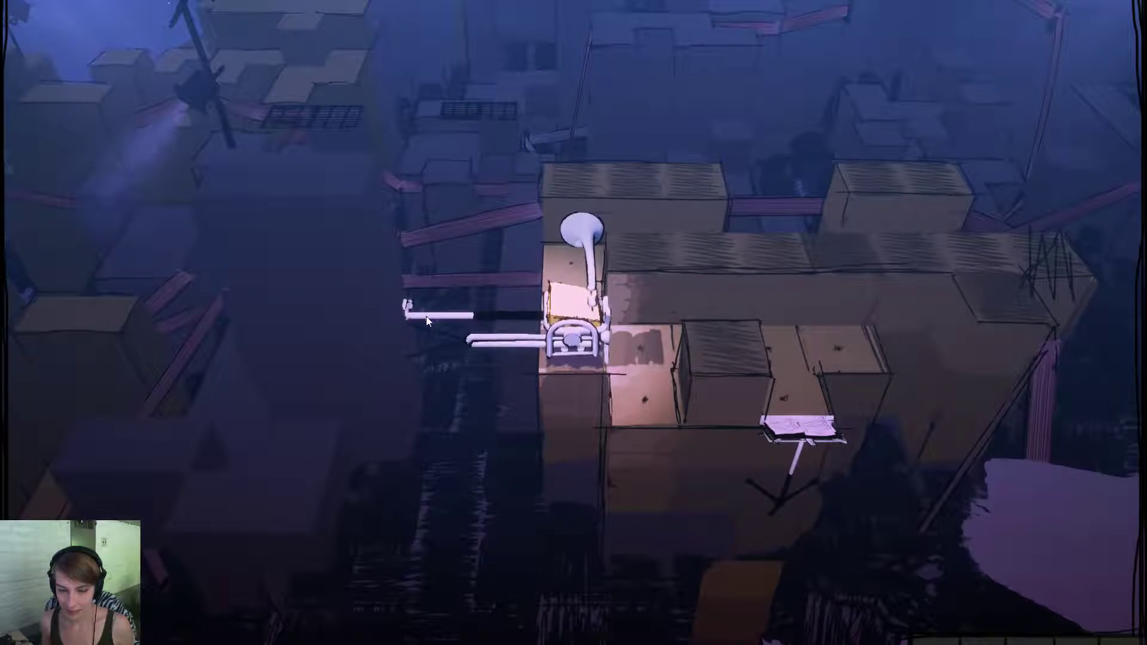
click(427, 314)
click(716, 292)
click(607, 195)
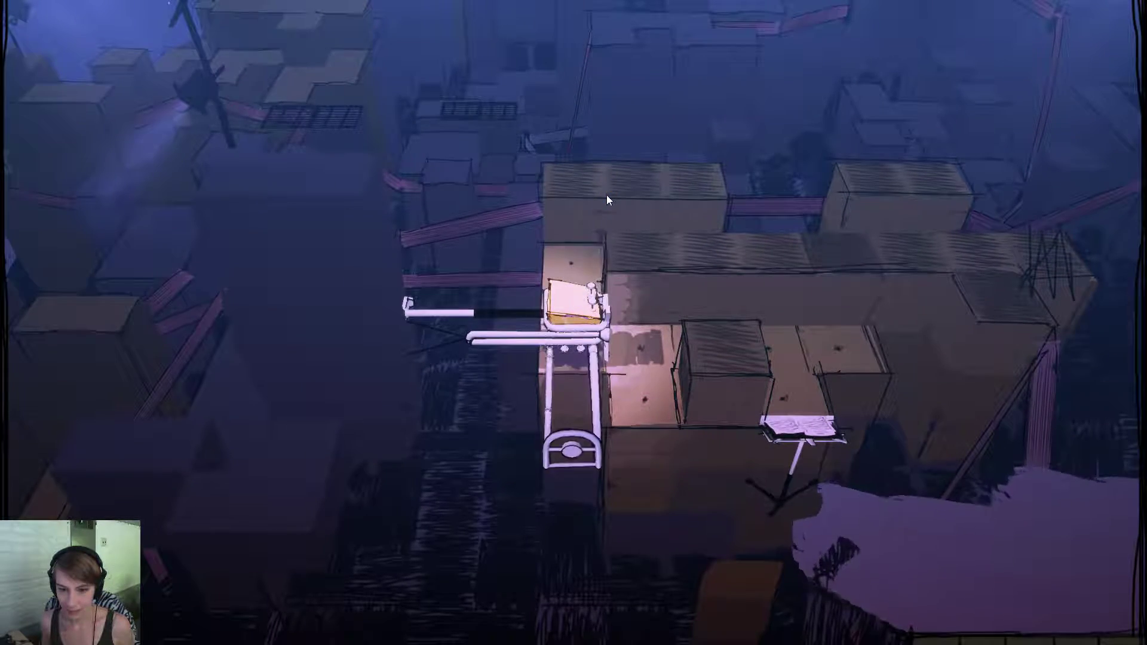
click(607, 195)
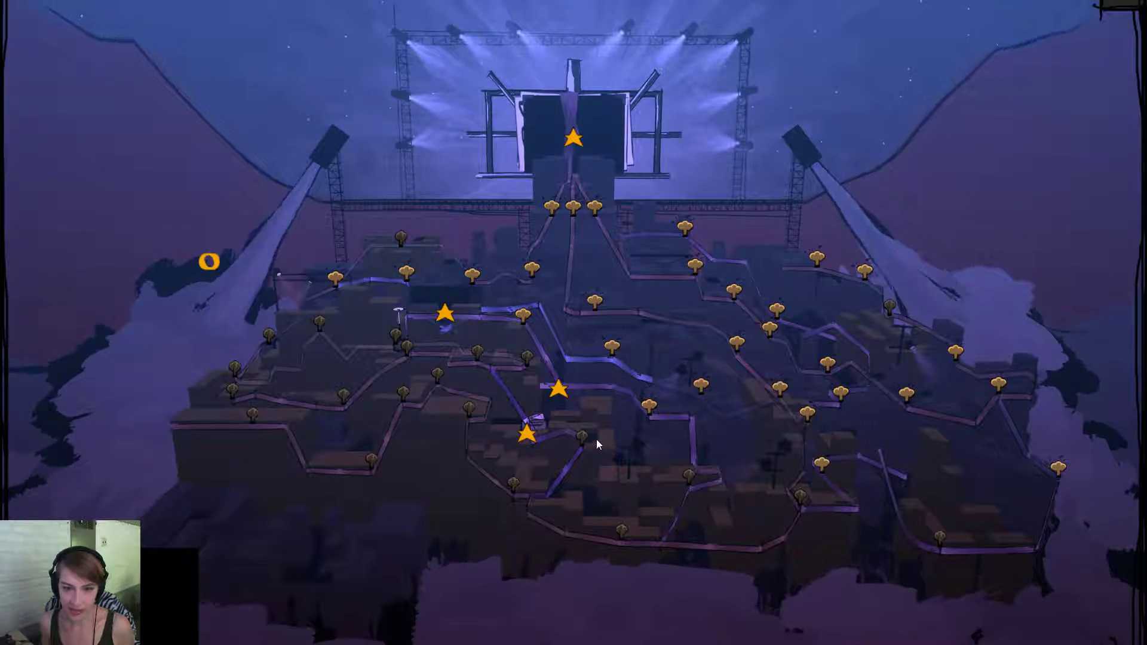
Open the third puzzle of the starred group at the world map's west side and take control of the drum kit.
click(447, 314)
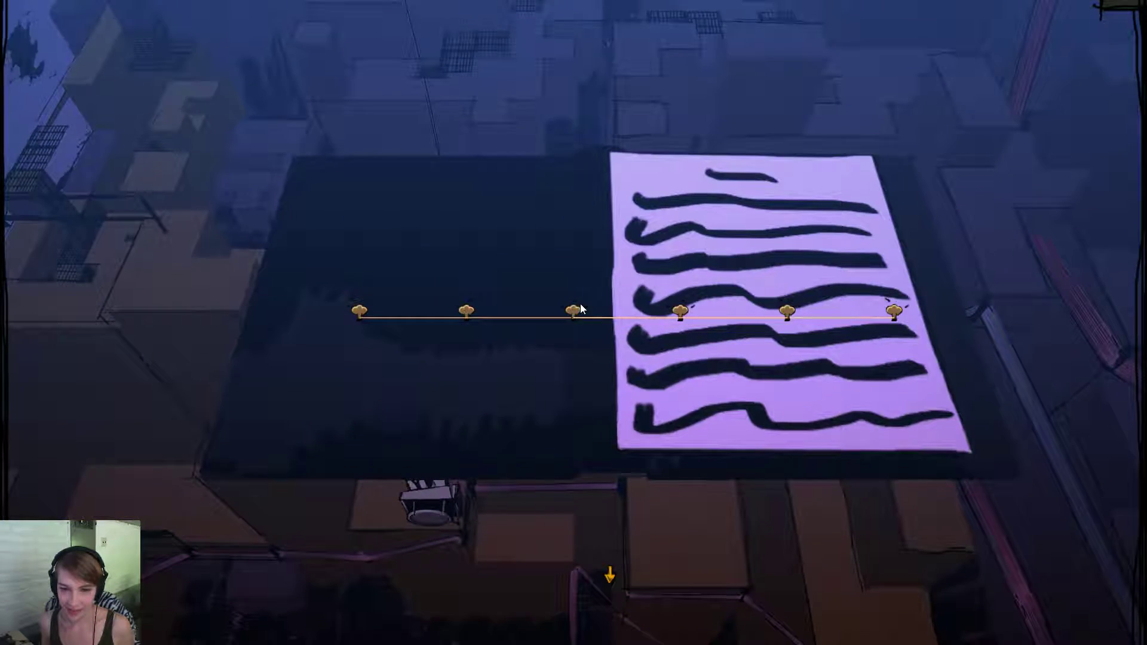
click(578, 309)
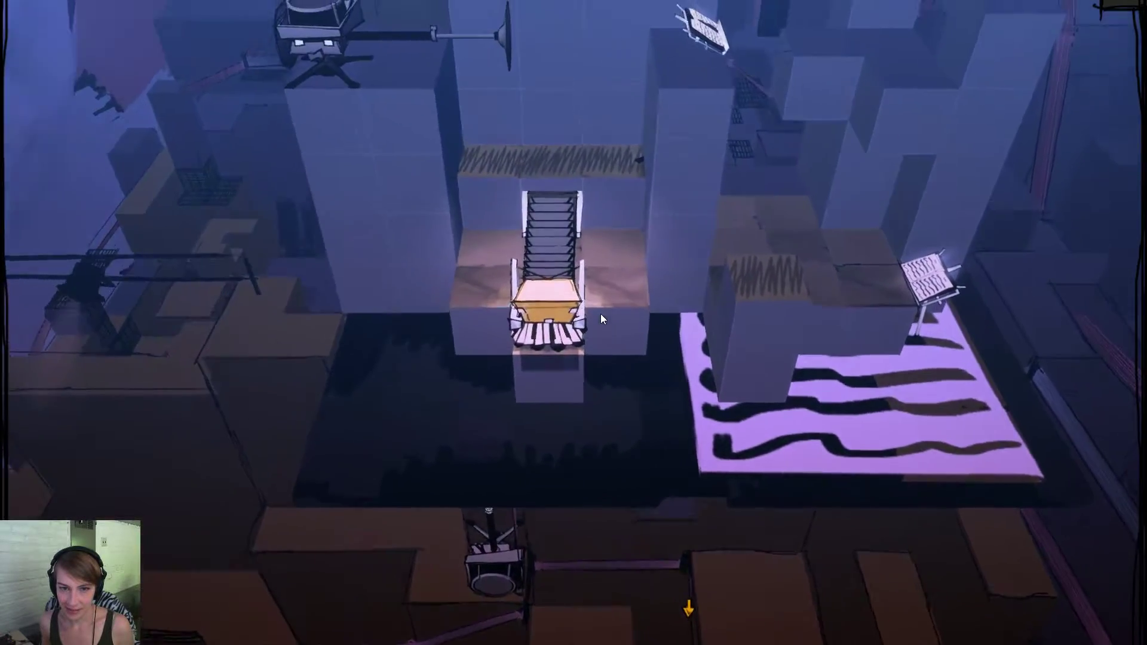
key(Tab)
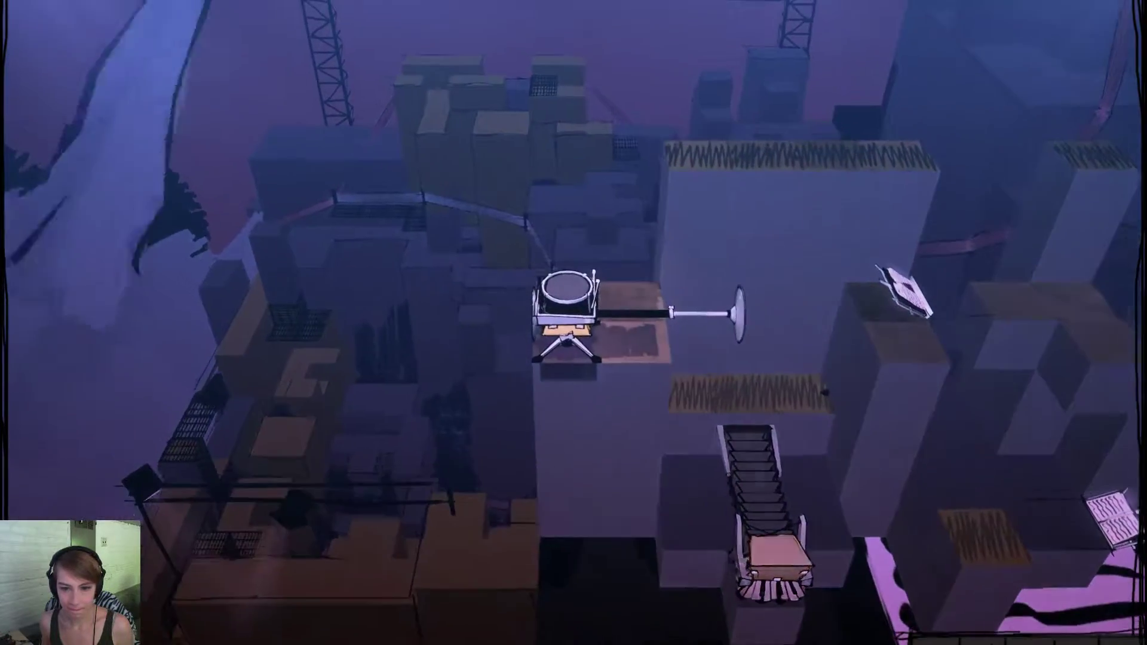
Move the drum kit to the inner edge of its tall block with its cymbal hanging over the front.
key(a)
key(d)
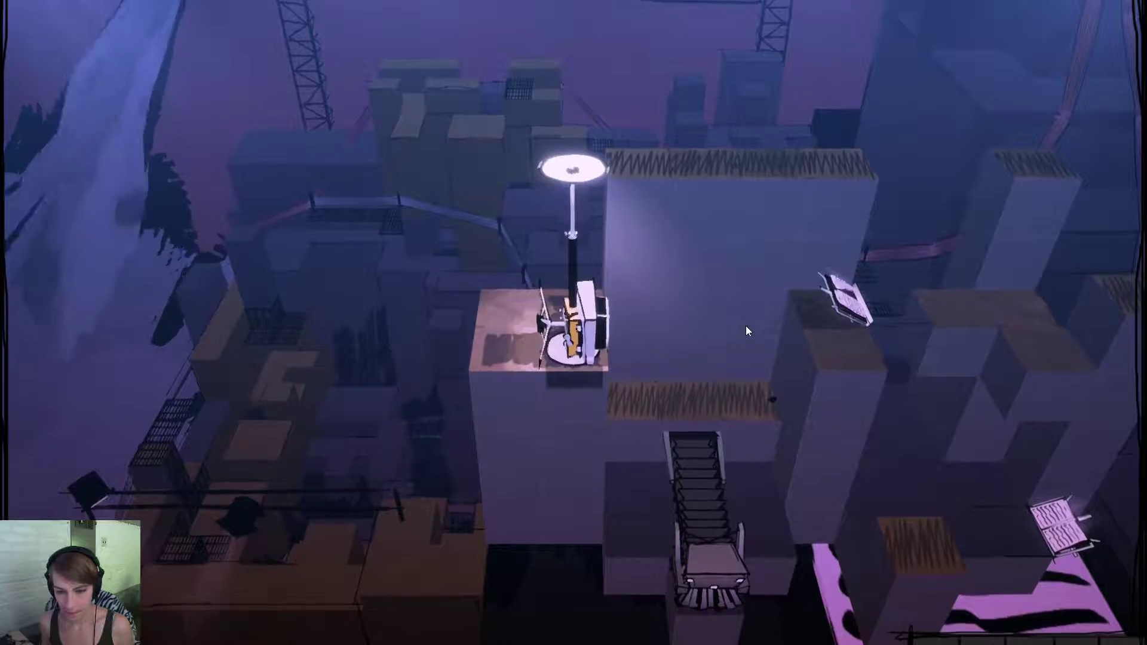
key(a)
key(d)
key(w)
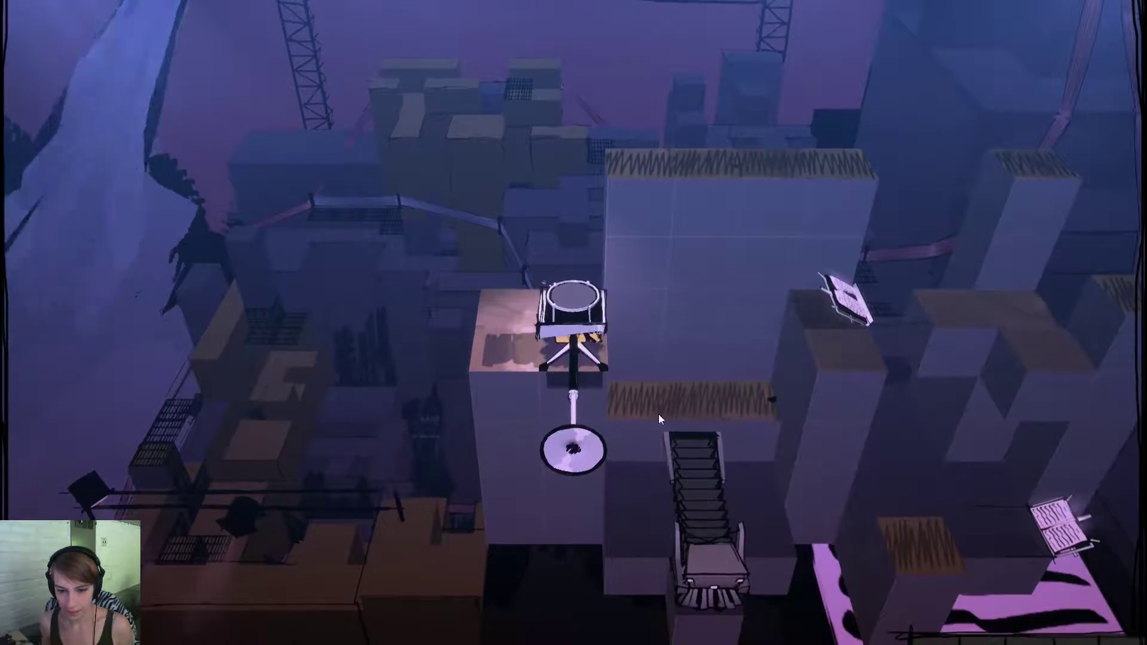
Take control of the keyboard piece and stand it upright against the tall block that carries the drum kit.
key(Tab)
click(609, 325)
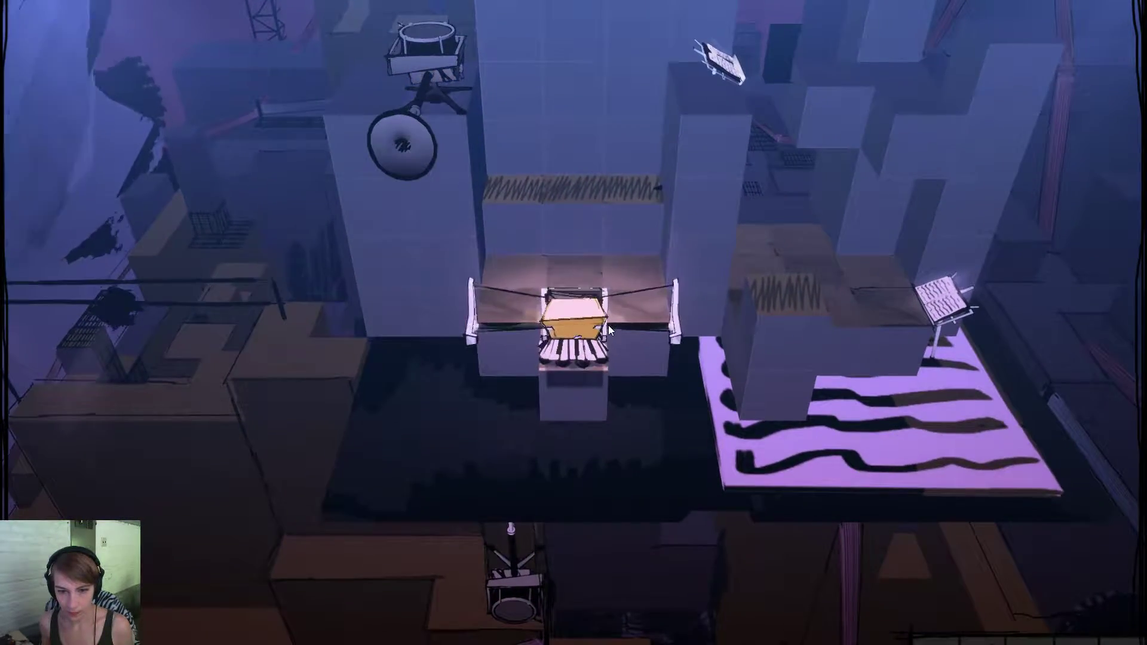
click(608, 325)
click(608, 325)
key(w)
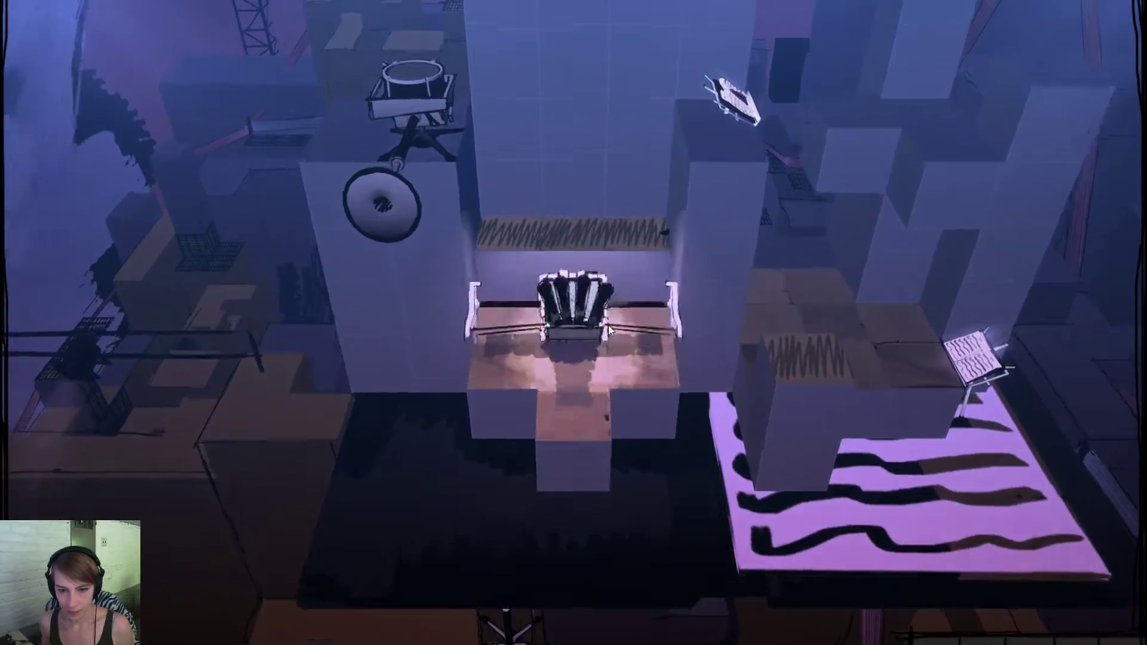
click(625, 313)
key(a)
click(626, 313)
key(w)
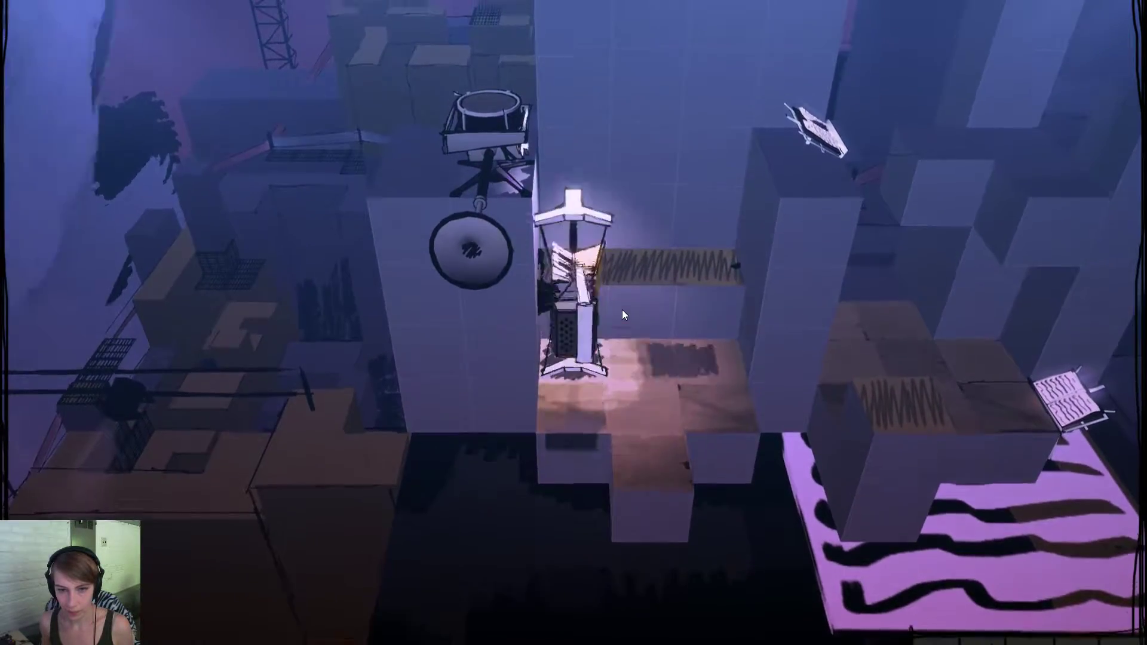
Move the drum kit from its tall block over the upright keyboard piece and onto the ledge behind it.
key(Tab)
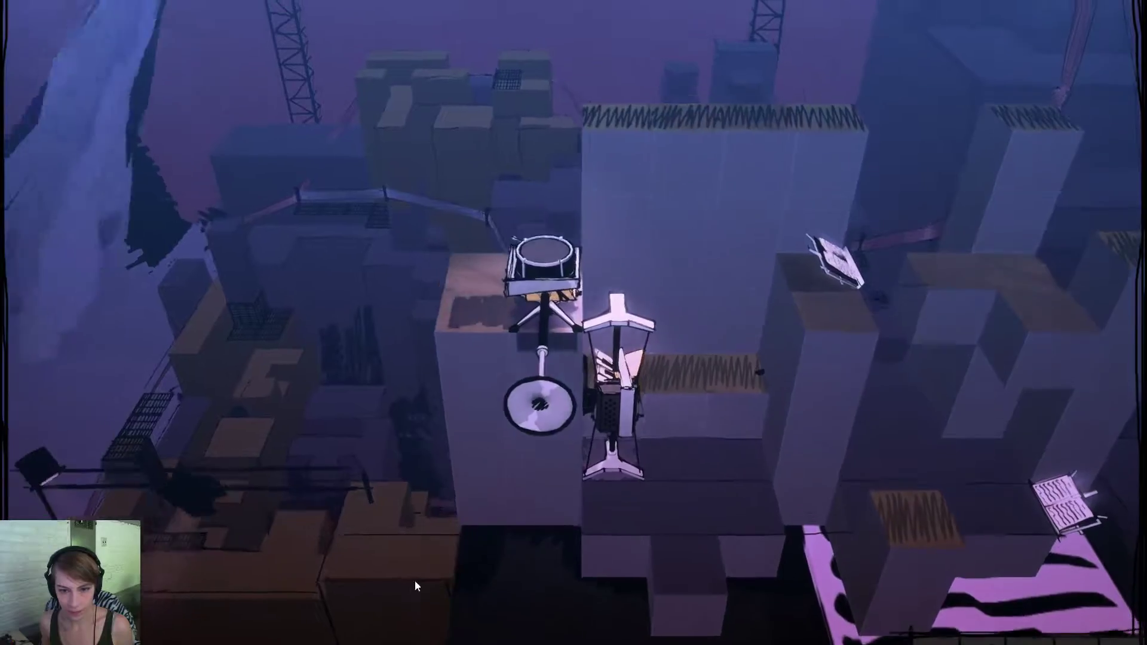
key(d)
key(s)
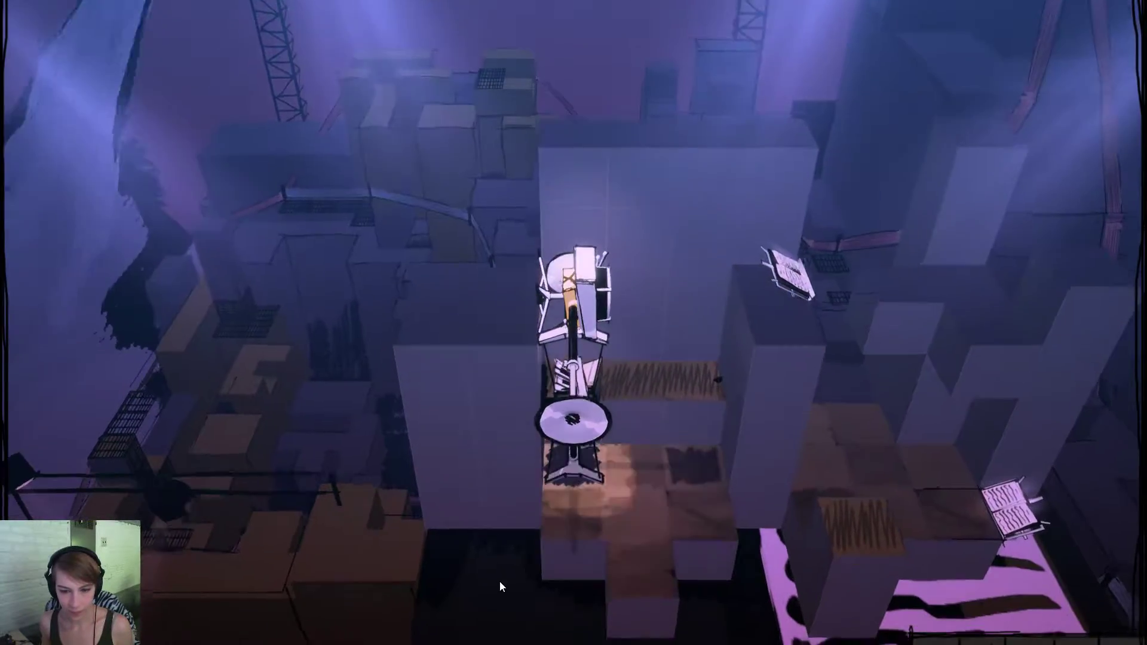
key(w)
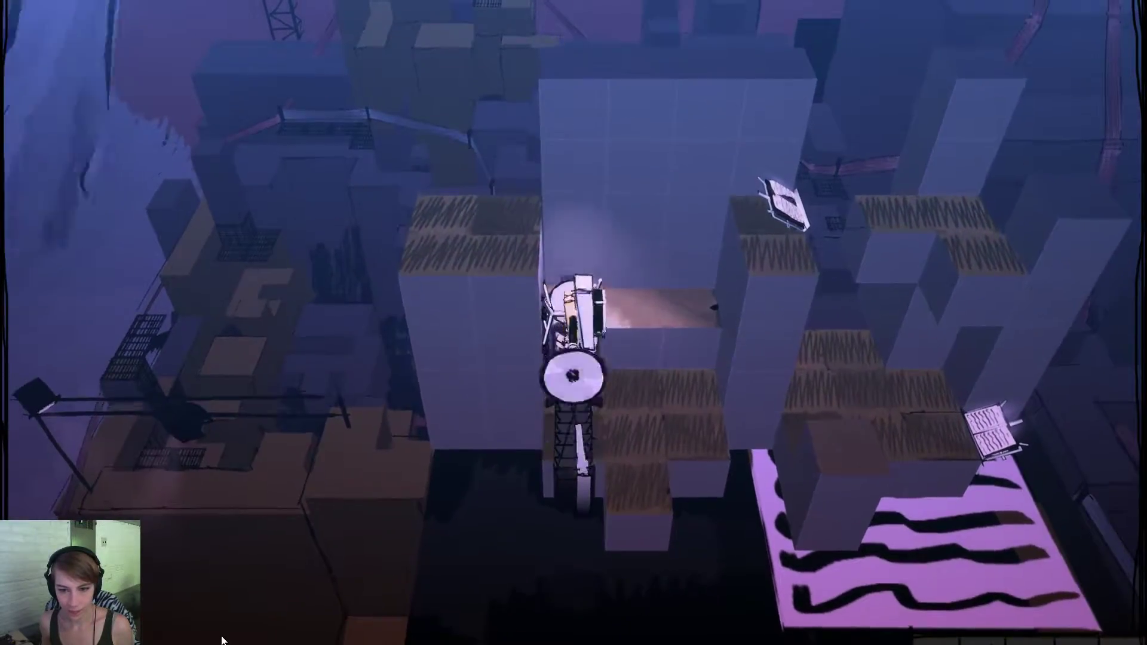
key(d)
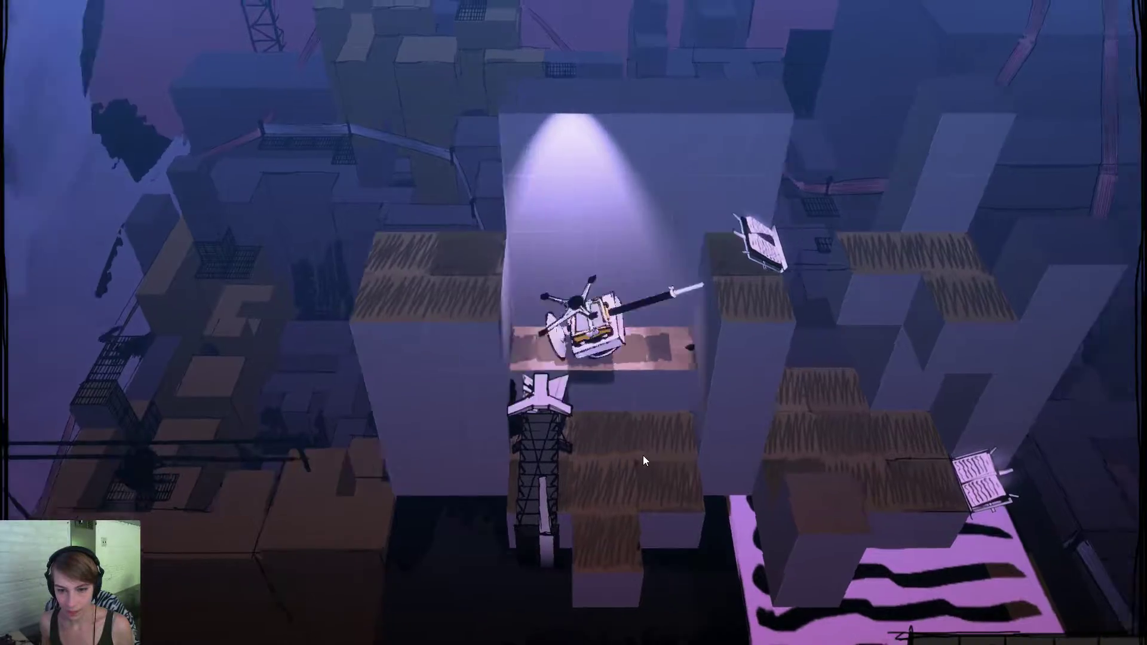
key(s)
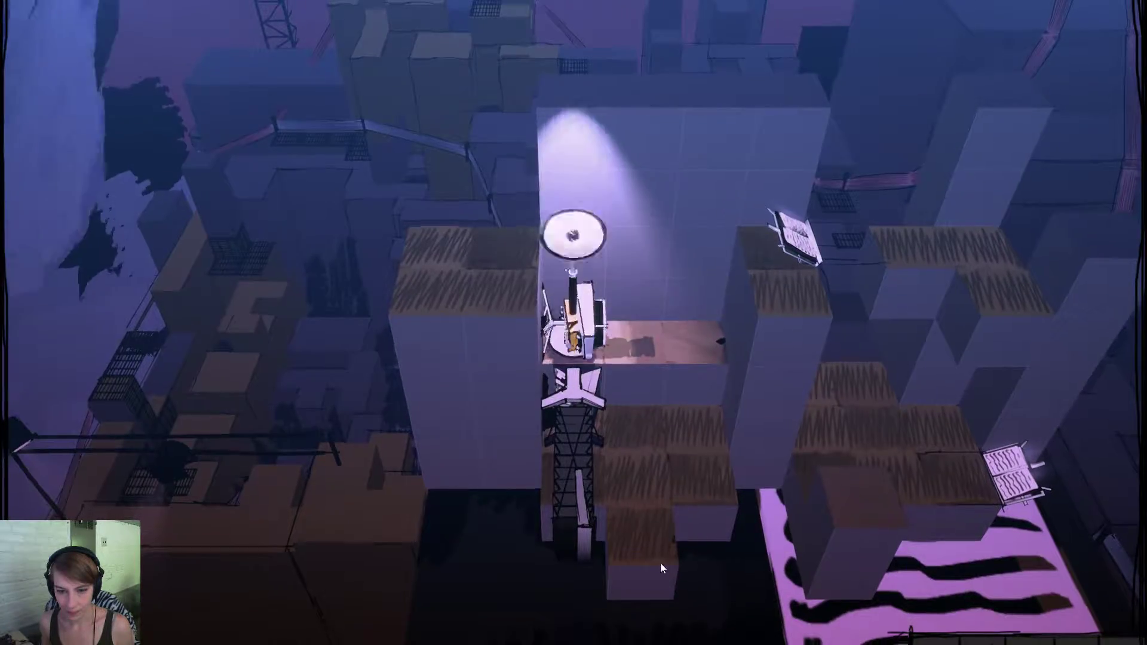
Put the drum kit back on the keyboard piece, turn its cymbal arm sideways and move it to the ledge's far end.
key(w)
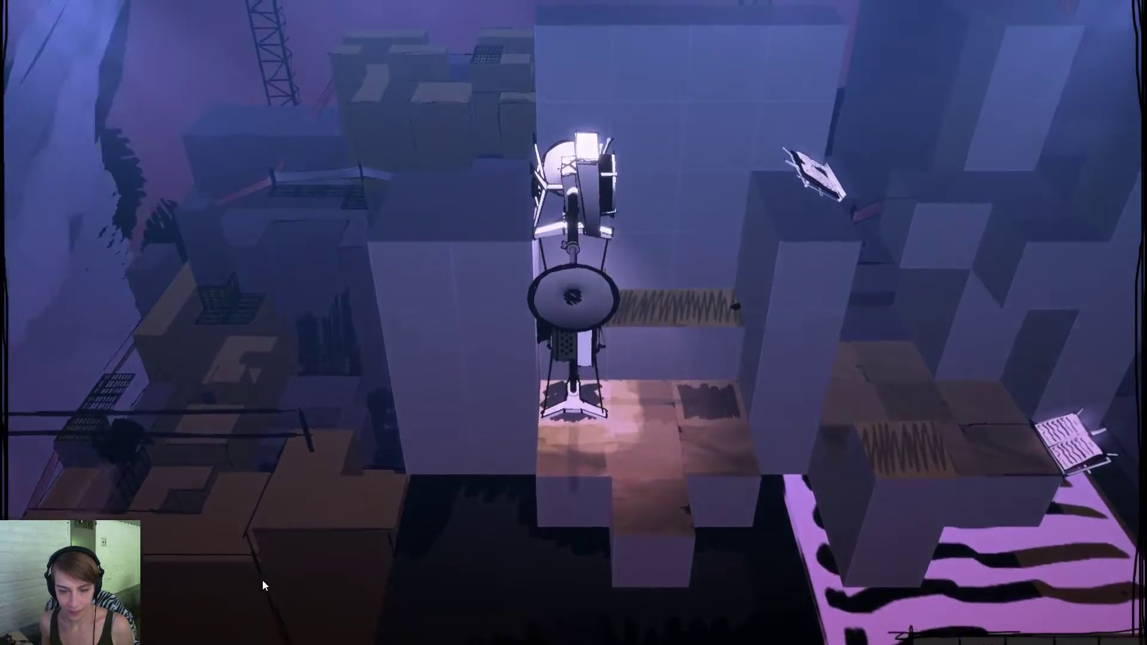
key(d)
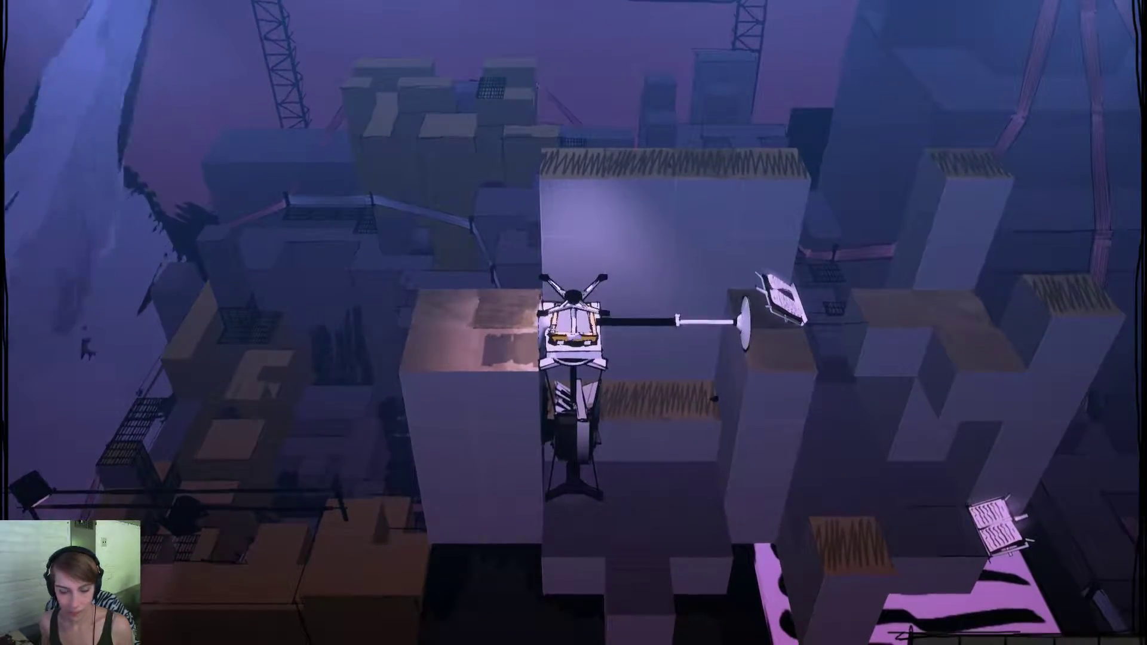
key(s)
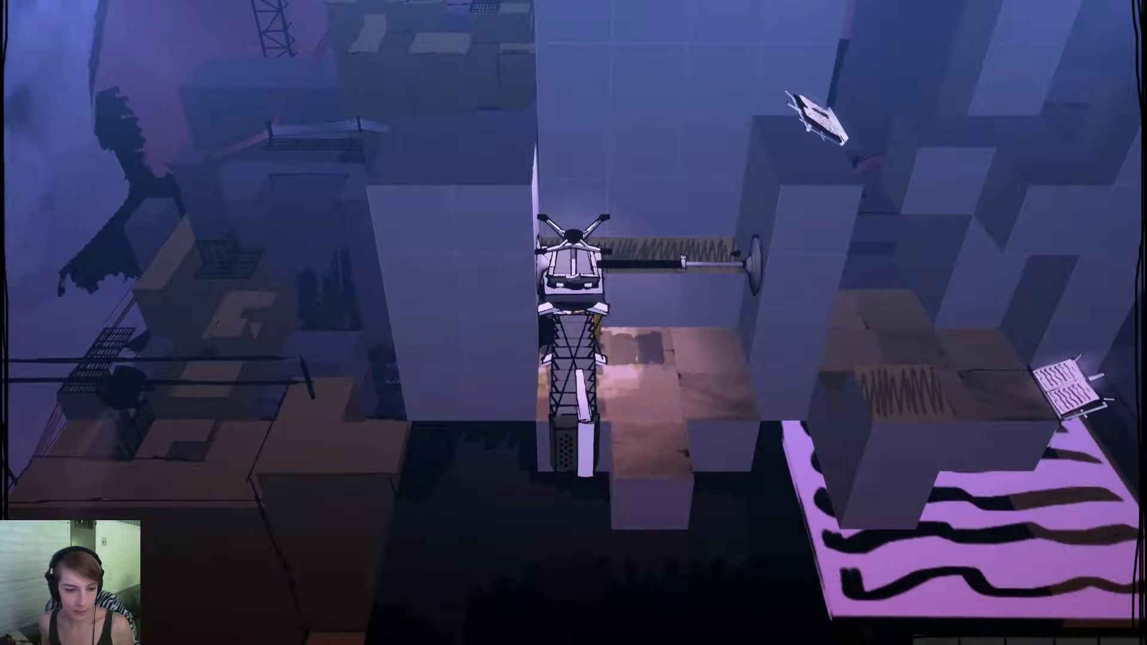
key(e)
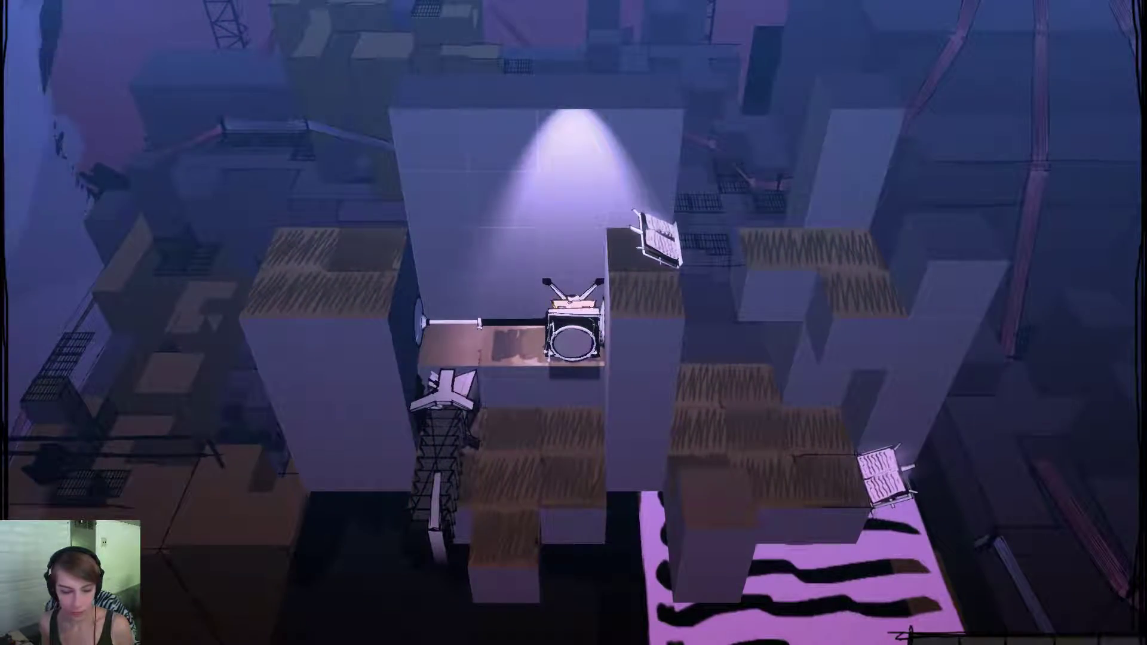
Bring the keyboard piece to the music-stand block and lift the drum kit on top of it.
key(d)
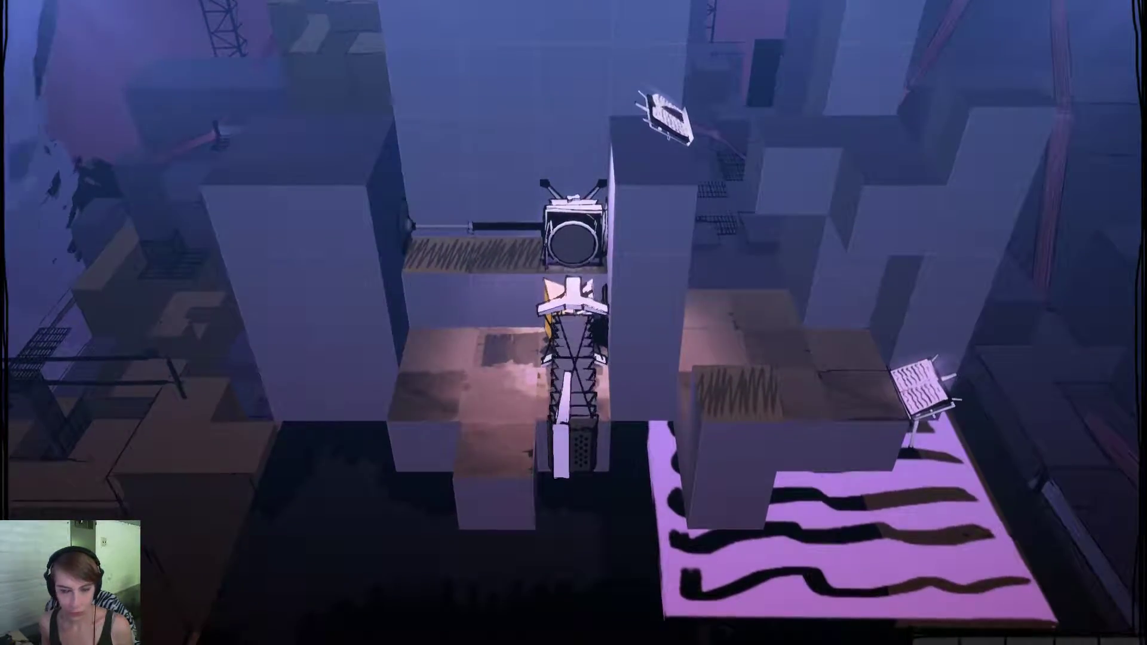
key(w)
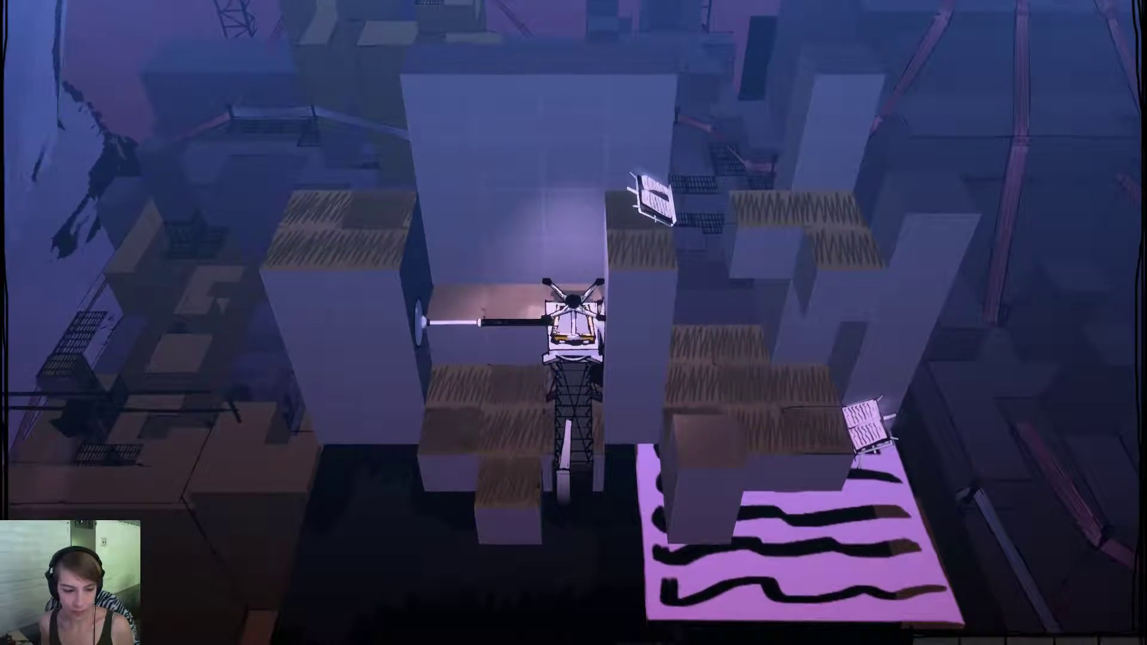
key(w)
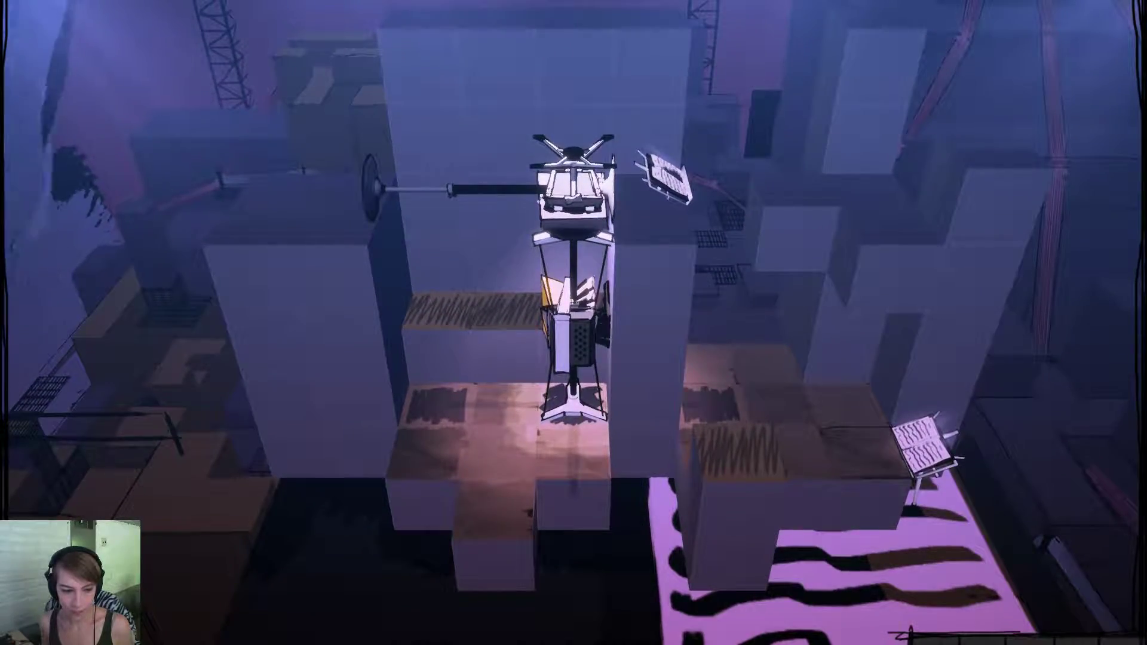
key(w)
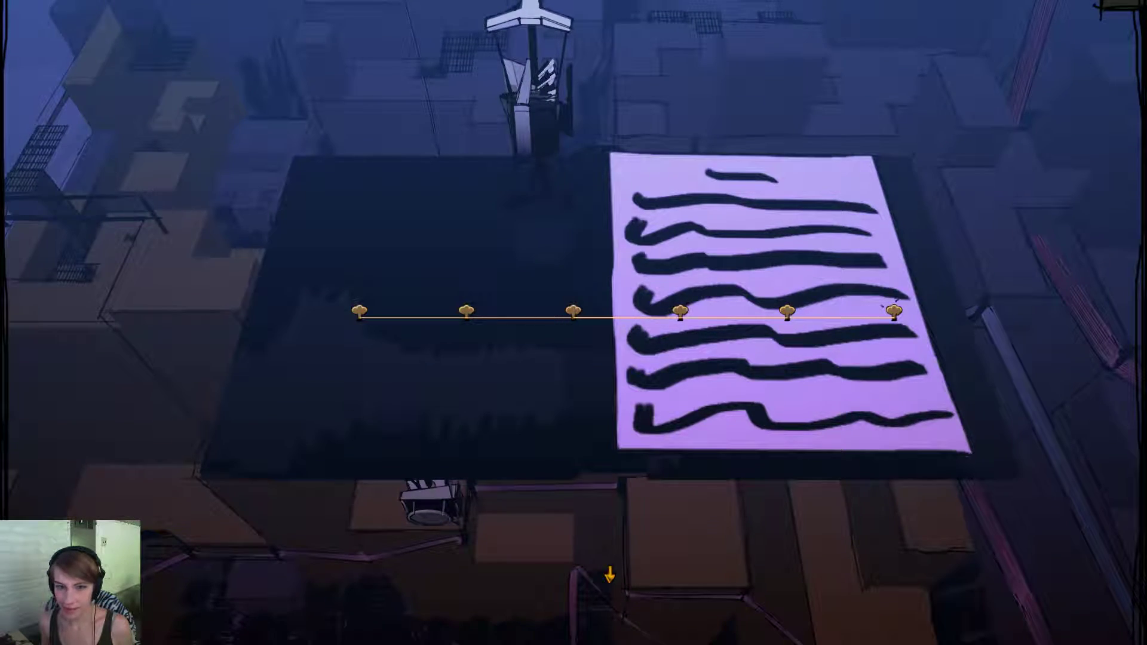
Leave the music-stand level group and select the long horizontal strip beside the main stage in the level editor.
click(610, 574)
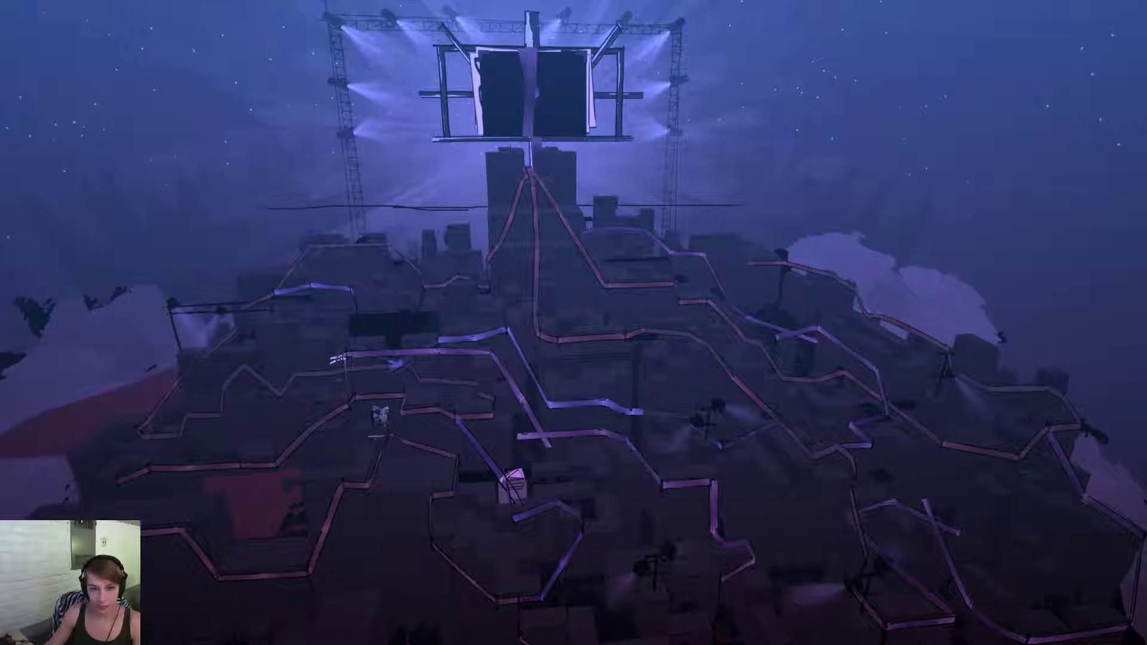
click(436, 209)
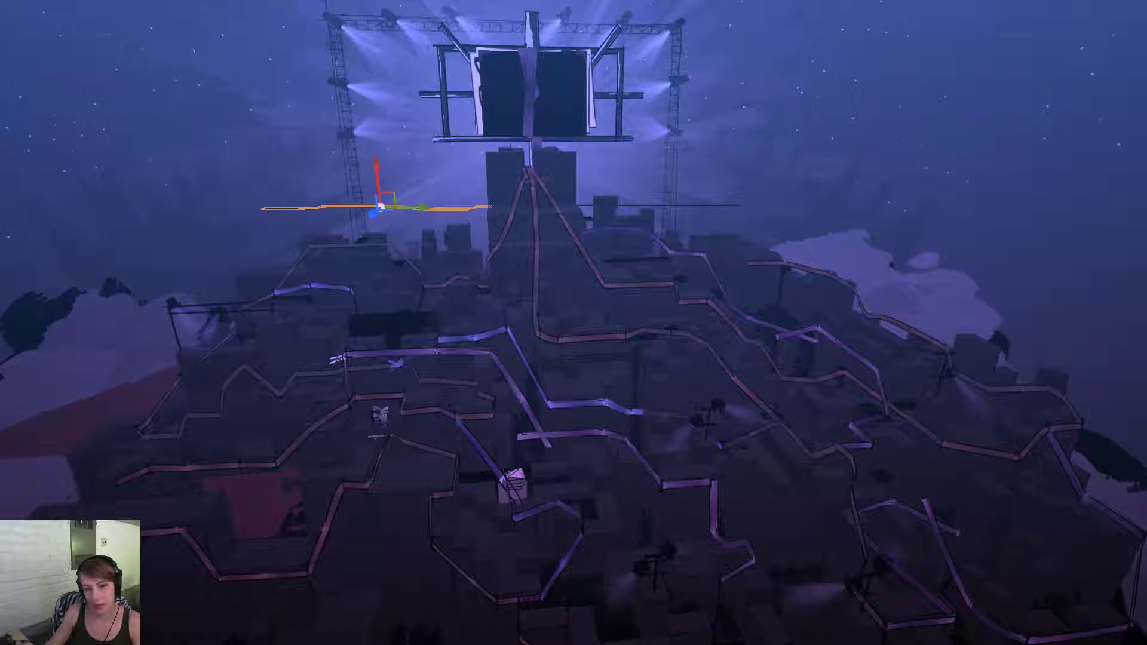
scroll(574, 323, down, 3)
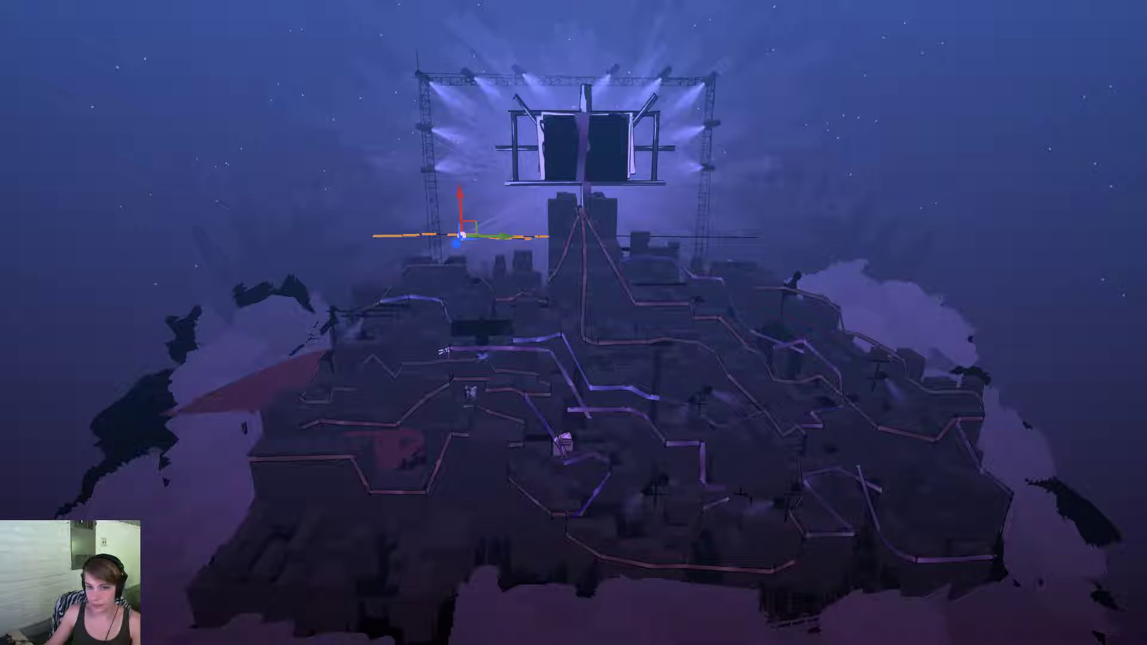
scroll(573, 322, up, 2)
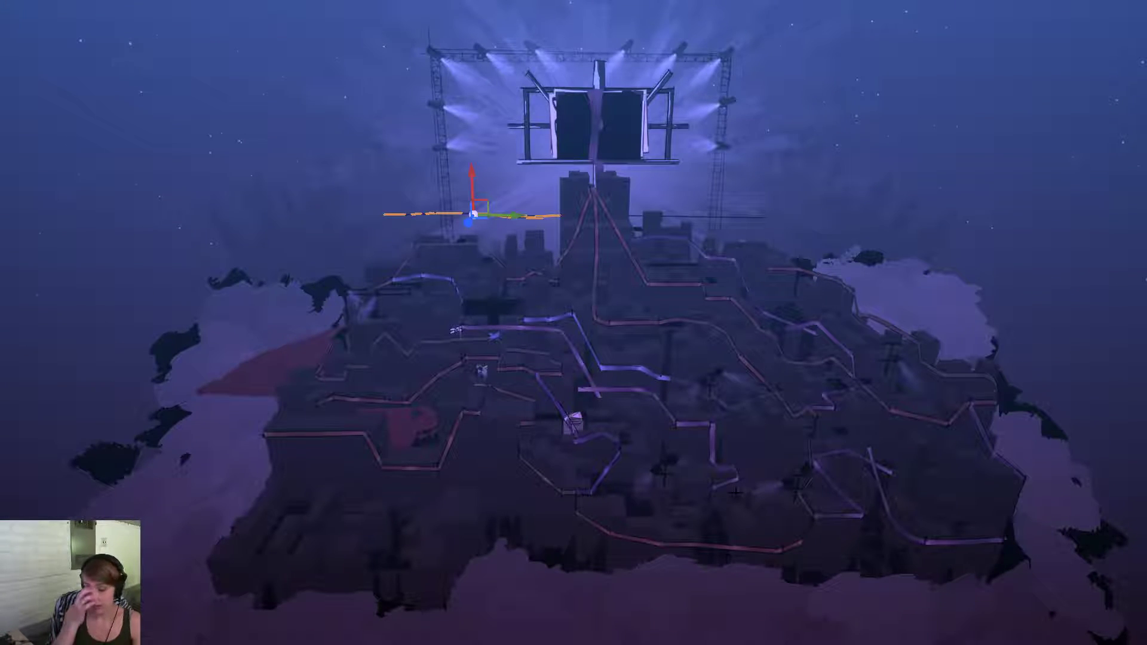
Playtest the world map, entering the level group beside the central star block and returning to the map overview.
key(ctrl+p)
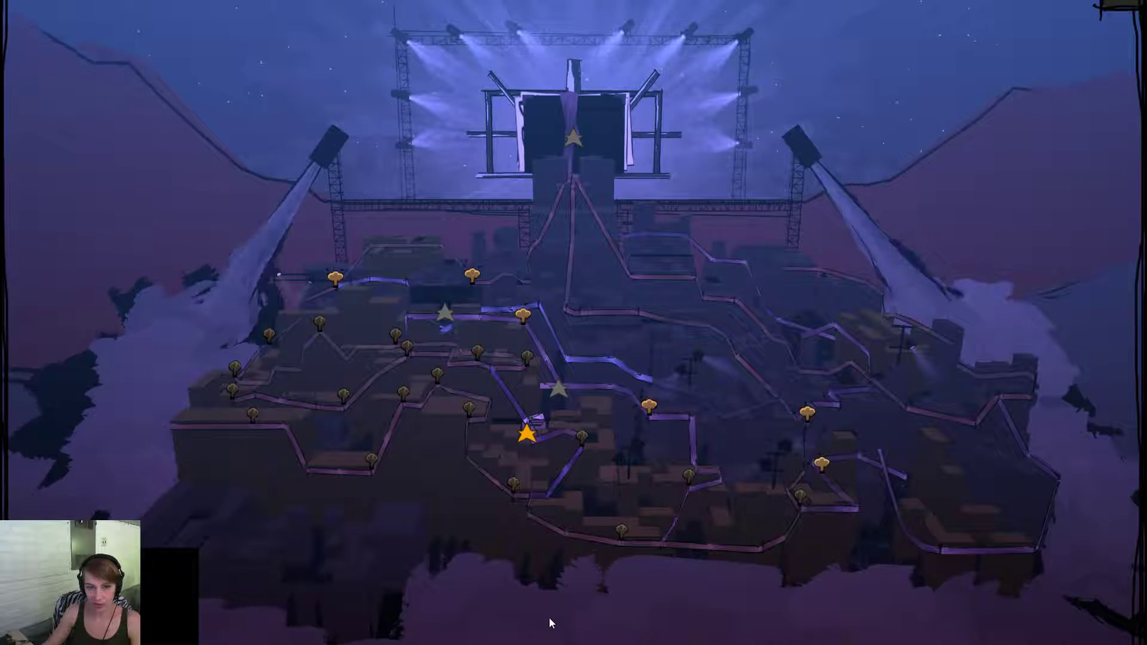
click(184, 625)
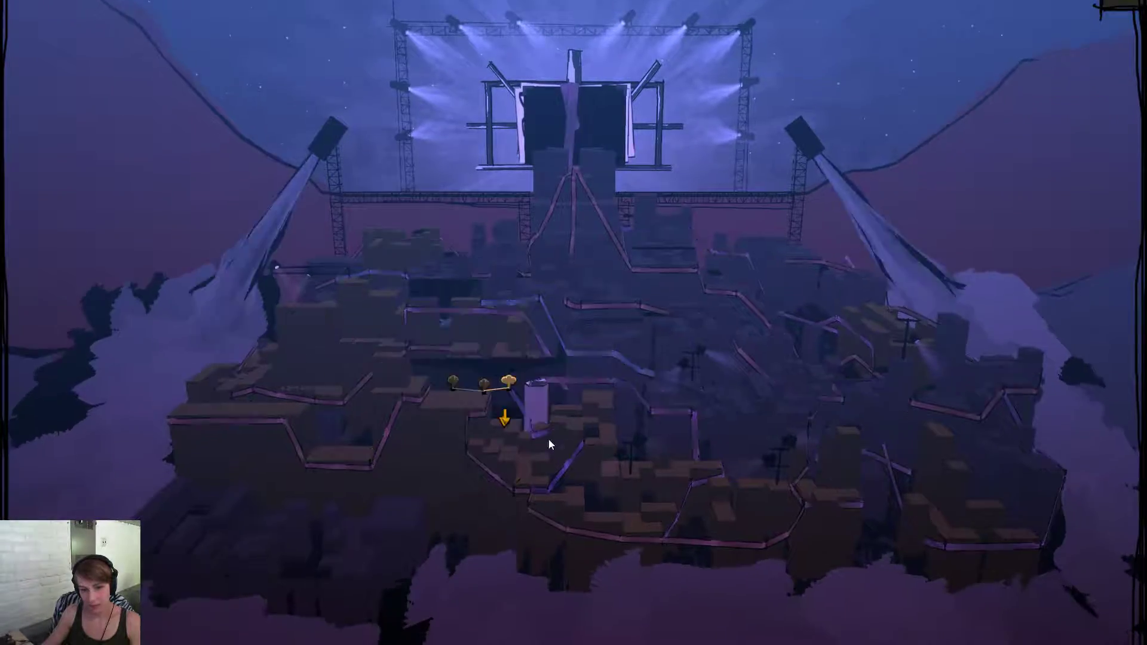
click(534, 436)
click(636, 487)
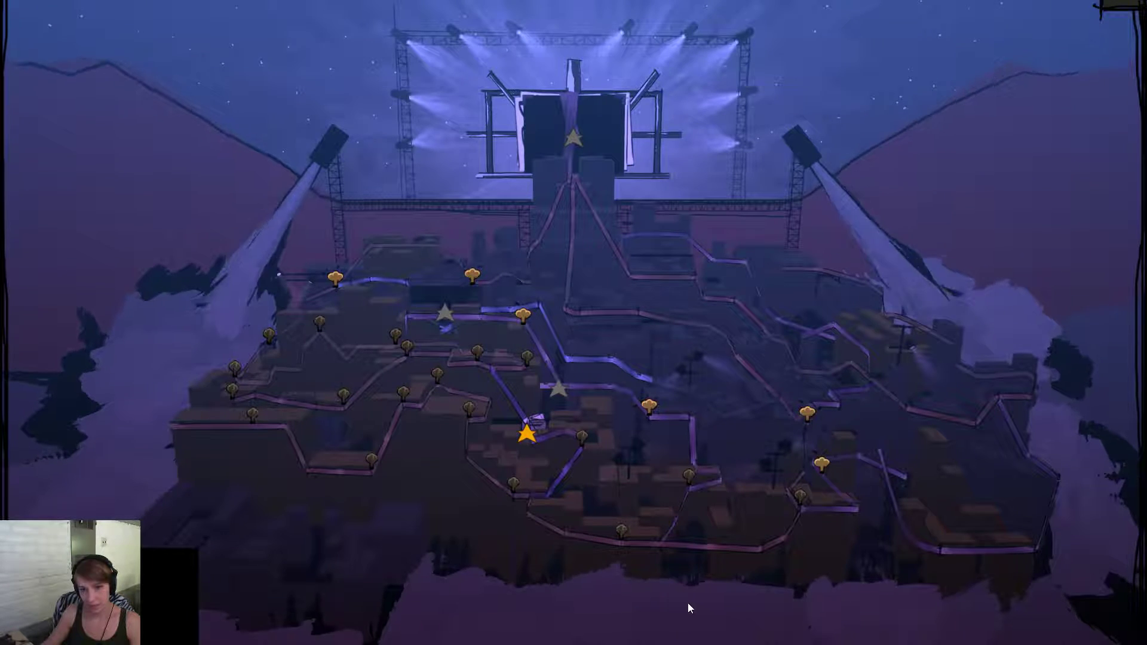
Playtest the opening transition and the music-stand level group, return to the world map and end the playtest.
click(153, 618)
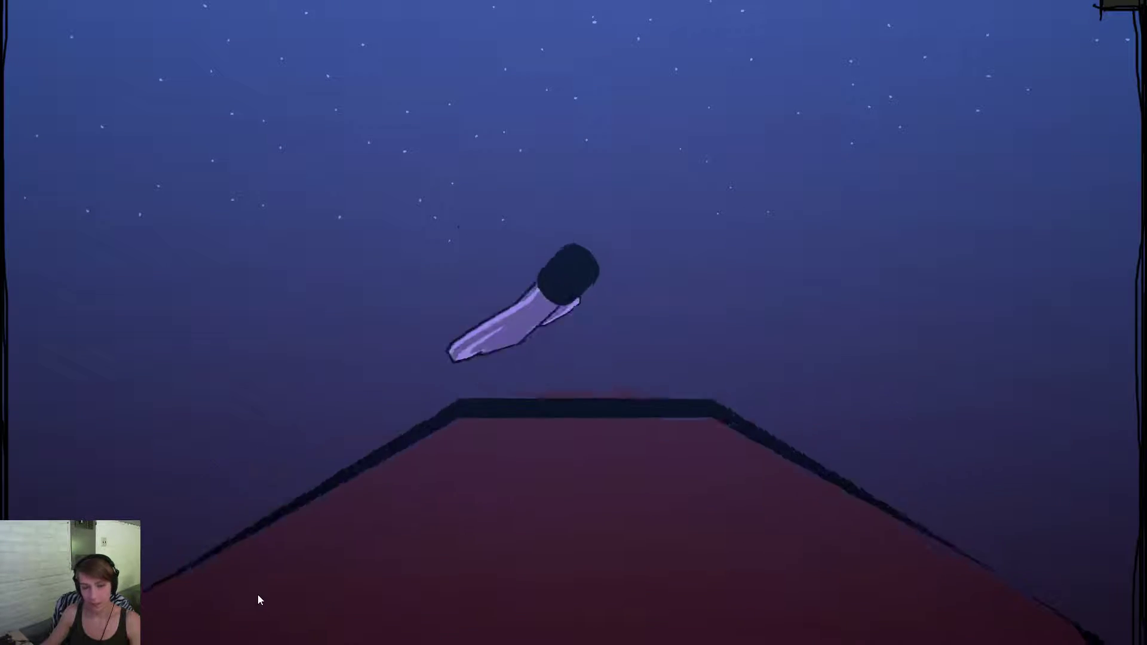
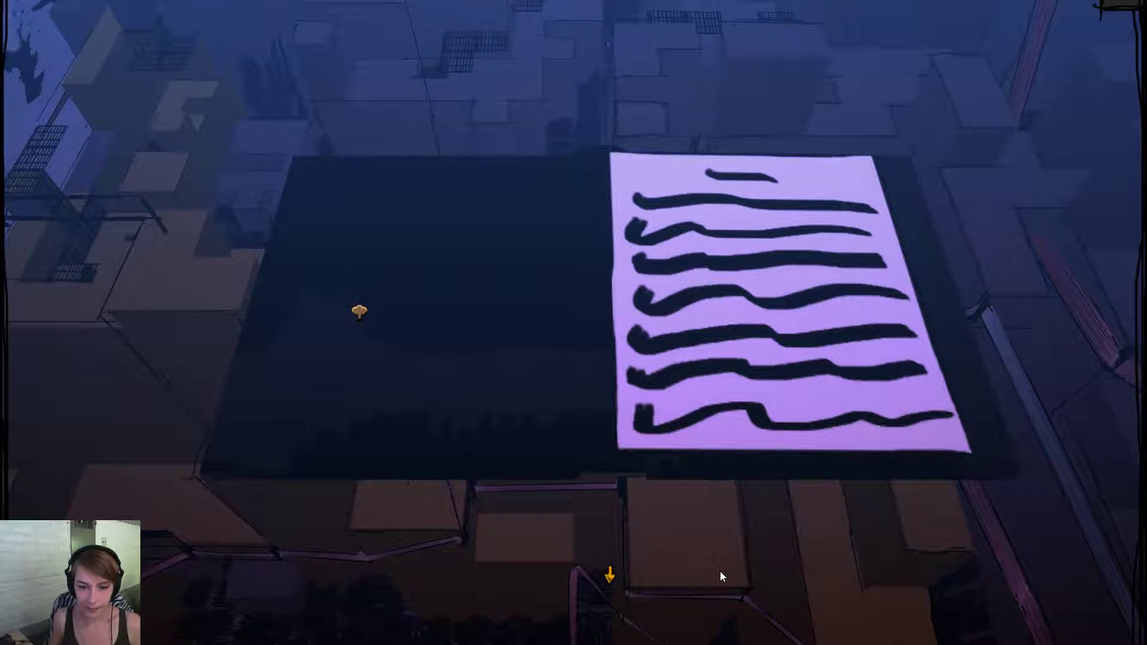
click(612, 572)
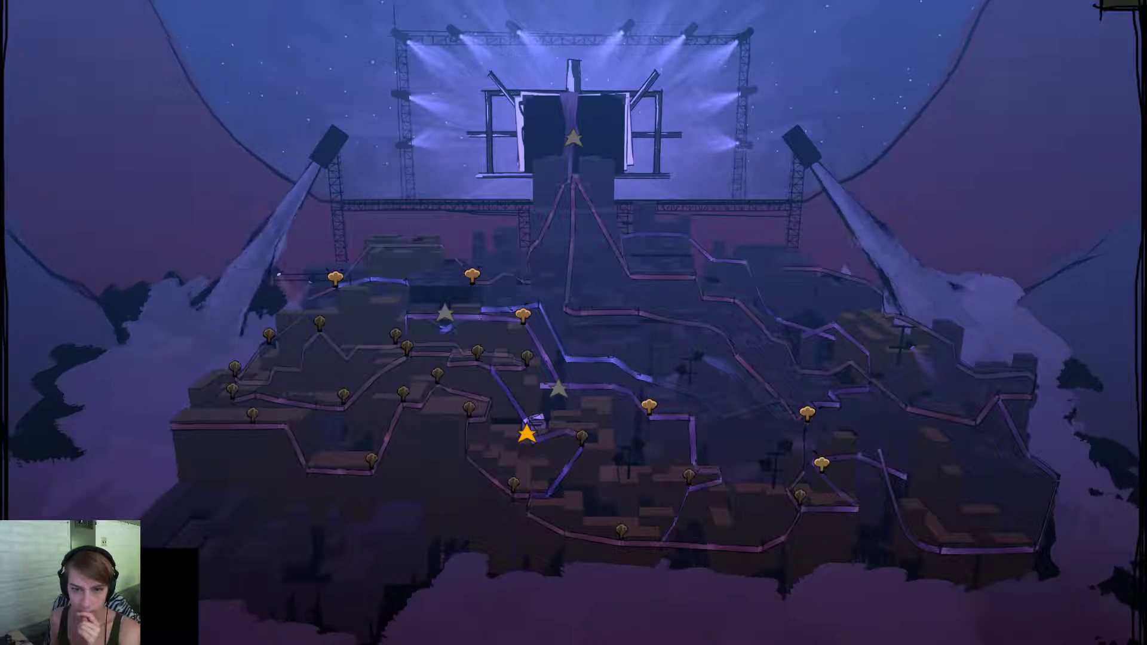
key(Escape)
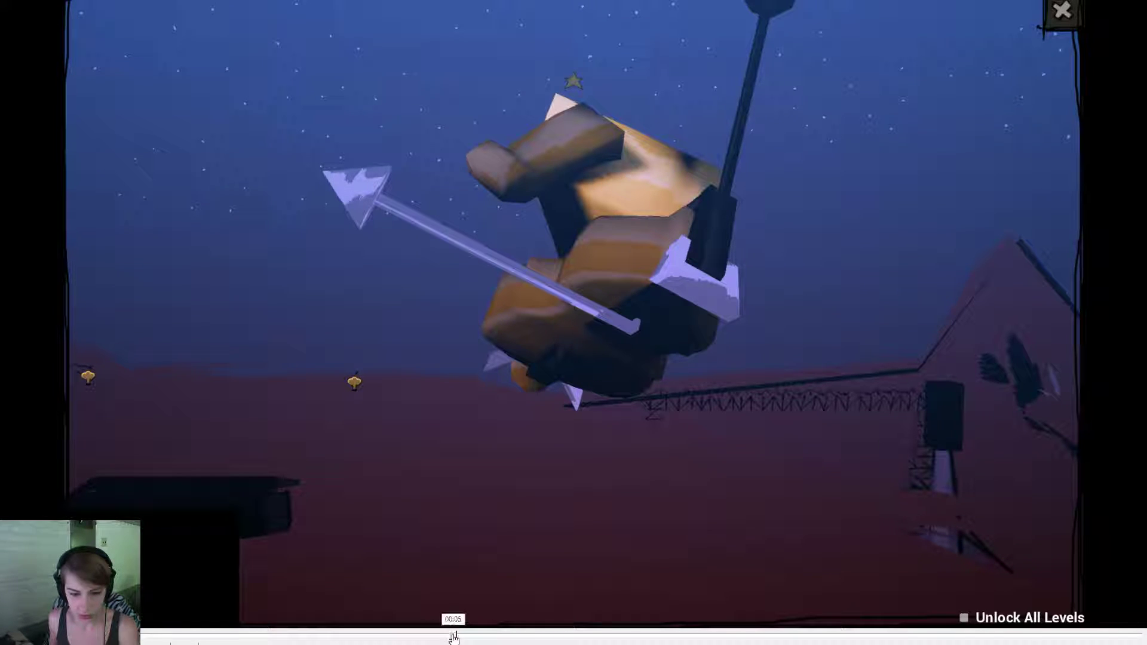
Scrub the recorded clip of the opening scene back to about 00:03 to examine the falling bass.
click(430, 636)
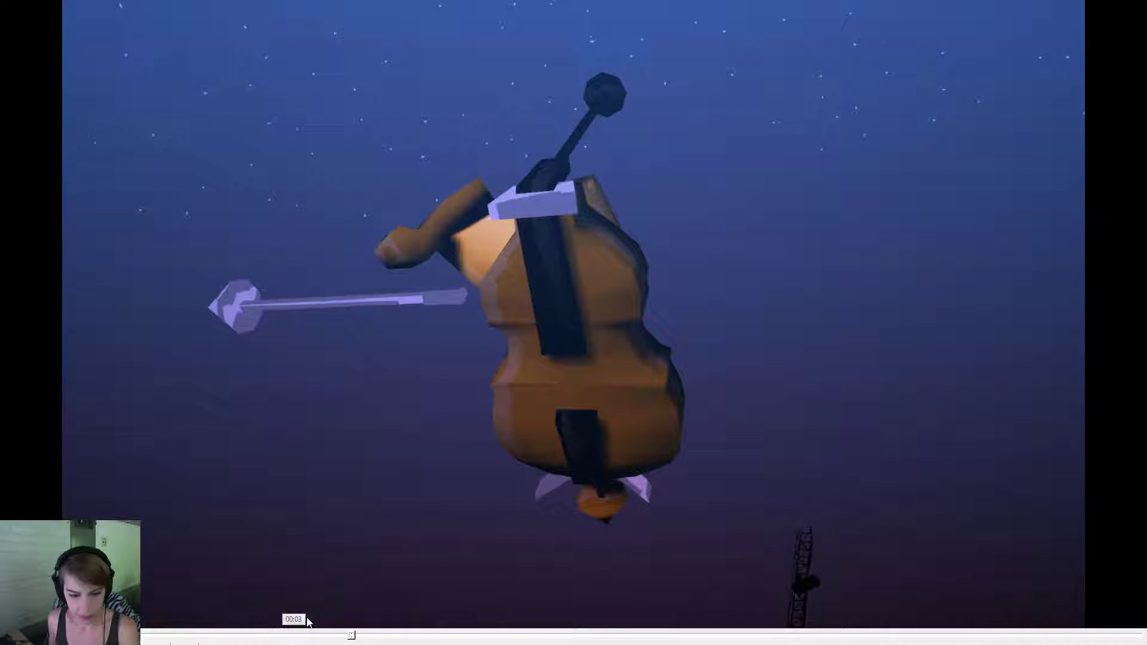
click(324, 635)
drag(325, 634, 308, 635)
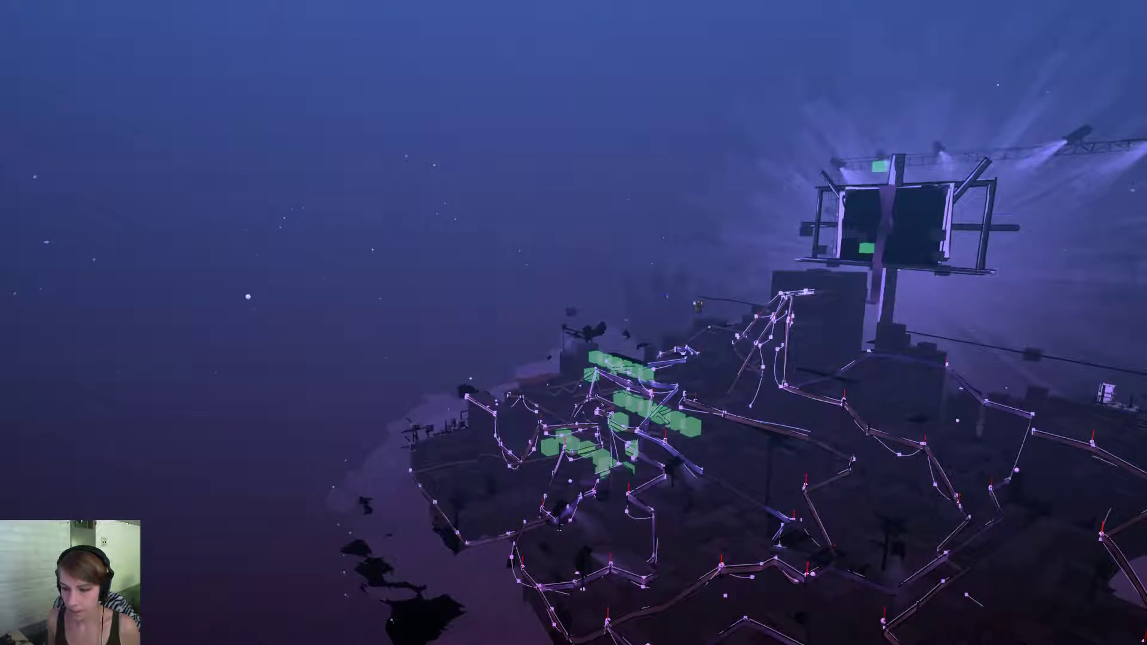
Restore the full editor layout and open the OpeningScene cinematic in a maximized Sequencer.
key(F11)
right_drag(597, 239, 649, 234)
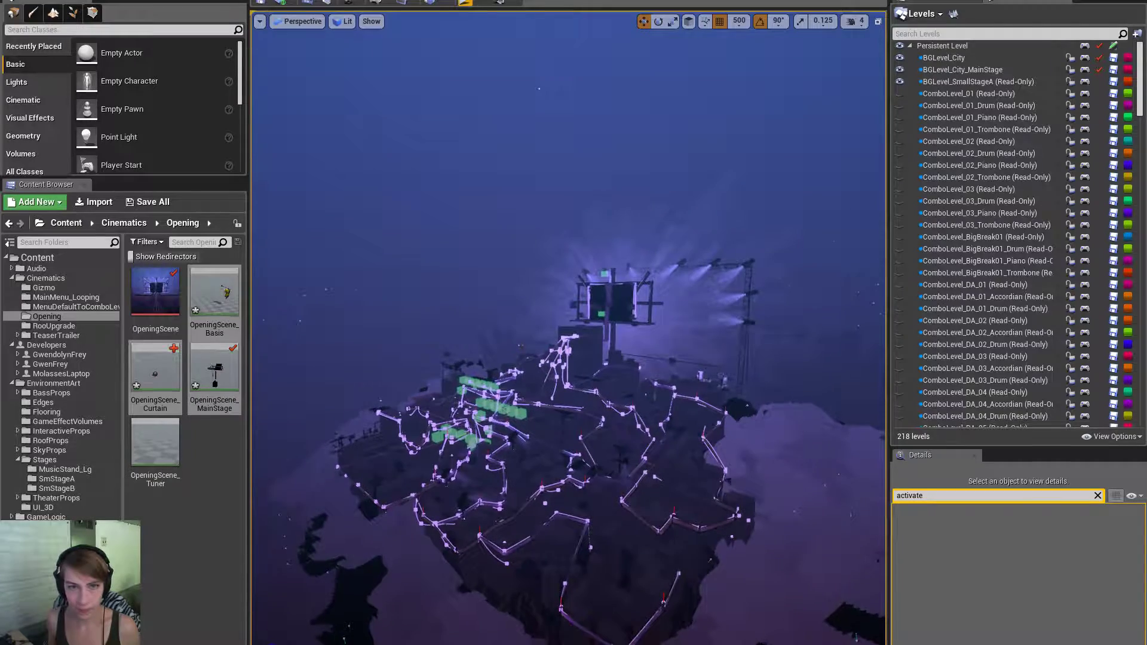
click(406, 7)
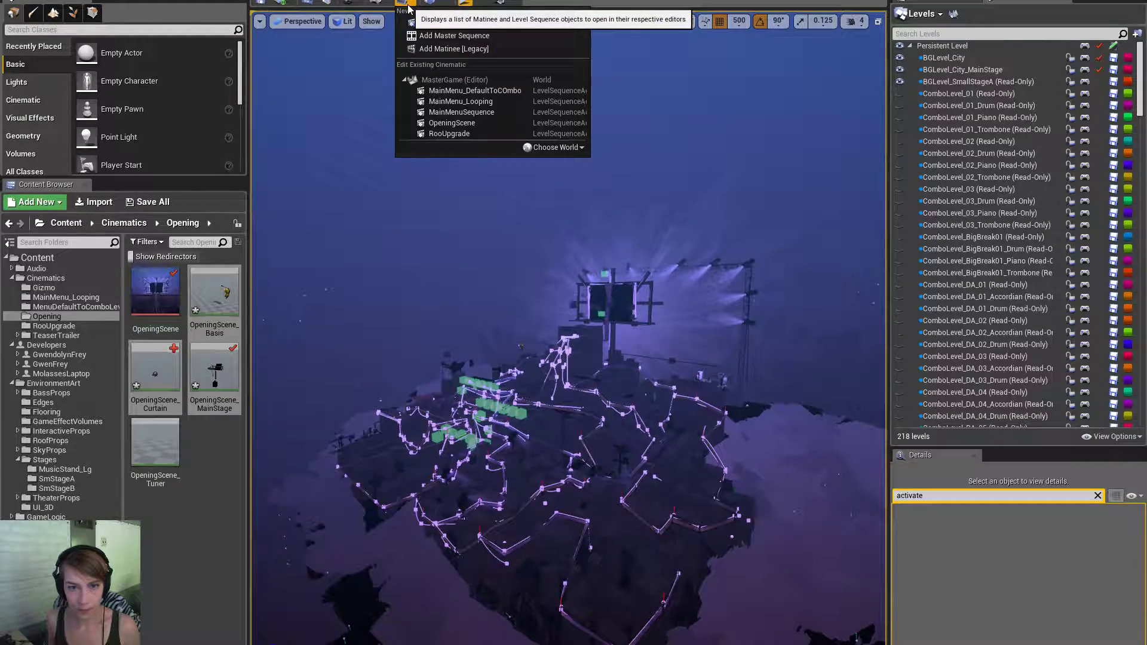
click(475, 122)
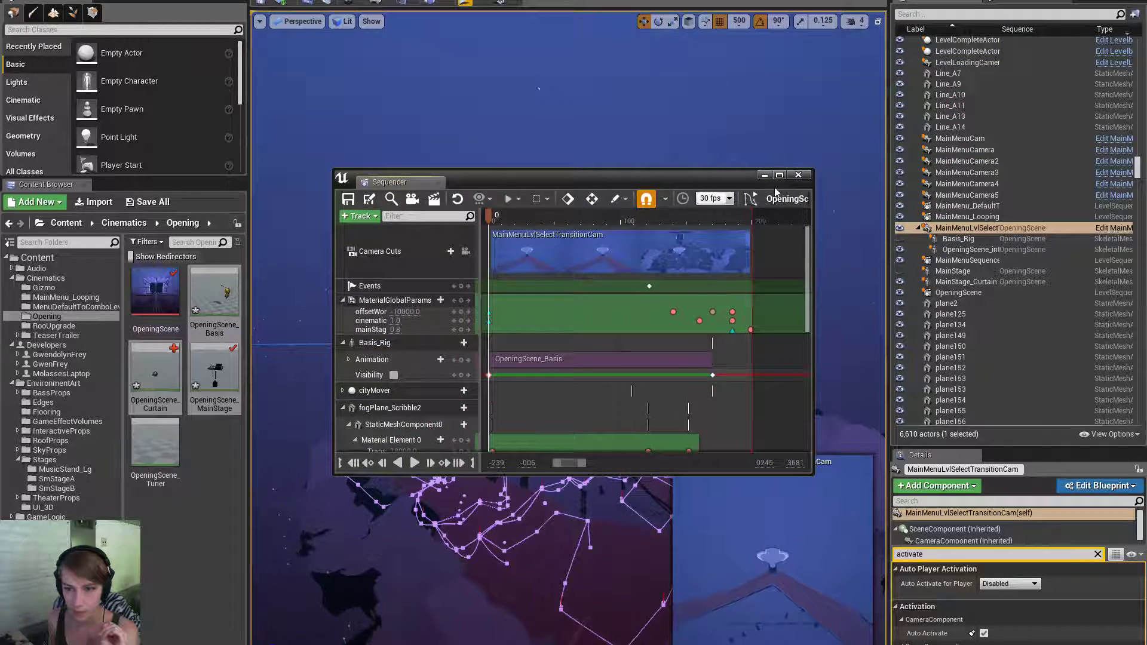
click(776, 175)
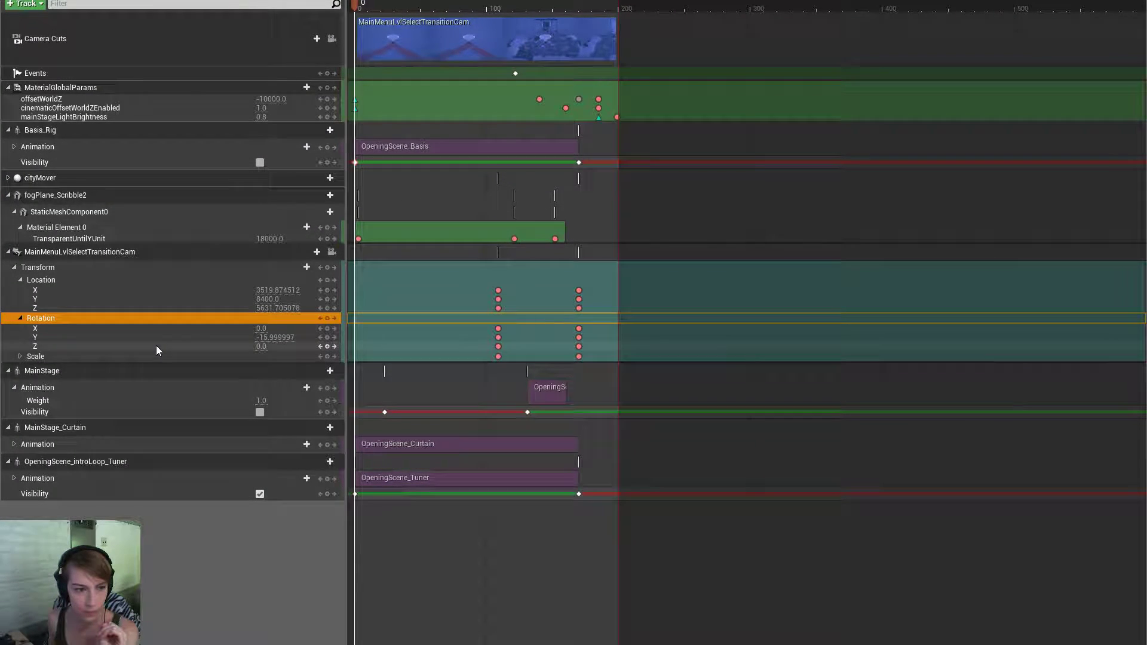
Key the Y rotation of MainMenuLvlSelectTransitionCam at frame 0 and compare it with the camera's next rotation keys.
click(275, 338)
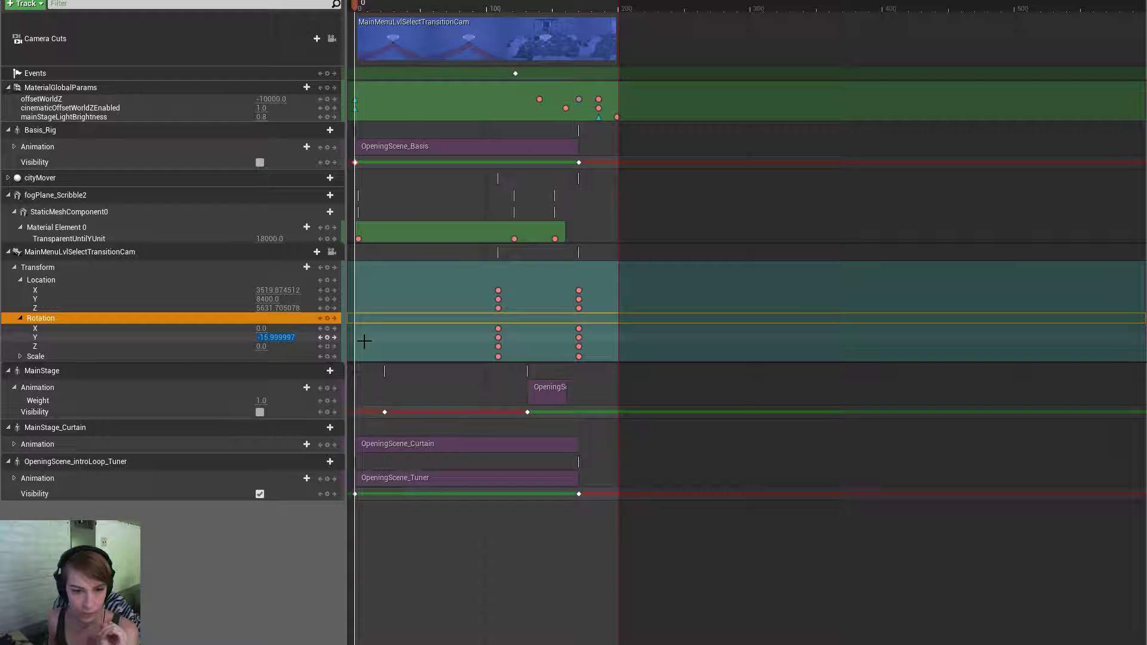
key(Return)
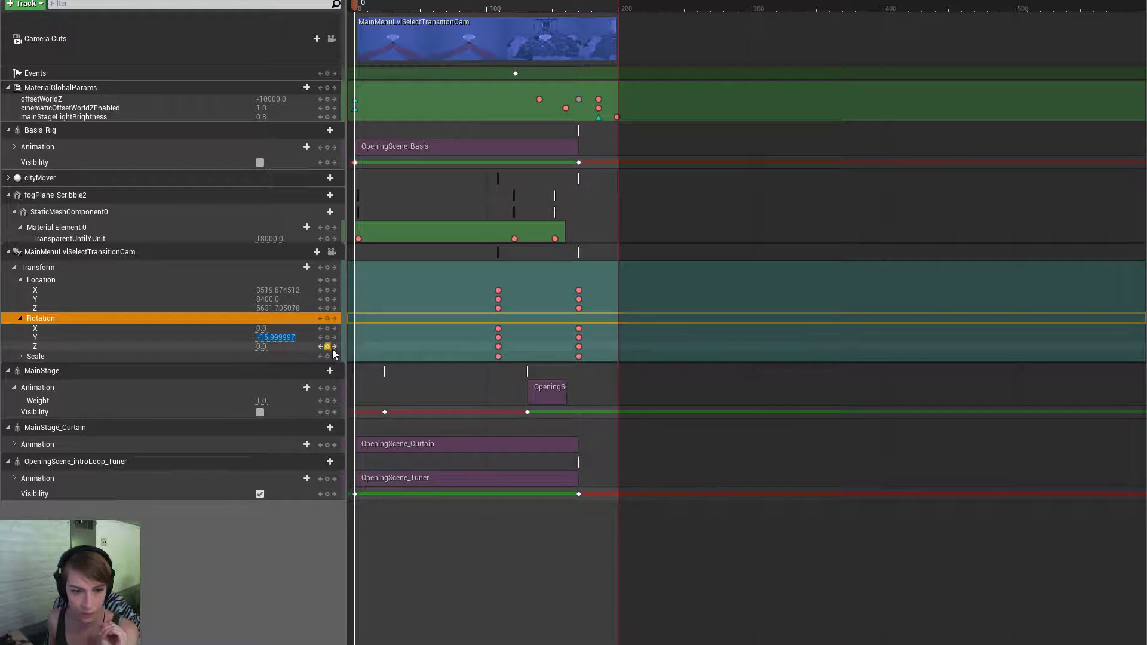
click(334, 347)
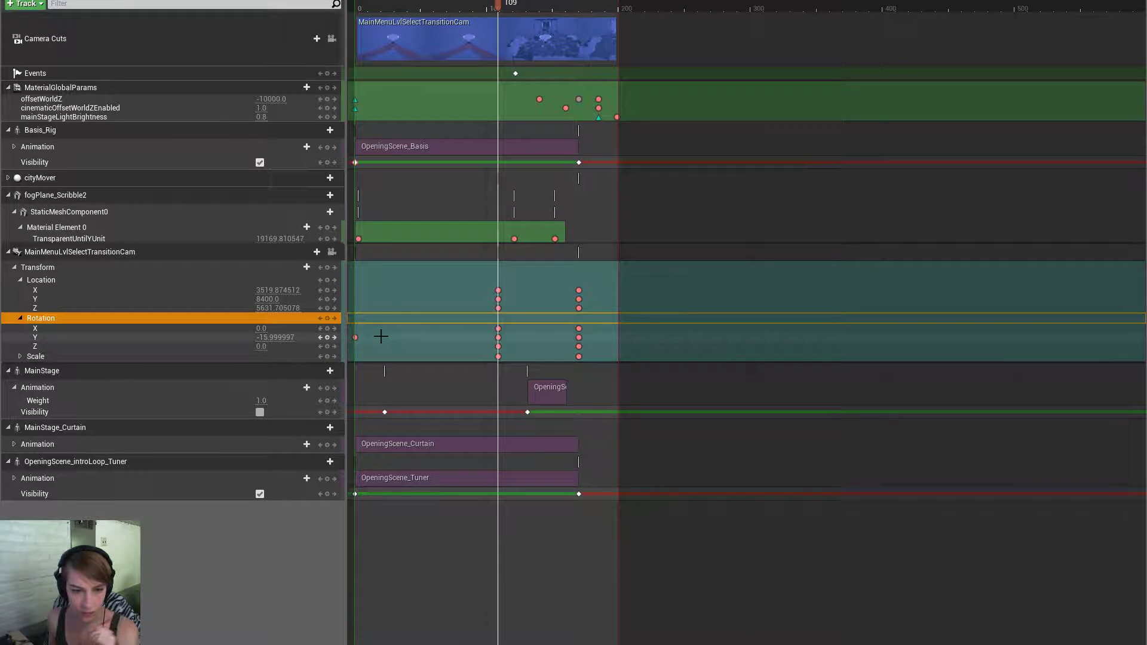
click(356, 339)
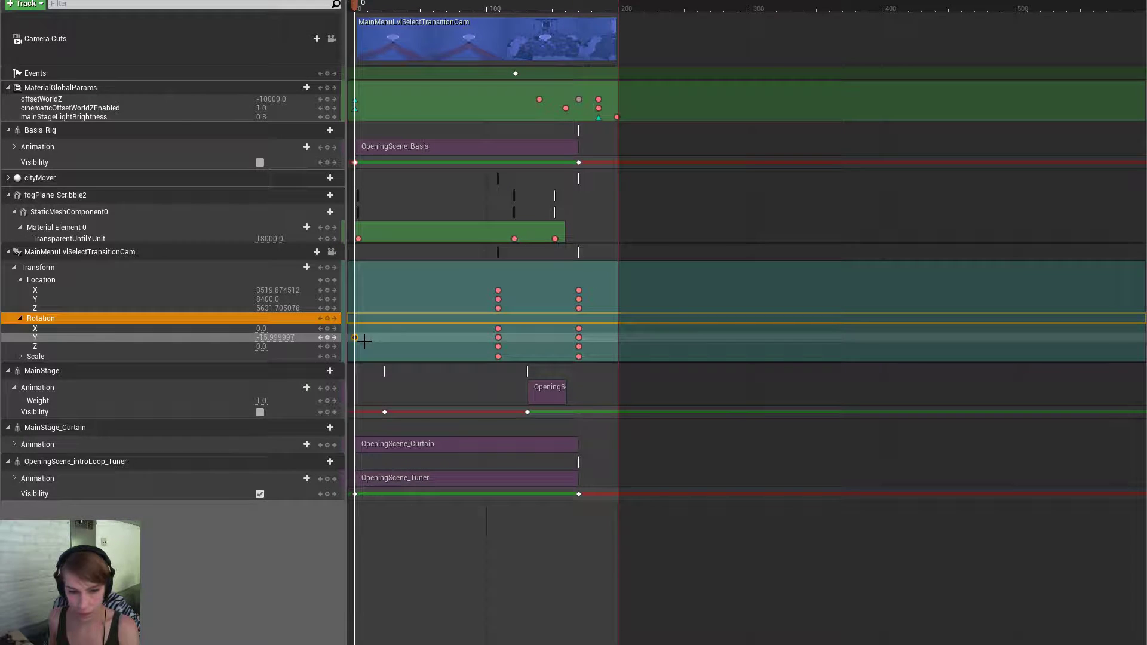
click(335, 329)
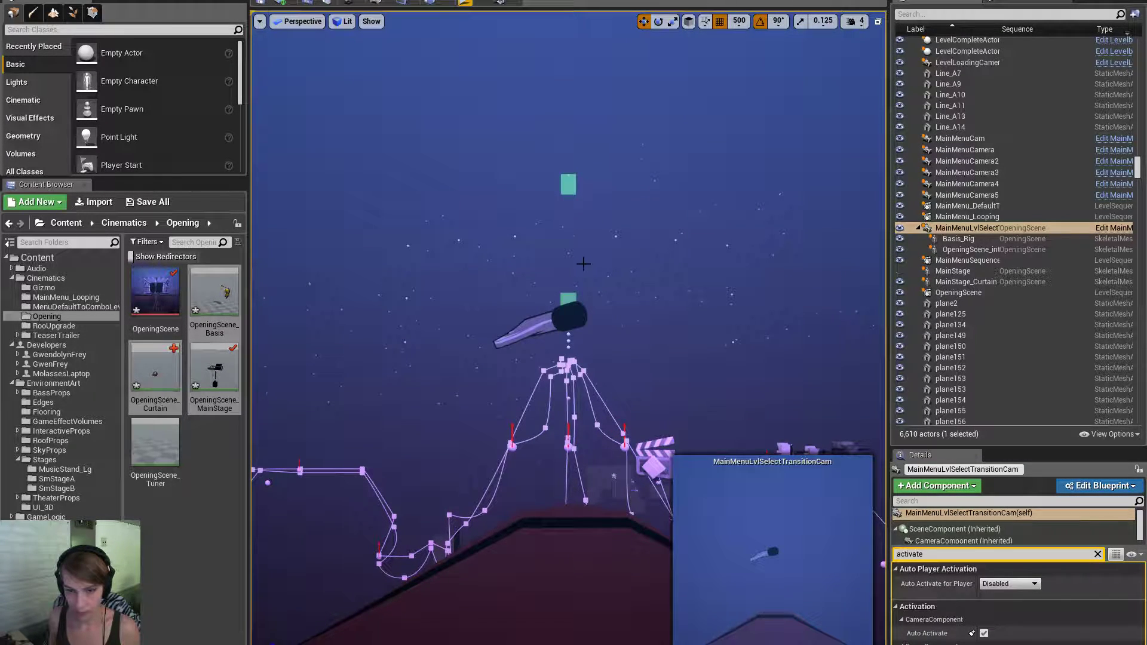
Select the sky sphere in the viewport and open the MainMenu_Looping cinematic.
click(575, 291)
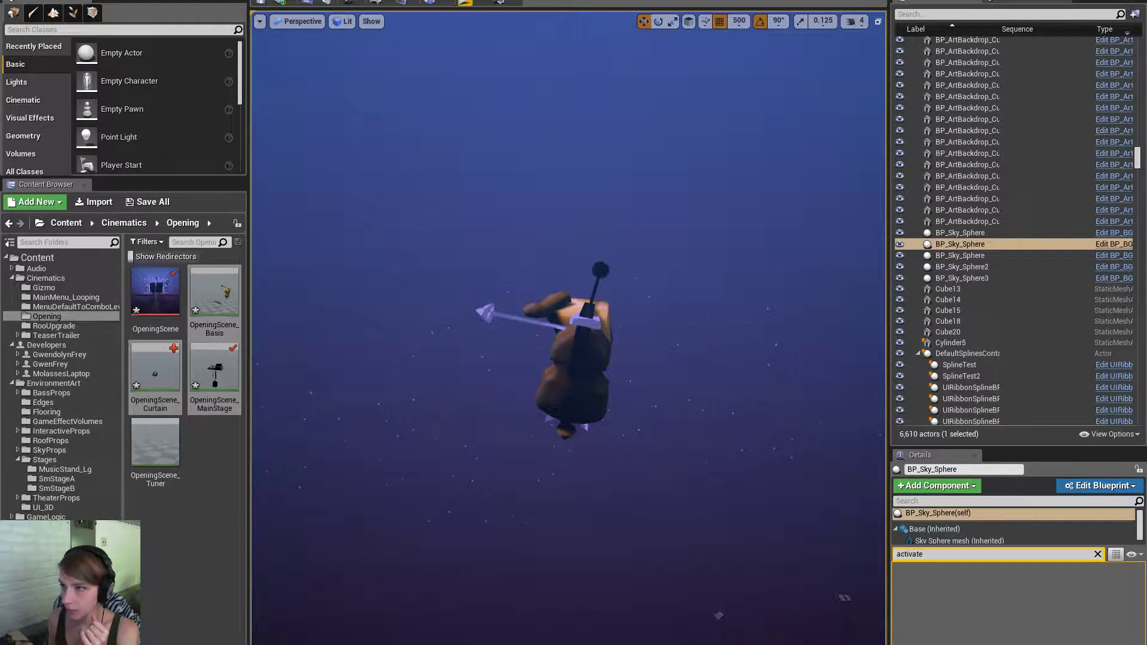
click(466, 3)
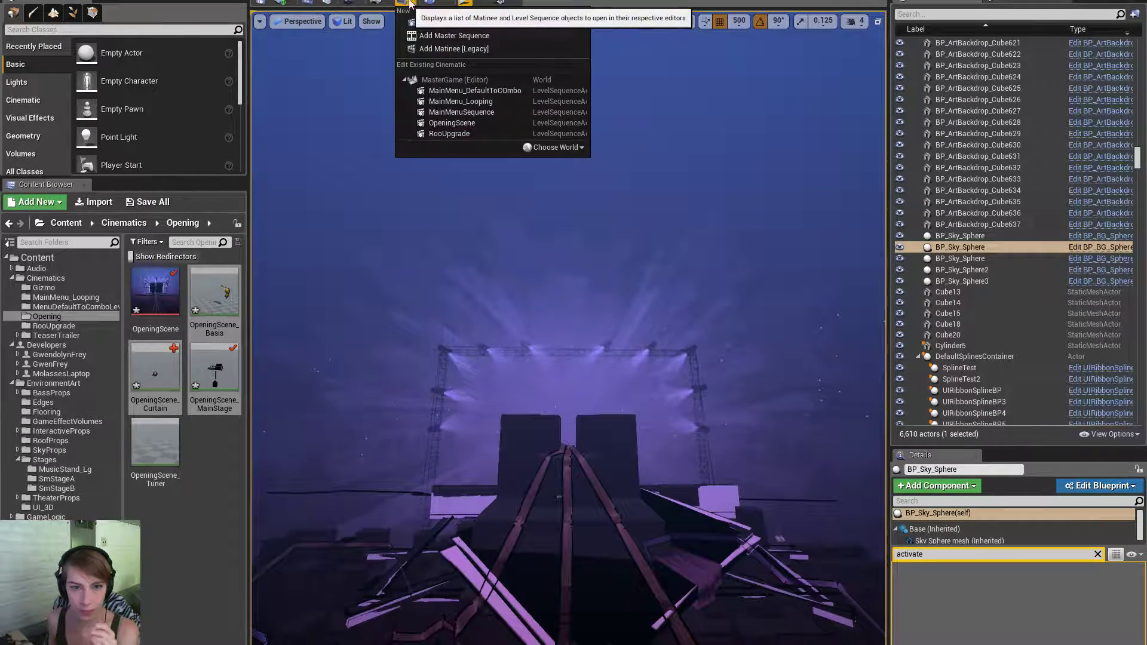
click(472, 102)
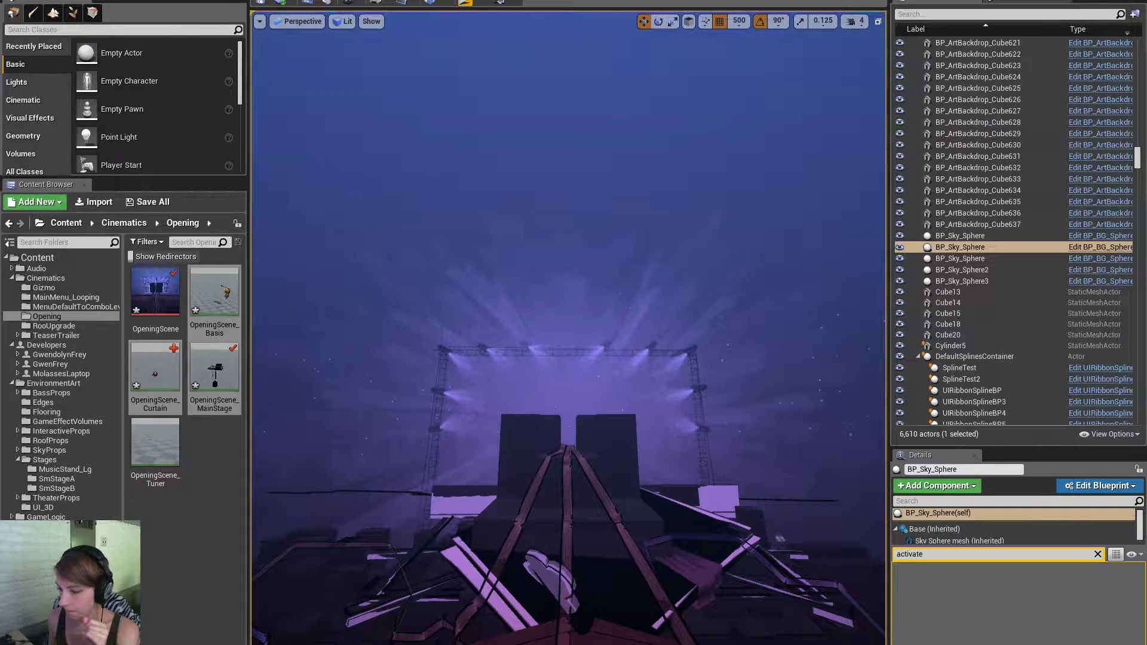
Switch to Maya, move the floating Persp View window out of the way and select camera1.
key(alt+Tab)
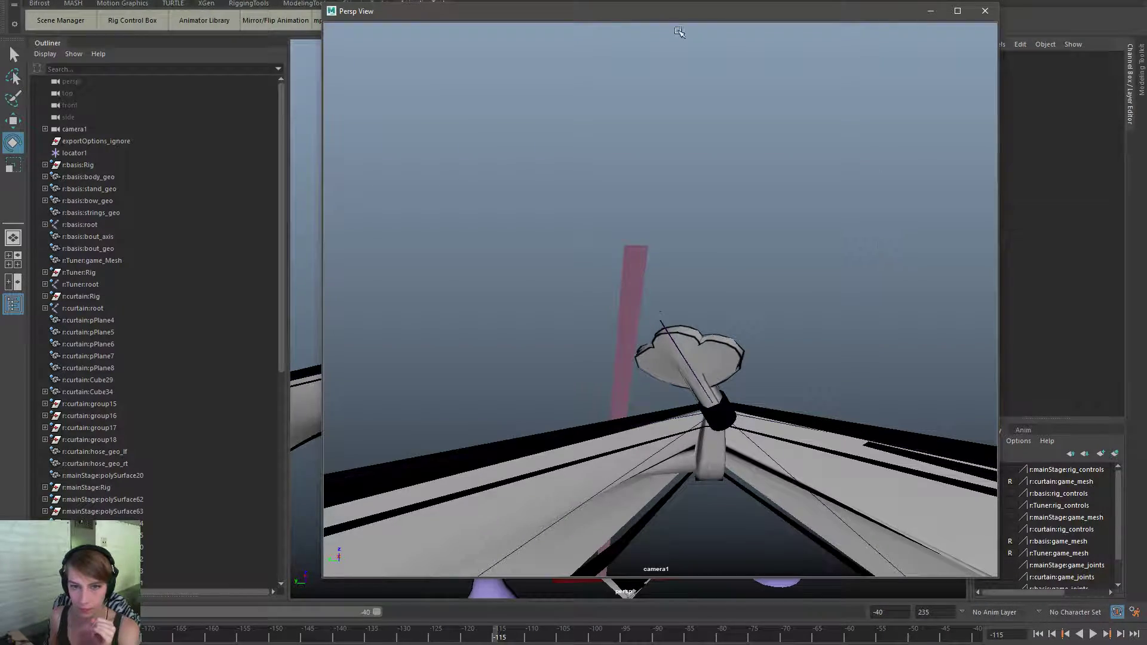
drag(666, 24, 1146, 24)
click(115, 142)
click(110, 128)
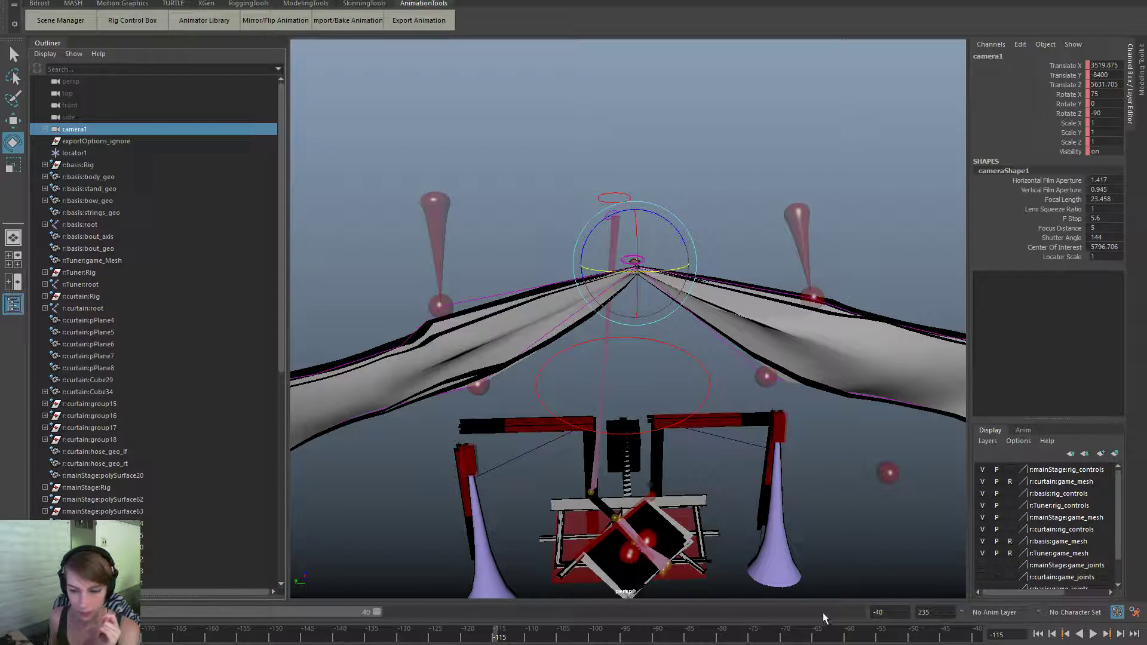
Shift the visible timeline towards frame 235 and set camera1's Rotate X to 105 at frame 120.
drag(375, 613, 855, 615)
click(717, 636)
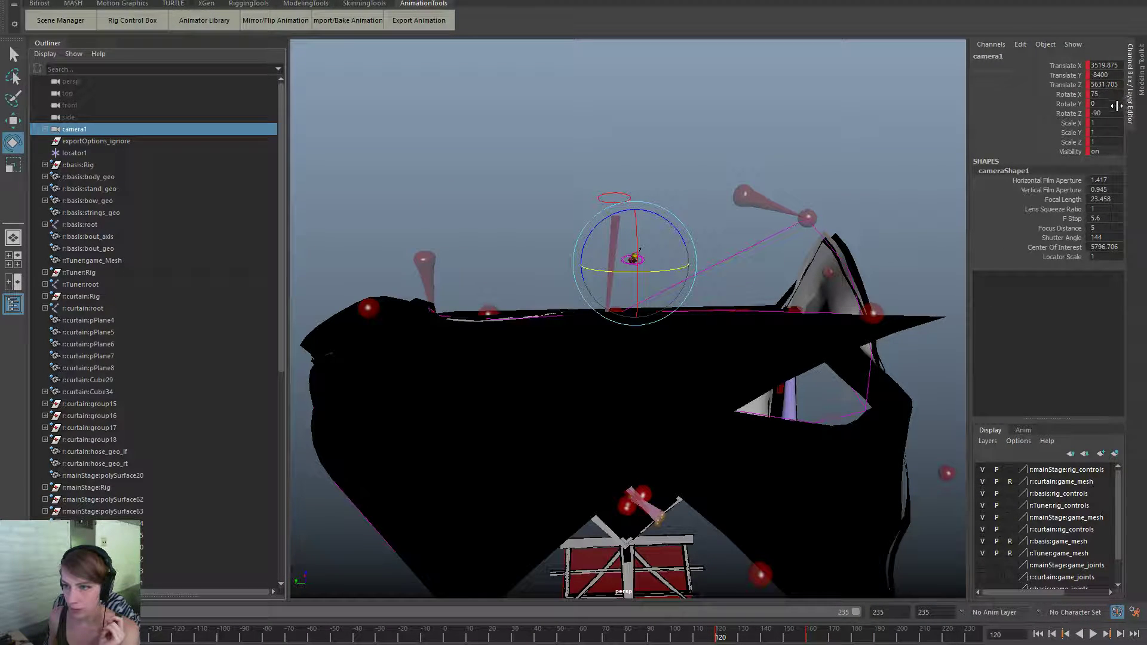
double_click(1099, 93)
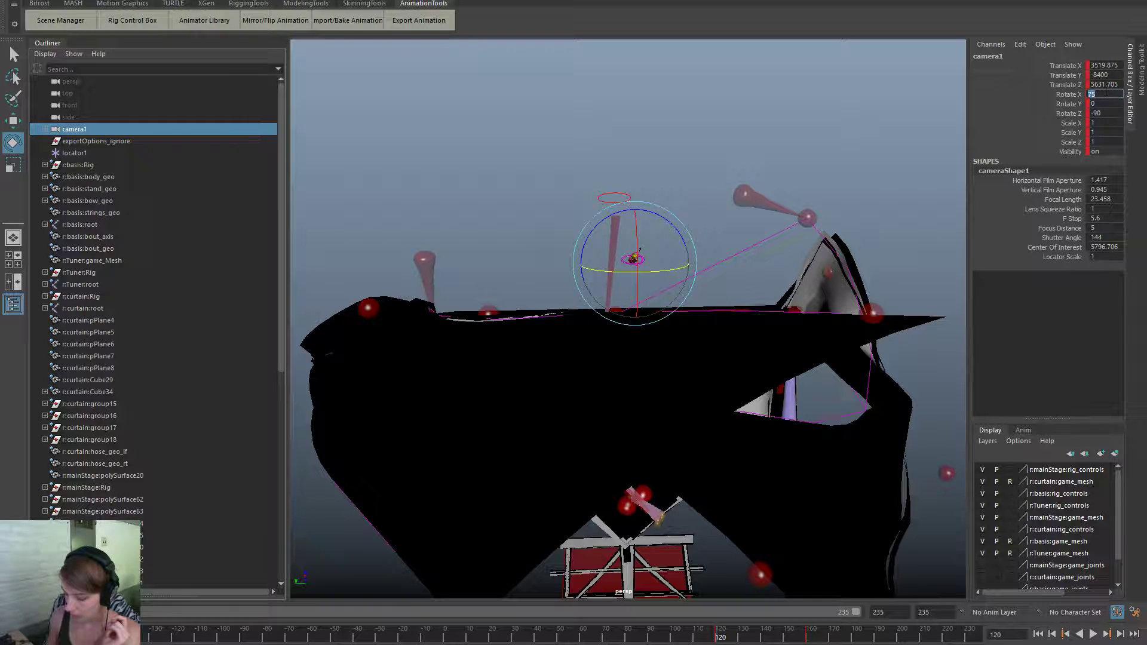
text(105)
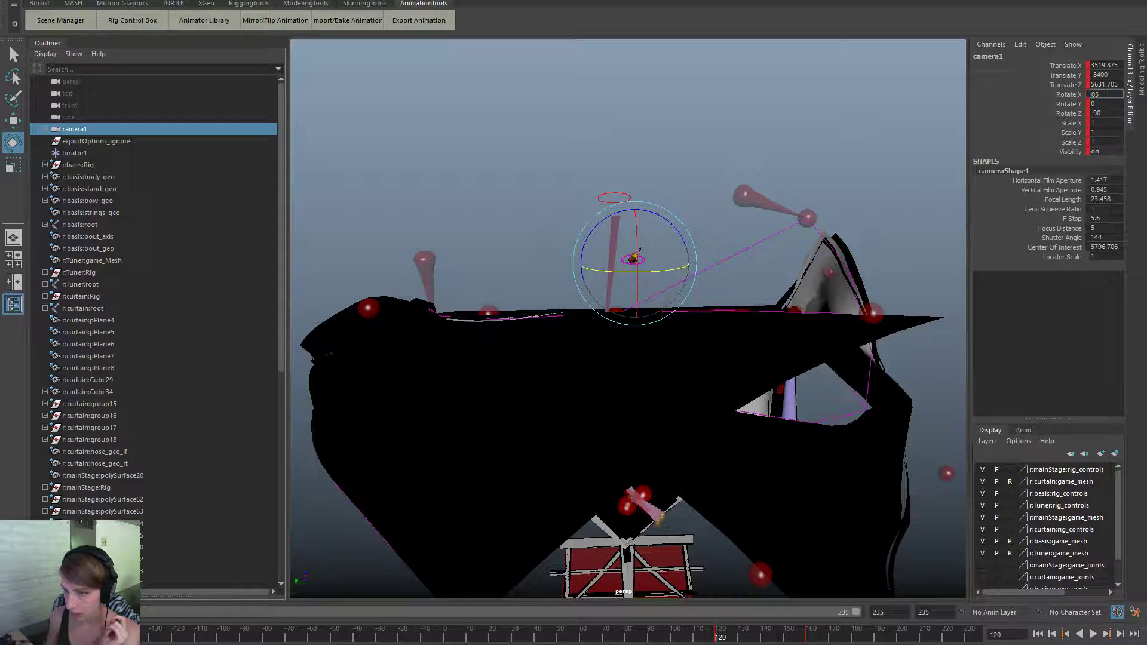
key(Return)
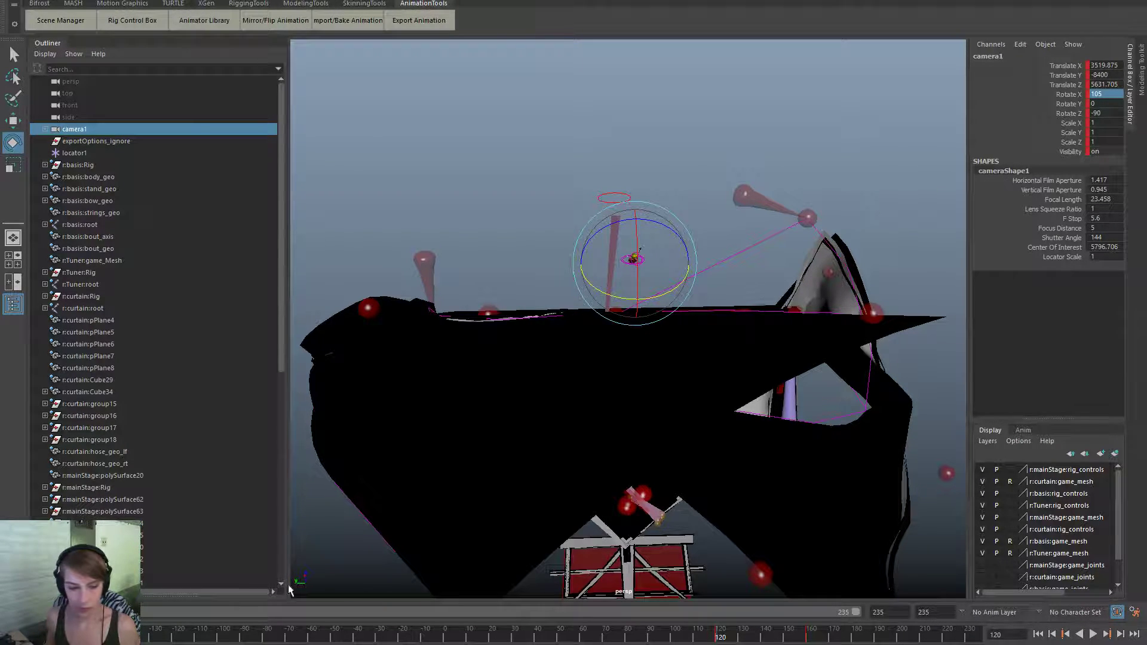
Play back the camera change, return to frame 1 and select the tuner rig's world placement control.
key(alt+v)
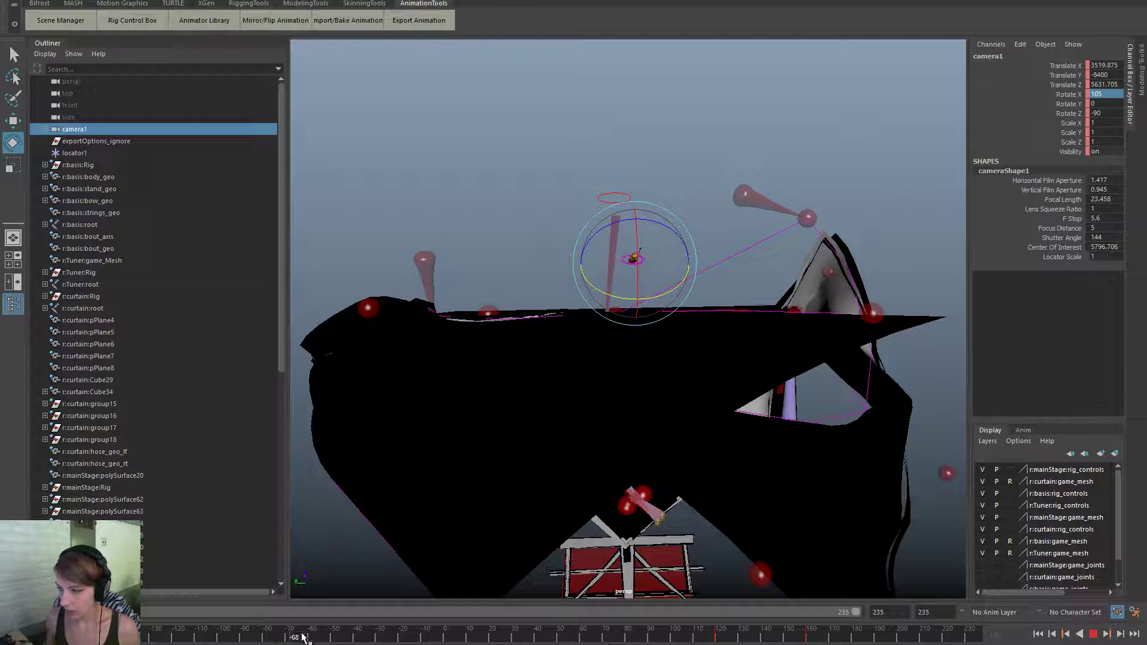
drag(446, 638, 447, 638)
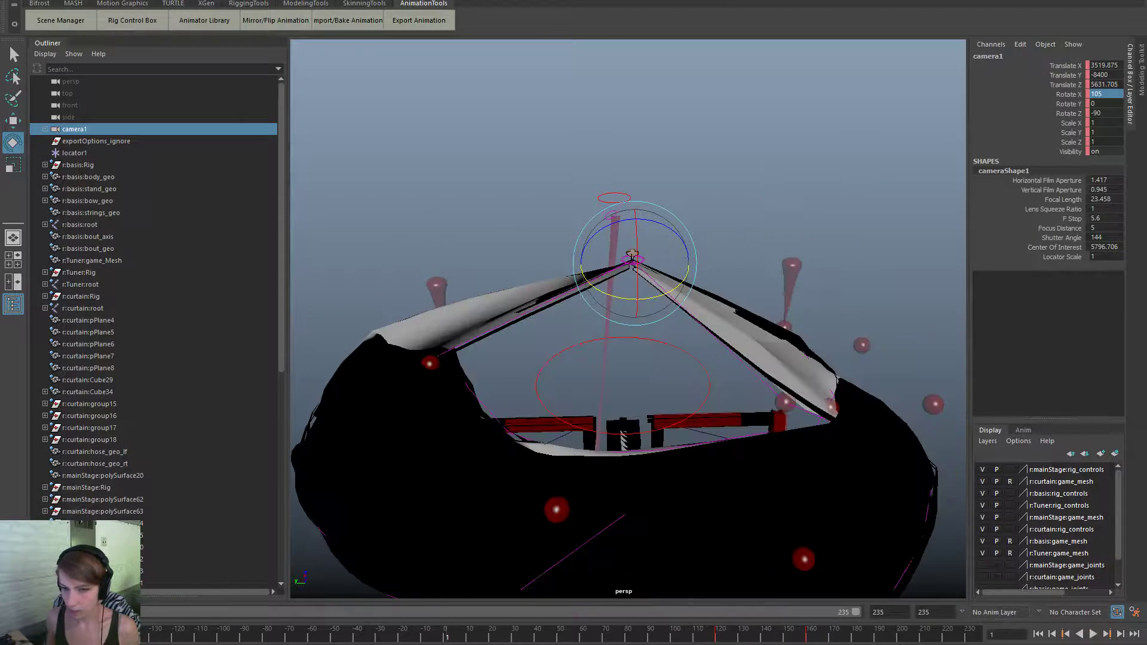
alt+right_drag(450, 249, 725, 309)
alt+drag(545, 389, 703, 433)
alt+drag(741, 381, 585, 408)
alt+right_drag(584, 408, 577, 505)
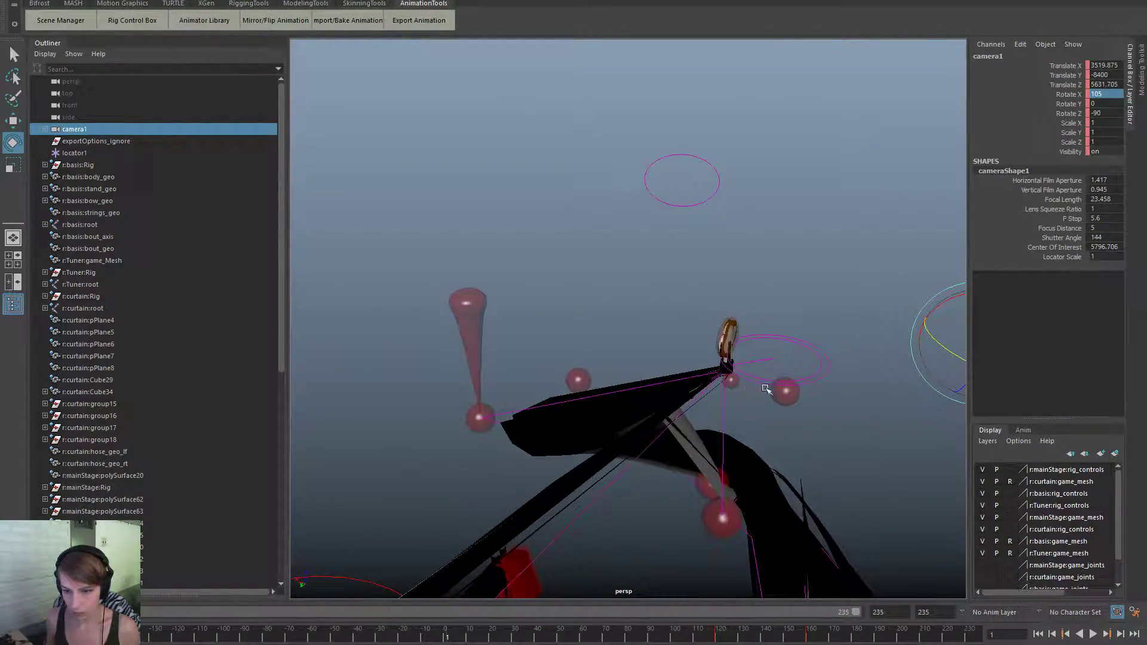
click(821, 369)
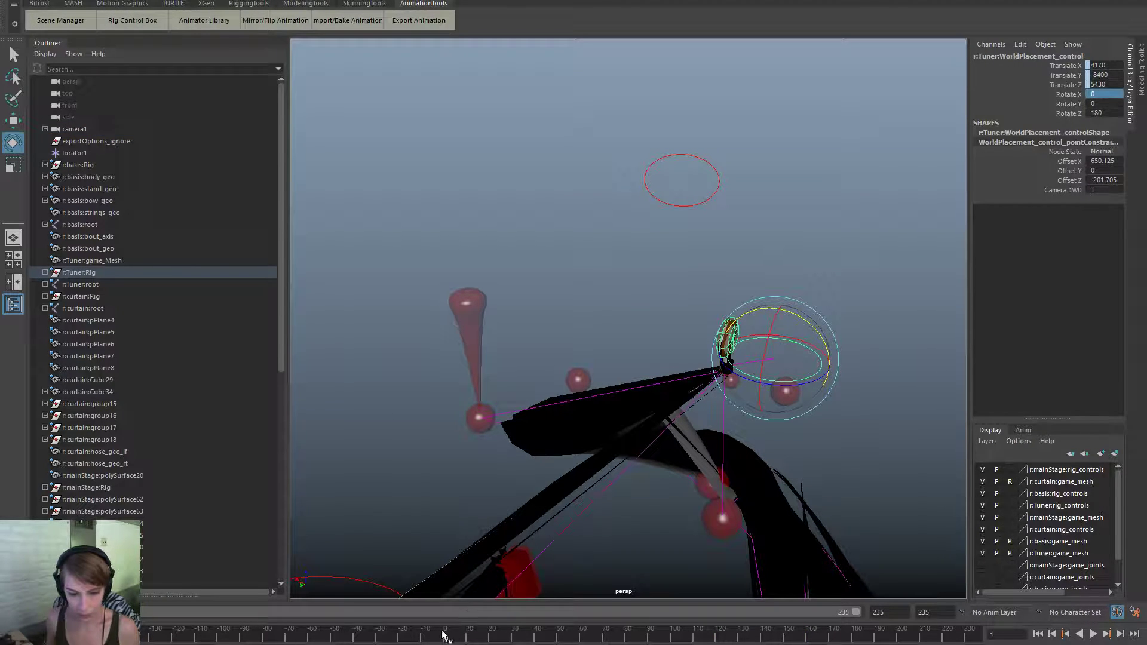
Try to raise the tuner rig's world placement control at frame 0 to a Translate Z of about 5793.
key(alt+v)
key(alt+v)
key(w)
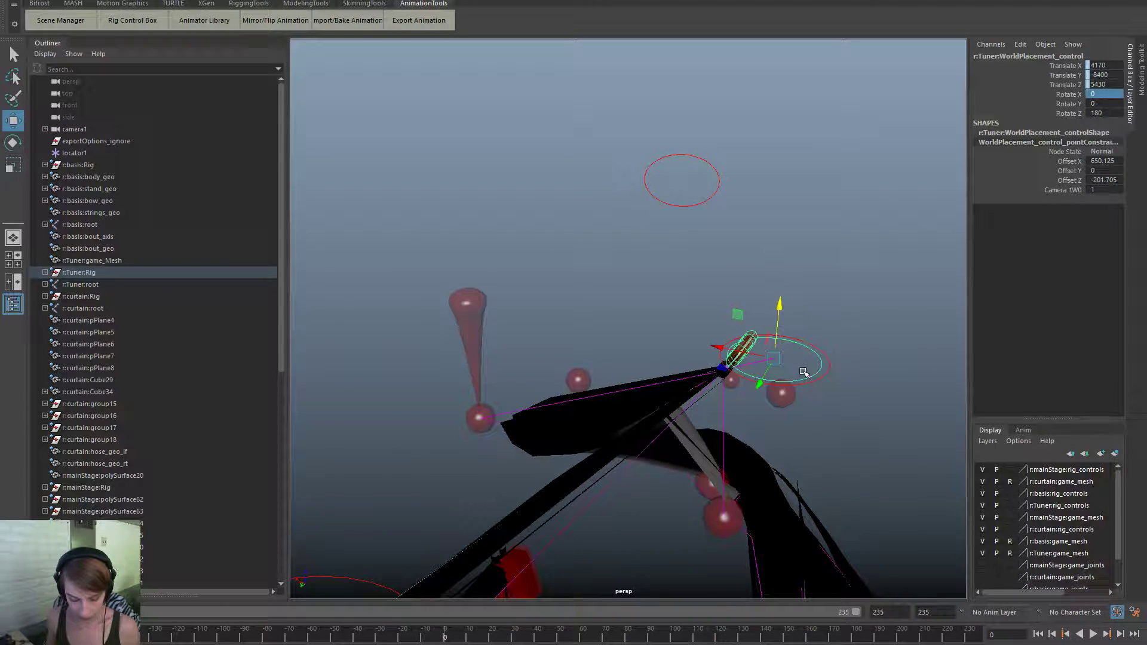
drag(789, 357, 823, 353)
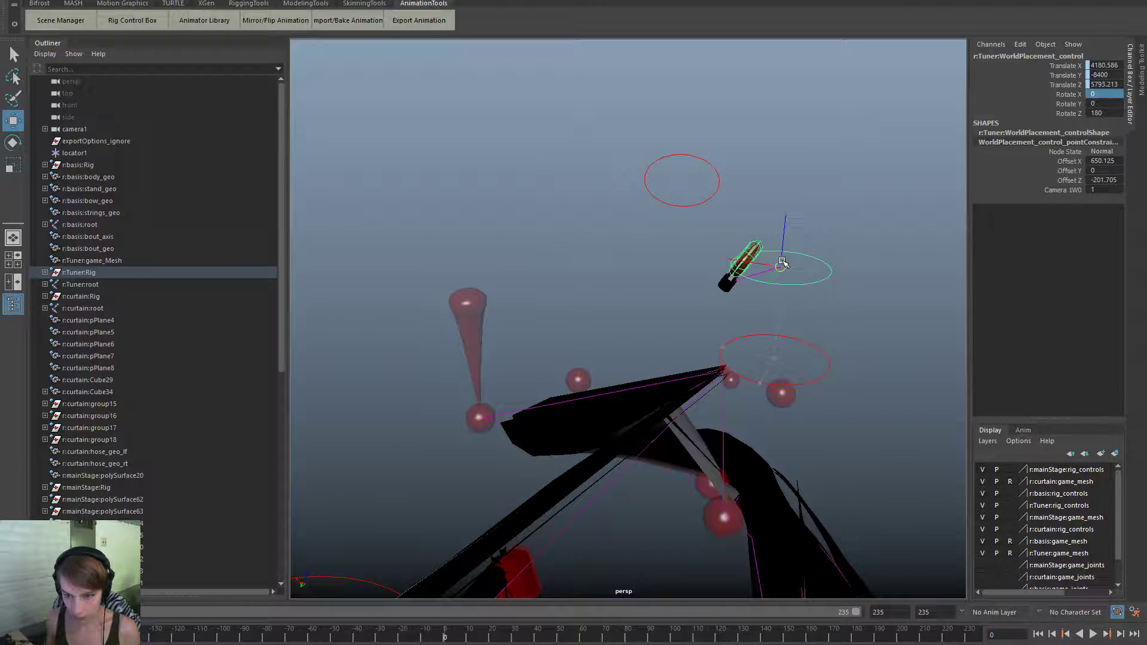
click(825, 363)
click(825, 374)
drag(776, 359, 779, 270)
Play back the animation from different angles to check how the basis and tuner rigs travel.
alt+drag(848, 394, 734, 421)
key(alt+v)
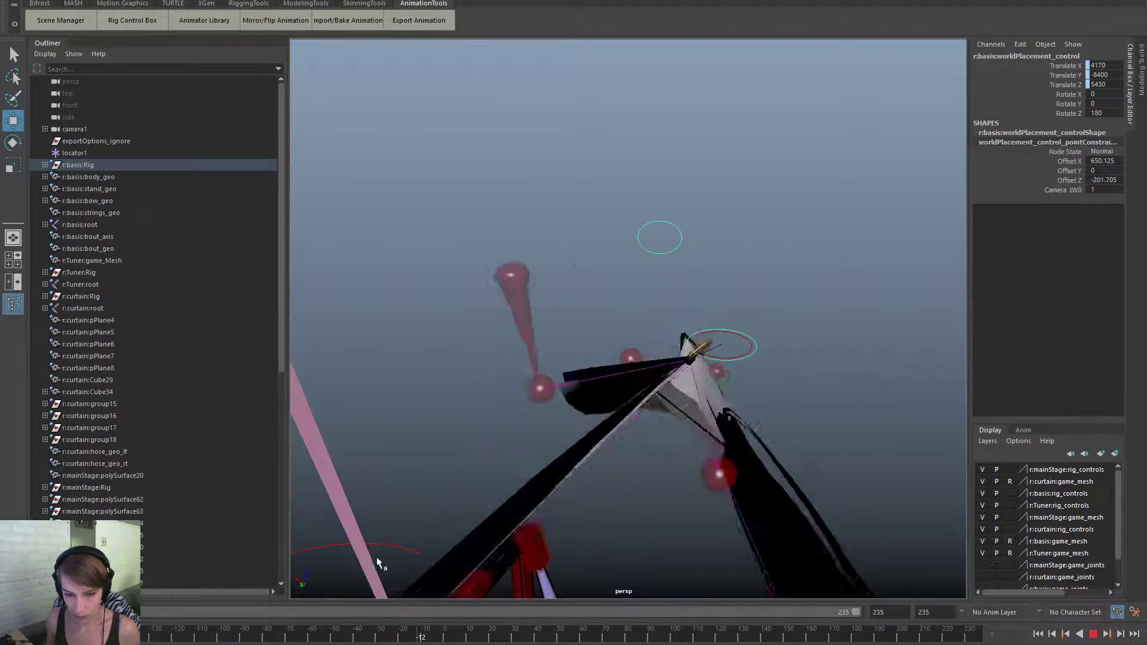
key(alt+v)
alt+drag(561, 335, 519, 374)
key(alt+v)
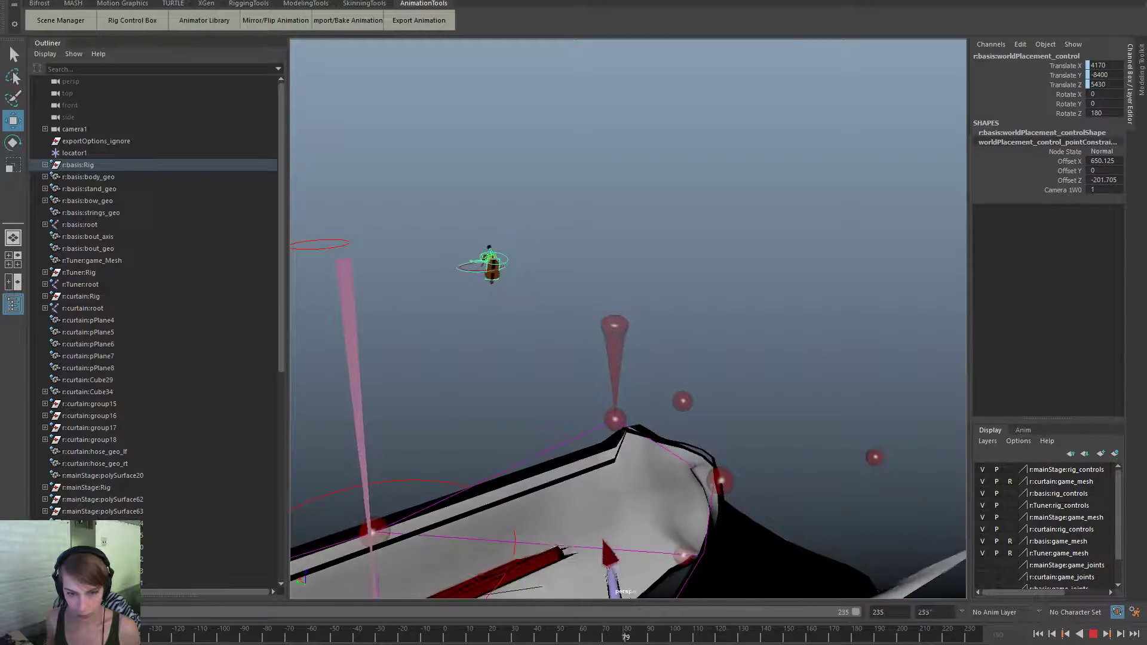
key(alt+v)
click(519, 374)
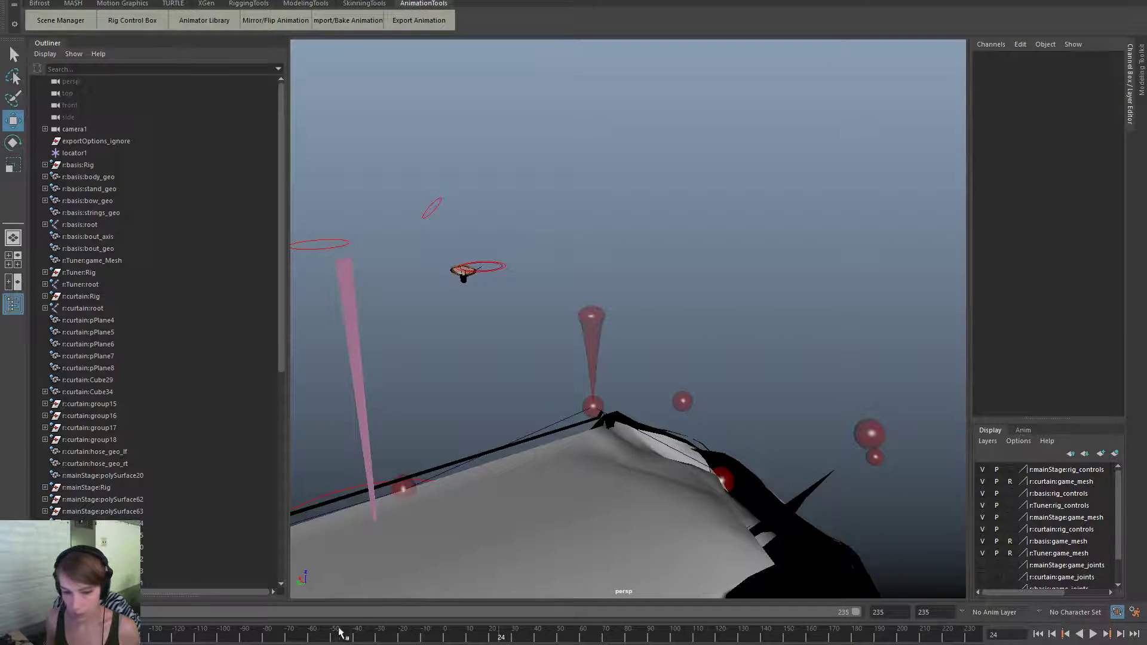
Play the animation from its first frame and examine the tuner up close at frame -154.
key(shift+alt+v)
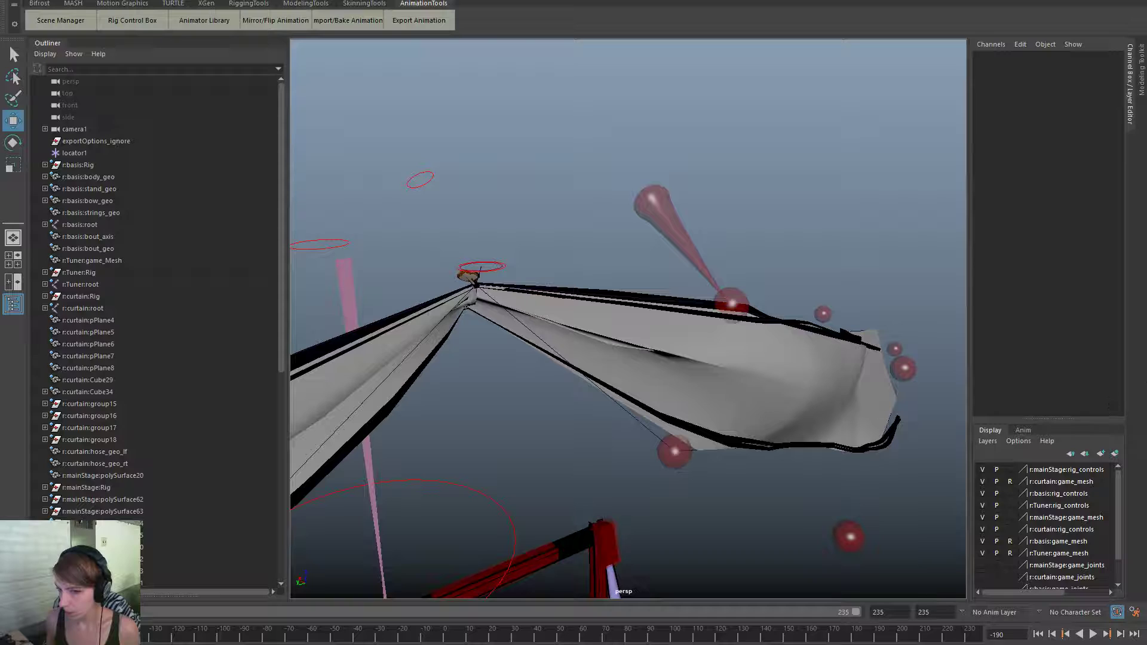
drag(1146, 29, 681, 0)
key(alt+v)
key(alt+v)
alt+right_drag(451, 468, 476, 482)
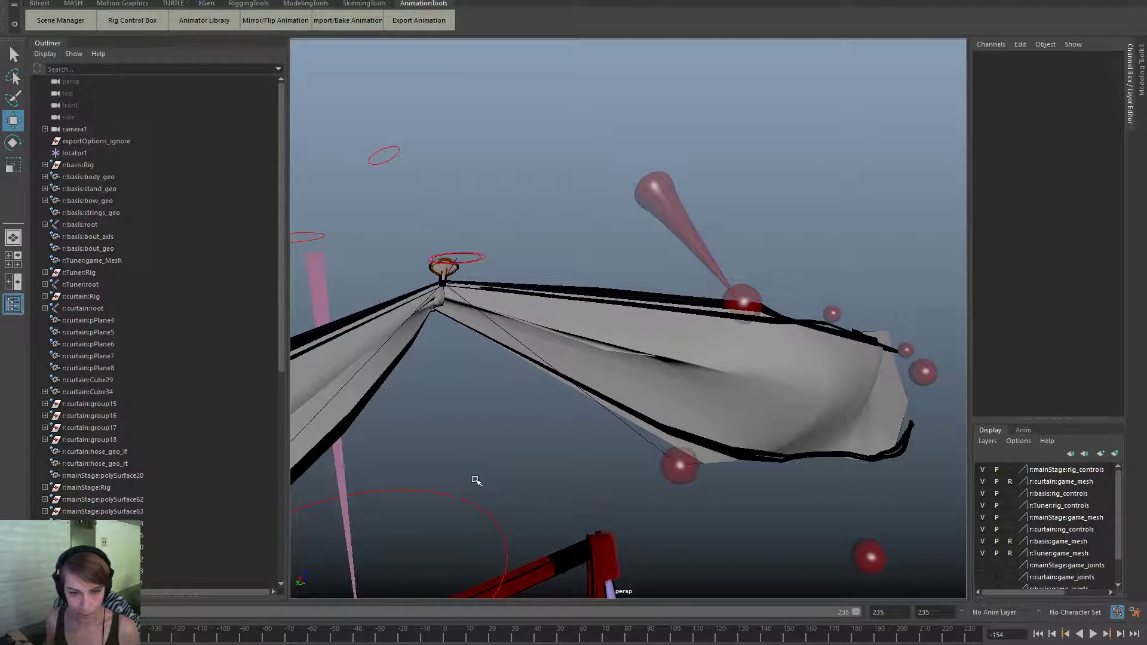
alt+middle_drag(476, 482, 678, 529)
alt+right_drag(591, 457, 679, 475)
alt+middle_drag(727, 461, 587, 448)
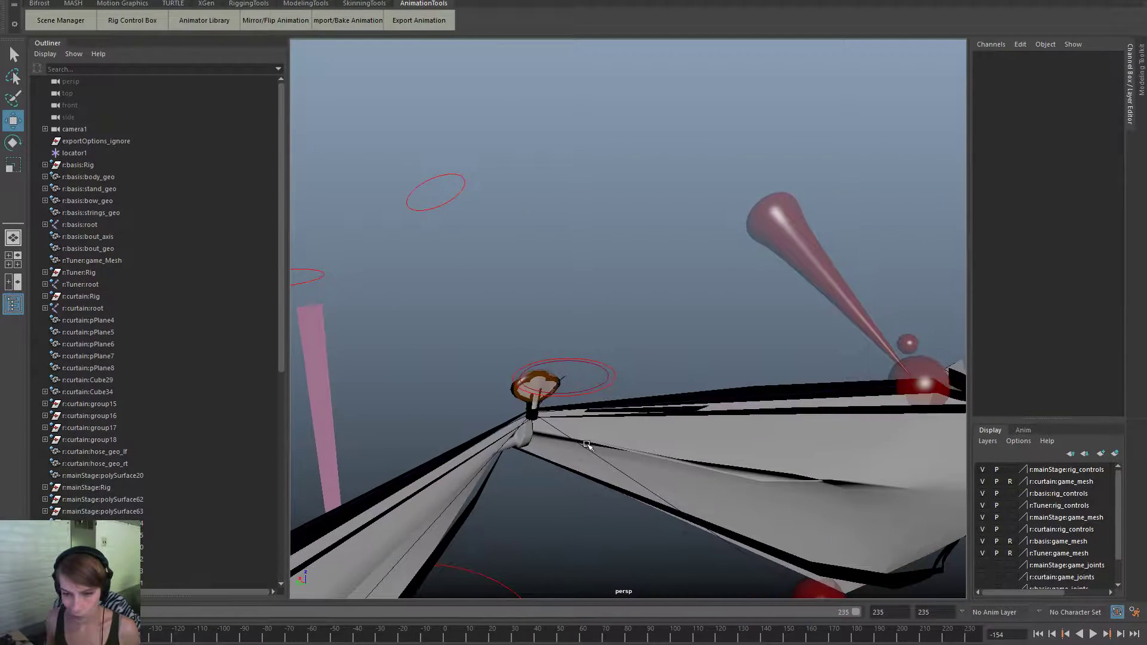
Select the tuner's turner control, return to frame -190 and walk up its hierarchy to the r:Tuner:Controls group.
click(549, 372)
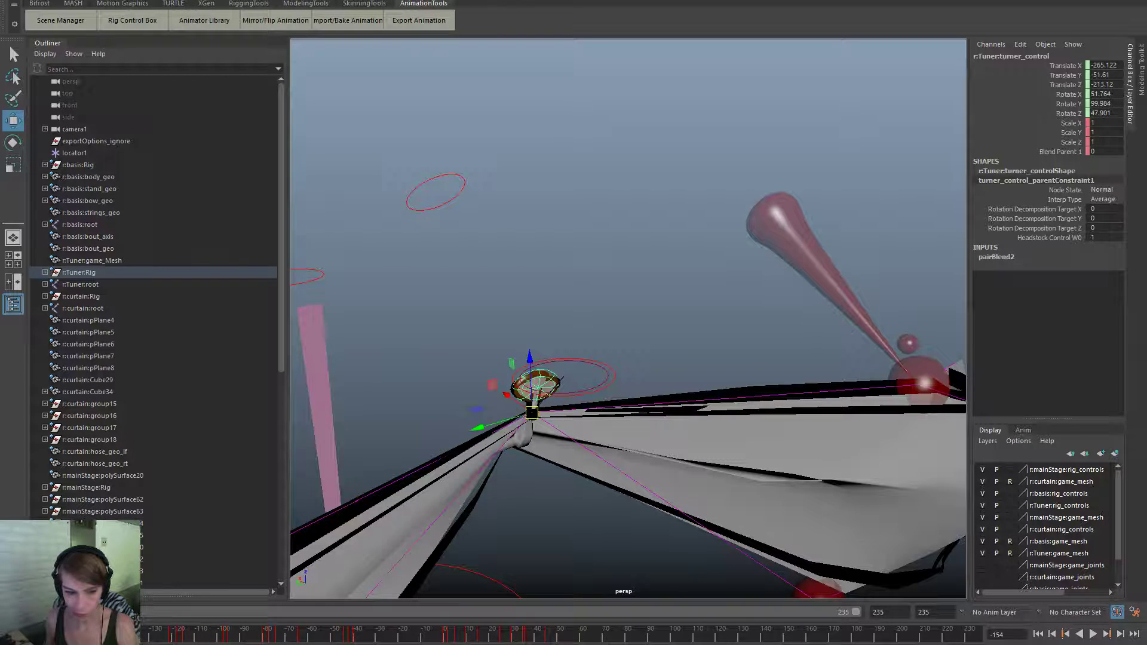
drag(101, 634, 20, 634)
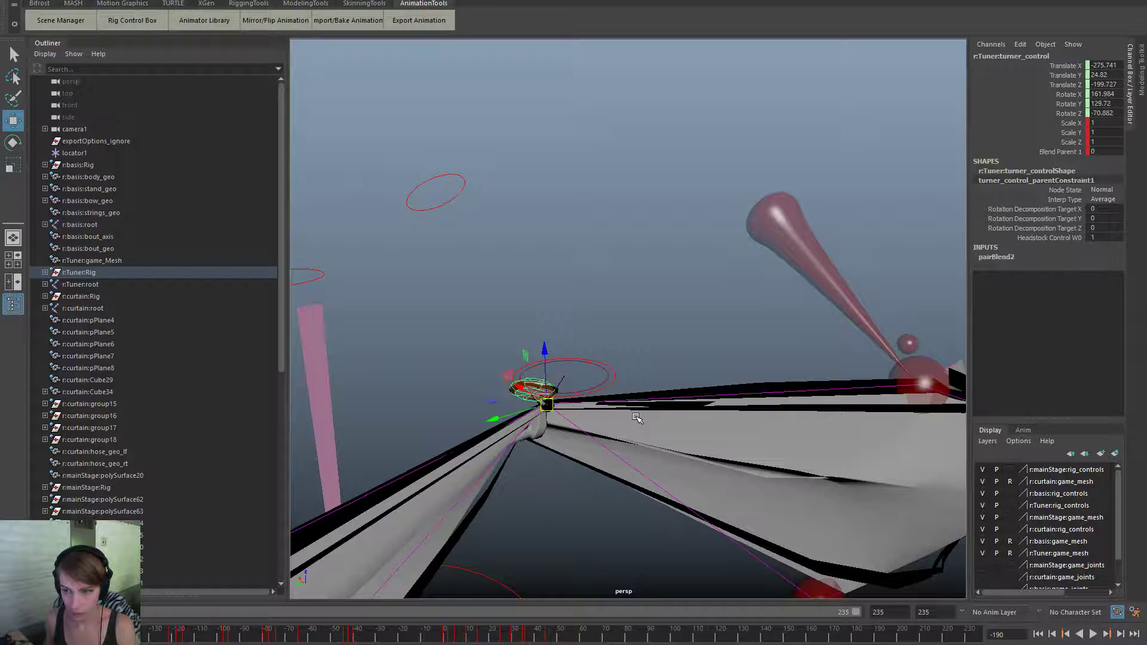
key(Up)
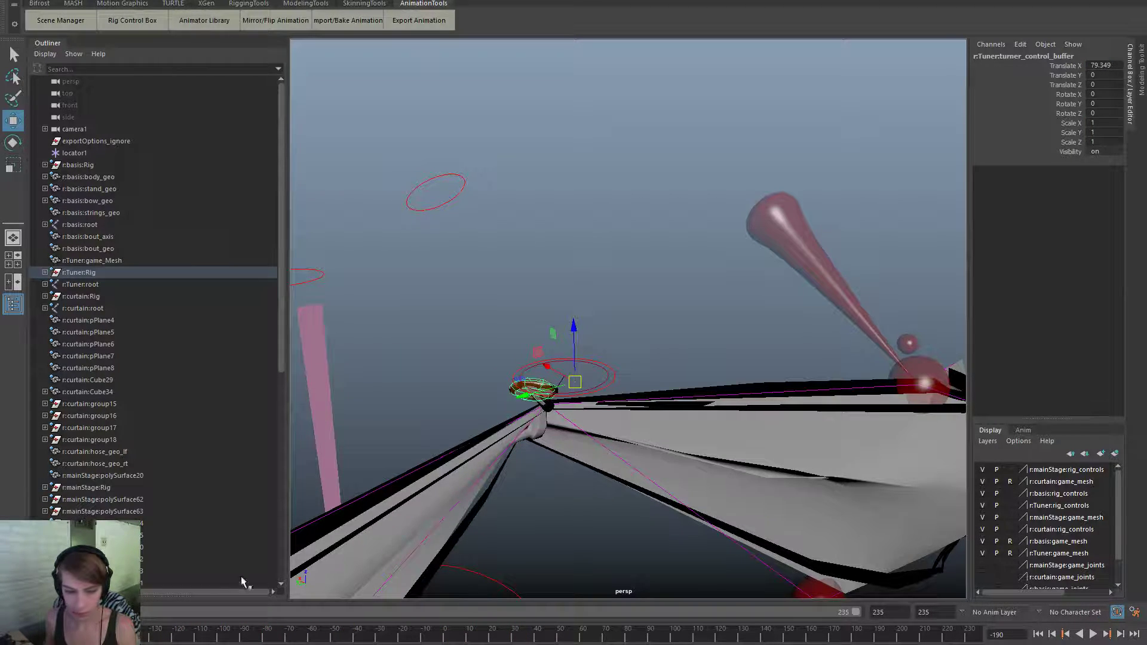
click(545, 387)
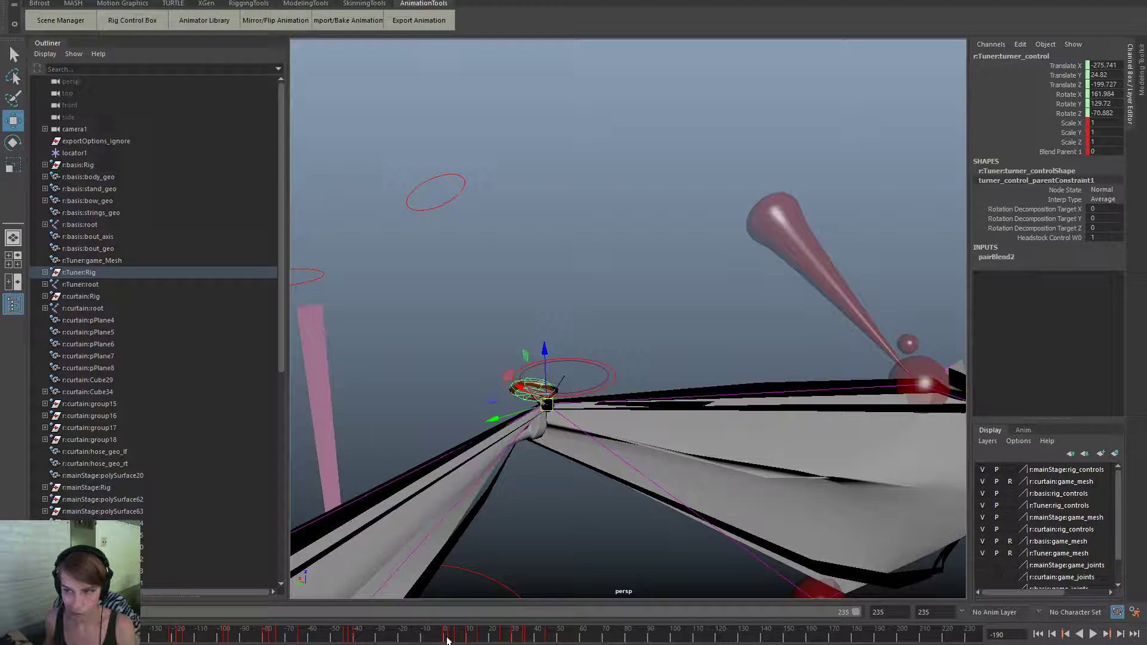
key(Up)
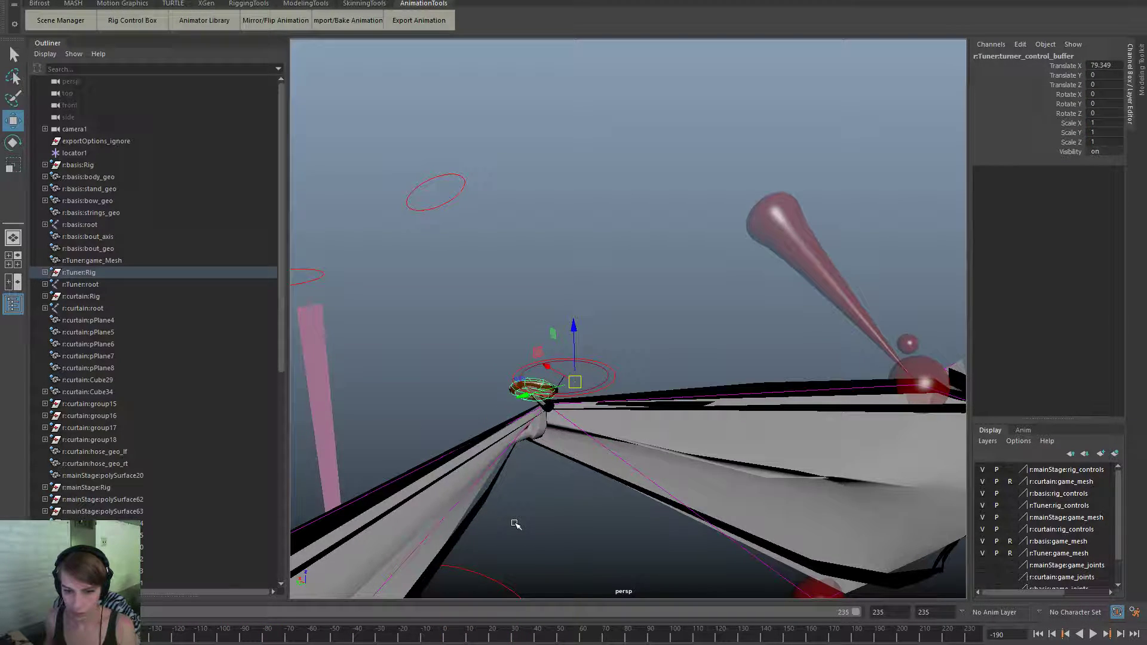
key(Up)
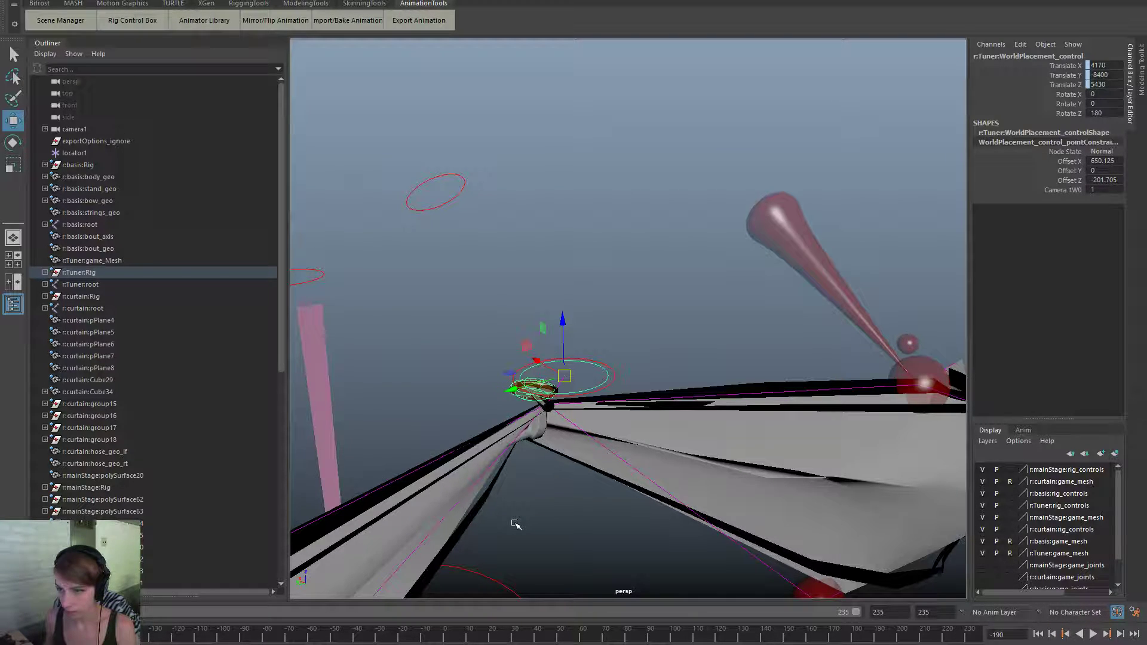
key(Up)
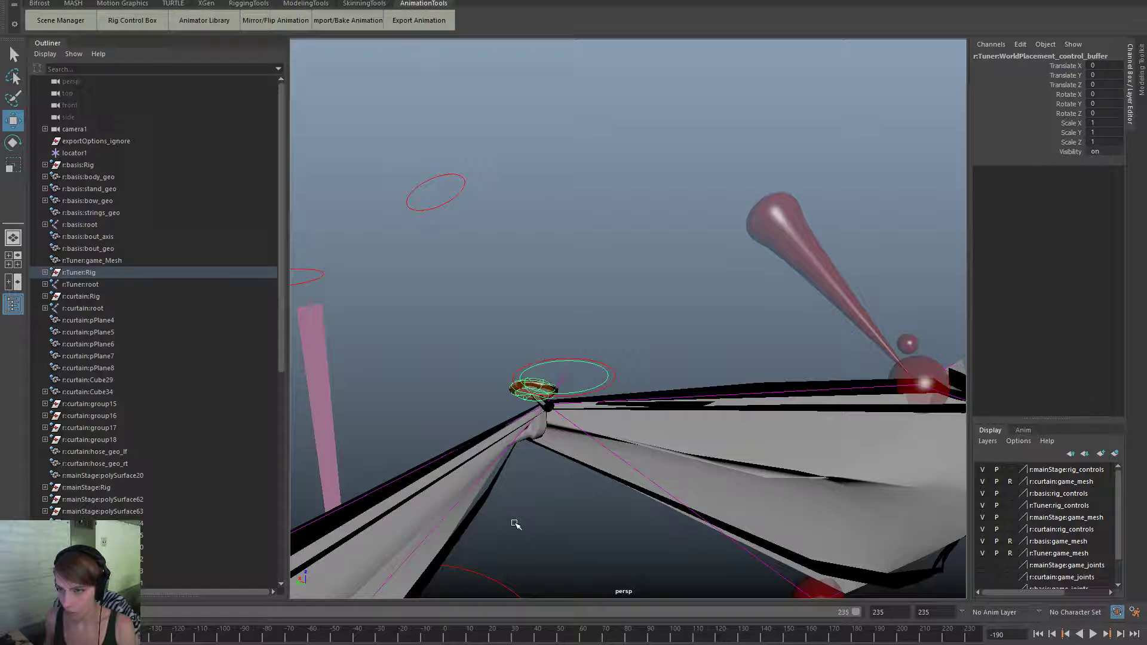
key(Up)
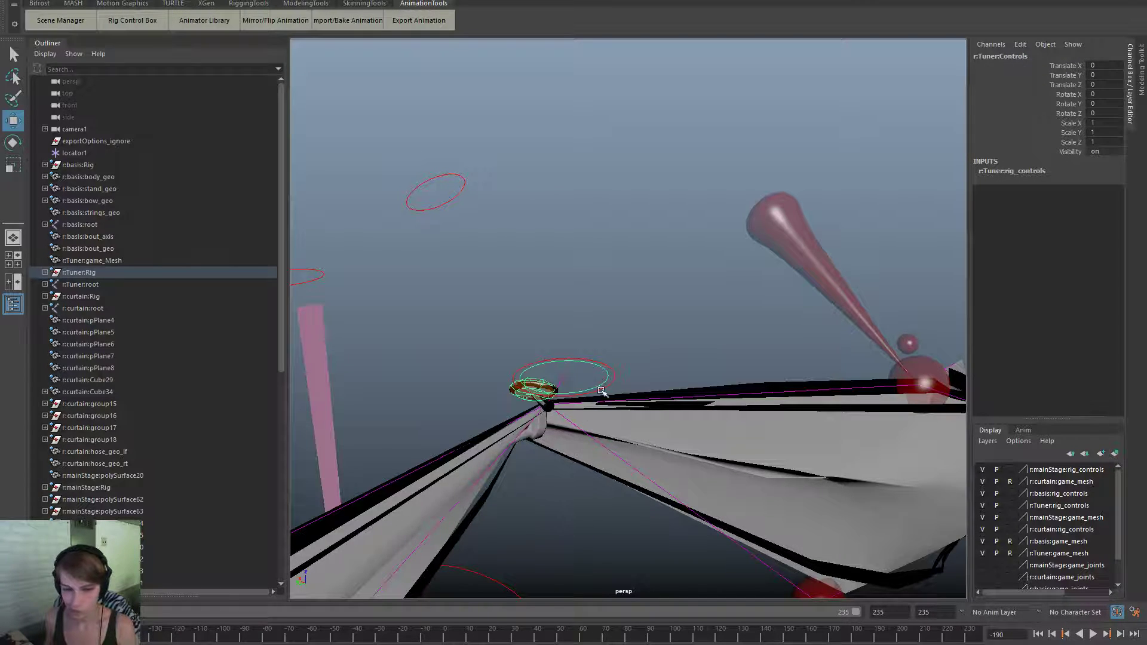
Try to move the tuner's turner control upward at frame -190, then undo the move.
click(640, 339)
click(538, 378)
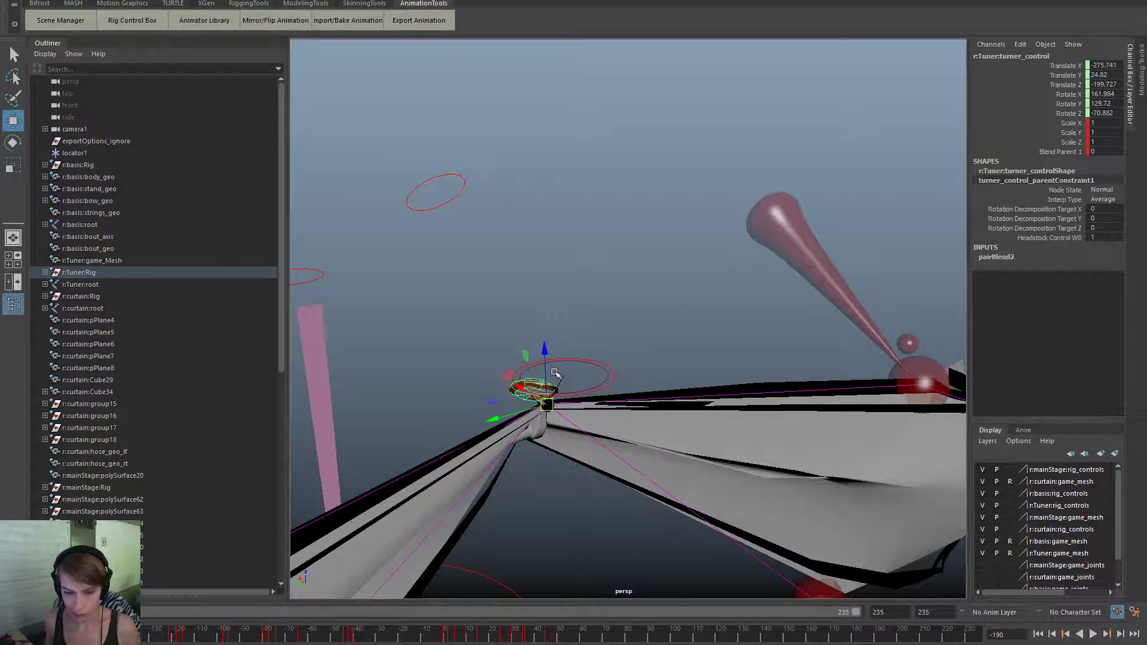
drag(543, 348, 566, 233)
key(ctrl+z)
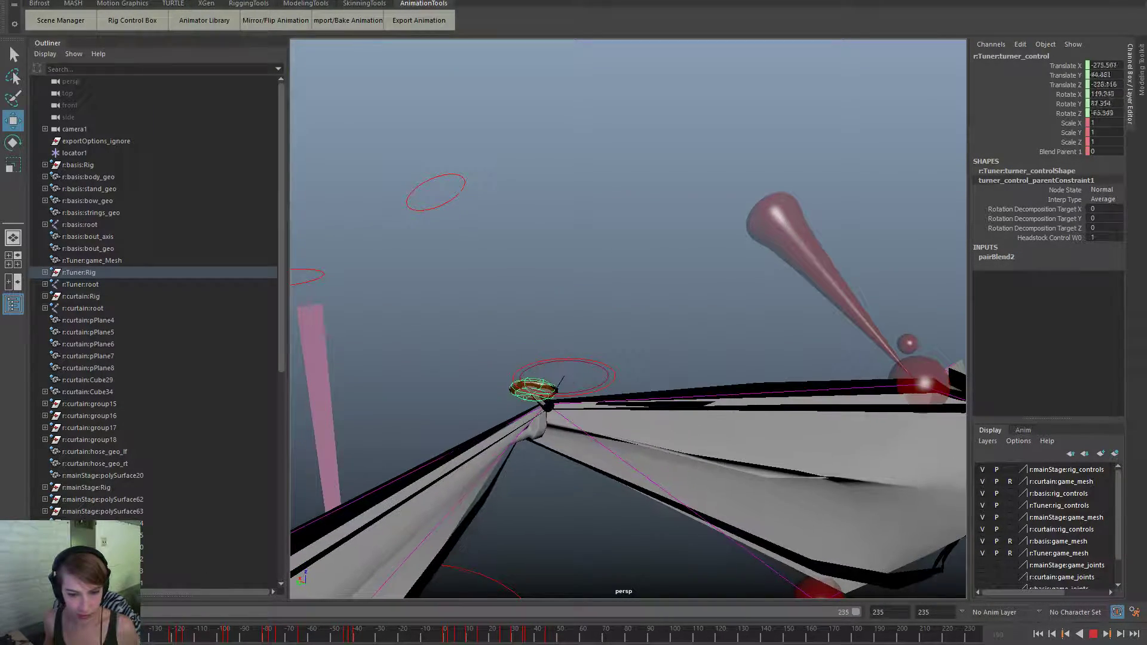
Bring in the floating camera1 view, scrub the animation to frame 31 and move the window out of the way.
drag(1146, 3, 360, 12)
drag(281, 631, 332, 632)
click(205, 423)
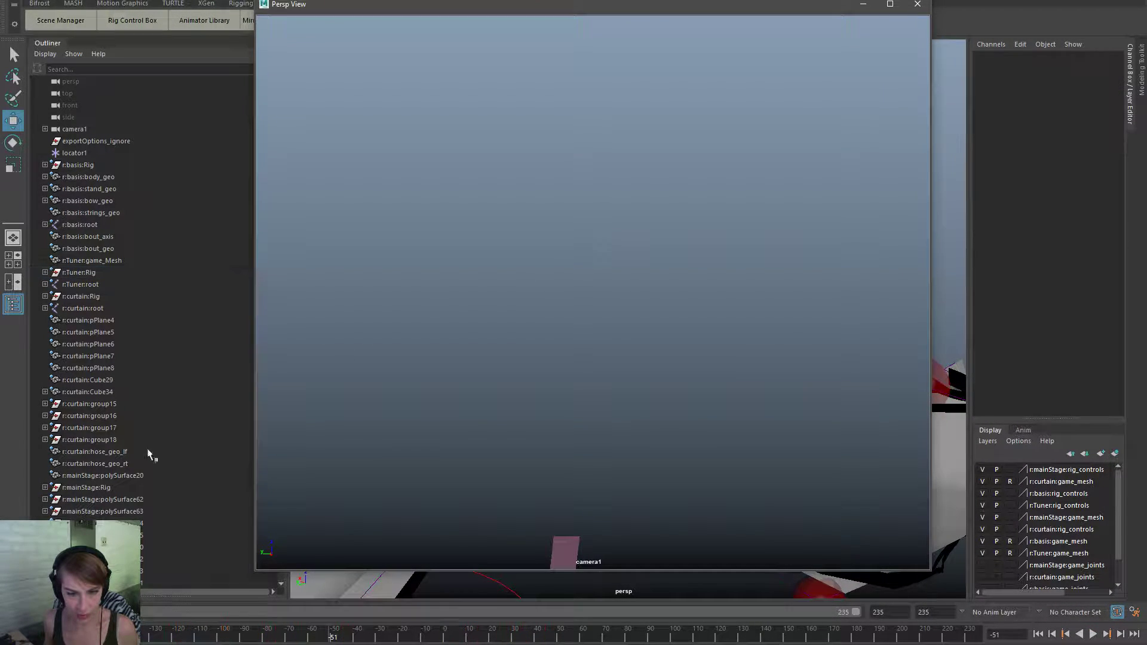
drag(159, 636, 513, 634)
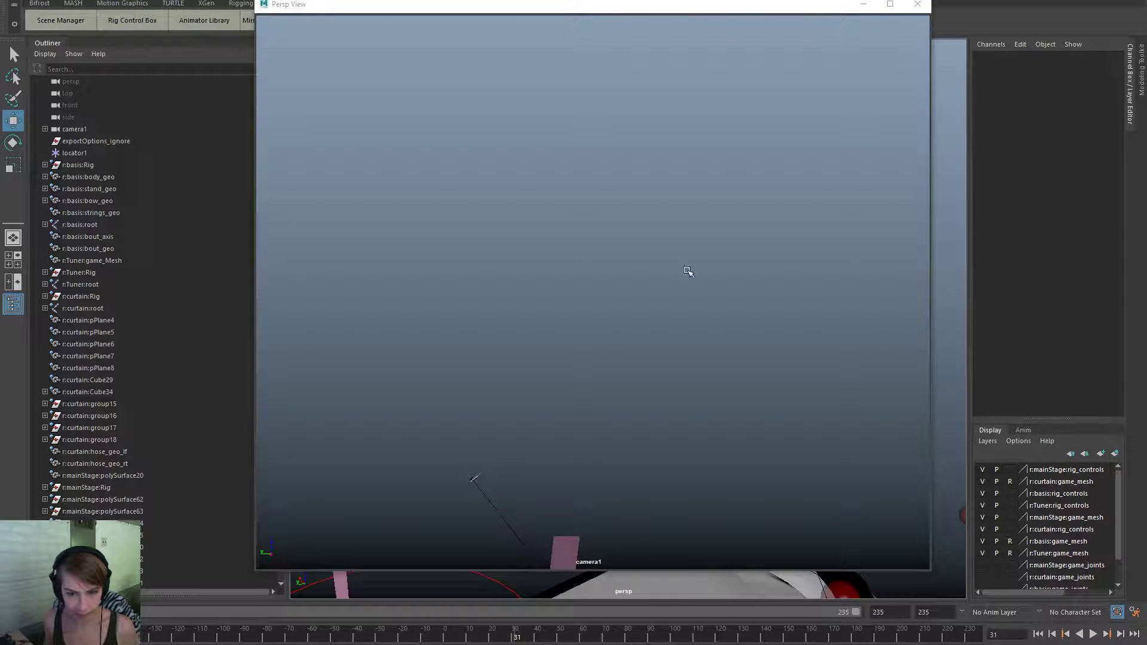
drag(733, 5, 1146, 12)
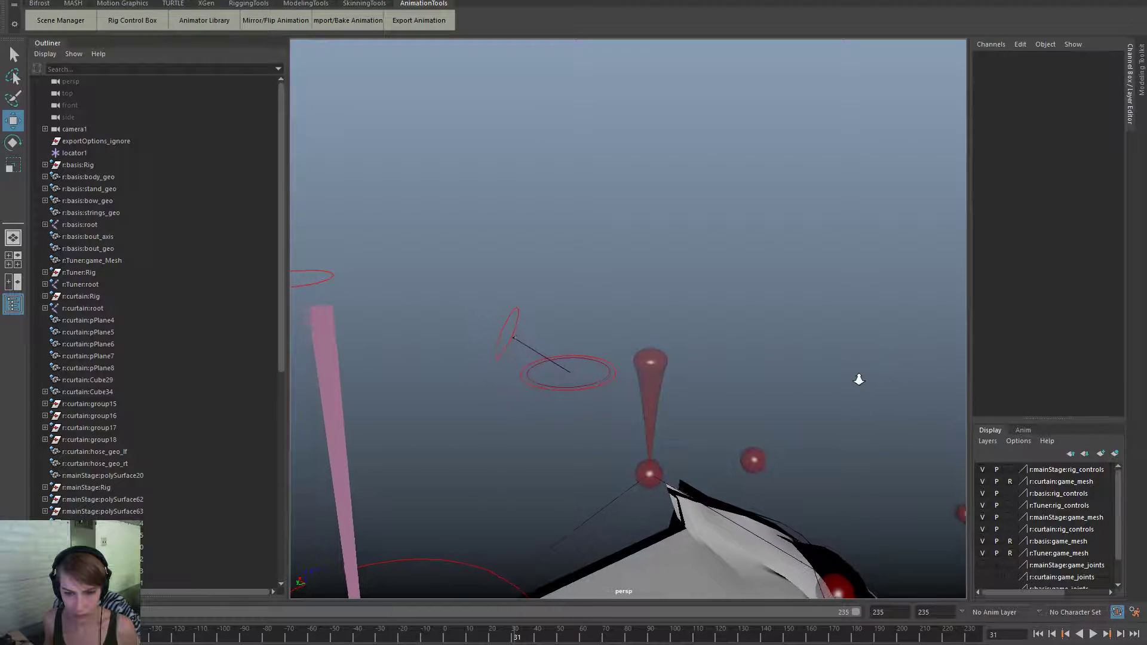
Inspect the tuner and basis world placement controls at frame 31 and go up to the basis control's buffer group.
alt+drag(577, 409, 592, 417)
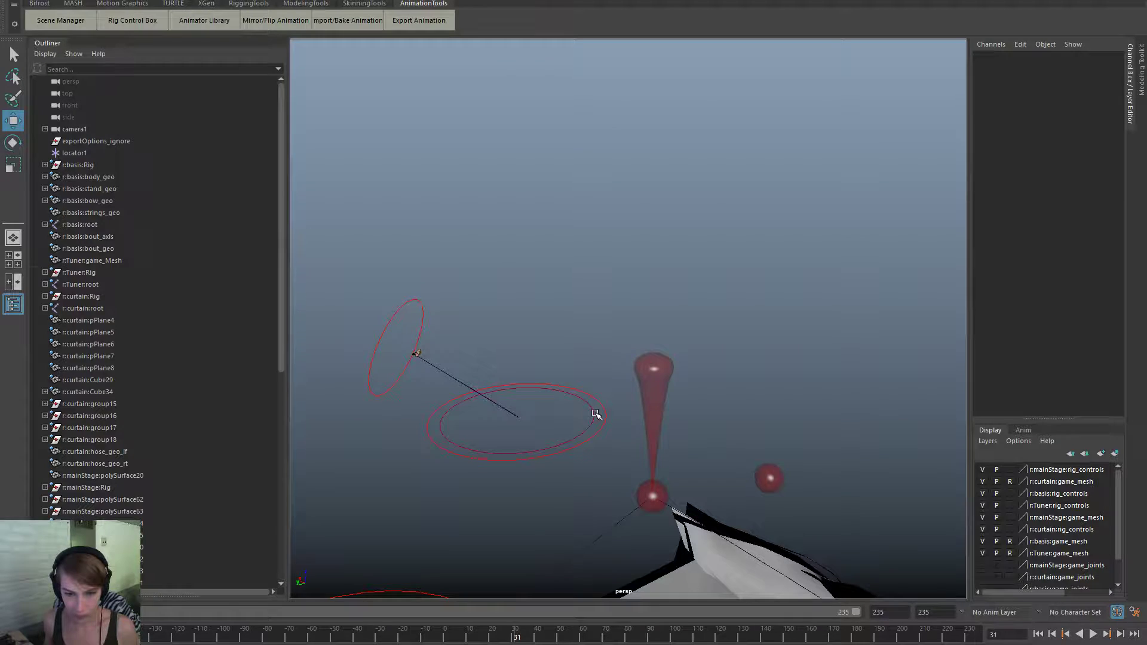
click(595, 414)
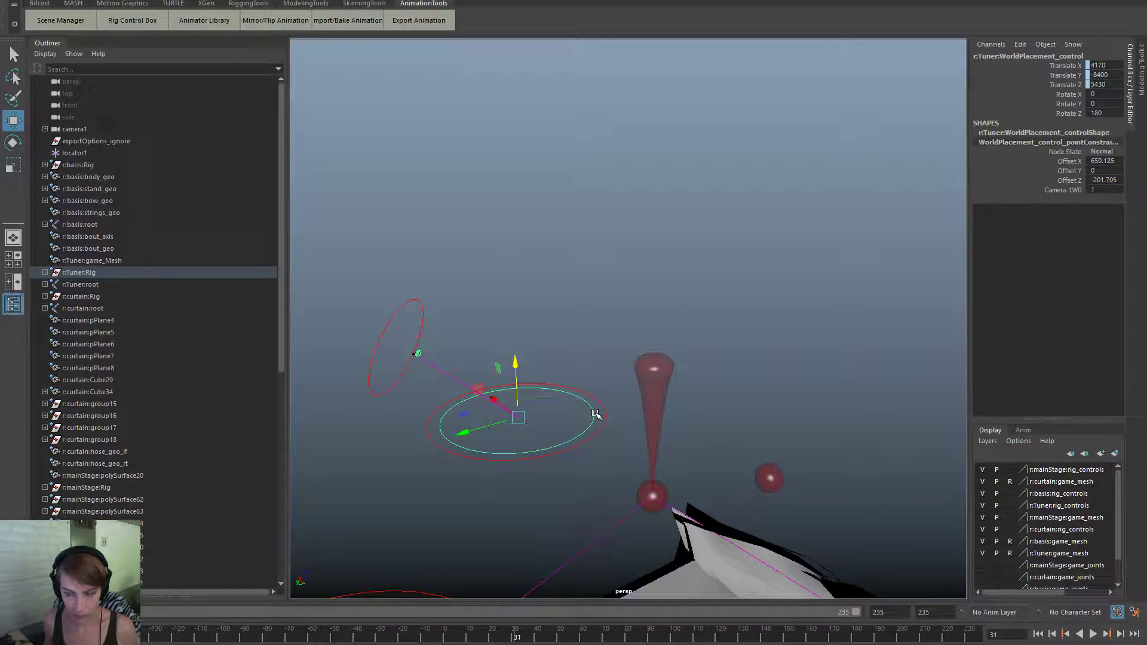
click(602, 419)
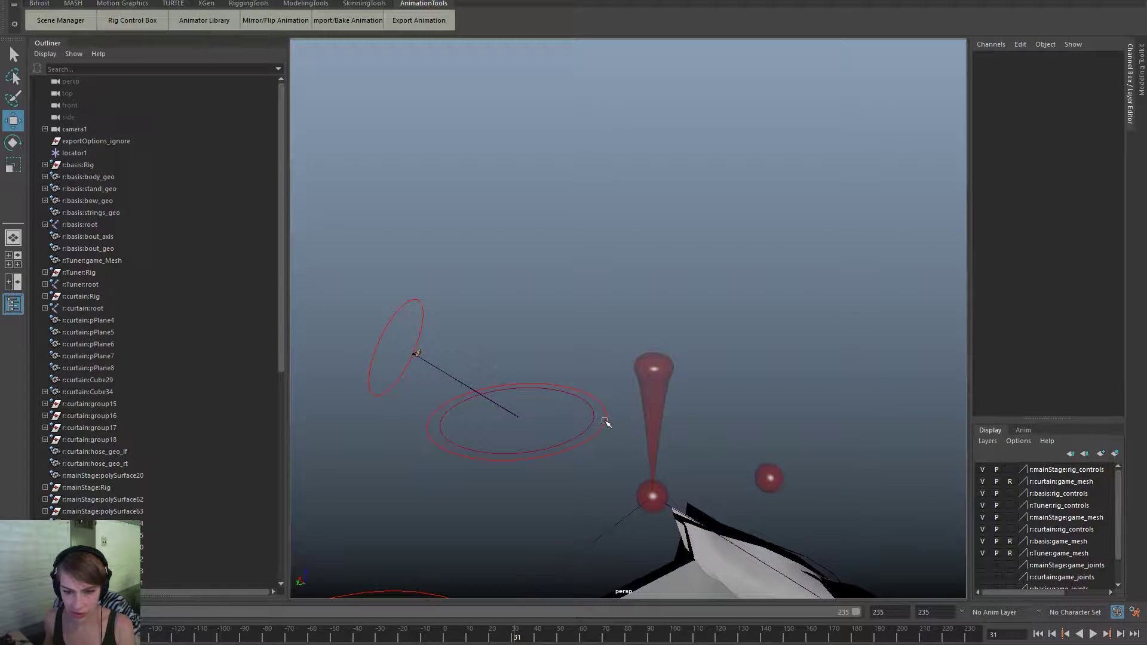
click(605, 423)
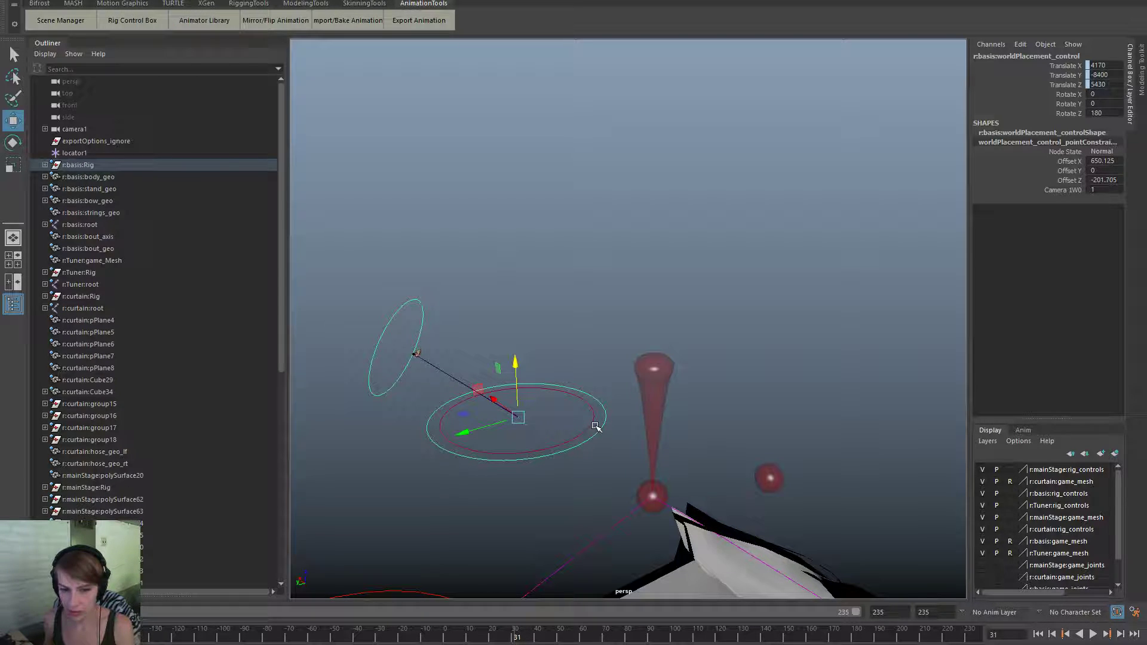
key(Up)
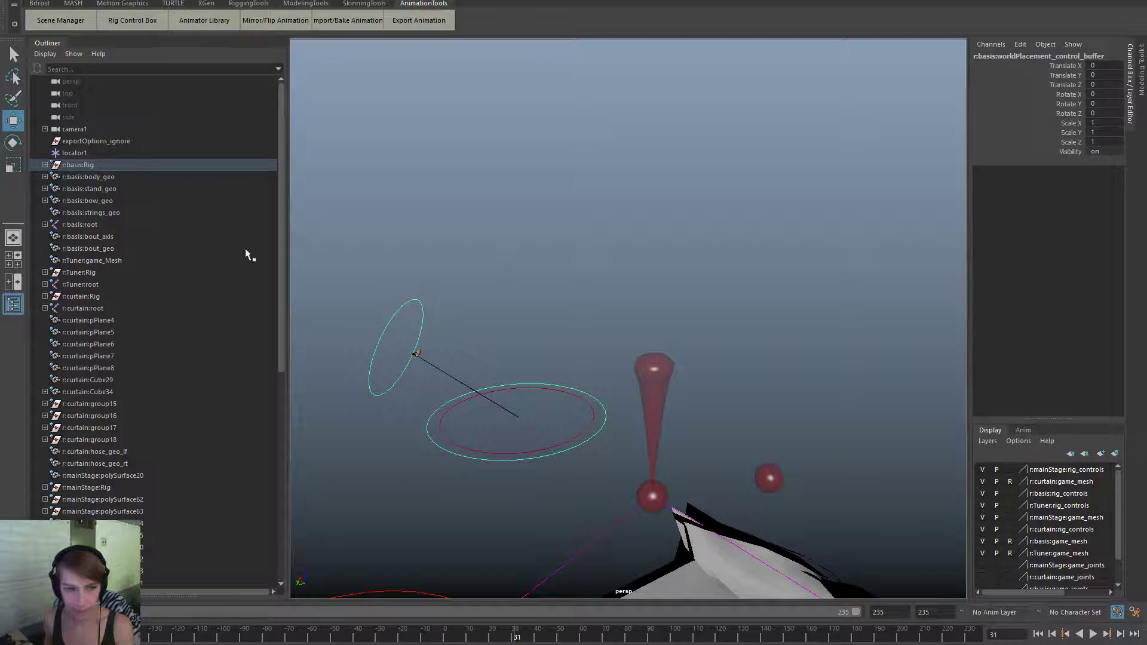
Select camera1 and examine where it sits relative to the rigs' world placement controls.
click(95, 128)
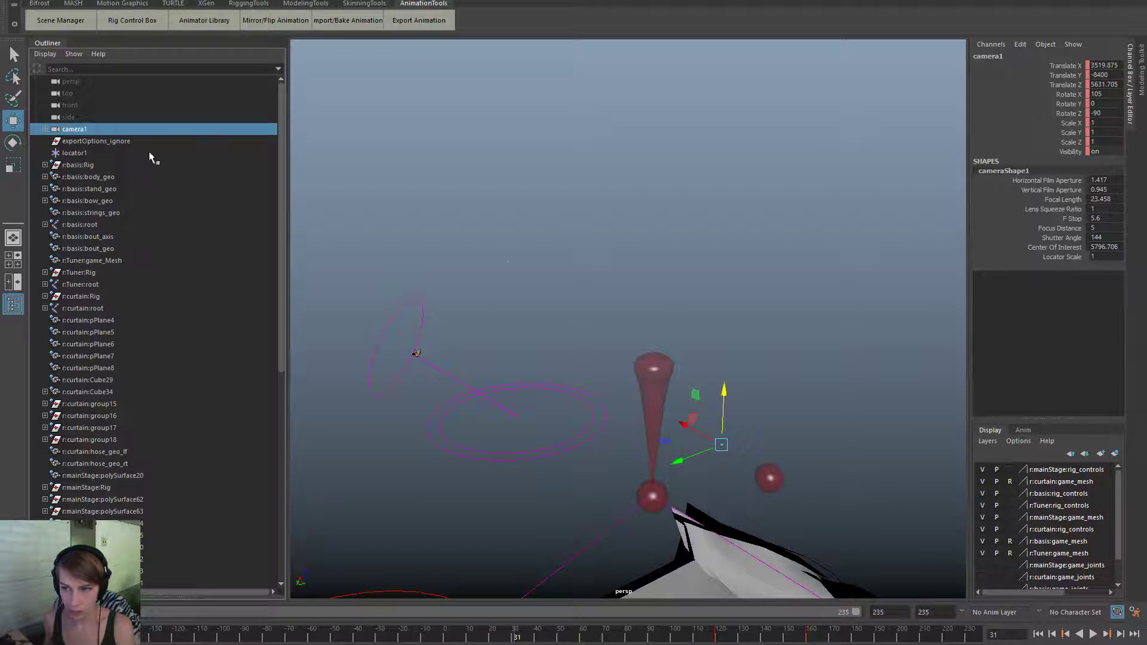
alt+drag(589, 486, 711, 461)
key(e)
alt+right_drag(629, 402, 724, 419)
alt+drag(724, 419, 697, 422)
key(w)
click(658, 441)
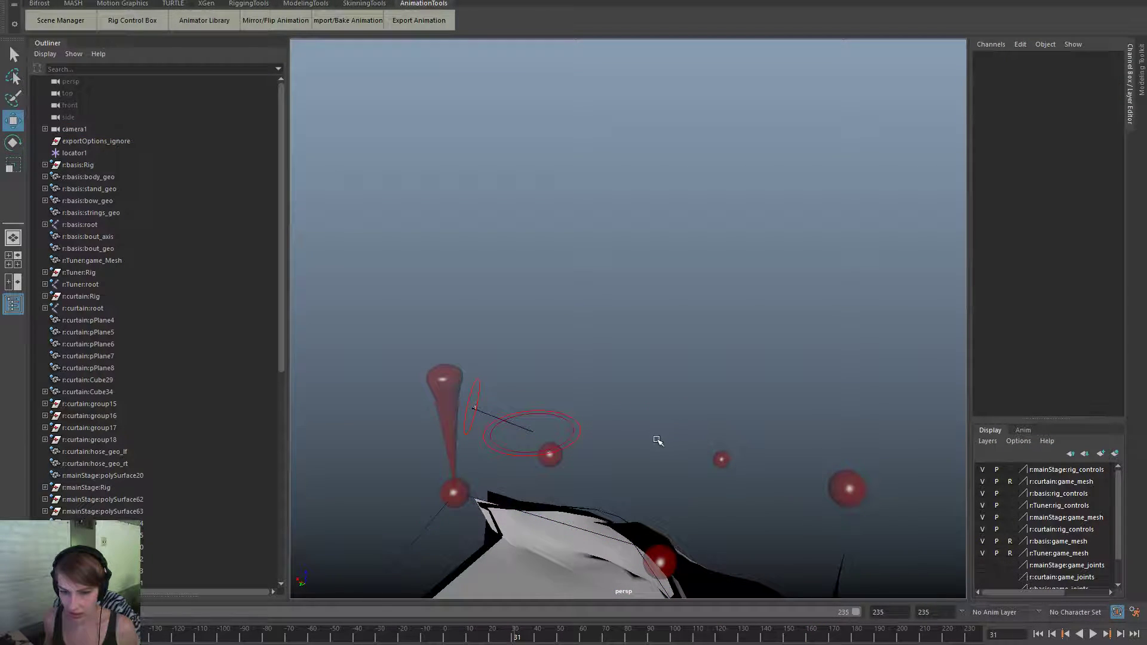
click(666, 414)
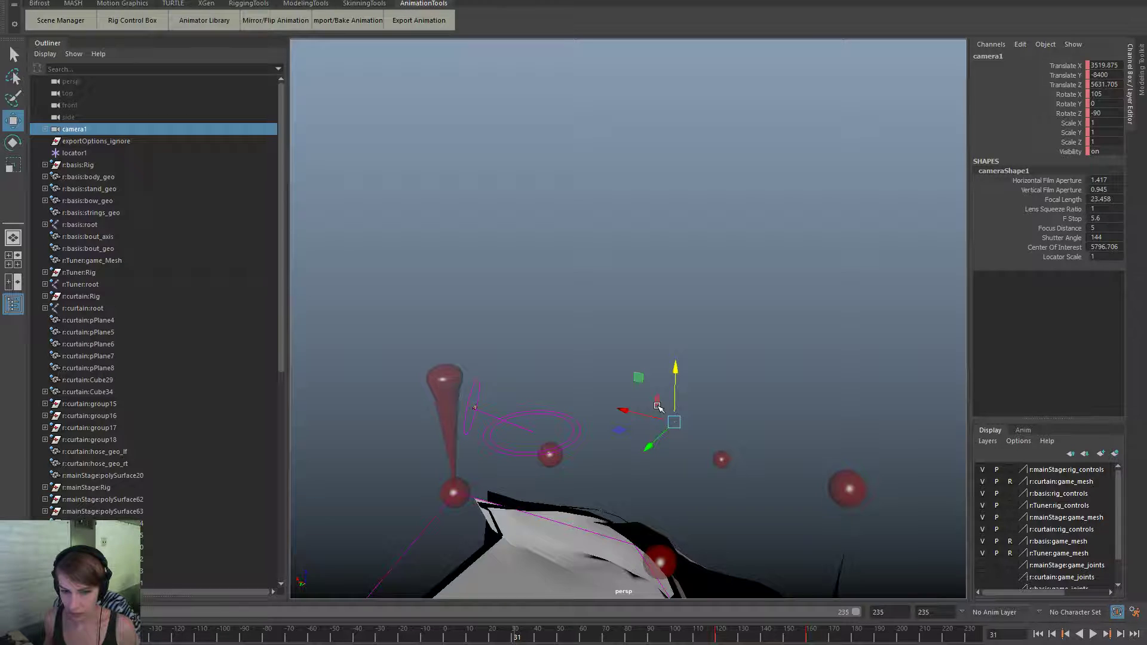
Reveal the tuner's WorldPlacement_control in the rig hierarchy and delete its WorldPlacement_control_pointConstraint1.
click(571, 436)
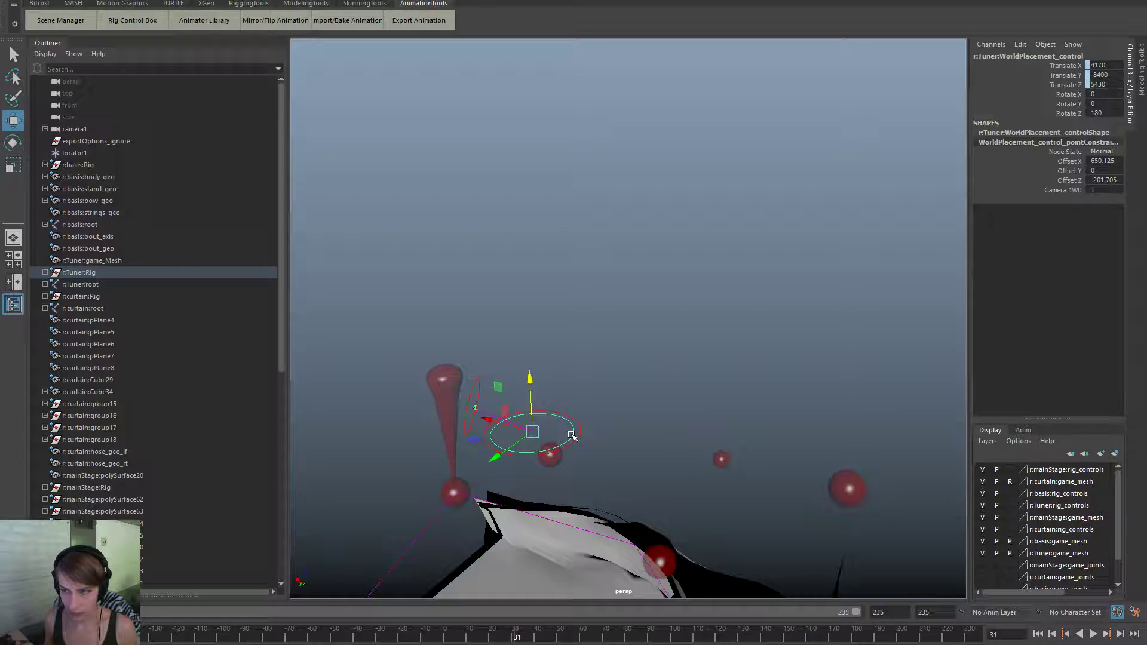
key(f)
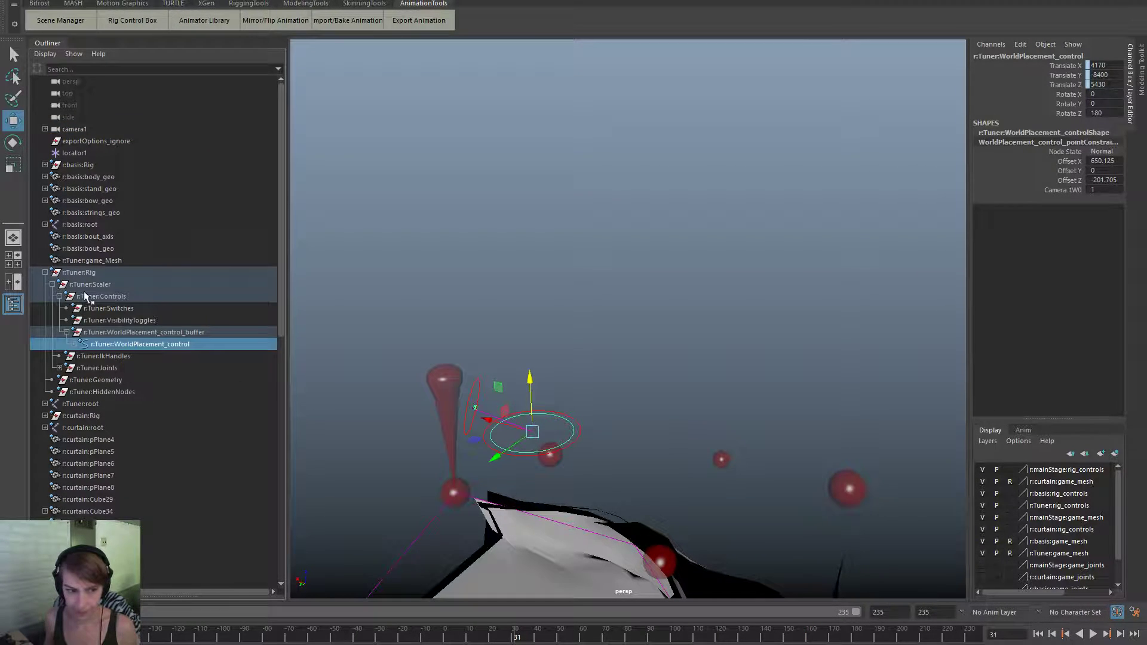
click(73, 344)
click(192, 367)
key(Delete)
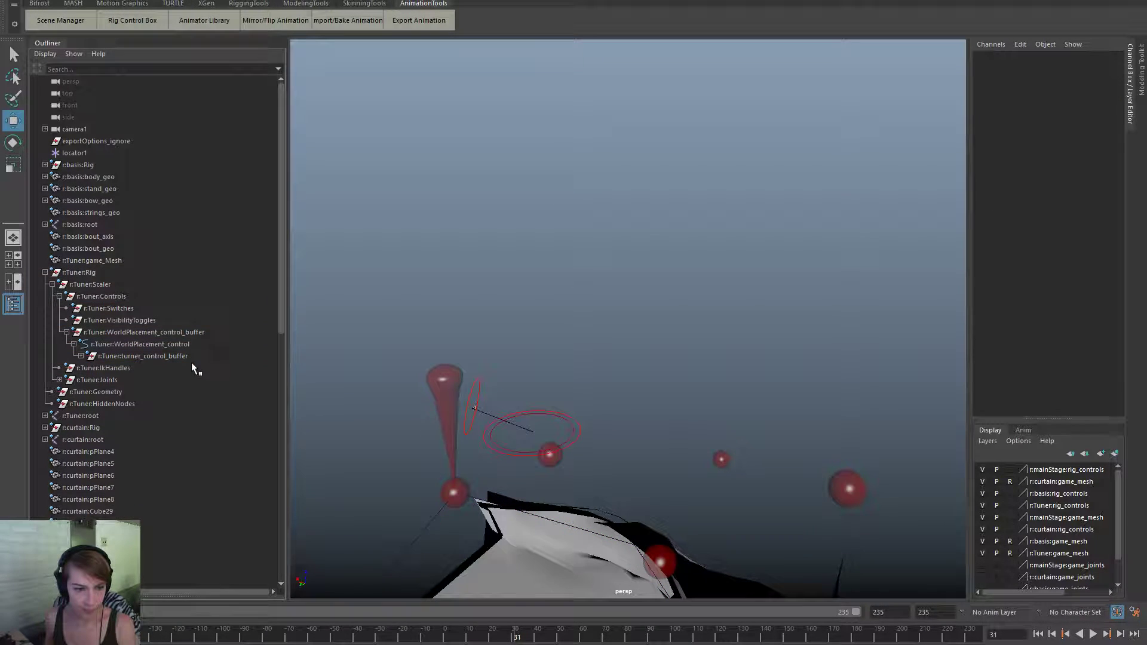
key(ctrl+z)
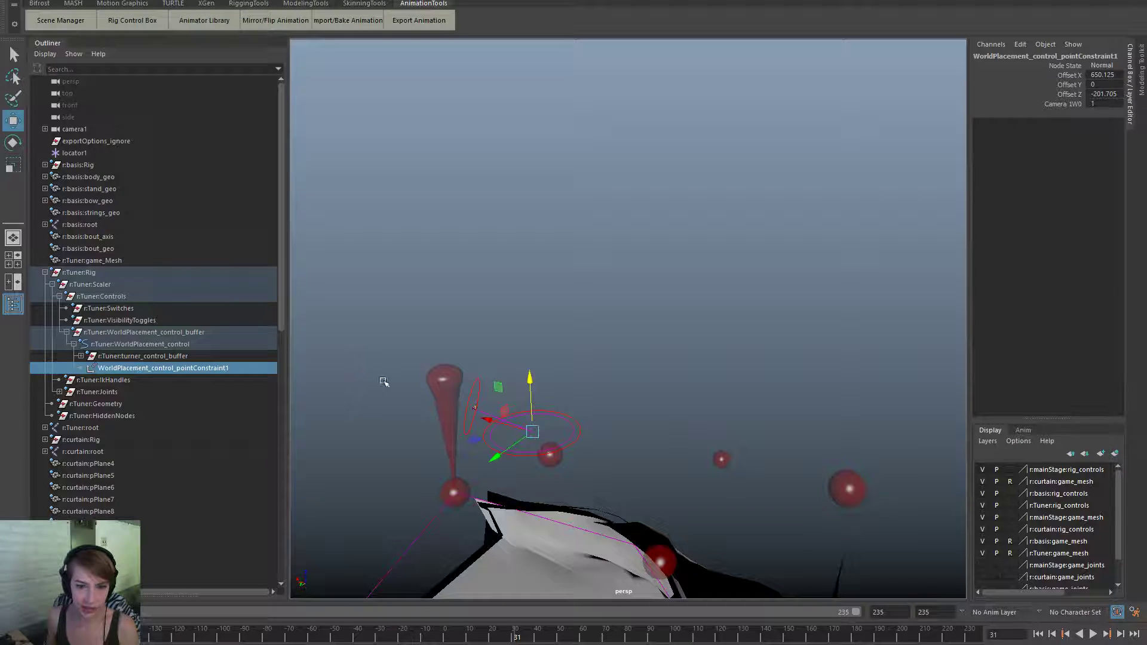
key(Delete)
alt+right_drag(474, 413, 542, 448)
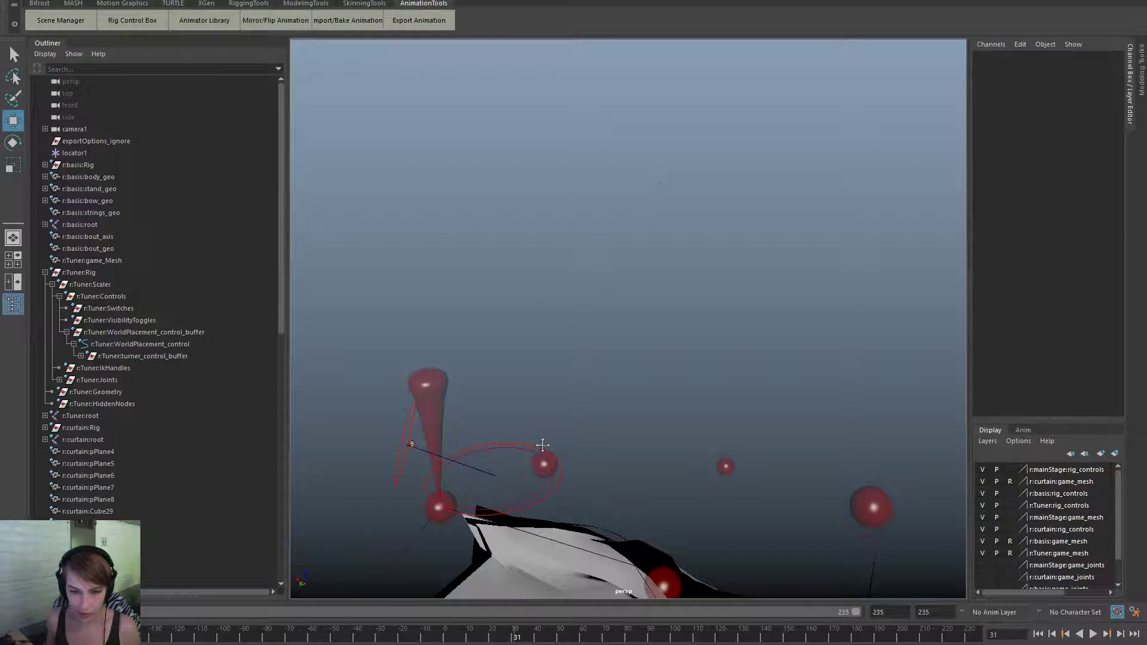
alt+middle_drag(542, 448, 569, 421)
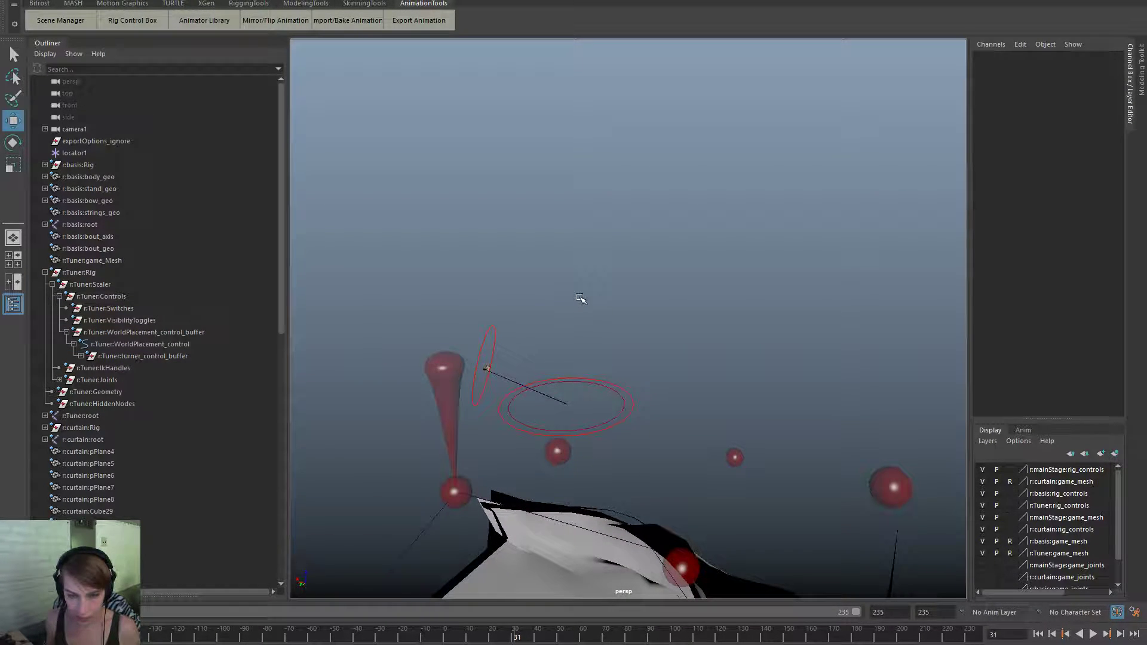
Raise the tuner's WorldPlacement_control to a Translate Z of about 5793 and point-constrain it to camera1.
click(623, 412)
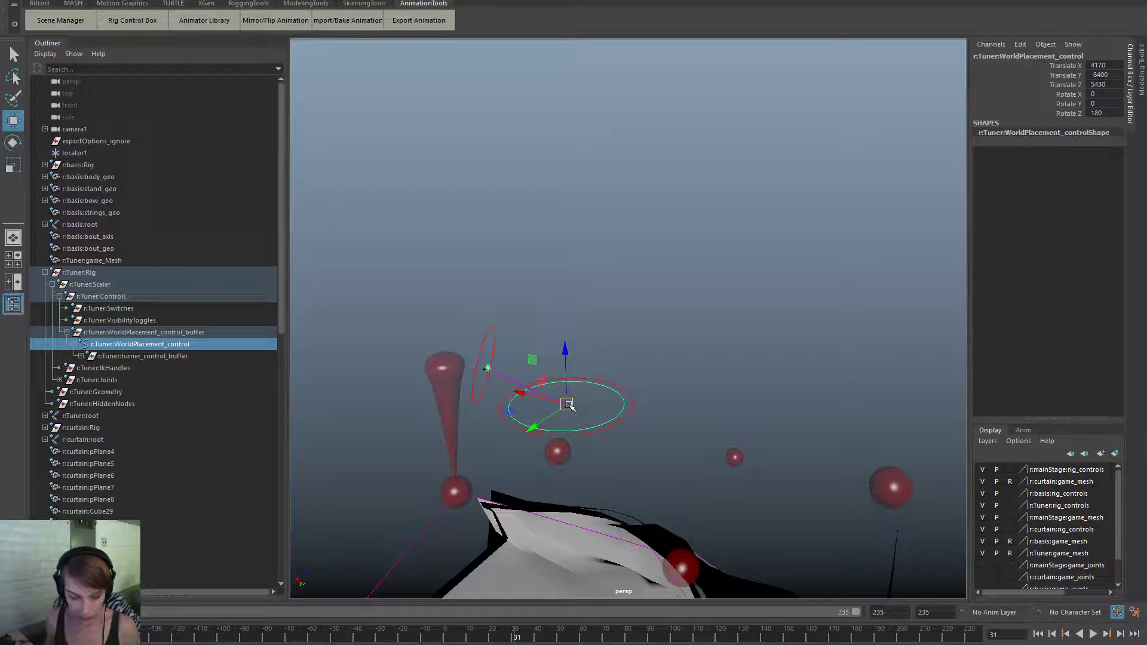
drag(565, 405, 560, 288)
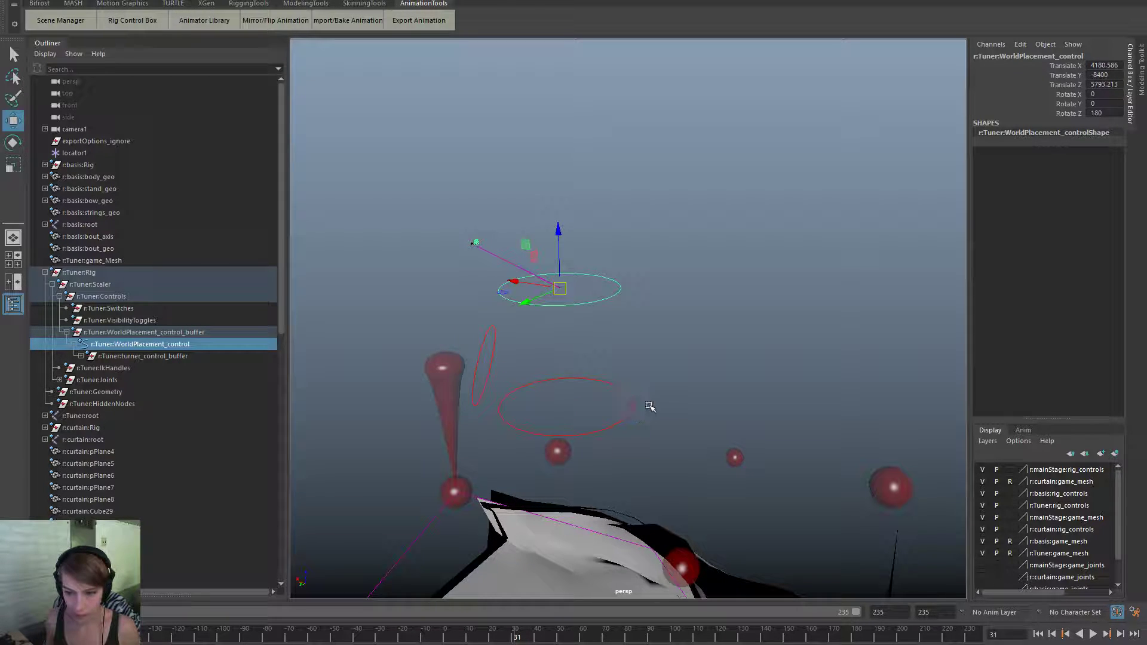
click(753, 371)
drag(628, 302, 598, 277)
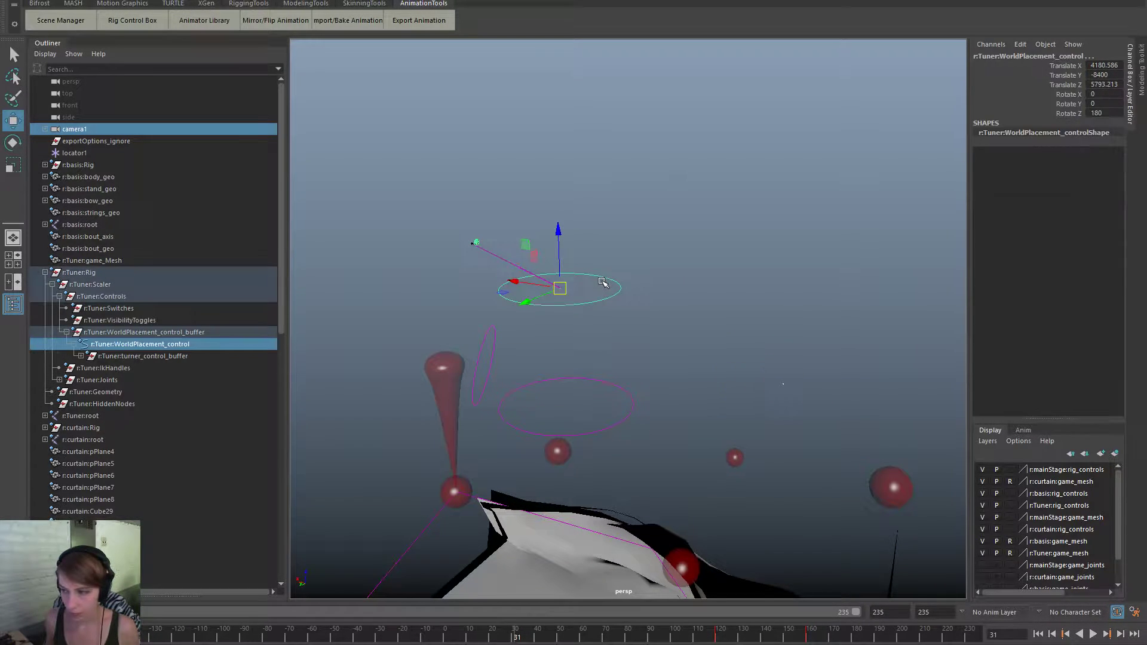
key(space)
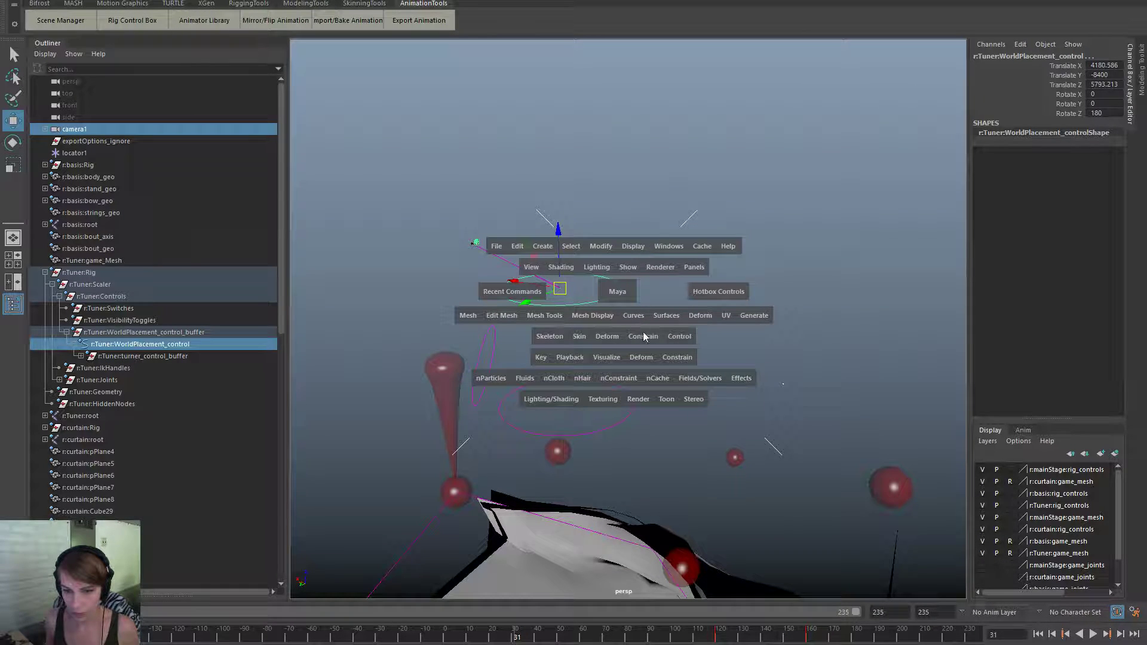
click(642, 334)
click(762, 382)
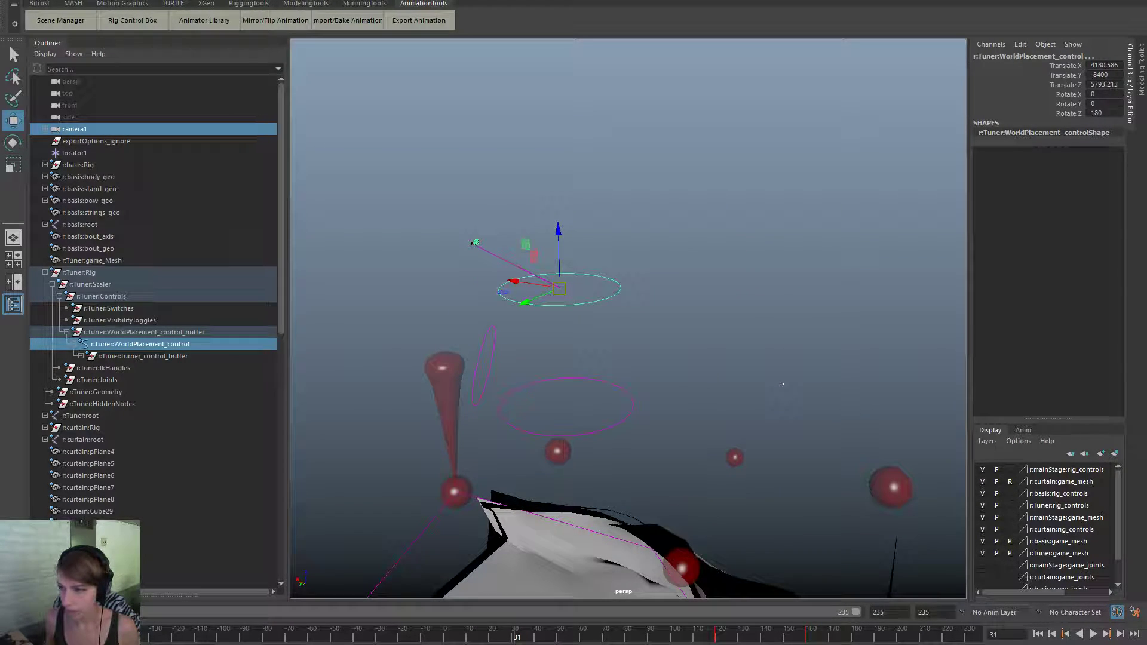
Reveal the basis rig's worldPlacement_control in the hierarchy and delete its worldPlacement_control_pointConstraint1.
drag(639, 425, 594, 405)
key(f)
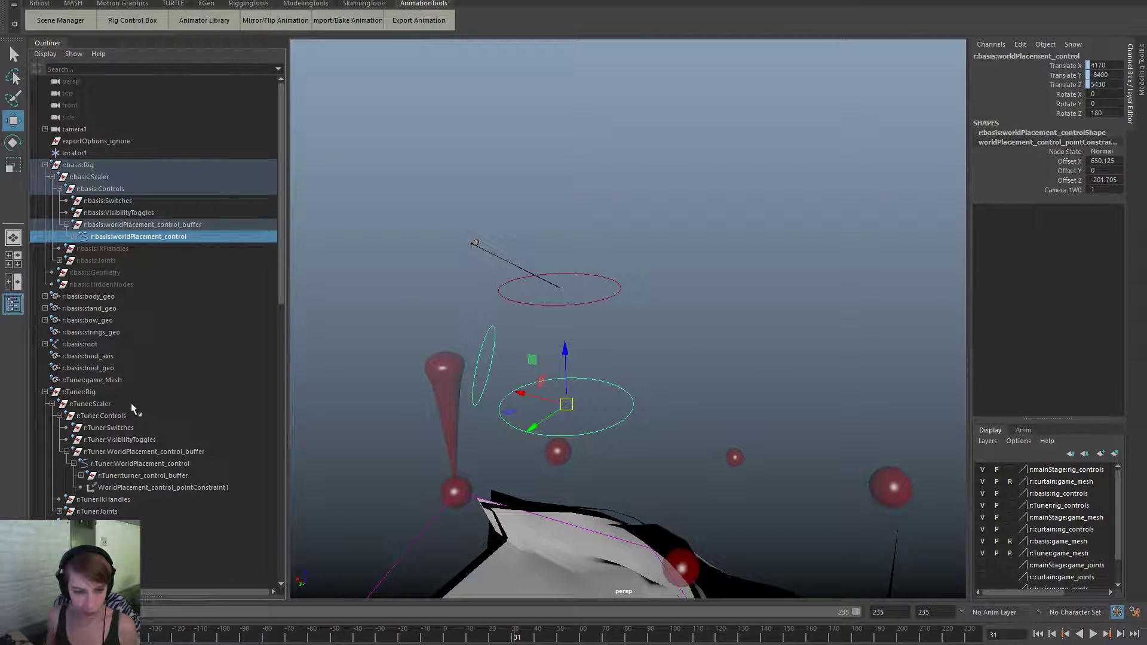
click(73, 237)
click(157, 260)
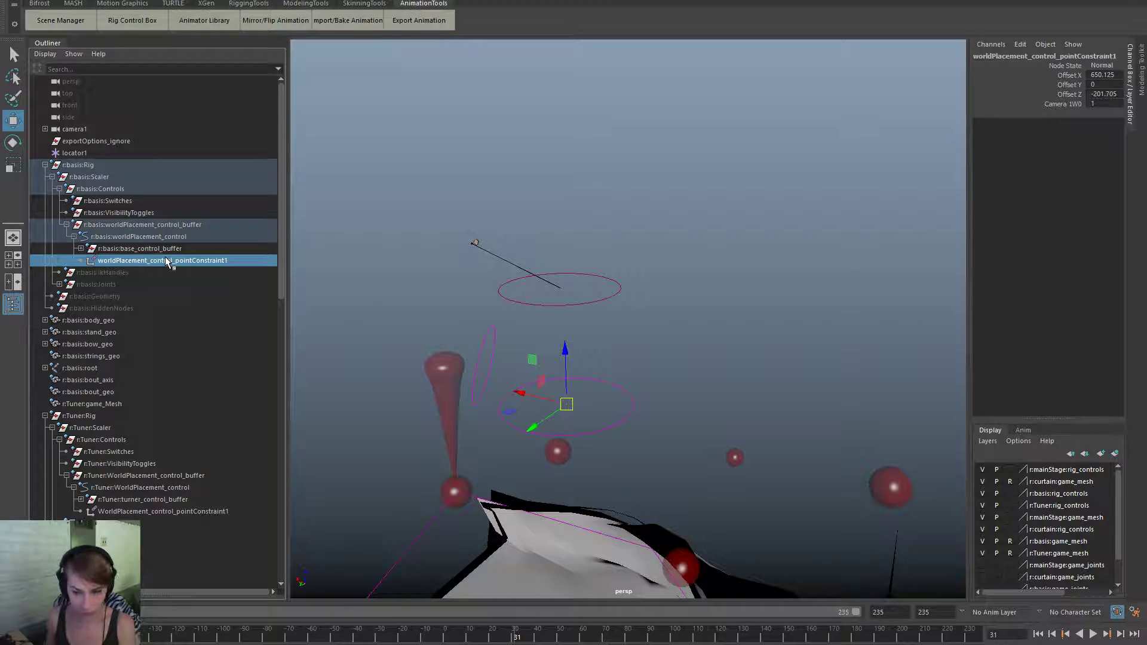
key(Delete)
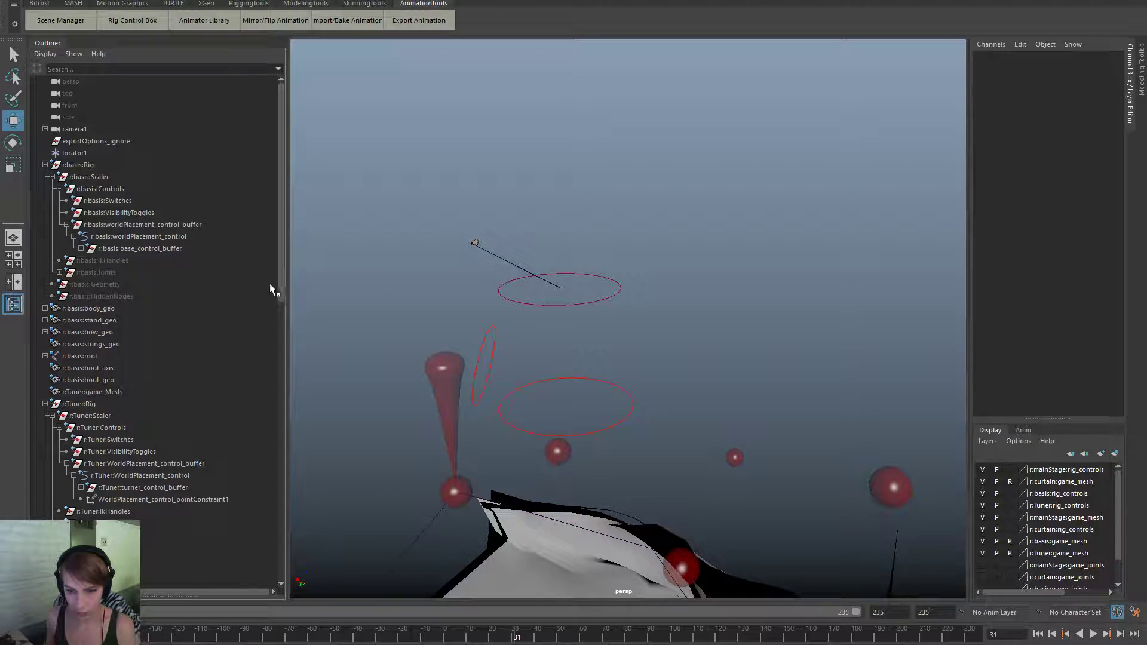
Raise the basis's worldPlacement_control to the tuner control's position, Translate Z 5793.213, and point-constrain it to camera1.
click(614, 428)
drag(567, 405, 559, 289)
drag(794, 394, 777, 379)
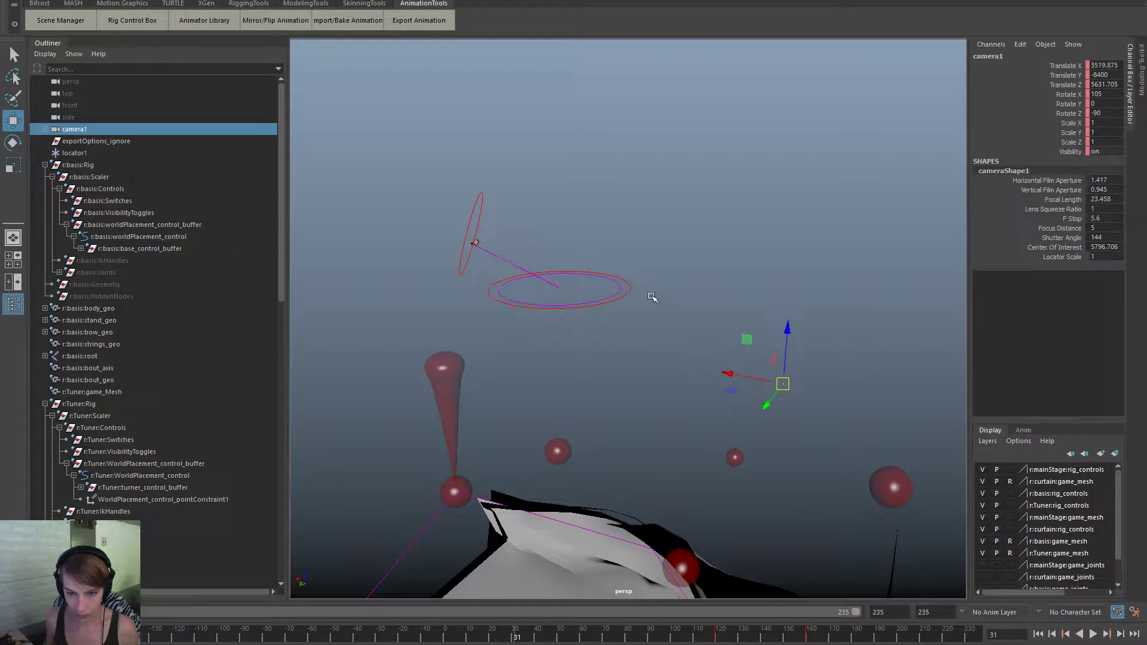
shift+click(630, 290)
key(space)
click(663, 286)
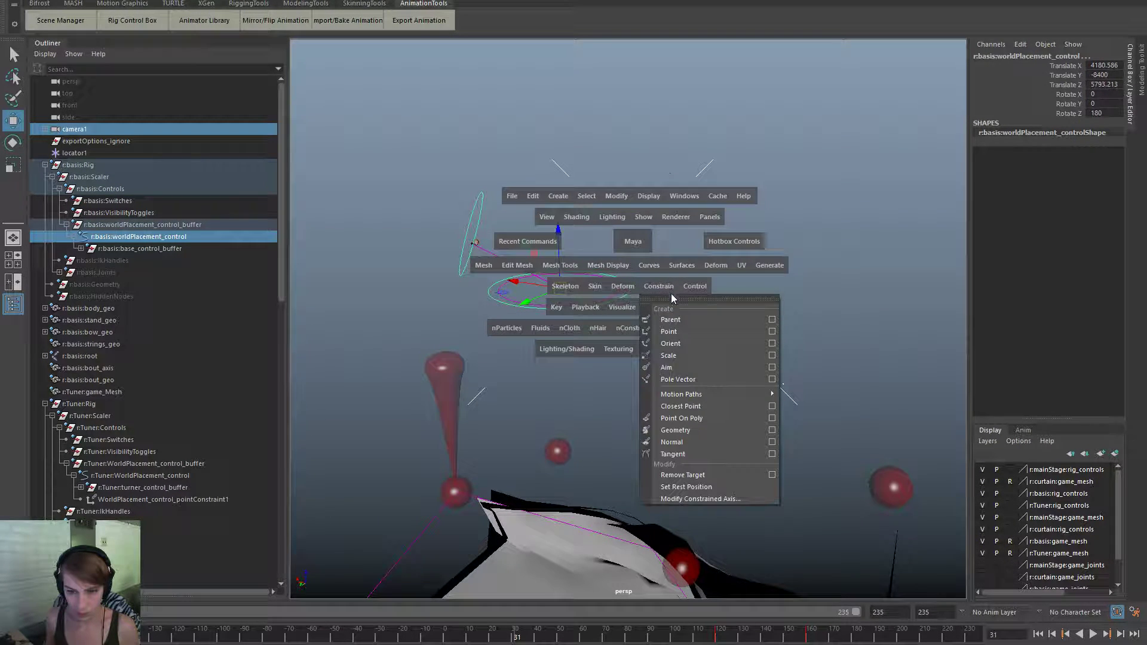
click(695, 332)
click(737, 389)
Play the animation from frame -114 in the floating camera1 view, stop at frame 105 and move the window aside.
alt+drag(737, 389, 522, 371)
drag(301, 638, 191, 638)
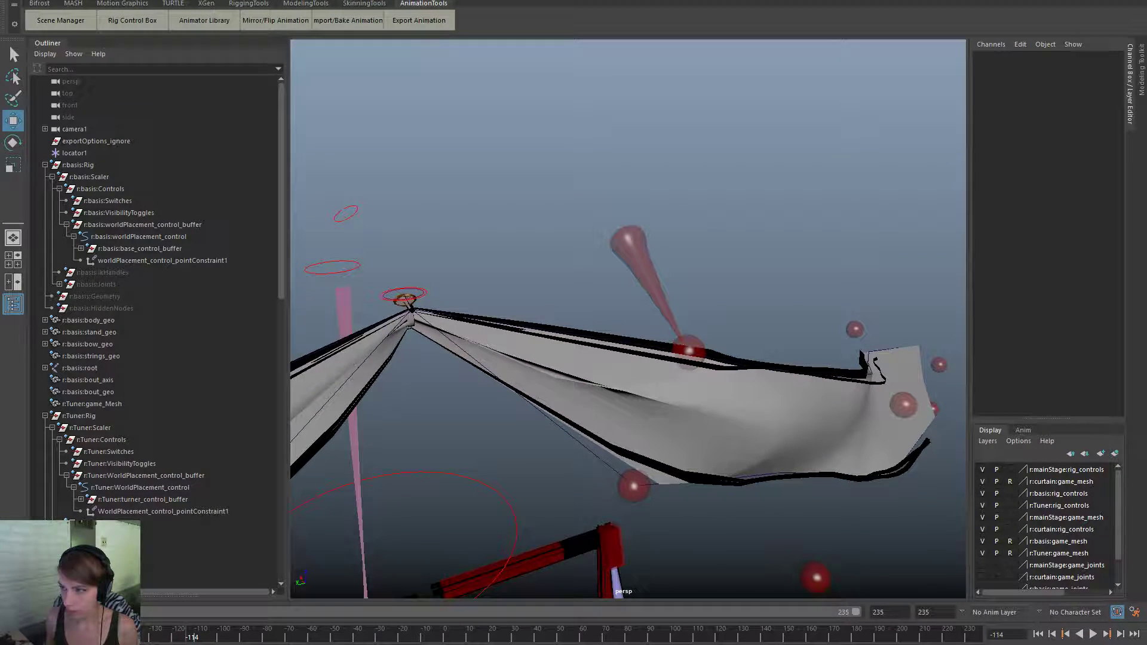
drag(1102, 85, 488, 8)
click(1092, 635)
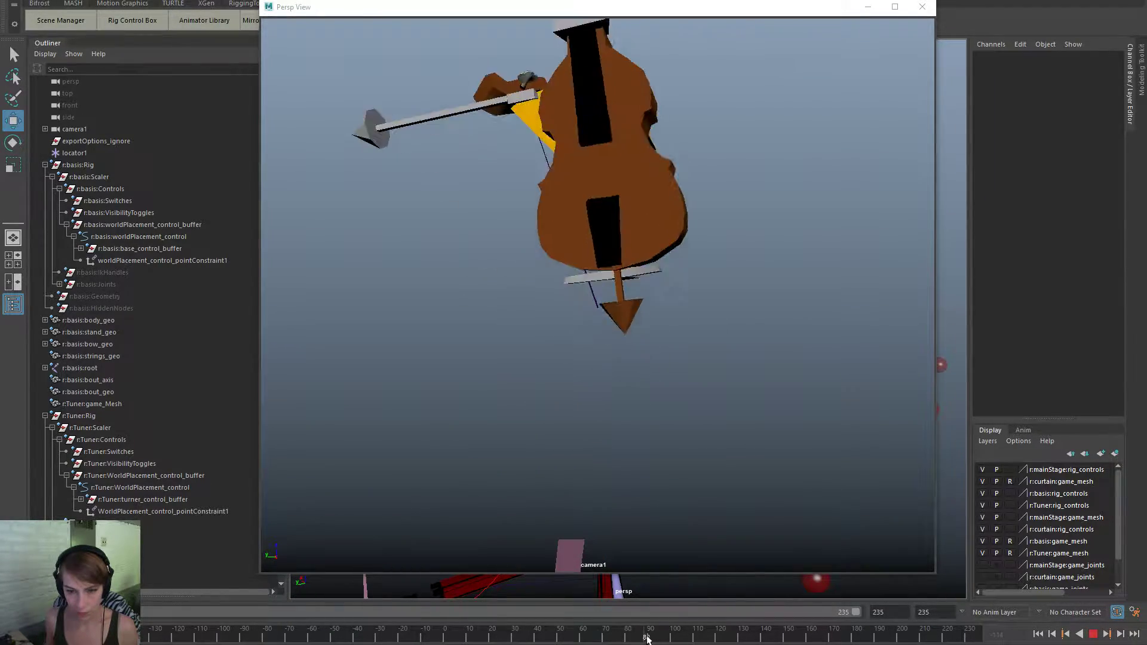
drag(769, 637, 684, 639)
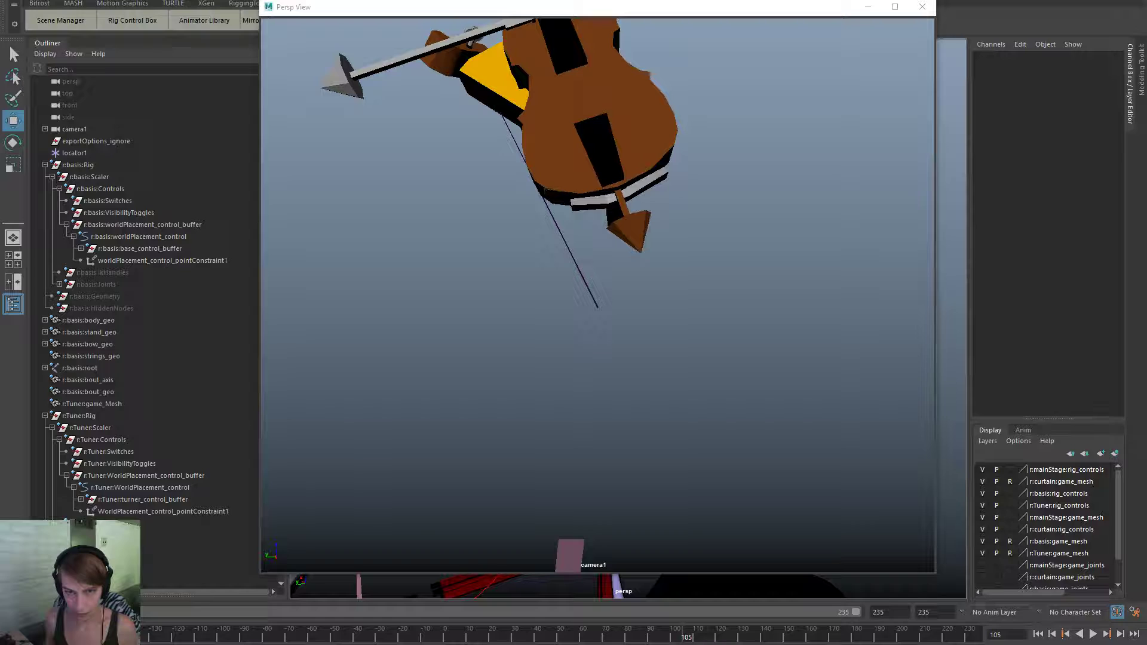
drag(540, 7, 1146, 50)
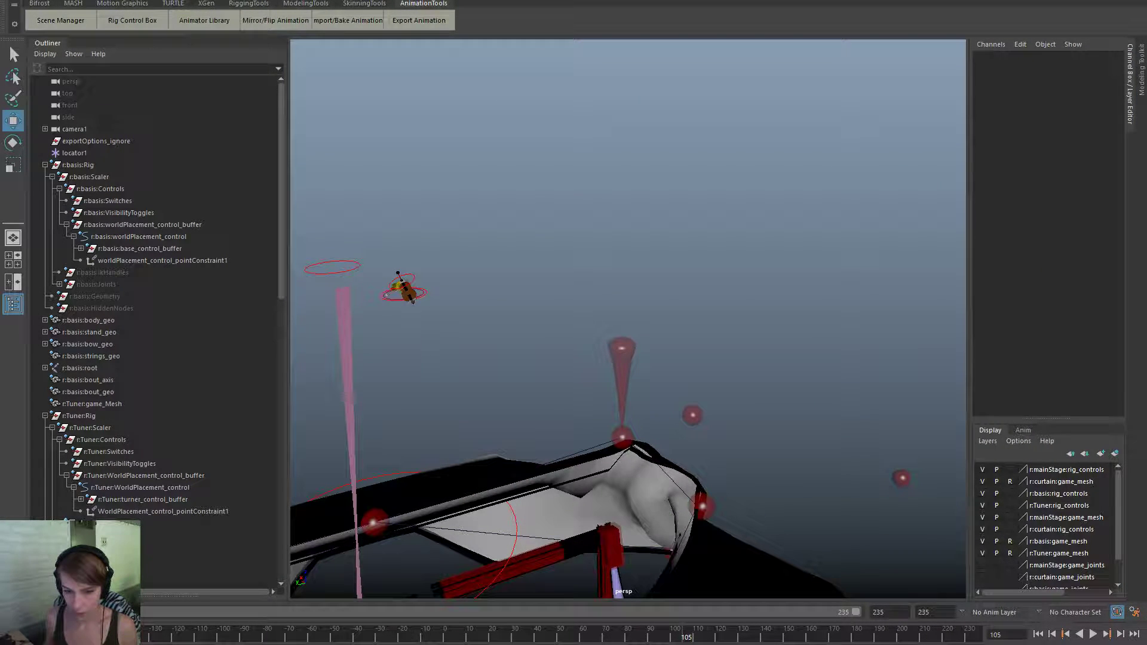
Try lowering the basis's base_control to a Translate Z of about 42.6 at frame 105 and undo the move.
alt+middle_drag(484, 323, 586, 369)
alt+right_drag(453, 356, 556, 392)
click(603, 427)
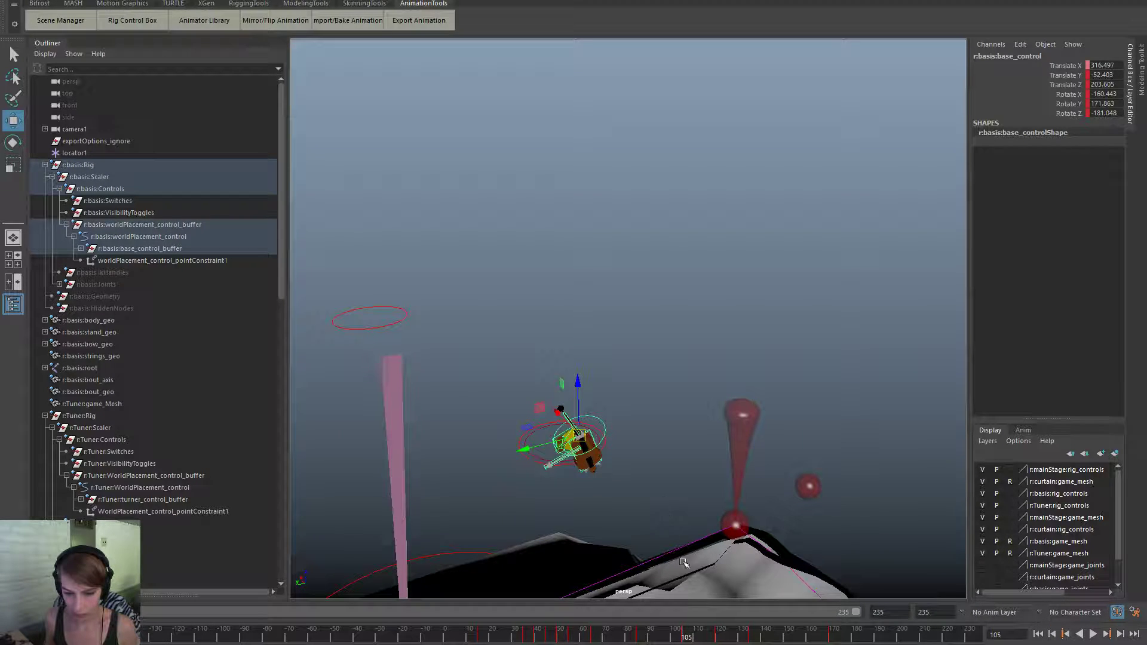
drag(579, 387, 594, 422)
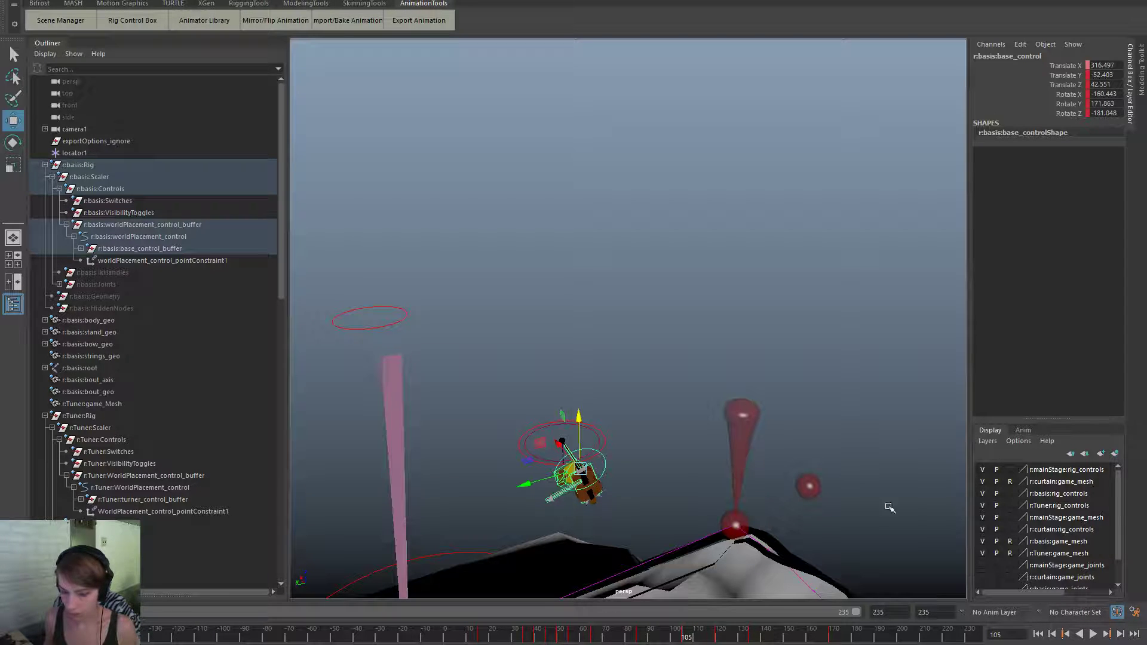
drag(673, 637, 569, 638)
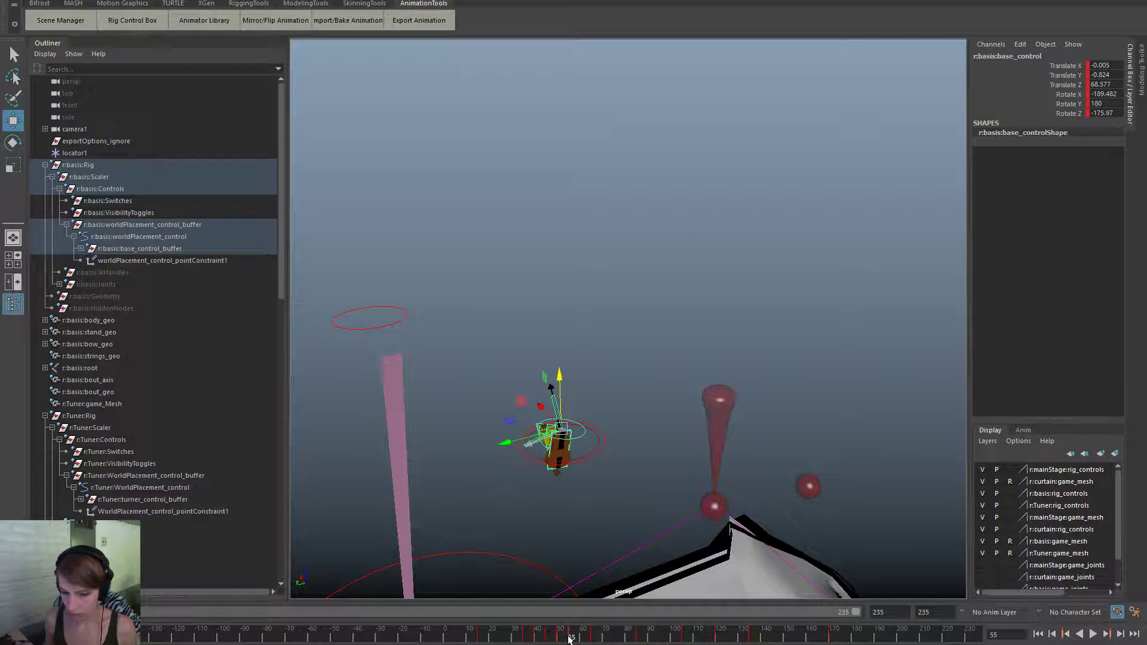
key(ctrl+z)
key(ctrl+z)
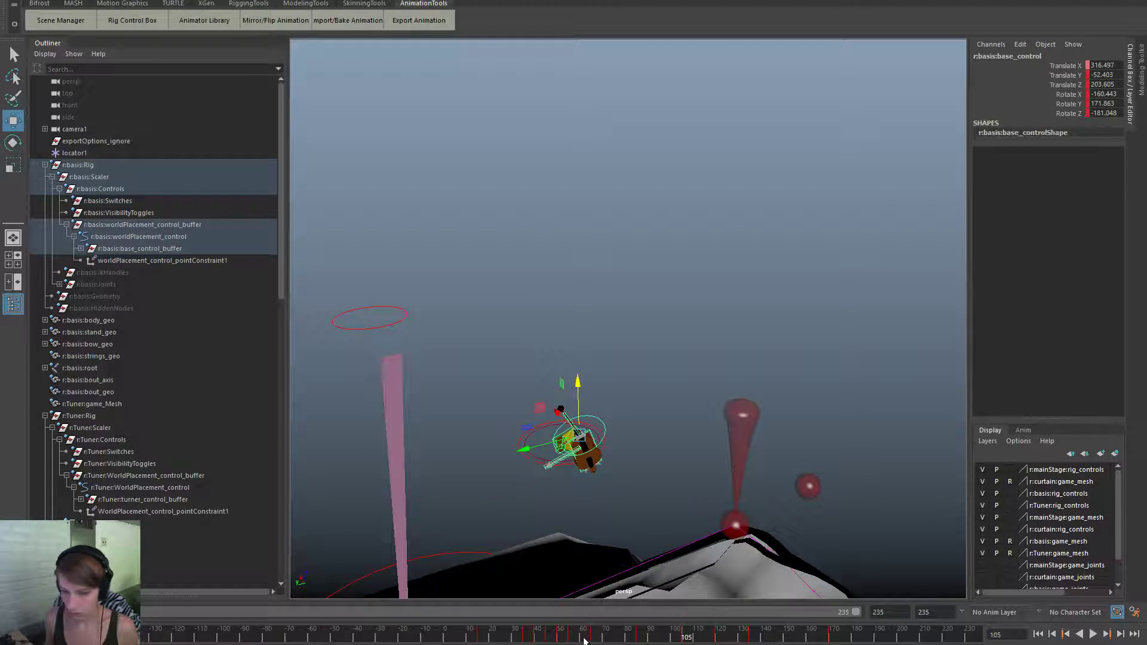
Tilt the basis's worldPlacement_control by setting its Rotate Y to 30.
click(632, 493)
alt+middle_drag(589, 503, 590, 452)
alt+right_drag(591, 453, 635, 444)
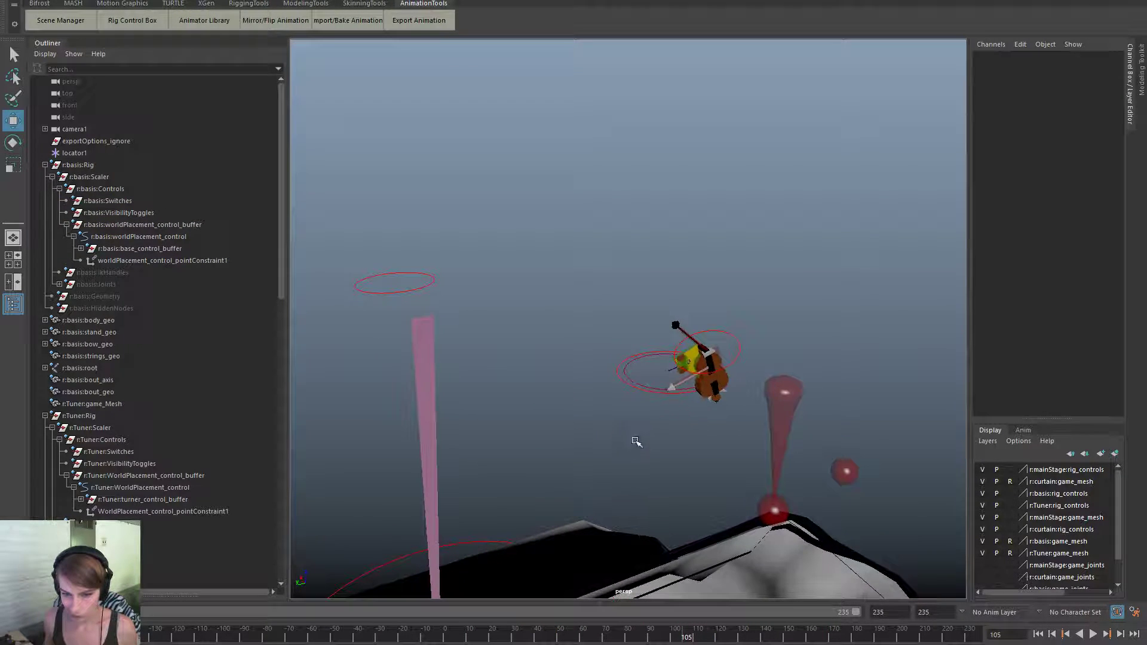
click(633, 386)
key(e)
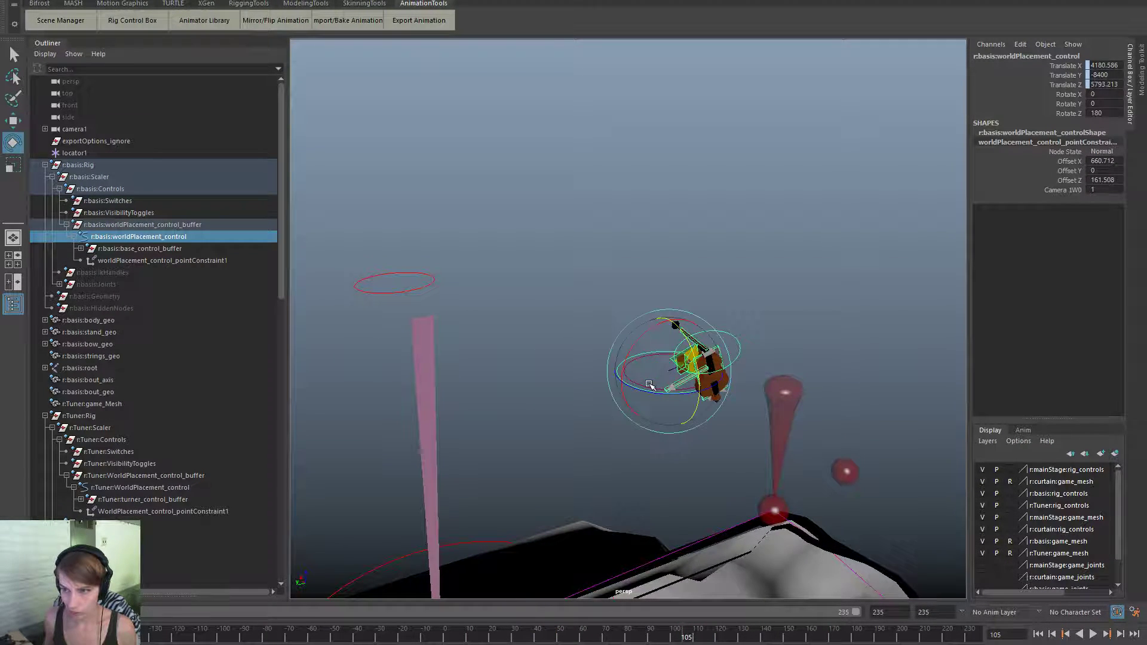
drag(678, 330, 708, 358)
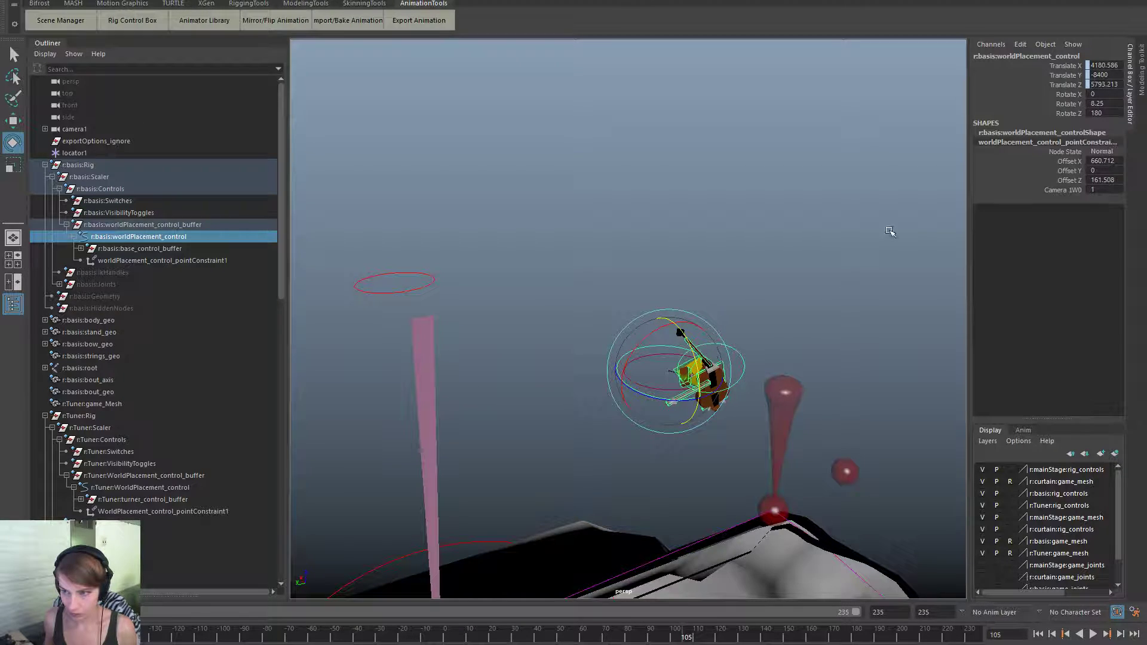
double_click(1099, 103)
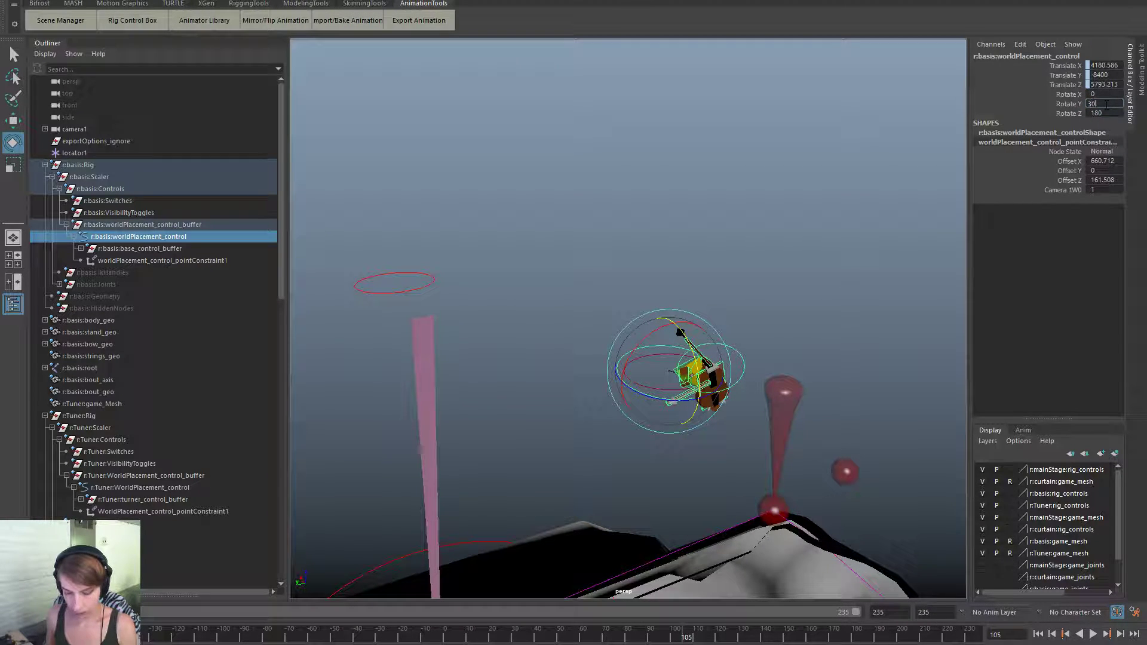
text(30)
key(Return)
click(892, 219)
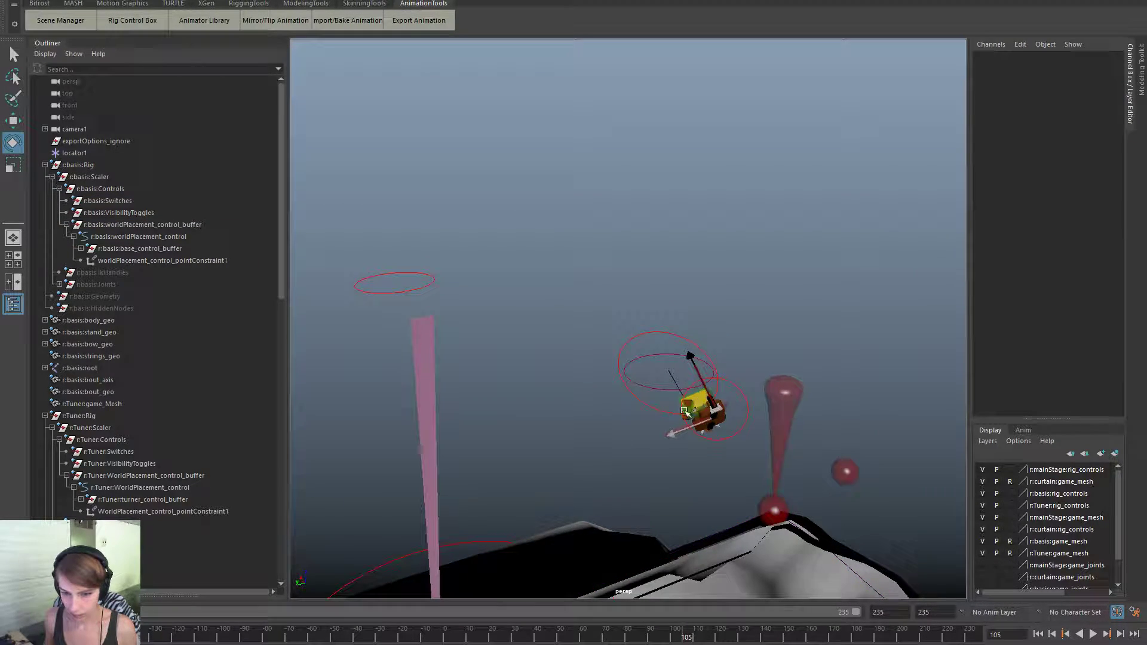
Set the Rotate Y of the tuner's WorldPlacement_control.
click(660, 392)
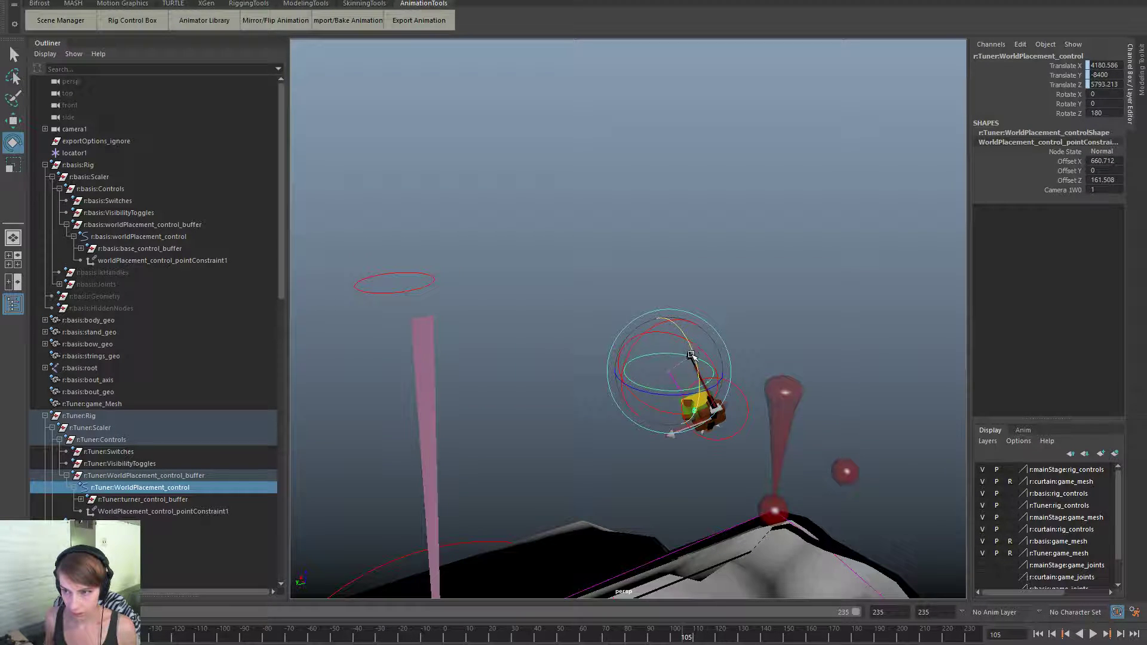
double_click(1116, 103)
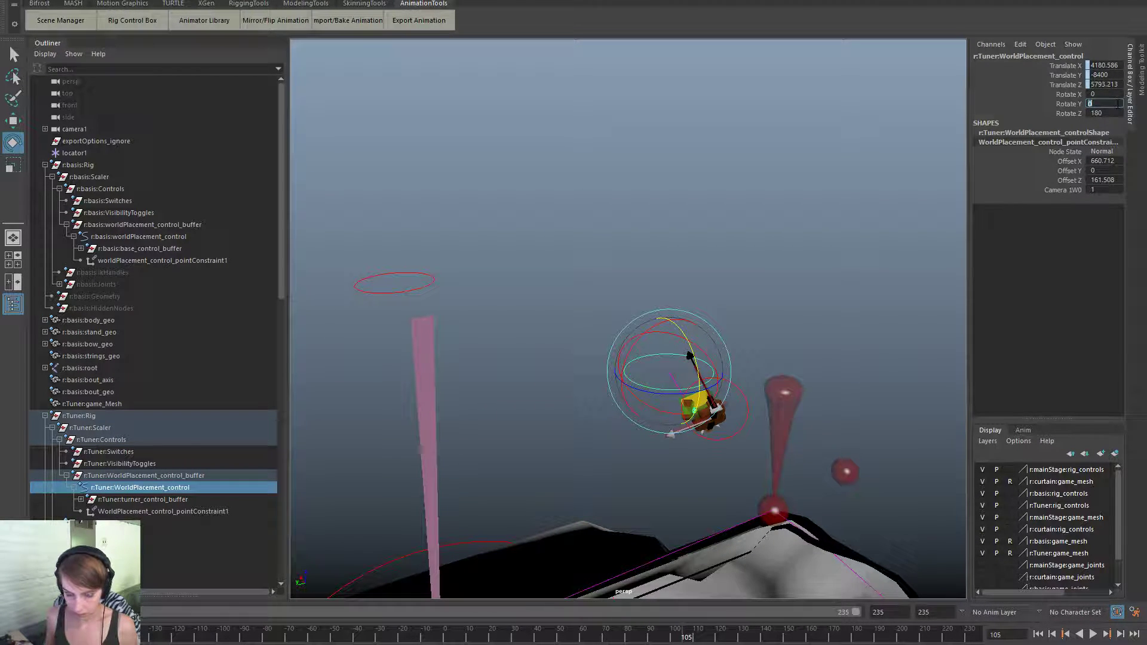
key(Return)
Play the cinematic in the camera1 view from frame -190, stop at frame 209 and close the floating window.
drag(670, 639, 3, 630)
drag(1144, 65, 391, 21)
click(898, 119)
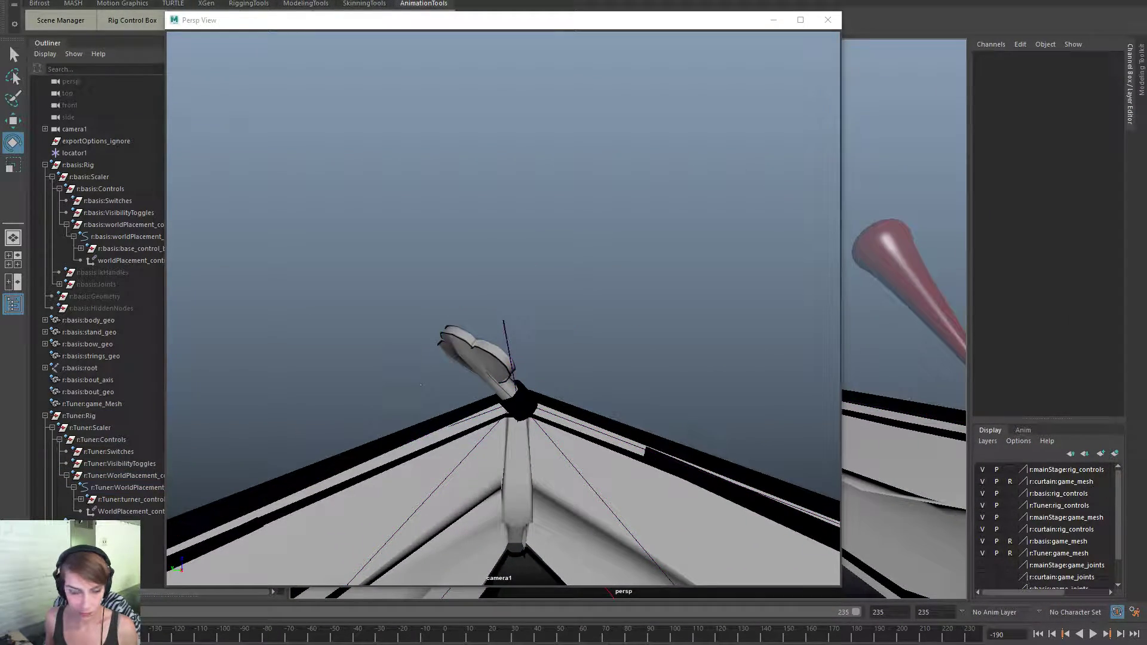
click(1093, 634)
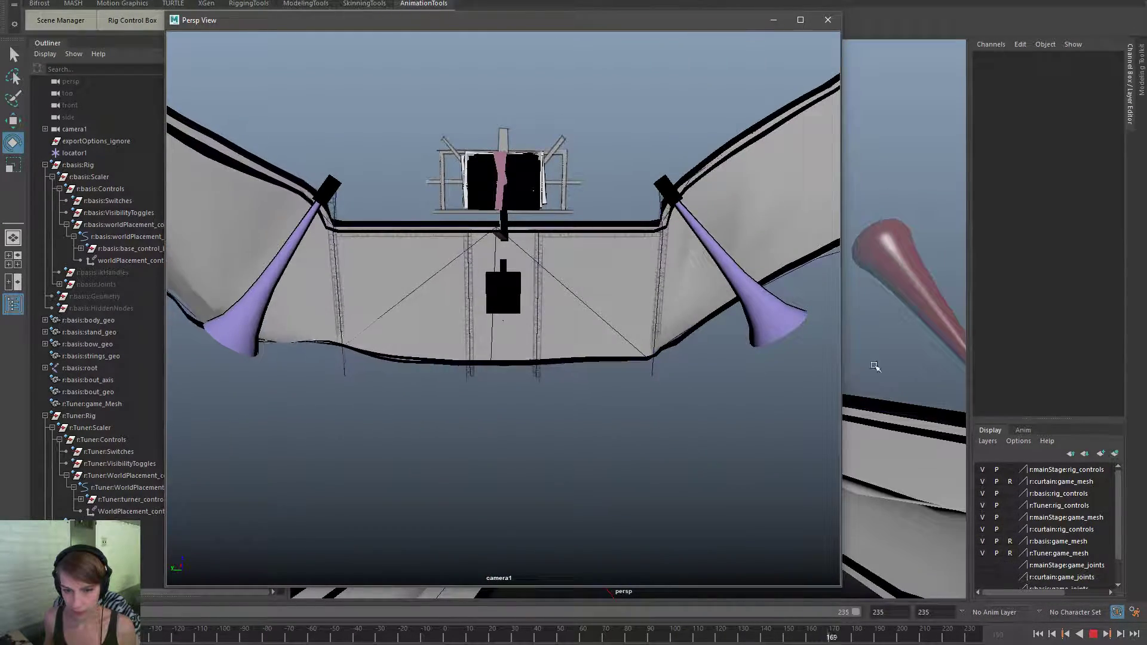
click(1093, 634)
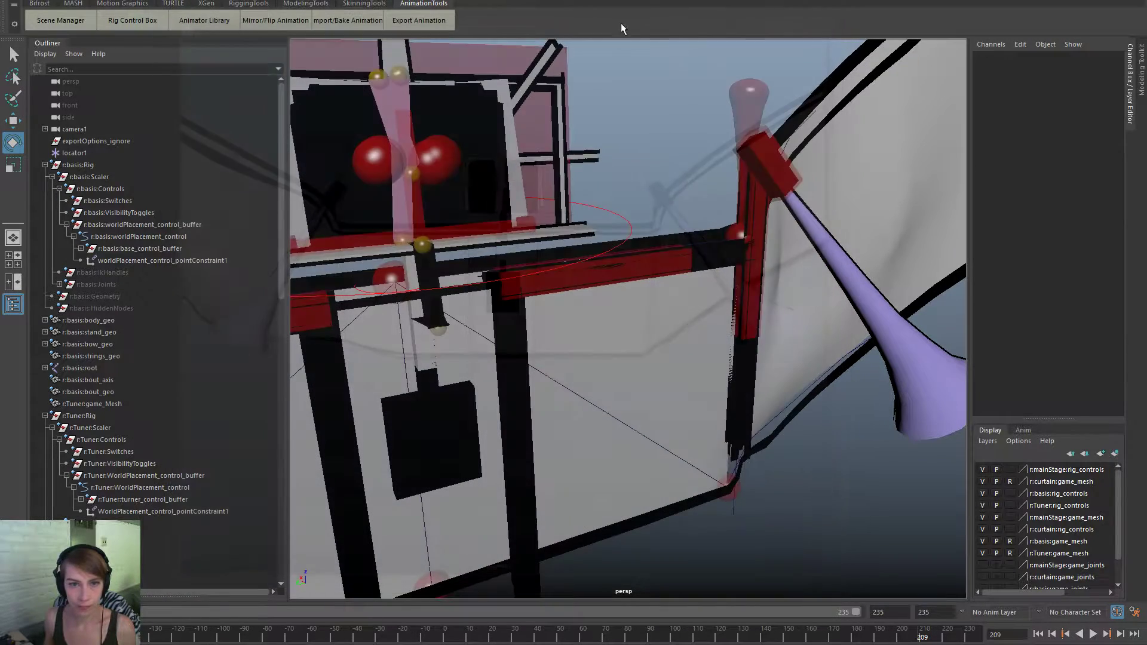
click(828, 20)
Export the intro loop clips of the tuner, curtain and mainStage (-190 to -40) and the OpeningScene_Tuner clip (0 to 170).
click(438, 22)
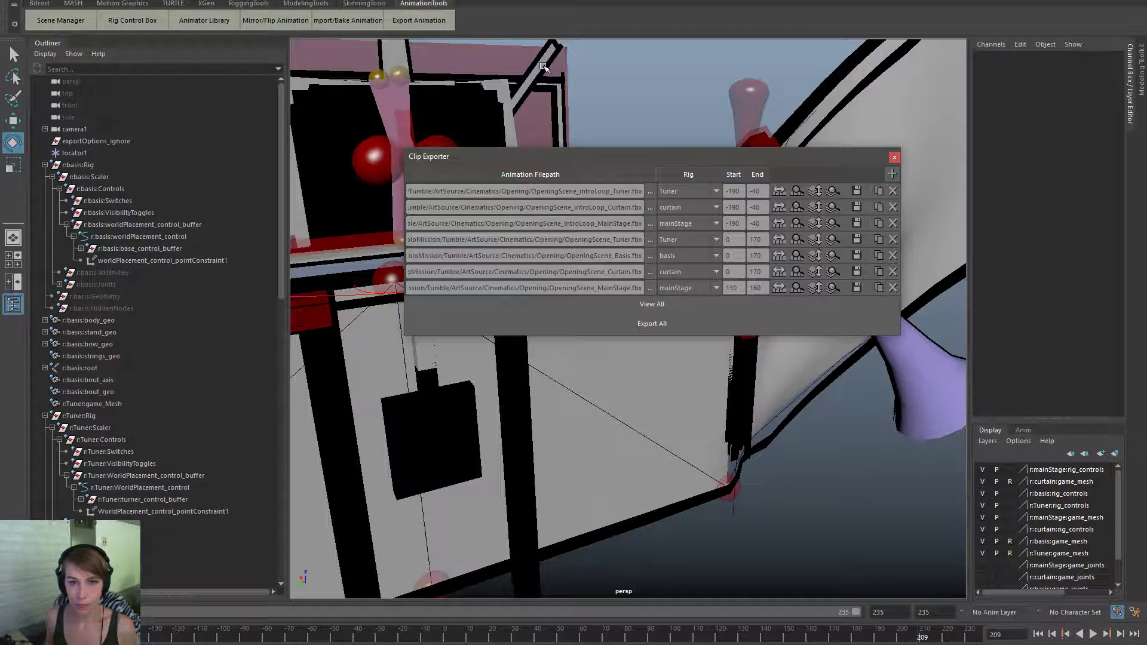
click(856, 192)
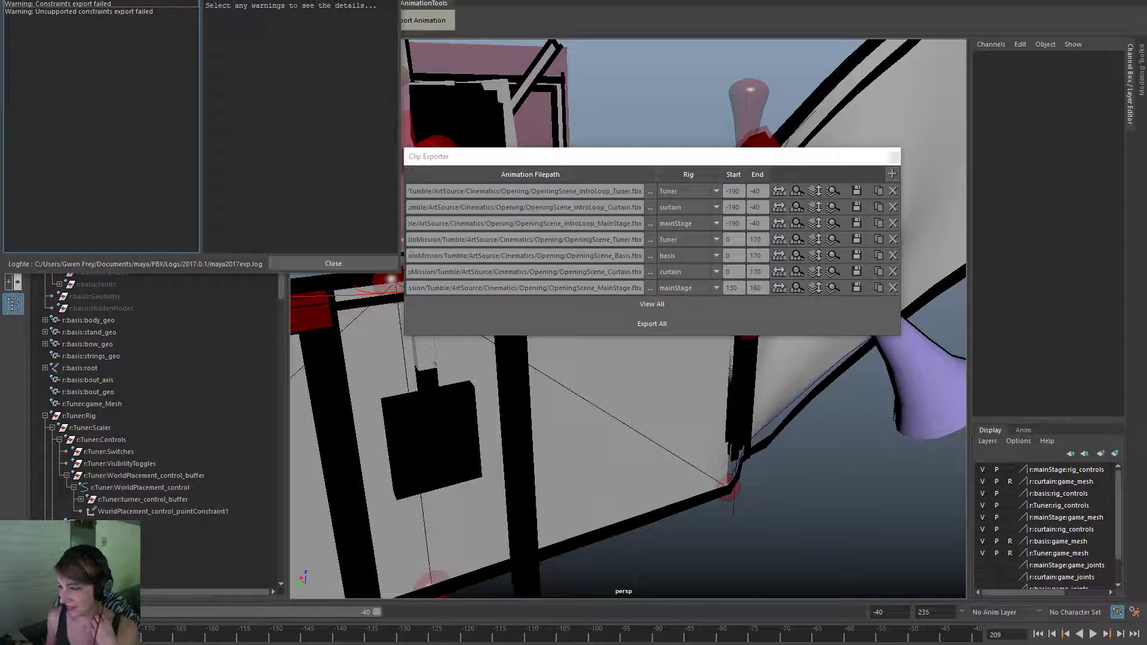
click(855, 207)
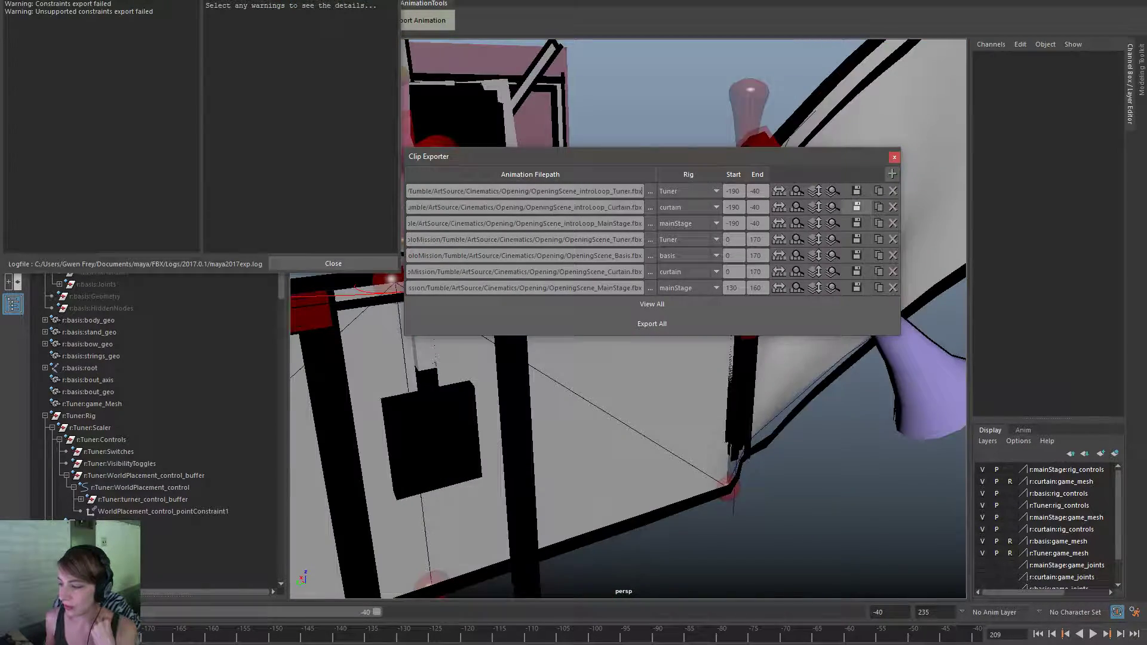
click(854, 226)
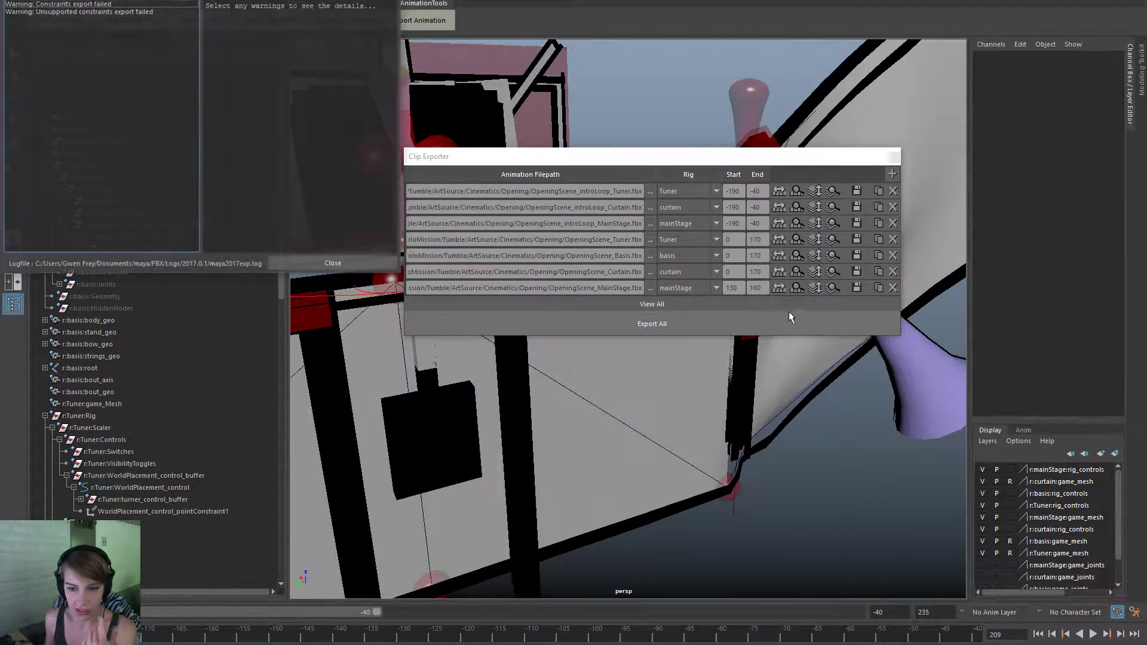
click(860, 238)
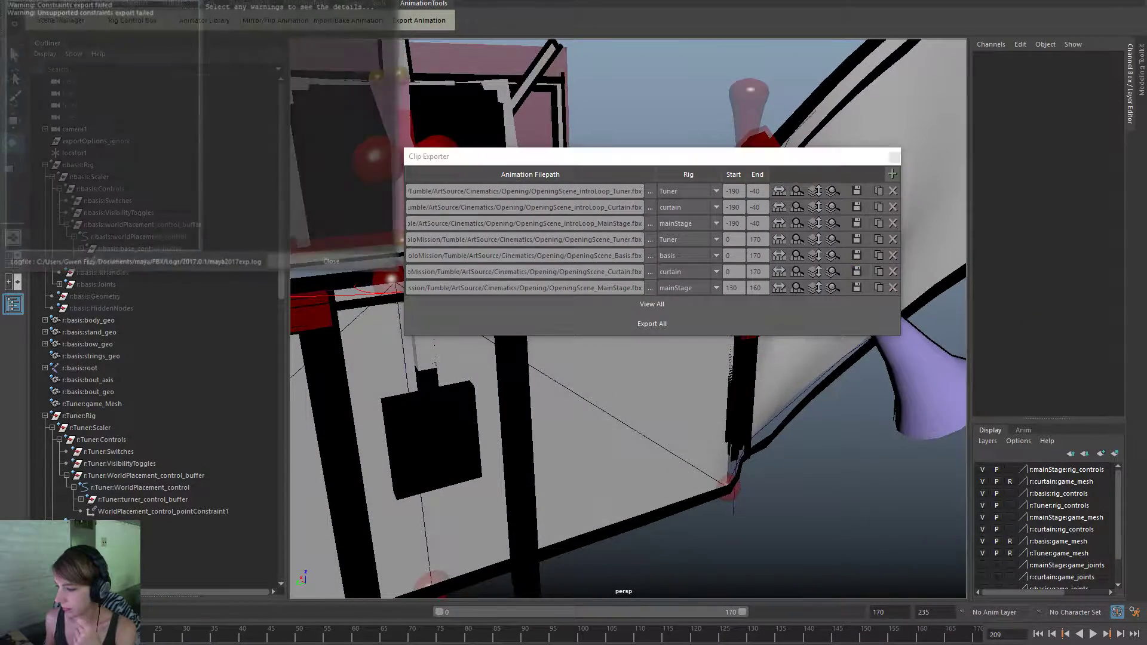
Switch to Unreal and reimport the OpeningScene animations and the intro loop animations in the MainMenu_Looping folder.
key(alt+Tab)
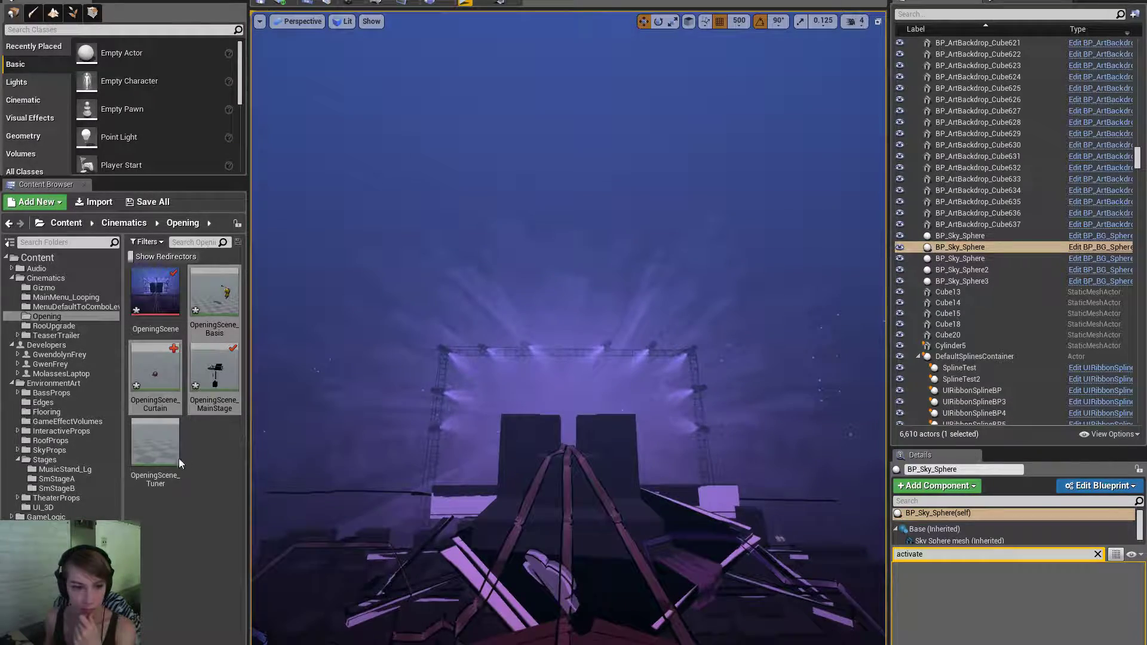
right_click(212, 365)
mouse_move(211, 360)
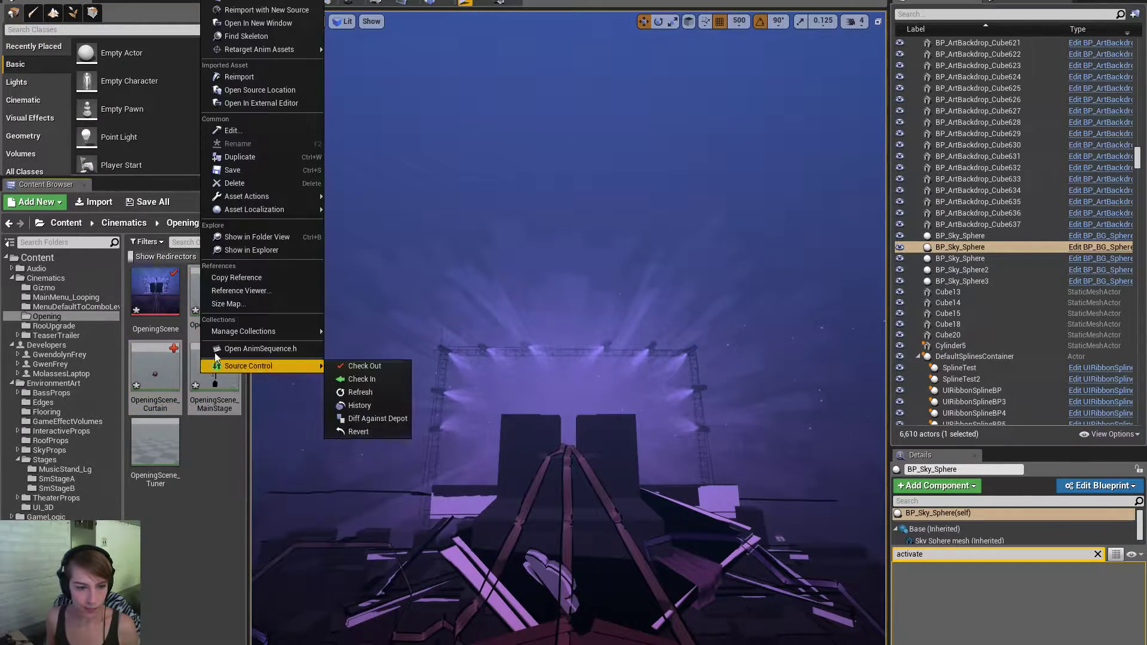
click(280, 78)
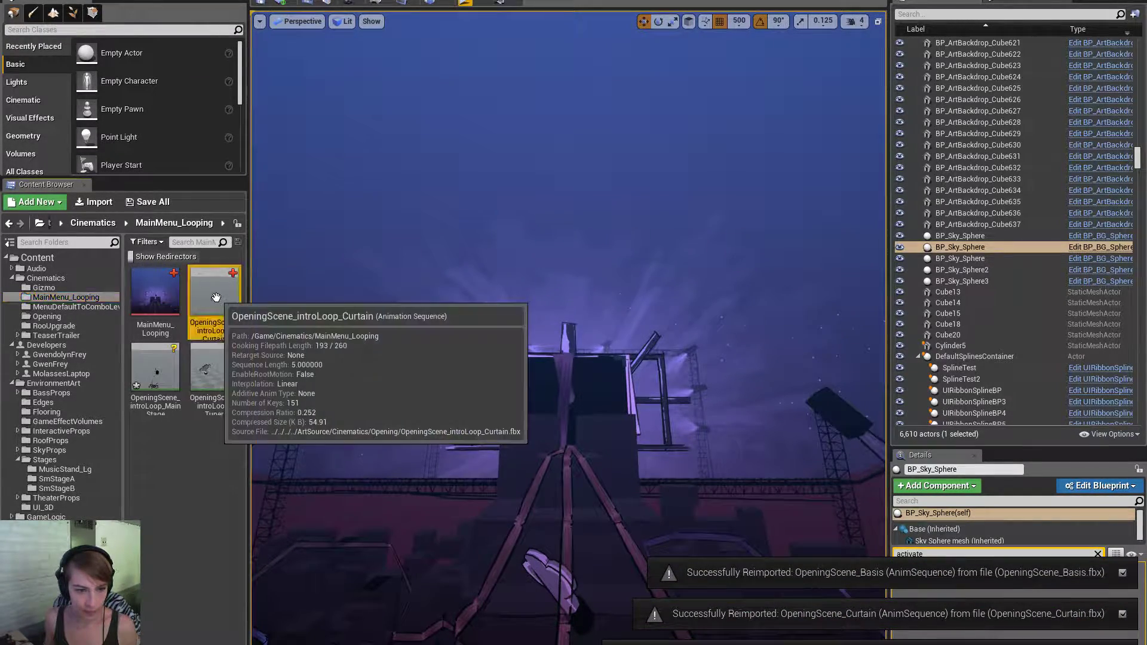
right_click(233, 383)
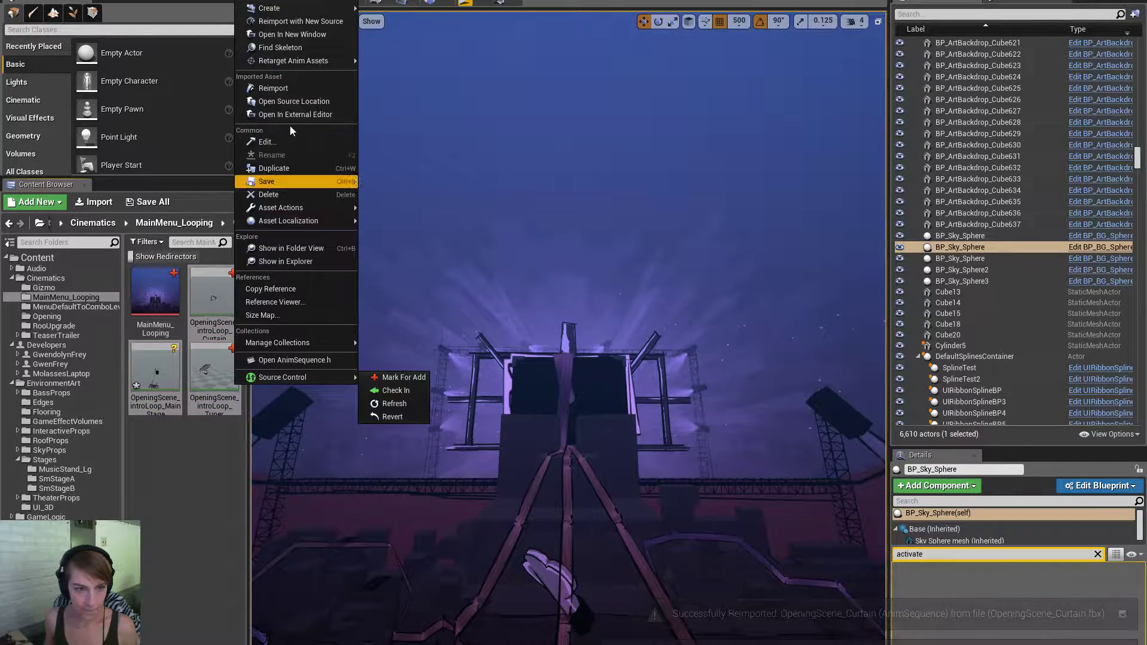
click(308, 84)
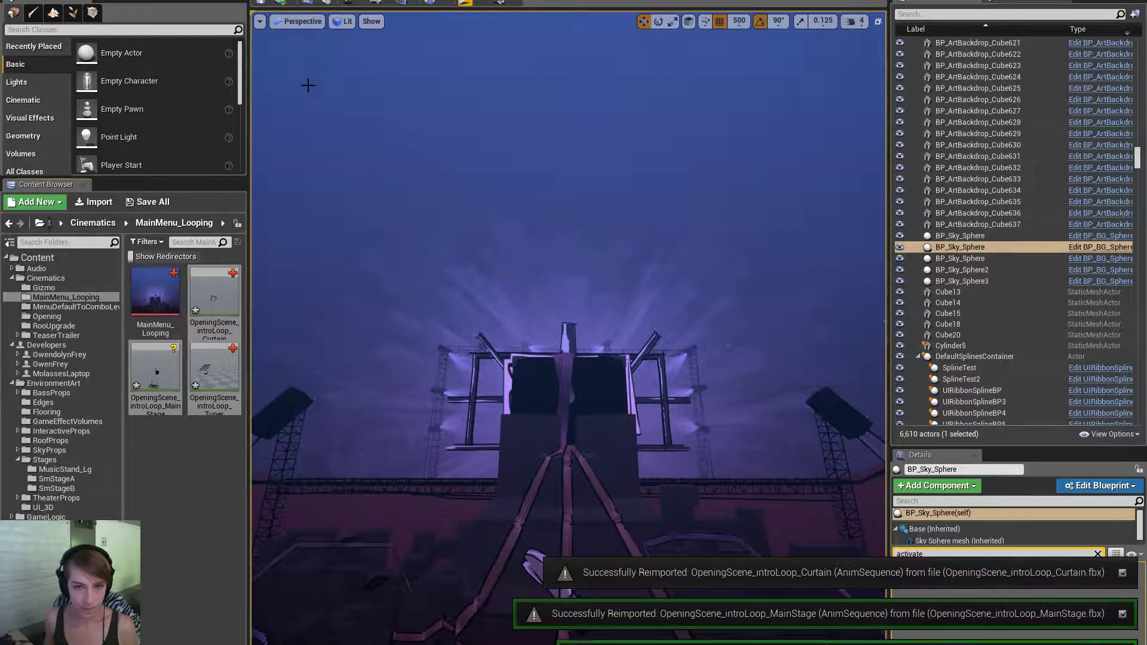
Play the level full screen, test the opening cinematic and the level select map, and return to the editor layout.
click(467, 5)
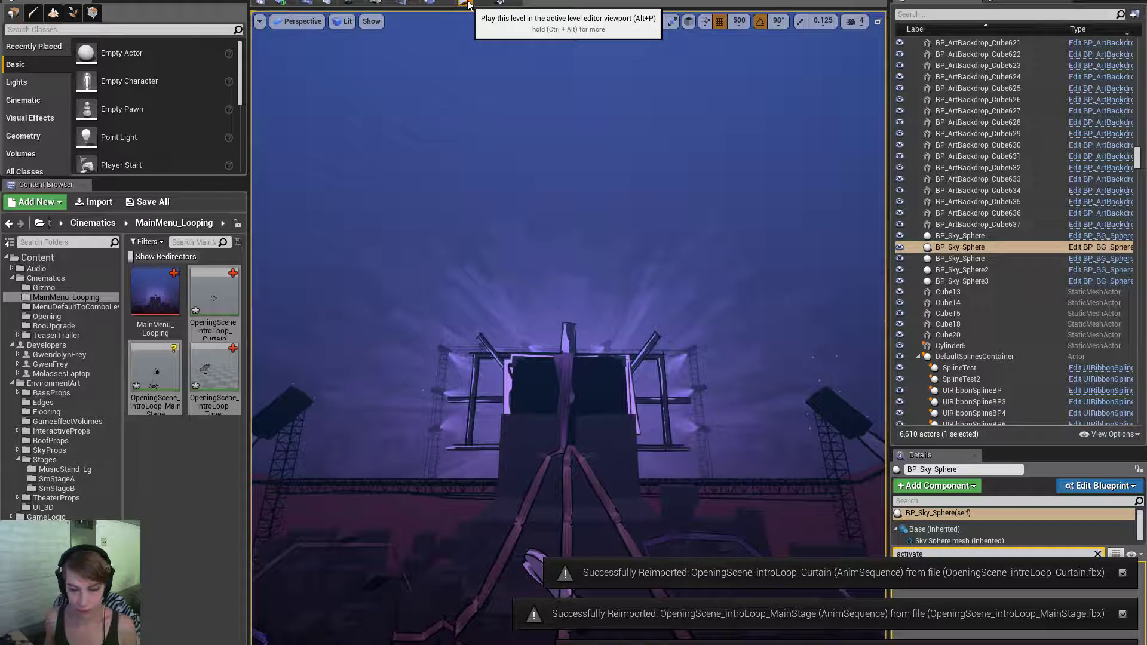
key(F11)
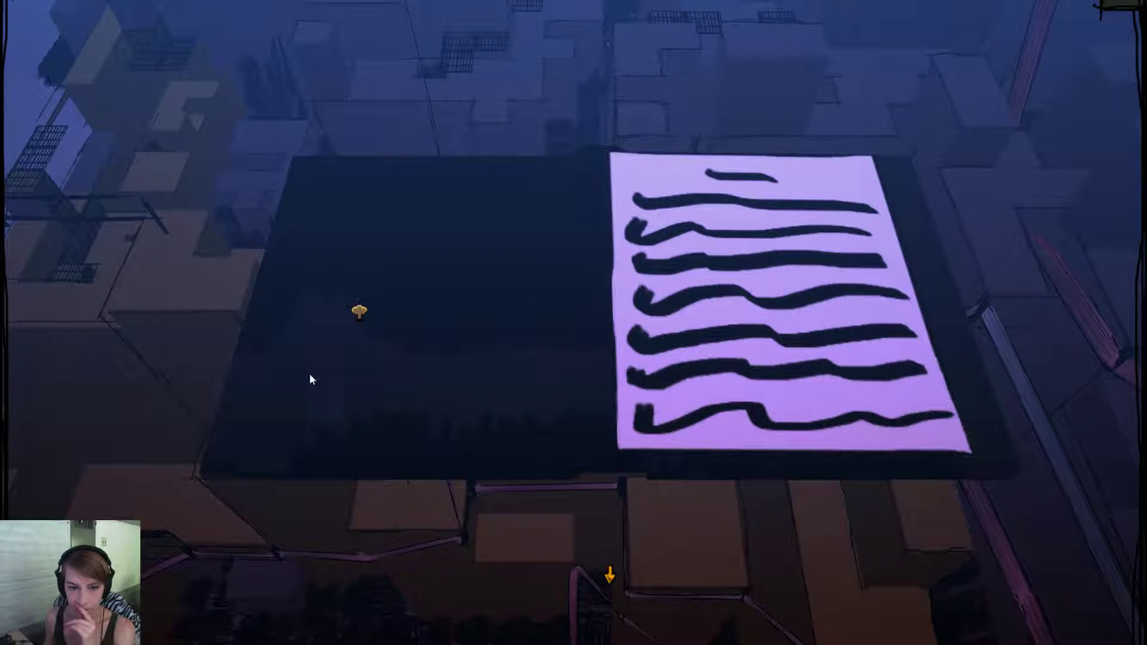
click(613, 577)
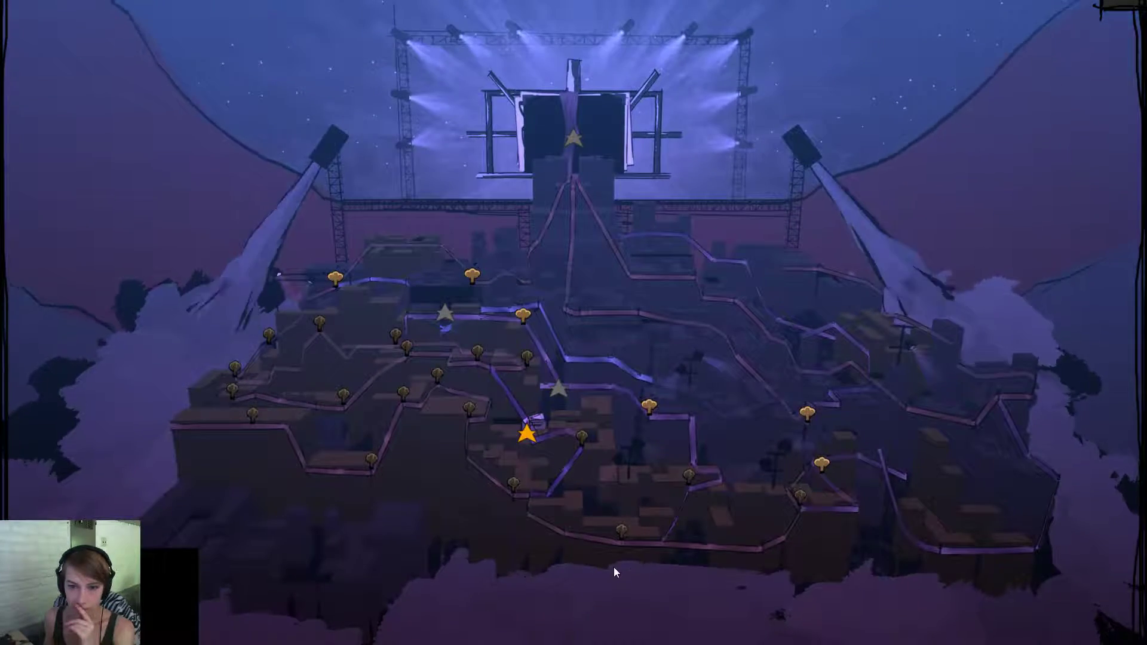
click(169, 597)
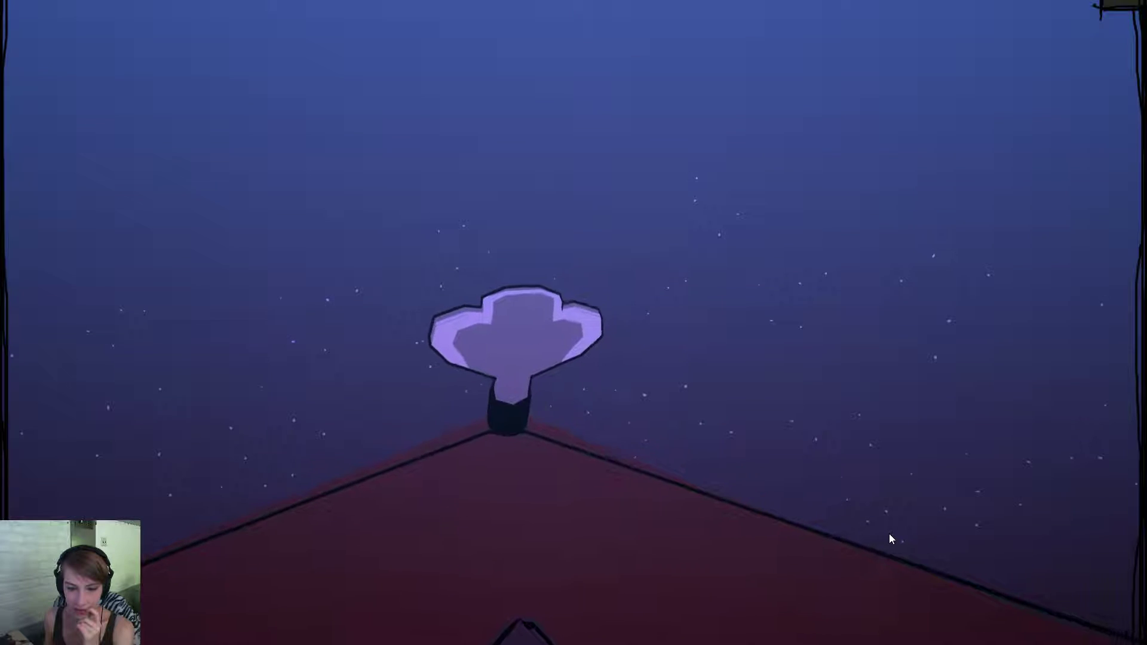
click(510, 275)
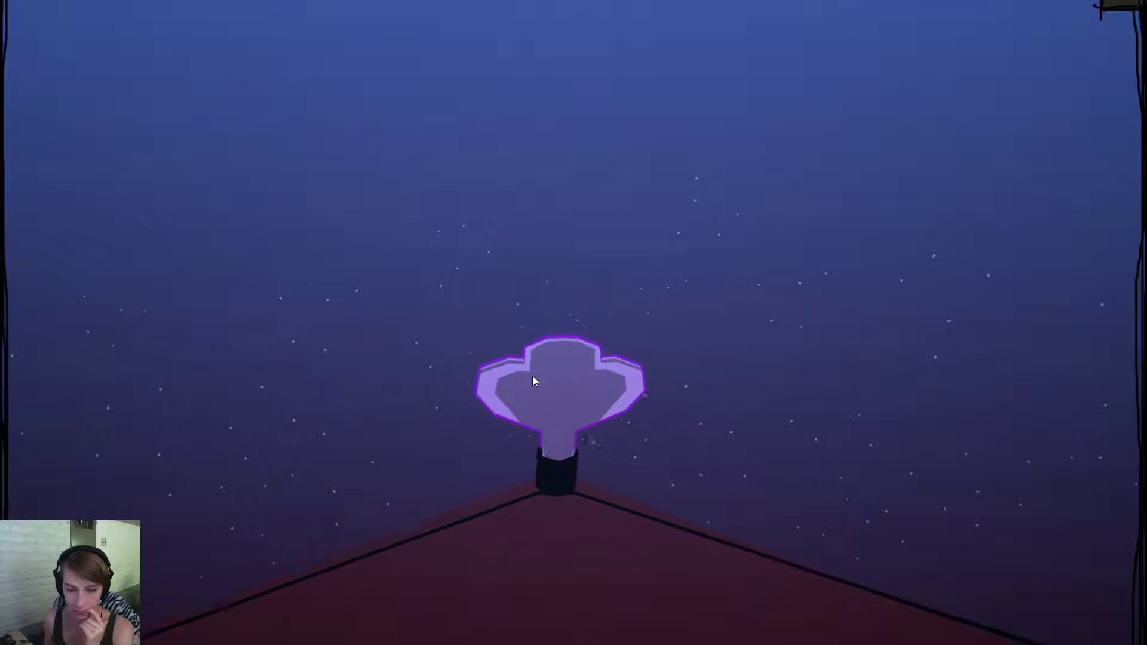
click(532, 376)
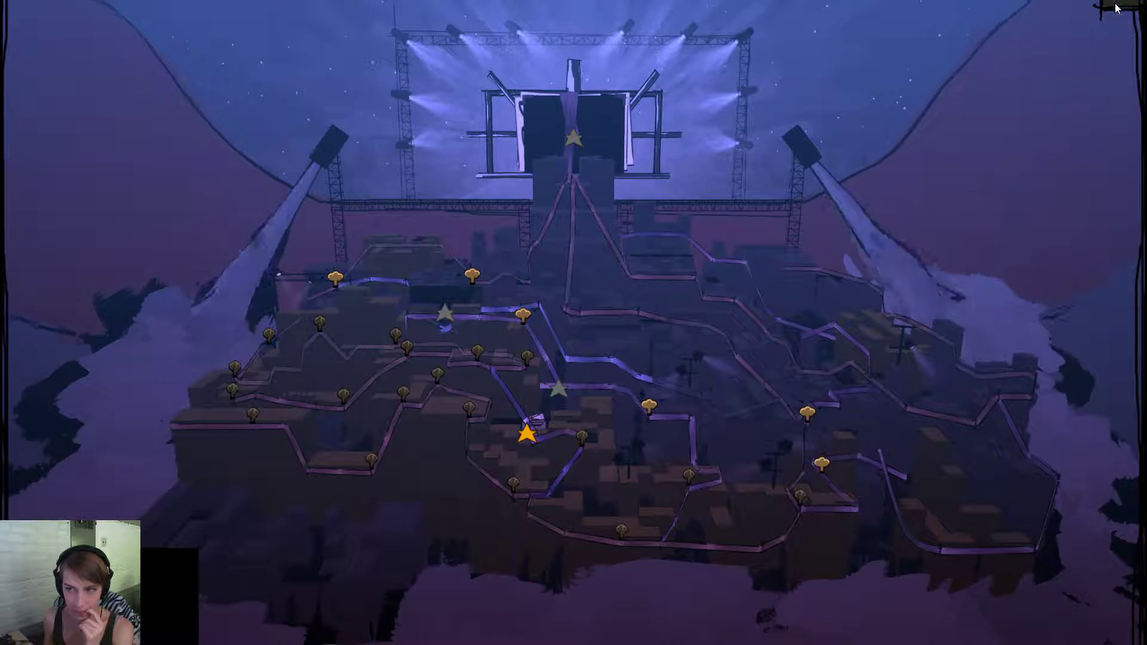
key(Escape)
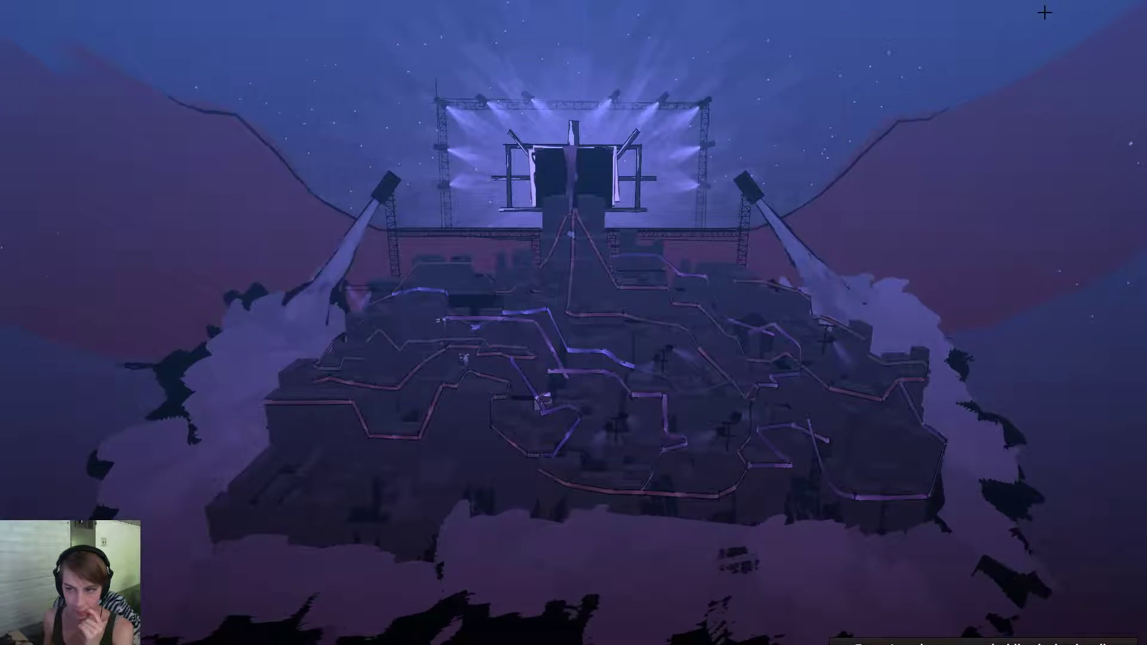
key(F11)
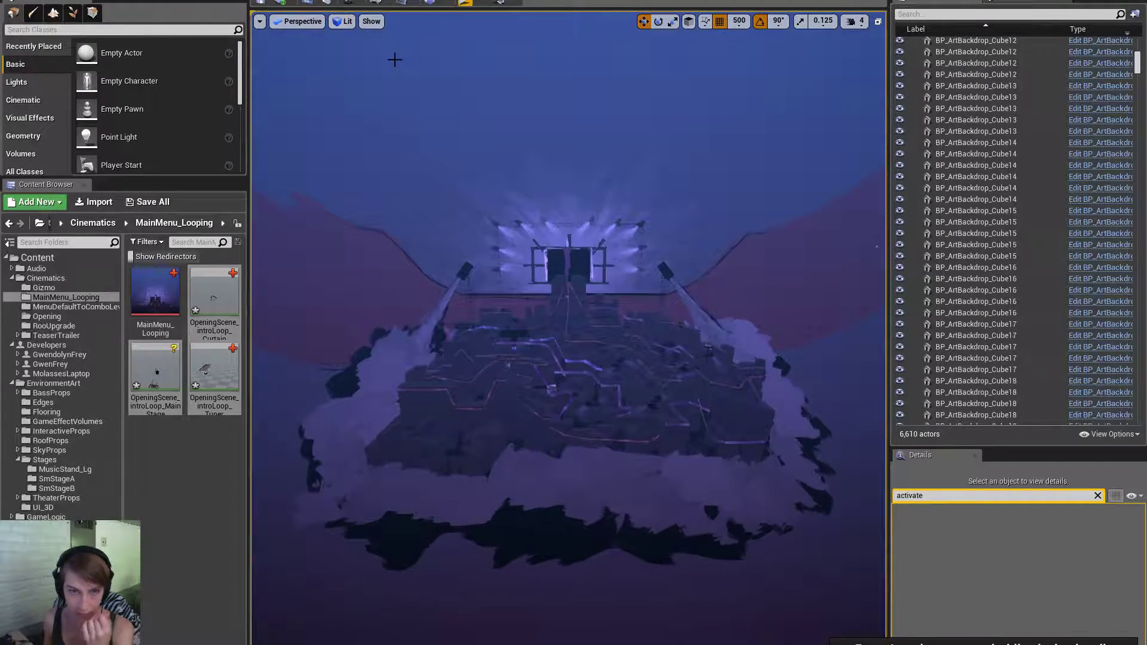
Open the MainMenu_Looping level sequence and switch to the OpeningScene sequence.
click(412, 5)
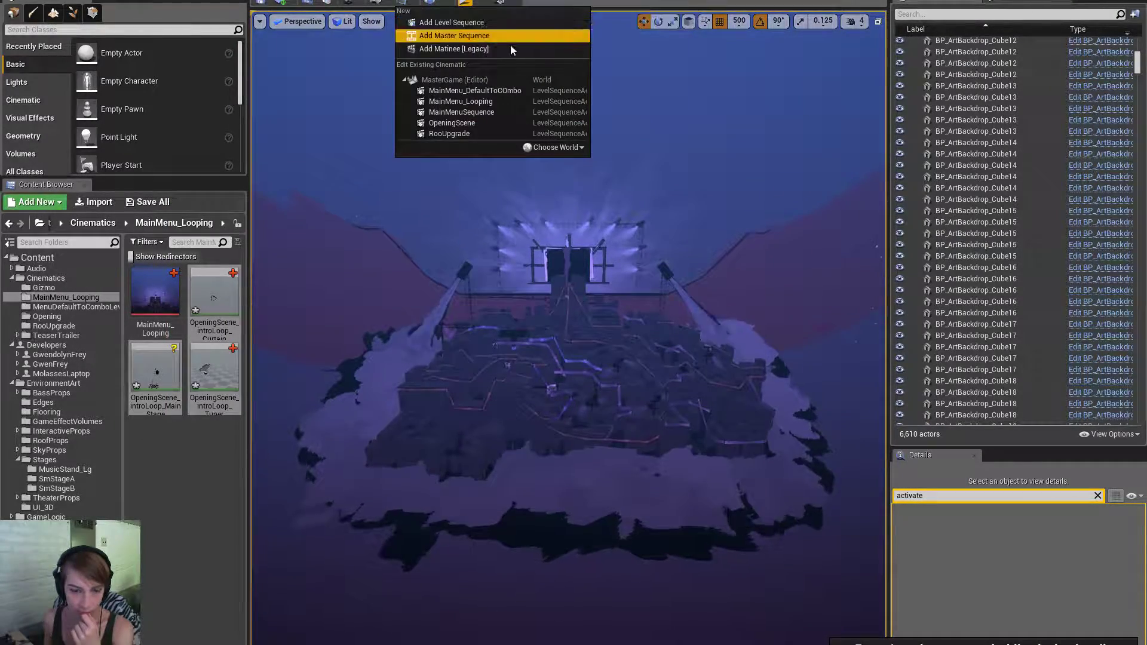
click(529, 102)
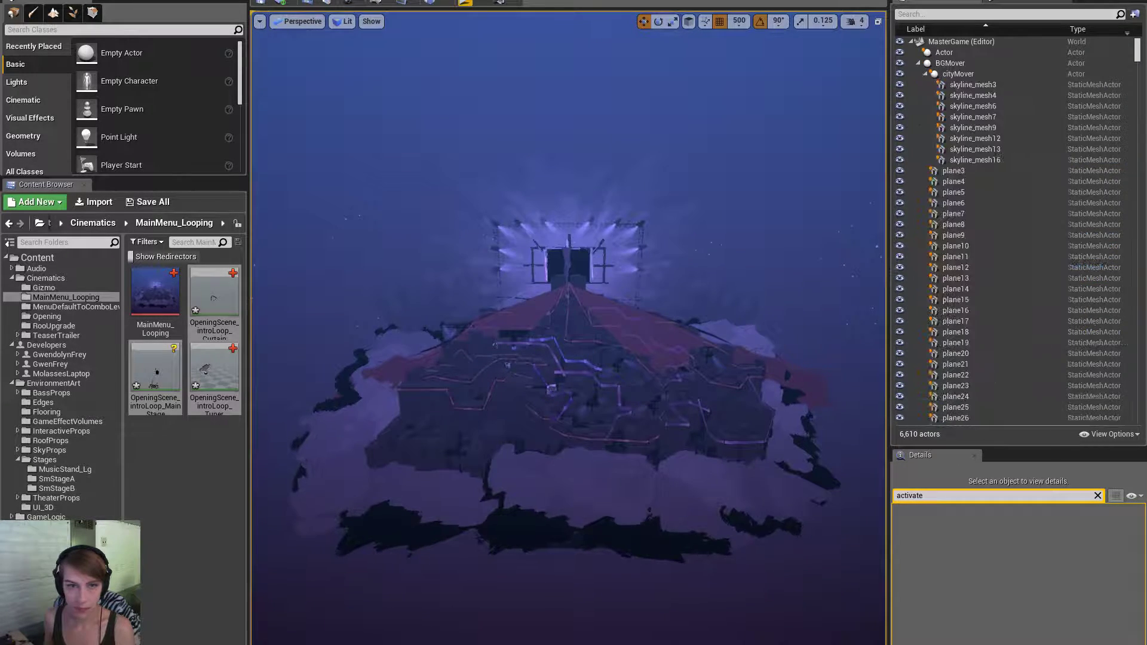
click(411, 5)
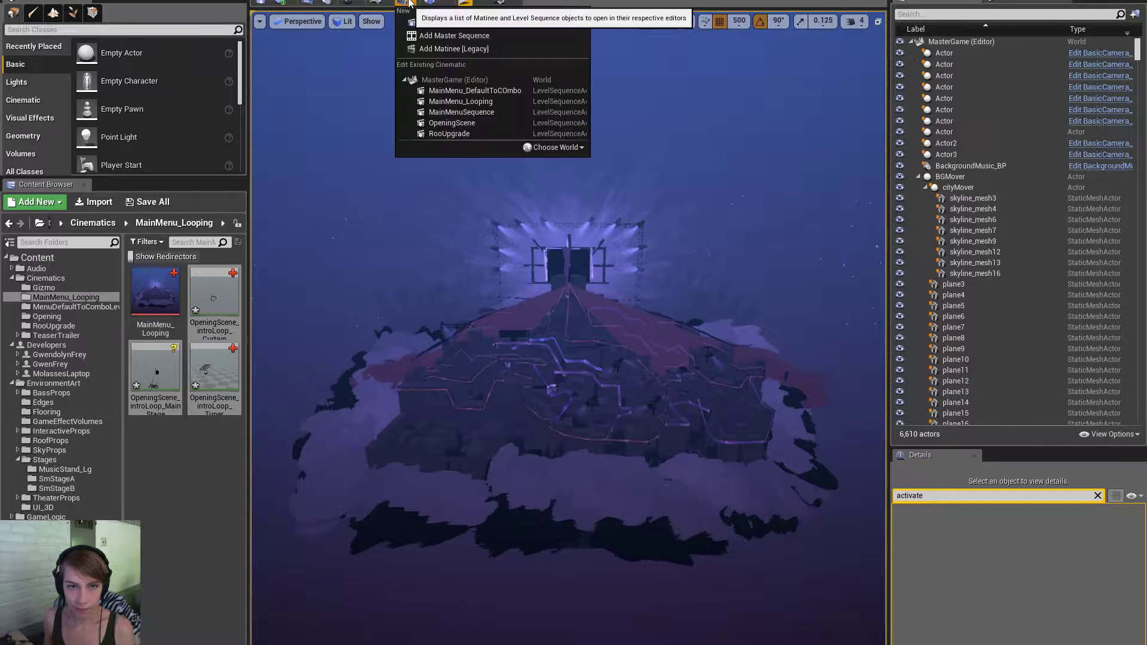
click(496, 120)
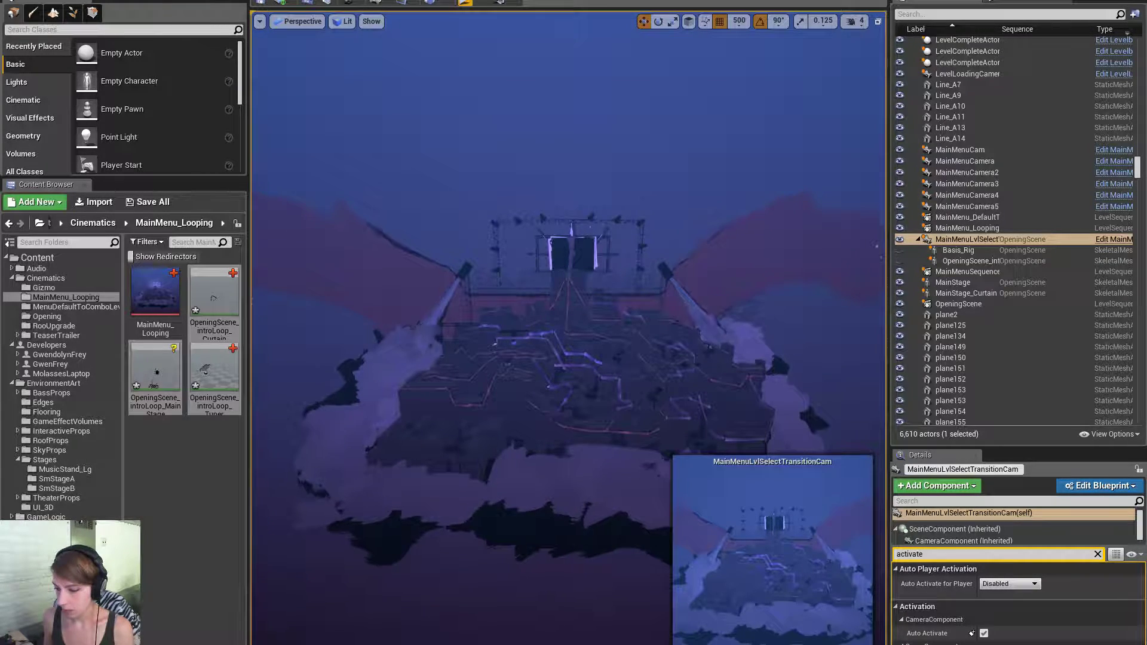
Switch to Maya, close the export log and the Clip Exporter, and return to frame 0.
key(alt+Tab)
click(333, 264)
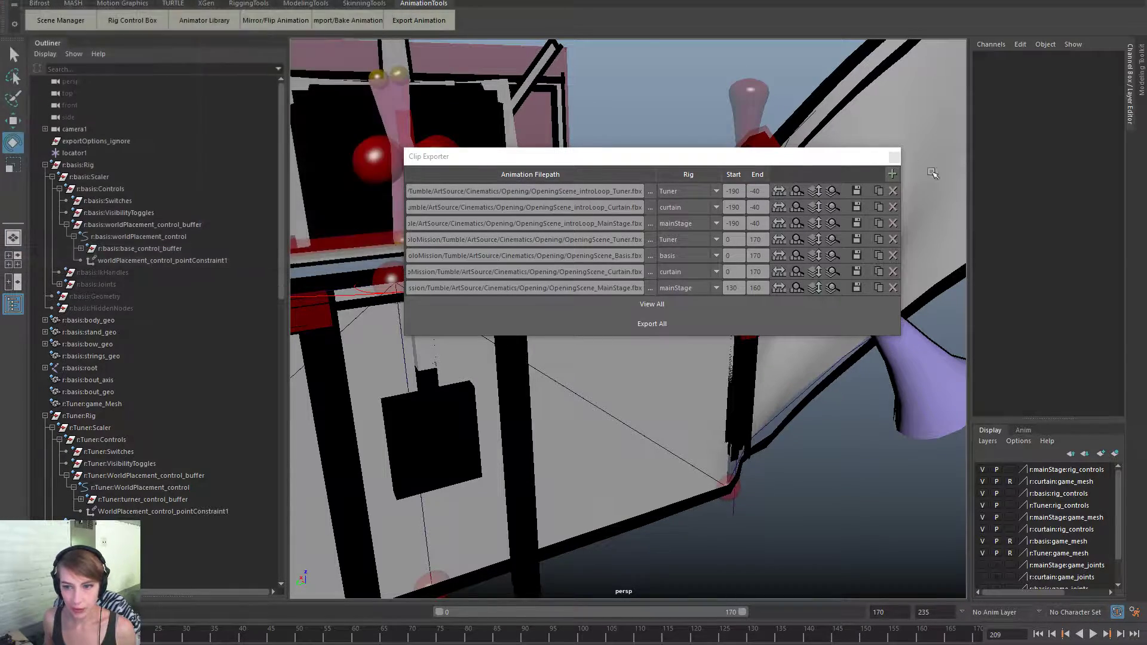
click(893, 156)
alt+right_drag(881, 247, 482, 185)
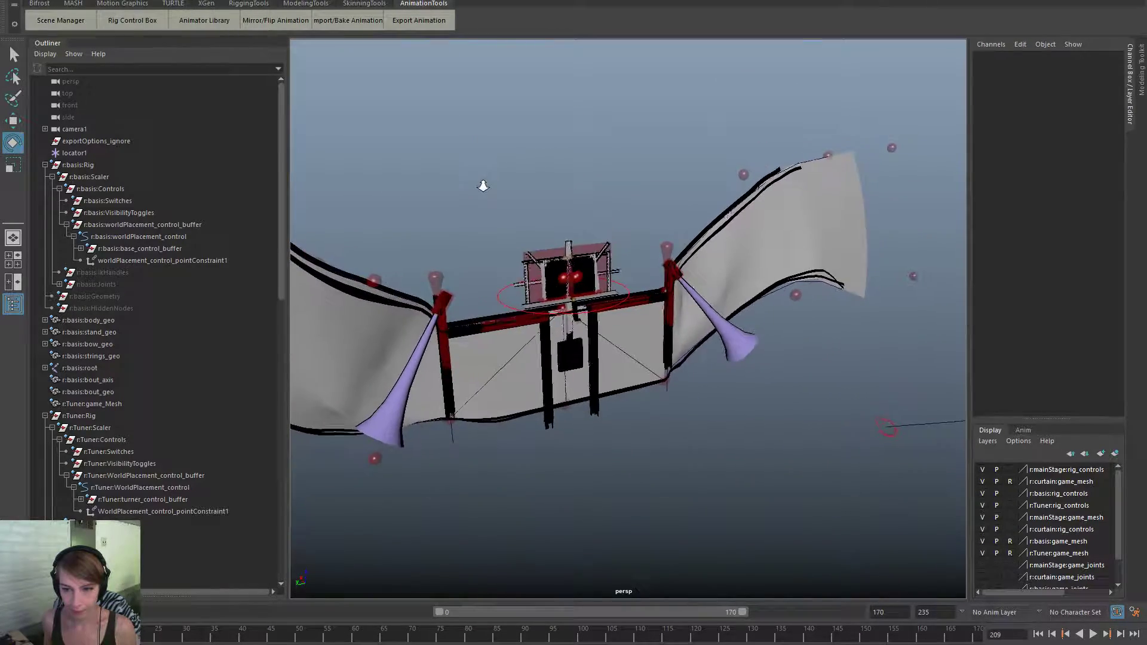
alt+drag(481, 185, 825, 280)
key(alt+v)
key(alt+v)
alt+right_drag(457, 368, 827, 402)
alt+drag(827, 402, 538, 392)
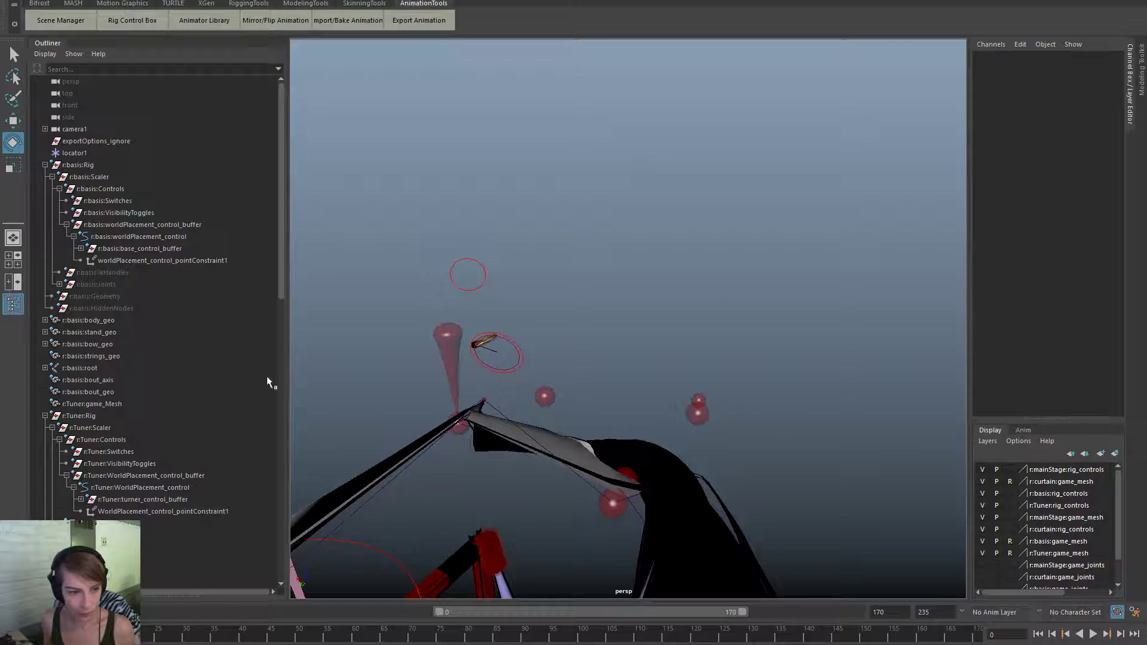
Set camera1's Rotate X to 90 at its frame 120 key.
click(78, 153)
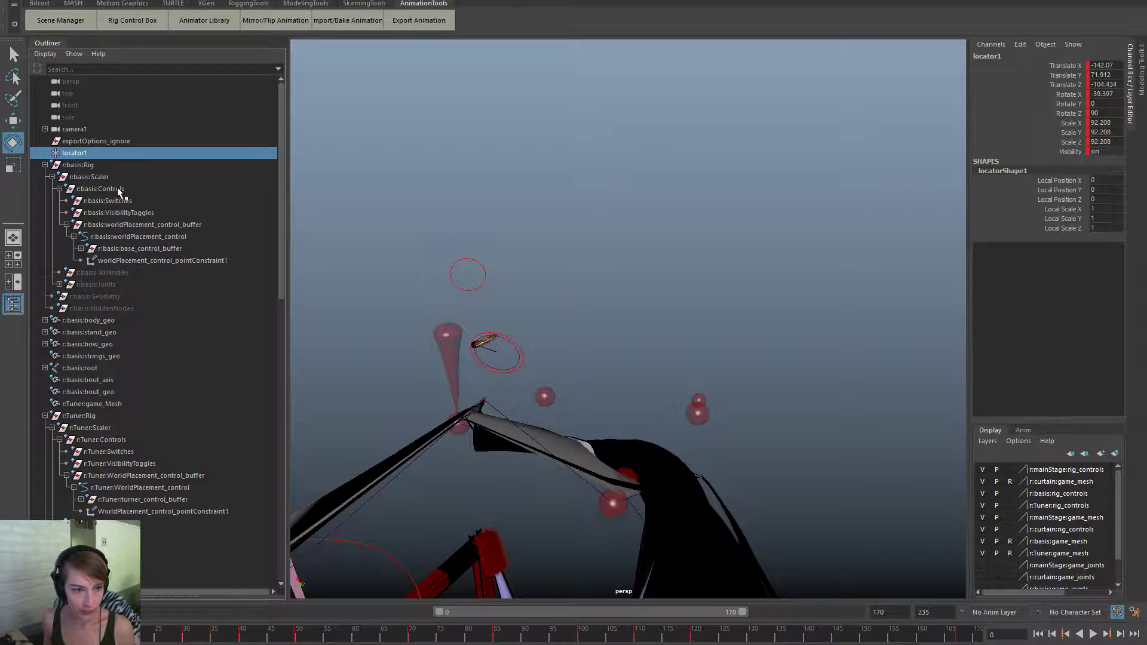
click(128, 130)
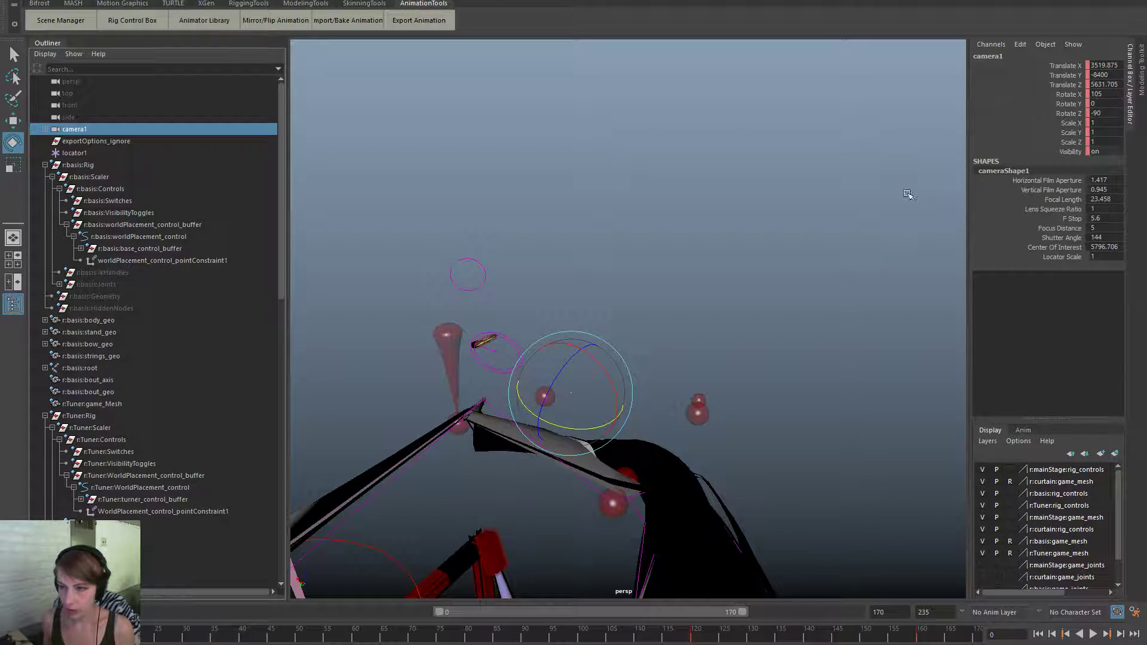
click(697, 638)
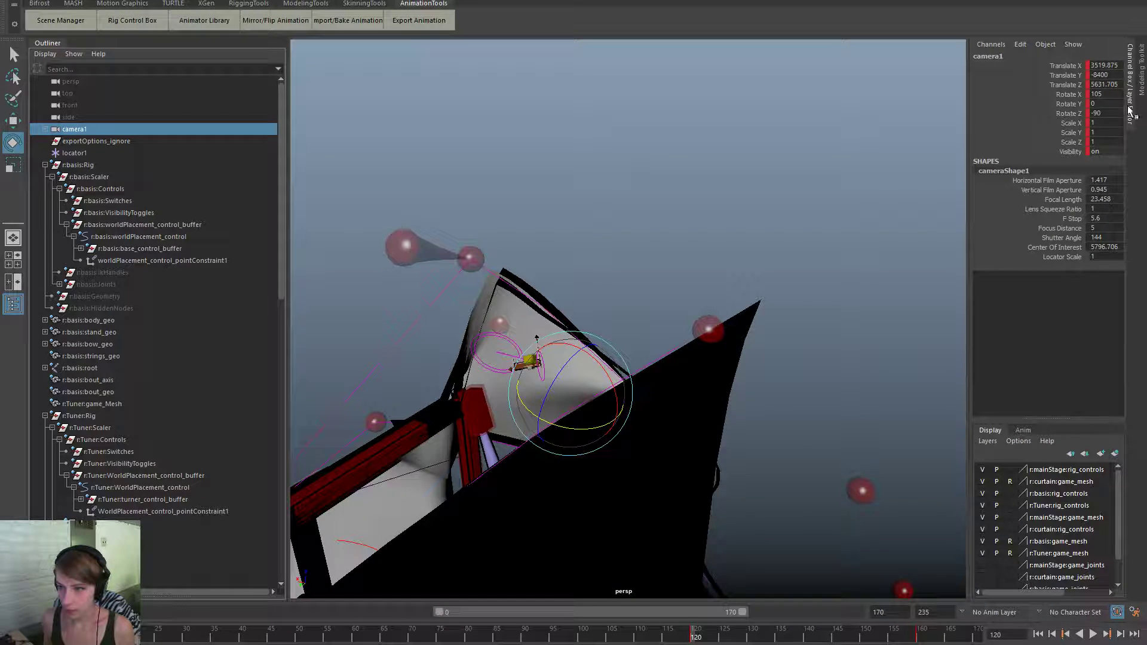
key(Return)
scroll(583, 302, up, 1)
key(w)
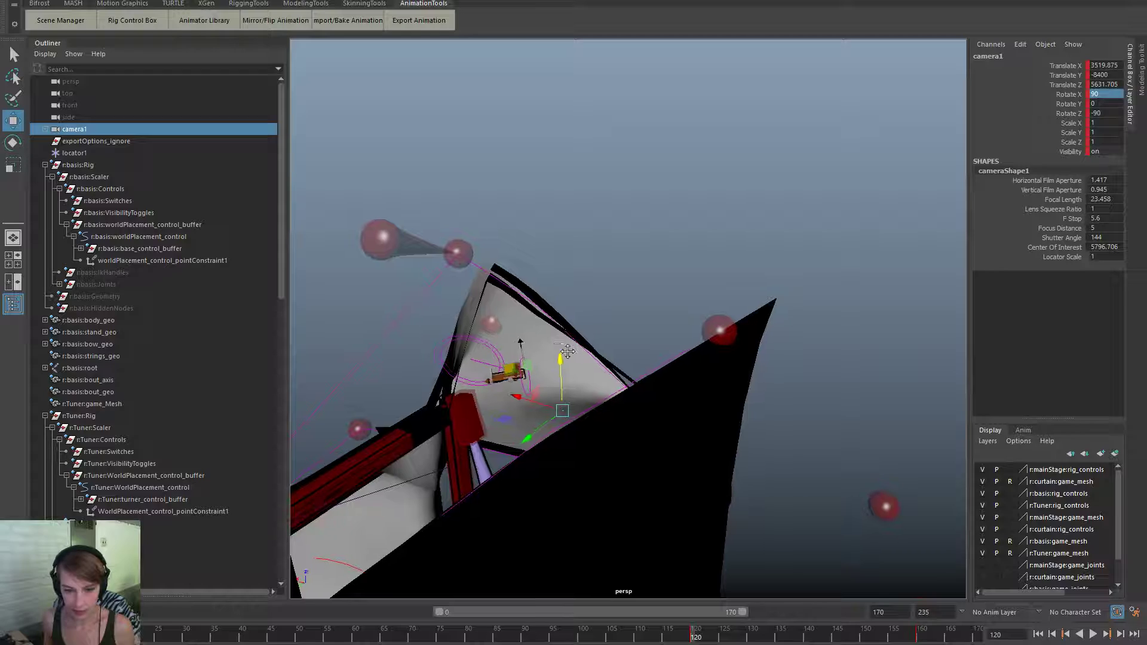
Set Rotate Y to 15 on the world placement controls of the basis and the tuner.
alt+middle_drag(583, 302, 687, 269)
scroll(687, 269, up, 2)
click(659, 222)
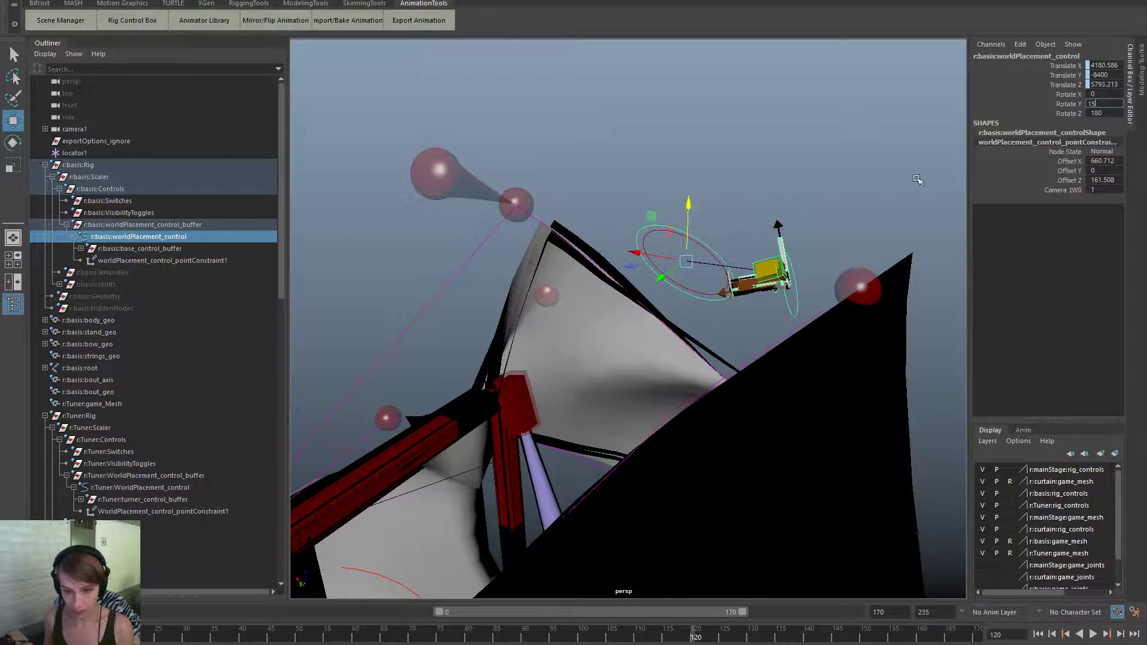
click(605, 238)
click(654, 231)
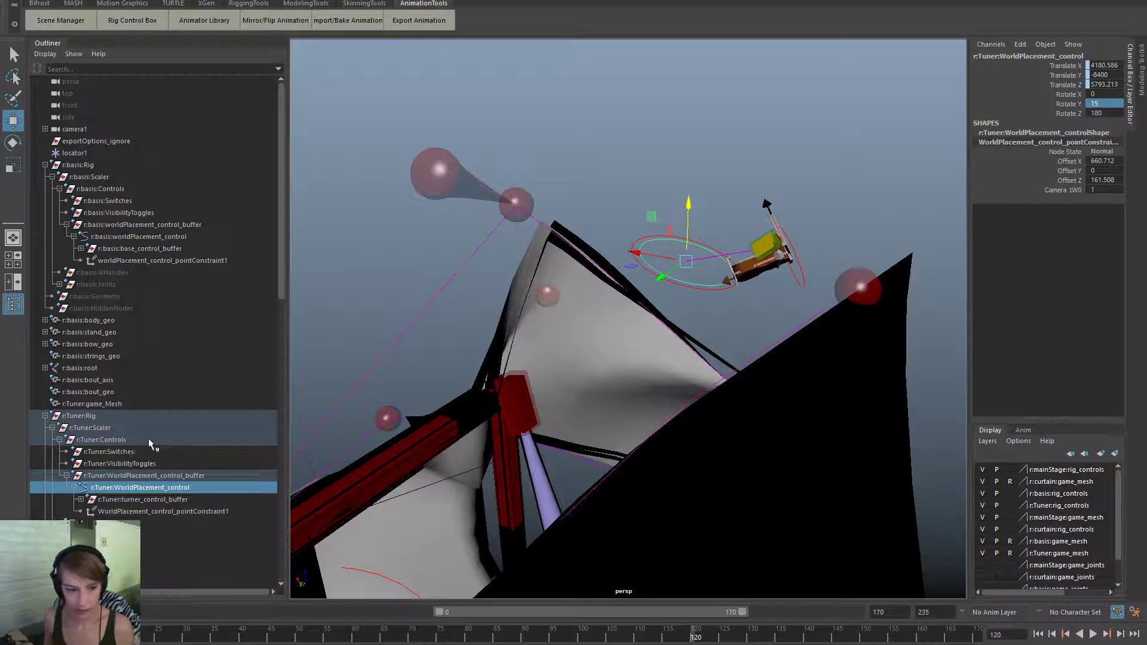
Delete the point constraint on the tuner's WorldPlacement_control and move the control onto camera1's locator2.
click(166, 512)
key(Delete)
click(173, 489)
scroll(701, 257, up, 3)
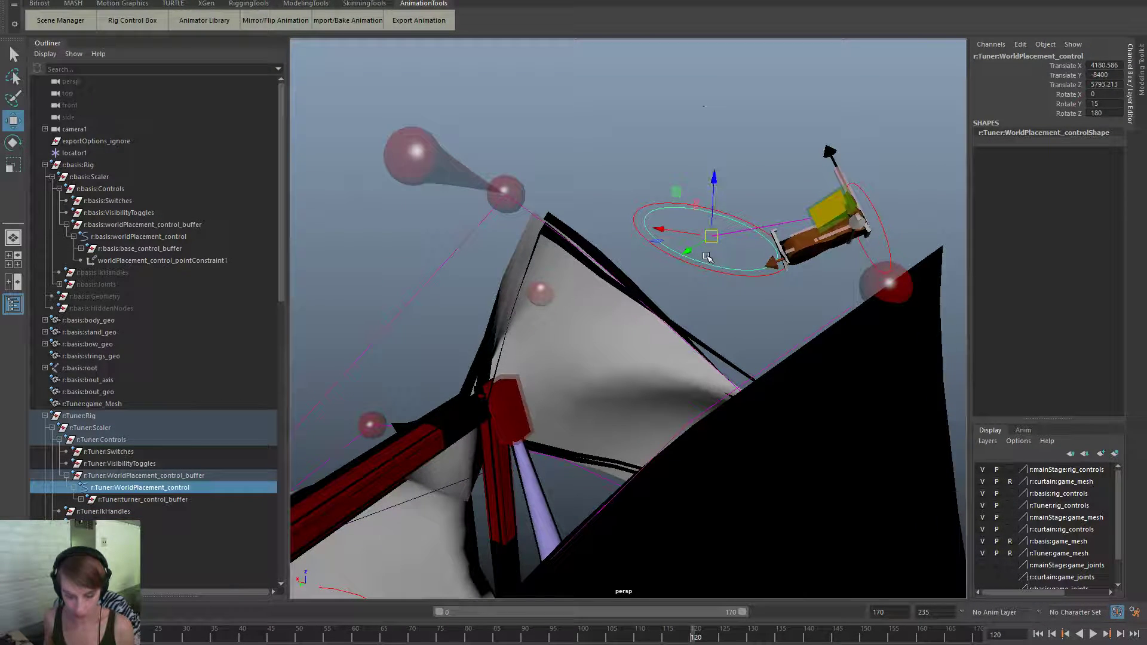
drag(710, 237, 709, 282)
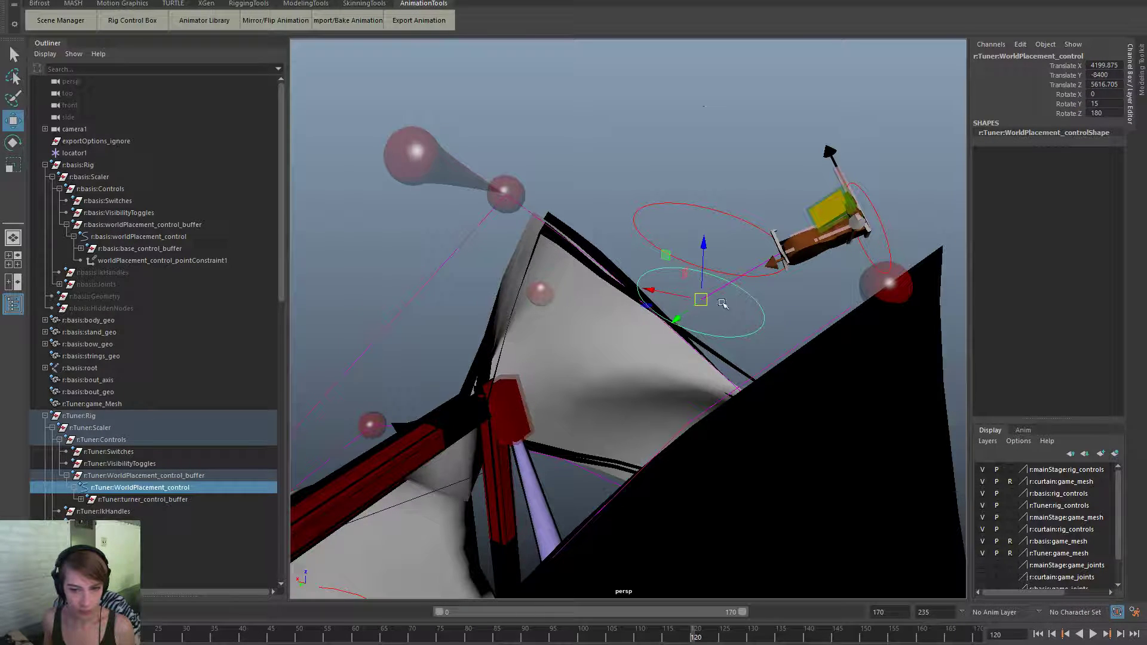
scroll(745, 285, up, 4)
click(840, 292)
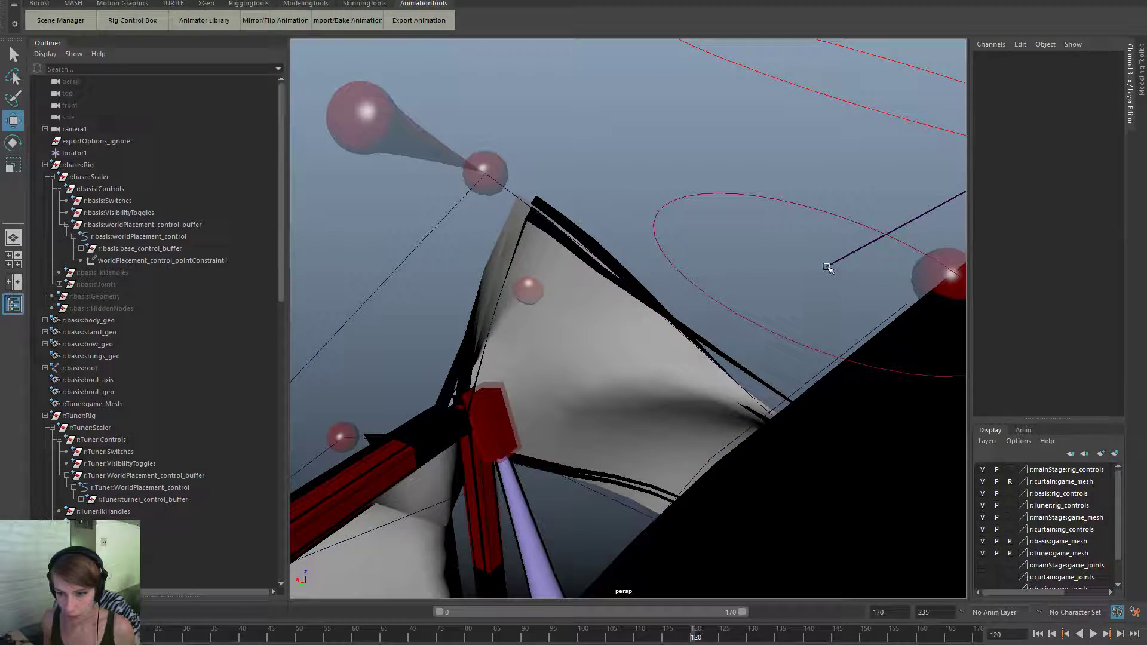
click(825, 268)
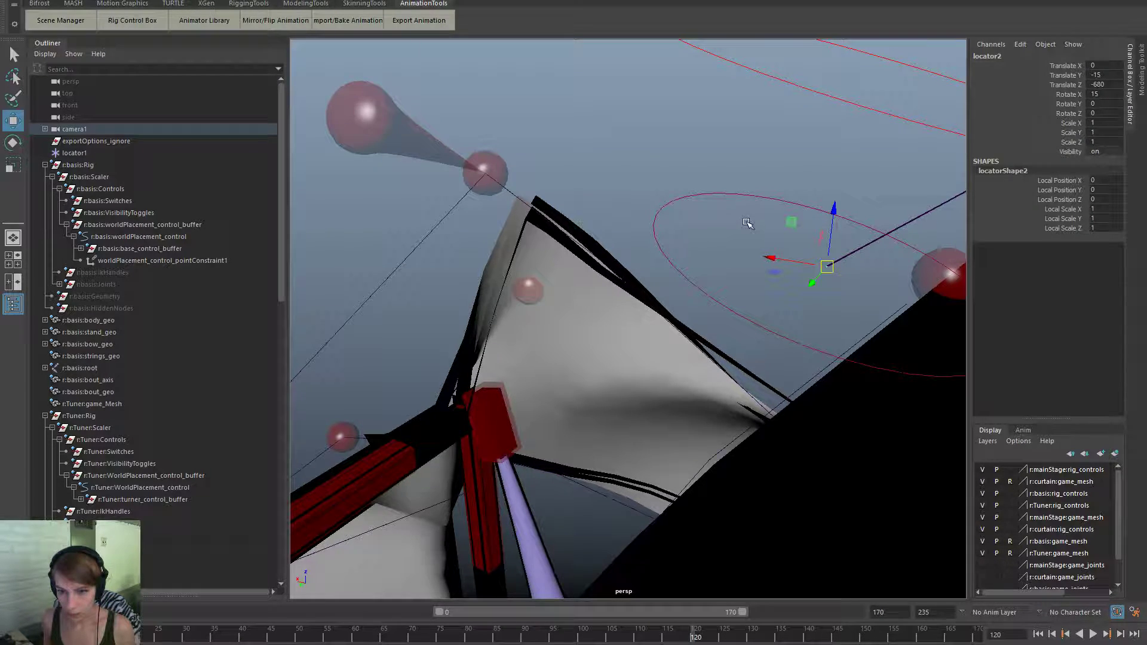
click(729, 197)
alt+right_drag(709, 264, 614, 267)
click(790, 301)
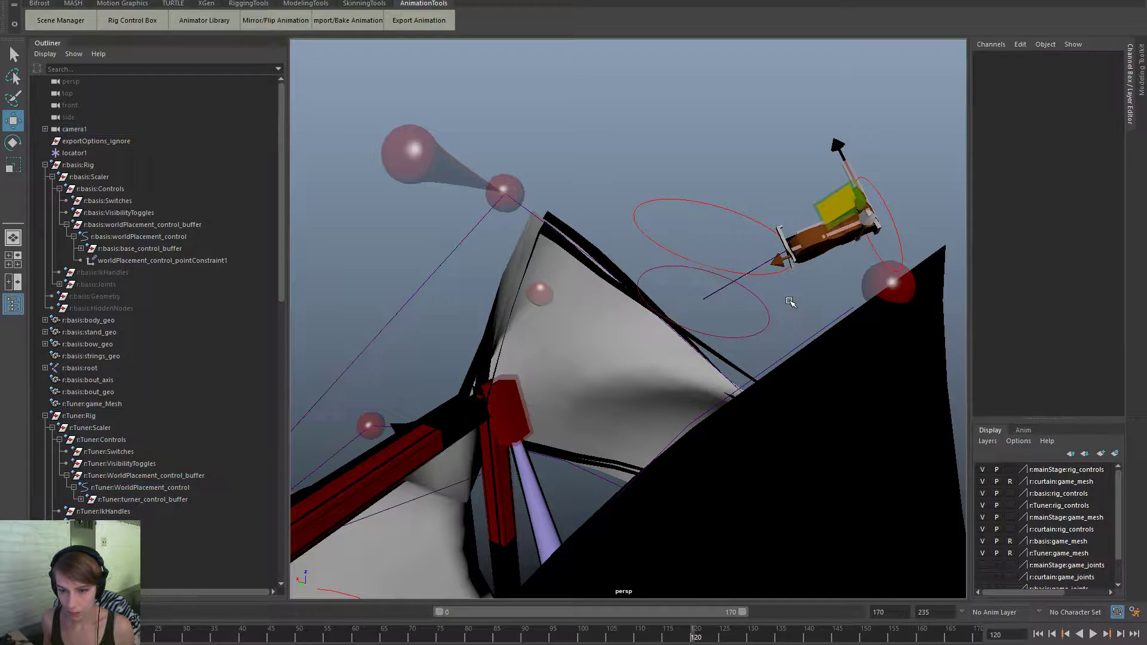
Point-constrain the tuner's WorldPlacement_control to camera1.
click(84, 165)
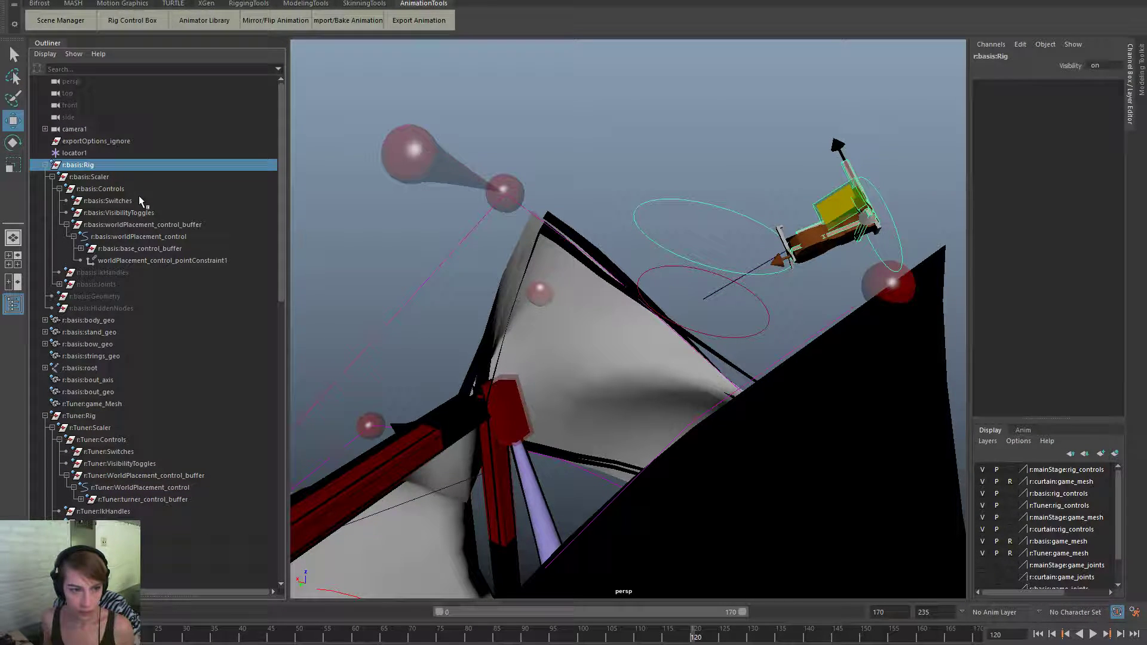
click(106, 130)
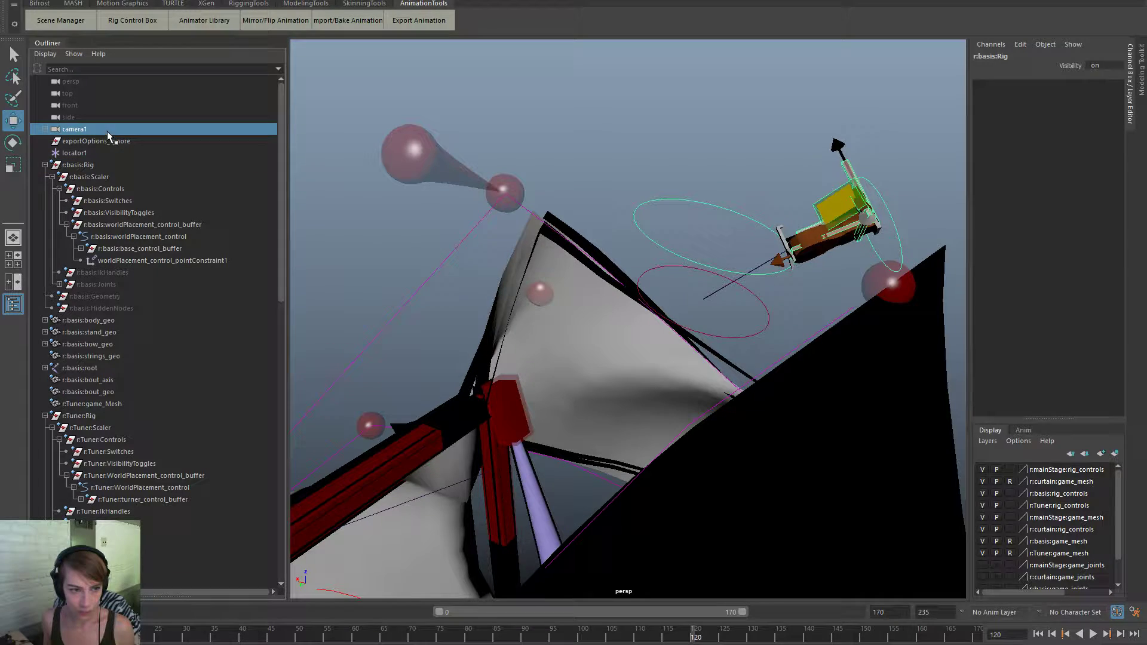
shift+click(658, 266)
key(space)
click(657, 294)
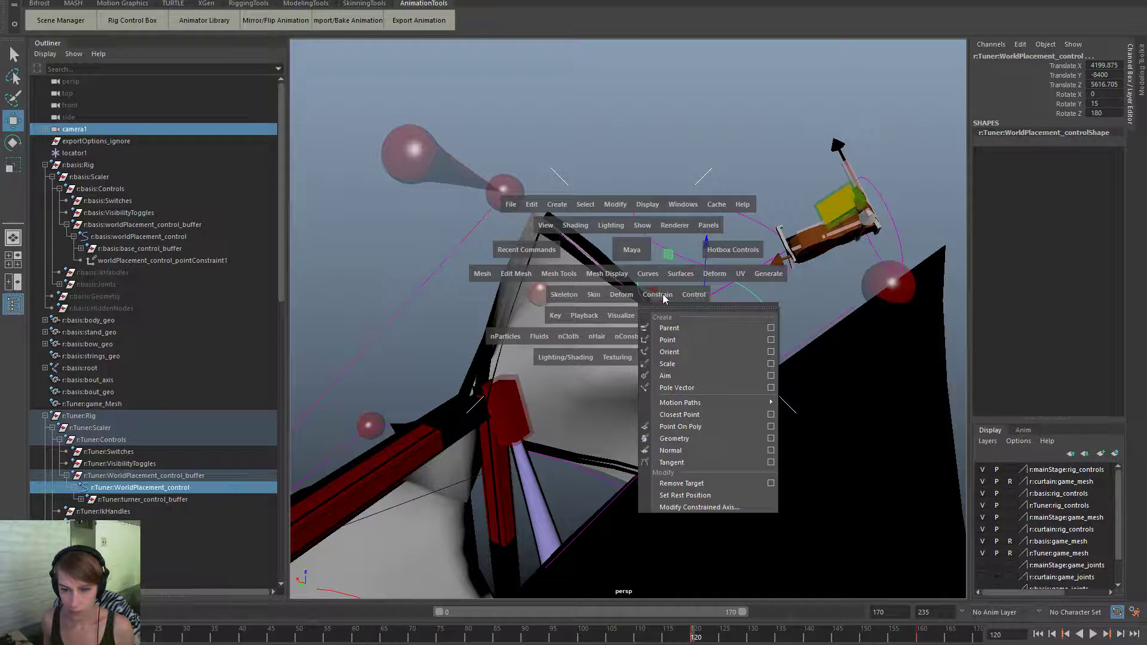
click(763, 340)
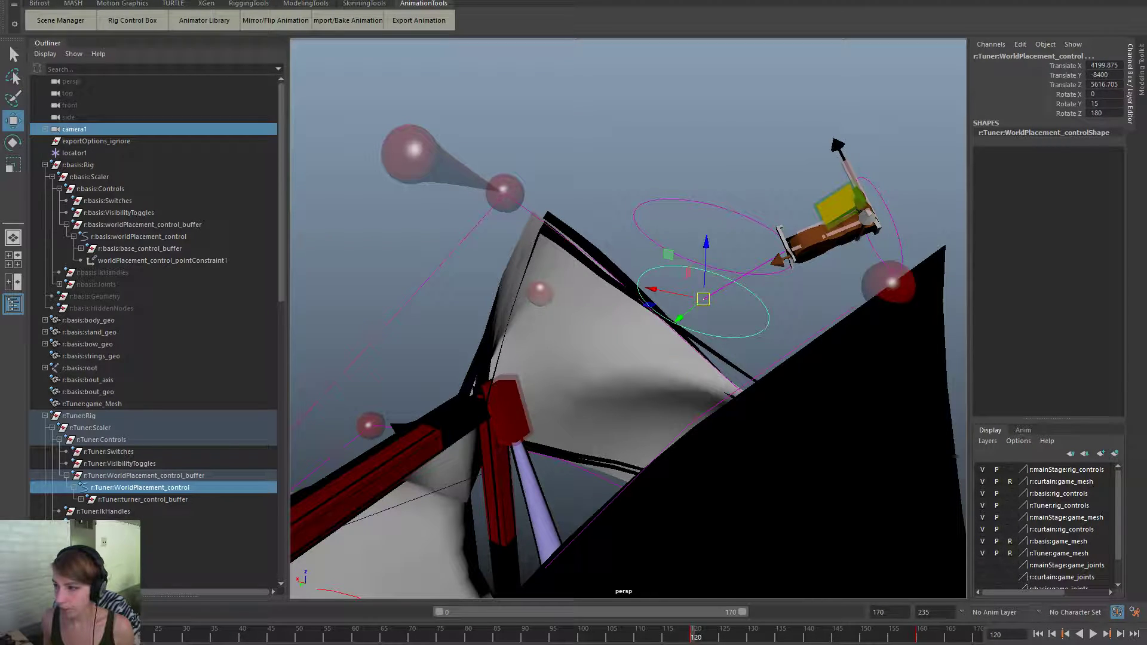
Move the basis's worldPlacement_control onto the tuner control's position and delete its existing point constraint.
click(663, 204)
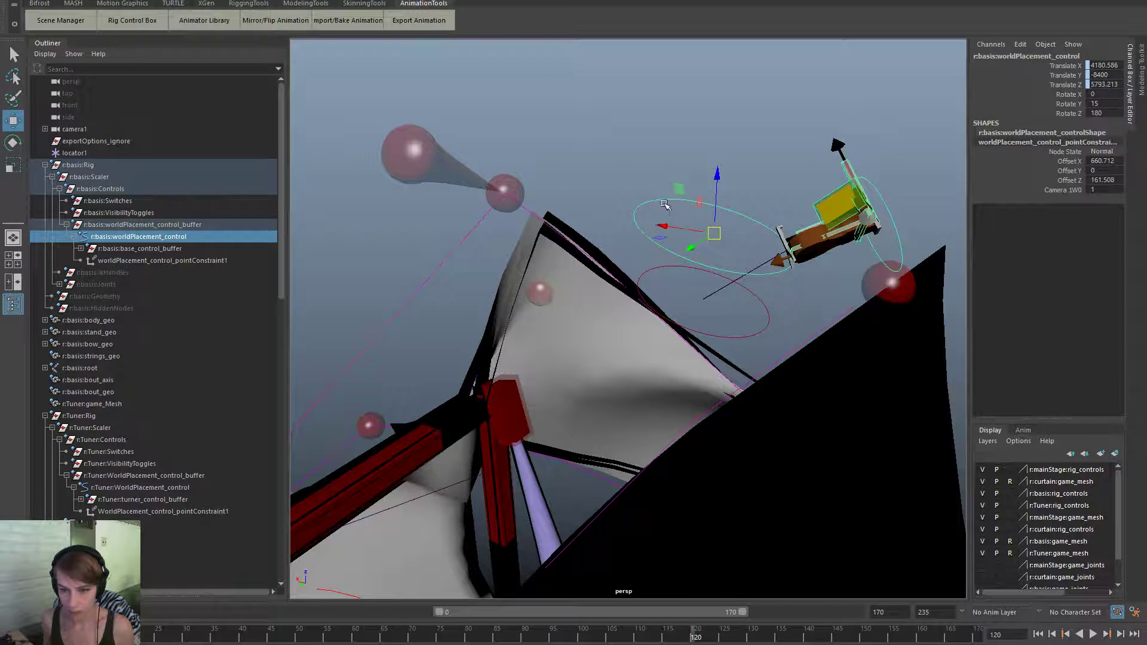
drag(714, 236, 707, 317)
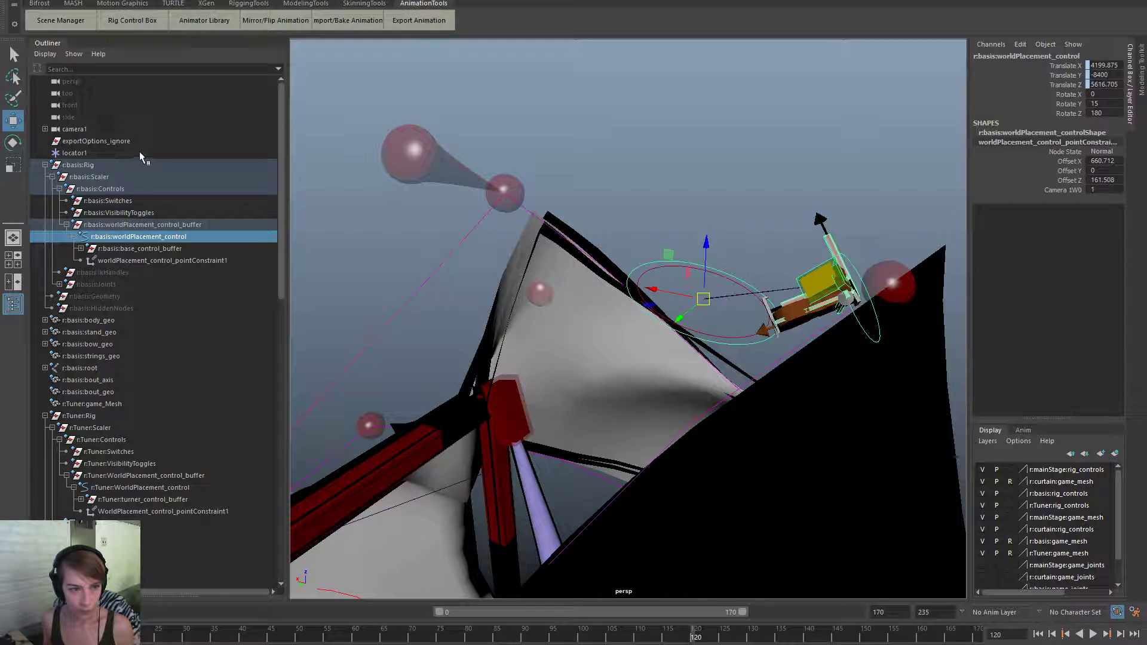
click(131, 128)
shift+click(671, 258)
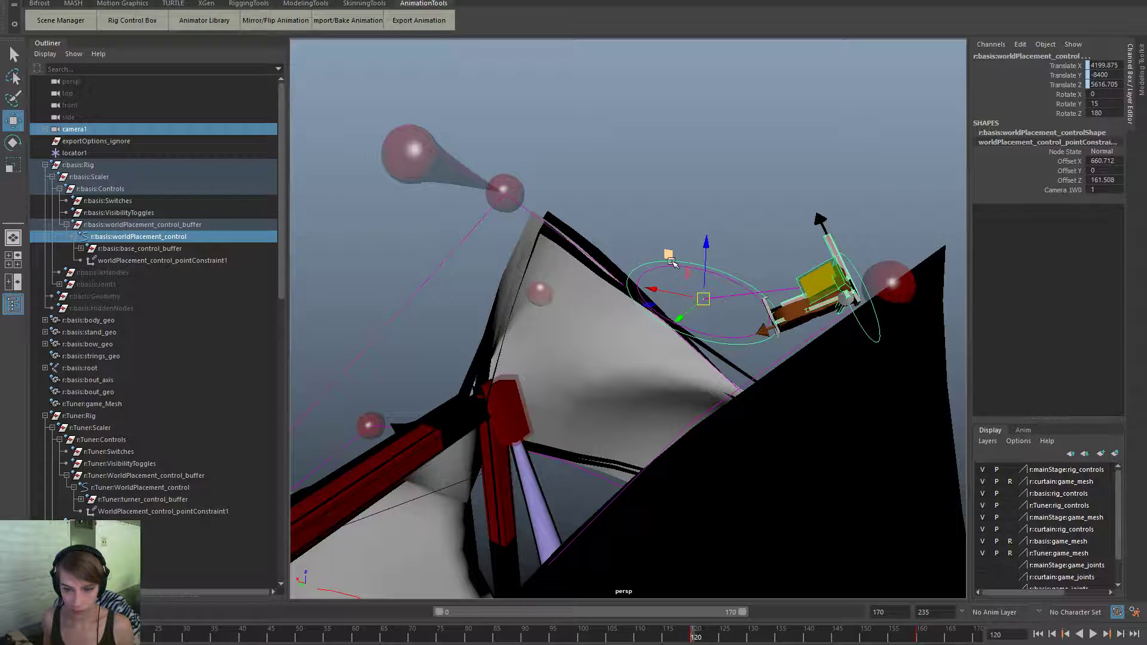
click(123, 261)
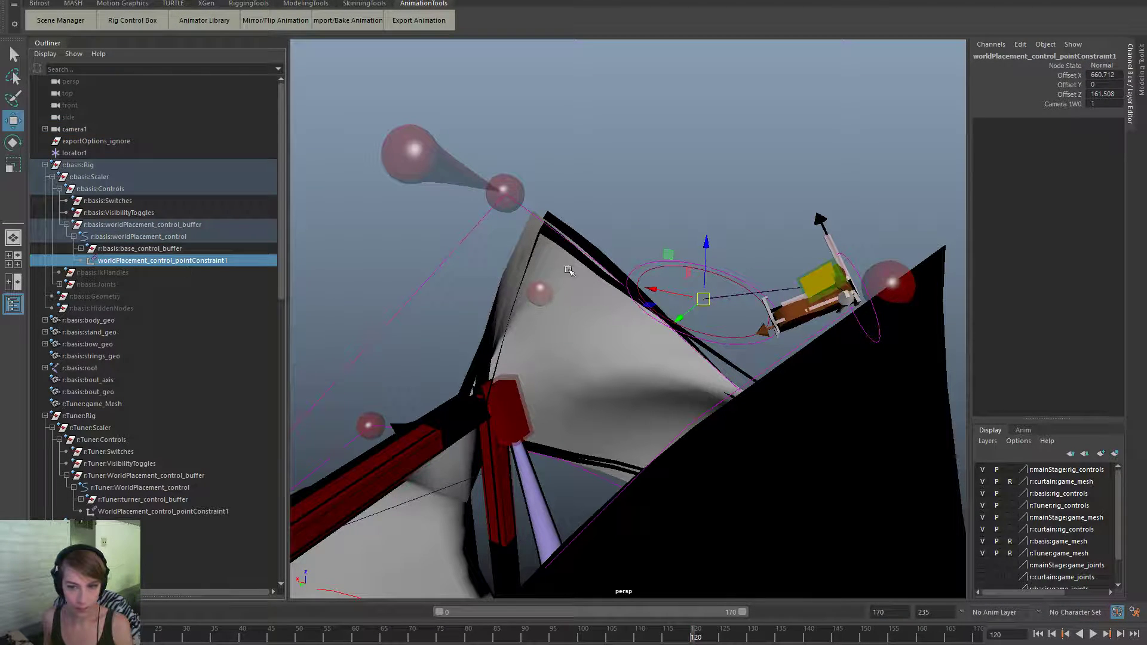
key(Delete)
Point-constrain the basis's worldPlacement_control to exportOptions_ignore.
click(145, 165)
click(146, 139)
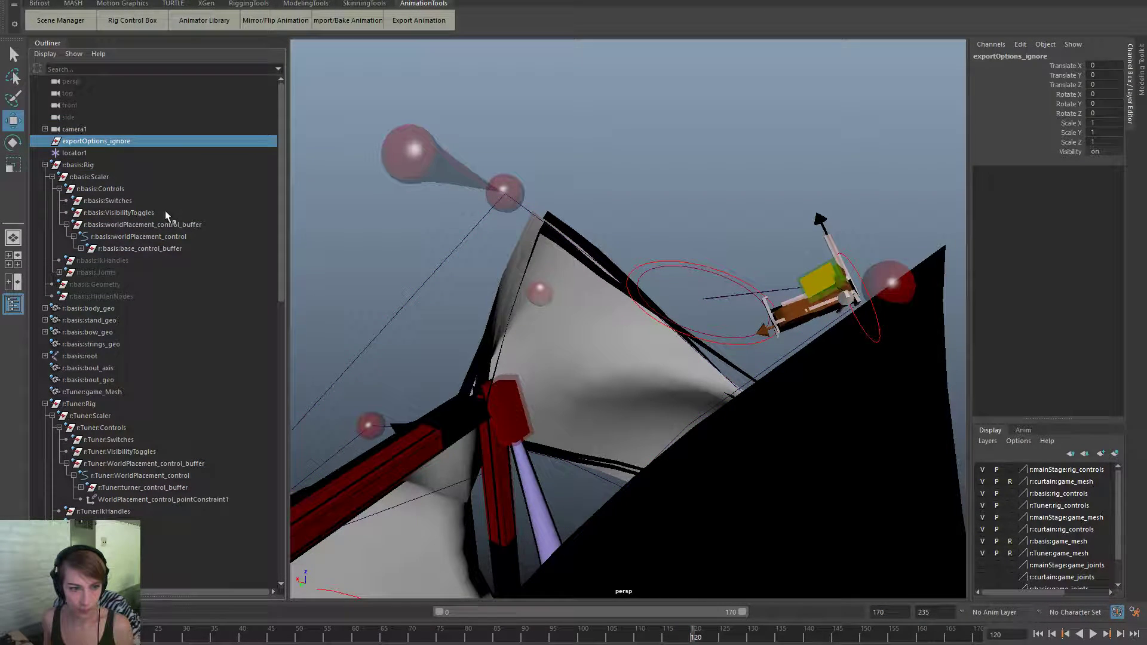
ctrl+click(171, 224)
ctrl+click(184, 224)
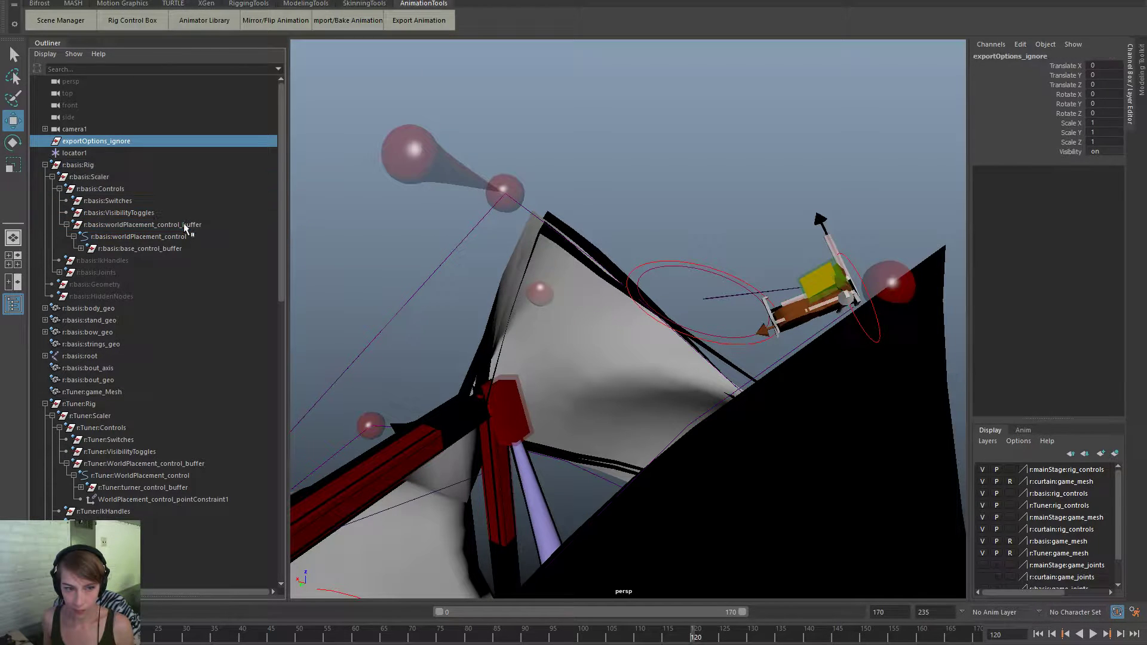
ctrl+click(184, 238)
key(g)
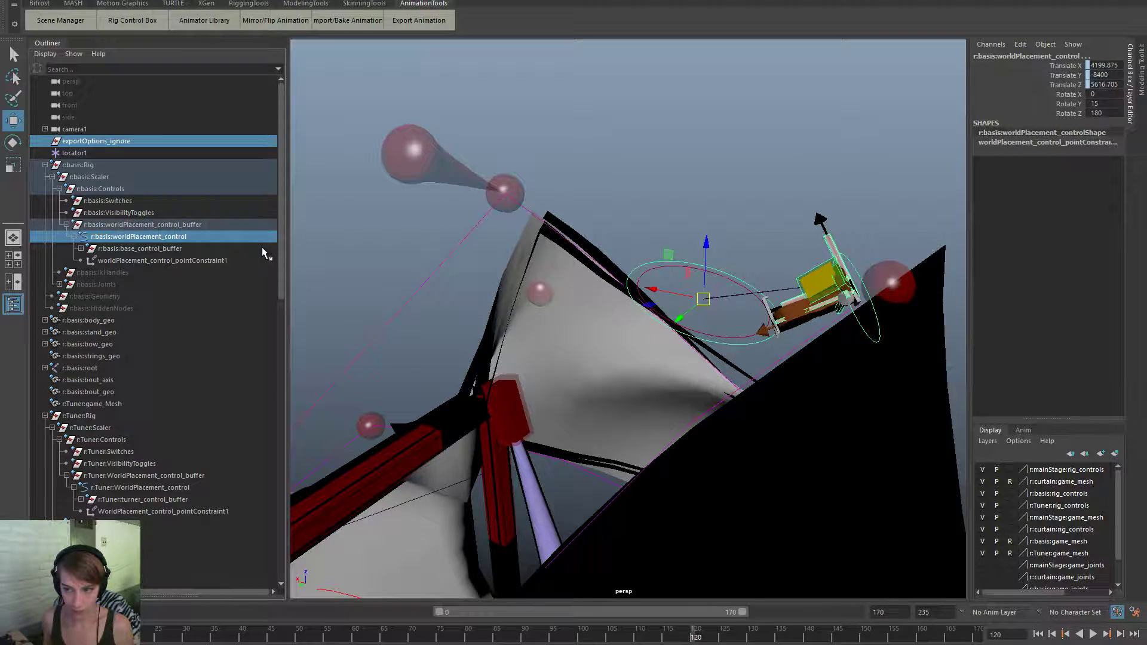
click(785, 122)
alt+right_drag(763, 276, 560, 236)
alt+drag(561, 279, 598, 266)
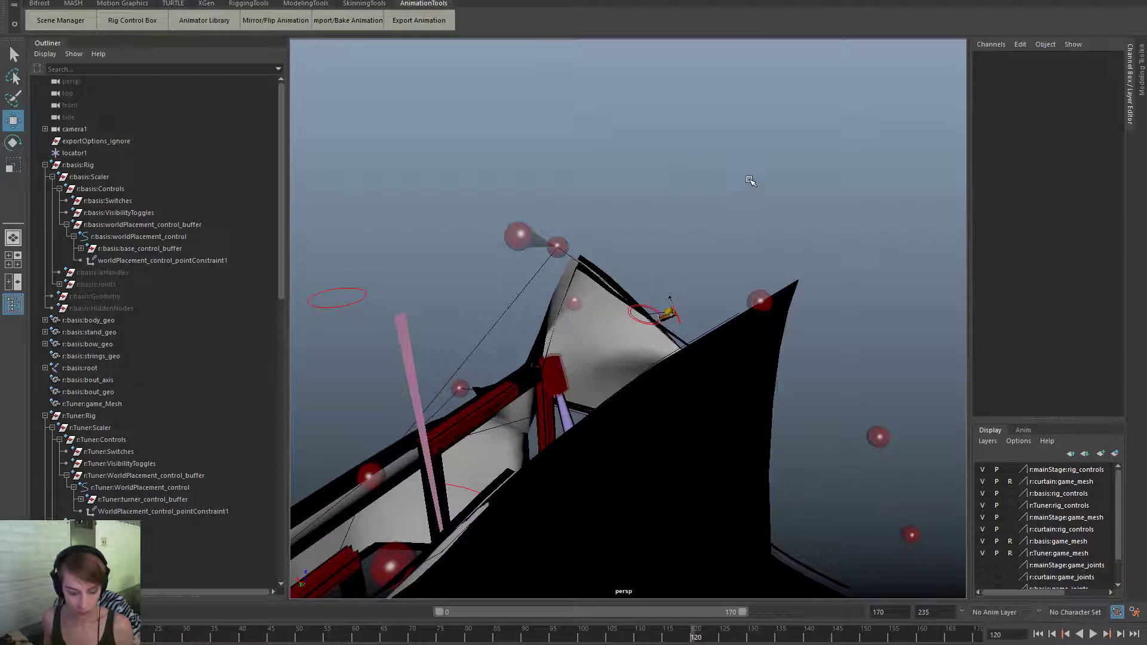
click(442, 20)
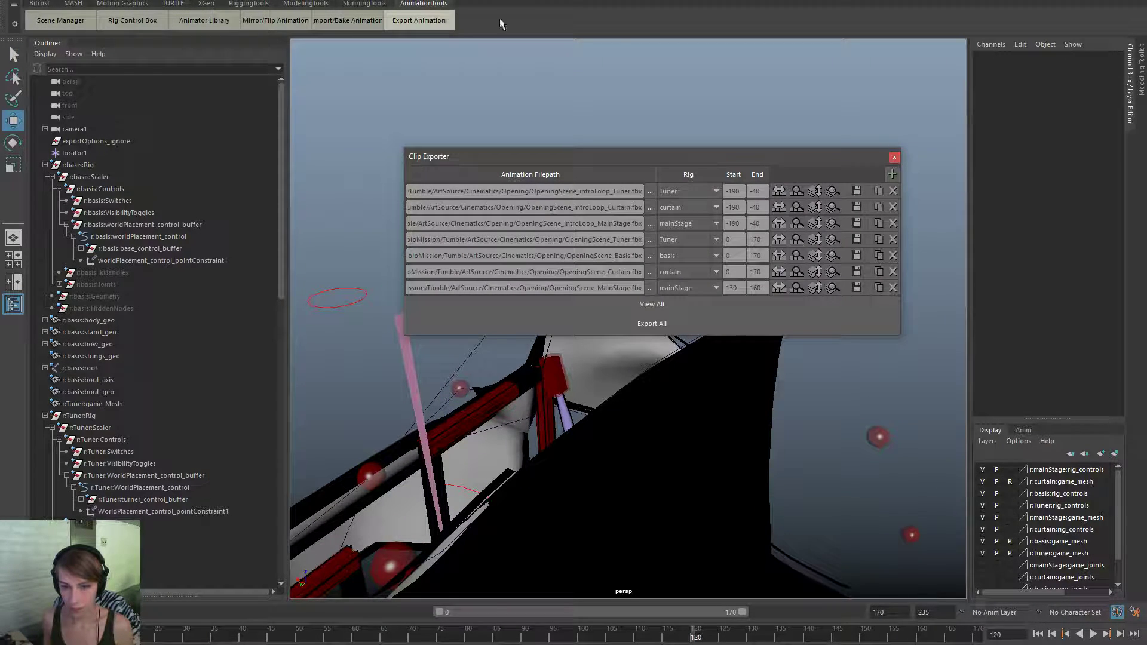
click(895, 158)
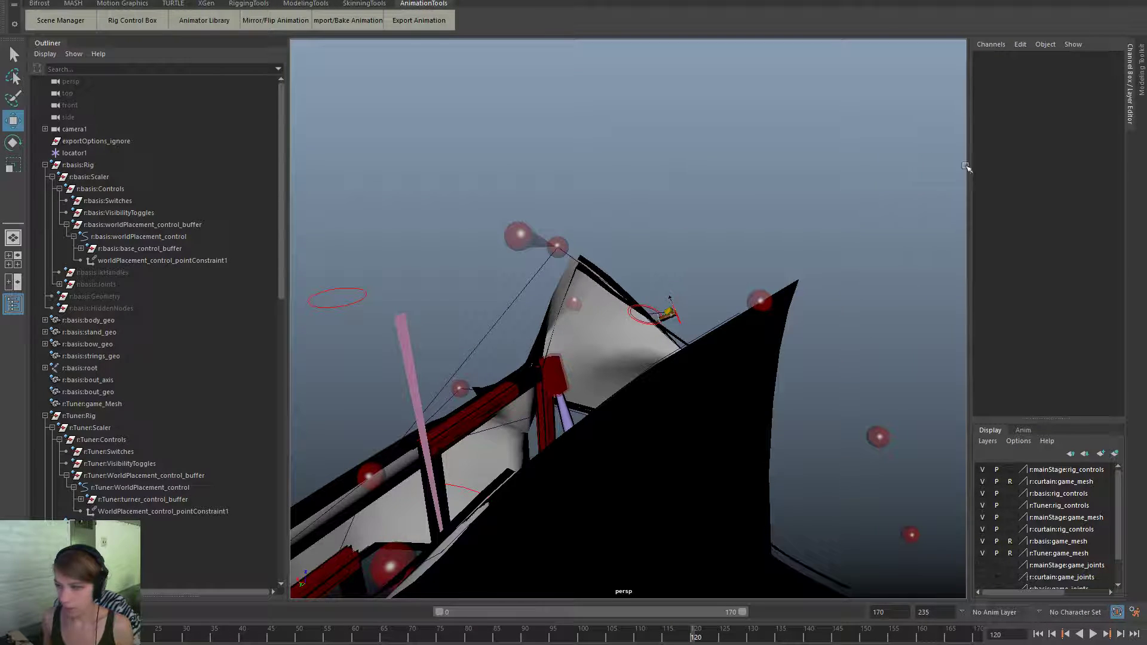
Play the opening animation from frame 0 through camera1 with textured shading to check the rigs' framing.
click(18, 634)
alt+drag(567, 352, 788, 353)
key(space)
drag(660, 132, 810, 160)
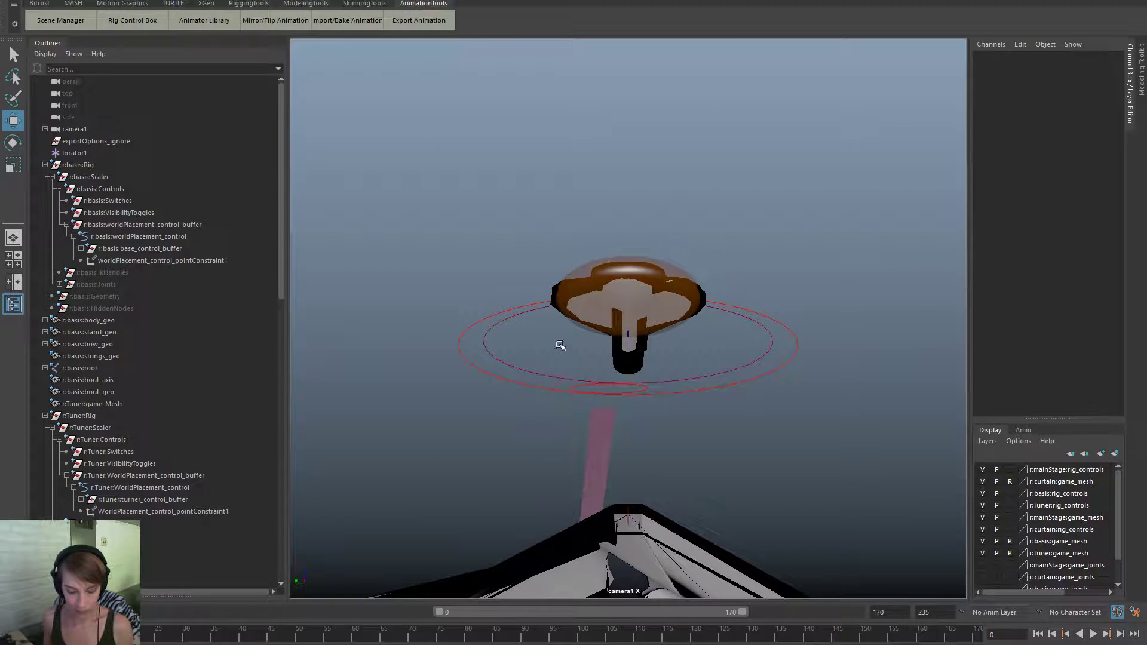
key(6)
key(alt+v)
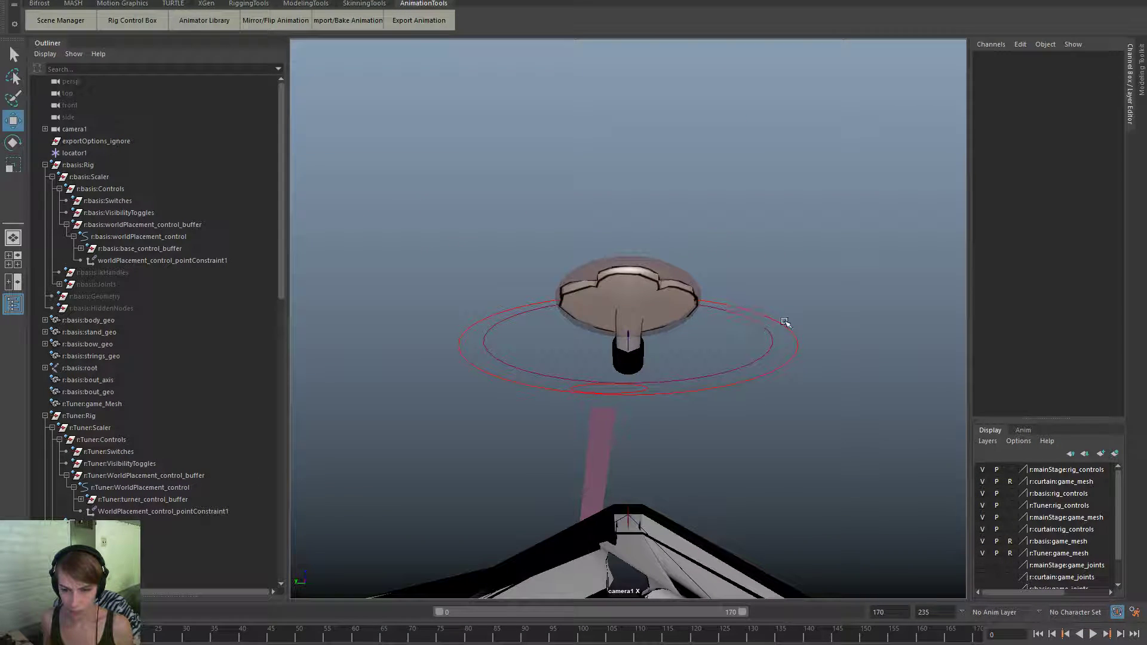
Delete the point constraint on the basis's worldPlacement_control.
click(771, 346)
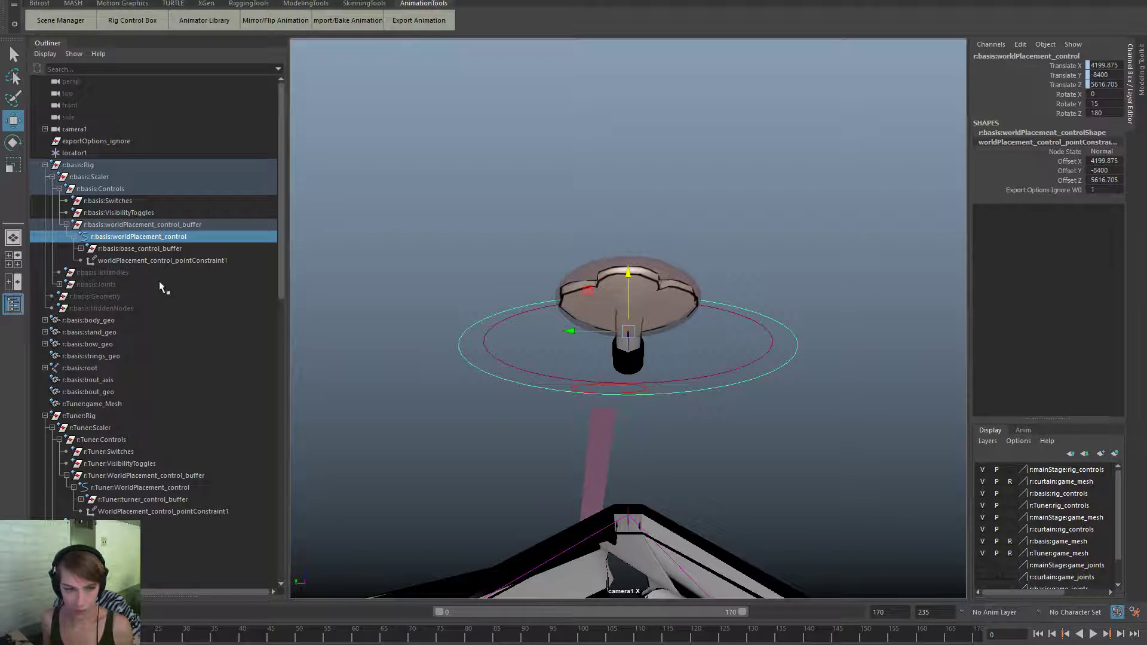
click(175, 261)
key(Delete)
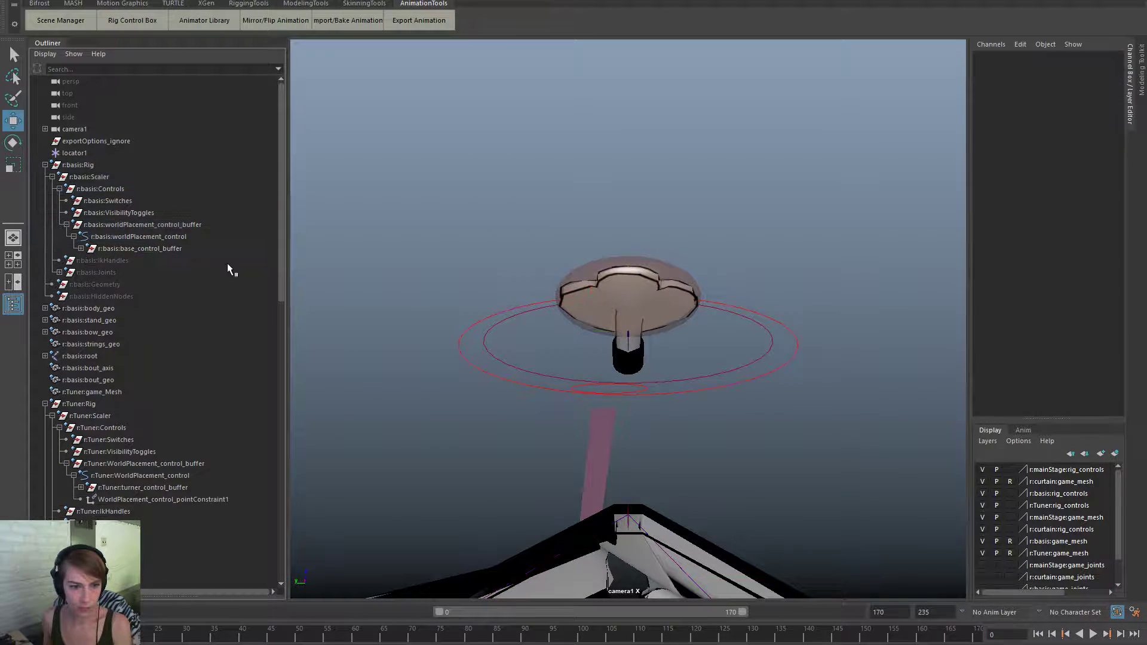
Point-constrain the basis's base_control_buffer to camera1, check it by scrubbing the timeline, and clear the selection.
click(134, 131)
ctrl+click(184, 250)
key(space)
click(671, 270)
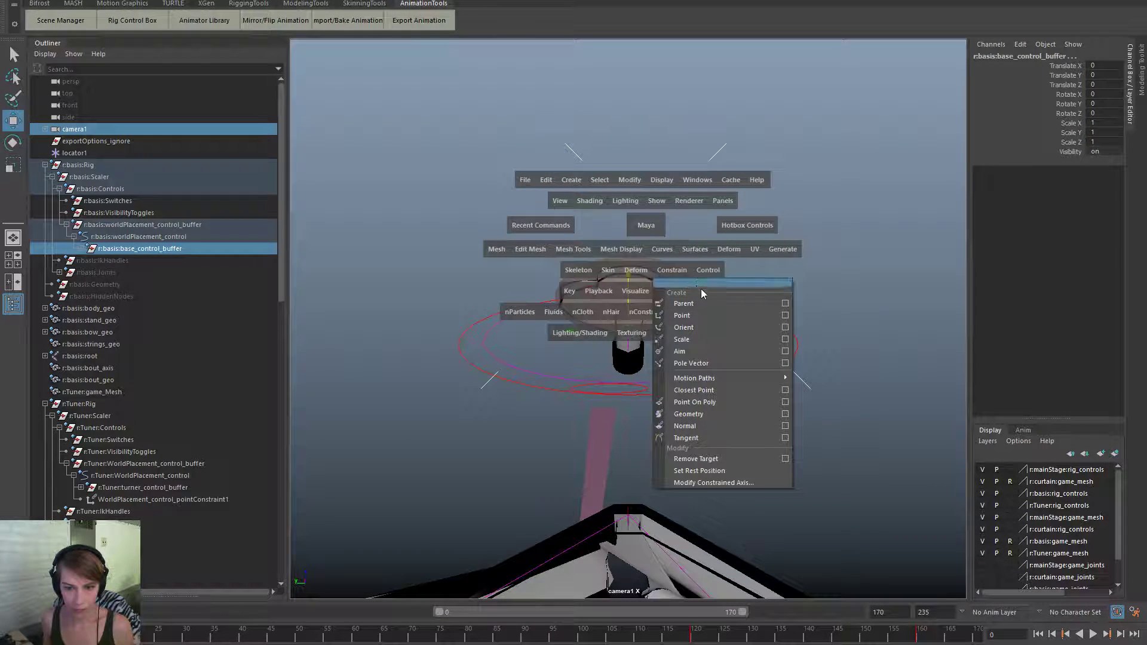
click(728, 316)
mouse_move(179, 633)
mouse_down()
mouse_move(916, 636)
mouse_move(658, 617)
mouse_move(108, 618)
mouse_up()
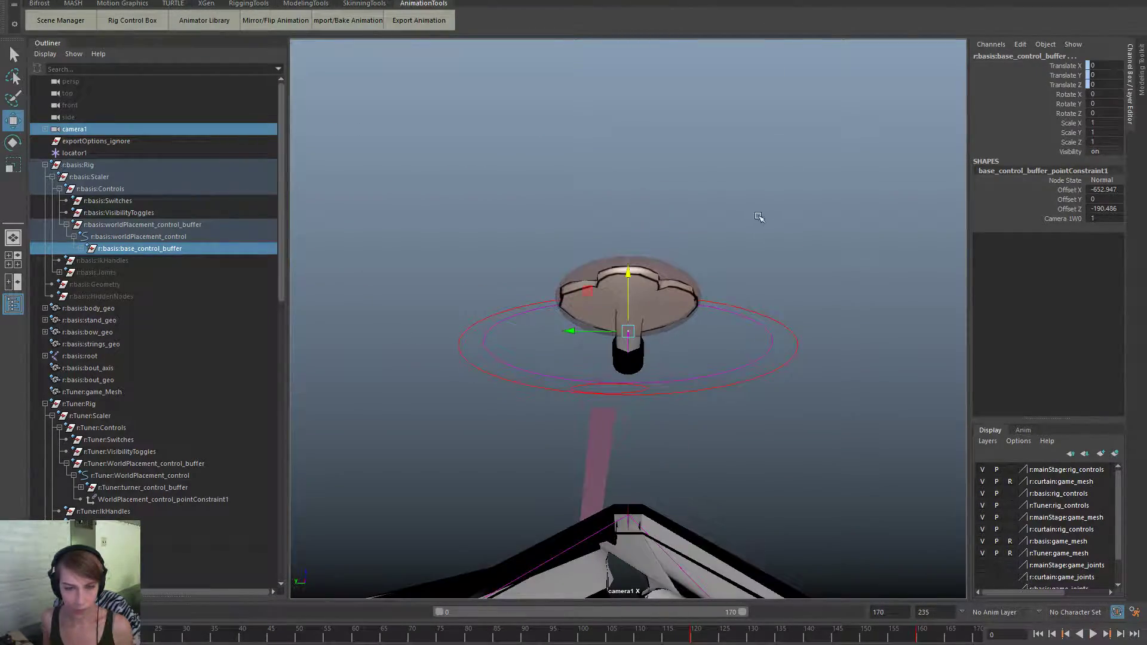
click(769, 209)
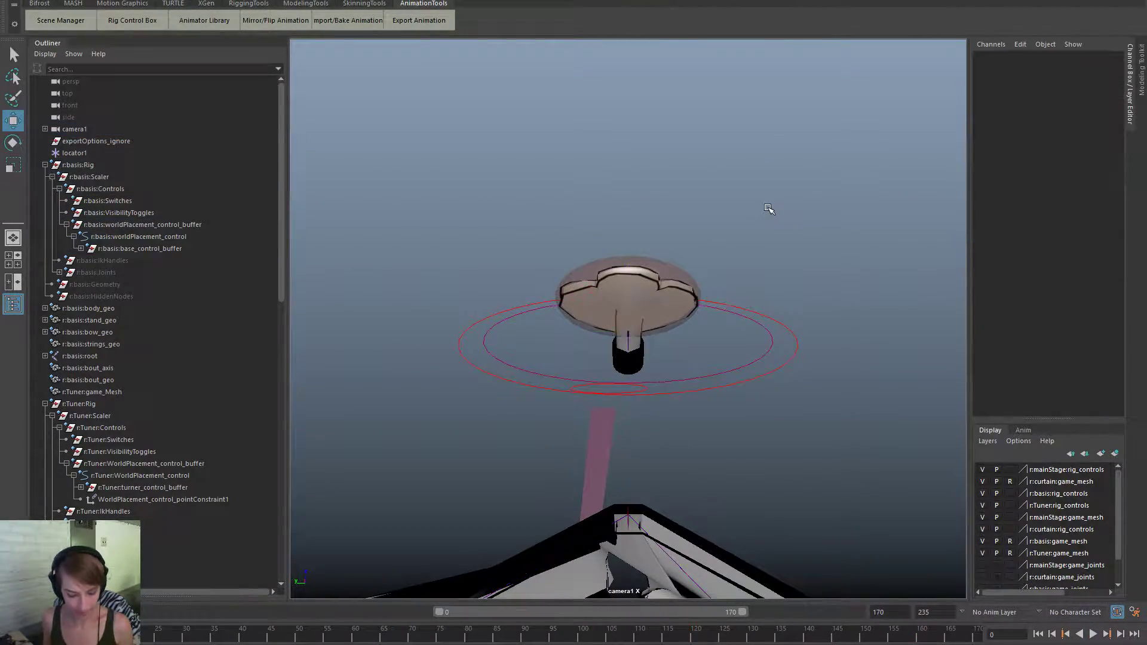
Export all listed animation clips with the Clip Exporter.
click(439, 23)
click(686, 324)
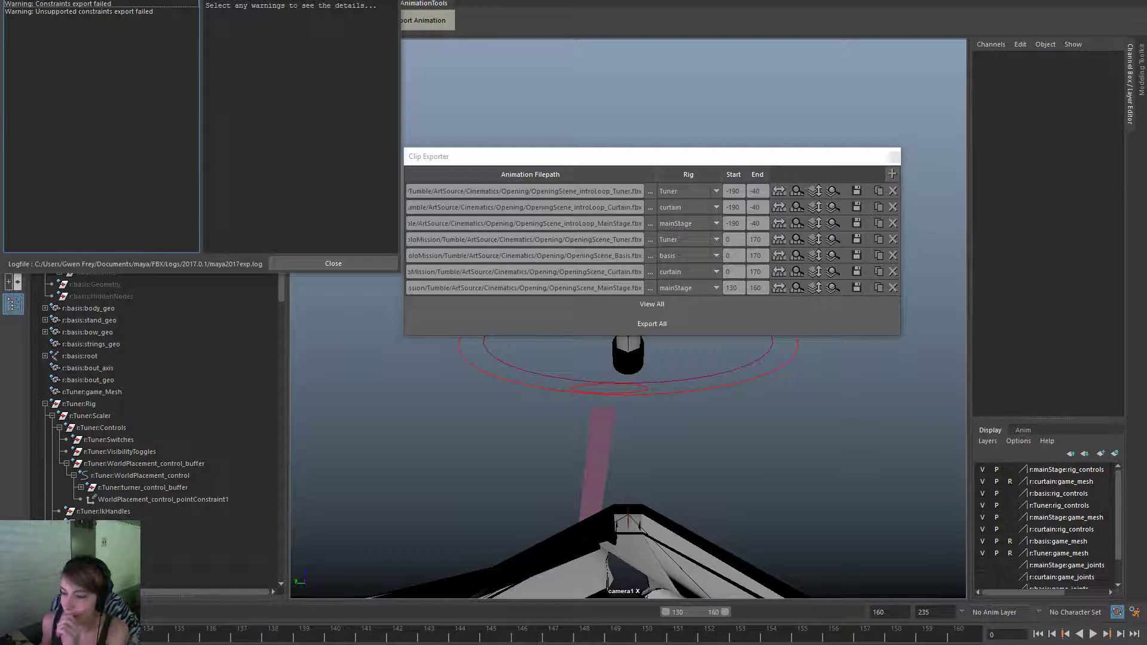
Switch to Unreal and reimport the OpeningScene_introLoop animations selected in the MainMenu_Looping folder.
key(alt+Tab)
right_click(215, 288)
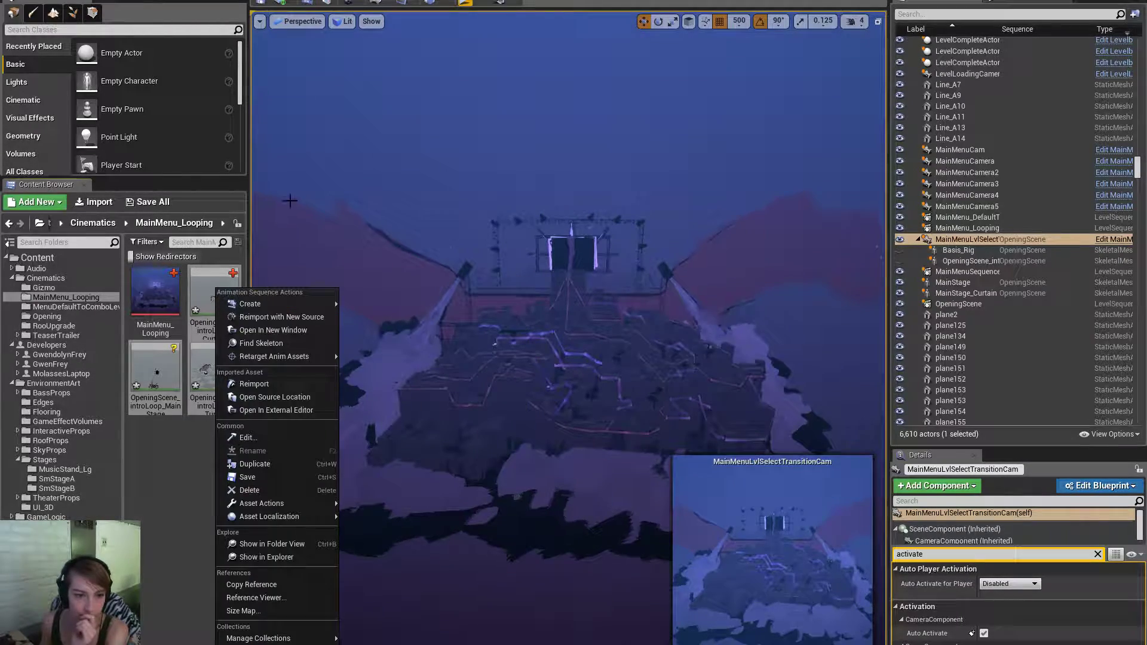
click(278, 386)
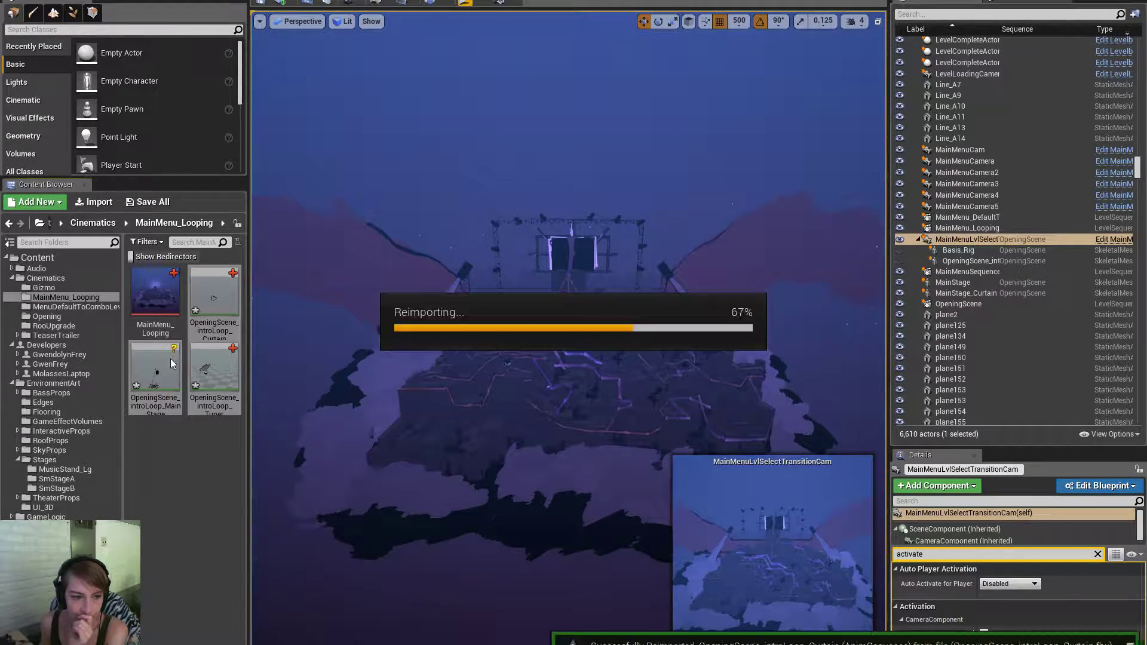
Reimport the OpeningScene_Basis, OpeningScene_Curtain and OpeningScene_MainStage animations in the Cinematics Opening folder.
click(96, 307)
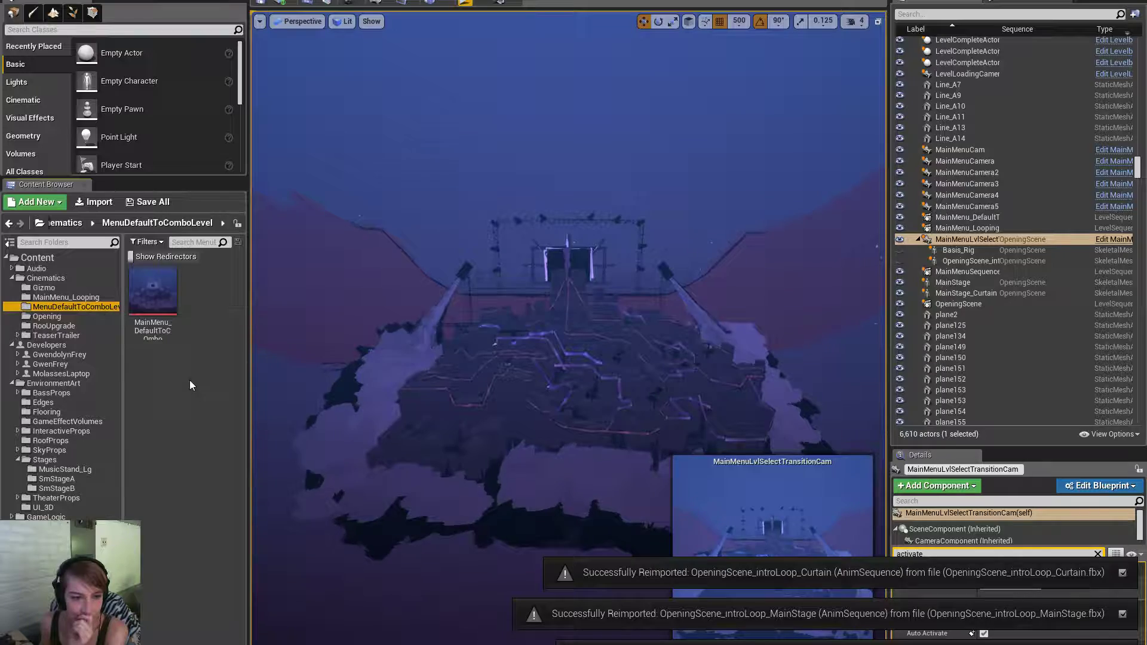
click(50, 326)
click(47, 316)
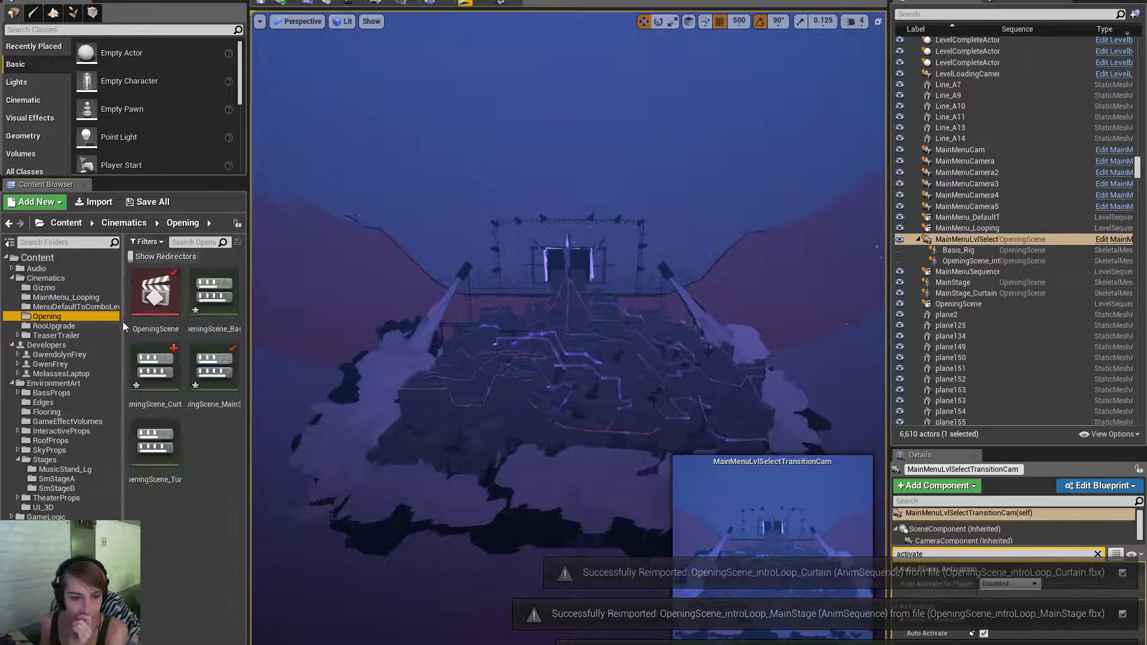
click(218, 310)
shift+click(221, 380)
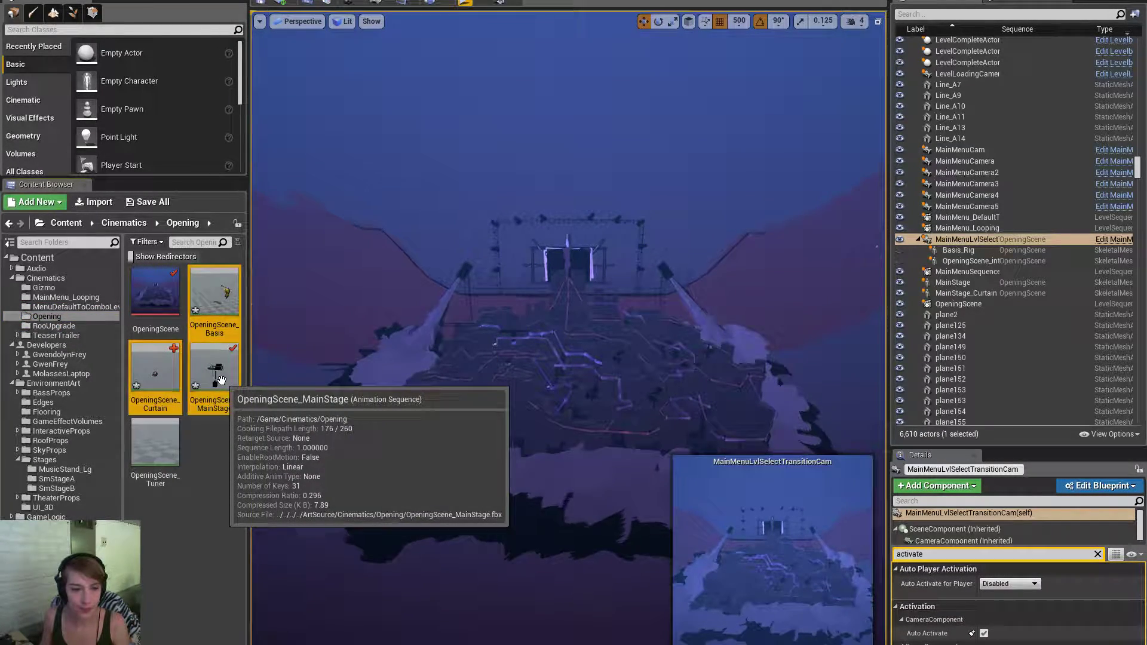
right_click(221, 380)
click(296, 88)
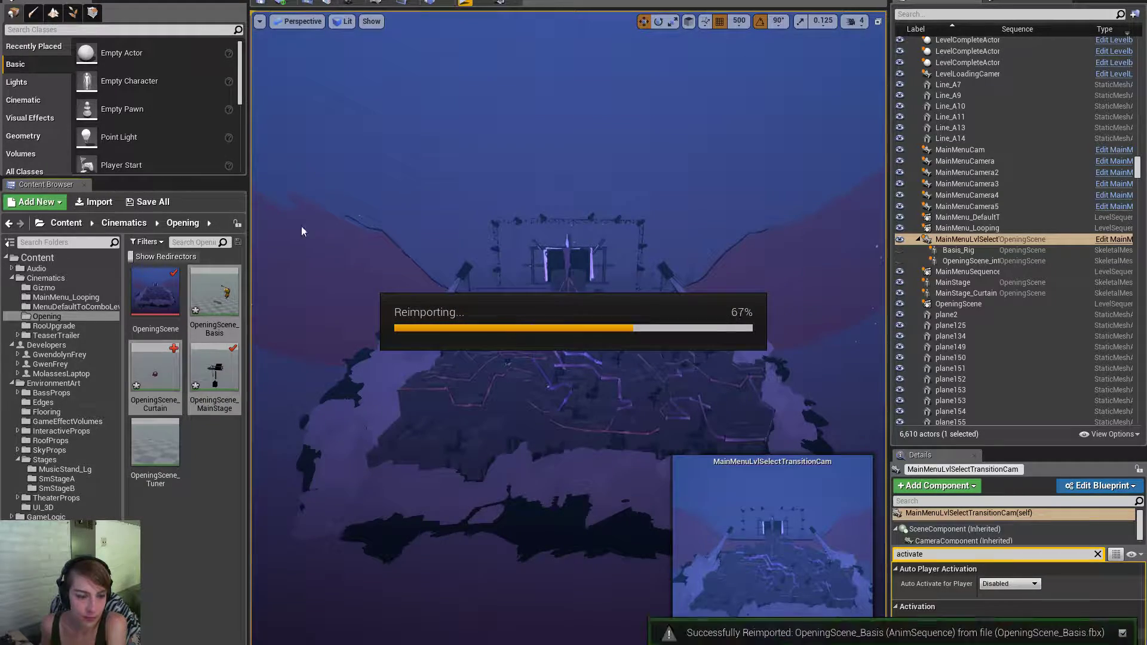
Save the OpeningScene_Basis, OpeningScene_Curtain and OpeningScene_MainStage animation assets.
right_click(216, 289)
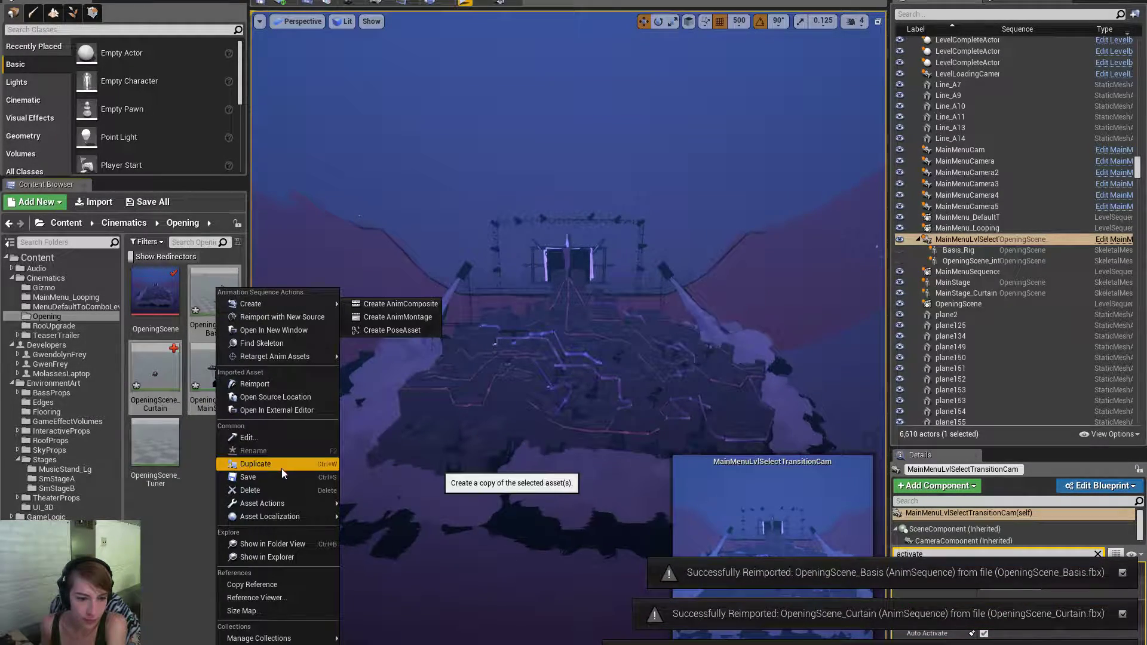
click(247, 476)
click(710, 443)
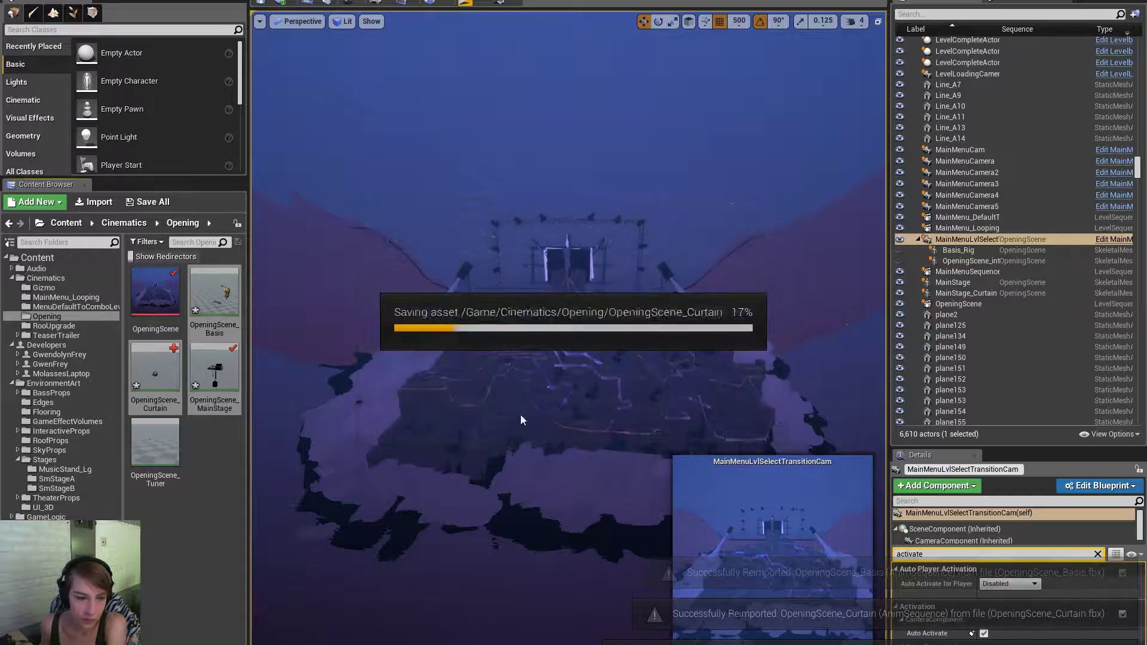
Save the OpeningScene_introLoop animation assets in the MainMenu_Looping folder.
click(84, 327)
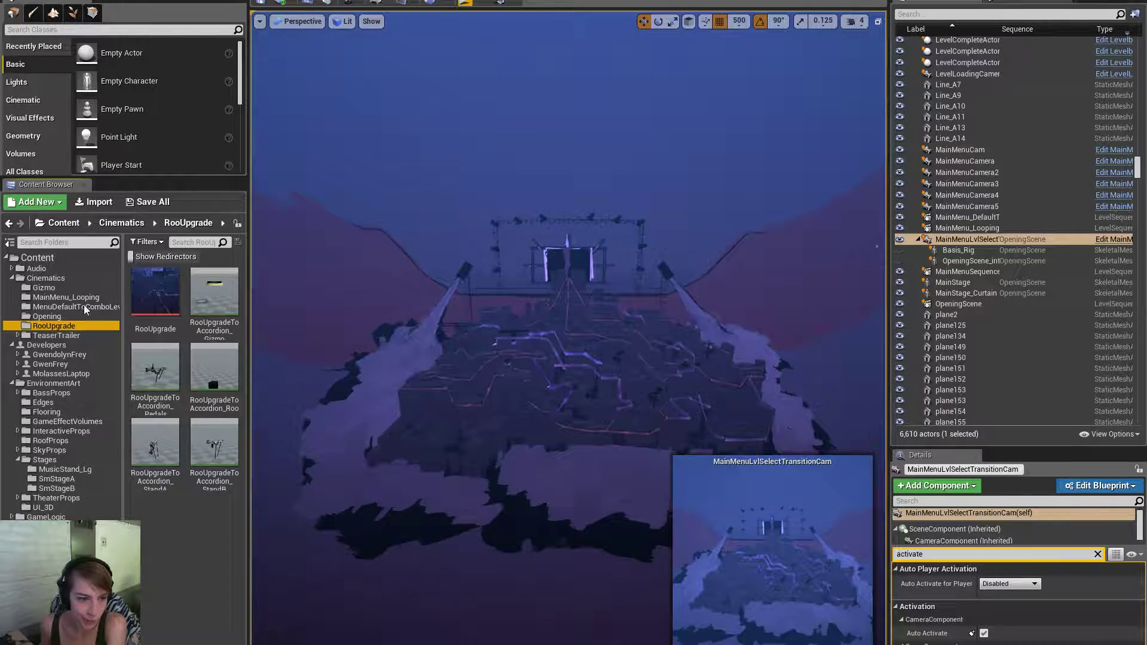
click(88, 307)
click(103, 297)
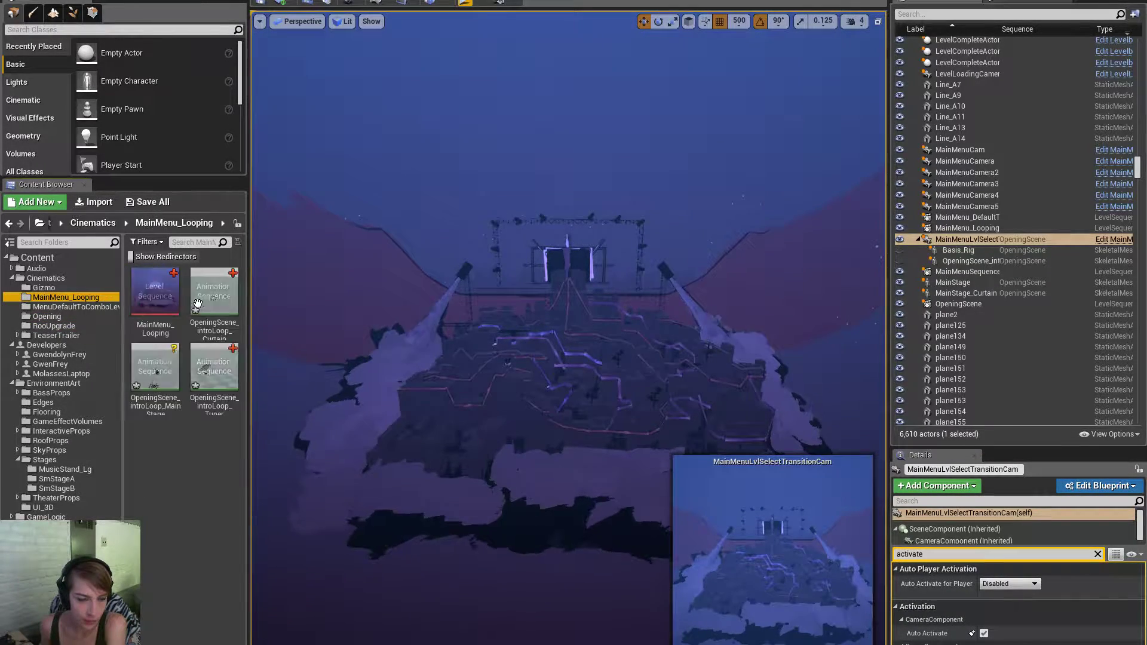
right_click(231, 375)
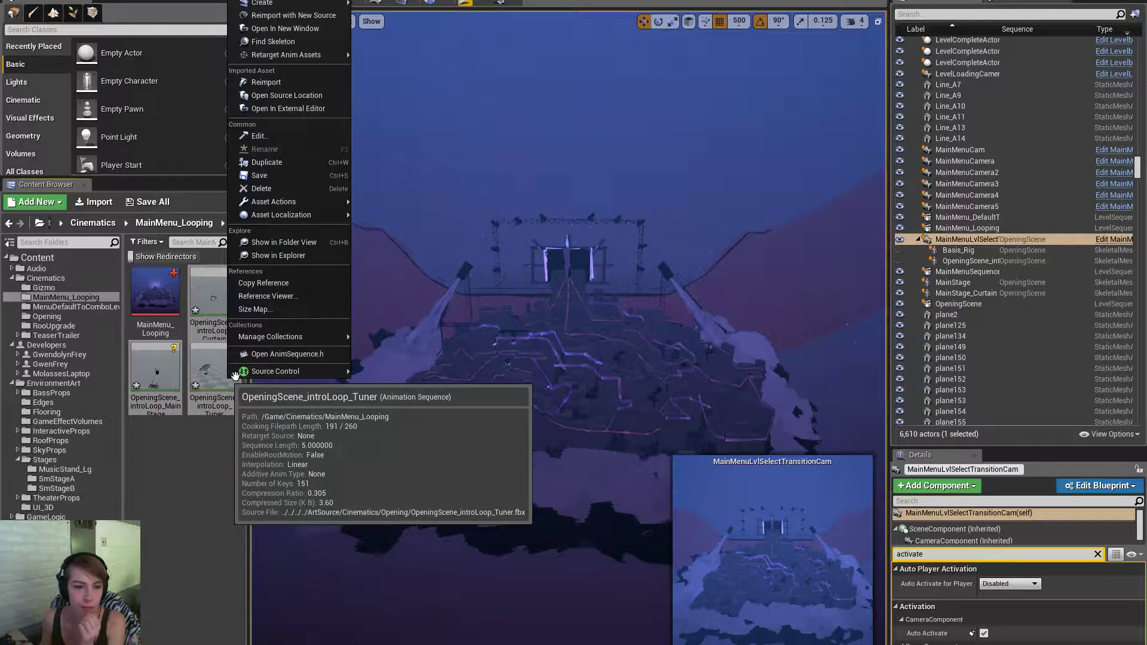
click(277, 176)
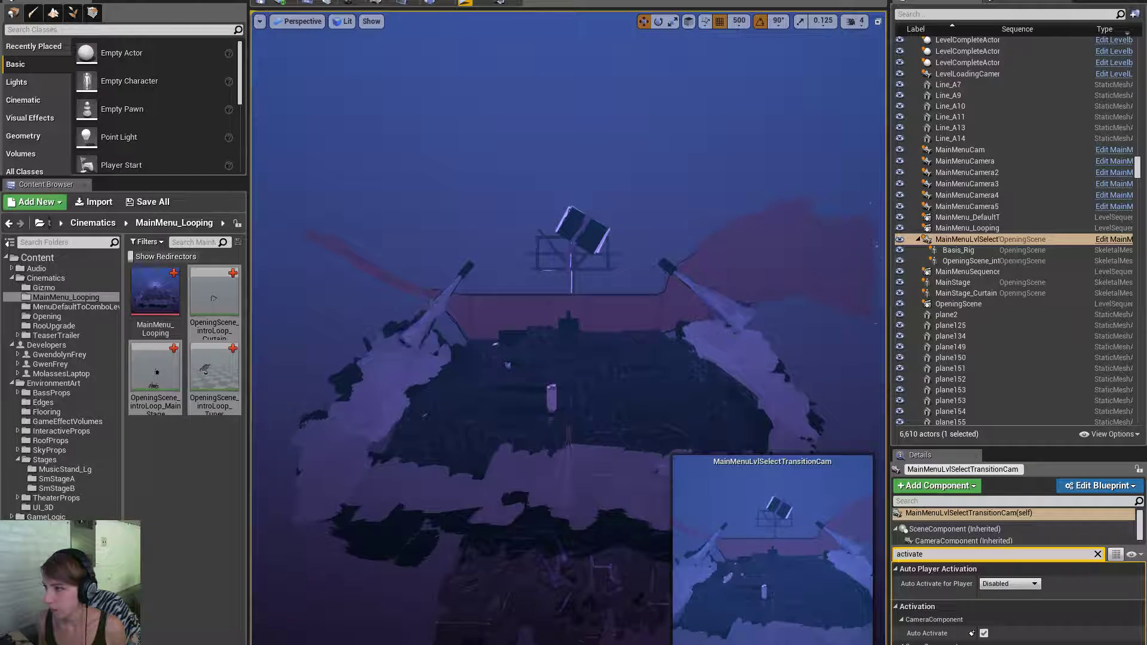
key(Escape)
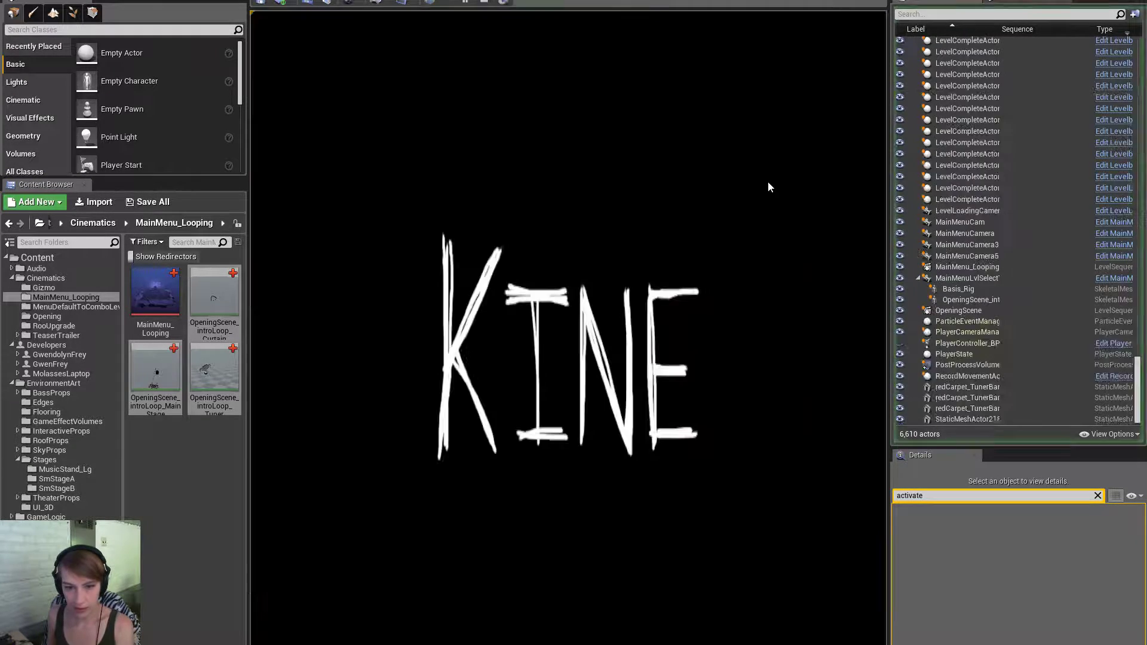
Play the game full screen and review the opening cinematic through to the level-select map.
key(F11)
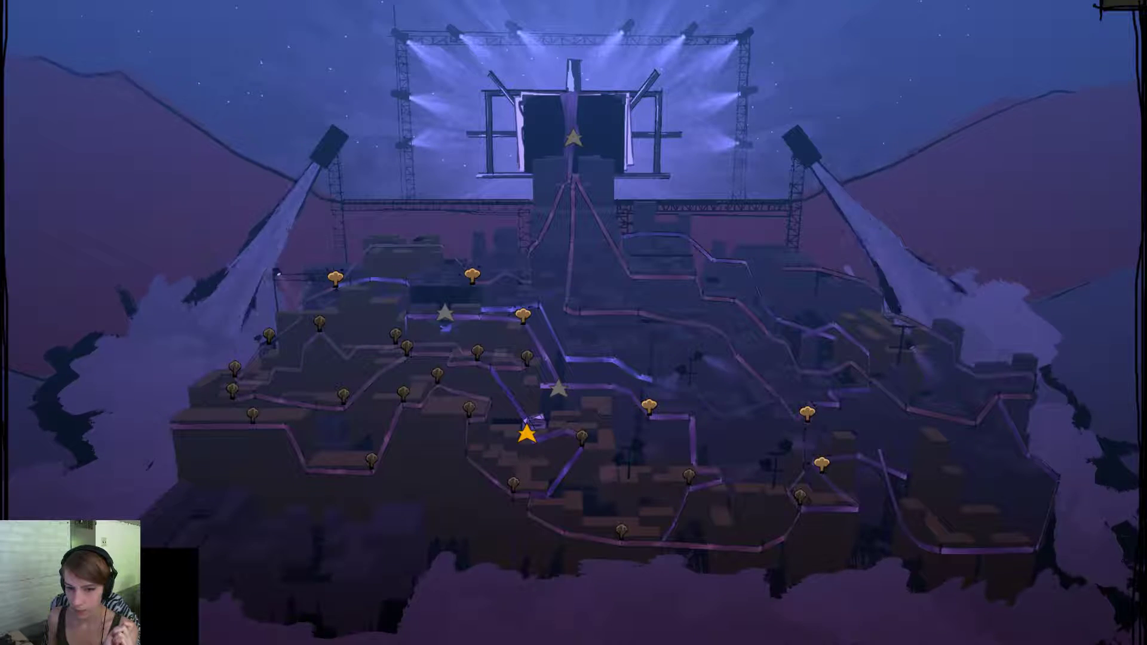
click(185, 599)
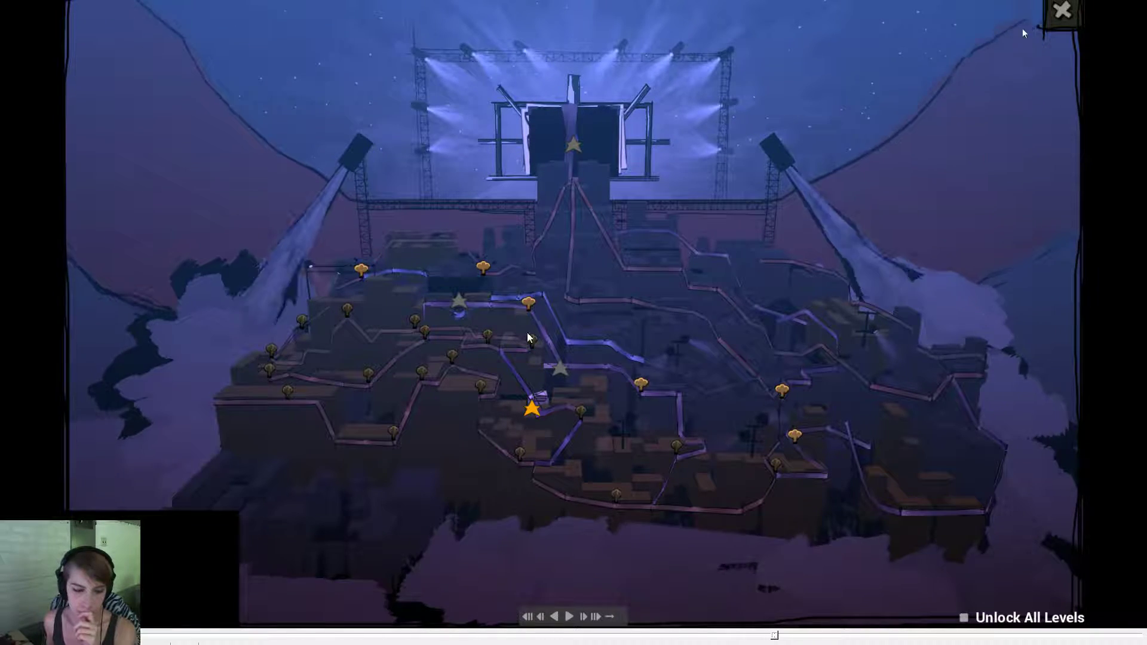
click(279, 636)
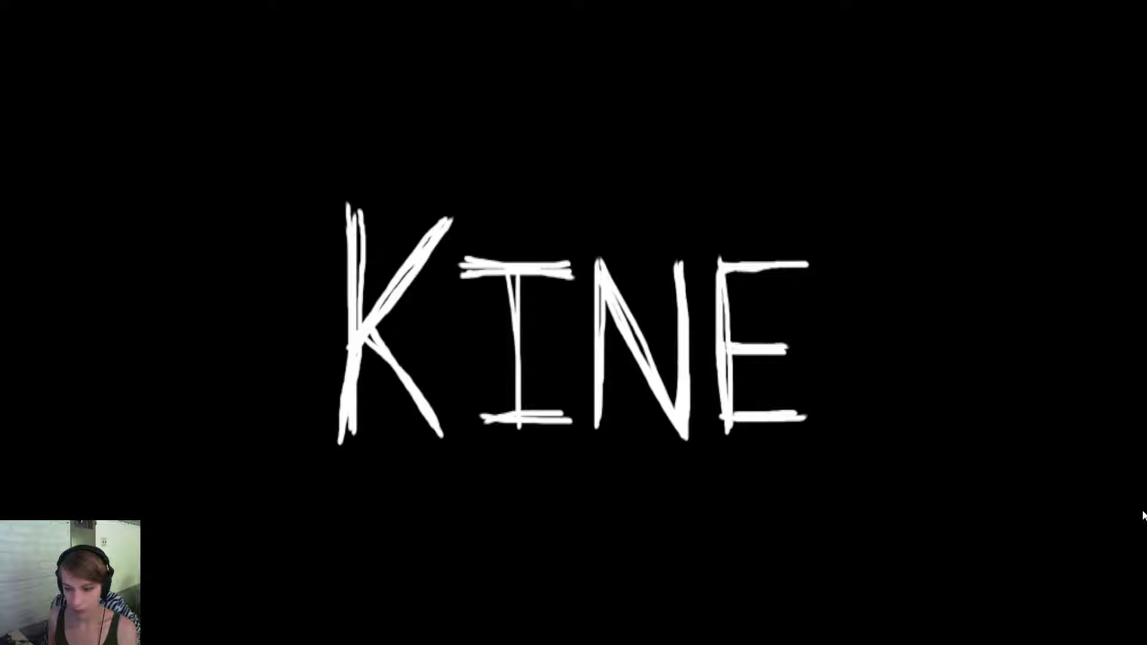
click(853, 499)
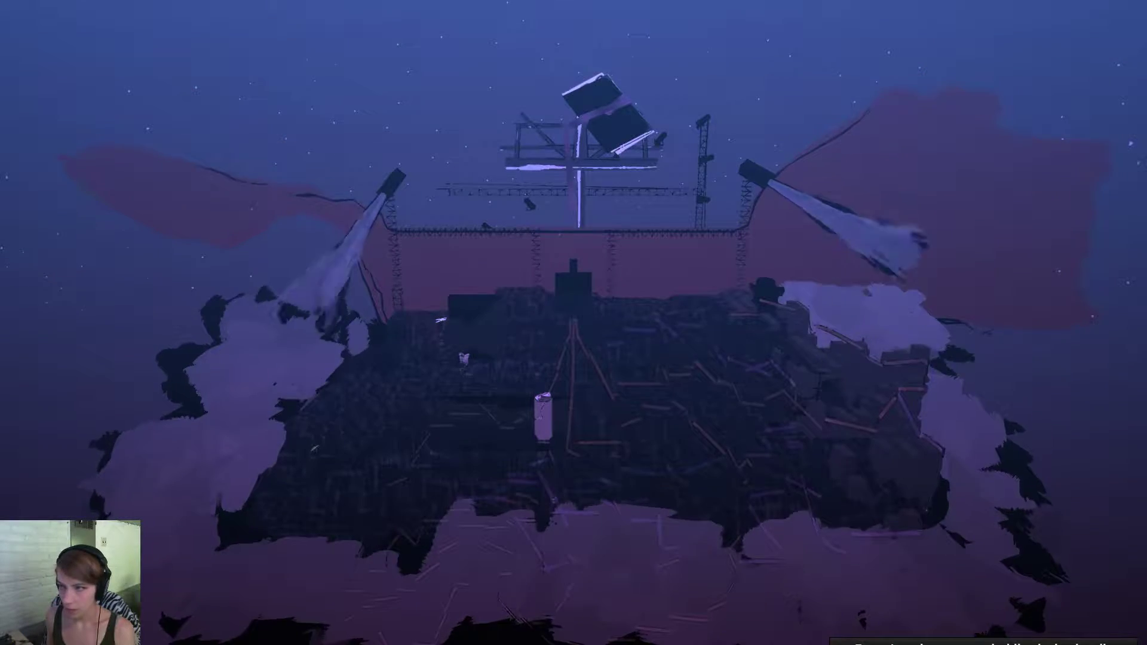
Bring up the opening scene's Sequencer and scrub to frame 168 to check the main stage timing.
key(alt+Tab)
click(1042, 121)
drag(1041, 120, 1066, 123)
drag(1075, 233, 1054, 235)
mouse_move(1053, 123)
mouse_down()
mouse_move(1039, 124)
mouse_move(1098, 141)
mouse_move(1037, 147)
mouse_move(1052, 146)
mouse_up()
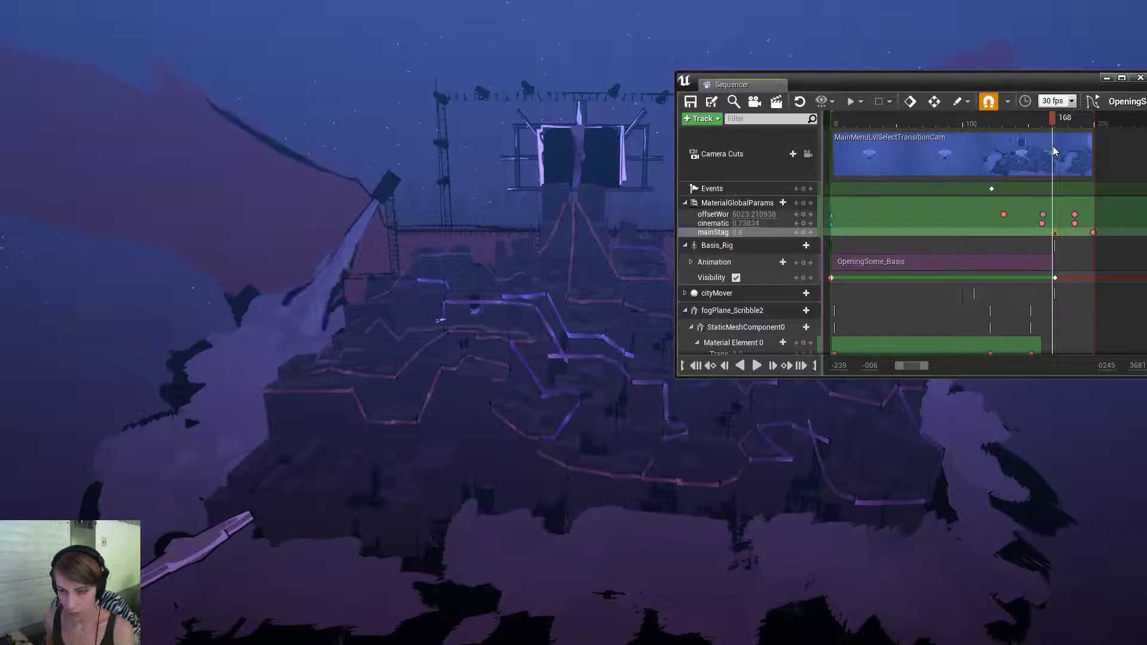
Try the mainStage parameter key at frame 161, and move it back to frame 170.
drag(1055, 232, 1048, 236)
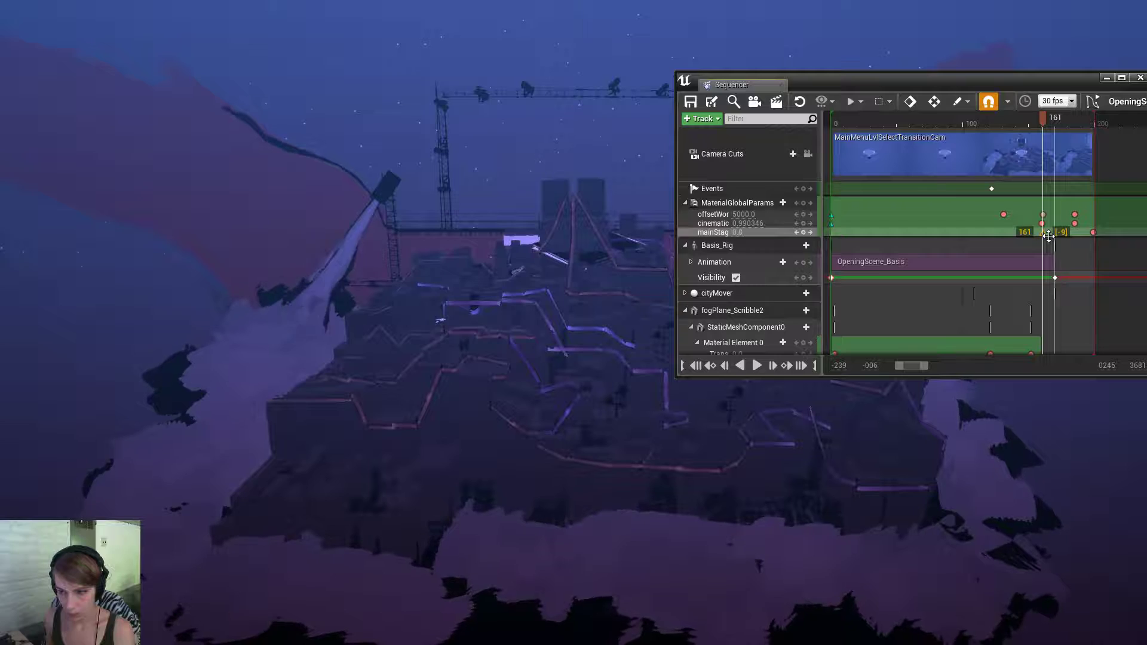
mouse_move(1041, 122)
mouse_down()
mouse_move(1098, 124)
mouse_move(1046, 142)
mouse_up()
click(1044, 232)
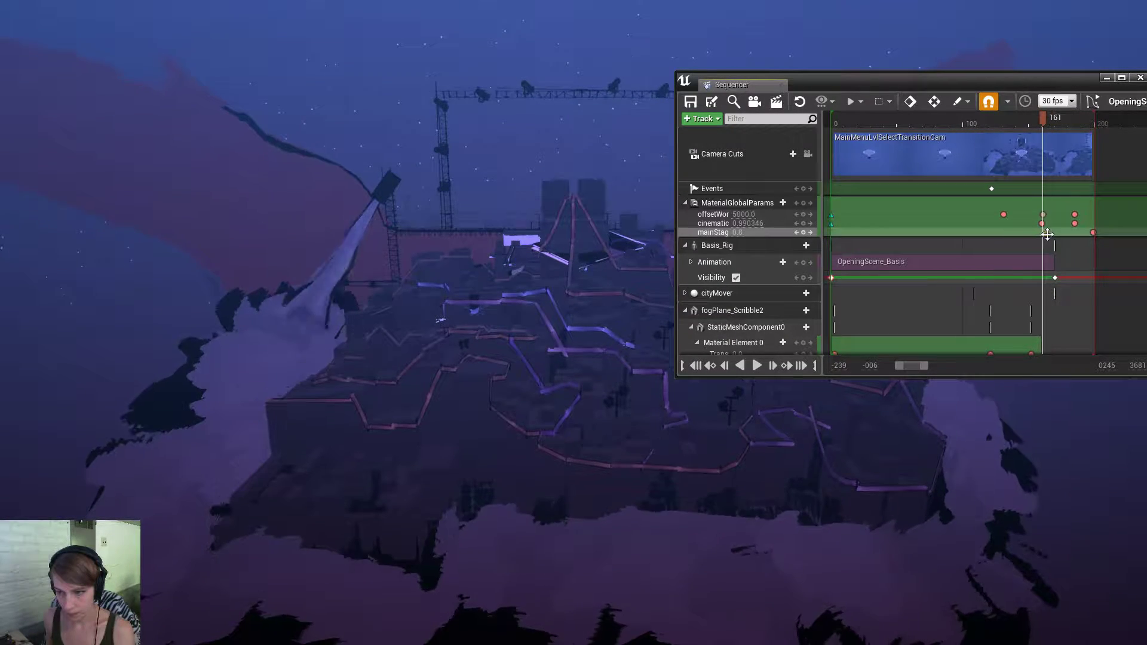
drag(1050, 238, 1055, 238)
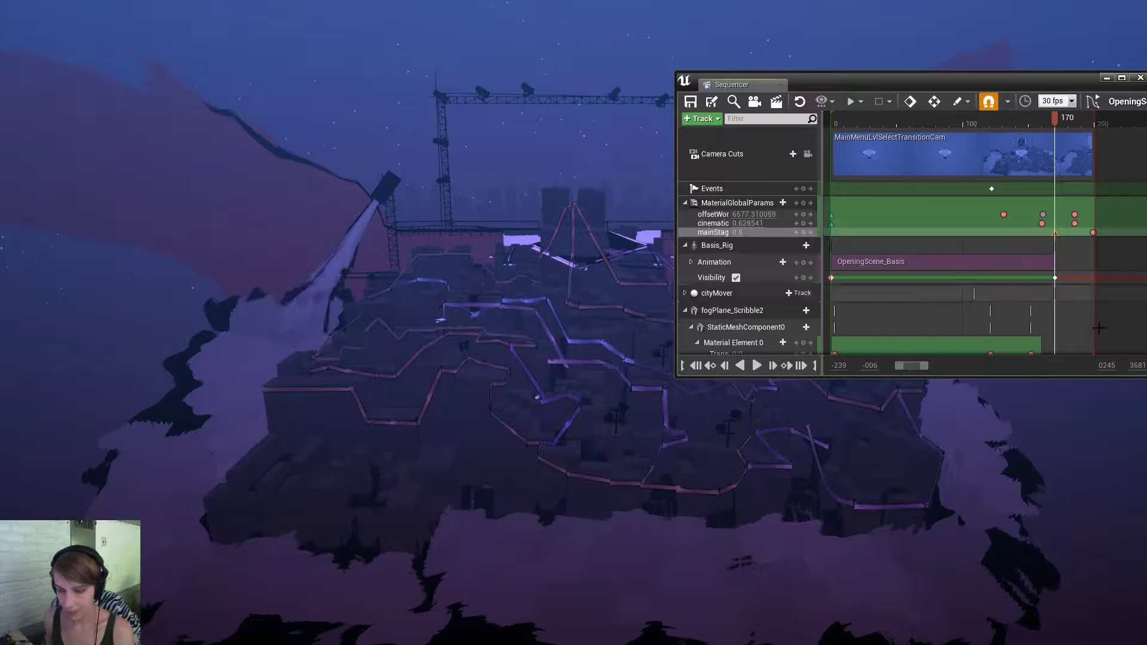
Move the Sequencer window out of the way and replay the opening cinematic to check the tuner's flight.
drag(899, 367, 928, 367)
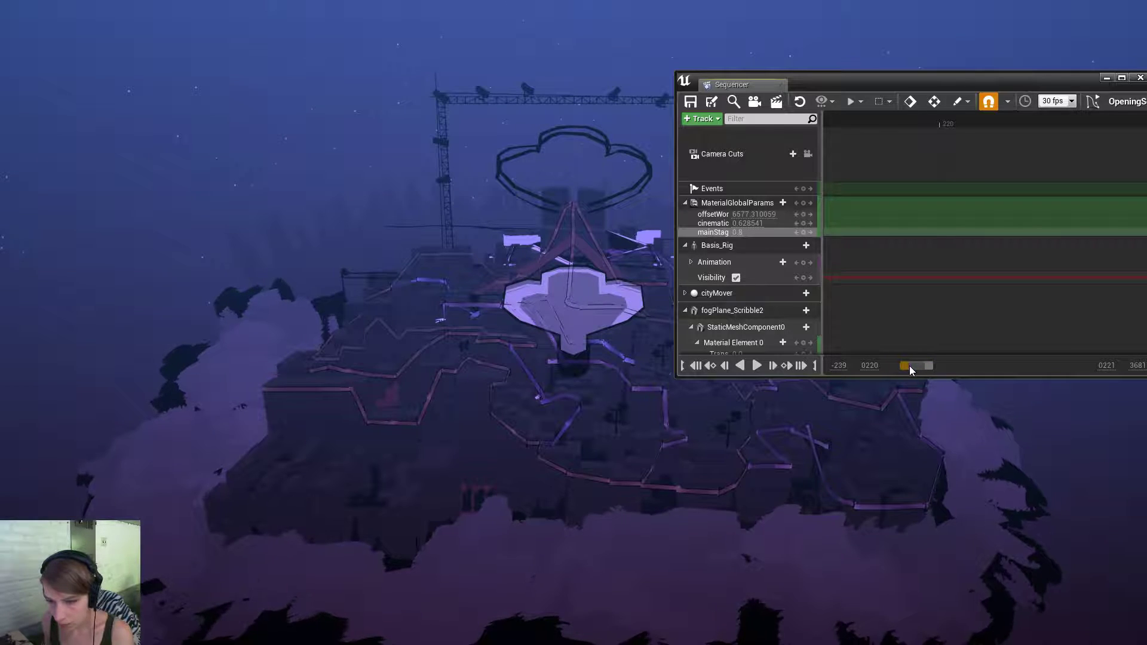
drag(813, 83, 1146, 82)
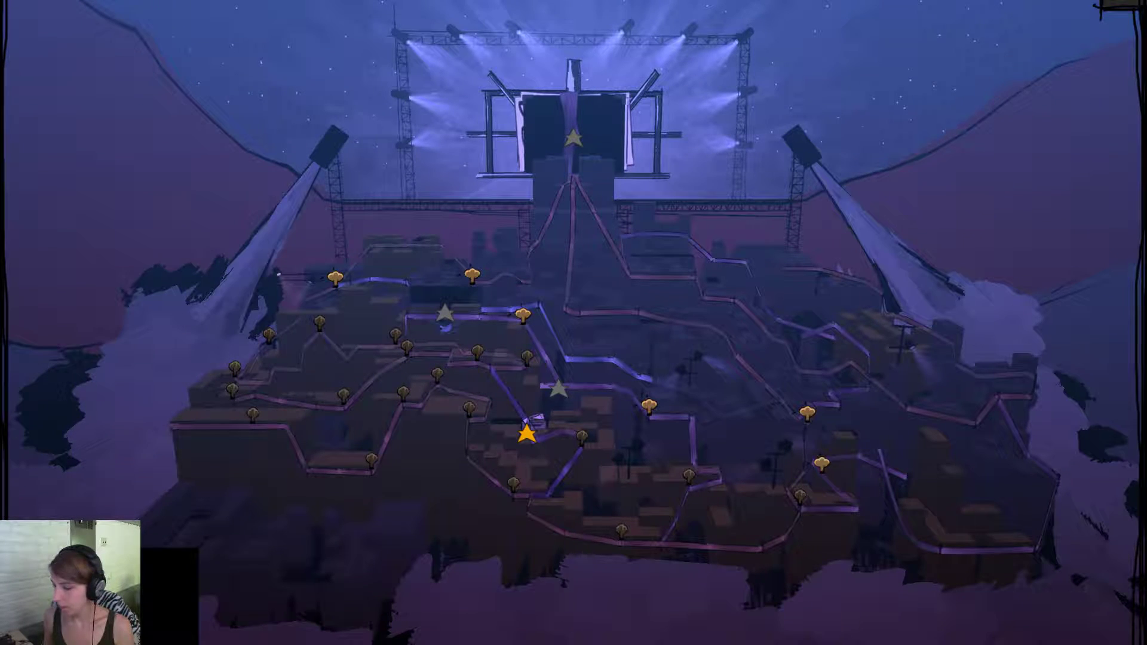
click(164, 564)
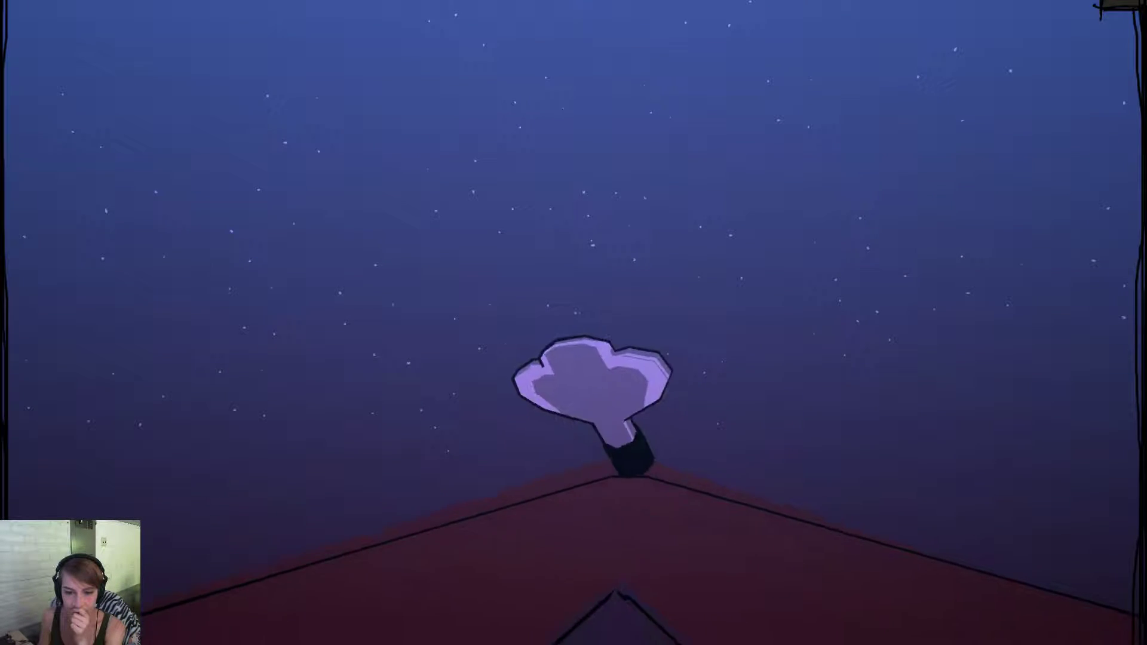
click(561, 322)
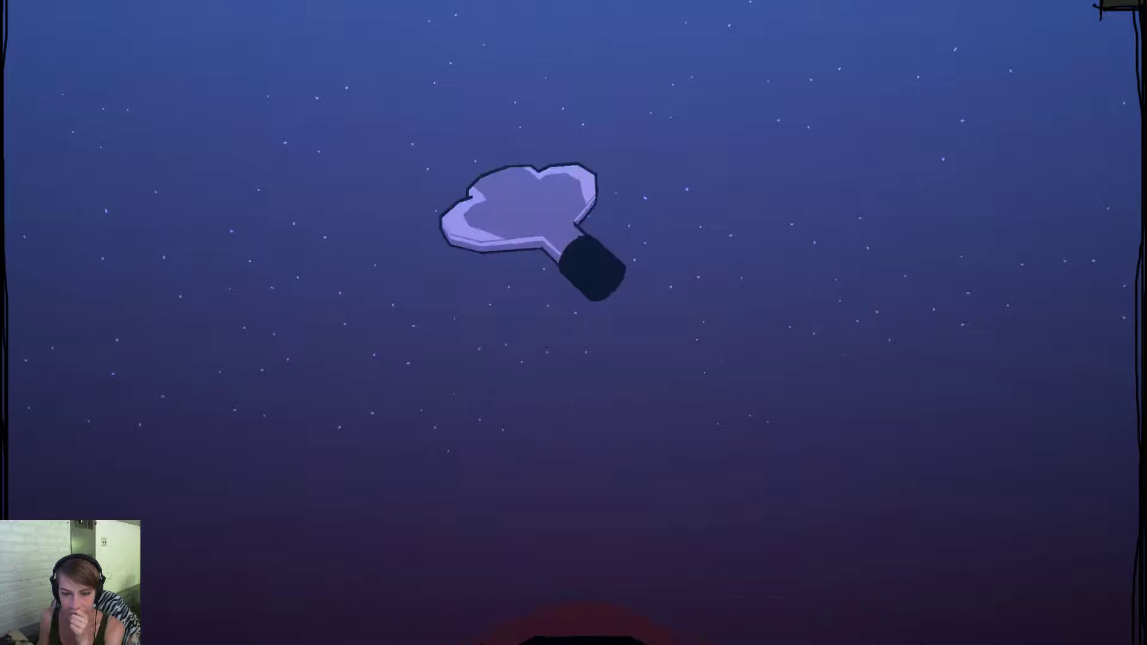
click(528, 350)
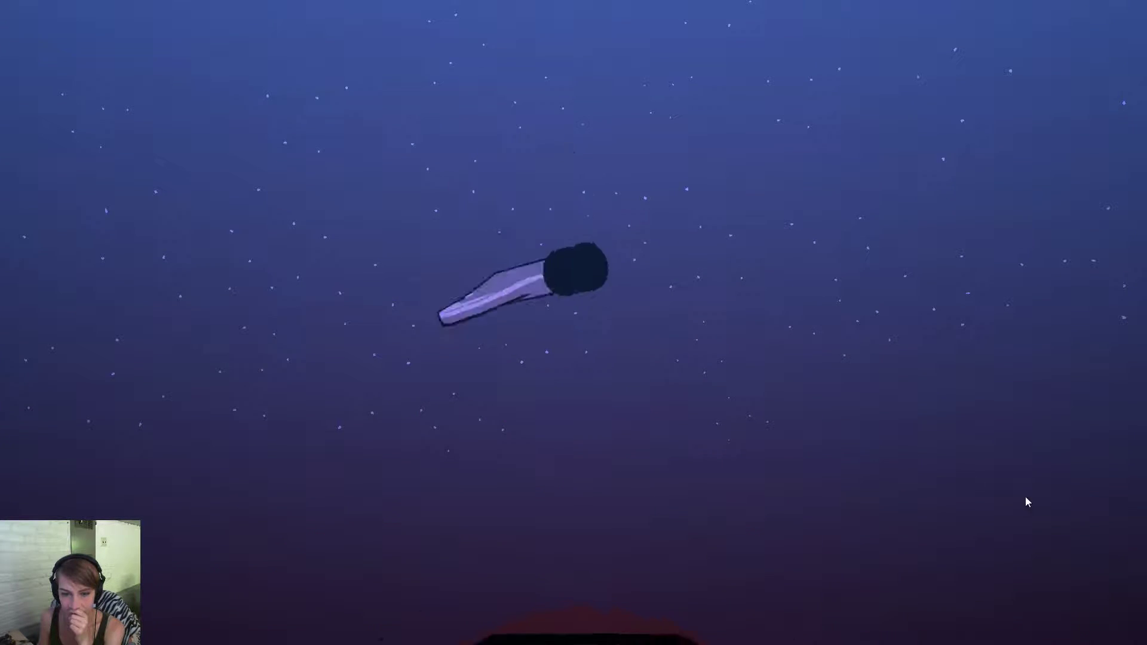
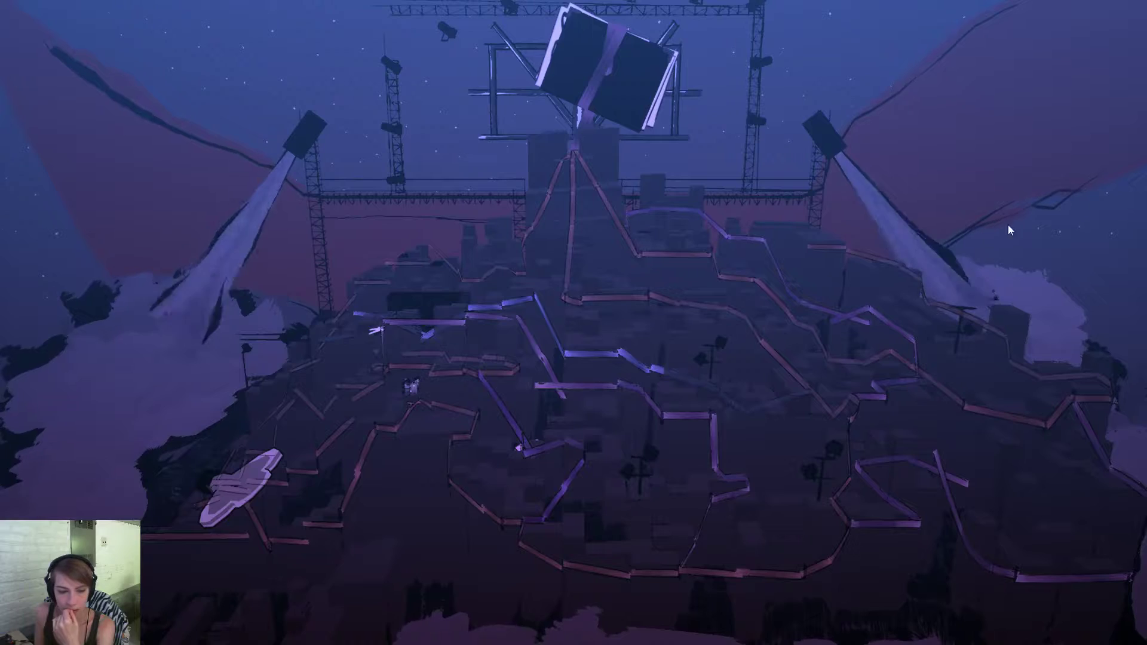
click(233, 497)
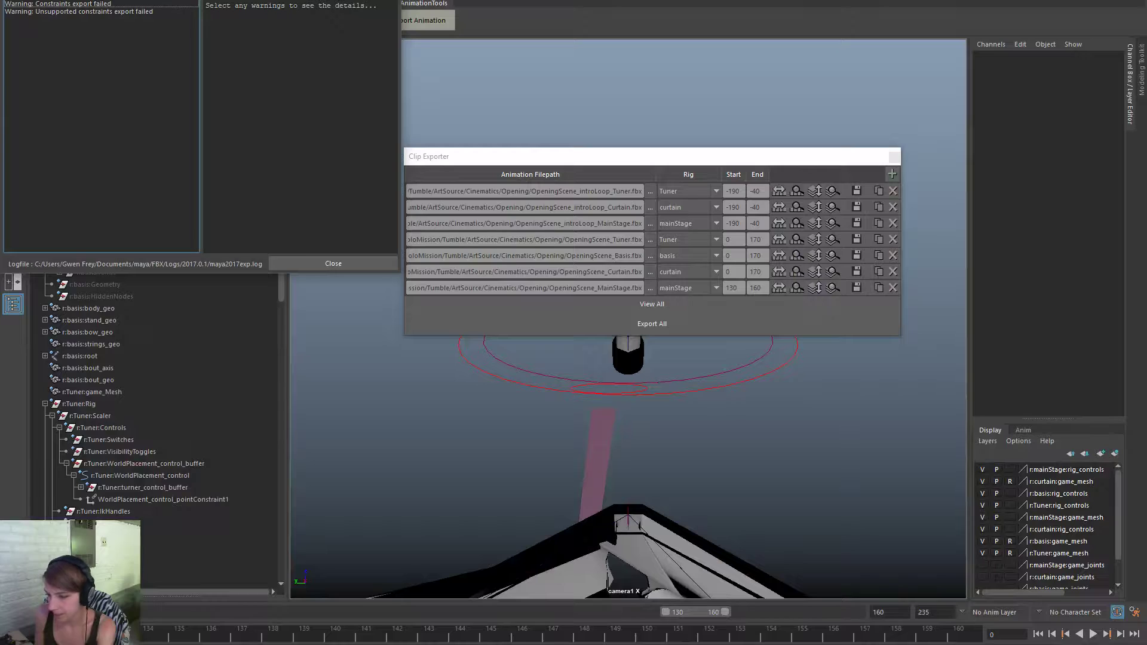
Close the FBX export warnings and the Clip Exporter in Maya, and scrub the shot from its first frames.
click(334, 264)
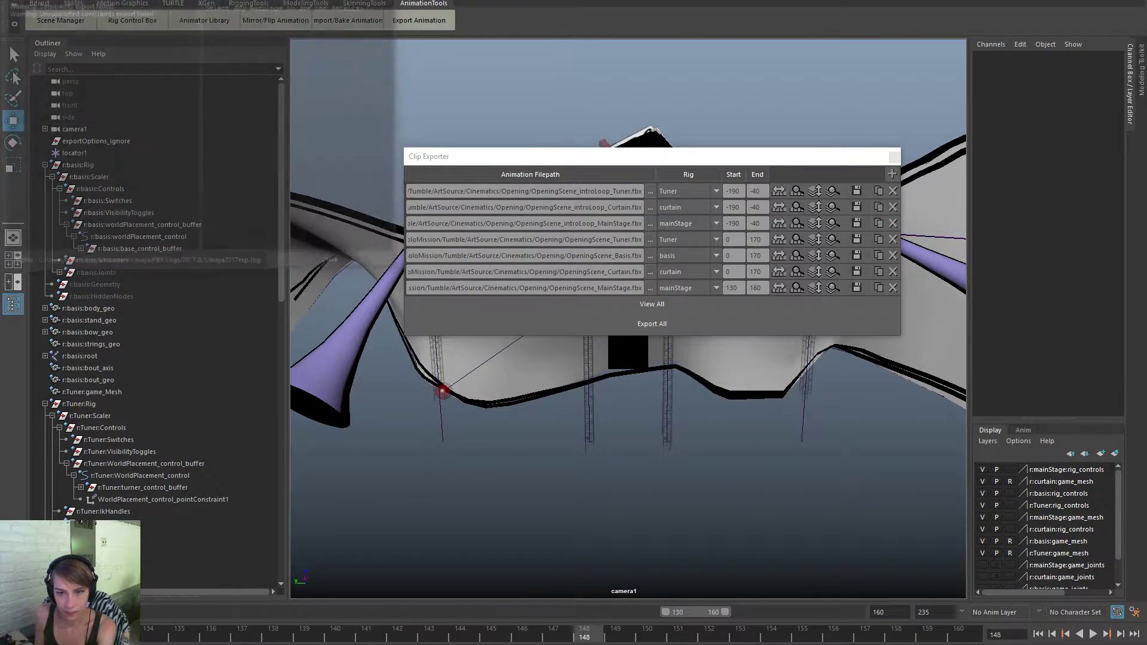
click(894, 156)
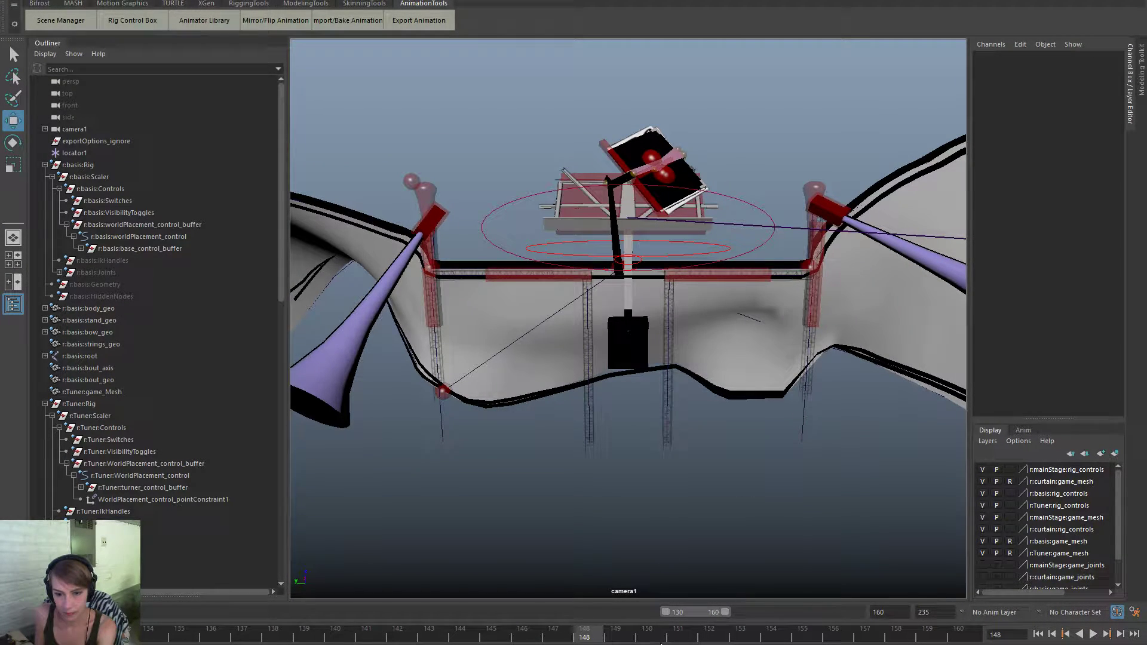
click(148, 624)
drag(148, 624, 262, 613)
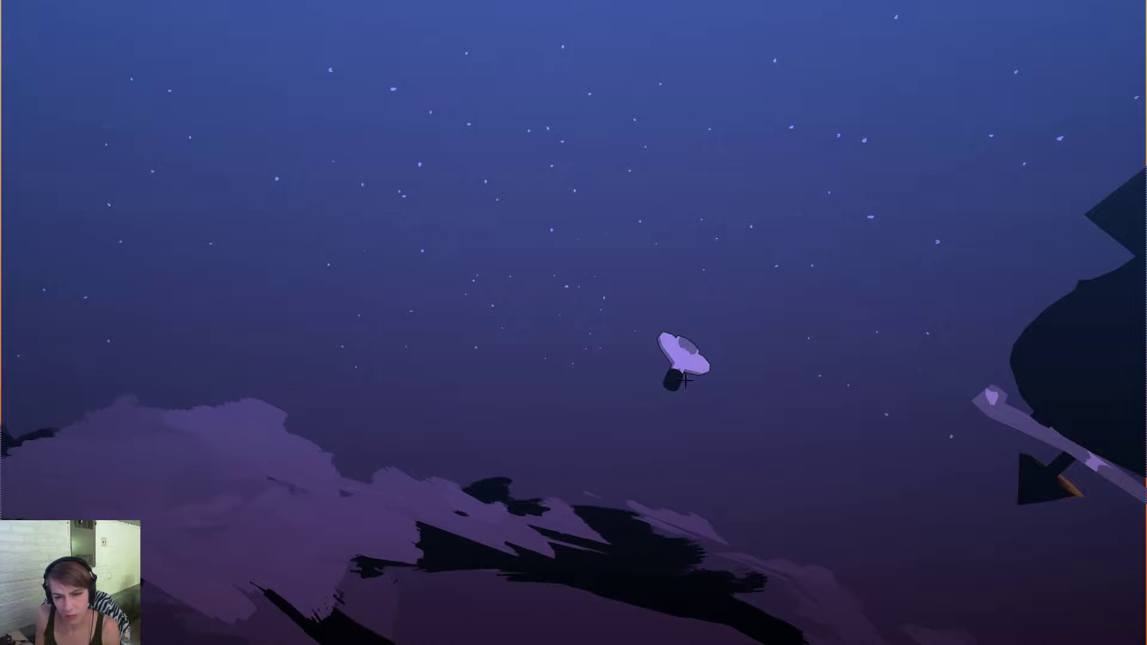
Pick the tuner and the basis character in the Unreal viewport to compare their placement.
click(686, 382)
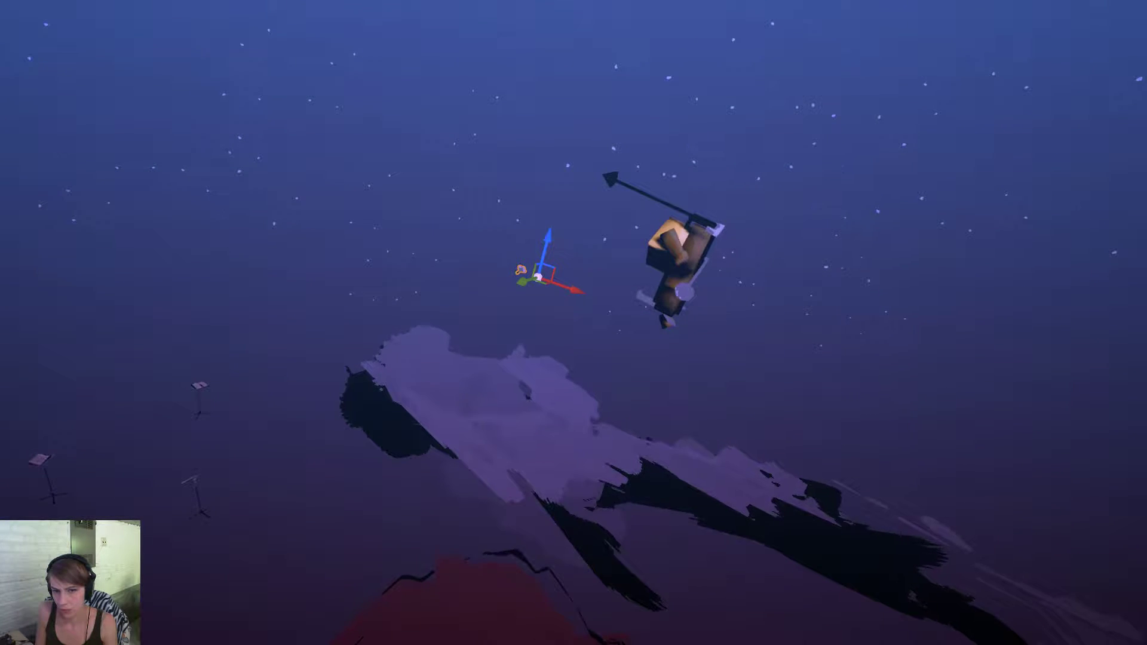
click(674, 258)
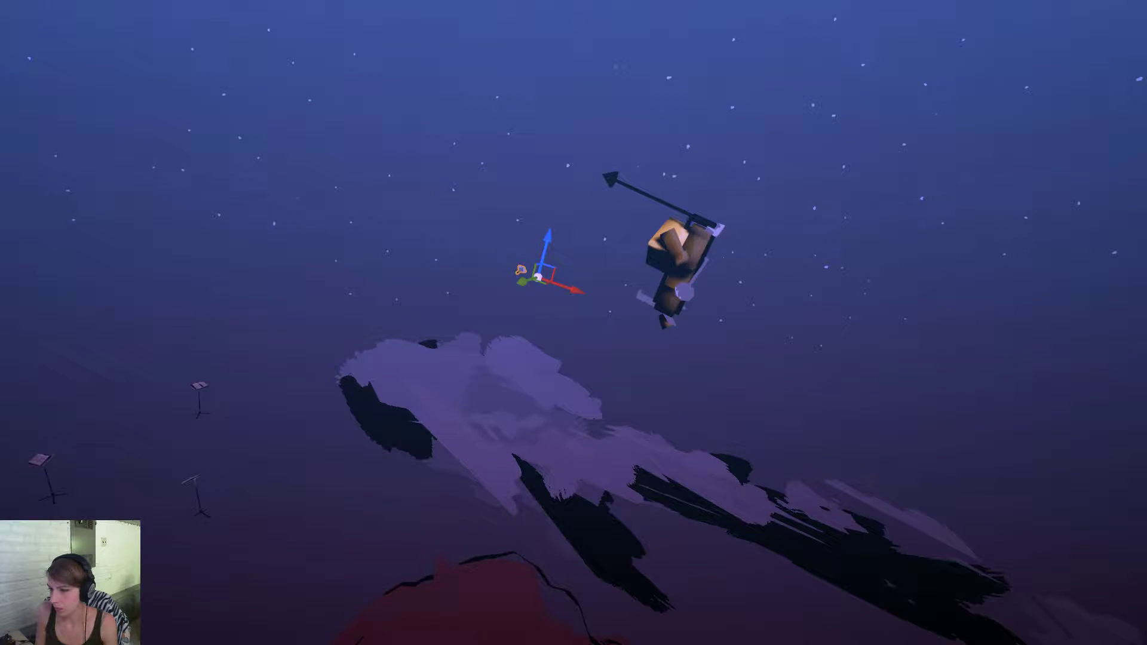
Switch to Maya, play the shot through camera1, and select the tuner's turner_control.
key(alt+Tab)
key(alt+v)
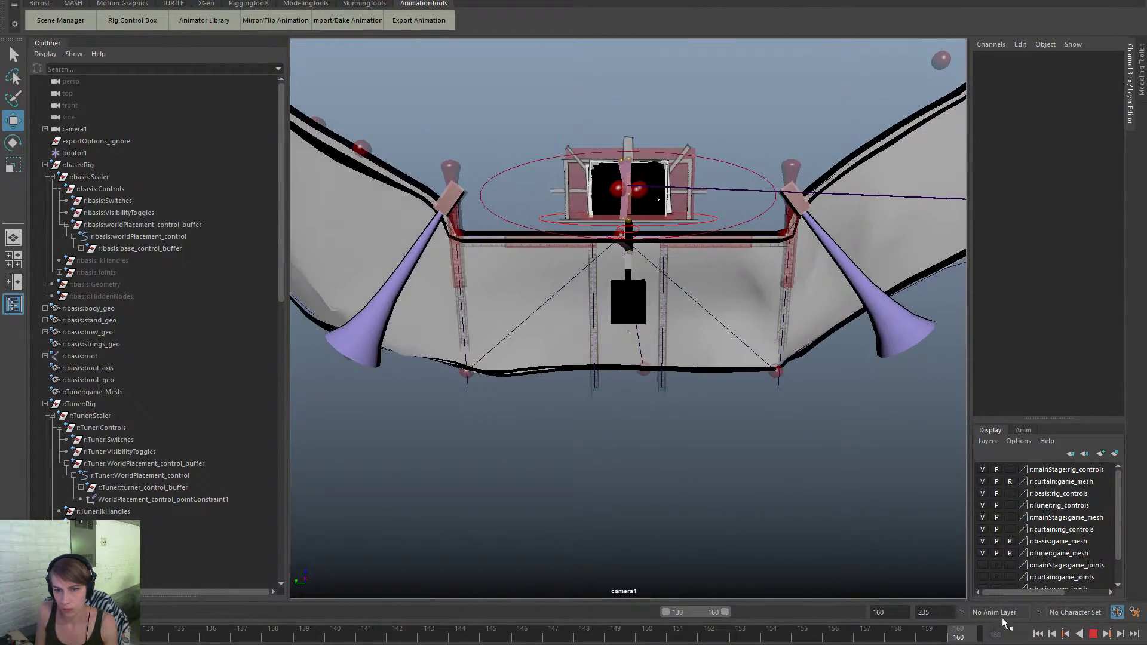
click(1079, 634)
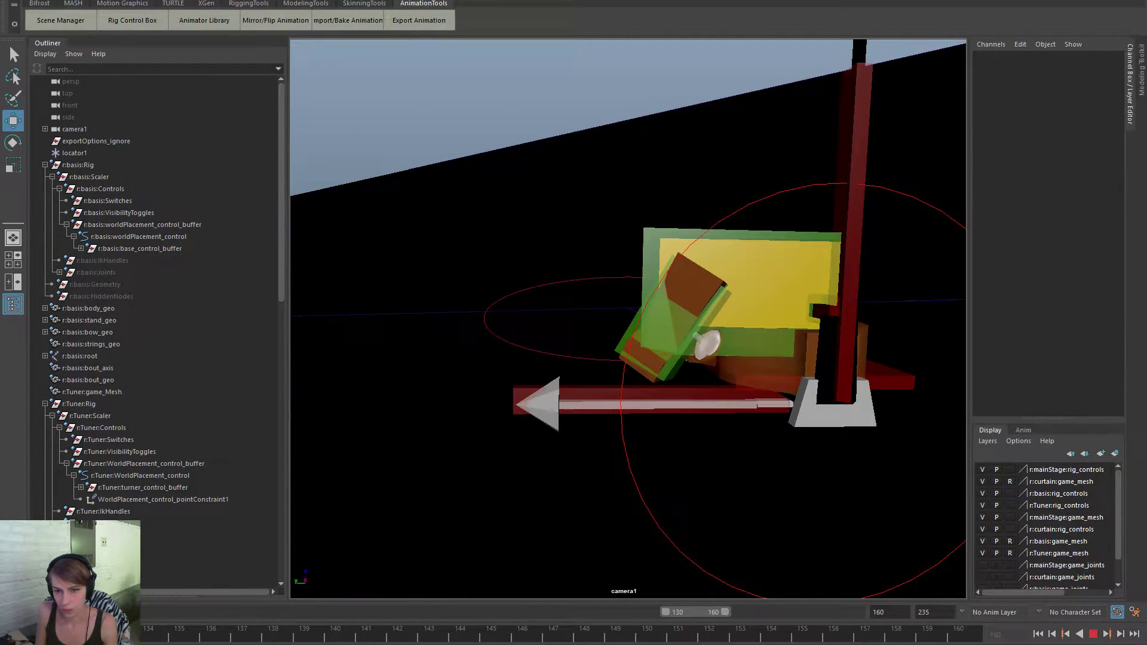
click(710, 344)
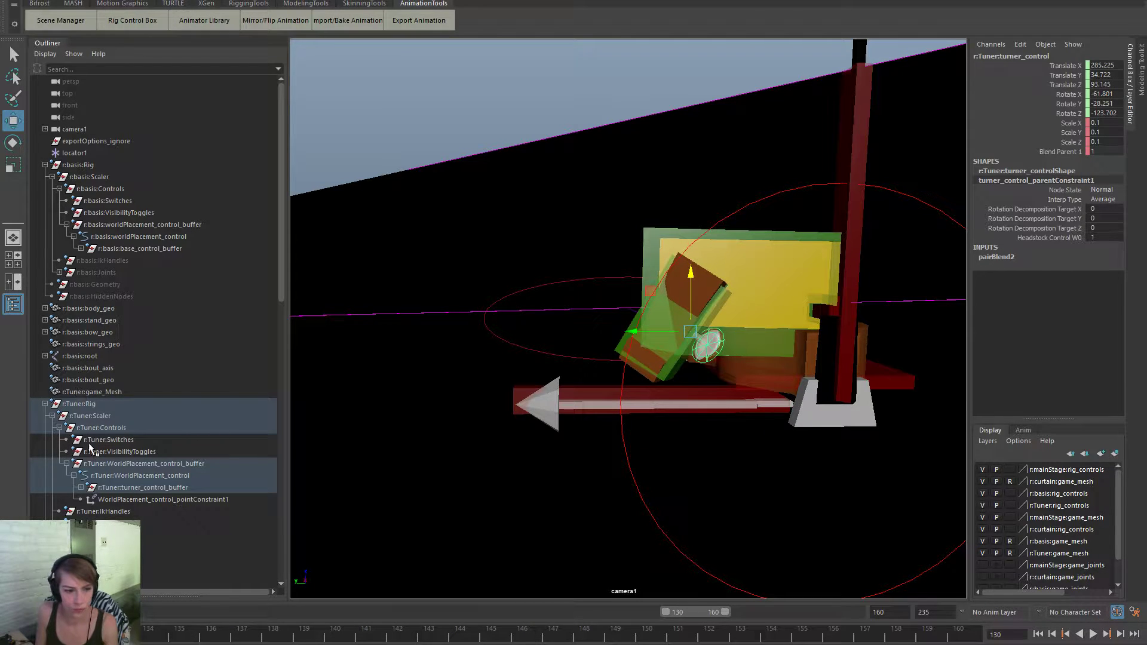
Select the r:Tuner:root joint, frame it in the perspective view, and expand its hierarchy.
scroll(130, 463, down, 3)
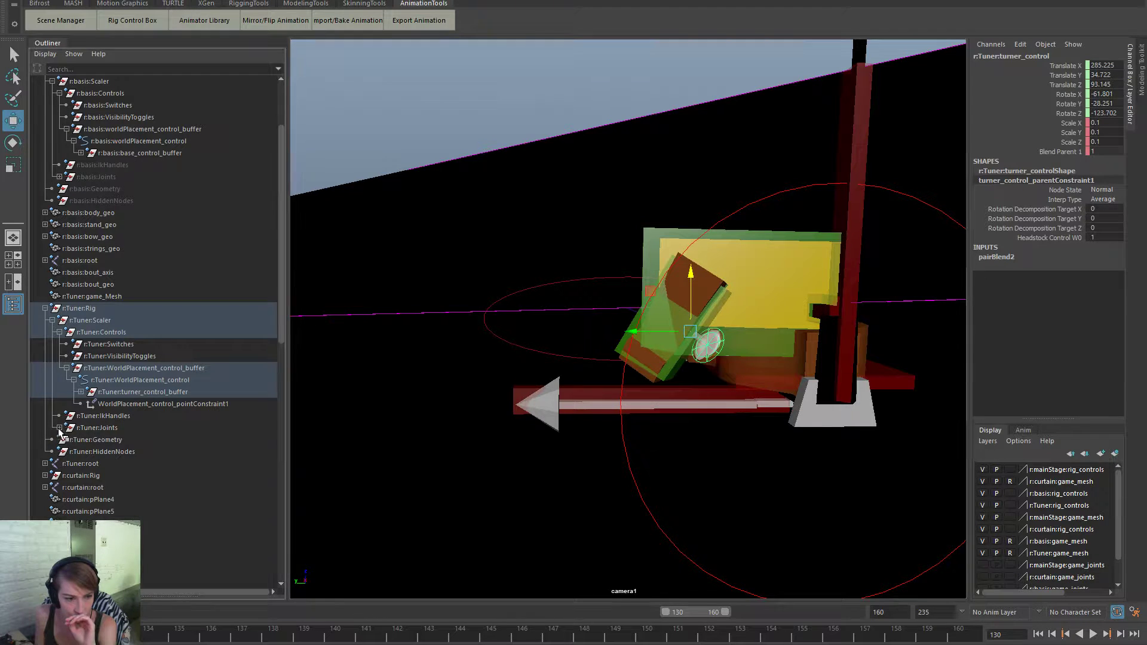
click(101, 466)
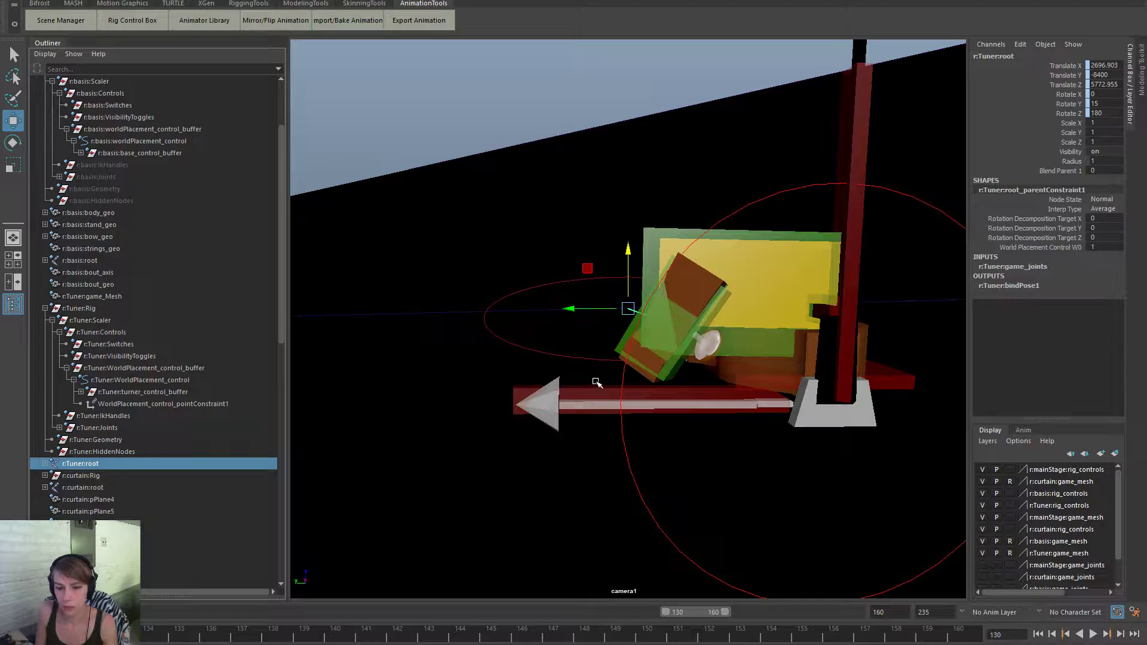
key(space)
drag(720, 113, 854, 139)
alt+drag(783, 273, 844, 289)
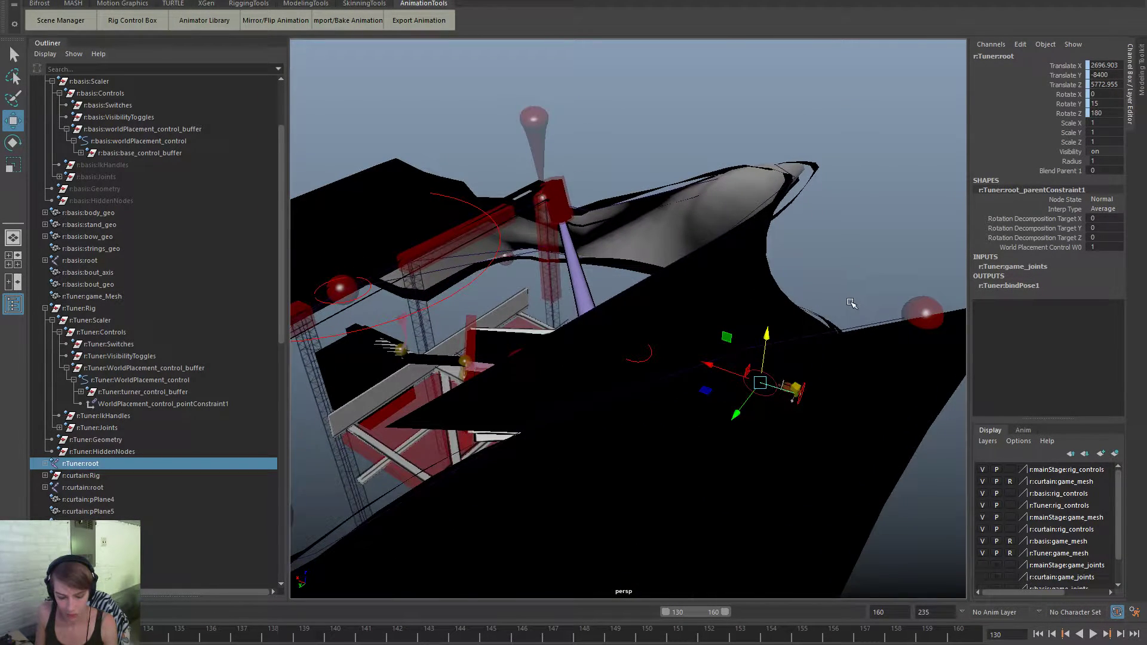
key(f)
mouse_move(786, 400)
alt+mouse_down()
mouse_move(801, 397)
mouse_move(788, 389)
alt+mouse_up()
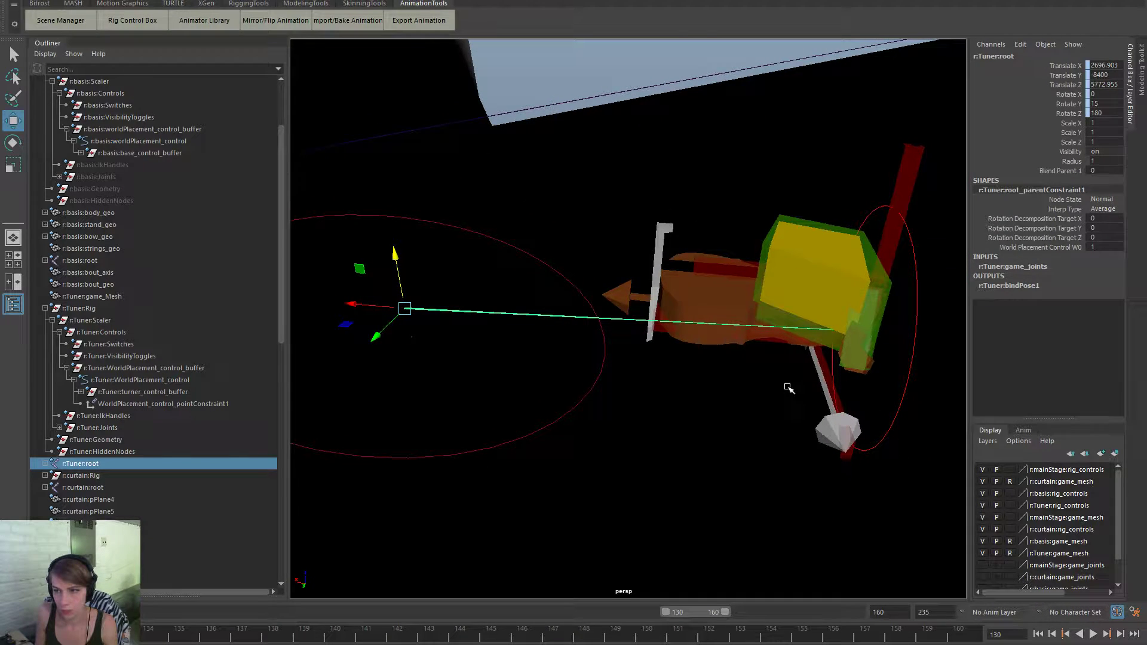
click(46, 464)
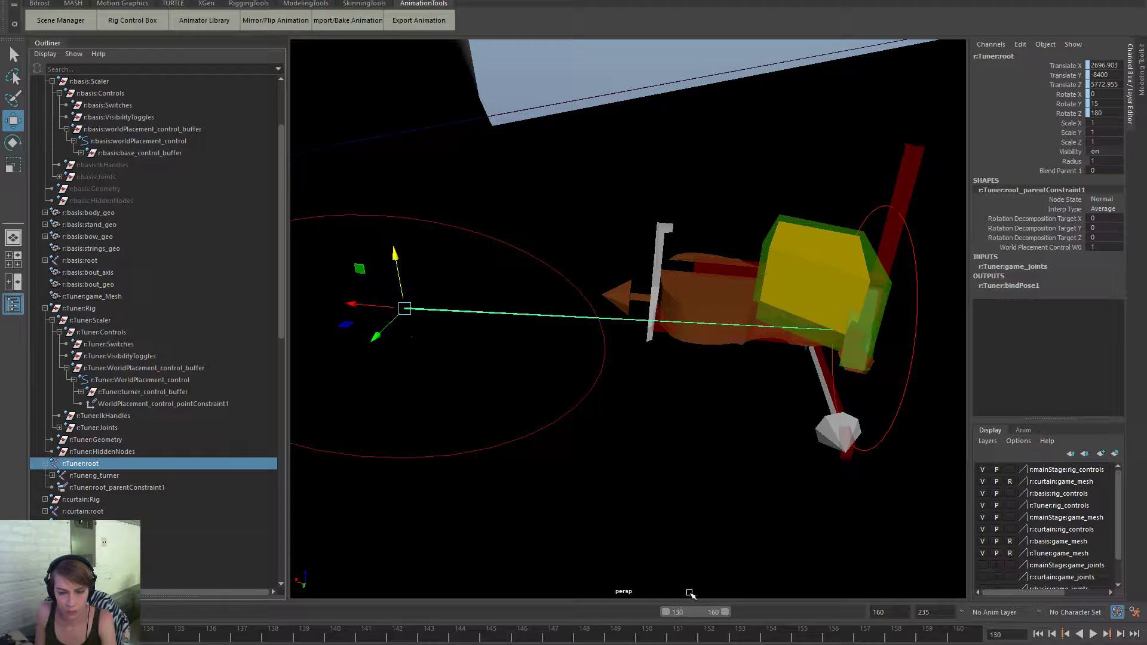
Shift the playback range to frames 107–137 and scrub to frame 111.
drag(466, 633, 499, 635)
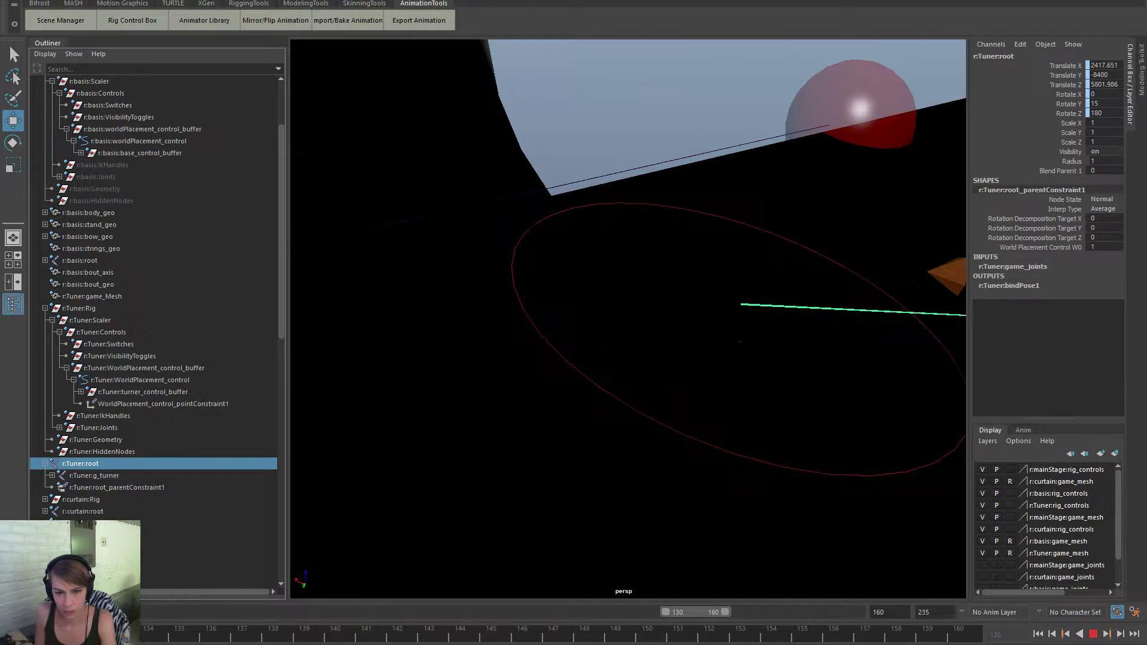
key(Escape)
drag(682, 613, 641, 612)
drag(706, 632, 147, 632)
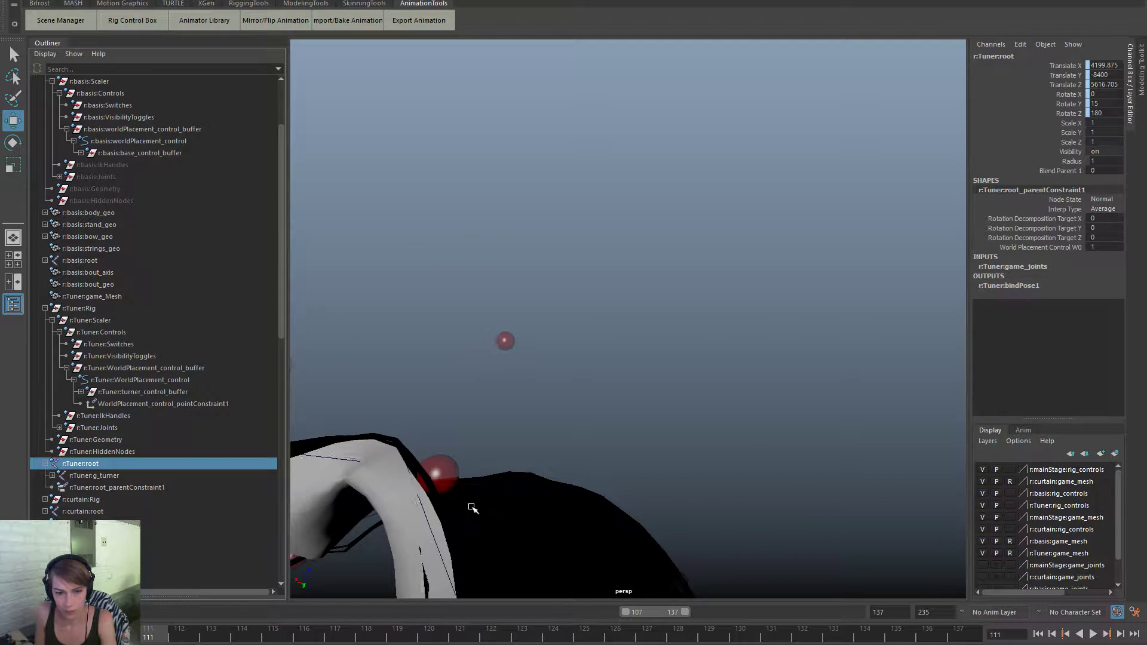
Play the 107–137 range in the perspective view to examine how the tuner root moves with its rig.
scroll(472, 508, down, 6)
scroll(461, 516, up, 4)
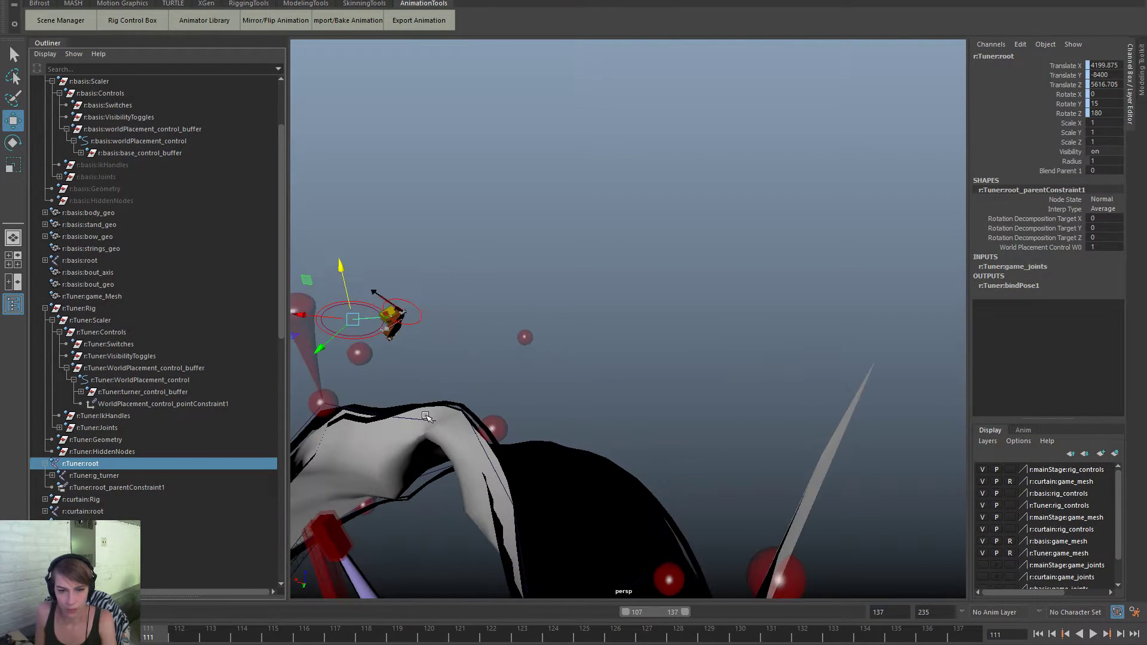
alt+middle_drag(426, 416, 838, 470)
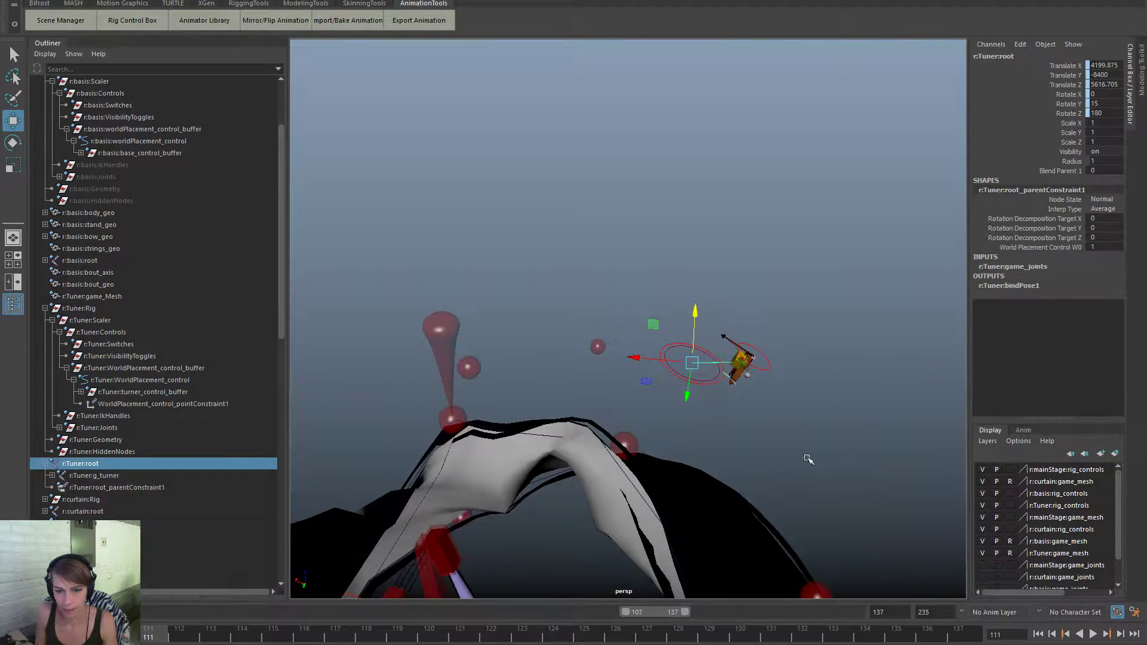
scroll(838, 470, up, 3)
scroll(838, 470, up, 2)
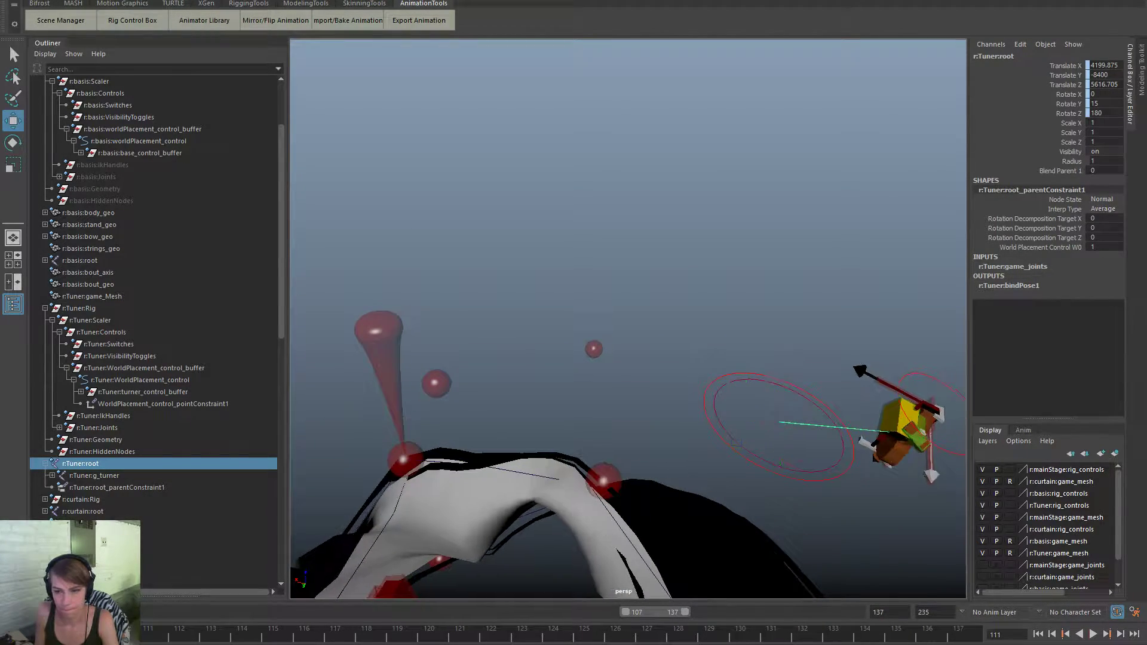
key(alt+v)
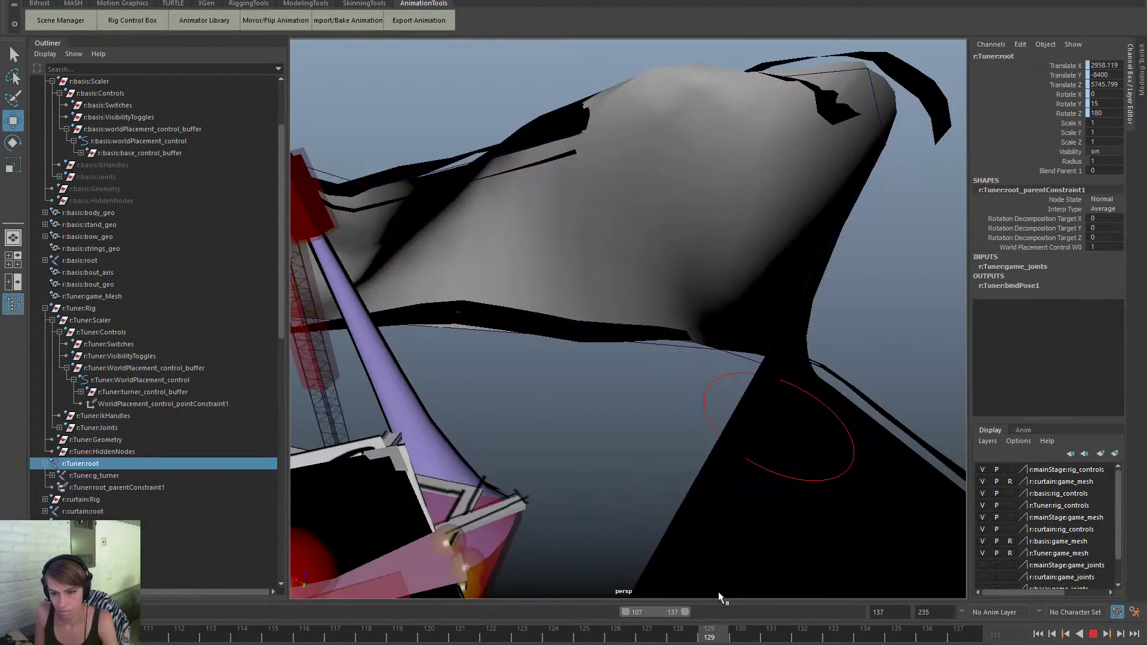
key(alt+v)
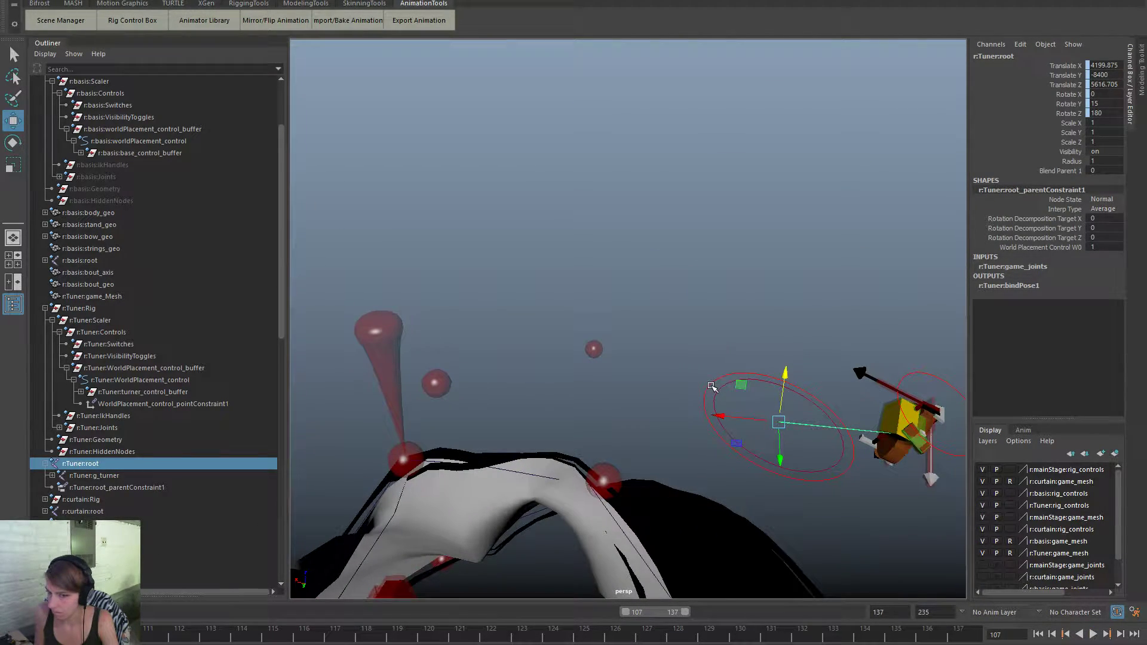
Select r:basis:worldPlacement_control and play the 107–137 range to examine how the basis moves relative to it.
click(710, 385)
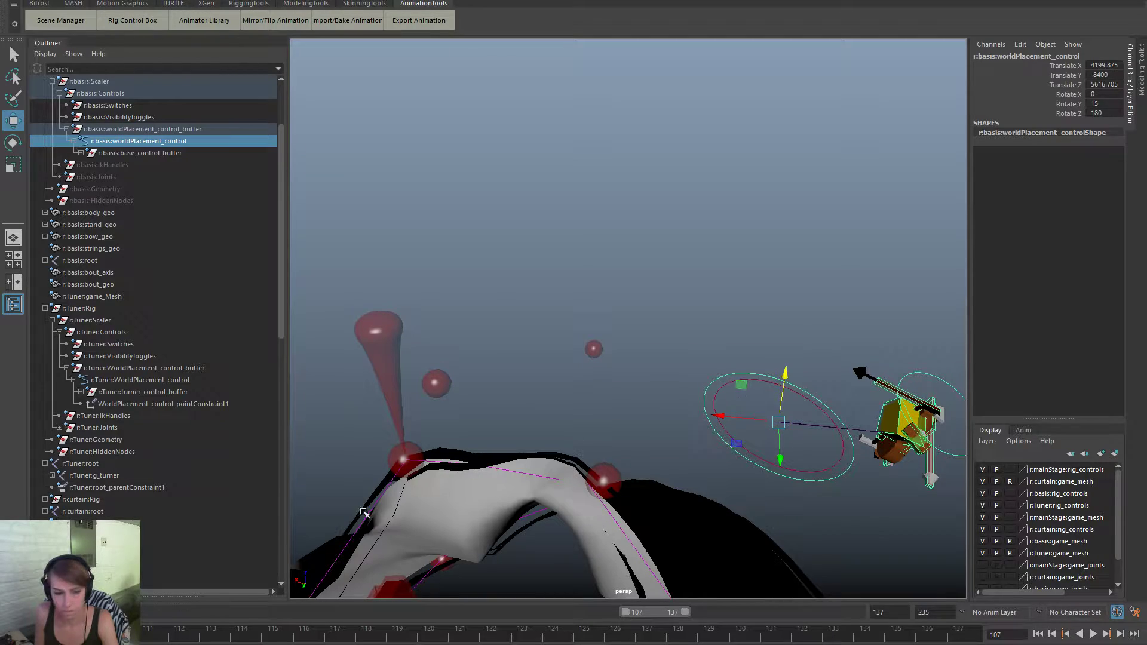
key(alt+v)
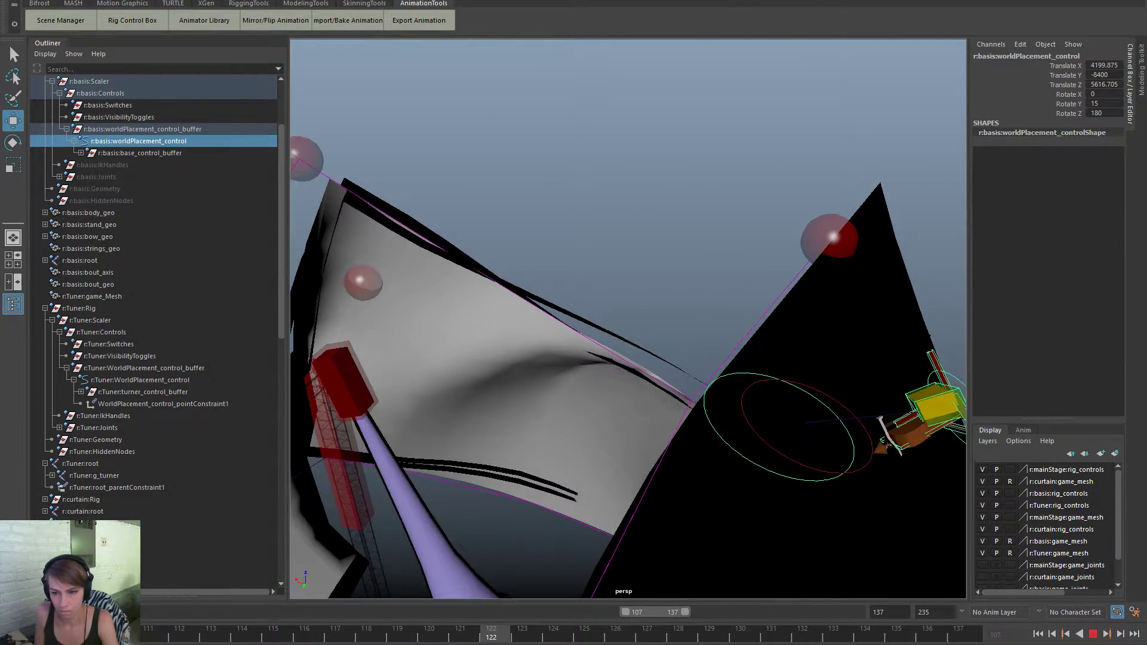
key(Escape)
Point-constrain r:basis:worldPlacement_control to camera1.
click(166, 94)
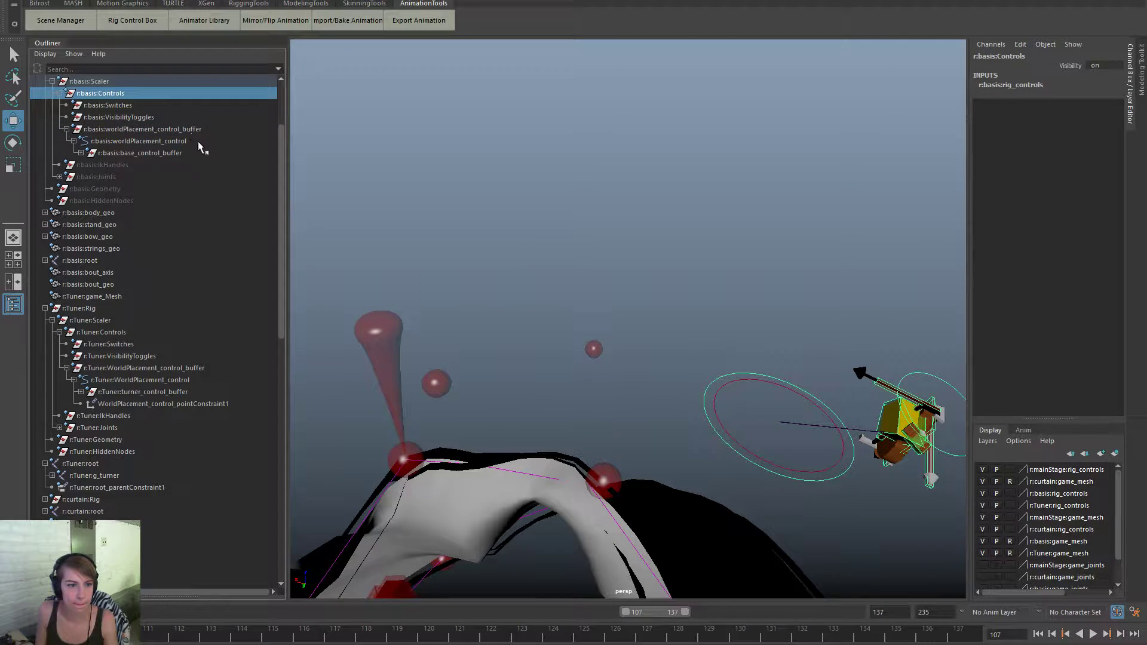
scroll(202, 156, up, 3)
click(99, 166)
click(113, 141)
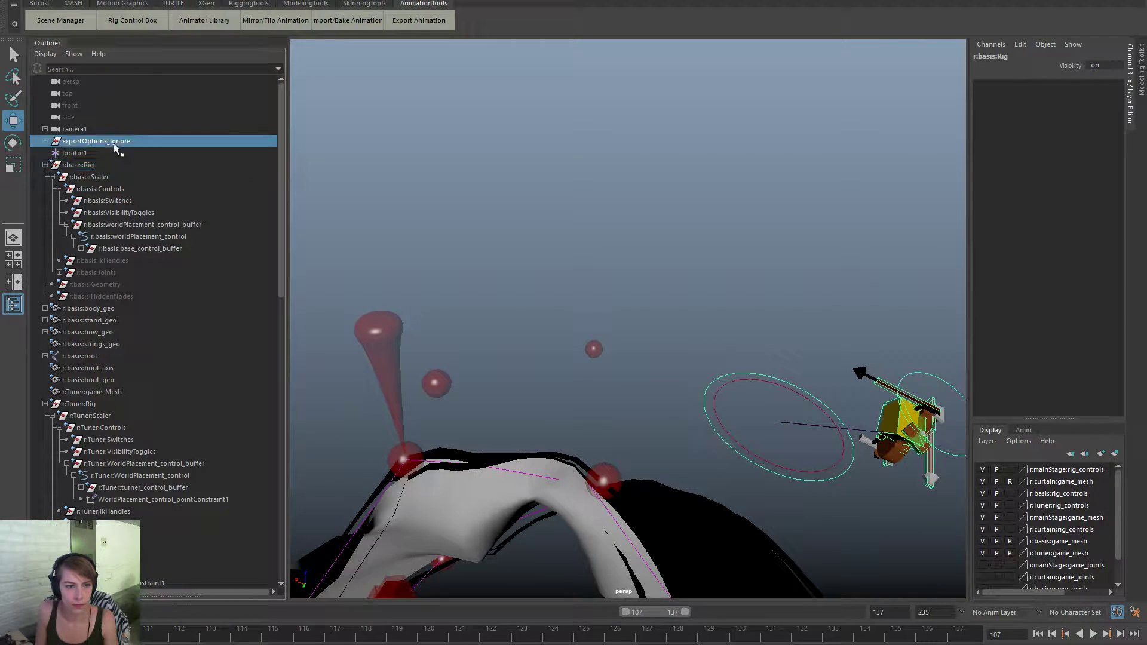
click(144, 187)
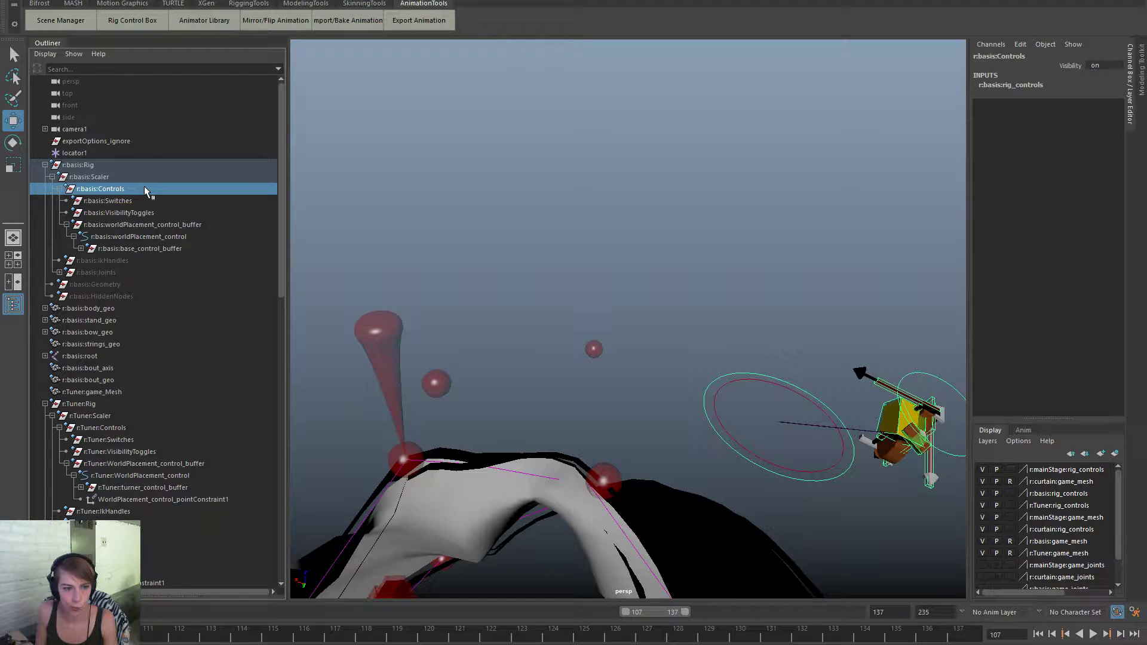
click(127, 129)
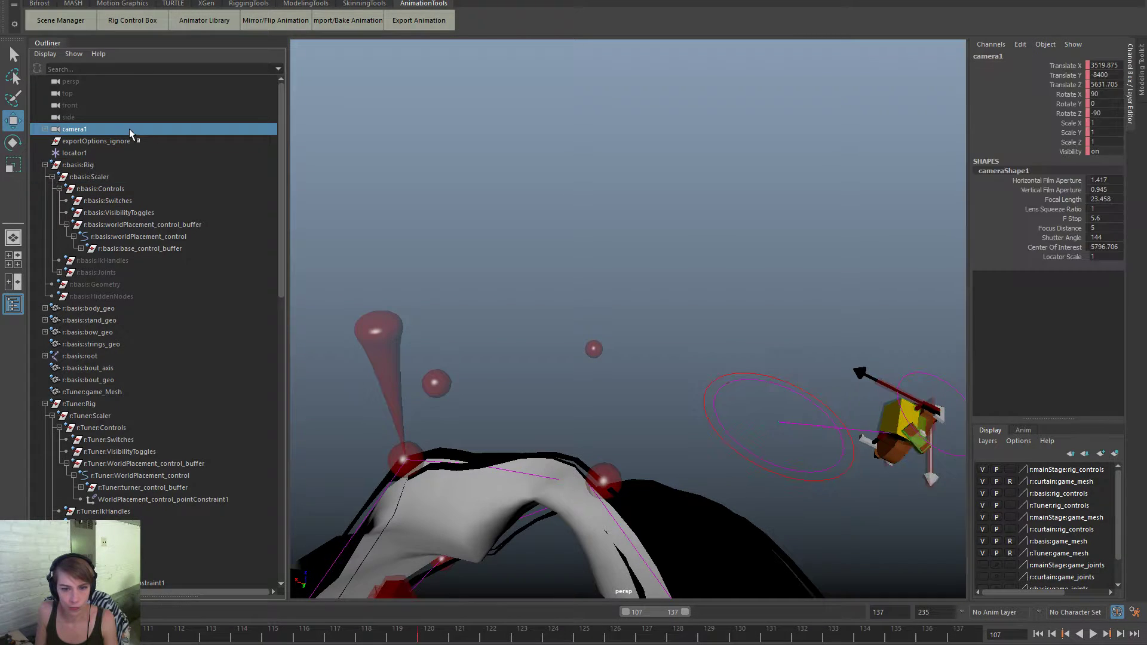
shift+click(722, 379)
key(space)
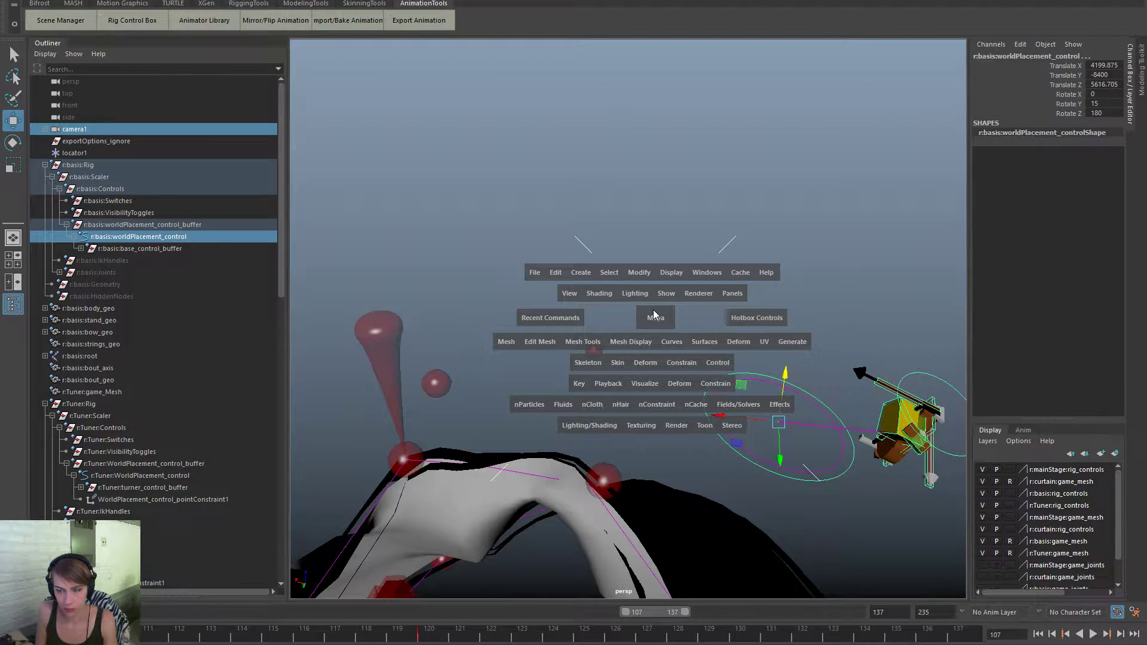
click(681, 362)
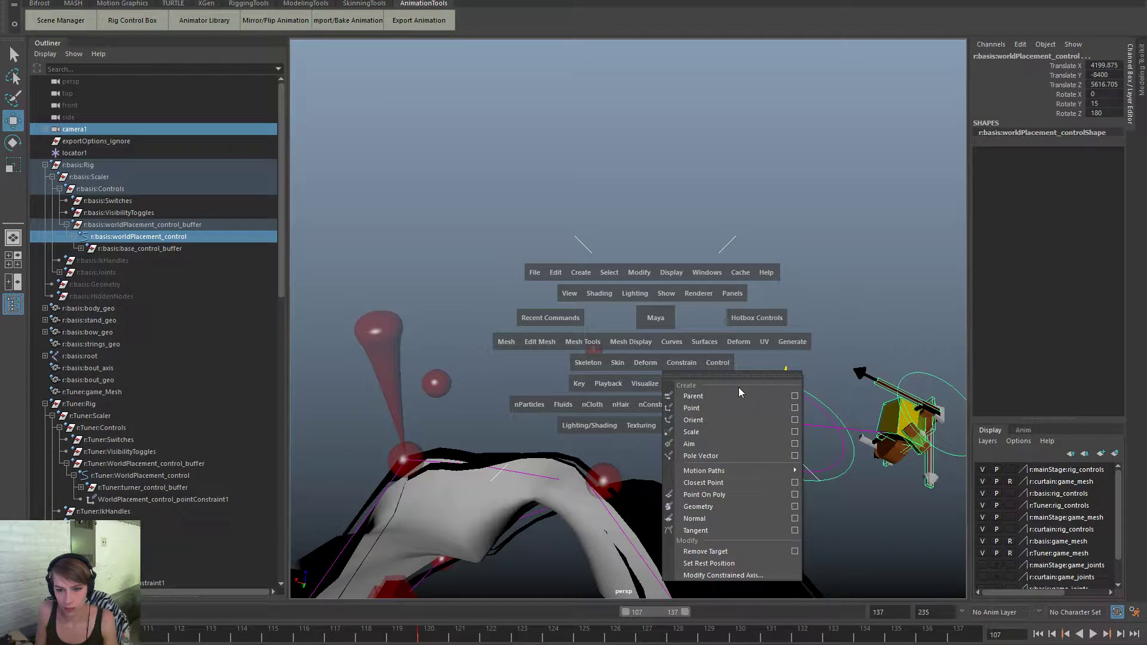
click(795, 420)
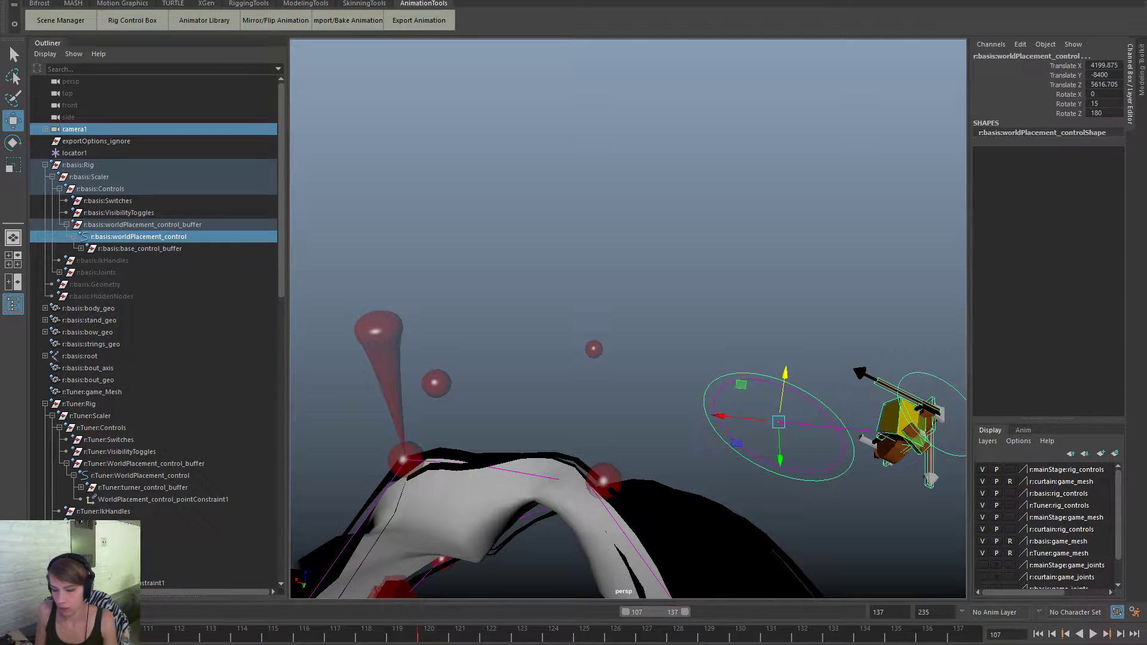
Play the 107–137 range in the perspective view and examine the constrained basis rig up close.
alt+right_drag(770, 429, 320, 480)
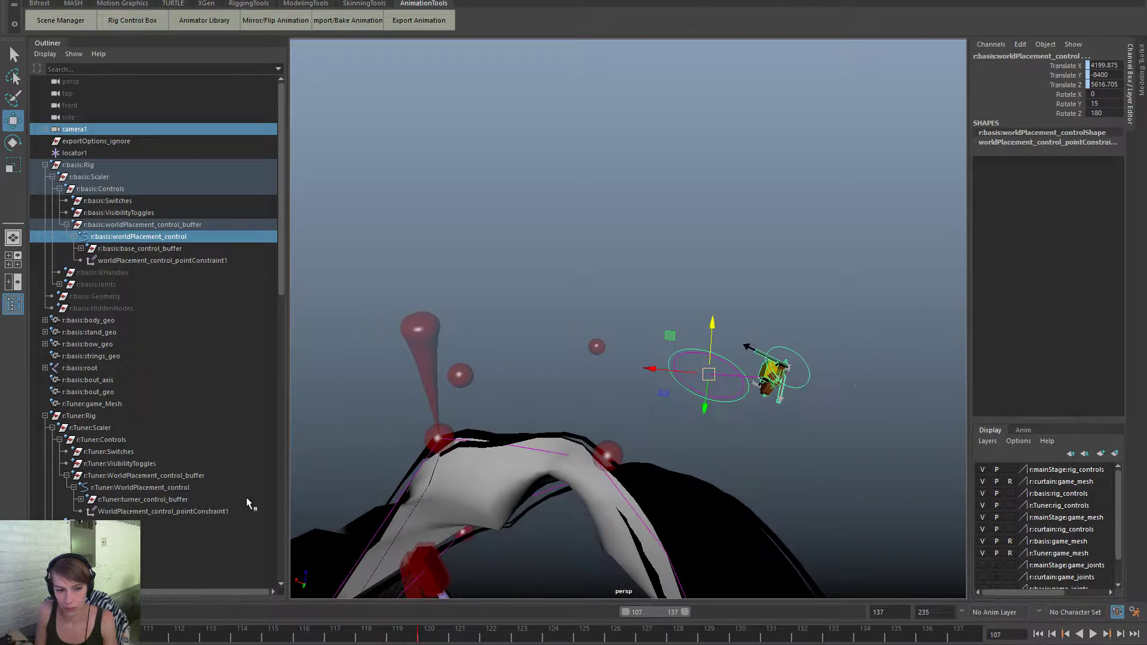
key(alt+v)
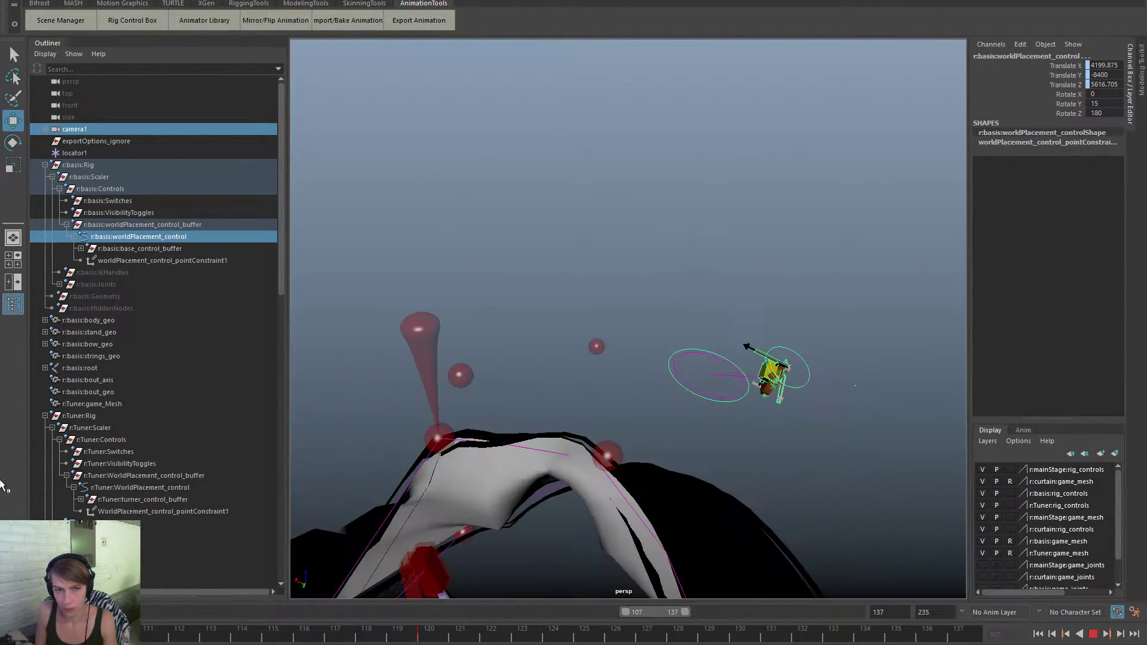
key(alt+v)
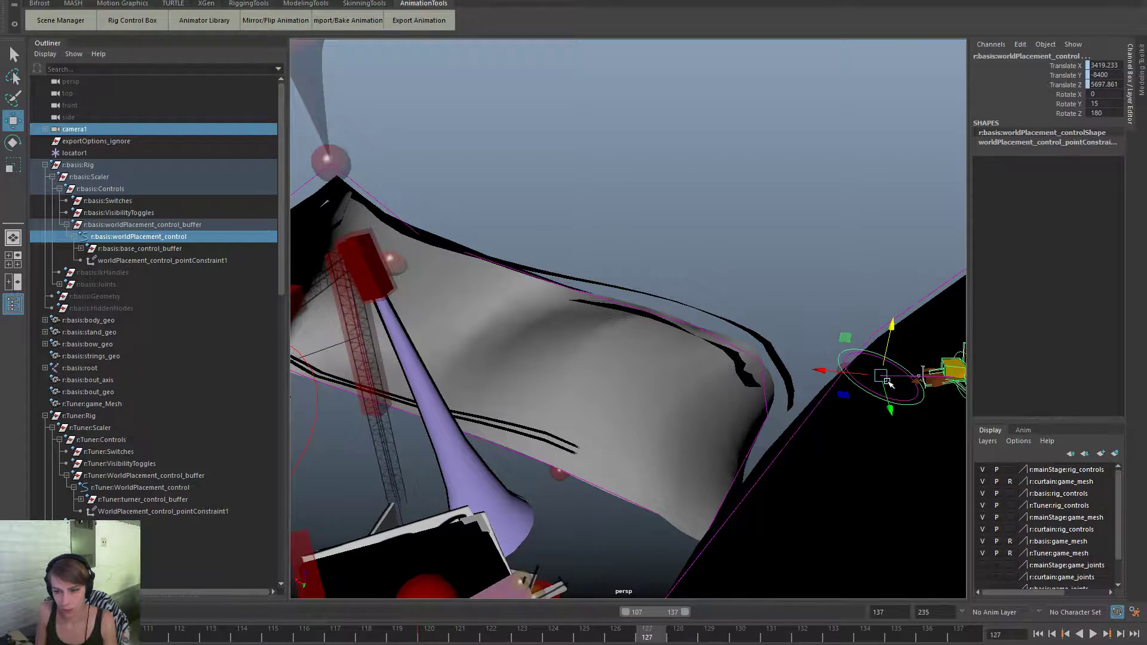
alt+middle_drag(885, 378, 643, 355)
alt+right_drag(643, 355, 666, 593)
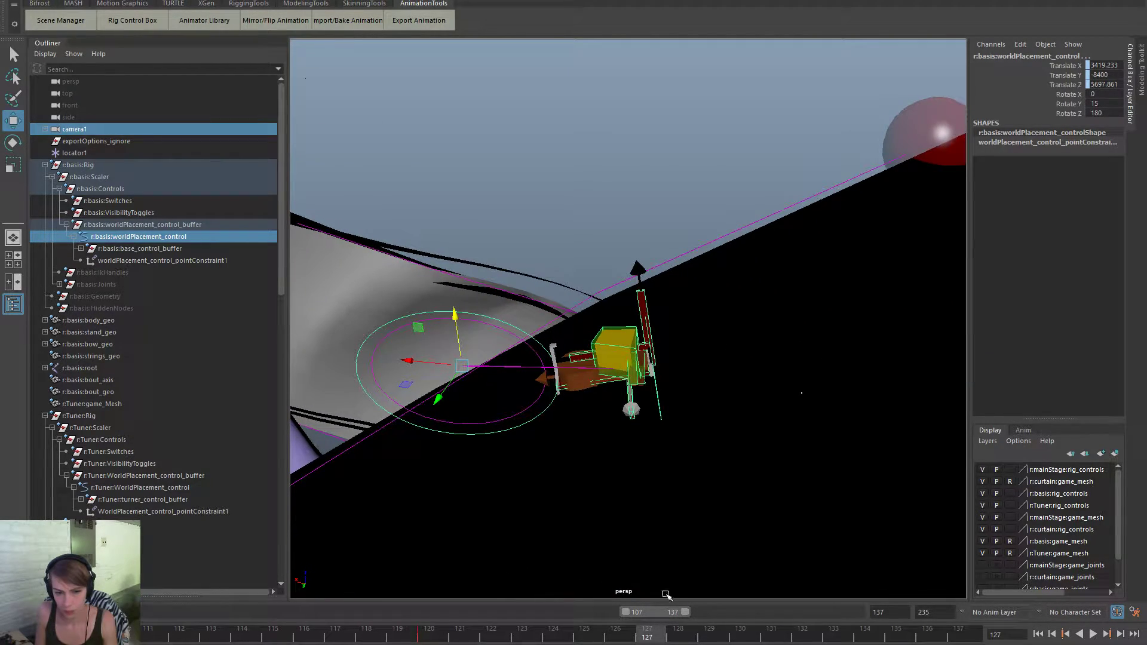
key(alt+v)
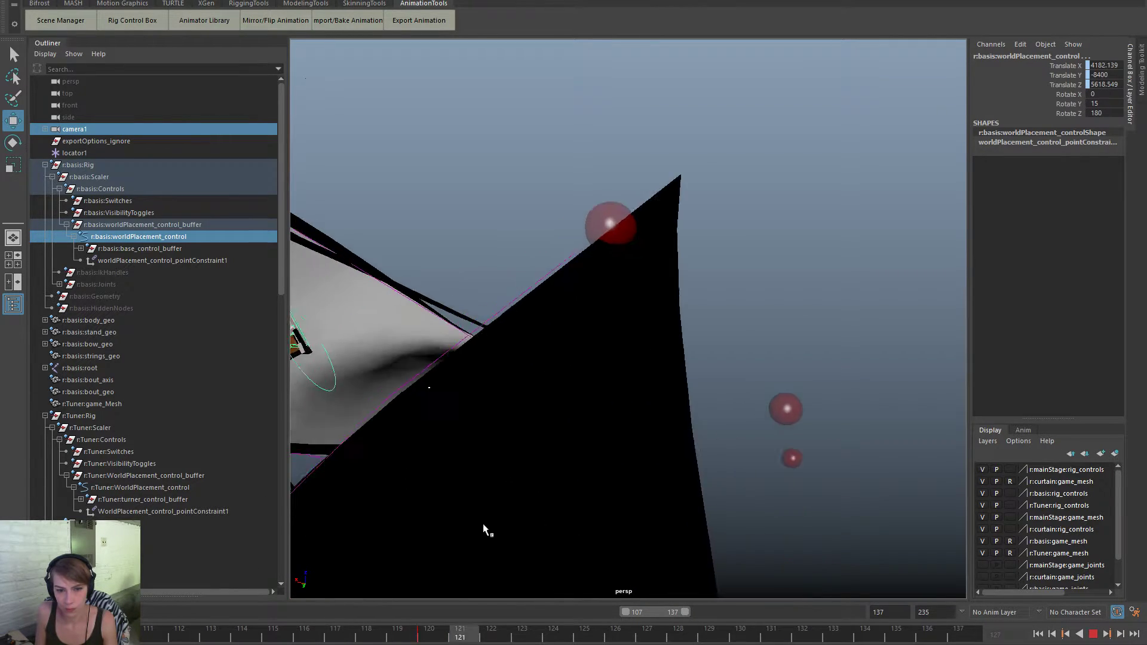
key(alt+v)
alt+middle_drag(839, 468, 594, 394)
alt+right_drag(399, 336, 489, 382)
Export the OpeningScene_Basis and OpeningScene_Tuner clips, frames 0–170, with the Clip Exporter.
click(419, 20)
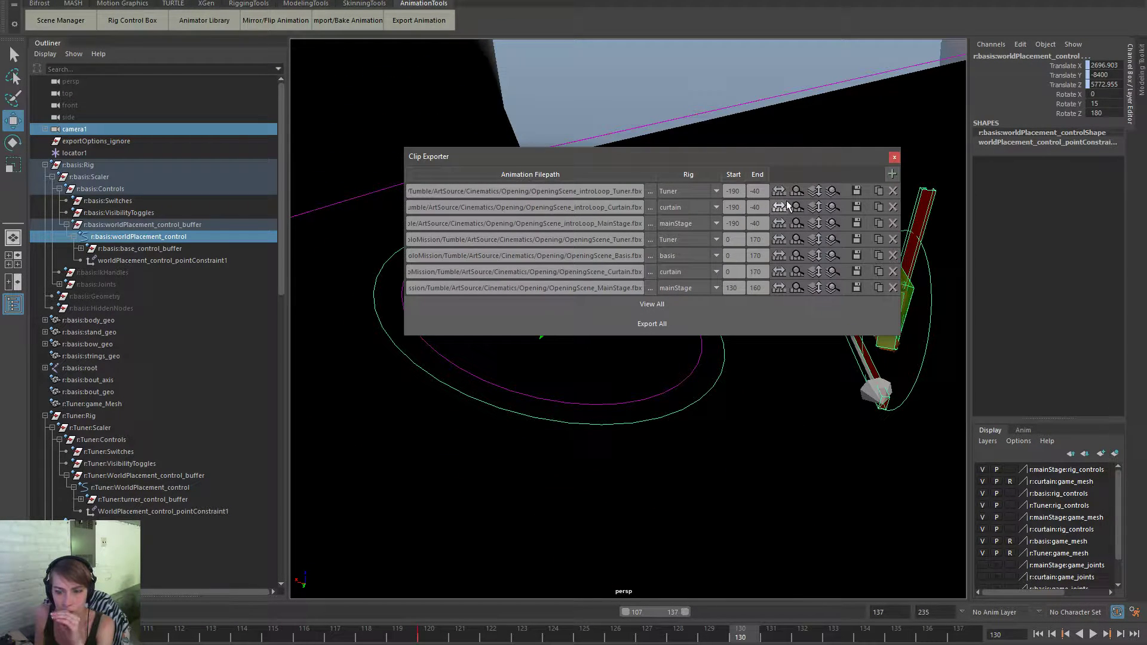
click(856, 255)
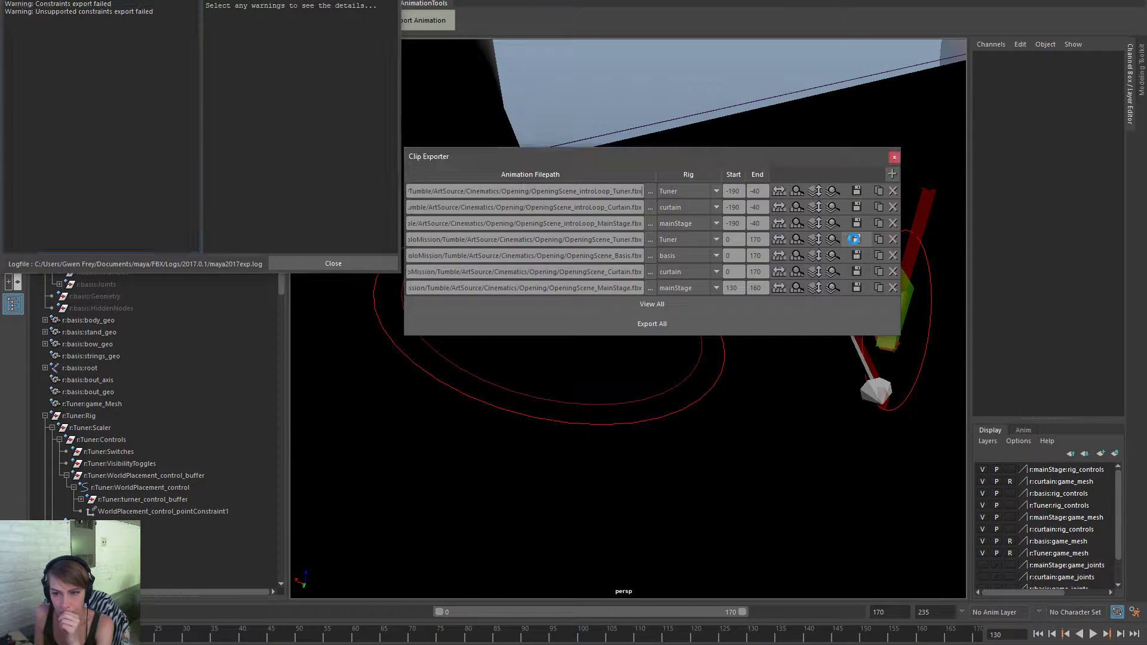
click(856, 239)
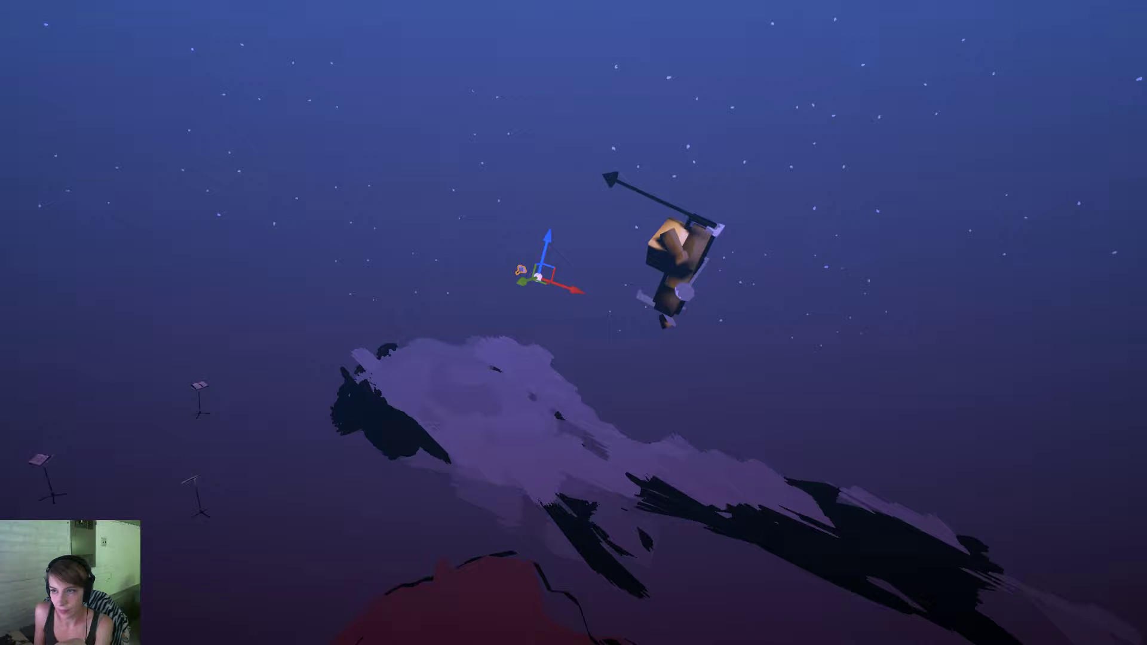
Switch to Unreal, leave the full-screen viewport, and show the list of levels.
key(F11)
scroll(1073, 53, down, 10)
scroll(1073, 52, up, 20)
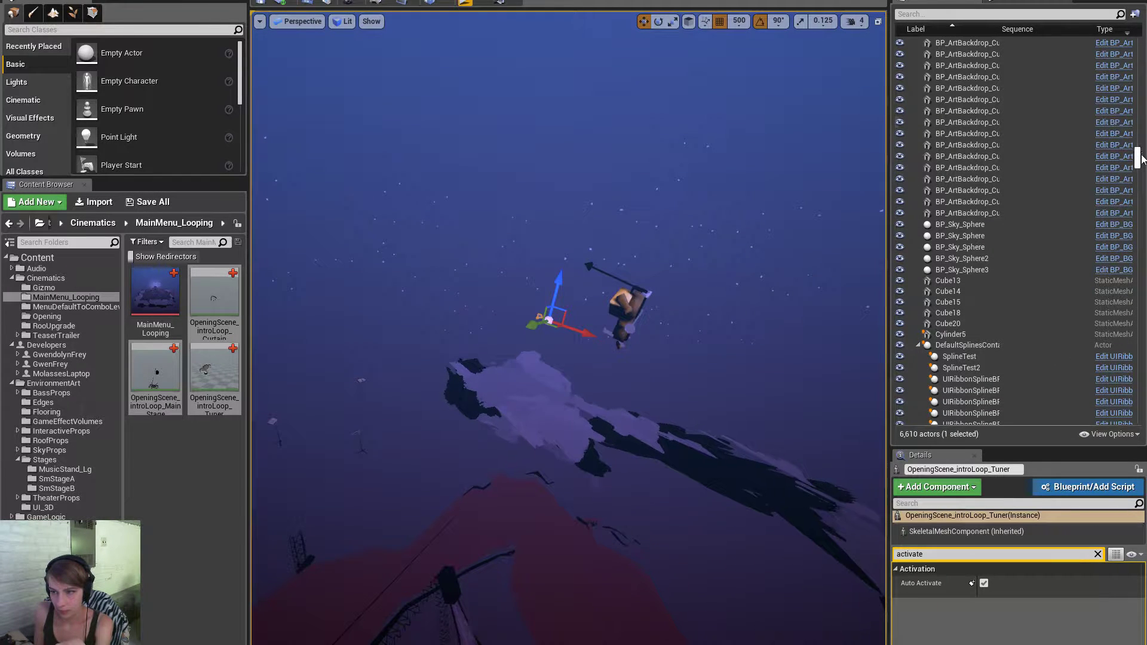
click(1036, 2)
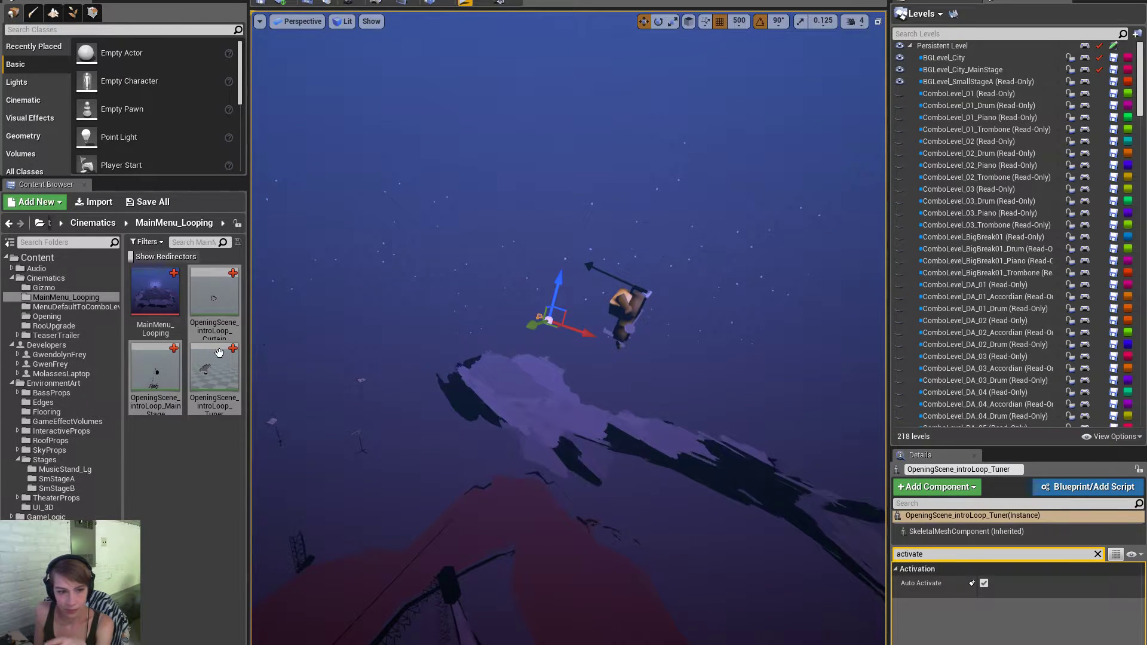
Reimport the OpeningScene_Basis and OpeningScene_Tuner animations in the Cinematics/Opening folder.
click(83, 310)
click(90, 316)
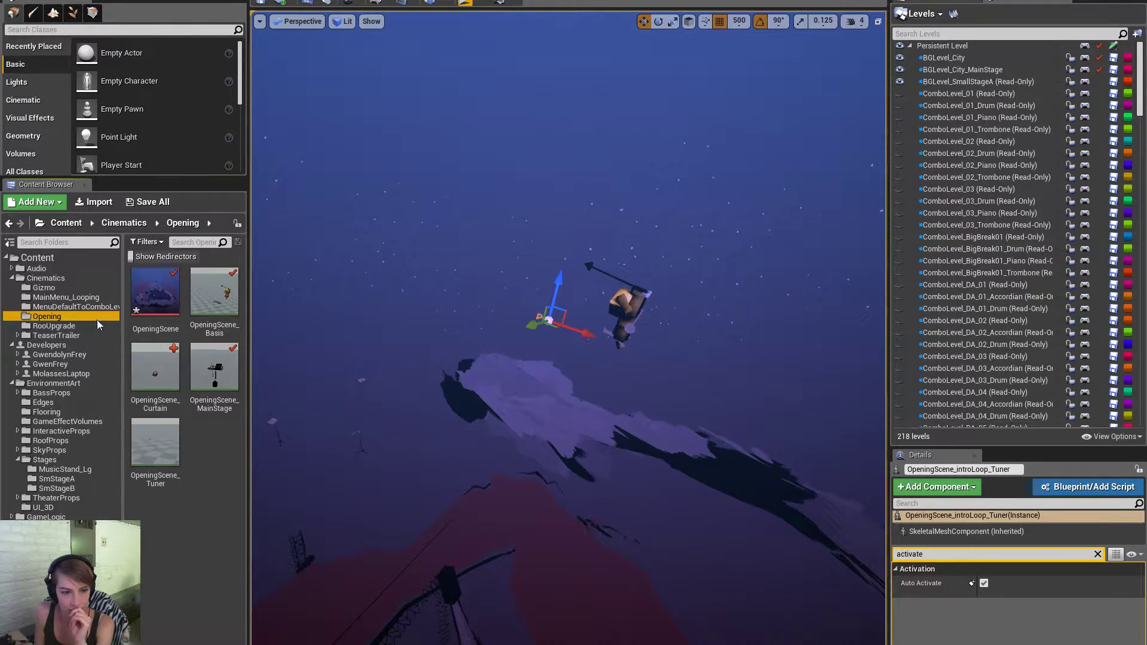
click(214, 296)
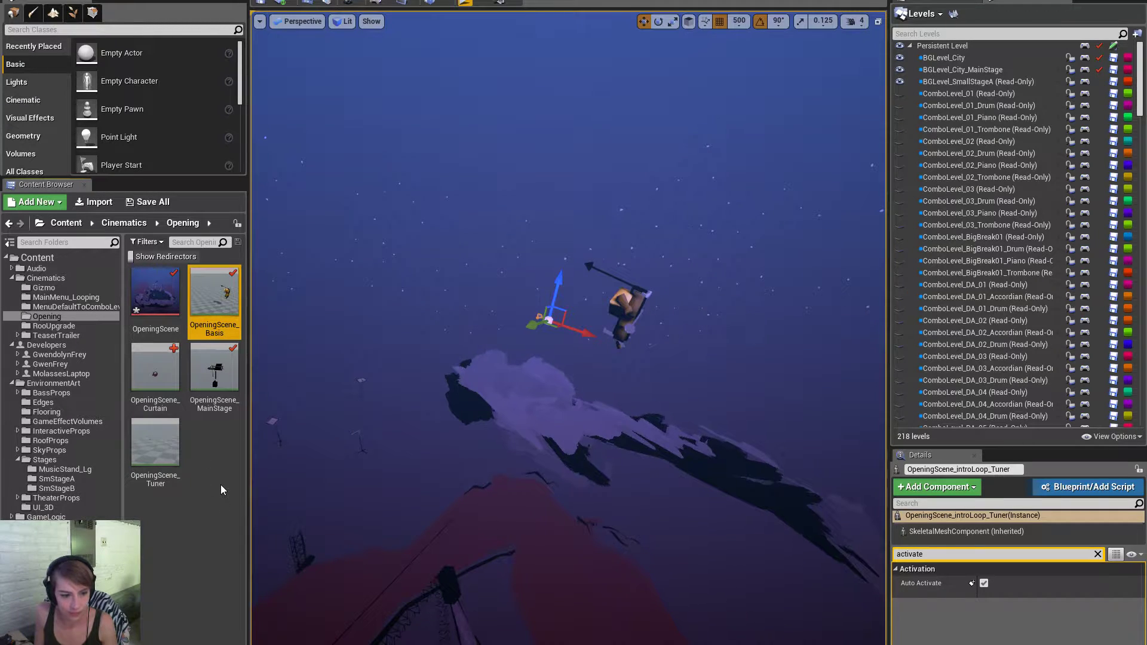
right_click(175, 473)
click(245, 168)
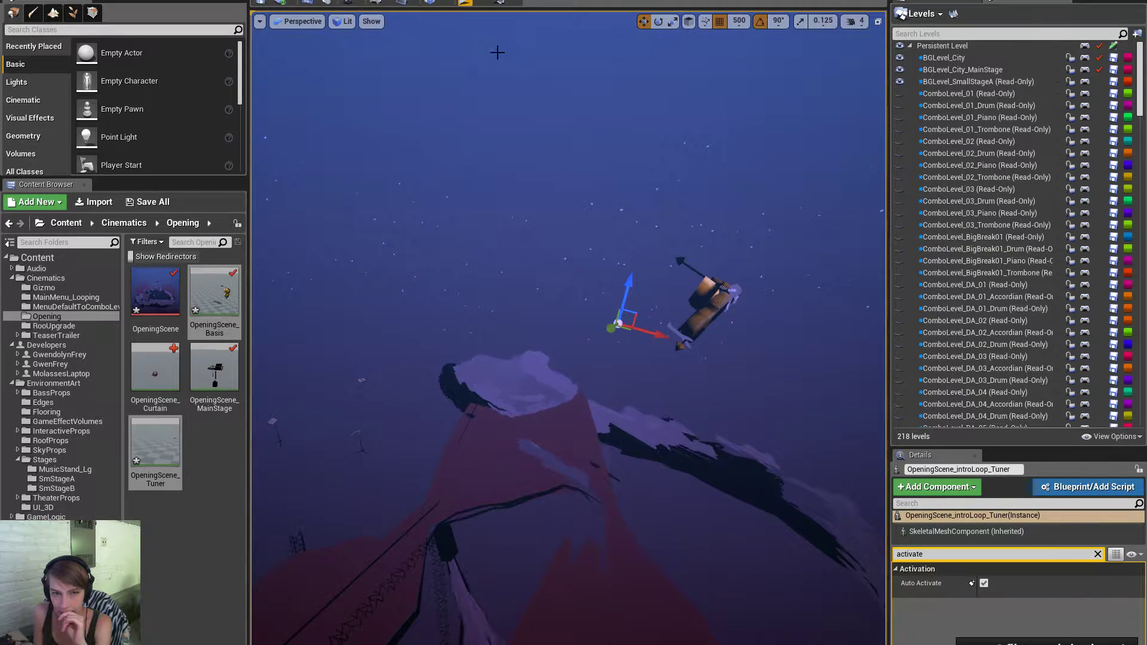
Run the game full screen and start the opening cinematic from the main menu.
key(f)
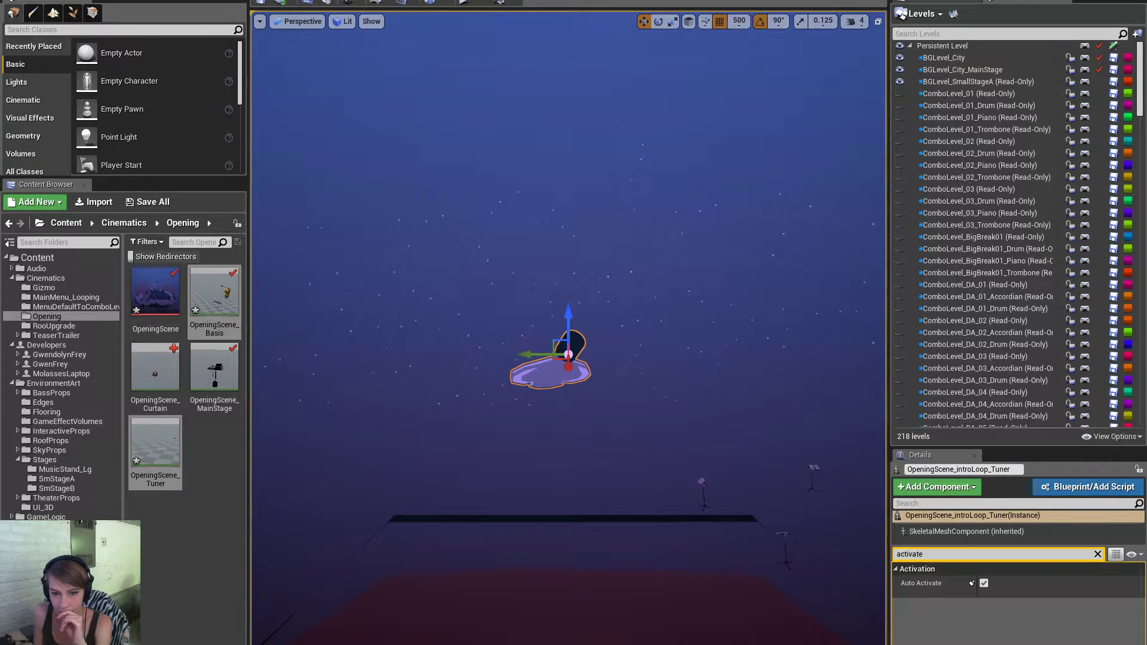
click(771, 311)
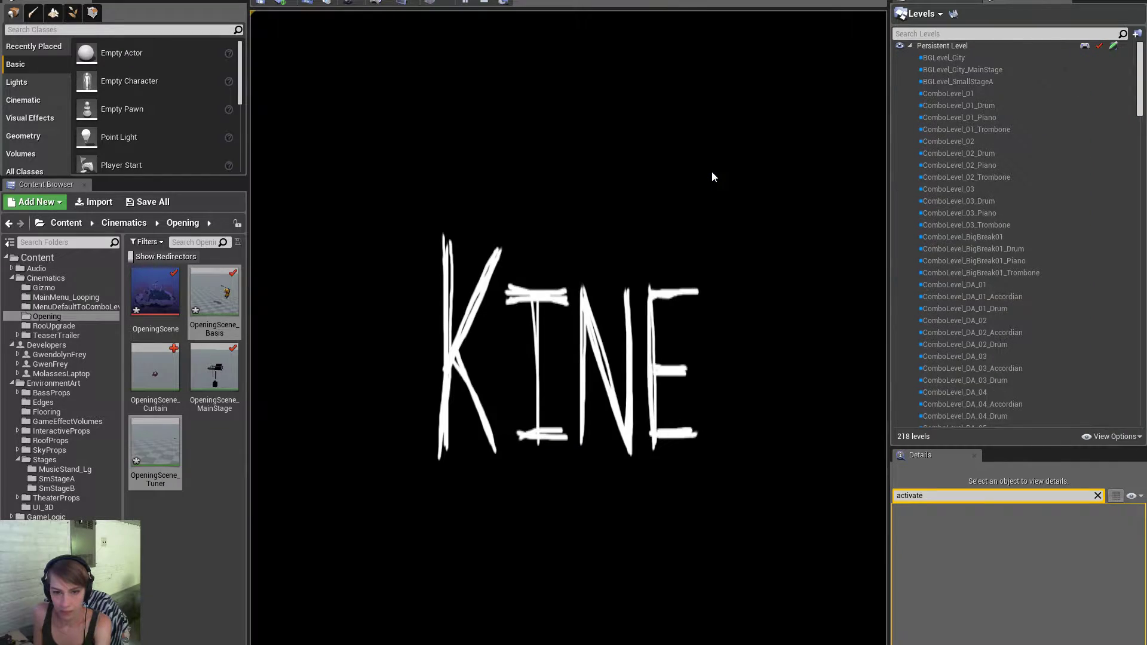
key(F11)
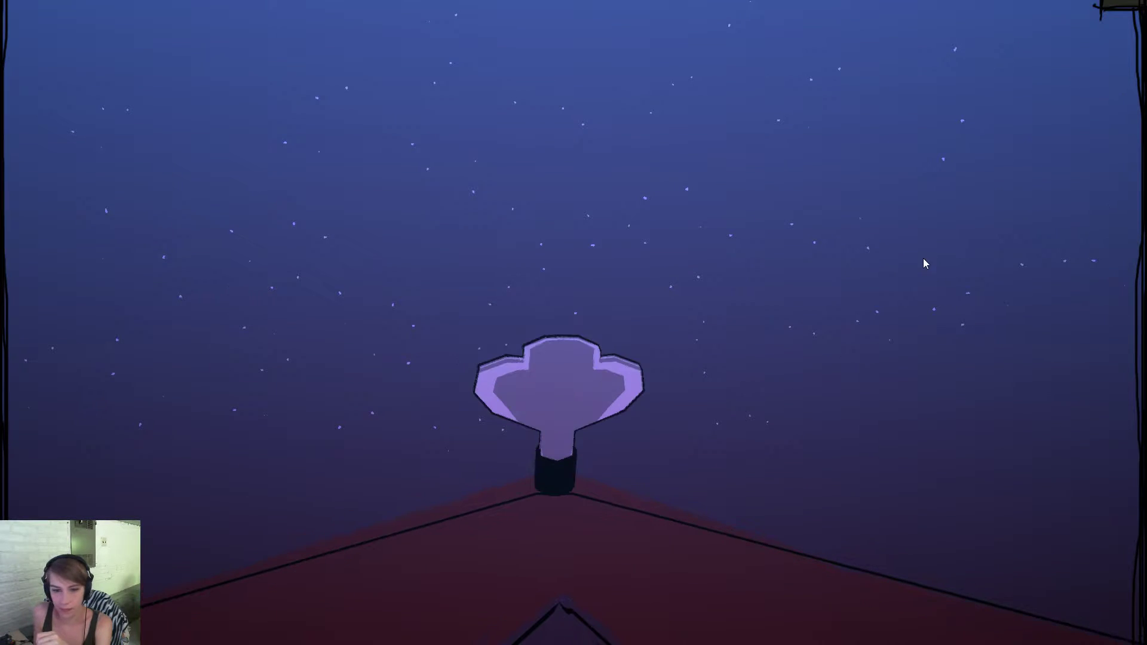
click(526, 334)
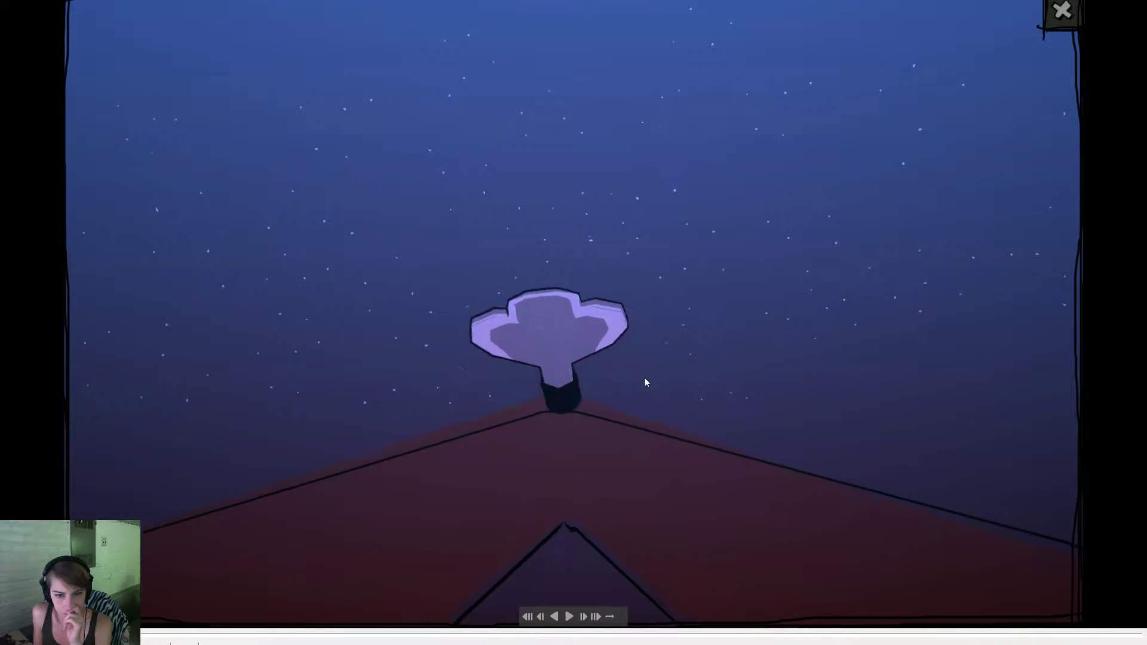
Replay the opening from the main menu through to the level map, and examine the characters' motion.
click(534, 324)
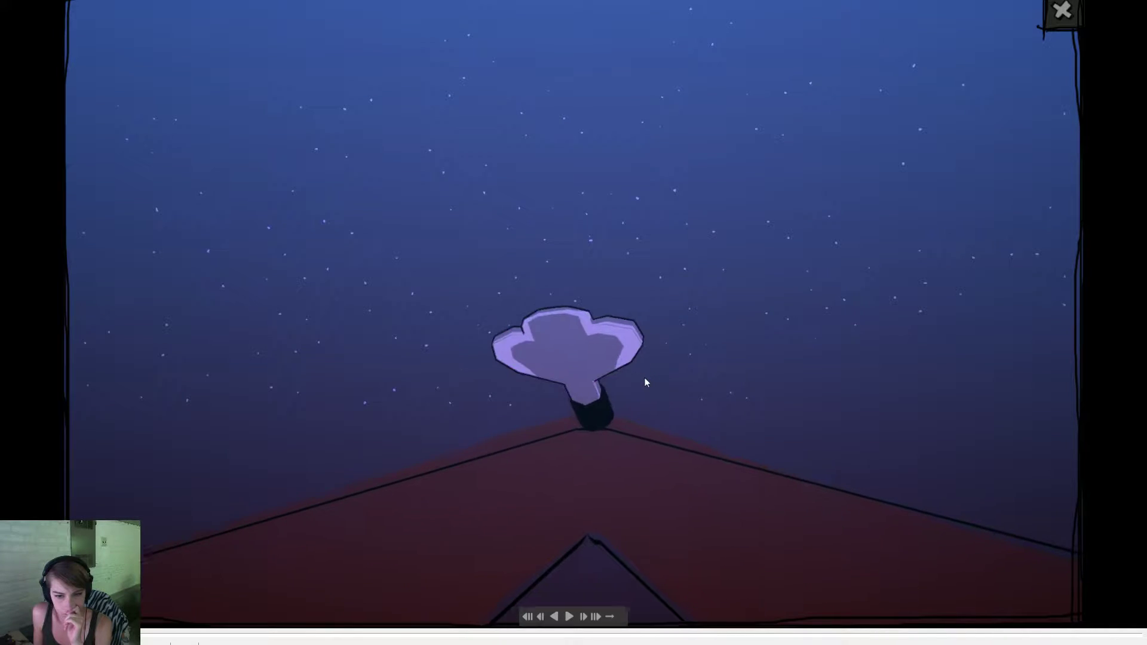
click(533, 326)
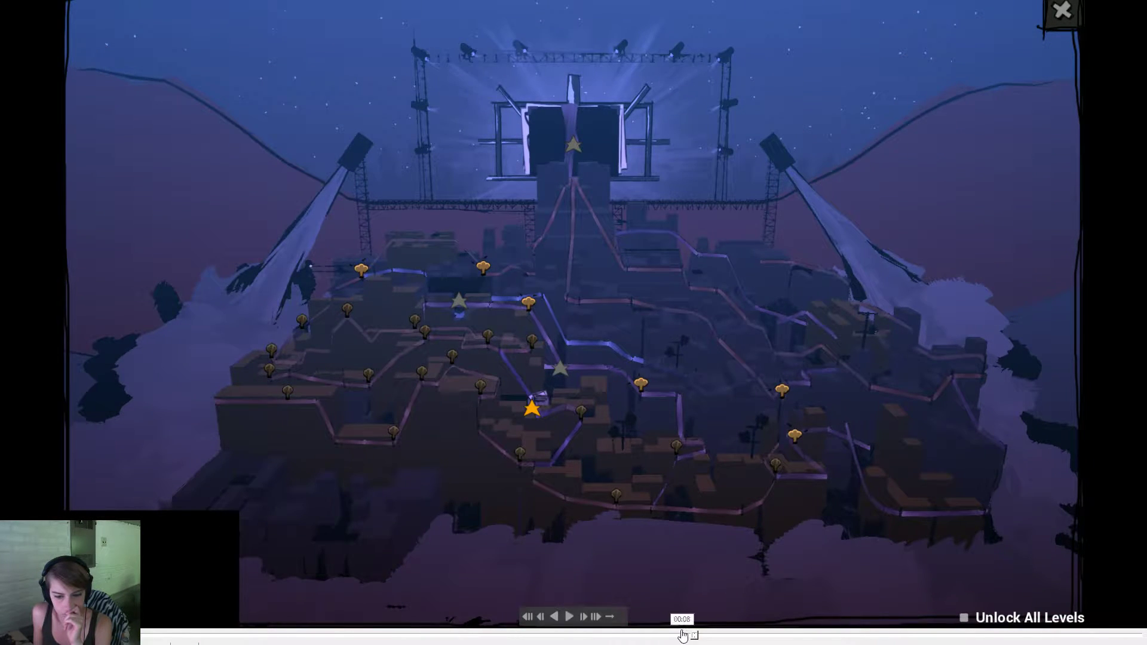
click(348, 634)
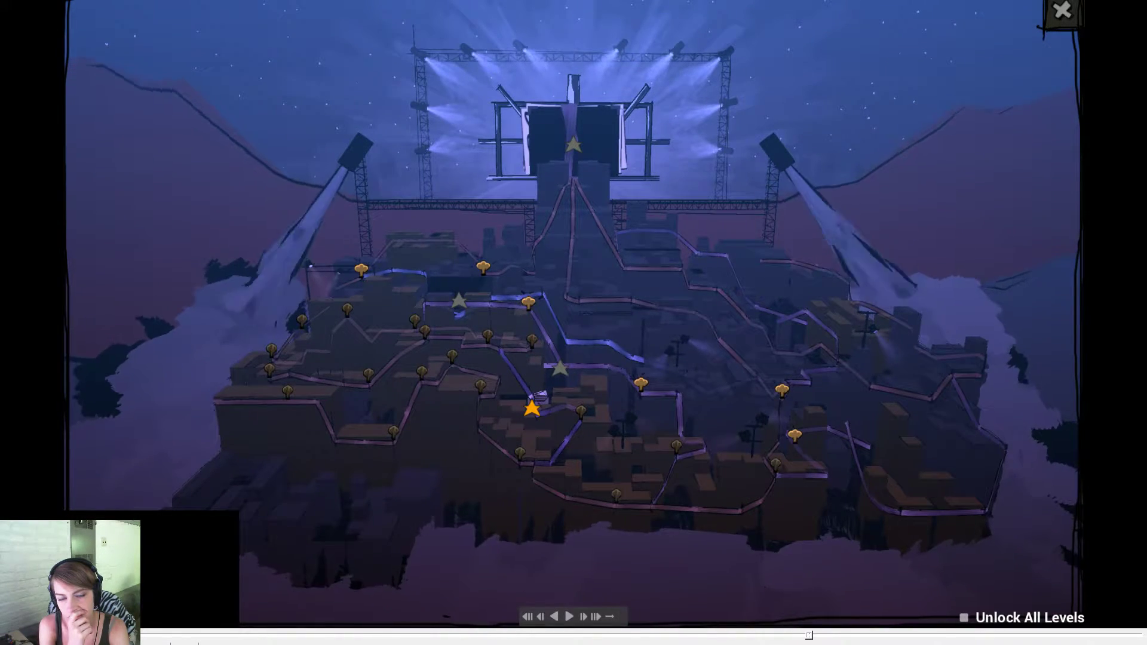
click(1062, 9)
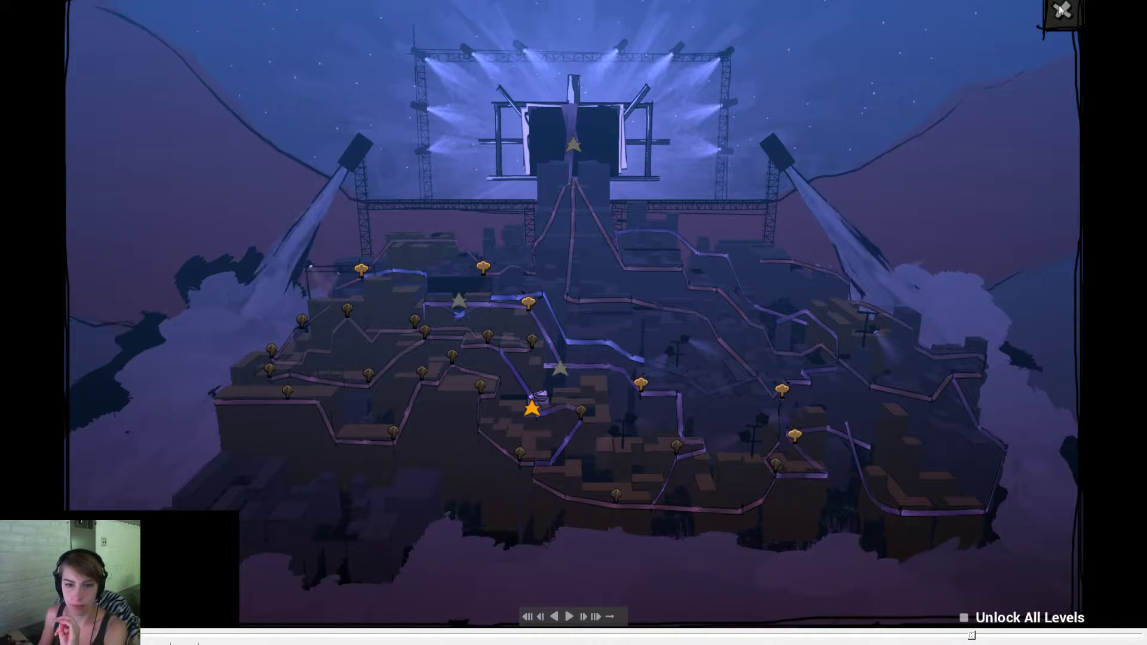
key(Escape)
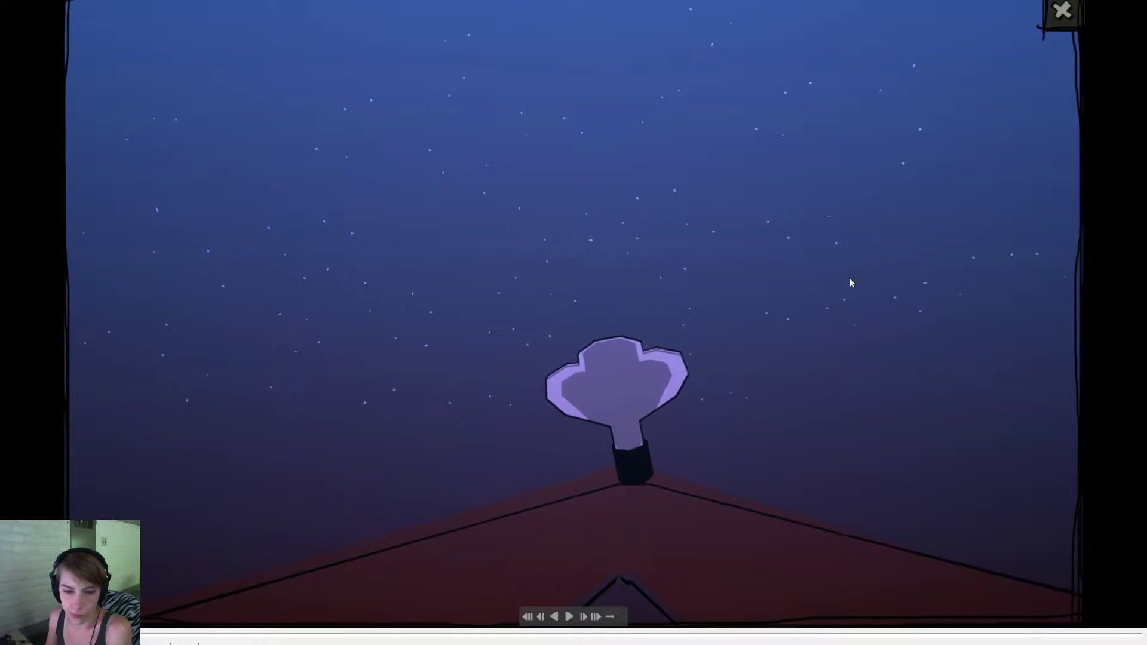
Watch the opening again and scrub back to the shot of the flying bass to examine its motion.
click(554, 331)
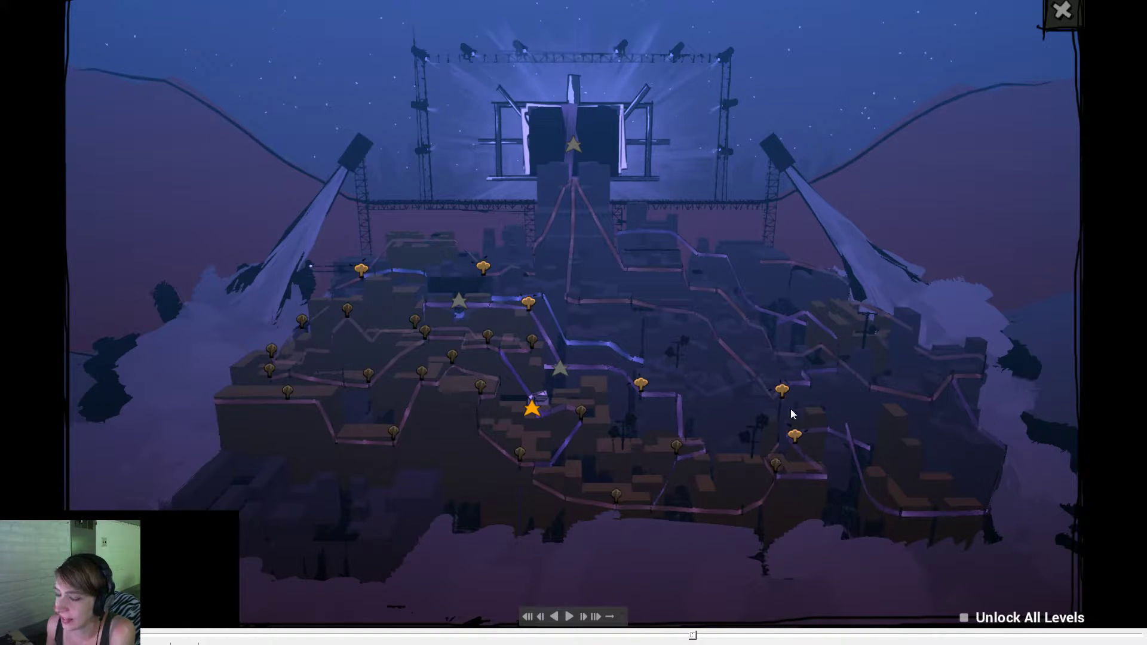
click(389, 635)
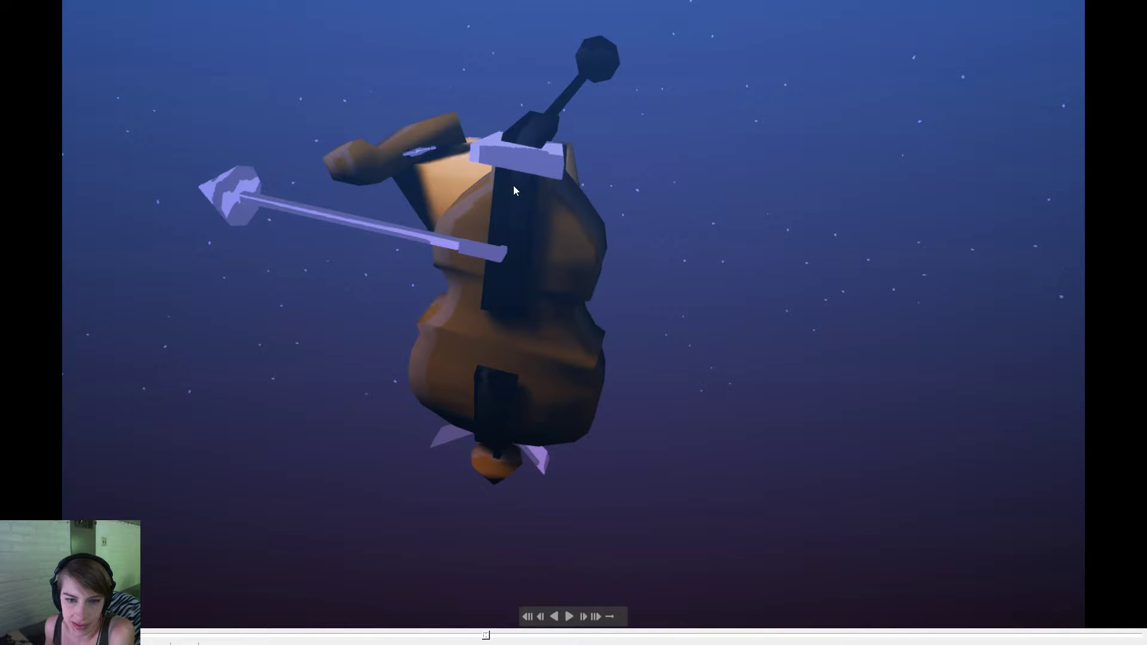
click(462, 640)
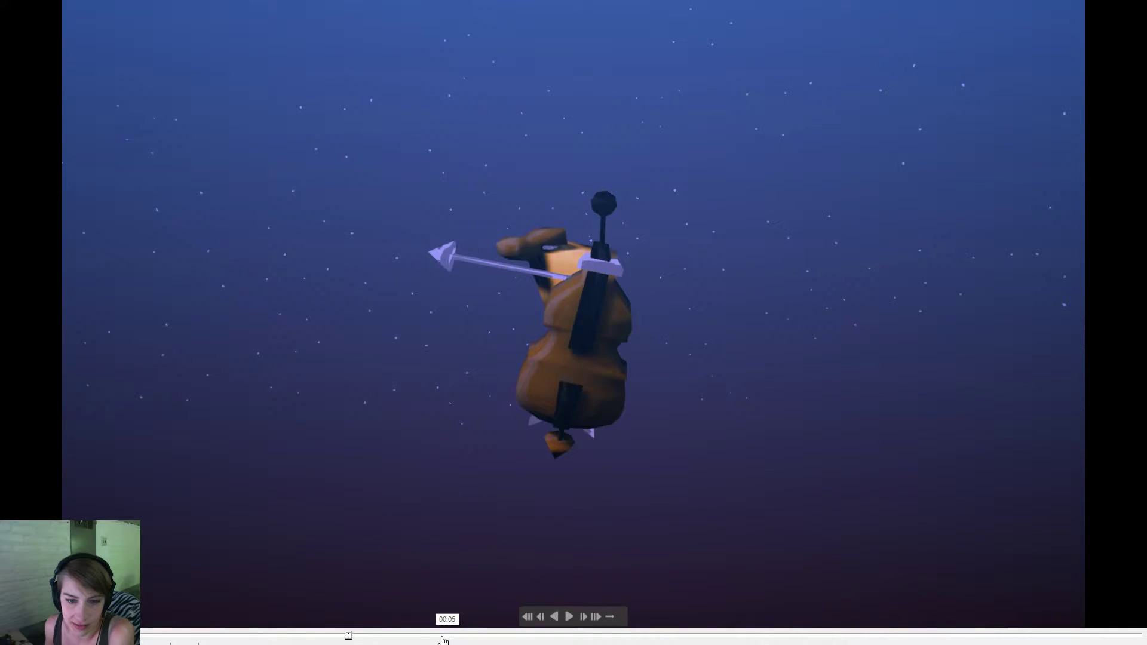
key(space)
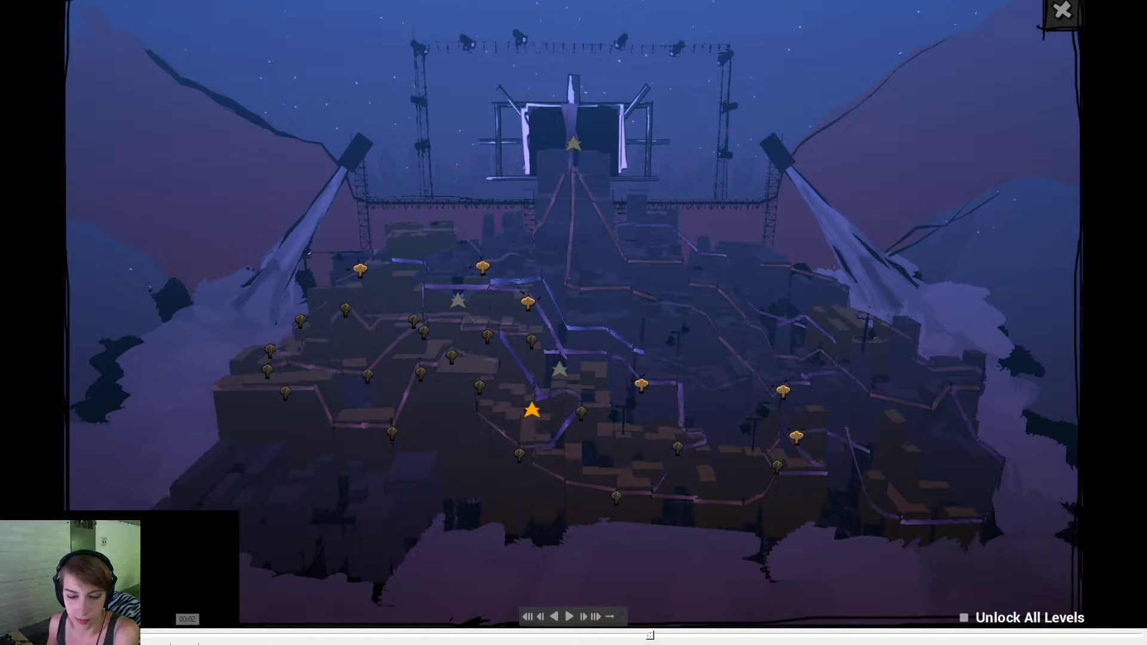
Scrub the opening cinematic back from the level map twice and replay the earlier shots to examine the motion.
click(577, 638)
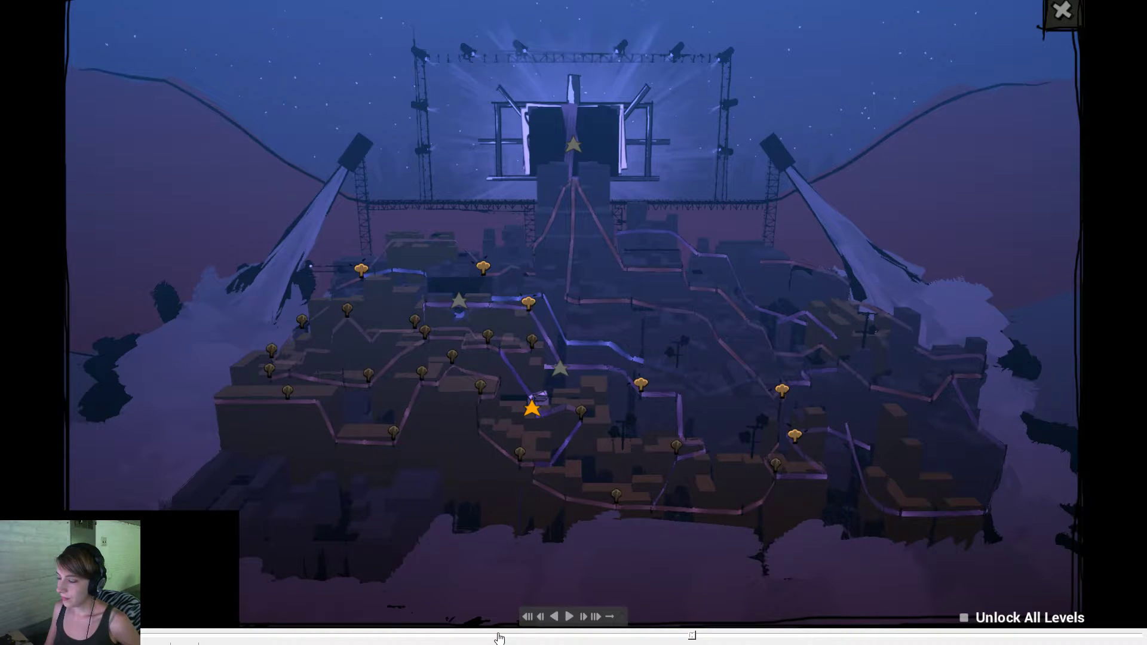
click(468, 638)
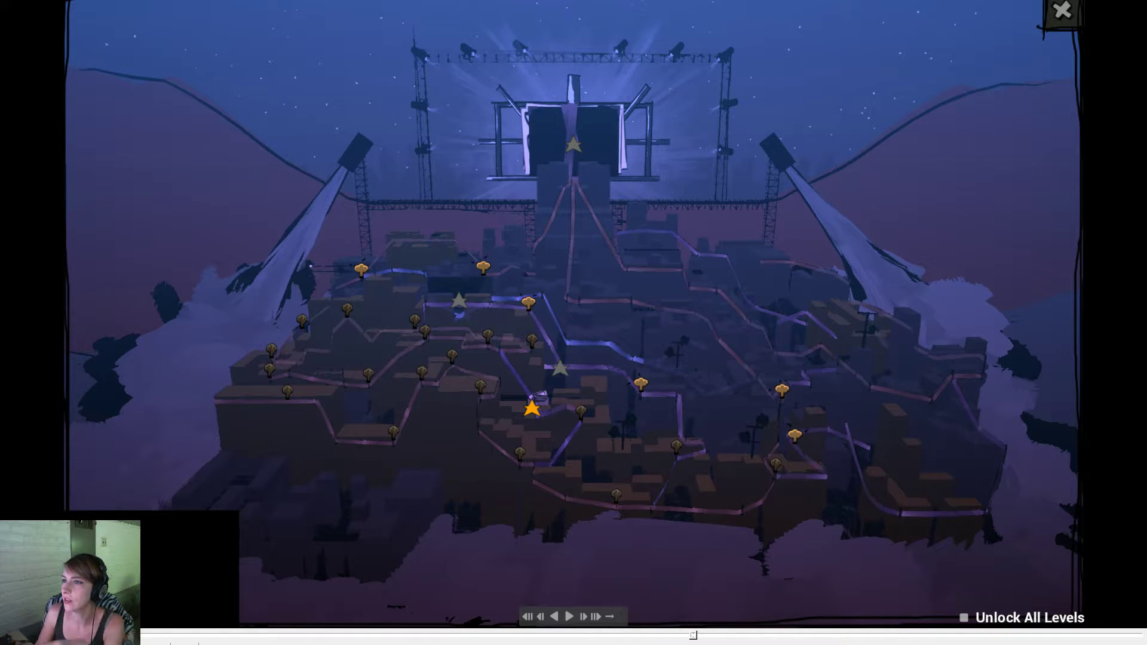
Switch to the browser's "low c extension" search, show the image results and enlarge the Double Bass Technique - String Extension Tunings picture.
drag(1146, 81, 692, 1)
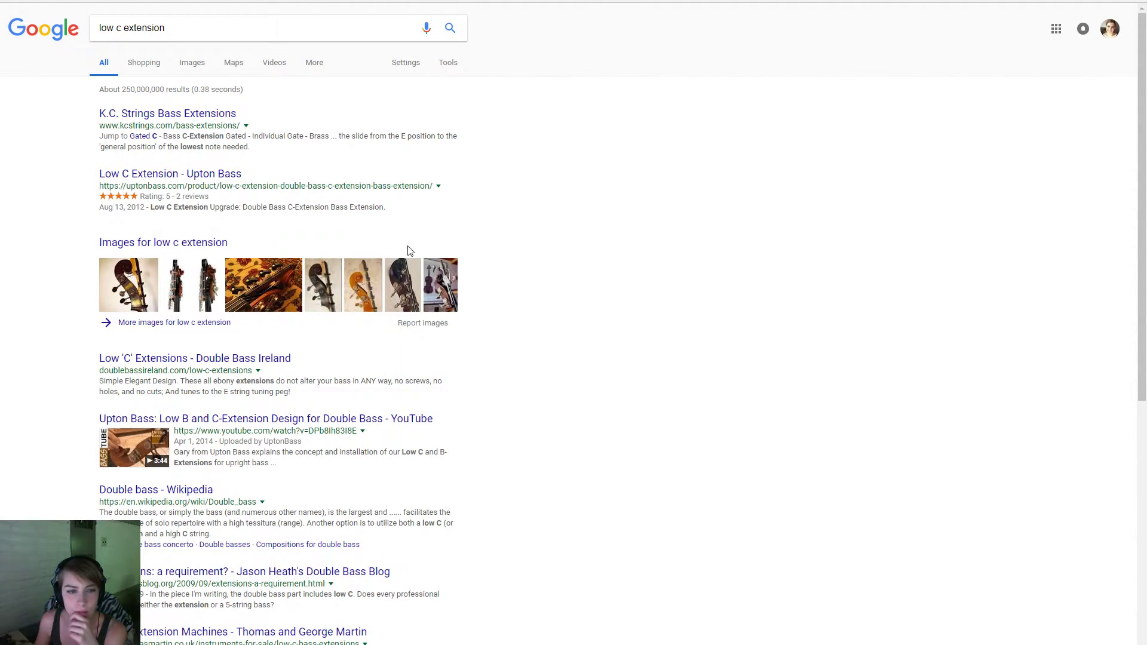
click(192, 62)
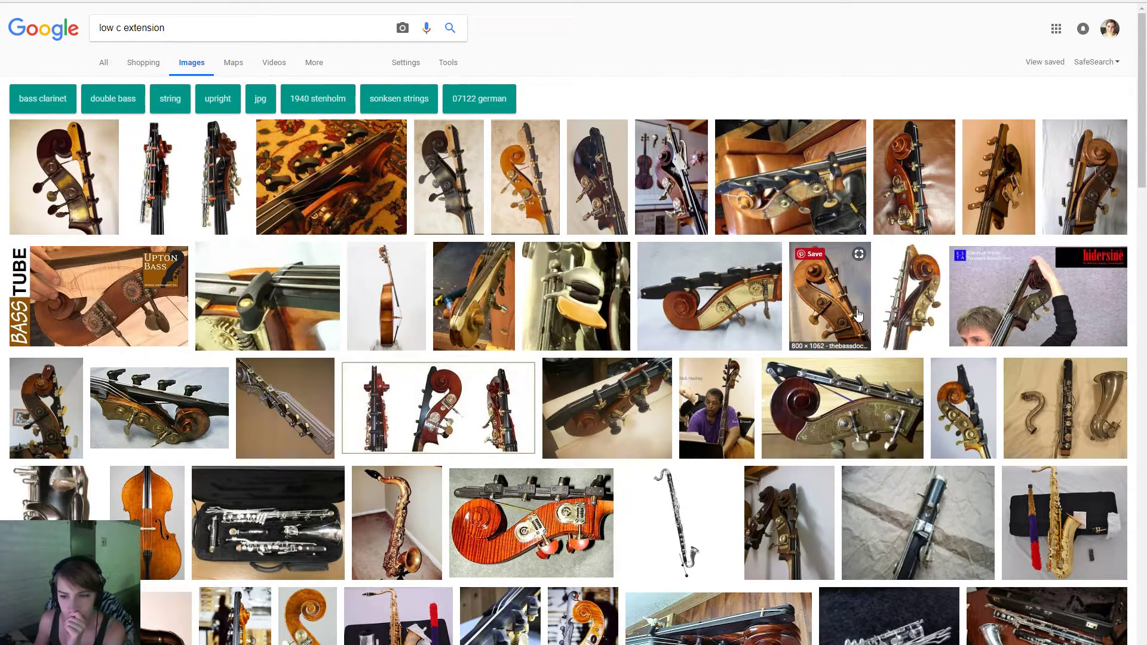
click(925, 306)
click(1034, 118)
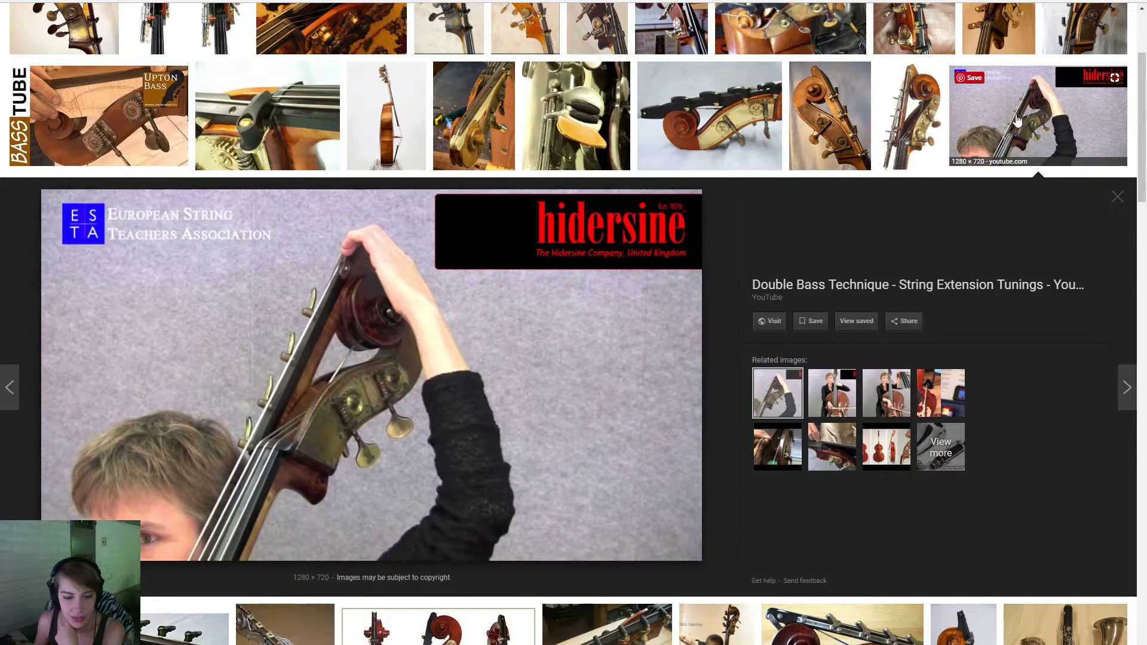
scroll(711, 531, down, 3)
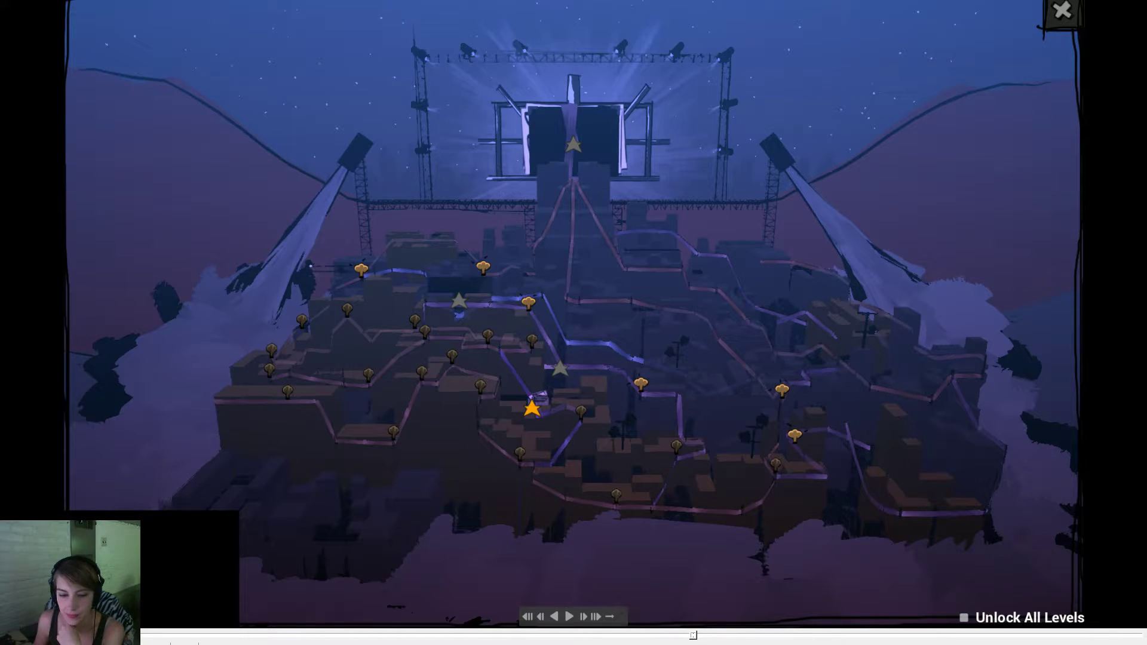
Switch back to the game and scrub the opening cinematic to the shot of the bass against the starry sky.
click(356, 636)
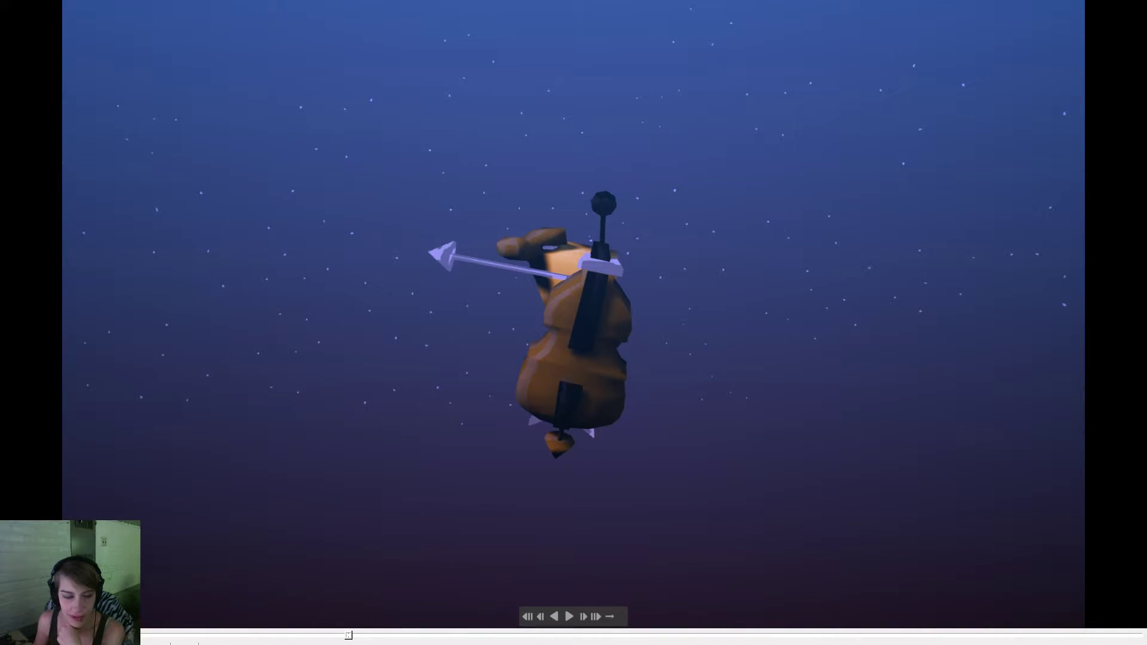